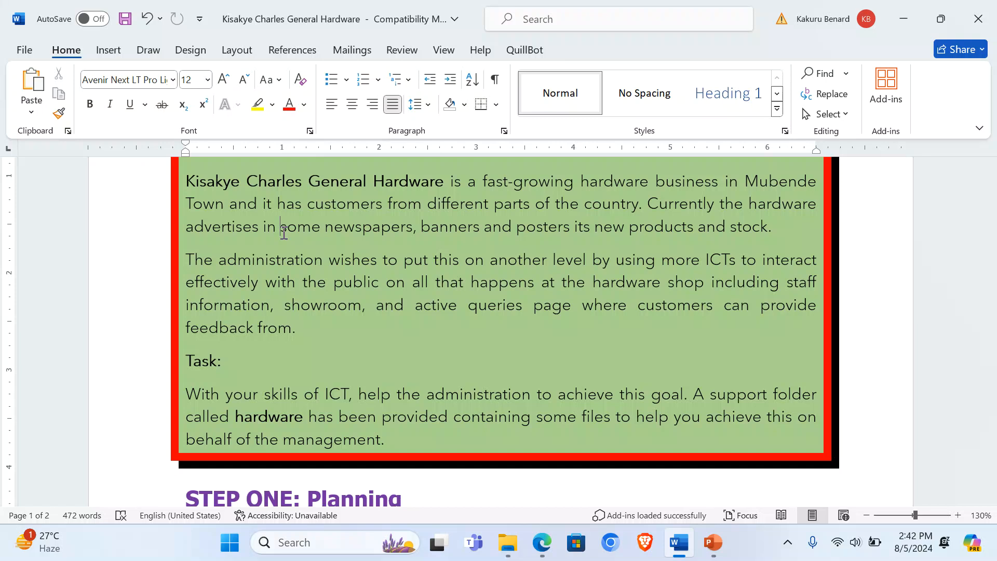
# Step: Review the Home Page introduction bullet in the website plan document
pyautogui.scroll(-3, 312, 256)
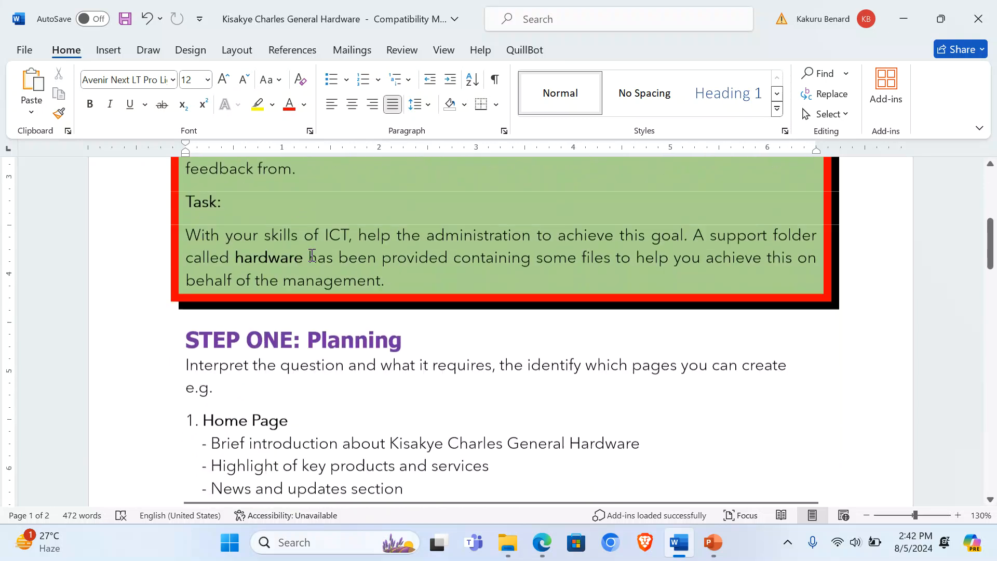
pyautogui.scroll(-3, 311, 256)
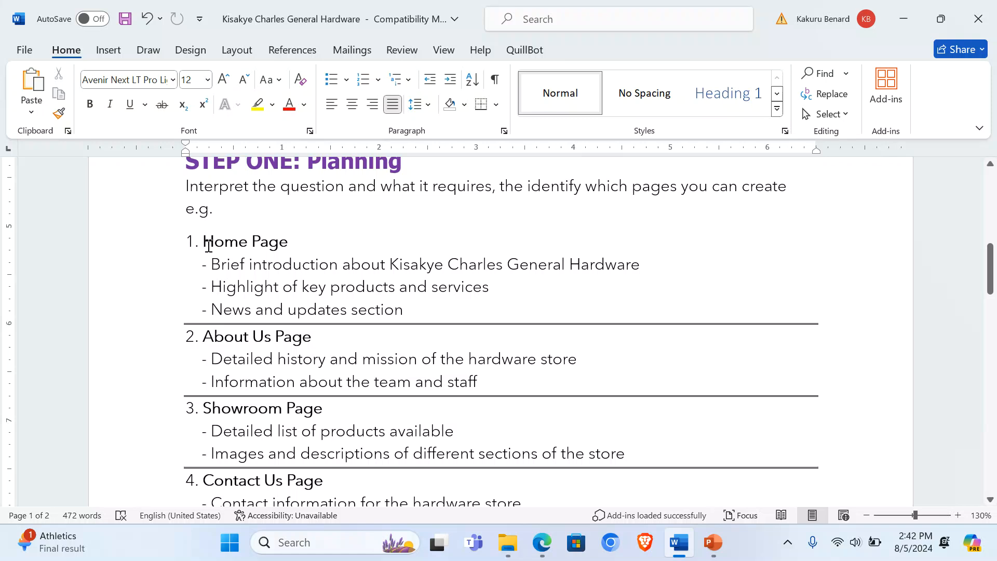
pyautogui.moveTo(211, 265); pyautogui.dragTo(621, 272)
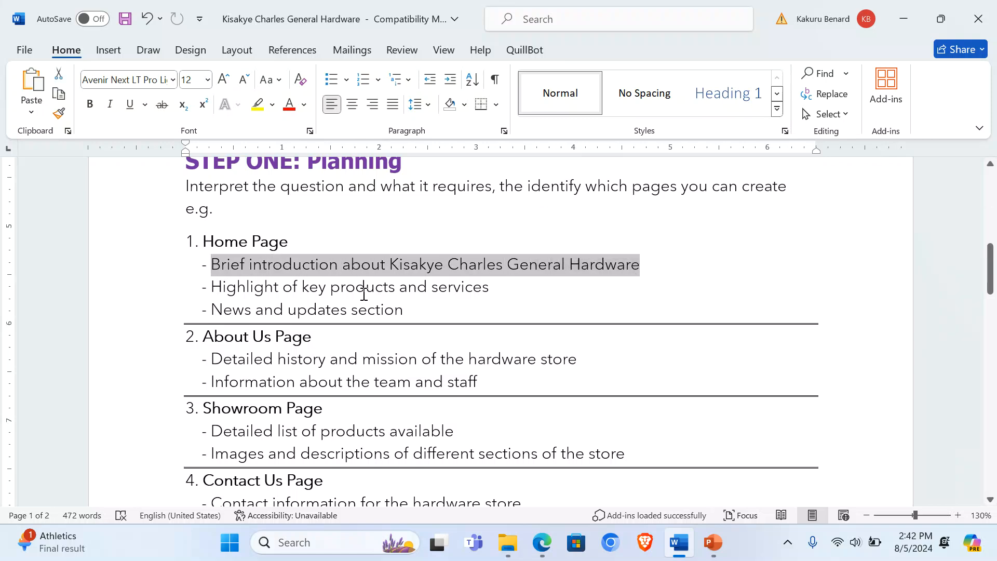
pyautogui.click(330, 287)
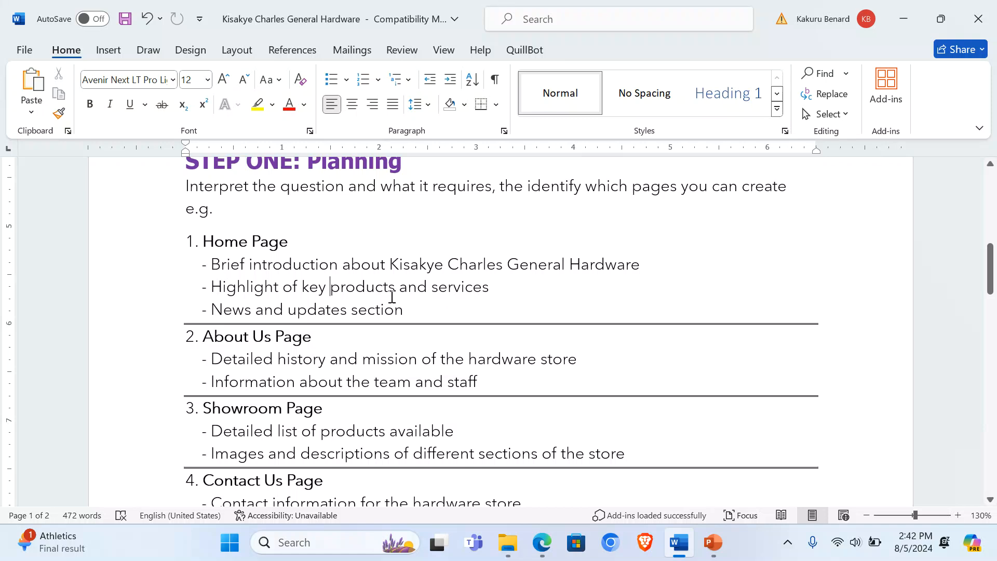
# Step: Review the About Us and Showroom page bullets, then minimise Word
pyautogui.scroll(-1, 391, 293)
pyautogui.moveTo(205, 294); pyautogui.dragTo(317, 291)
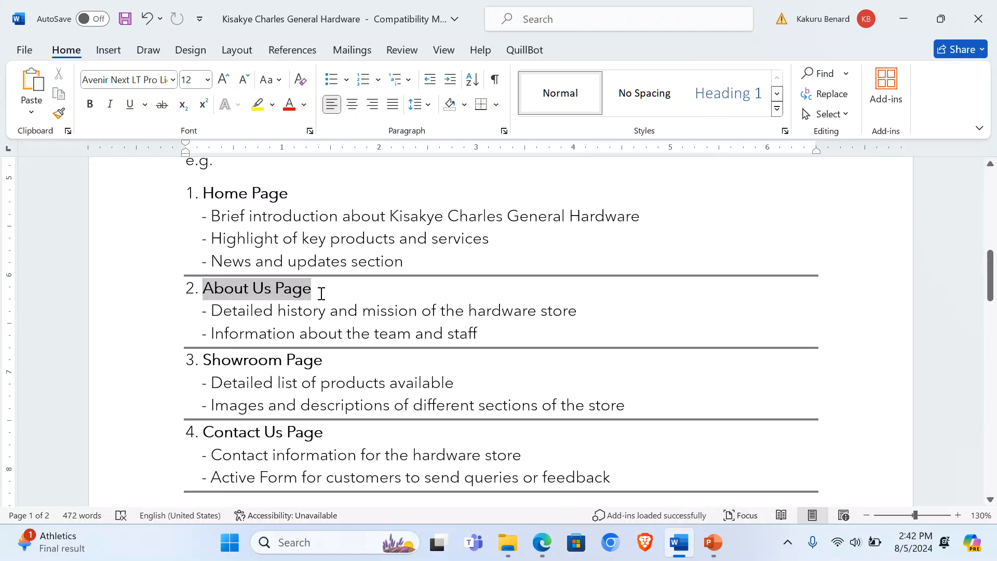
pyautogui.moveTo(213, 310); pyautogui.dragTo(575, 312)
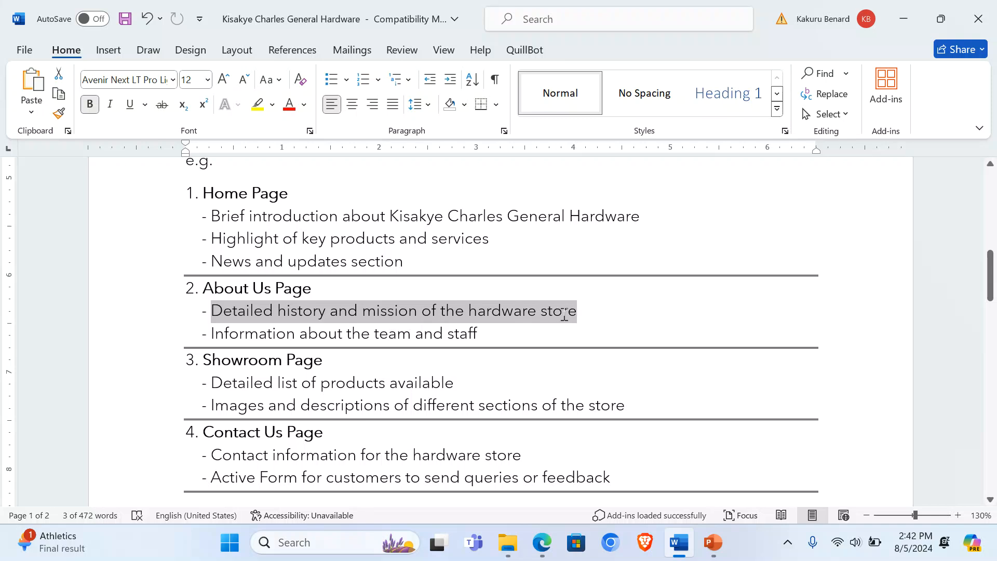
pyautogui.click(399, 330)
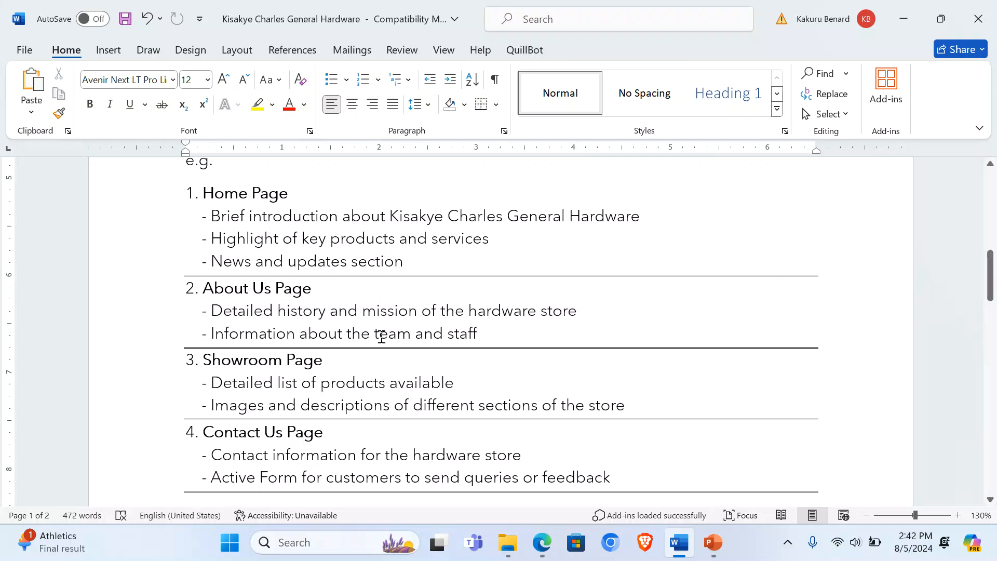
pyautogui.click(485, 331)
pyautogui.moveTo(212, 382); pyautogui.dragTo(625, 408)
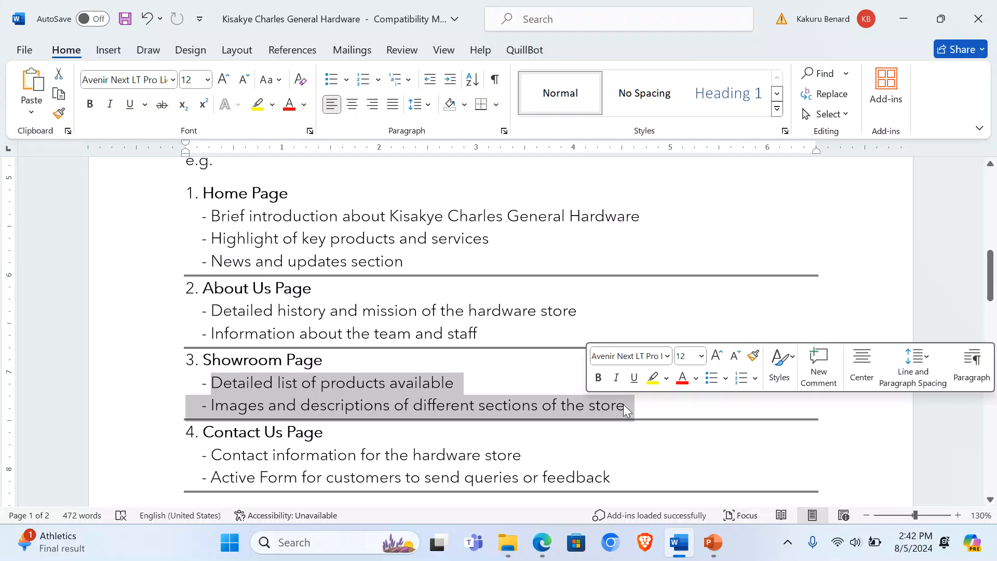
pyautogui.click(440, 385)
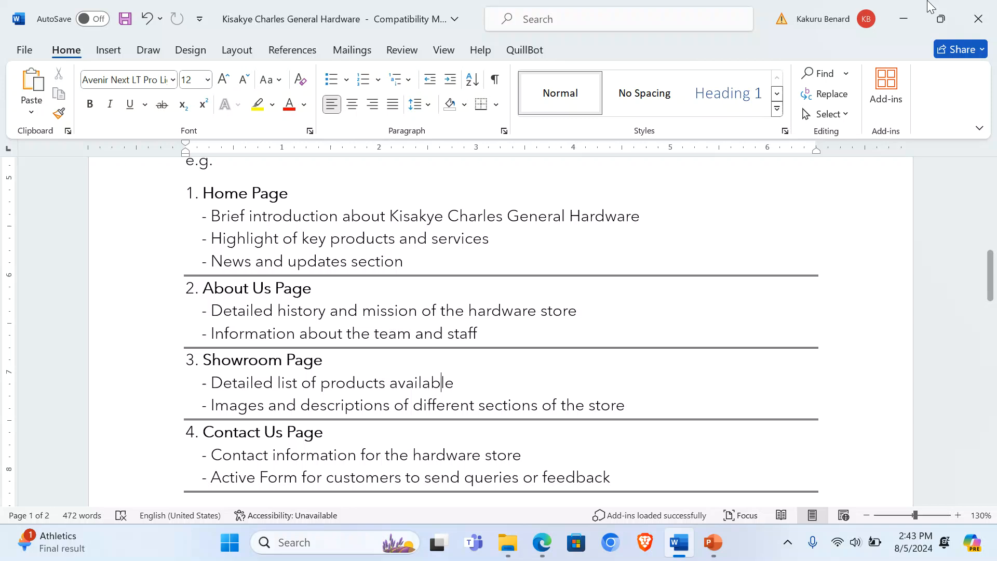
pyautogui.click(903, 19)
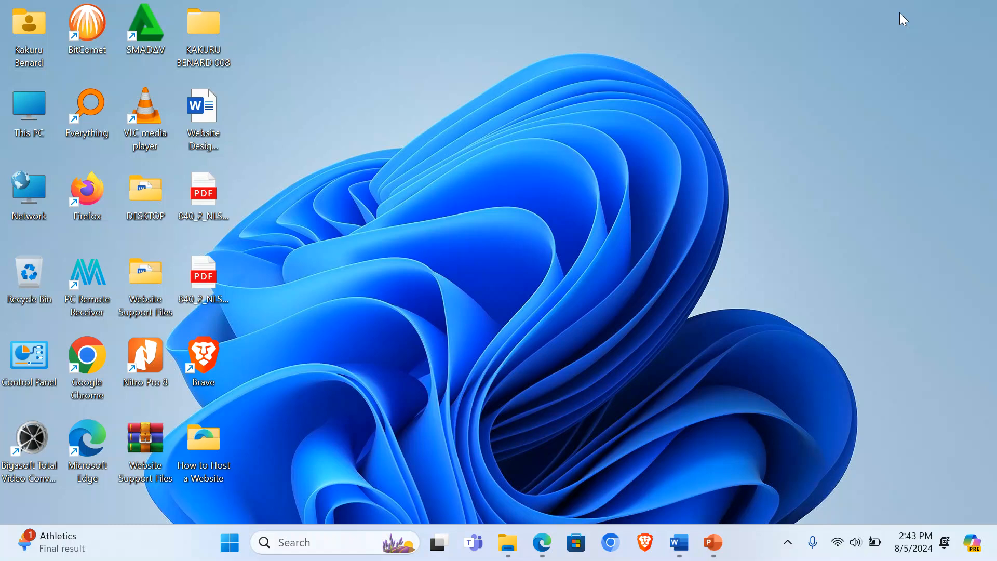
# Step: Refresh the desktop and open C:\xampp\htdocs in File Explorer
pyautogui.rightClick(560, 212)
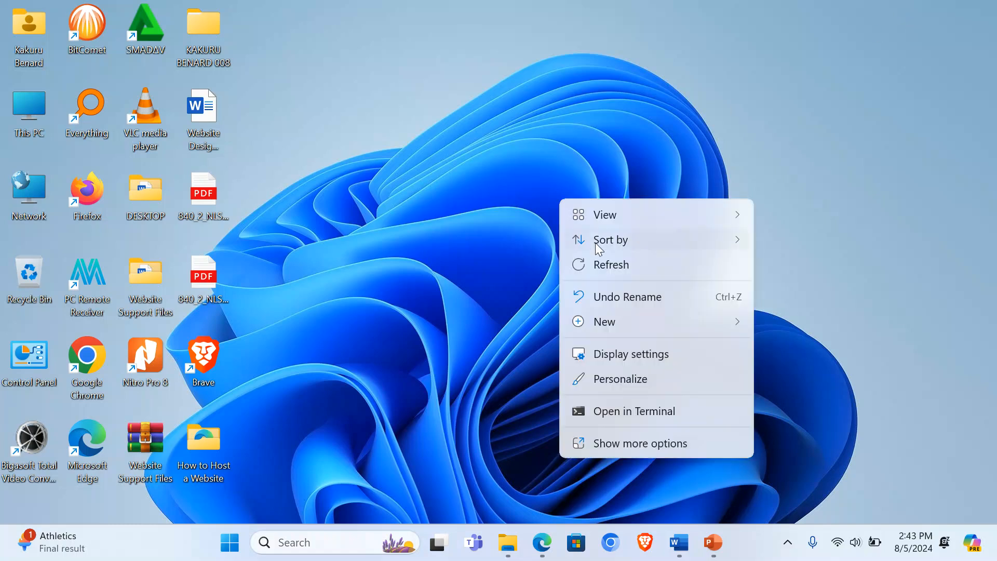
pyautogui.click(608, 264)
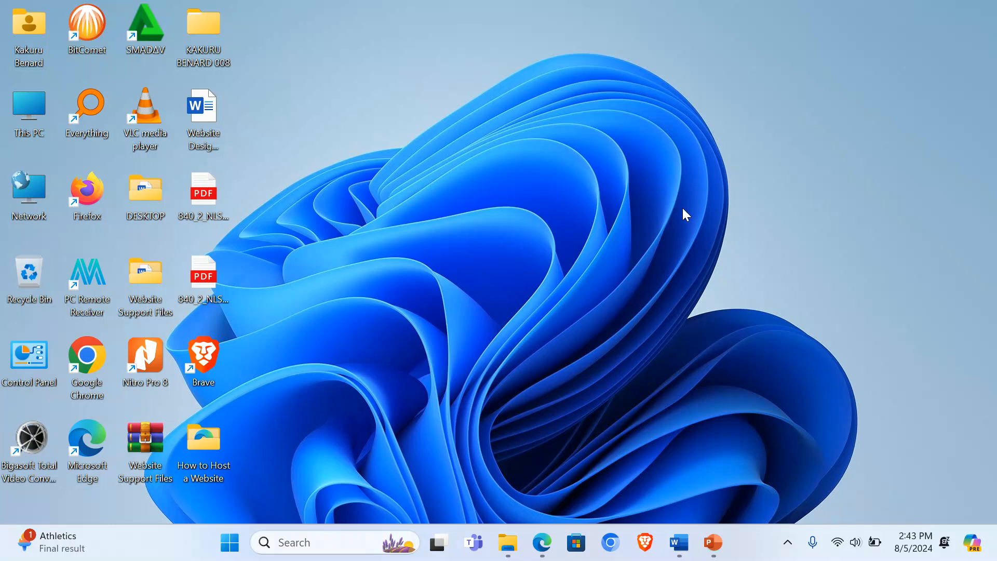
pyautogui.doubleClick(22, 107)
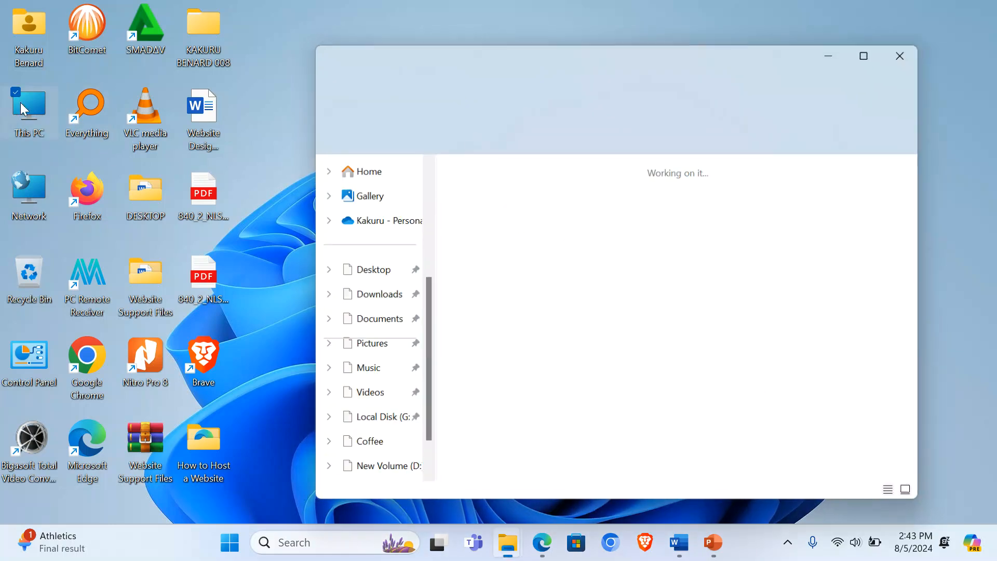
pyautogui.doubleClick(530, 187)
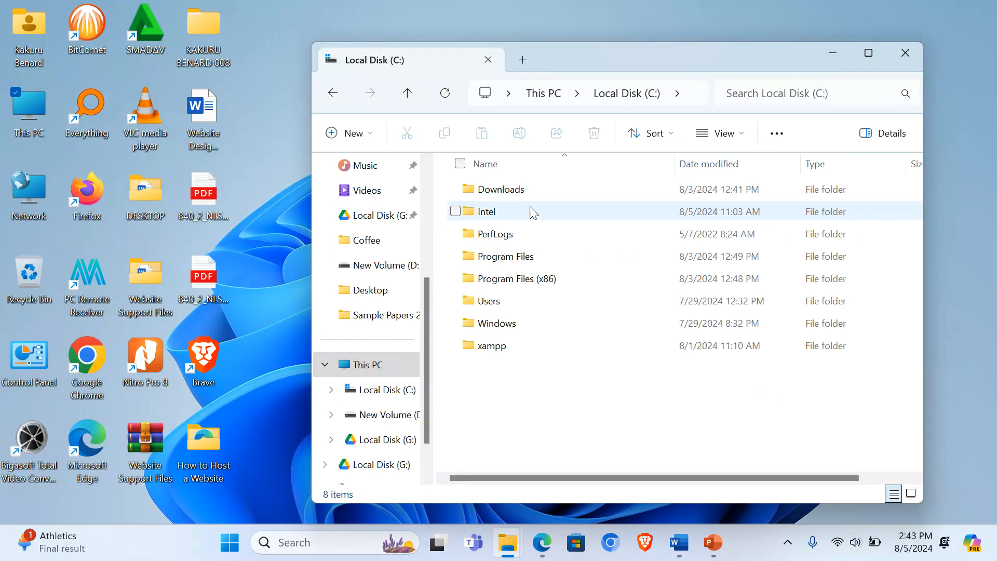
pyautogui.doubleClick(487, 348)
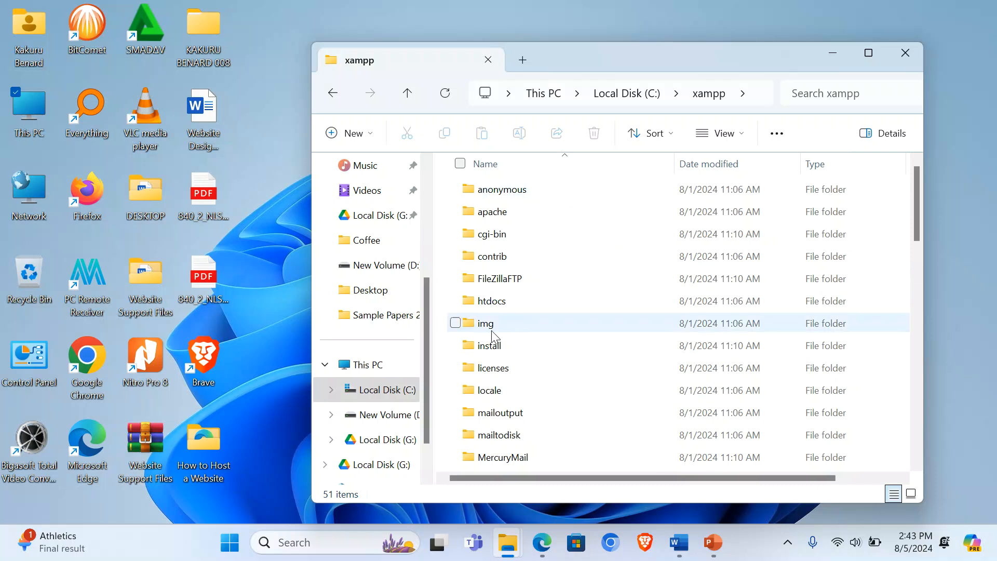
pyautogui.doubleClick(516, 302)
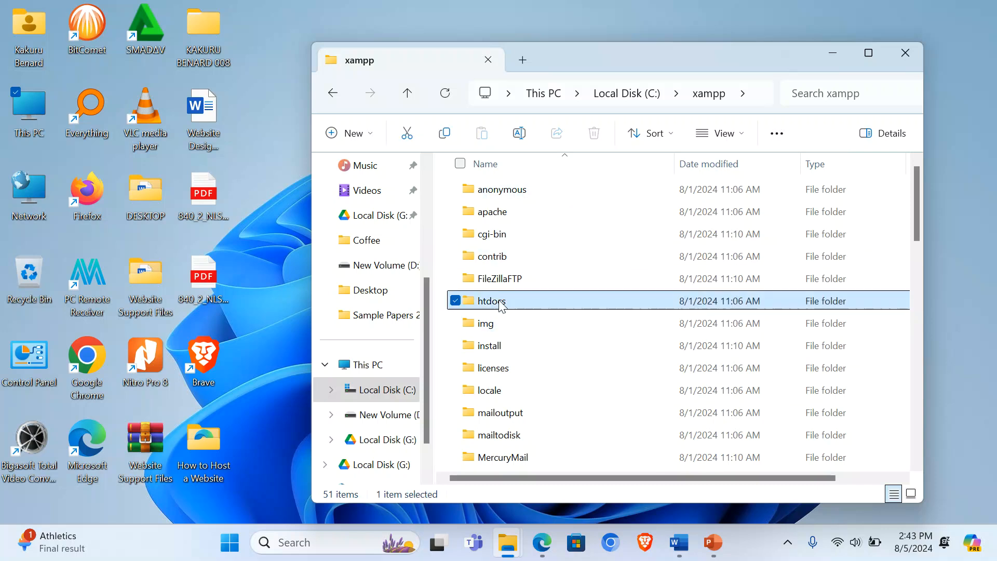
# Step: In a second This PC window, select the wordpress-6.6.1 archive in Downloads
pyautogui.doubleClick(27, 114)
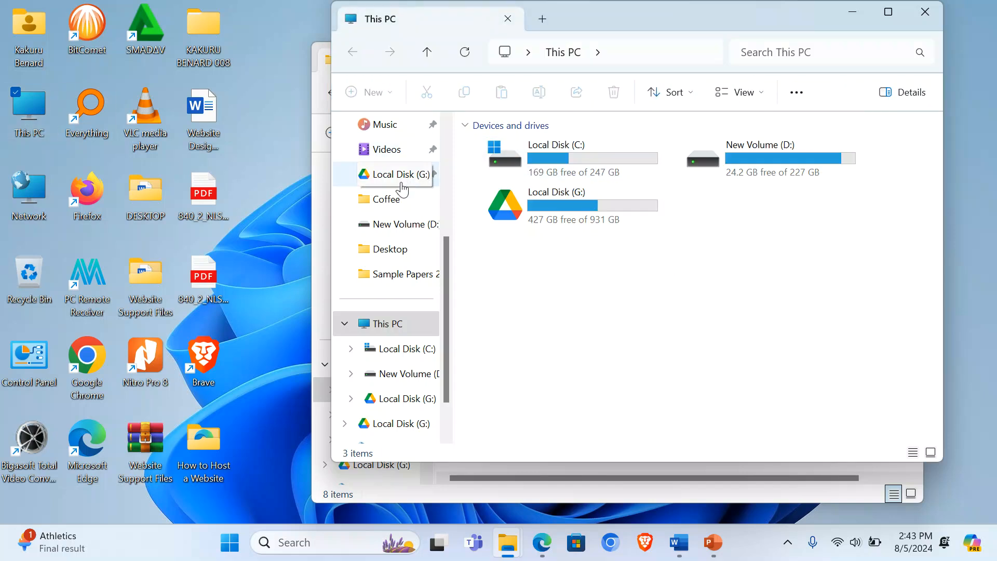
pyautogui.scroll(4, 400, 187)
pyautogui.click(400, 254)
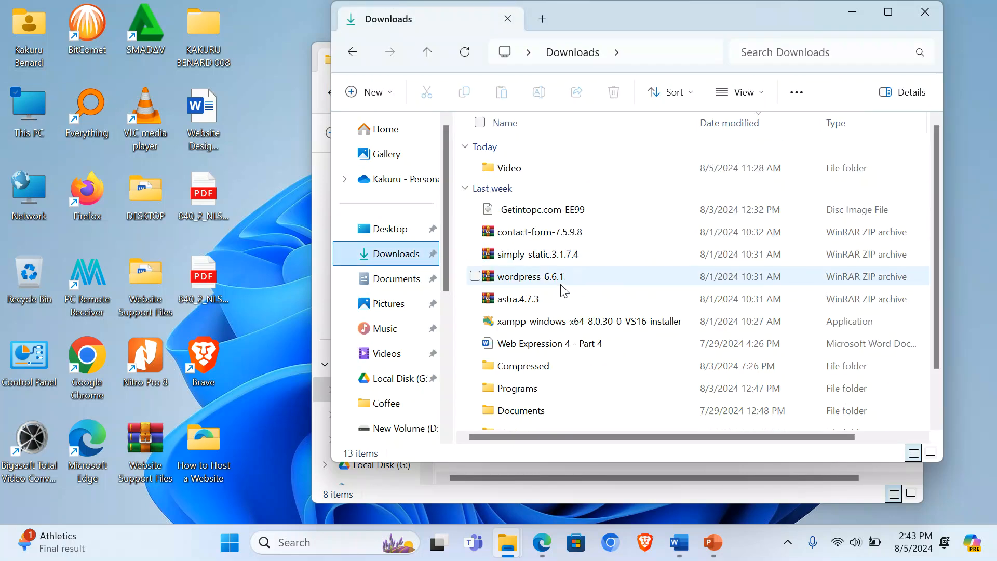
pyautogui.click(530, 281)
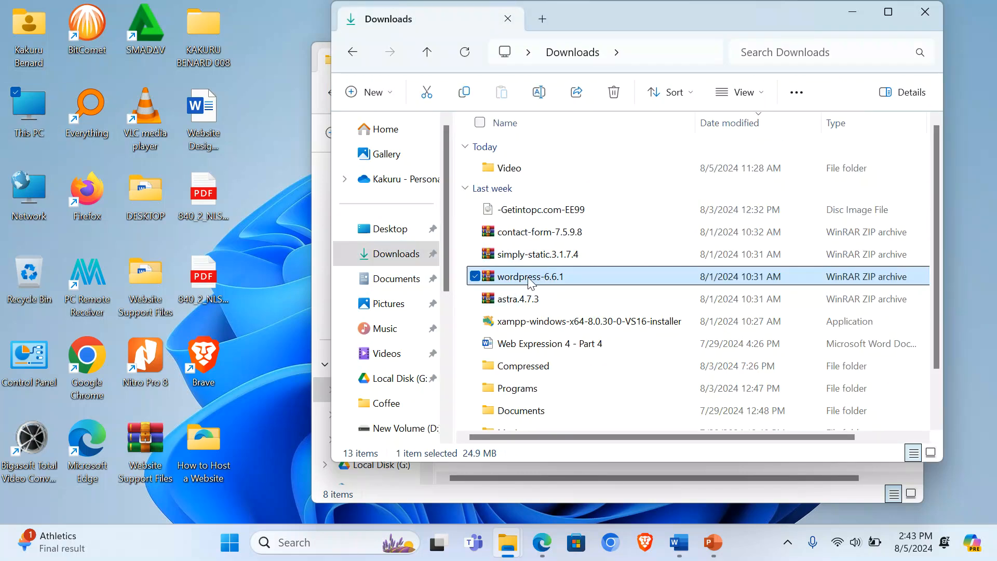
# Step: Paste the wordpress-6.6.1 archive into htdocs and extract it there
pyautogui.click(854, 12)
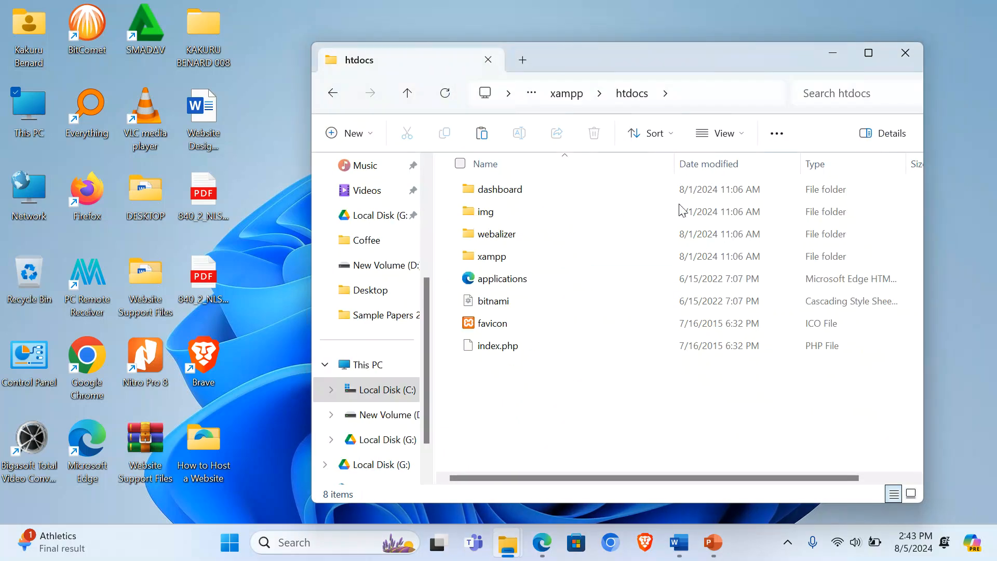
pyautogui.rightClick(524, 408)
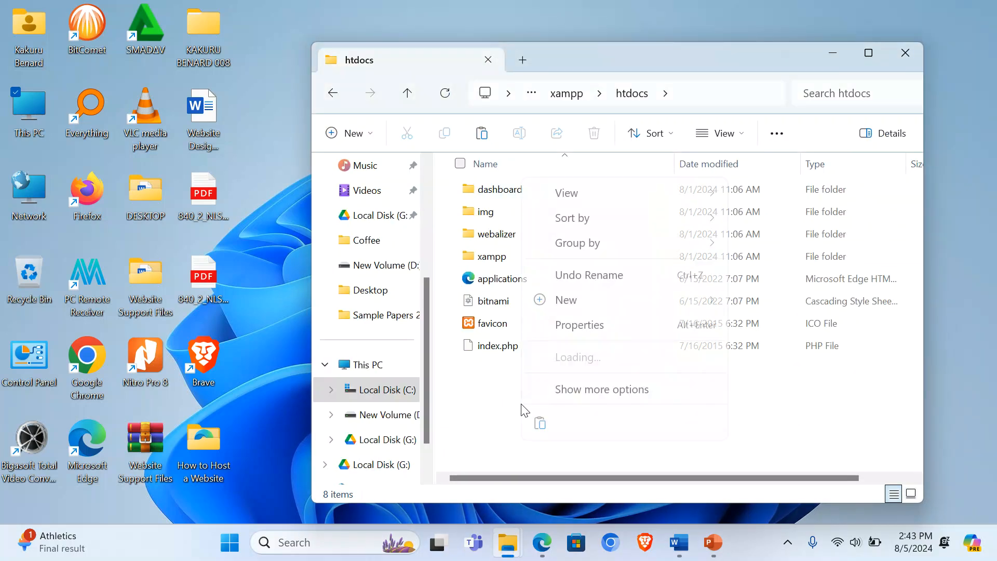
pyautogui.click(540, 423)
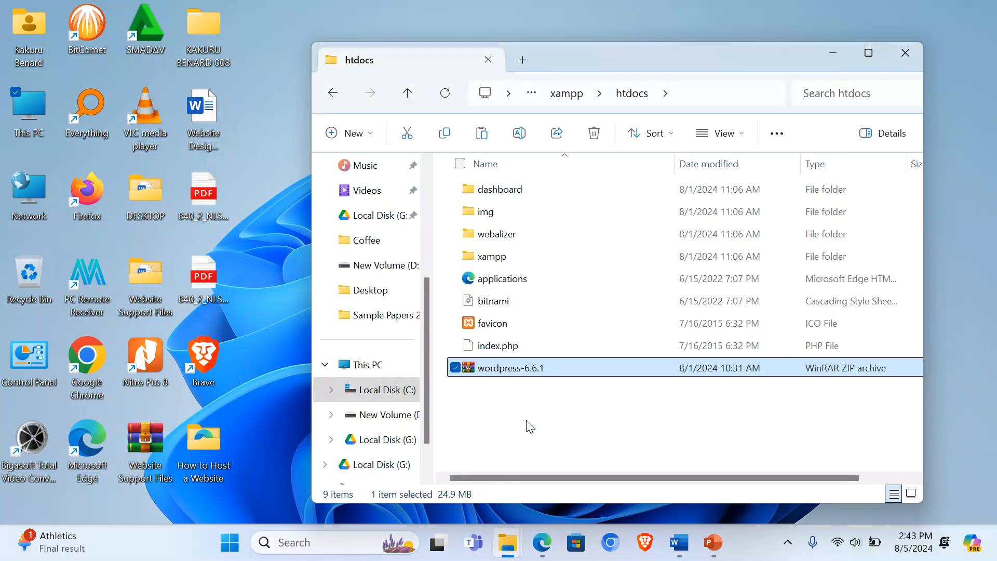
pyautogui.rightClick(495, 370)
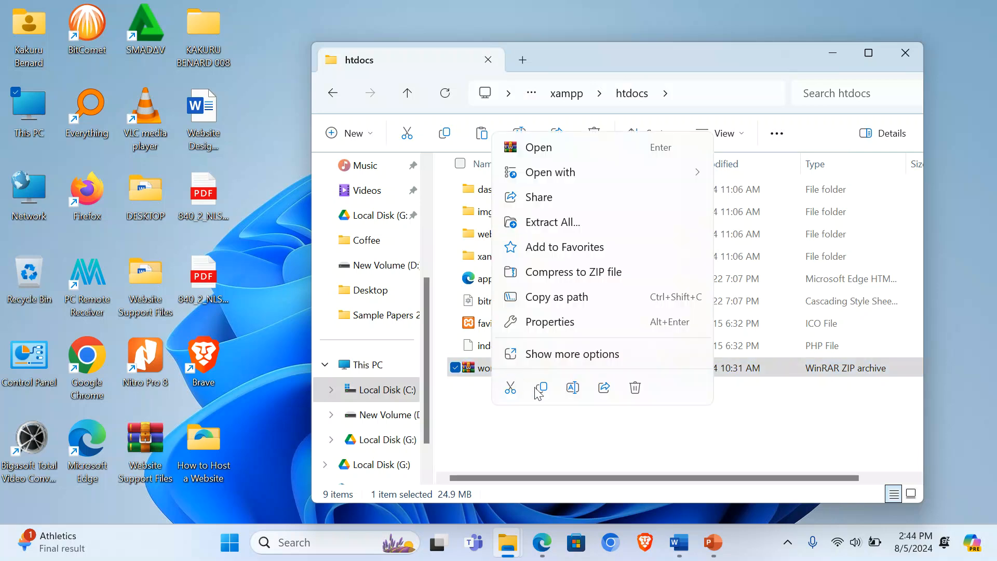
pyautogui.click(554, 359)
pyautogui.click(566, 197)
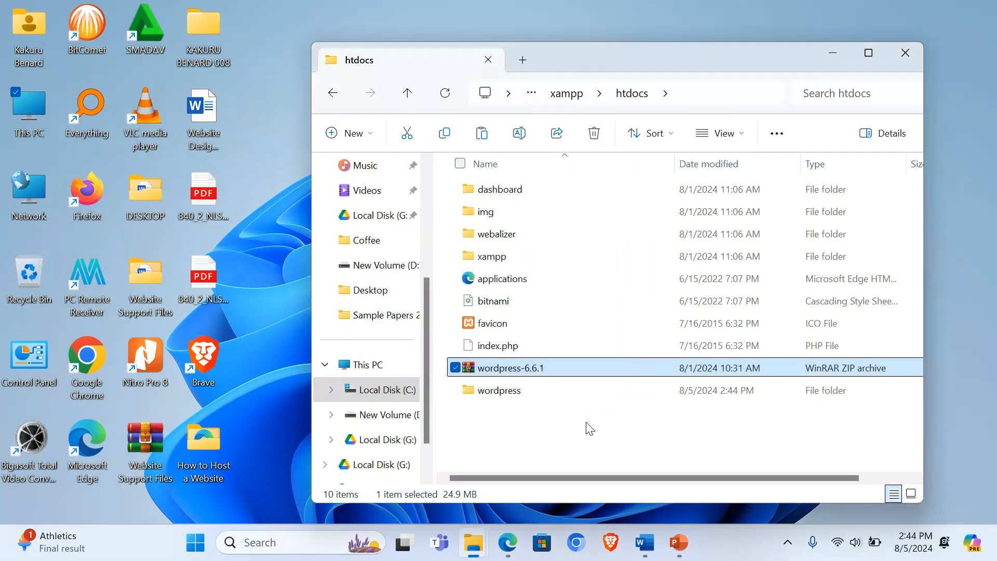
pyautogui.click(573, 436)
# Step: Rename the extracted wordpress folder to mock and close the window
pyautogui.click(500, 395)
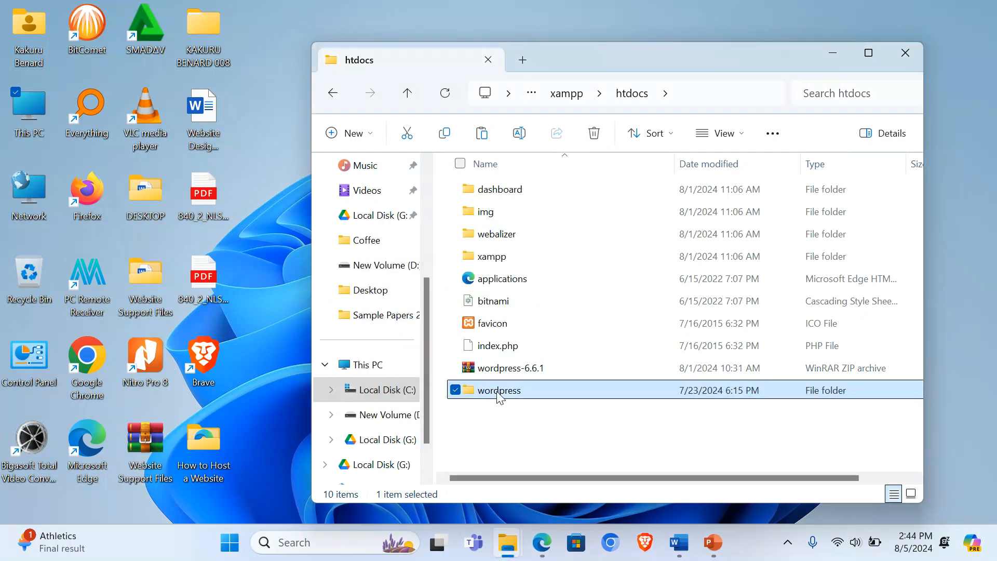
pyautogui.rightClick(508, 395)
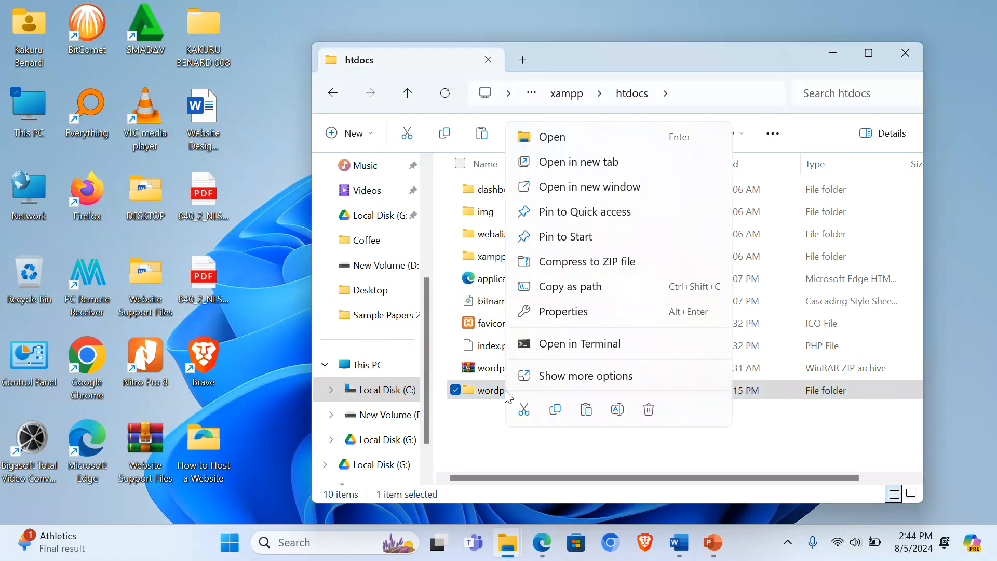
pyautogui.click(618, 410)
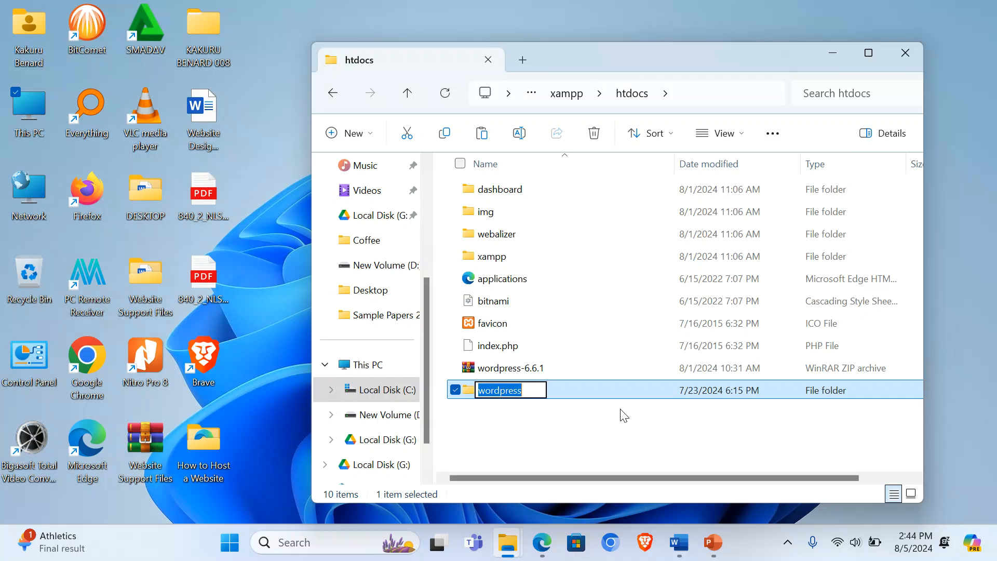
pyautogui.write('mock')
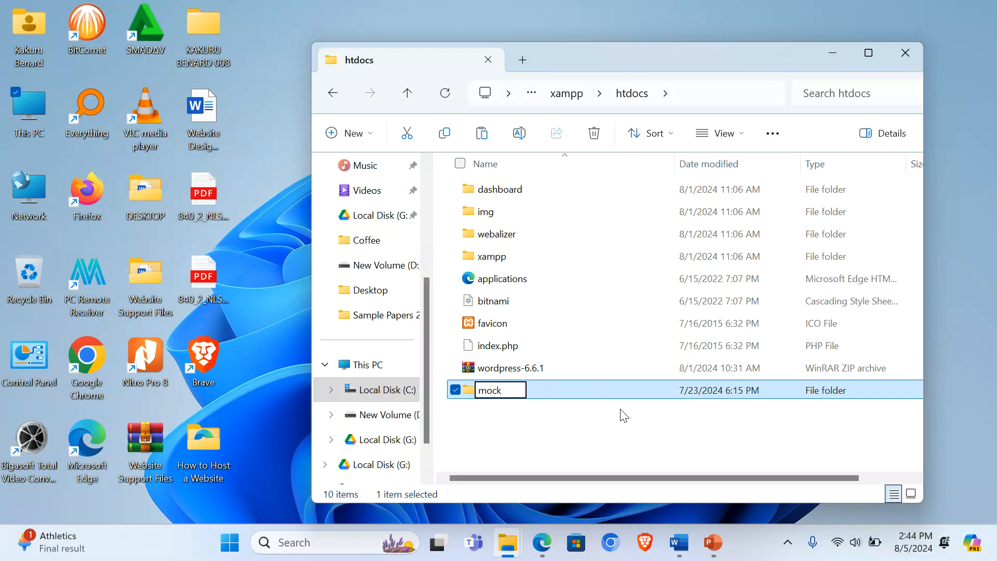
pyautogui.press('Return')
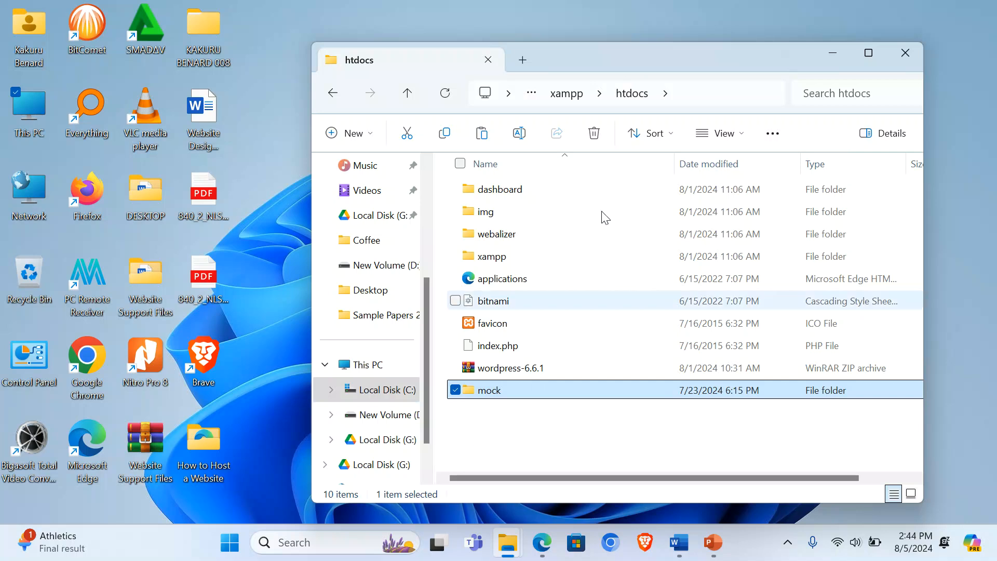
pyautogui.click(904, 51)
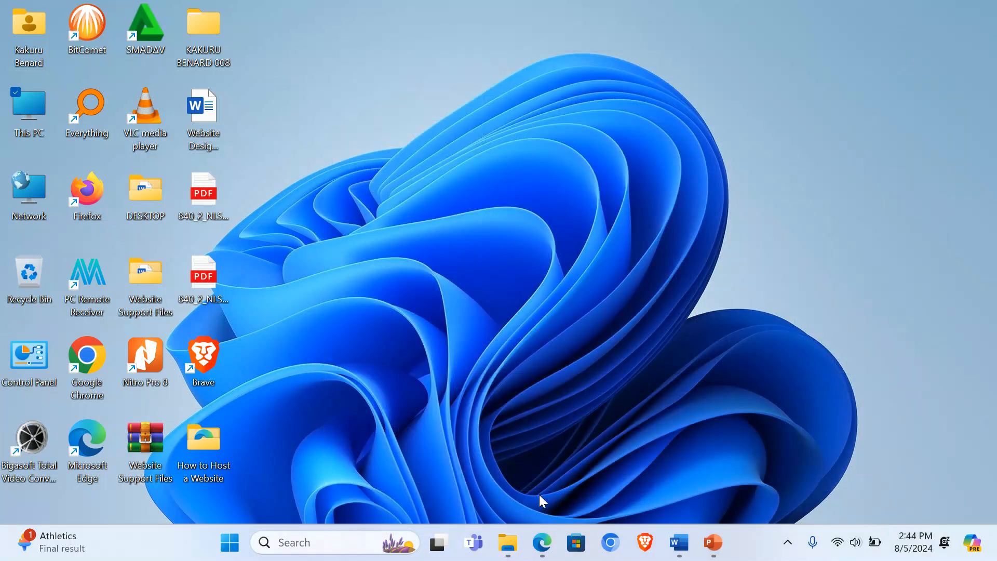
# Step: Open a new Edge tab, then launch XAMPP Control Panel past the Smadav warning
pyautogui.click(541, 549)
pyautogui.click(273, 12)
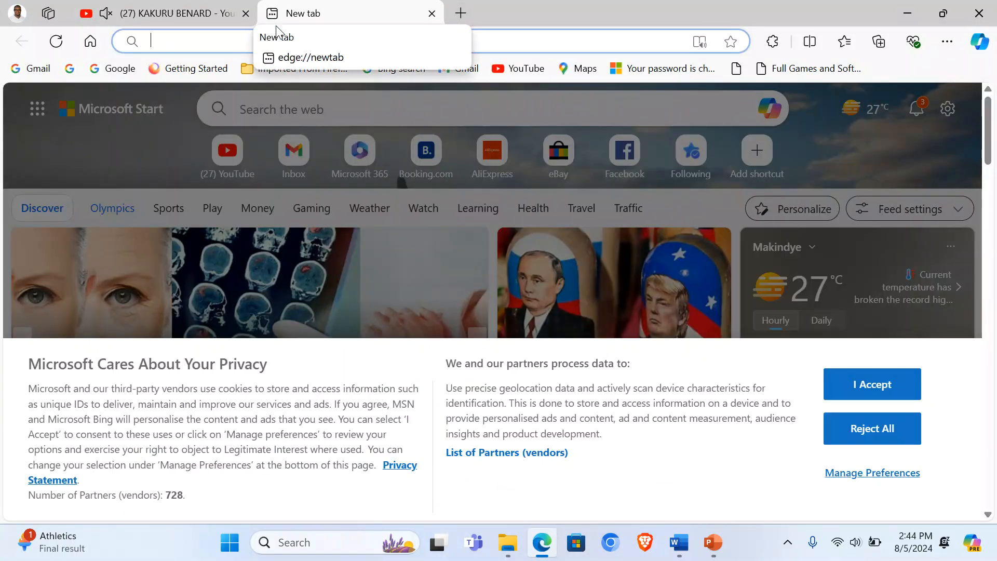
pyautogui.click(903, 11)
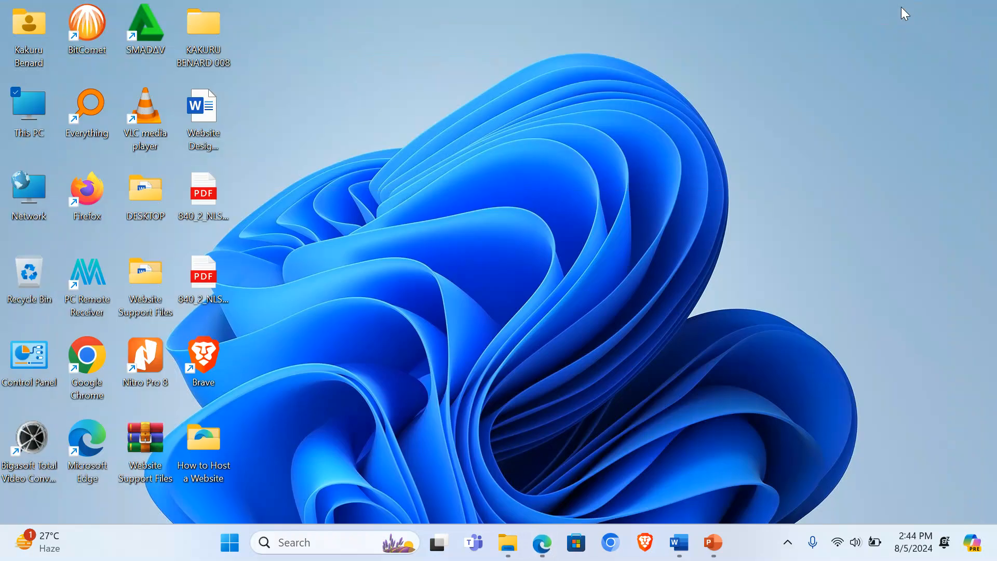
pyautogui.click(229, 542)
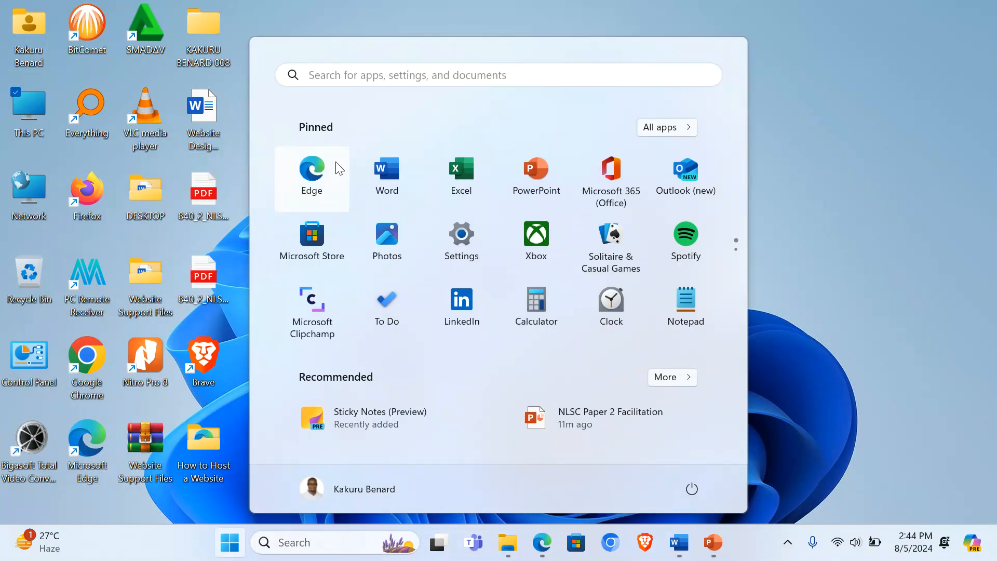
pyautogui.write('xam')
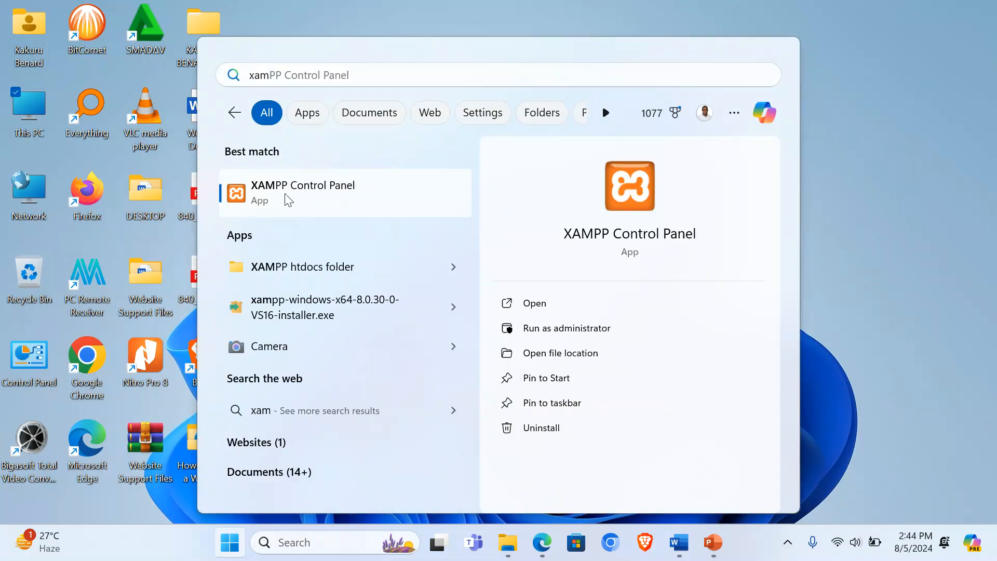
pyautogui.click(284, 193)
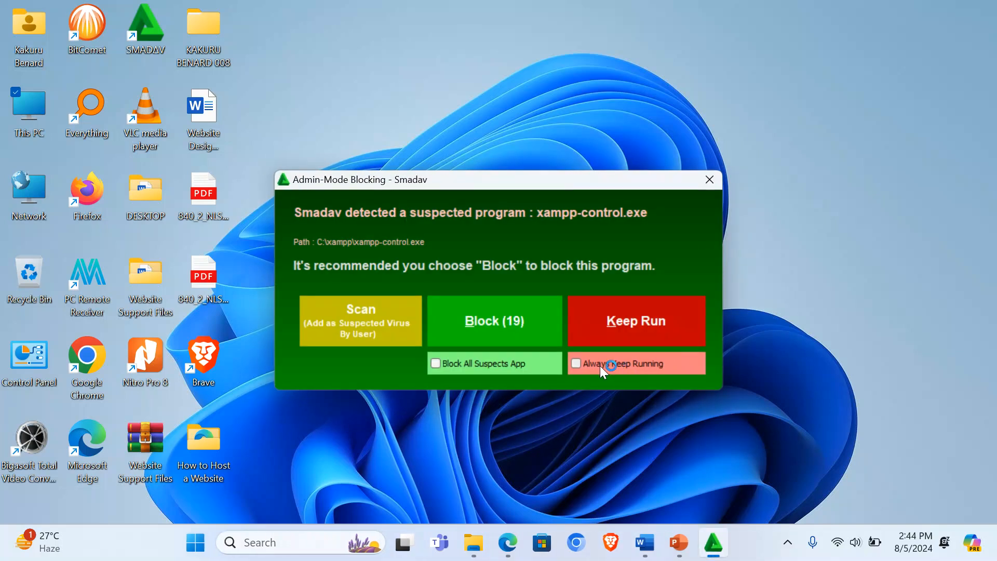
pyautogui.click(616, 333)
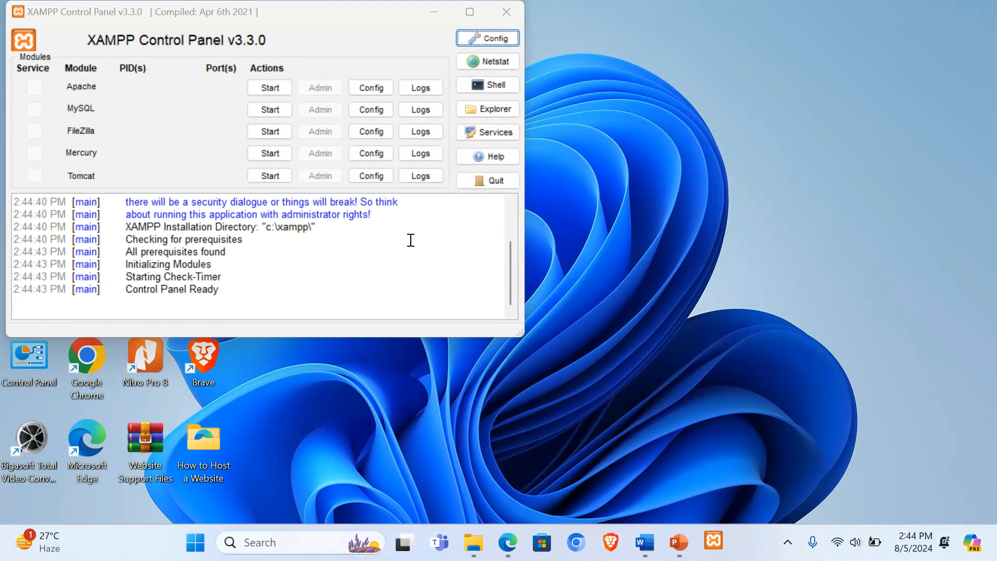
# Step: Start Apache and MySQL, allow the firewall prompt, and return to the browser tab
pyautogui.click(283, 86)
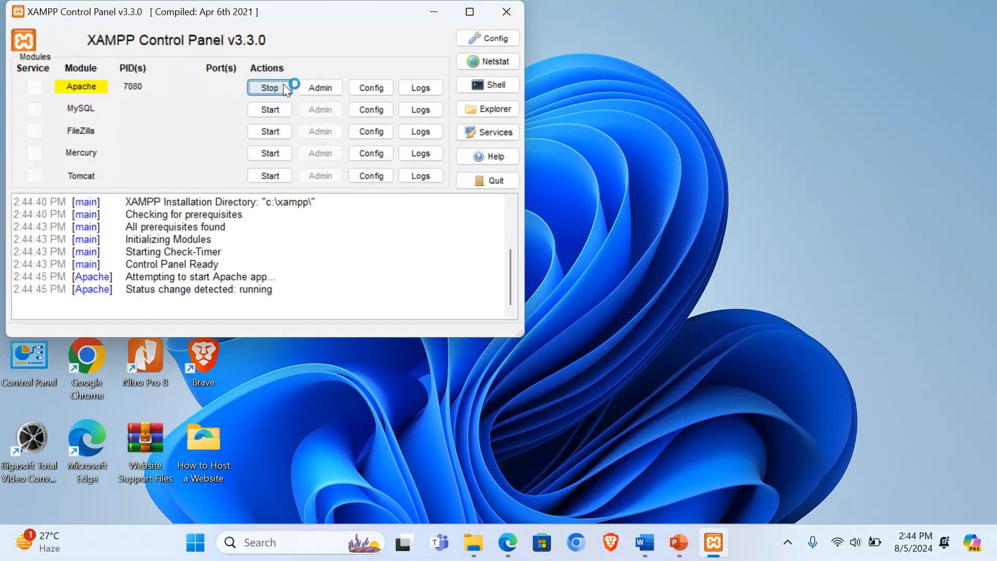
pyautogui.click(268, 110)
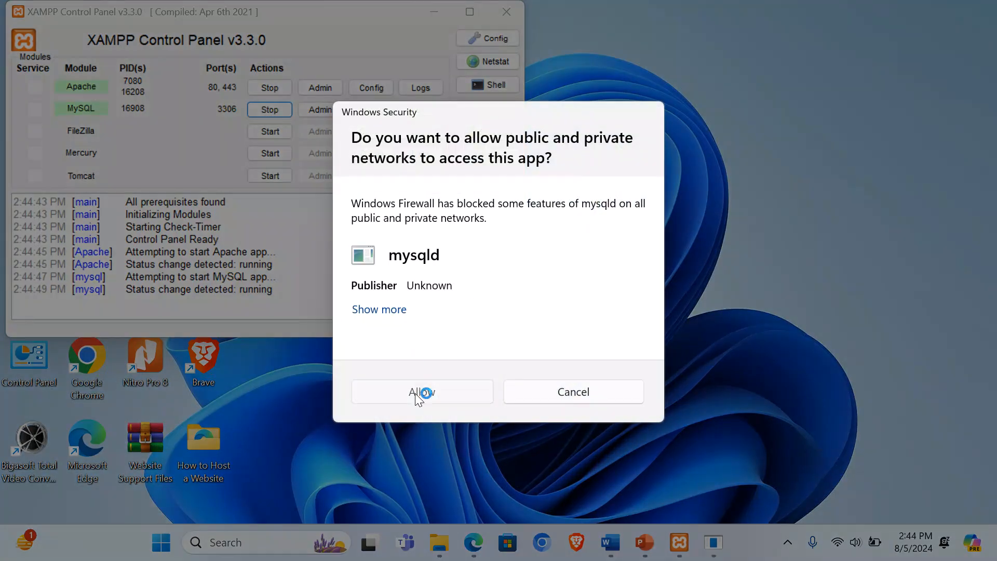
pyautogui.click(422, 391)
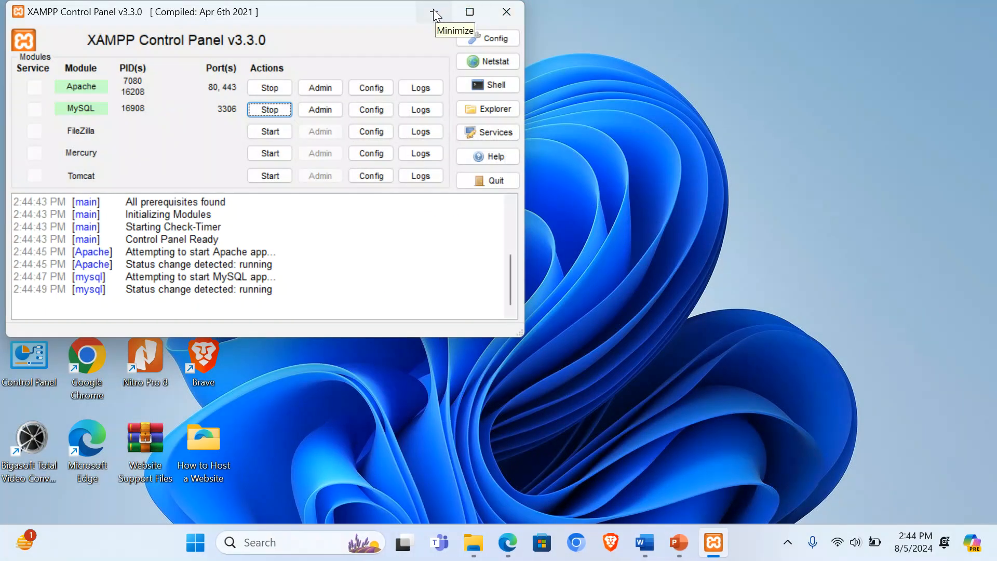
pyautogui.click(434, 12)
pyautogui.click(507, 542)
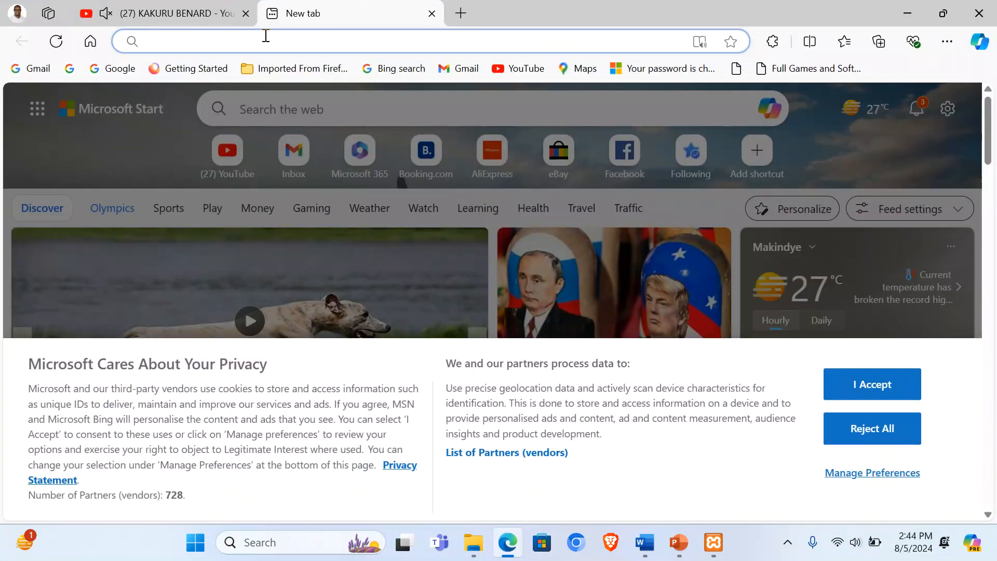
# Step: Load localhost/phpmyadmin and create an empty database named mock
pyautogui.write('local')
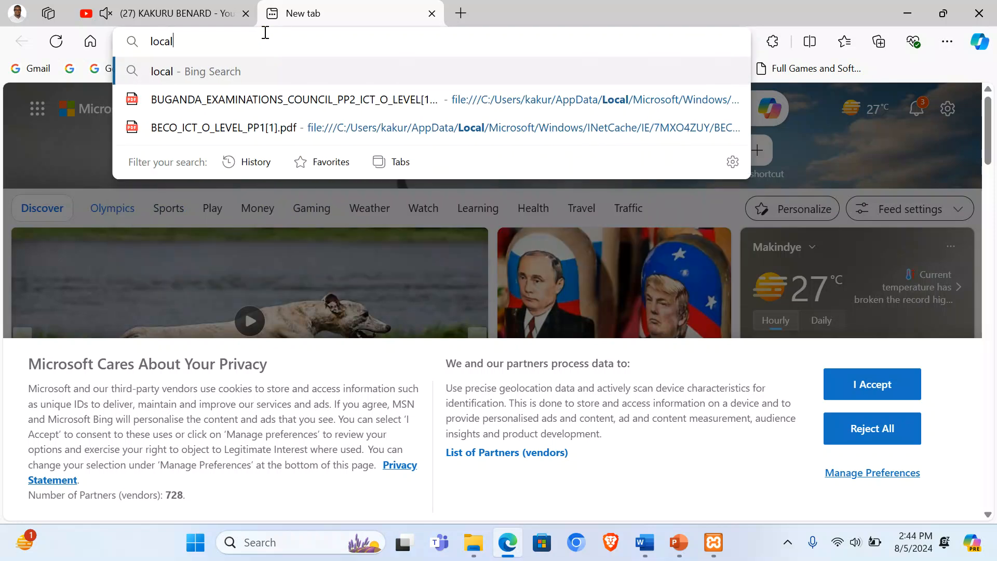
pyautogui.write('host')
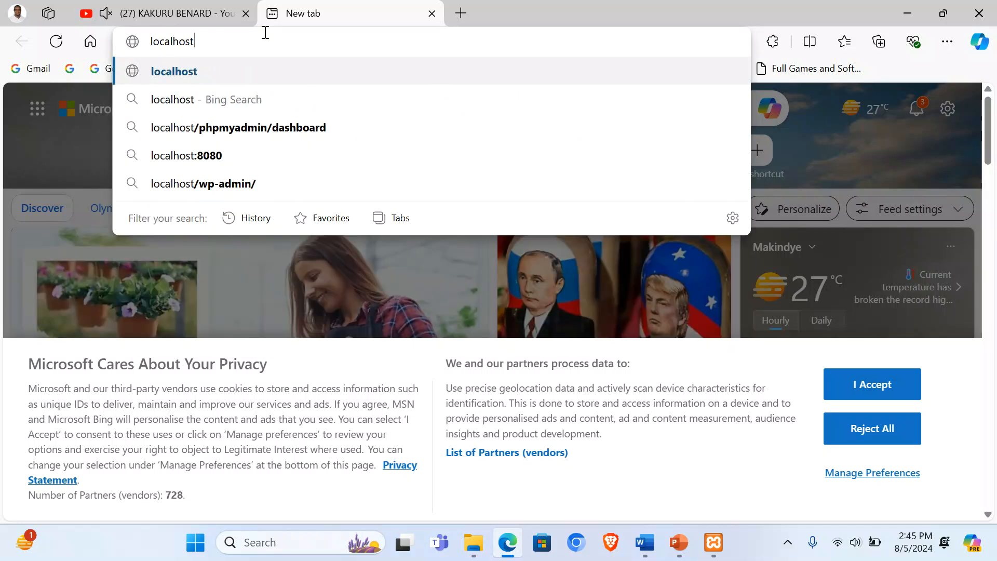
pyautogui.write('/ph')
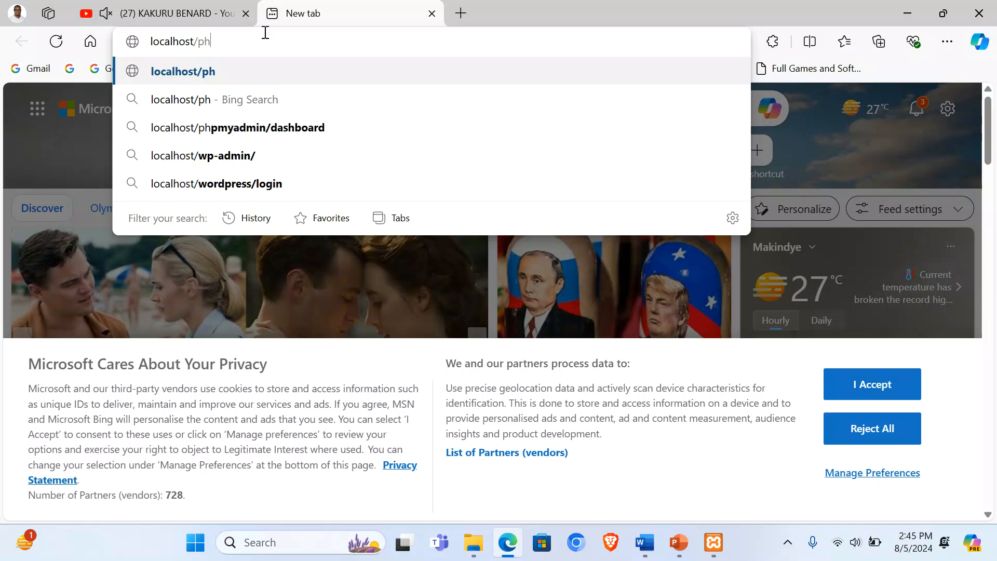
pyautogui.write('pmyadmin')
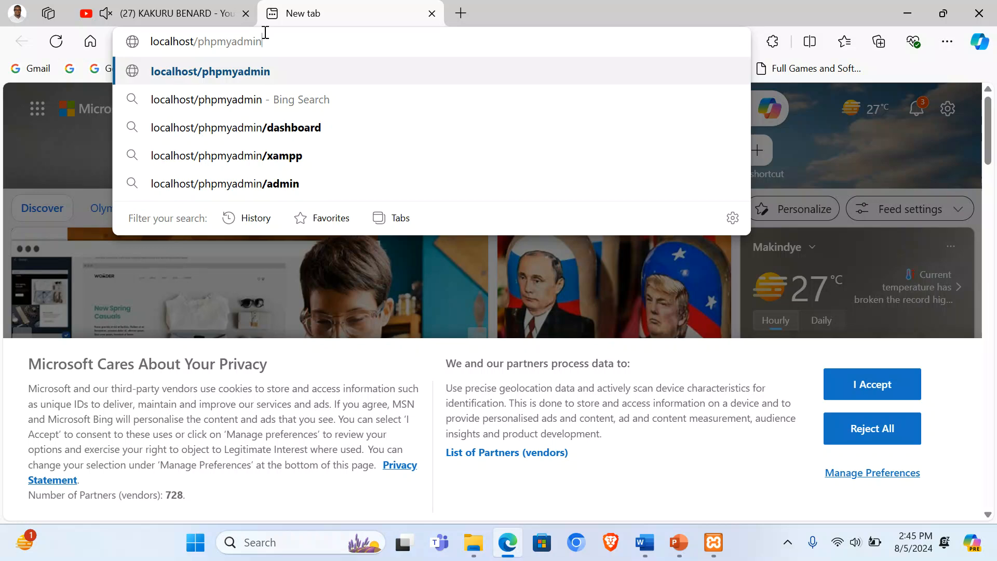
pyautogui.press('Return')
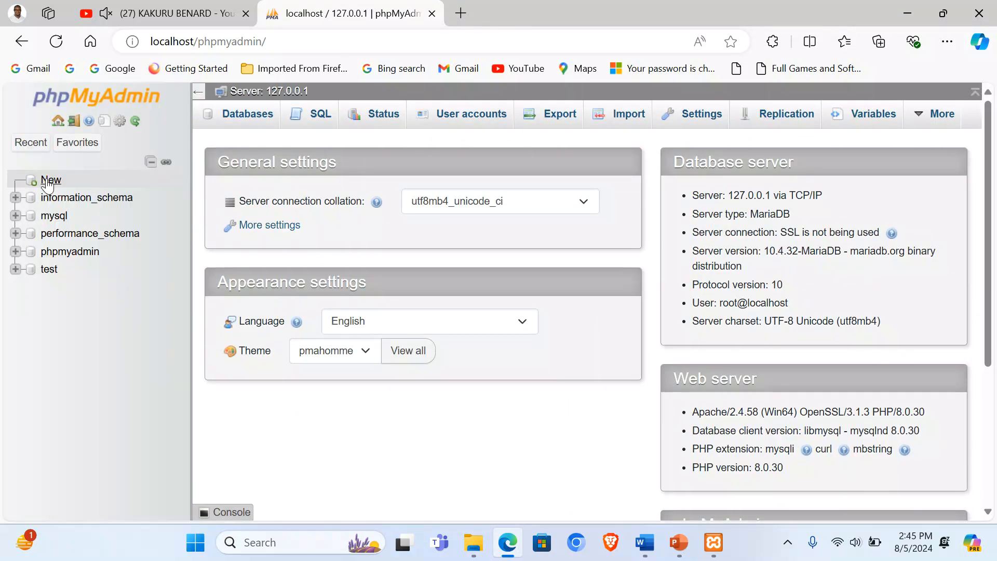
pyautogui.click(47, 181)
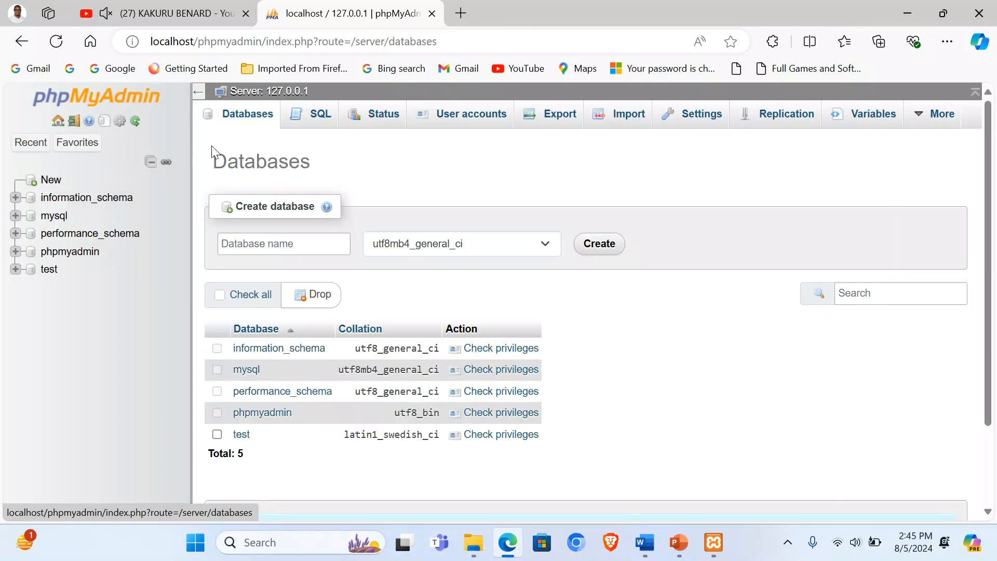
pyautogui.click(257, 238)
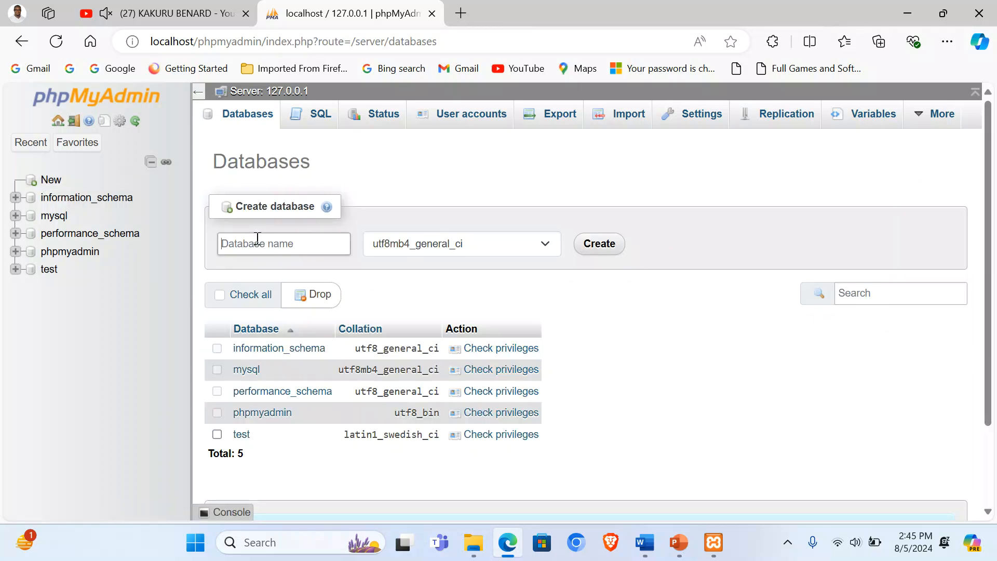
pyautogui.write('mock')
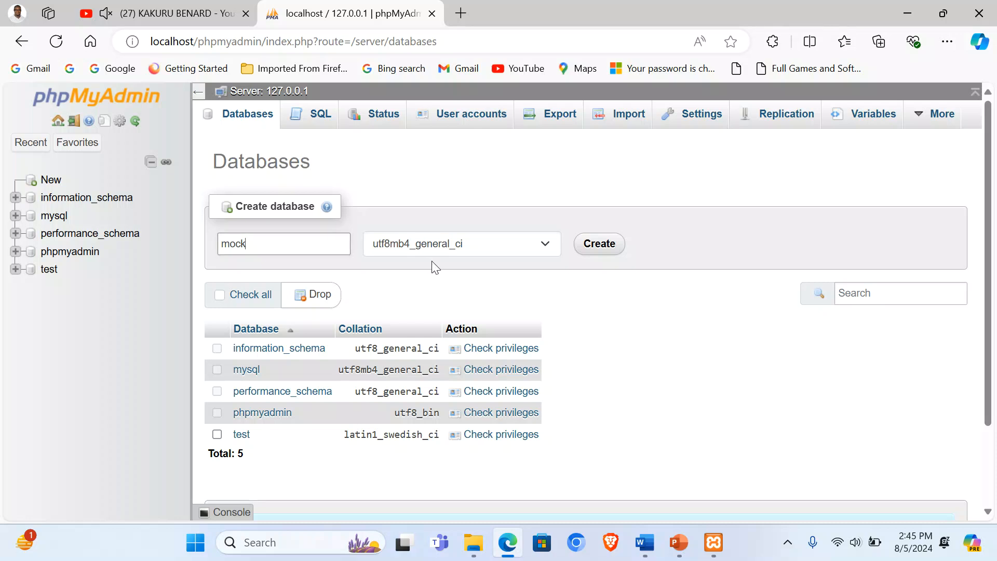
pyautogui.click(599, 243)
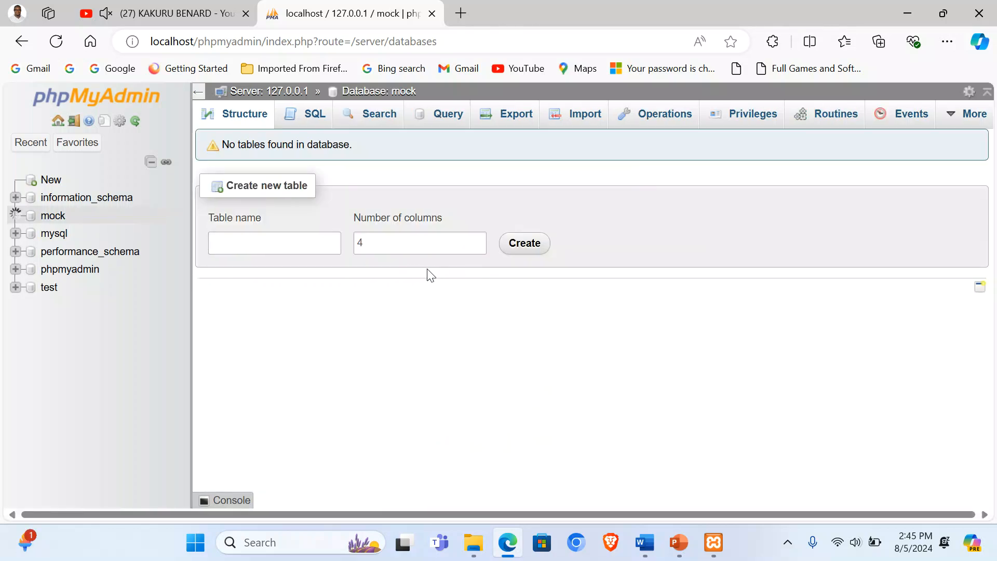
pyautogui.moveTo(462, 40); pyautogui.dragTo(199, 46)
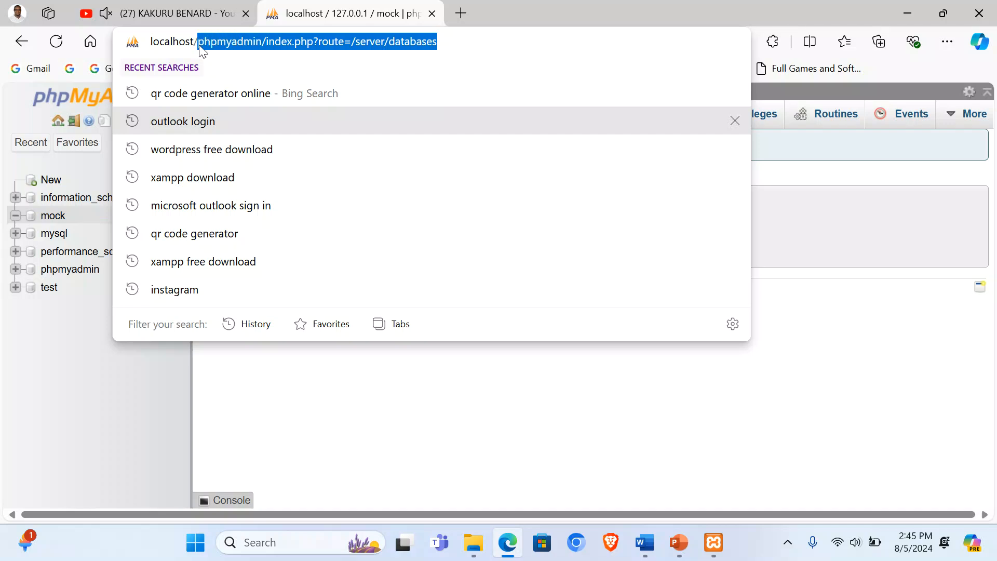
# Step: Load localhost/mock and keep English as the setup language
pyautogui.write('mc')
pyautogui.press('BackSpace')
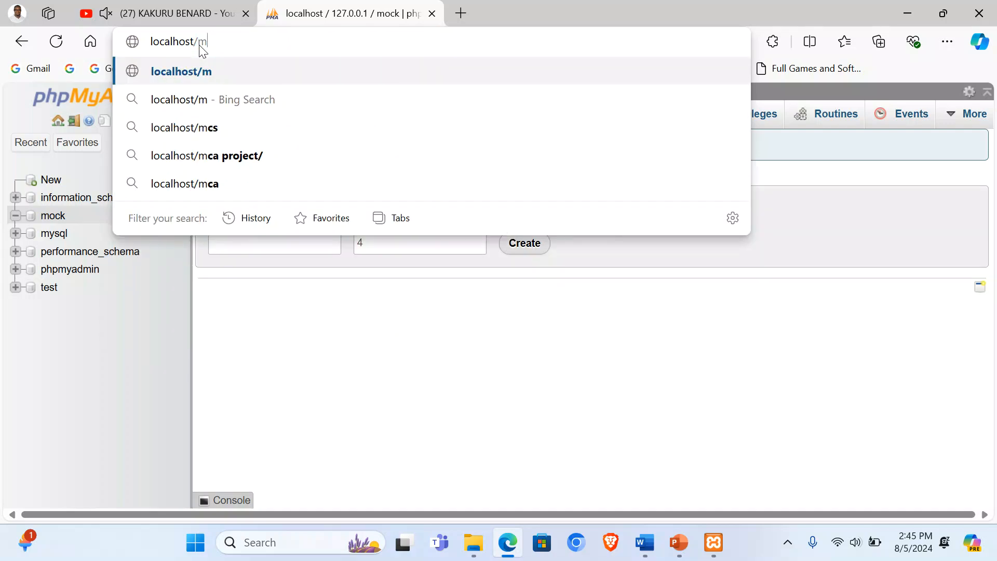
pyautogui.write('ock')
pyautogui.press('Return')
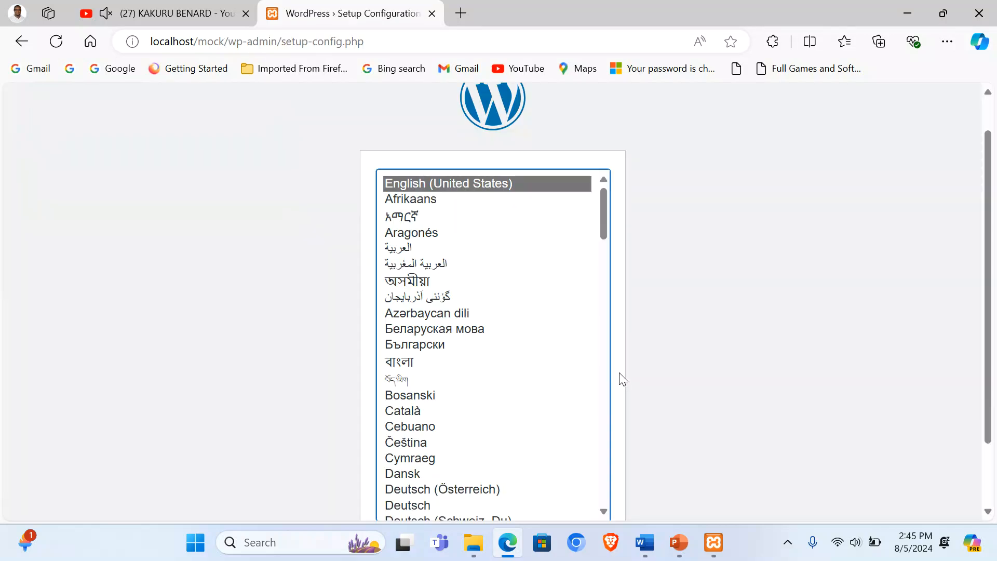
pyautogui.scroll(-2, 302, 252)
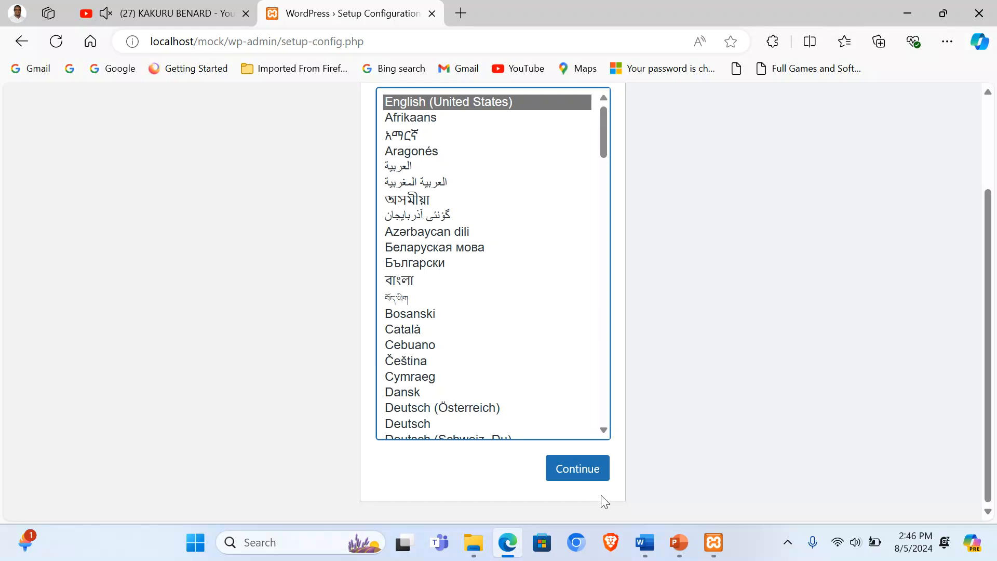
pyautogui.click(569, 472)
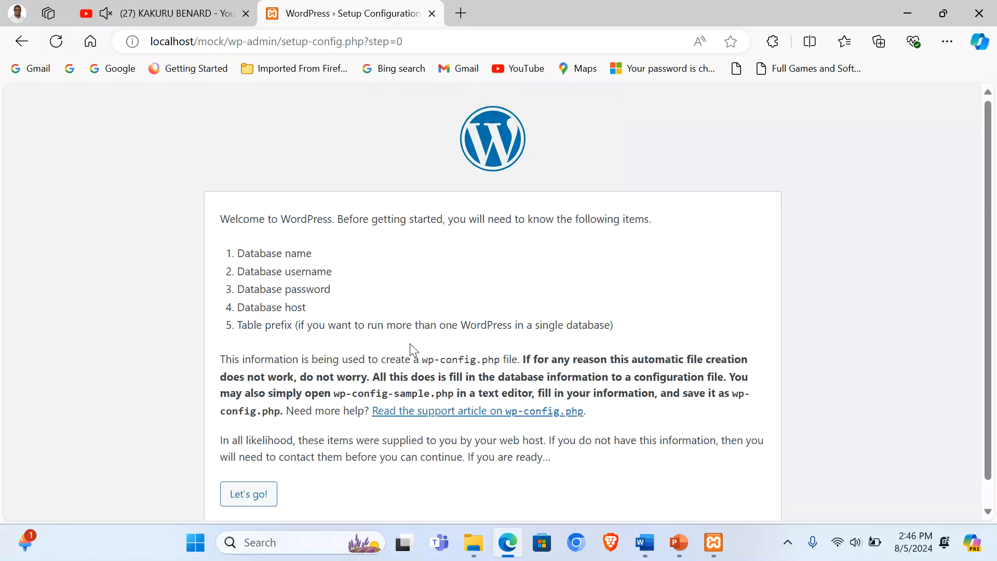
# Step: Connect to database mock as user root, submit, and run the installation
pyautogui.scroll(-1, 409, 344)
pyautogui.click(249, 471)
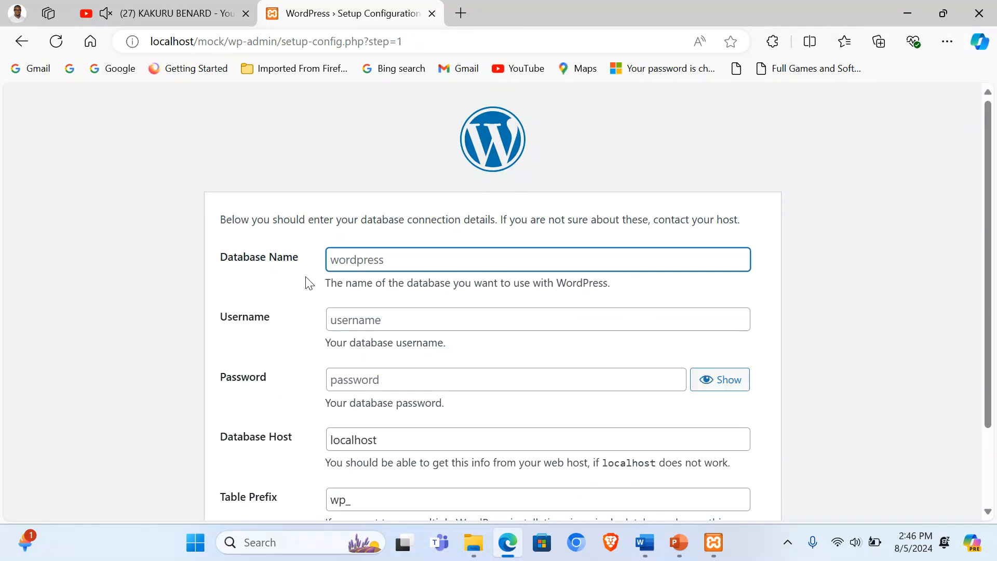
pyautogui.write('mock')
pyautogui.click(337, 319)
pyautogui.write('root')
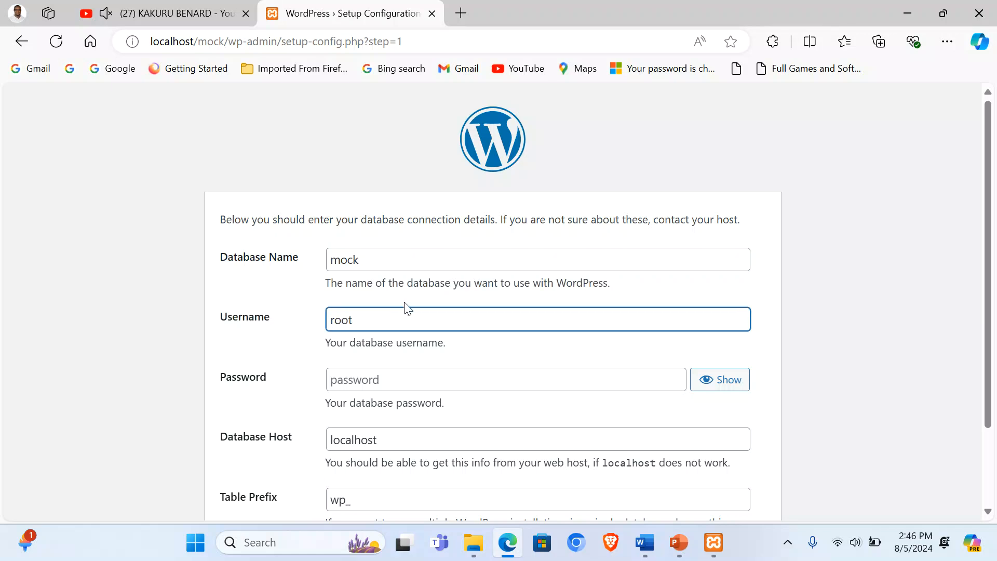
pyautogui.scroll(-1, 222, 361)
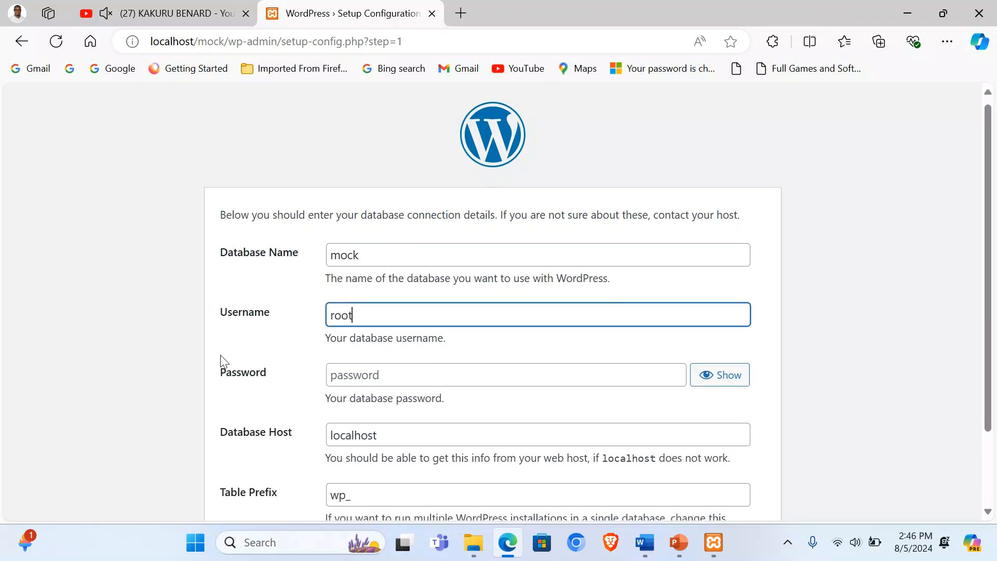
pyautogui.click(231, 498)
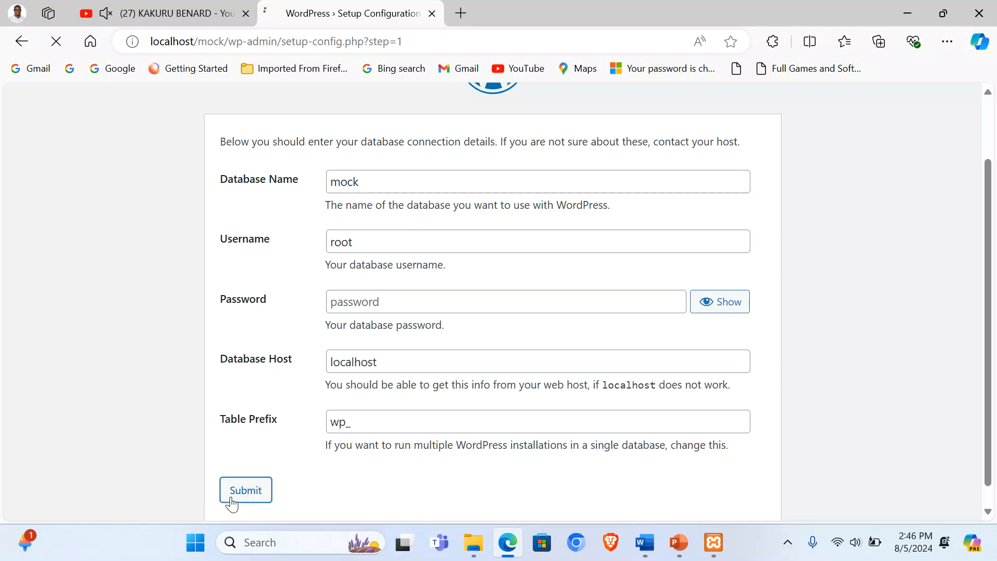
pyautogui.click(259, 275)
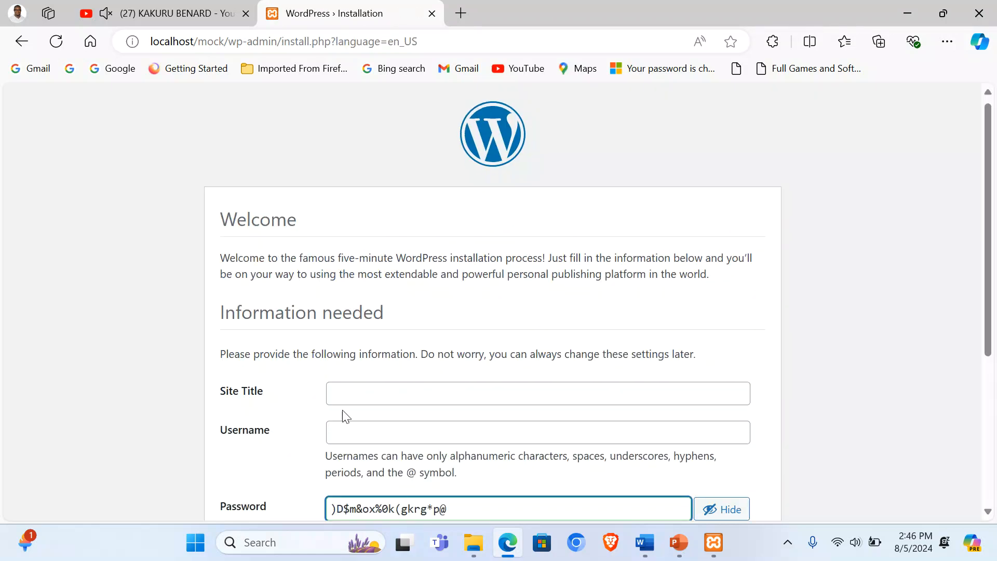
# Step: Set site title and username to mock with a short password, confirming the weak password
pyautogui.click(348, 393)
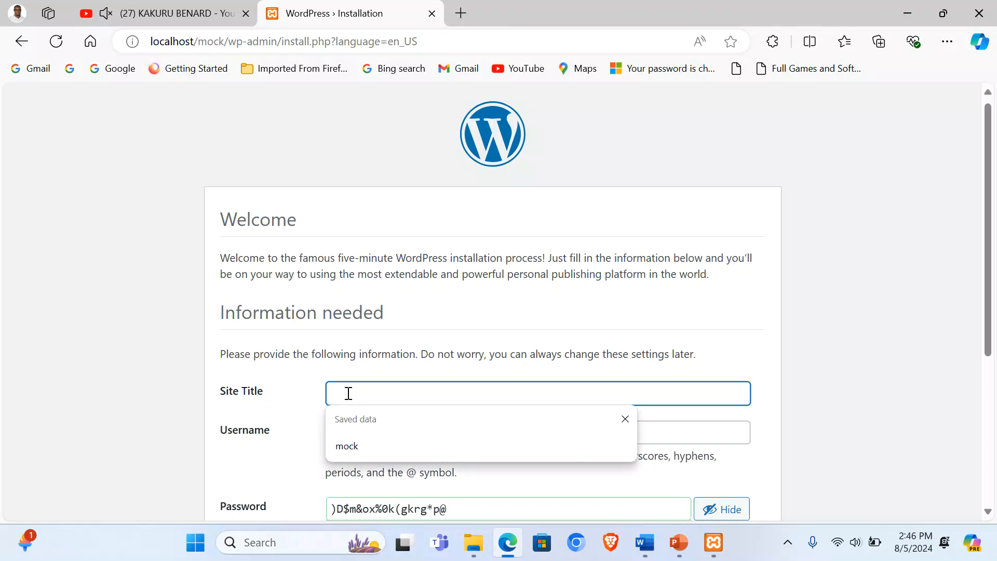
pyautogui.write('mock')
pyautogui.press('Tab')
pyautogui.click(348, 422)
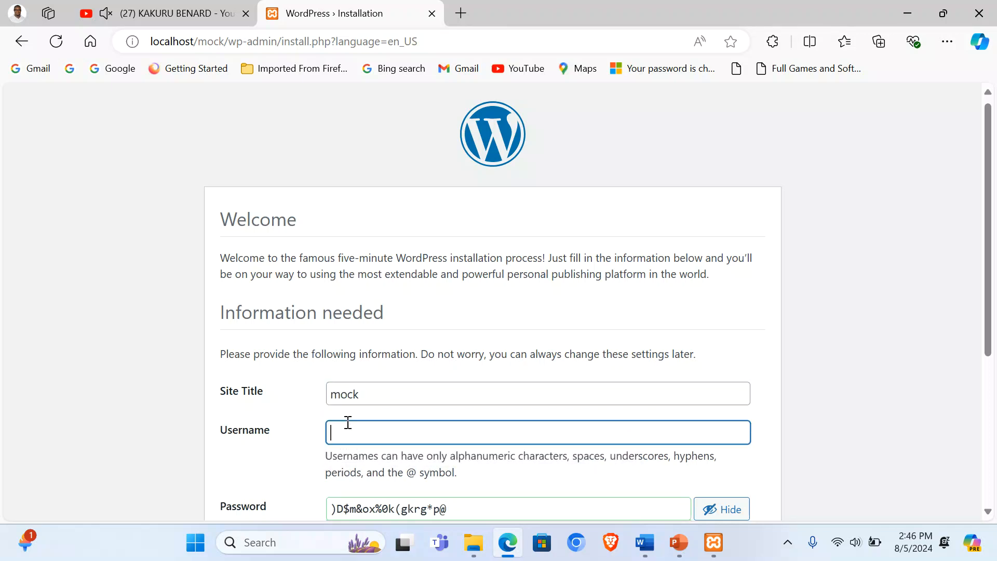
pyautogui.write('mock')
pyautogui.moveTo(439, 509); pyautogui.dragTo(456, 514)
pyautogui.hotkey('ctrl', 'a')
pyautogui.write('mock')
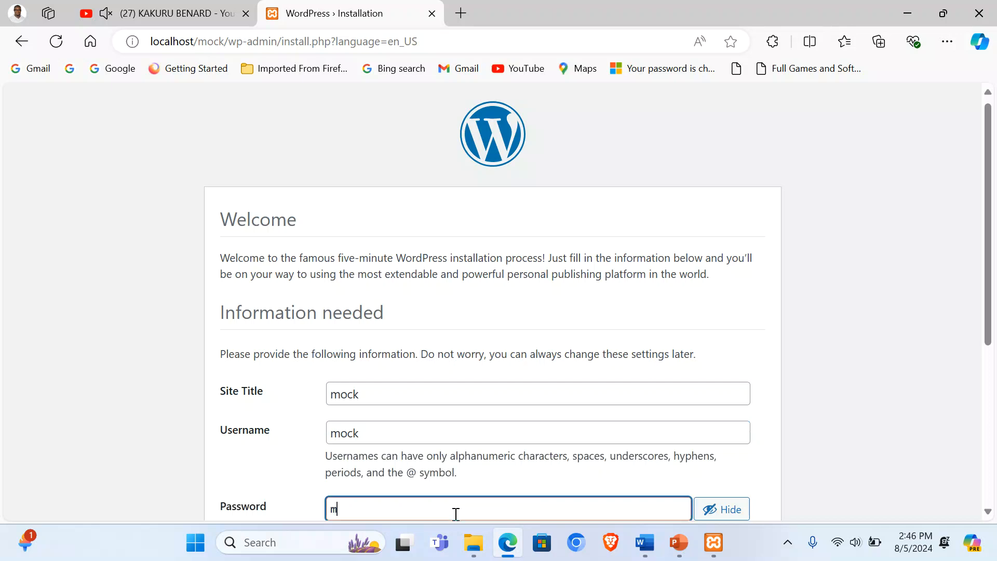
pyautogui.scroll(-5, 110, 311)
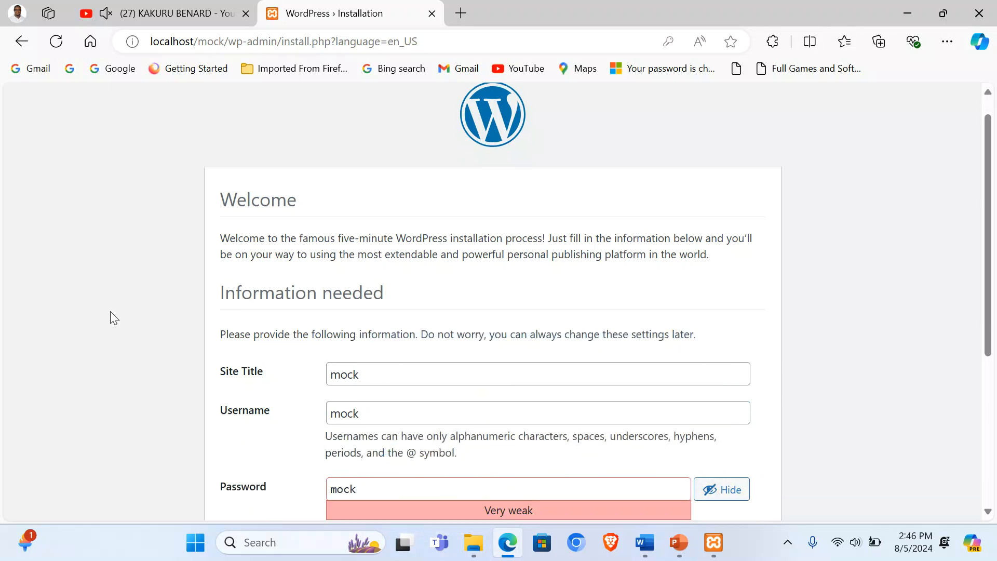
pyautogui.click(331, 355)
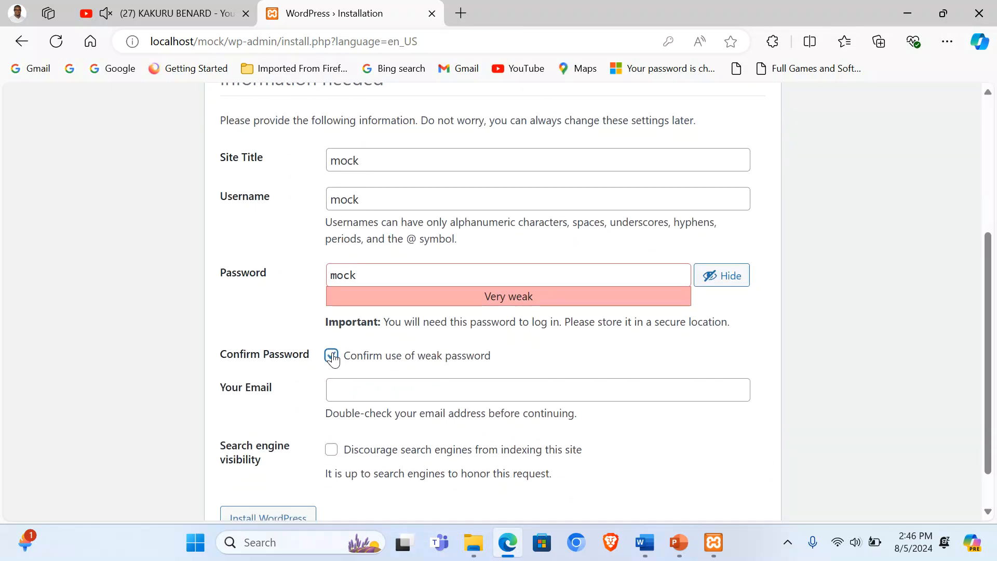
# Step: Enter the admin e-mail address and install WordPress
pyautogui.click(346, 389)
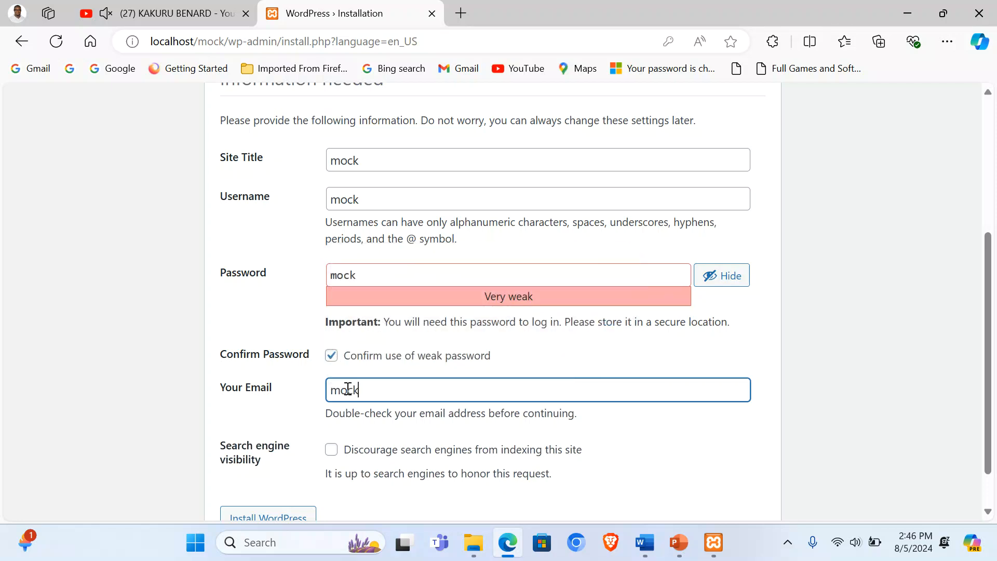
pyautogui.scroll(-1, 242, 415)
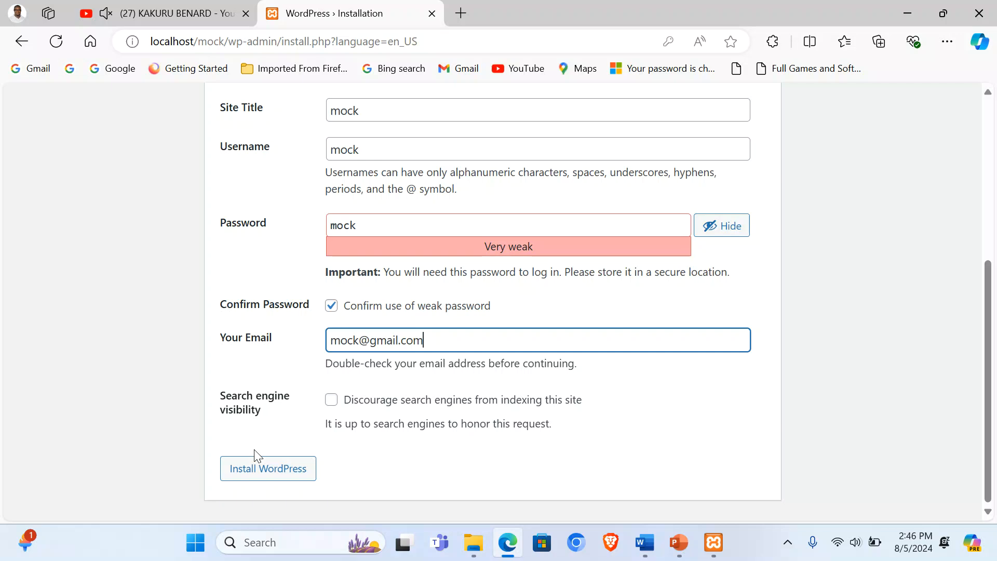
pyautogui.click(256, 473)
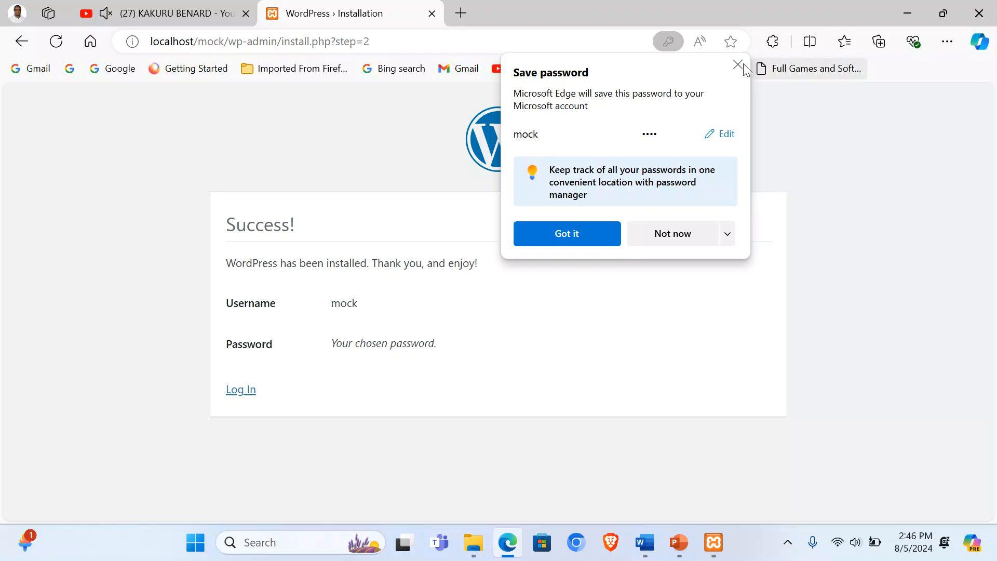
pyautogui.click(738, 65)
# Step: Log in with the new mock admin account to reach the dashboard
pyautogui.click(236, 392)
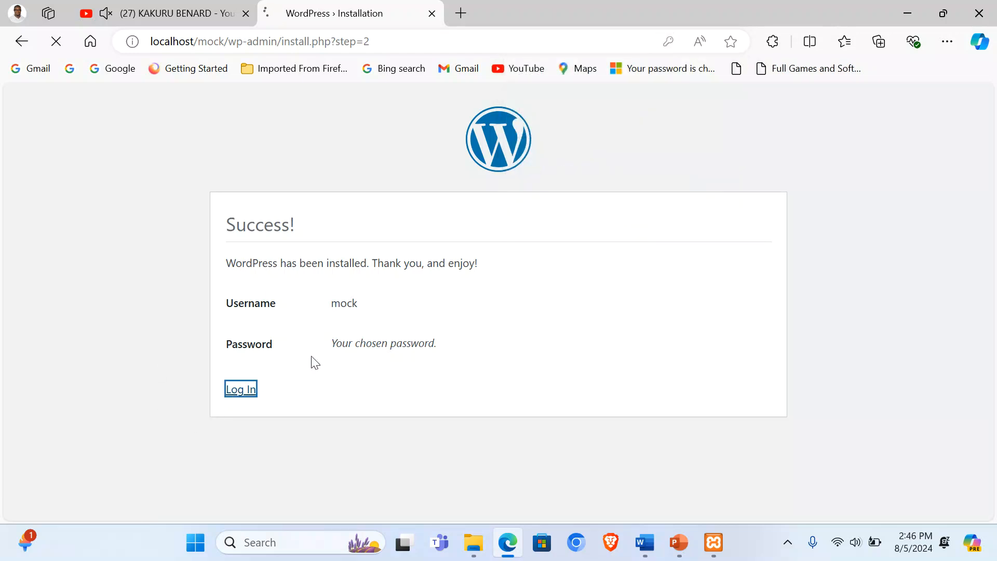
pyautogui.click(427, 270)
pyautogui.write('mo')
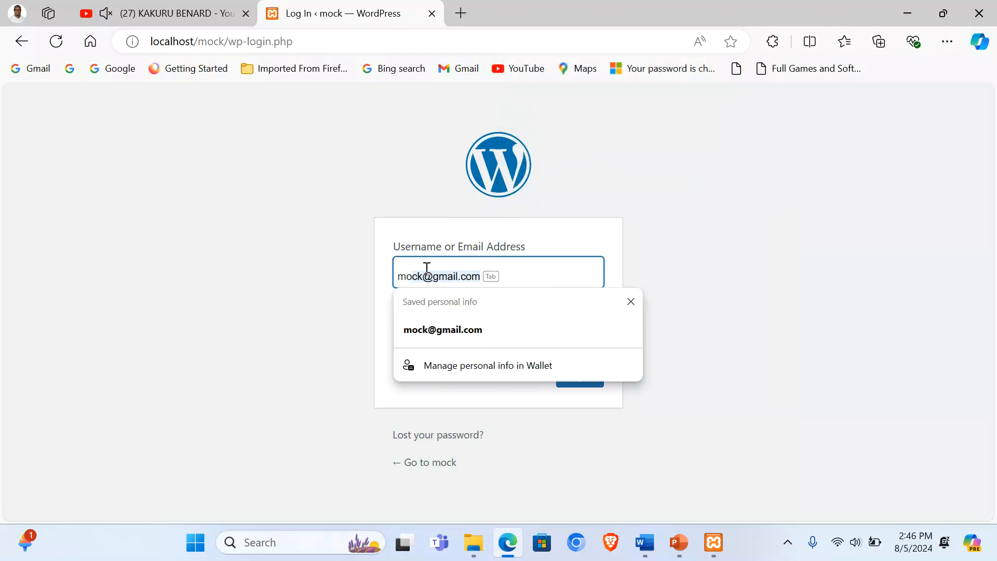
pyautogui.write('ck')
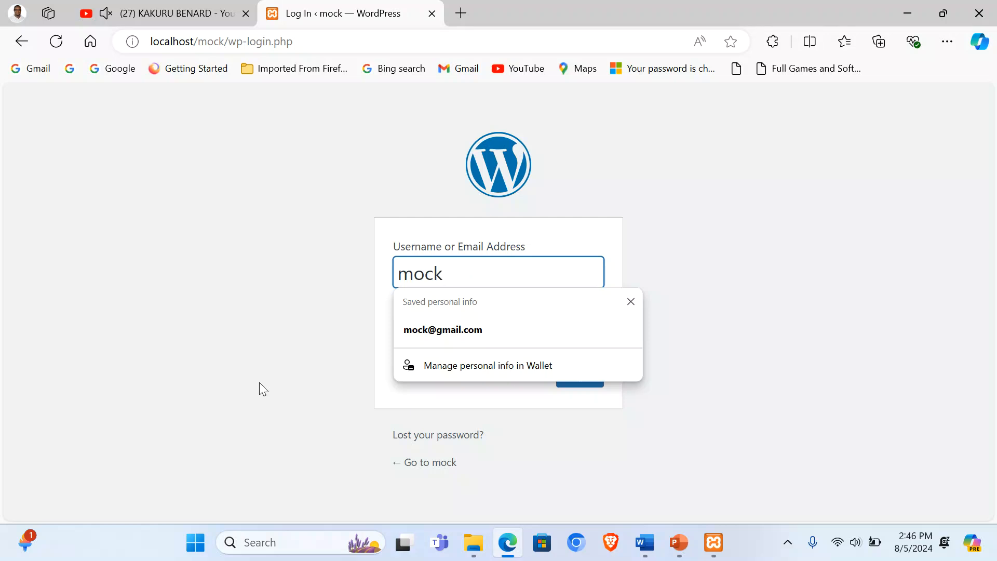
pyautogui.click(407, 343)
pyautogui.write('mock')
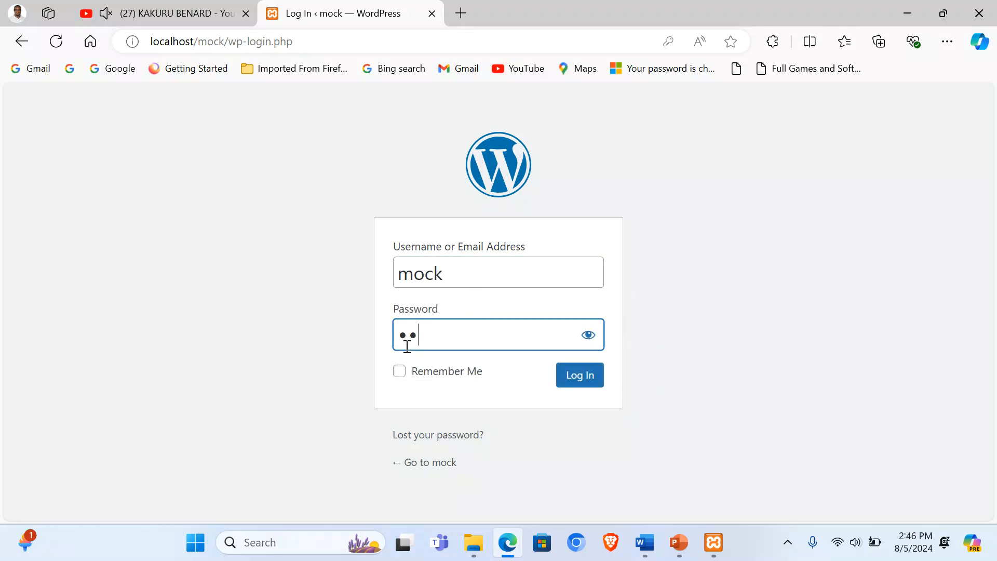
pyautogui.click(590, 381)
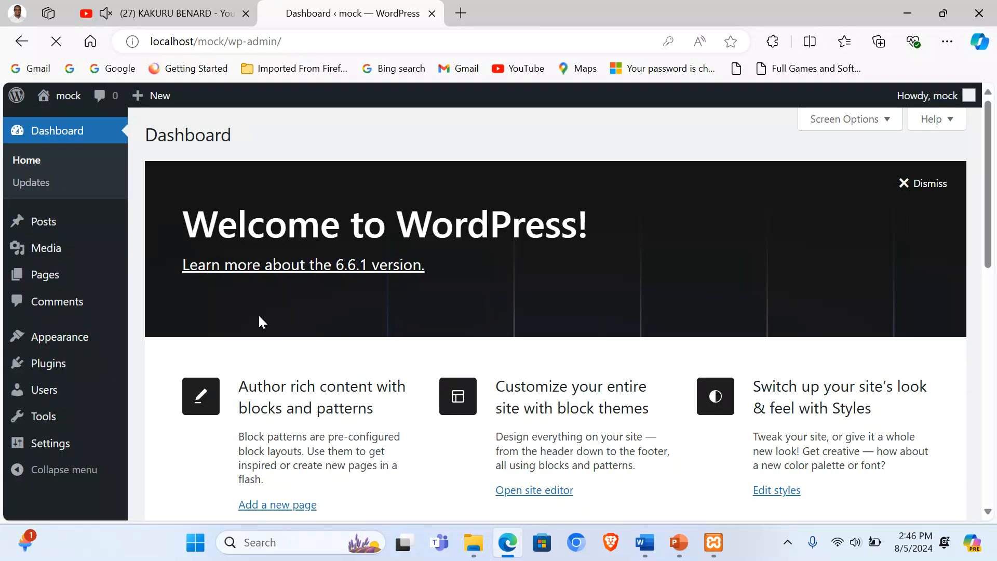
pyautogui.click(736, 63)
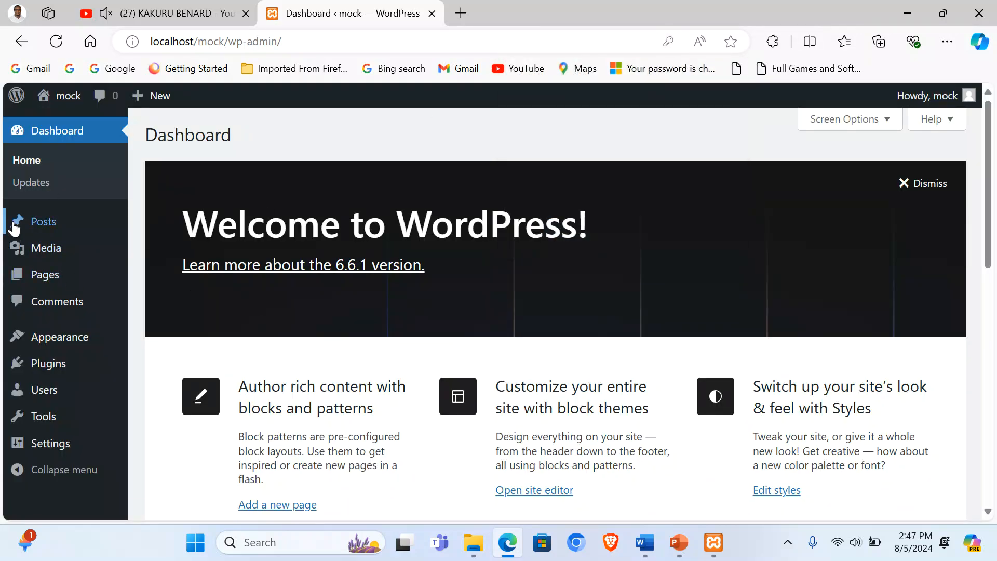
# Step: Bulk-trash the Hello world! post from All Posts
pyautogui.moveTo(42, 224)
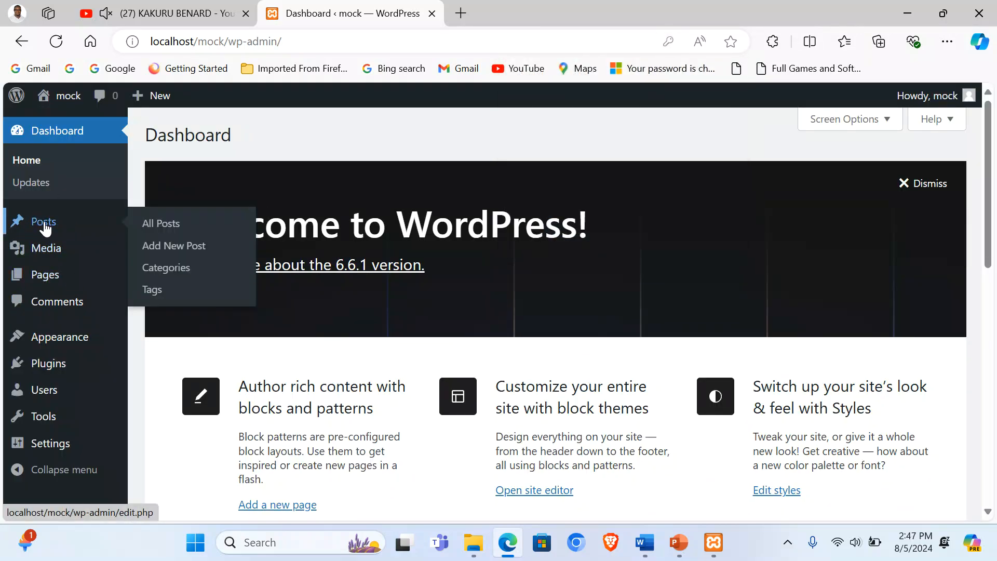
pyautogui.click(167, 227)
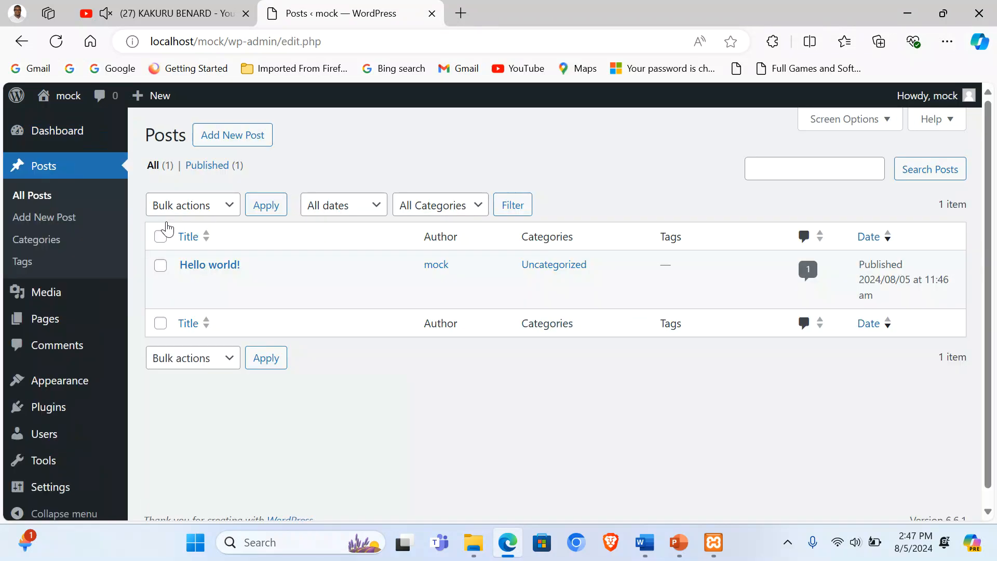
pyautogui.click(160, 238)
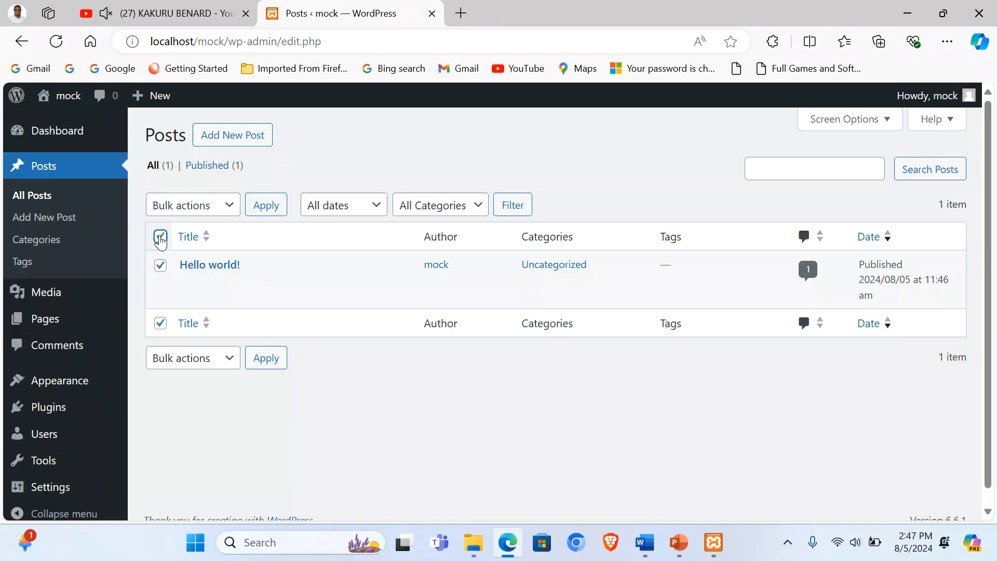
pyautogui.click(222, 205)
pyautogui.click(217, 259)
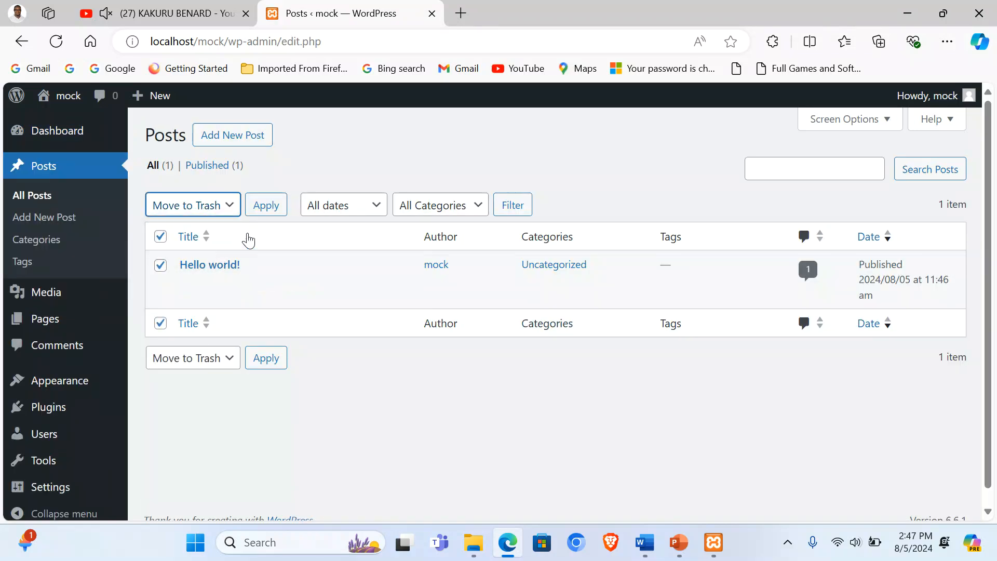
pyautogui.click(265, 204)
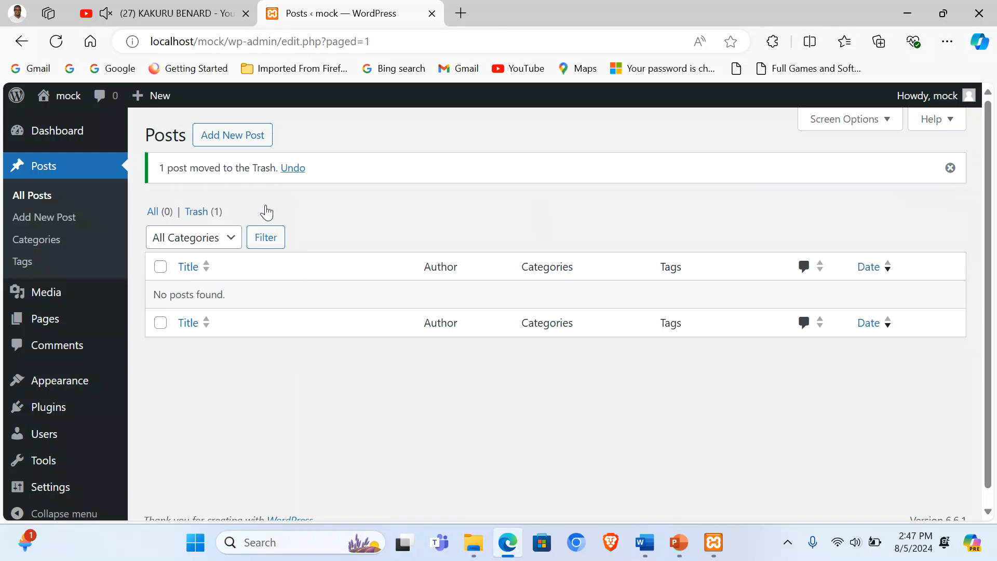
# Step: Bulk-trash the Privacy Policy and Sample Page pages from All Pages
pyautogui.moveTo(12, 326)
pyautogui.click(152, 325)
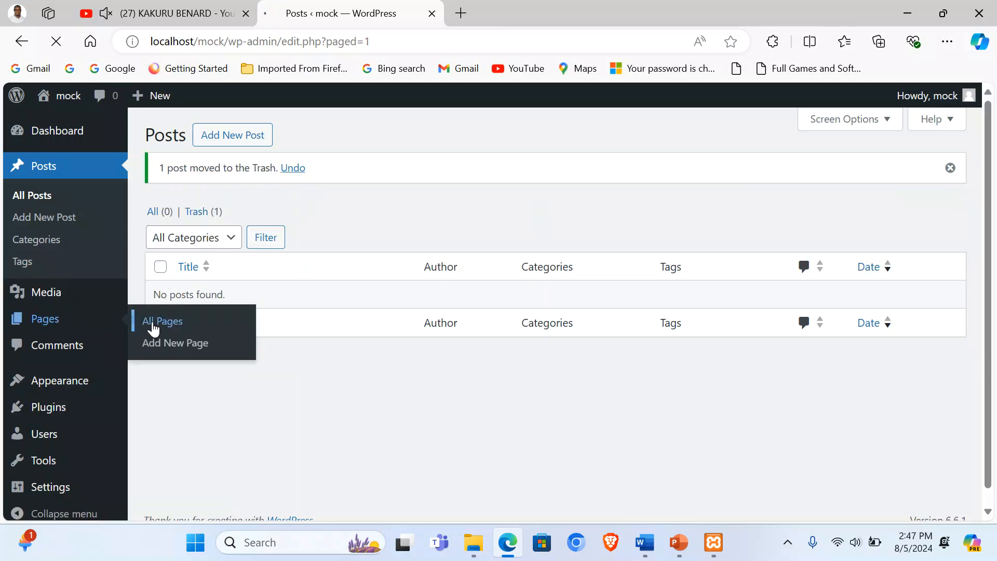
pyautogui.click(160, 237)
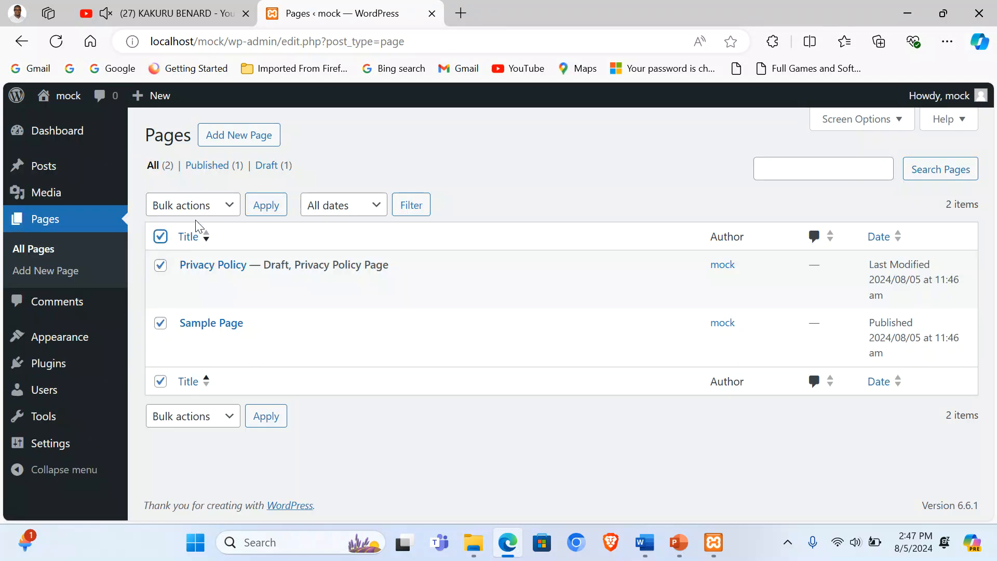
pyautogui.click(224, 207)
pyautogui.click(220, 258)
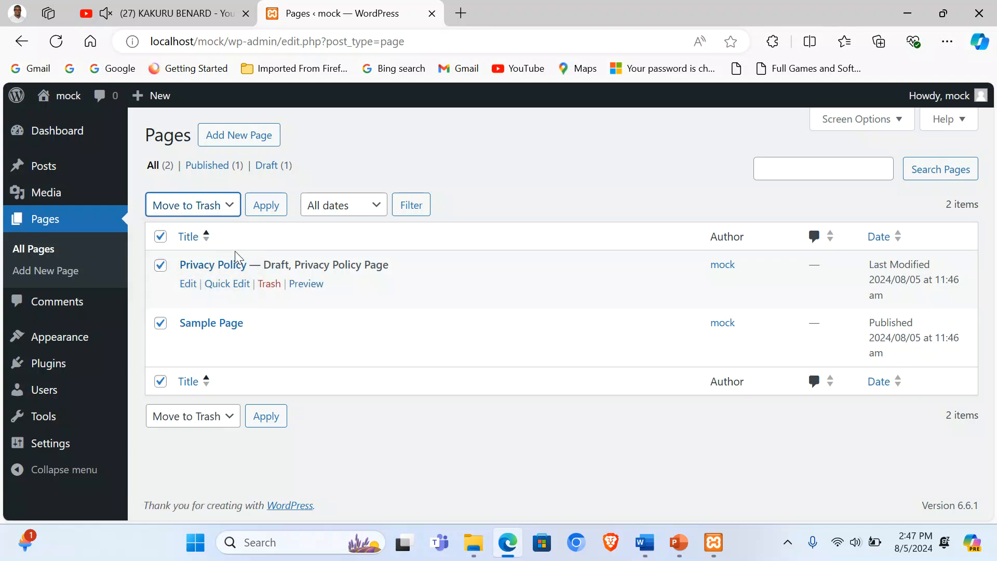
pyautogui.click(274, 207)
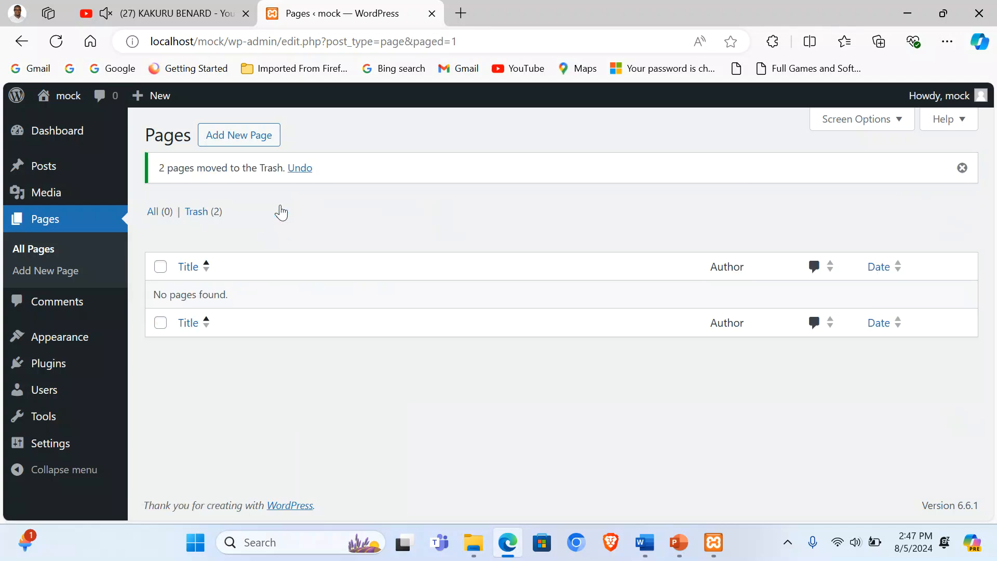
pyautogui.moveTo(43, 173)
# Step: Upload, install and activate the Simply Static plugin from simply-static.3.1.7.4.zip
pyautogui.moveTo(46, 368)
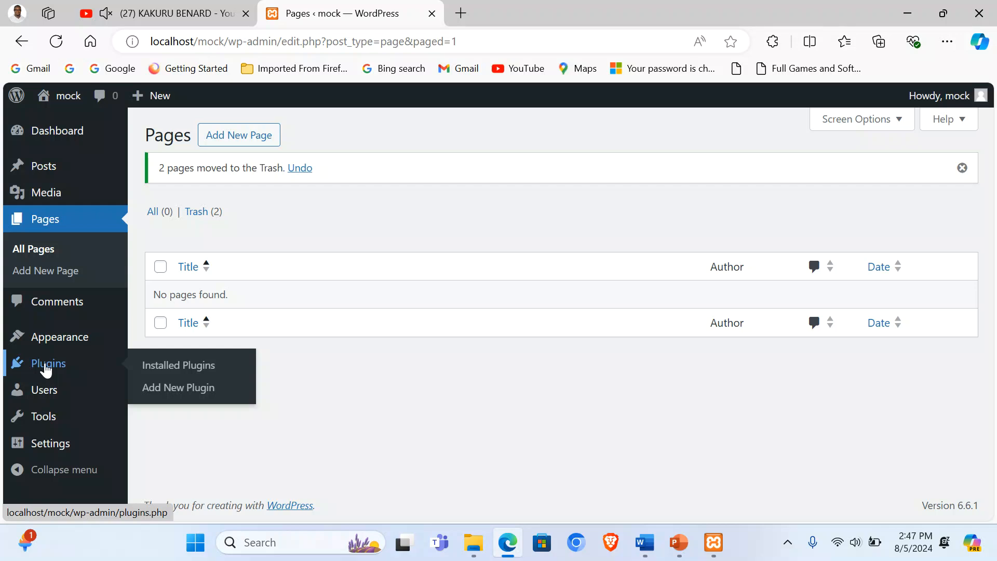
pyautogui.click(205, 390)
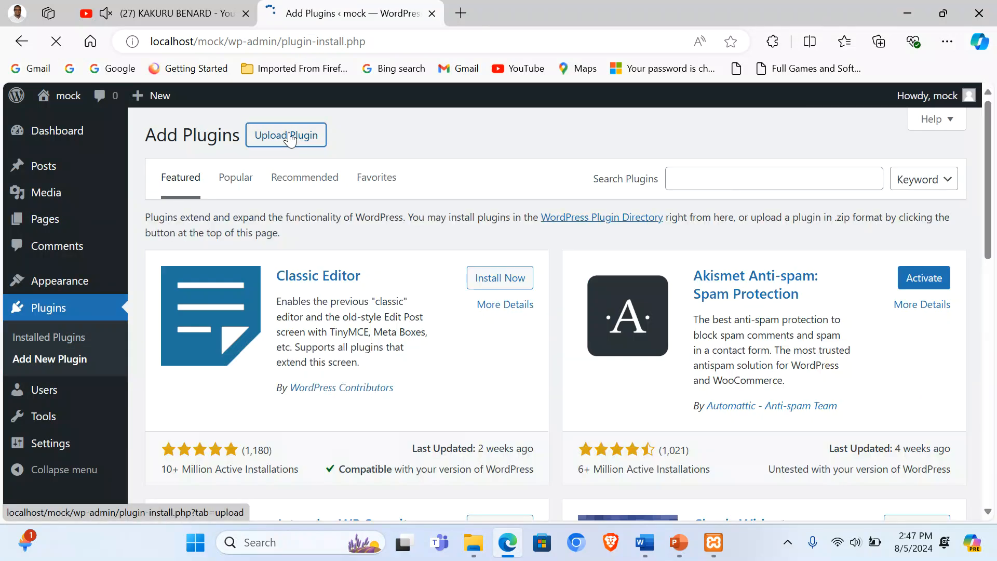
pyautogui.click(288, 136)
pyautogui.click(476, 278)
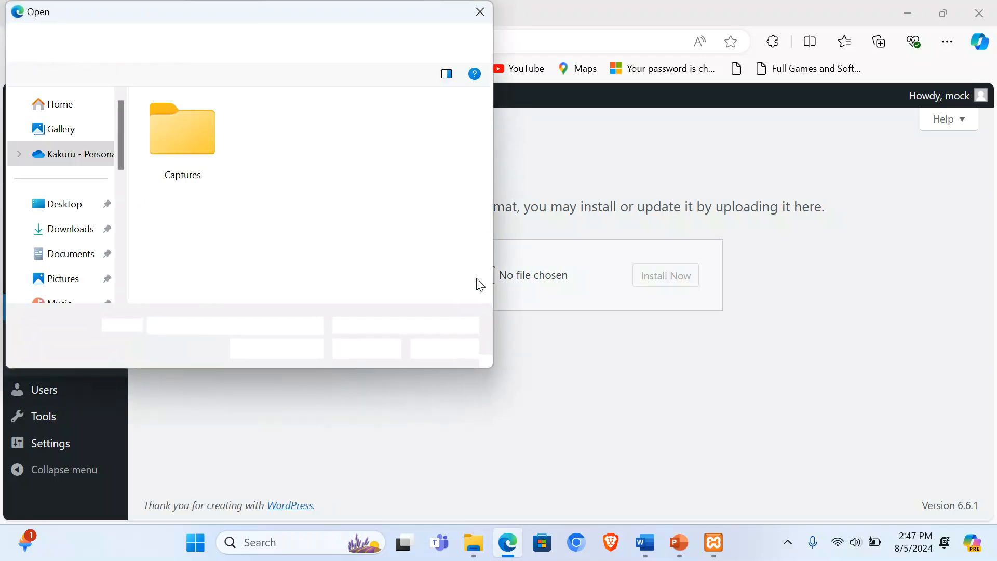
pyautogui.click(60, 174)
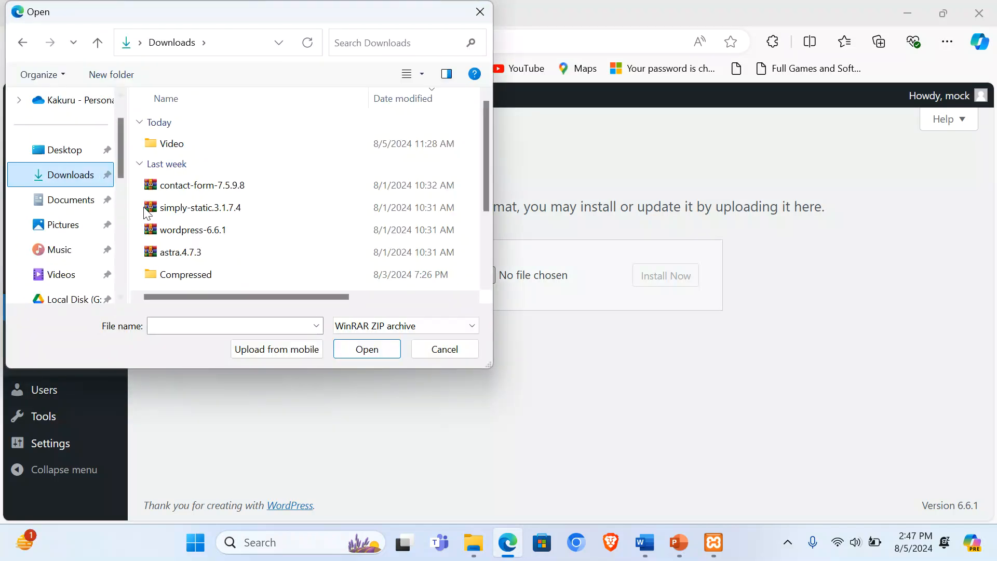
pyautogui.doubleClick(188, 208)
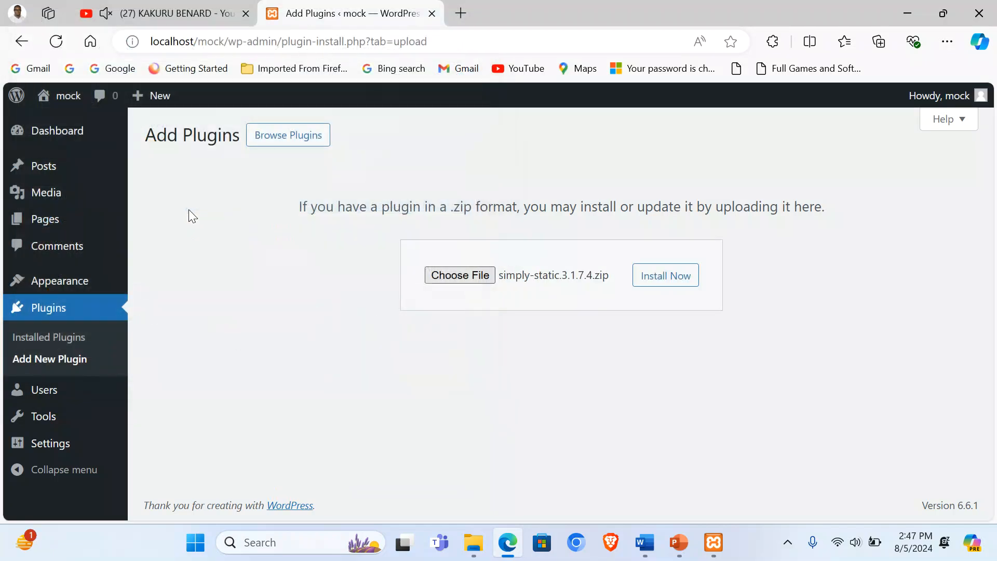
pyautogui.click(654, 280)
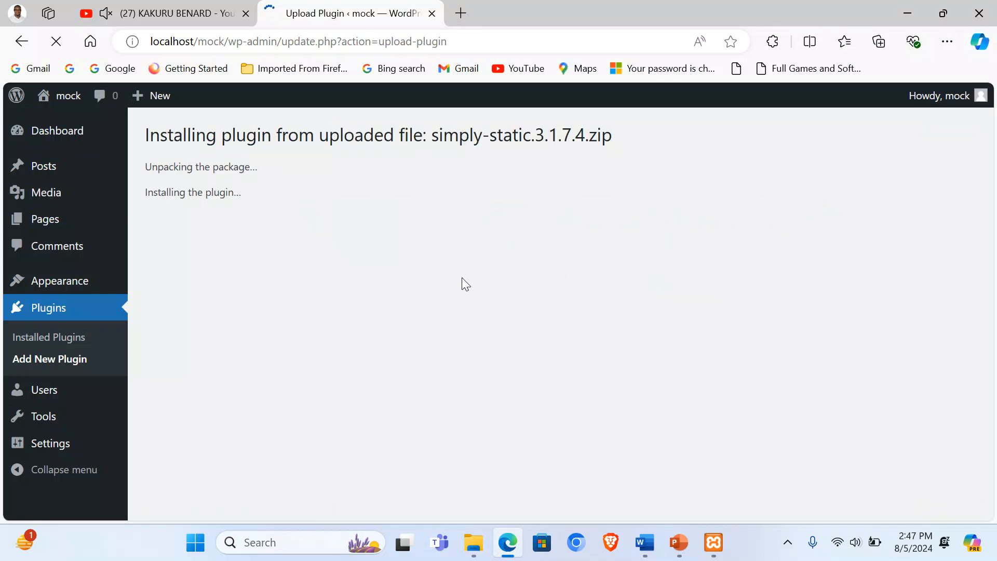
pyautogui.click(188, 246)
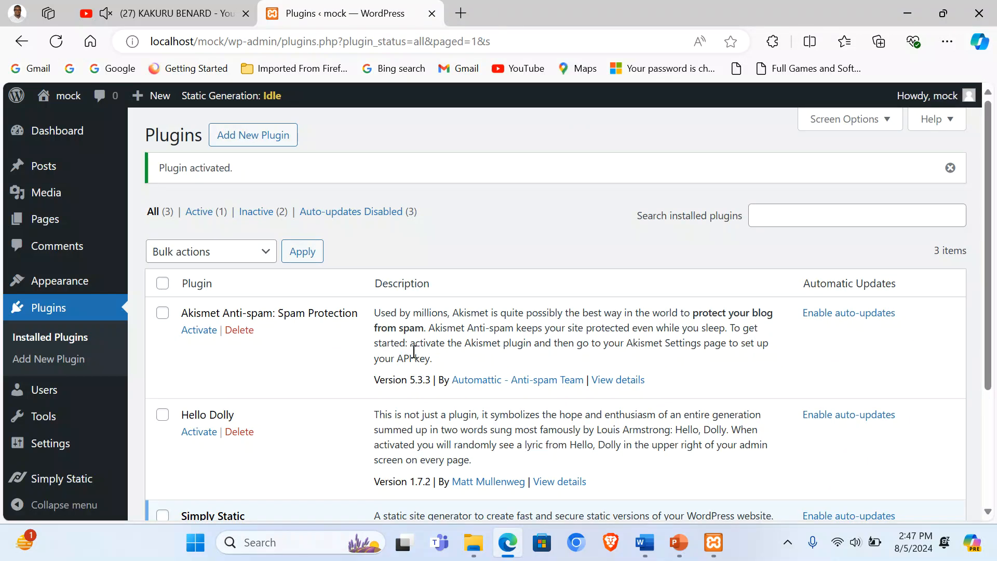
# Step: Upload, install and activate Contact Form 7 from contact-form-7.5.9.8.zip
pyautogui.click(251, 143)
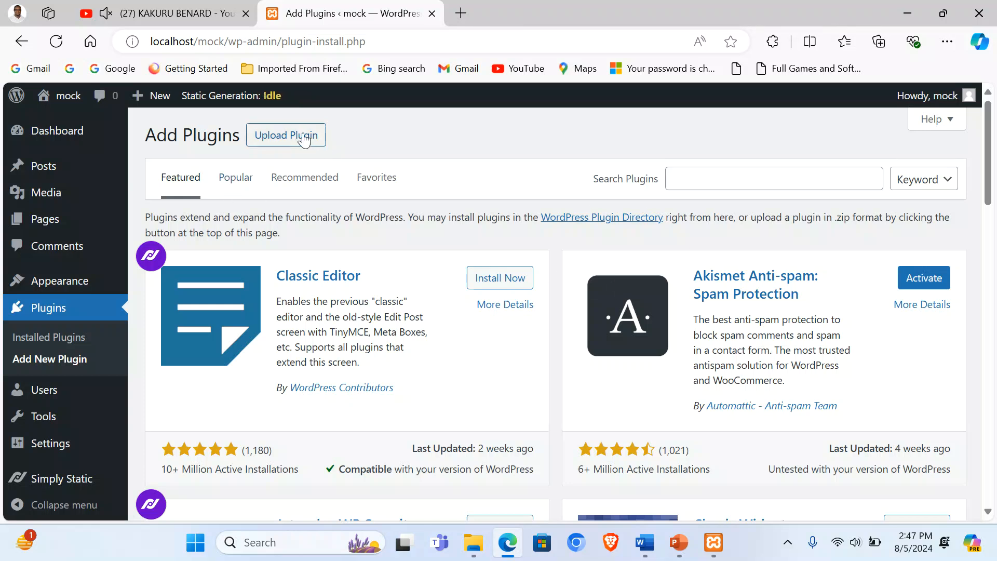
pyautogui.click(303, 138)
pyautogui.click(453, 275)
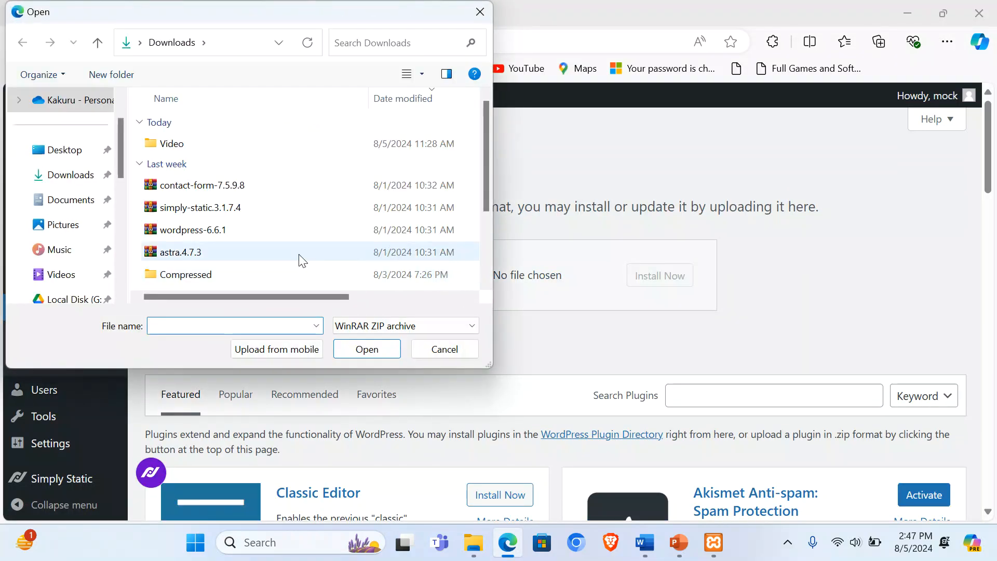
pyautogui.click(219, 193)
pyautogui.doubleClick(219, 193)
pyautogui.click(656, 278)
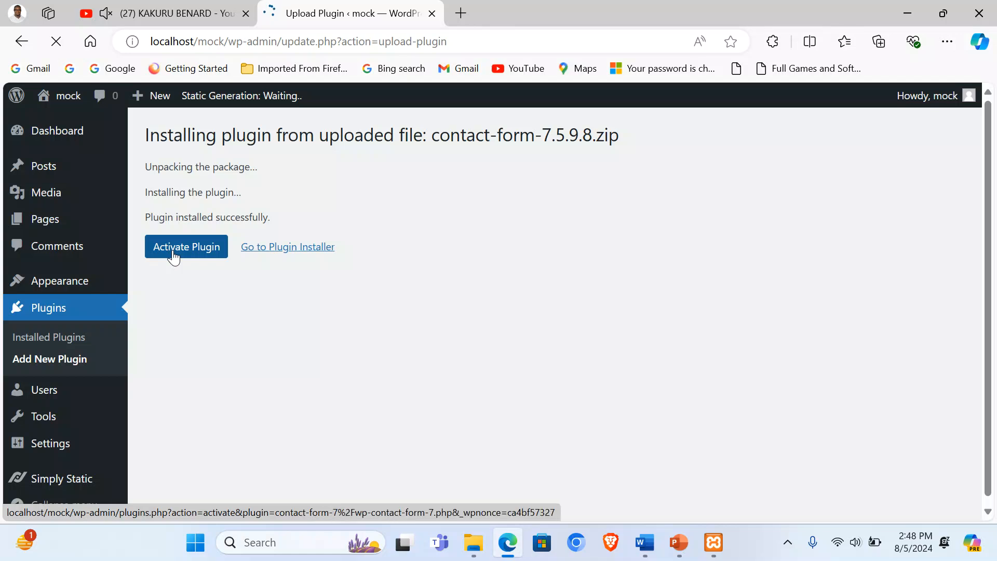
pyautogui.click(174, 257)
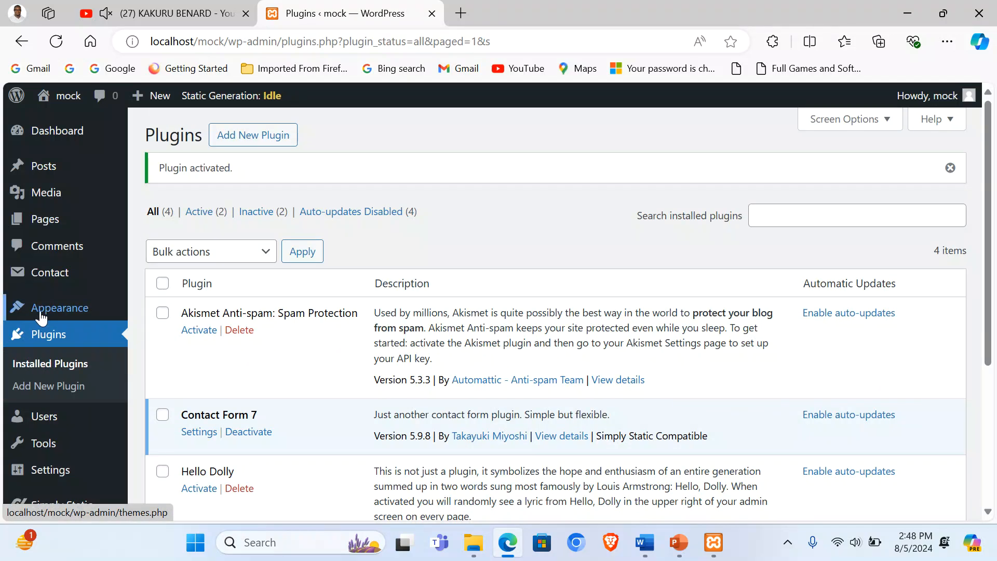
pyautogui.moveTo(47, 310)
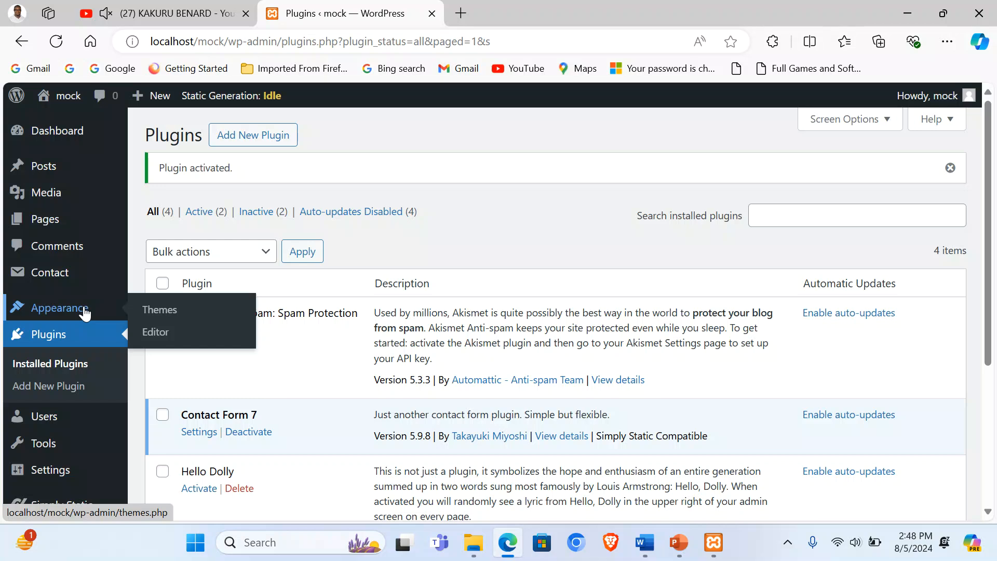
# Step: Upload astra.4.7.3.zip, install and activate Astra, then close its welcome banner
pyautogui.click(170, 314)
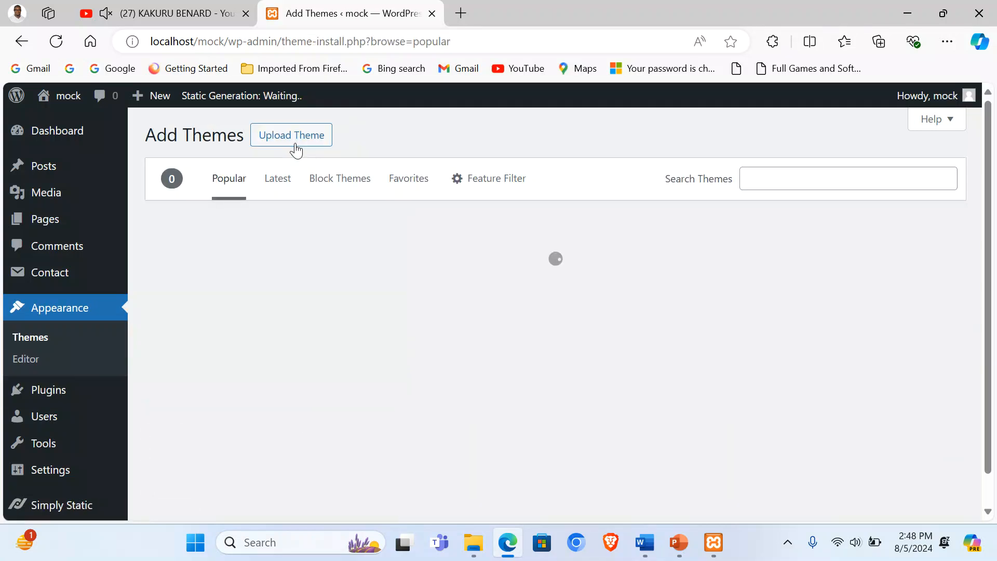
pyautogui.click(286, 143)
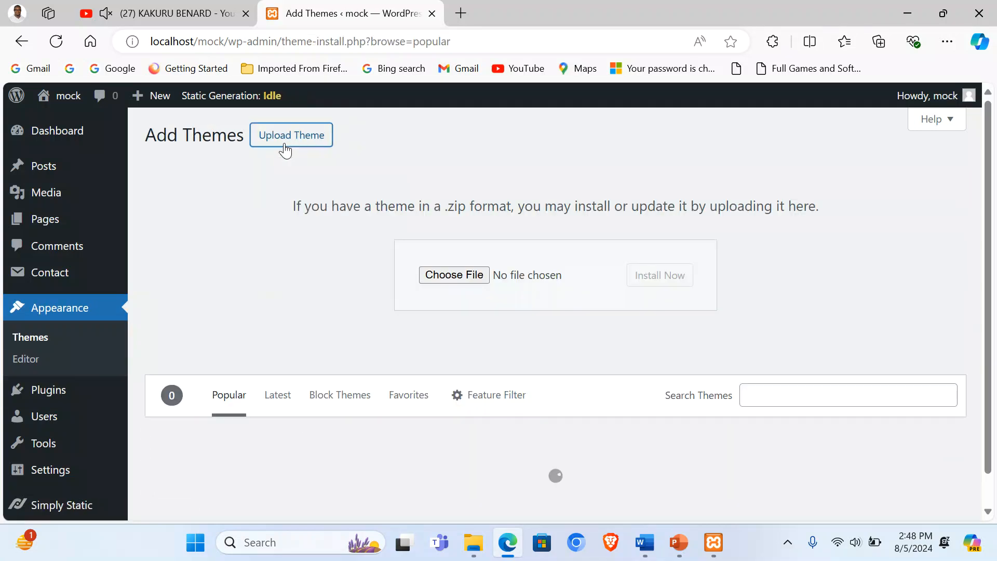
pyautogui.click(459, 281)
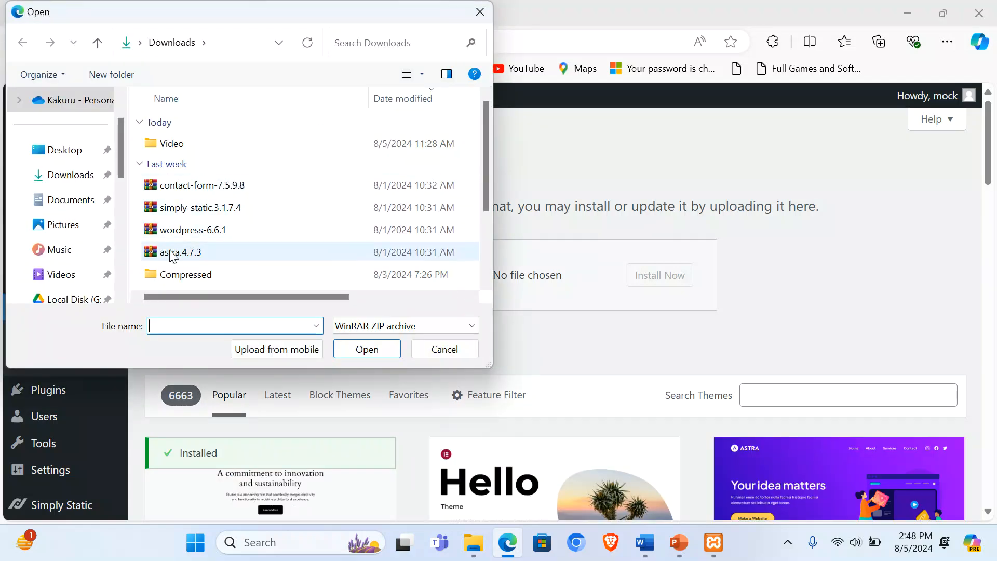
pyautogui.doubleClick(188, 252)
pyautogui.click(667, 287)
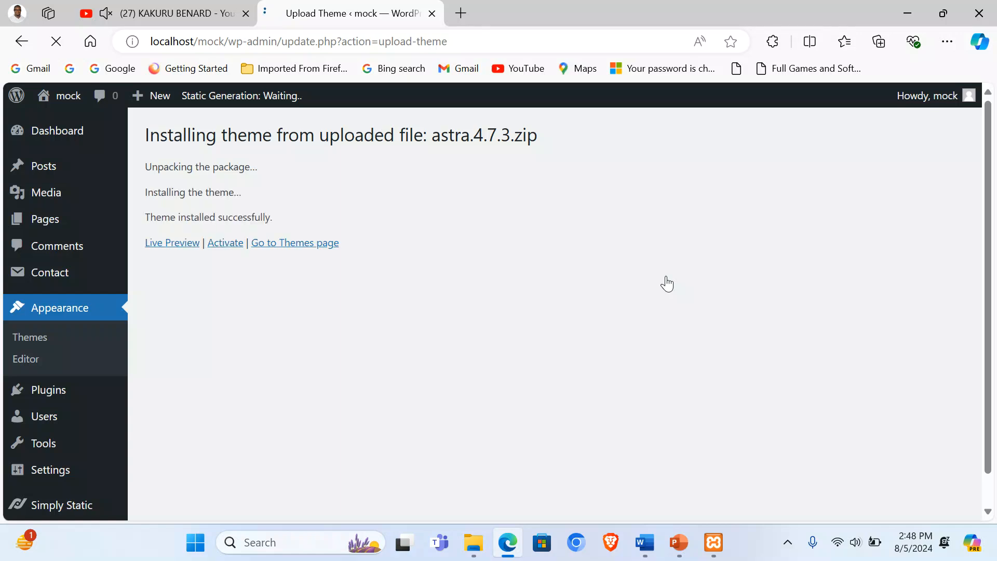
pyautogui.click(225, 249)
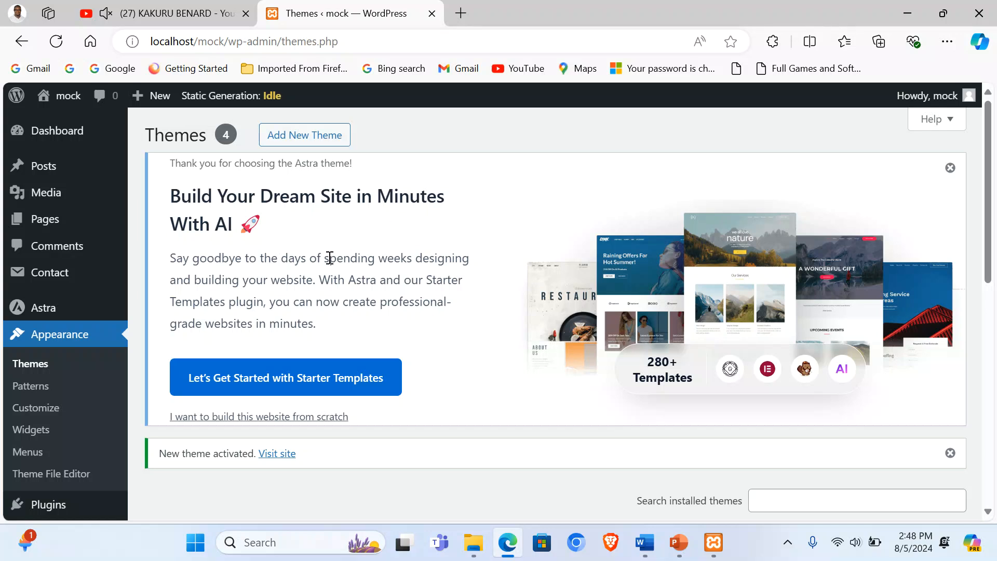
pyautogui.click(950, 169)
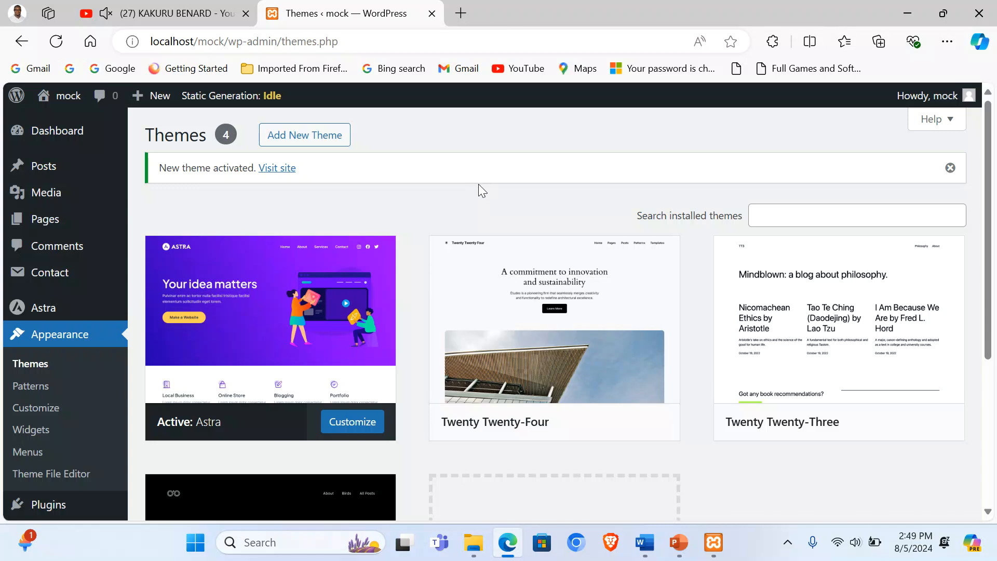
# Step: Restart Edge and load the mock site's admin dashboard at localhost/mock/wp-admin
pyautogui.click(980, 12)
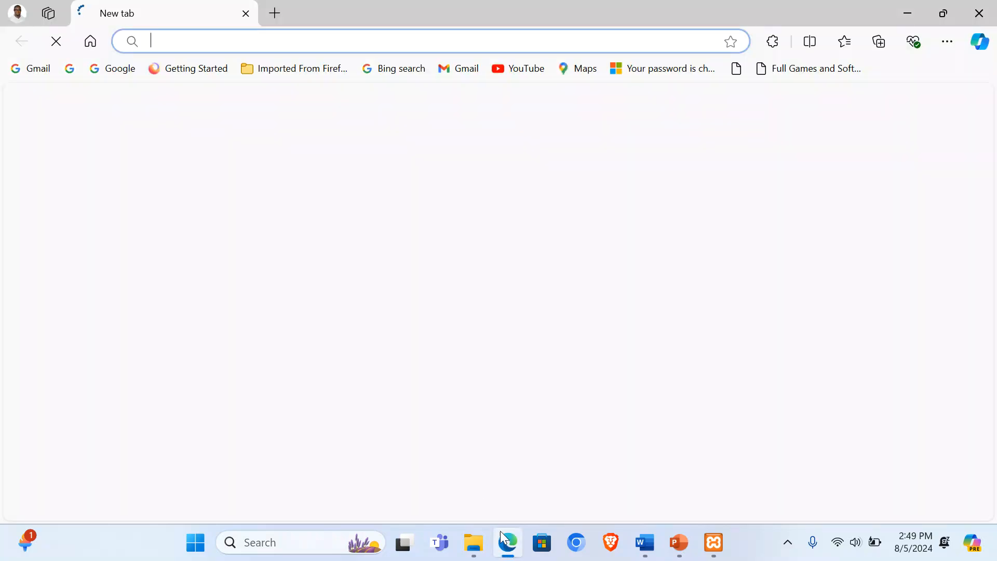
pyautogui.write('localhost/mock')
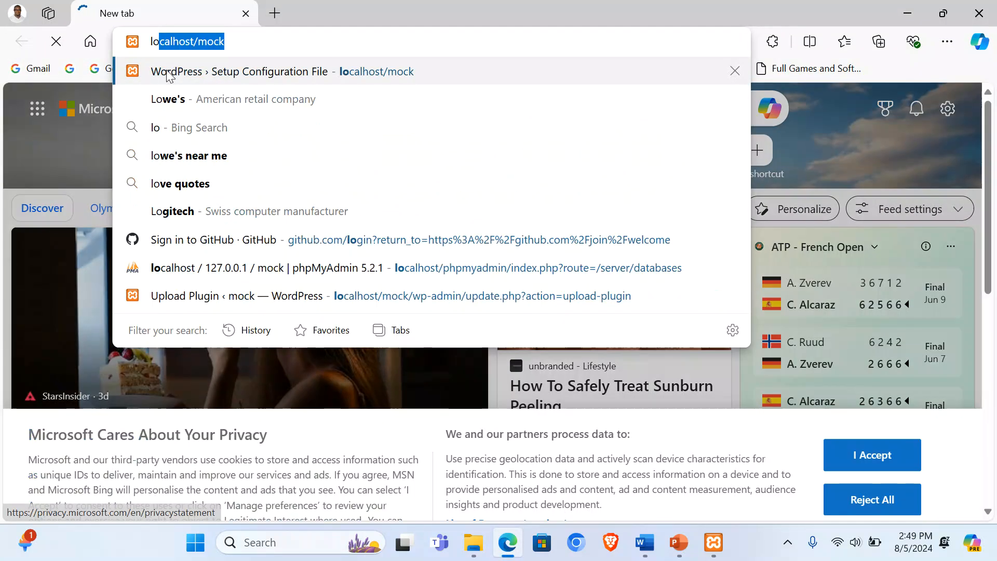
pyautogui.press('Right')
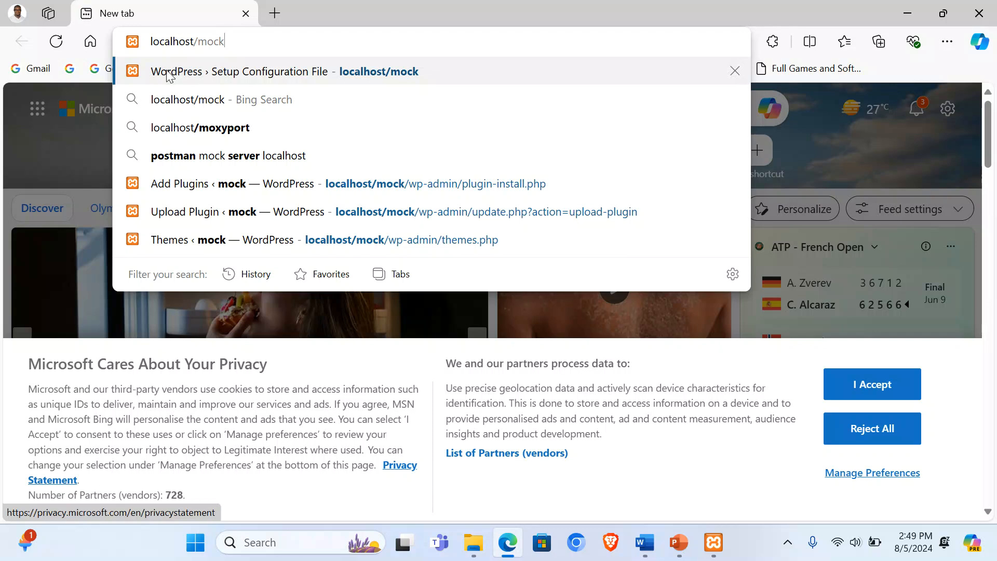
pyautogui.write('/wp')
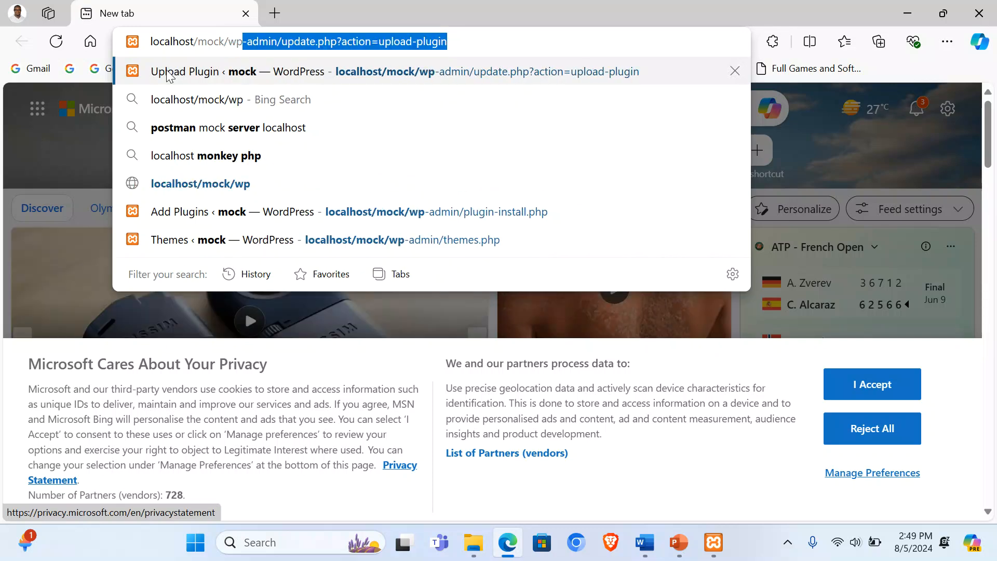
pyautogui.write('-admin')
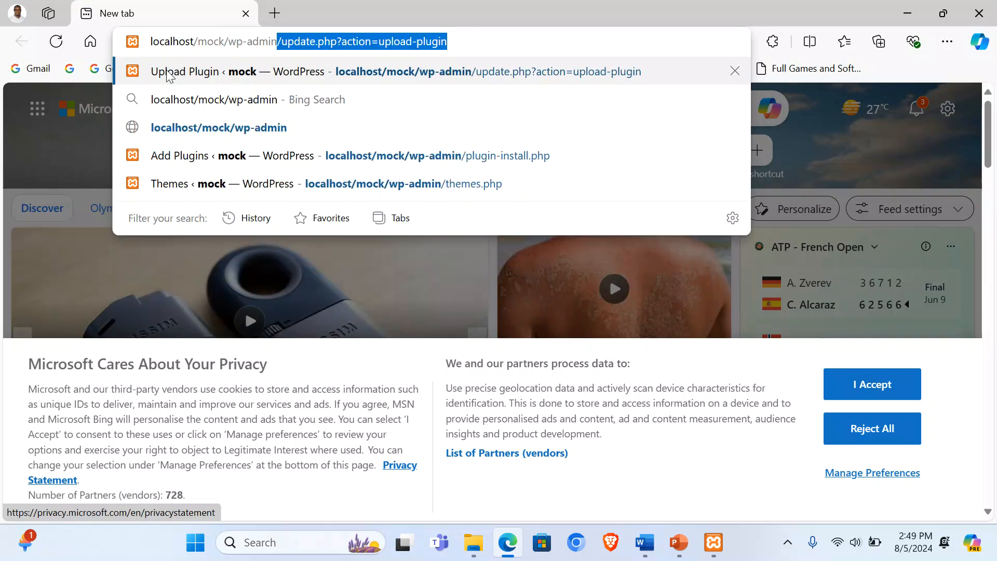
pyautogui.press('Delete')
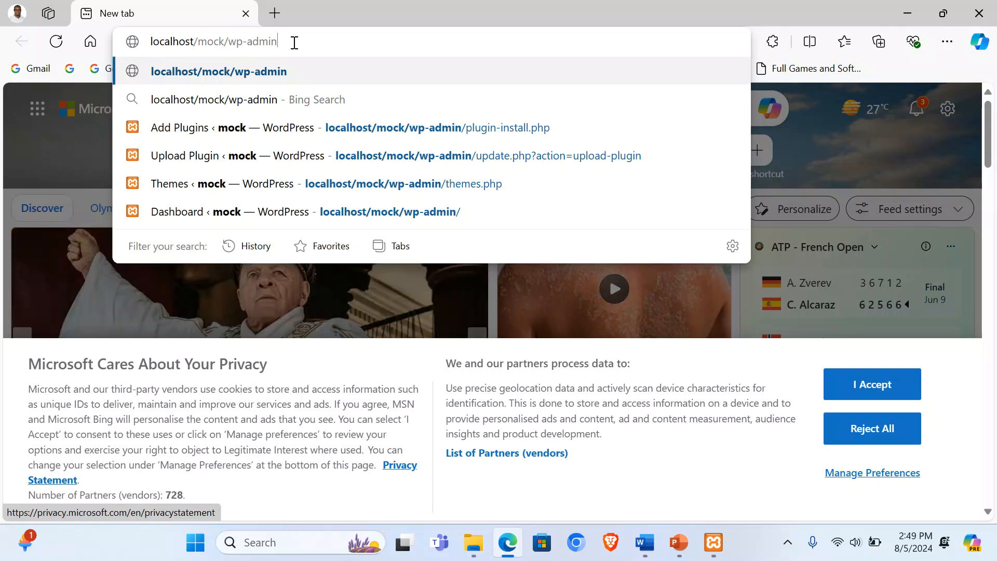
pyautogui.press('Return')
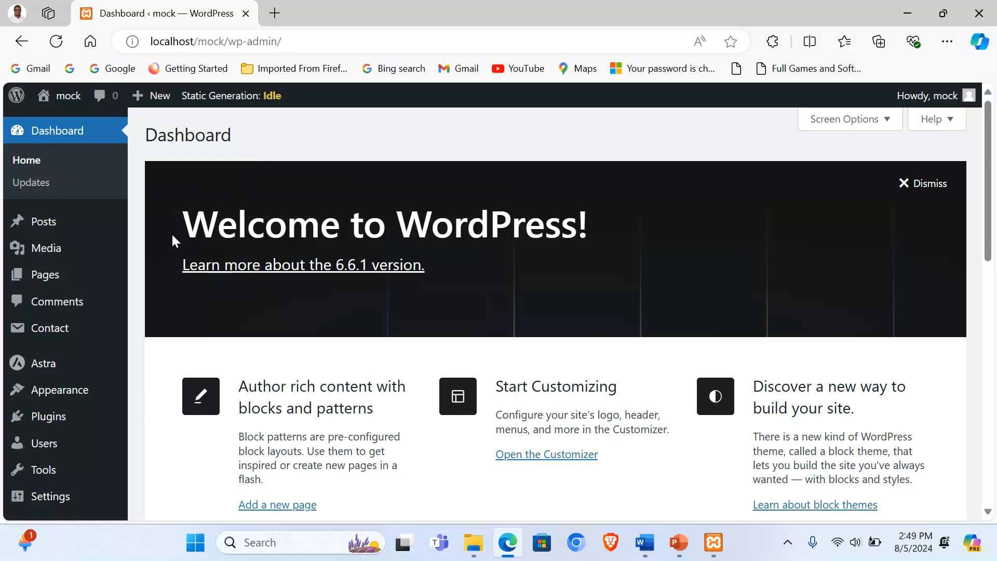
# Step: Open four Add New Page editors in separate tabs and show the first one
pyautogui.moveTo(37, 280)
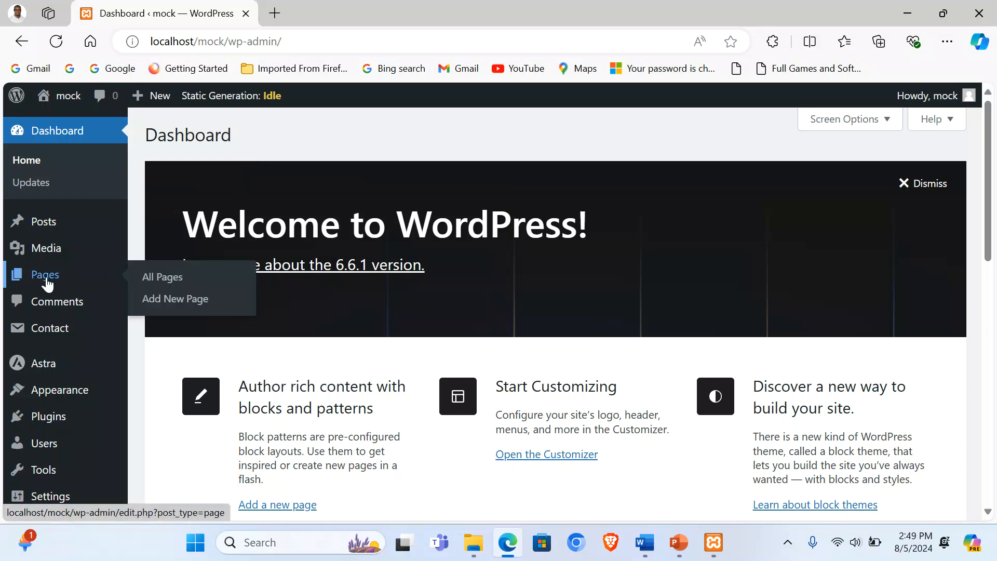
pyautogui.rightClick(184, 304)
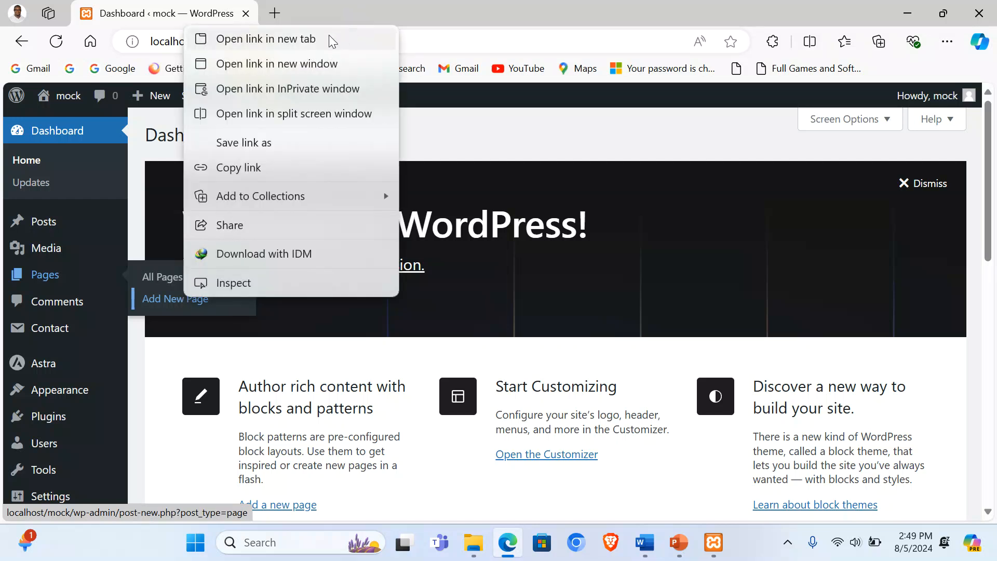
pyautogui.click(330, 40)
pyautogui.moveTo(36, 274)
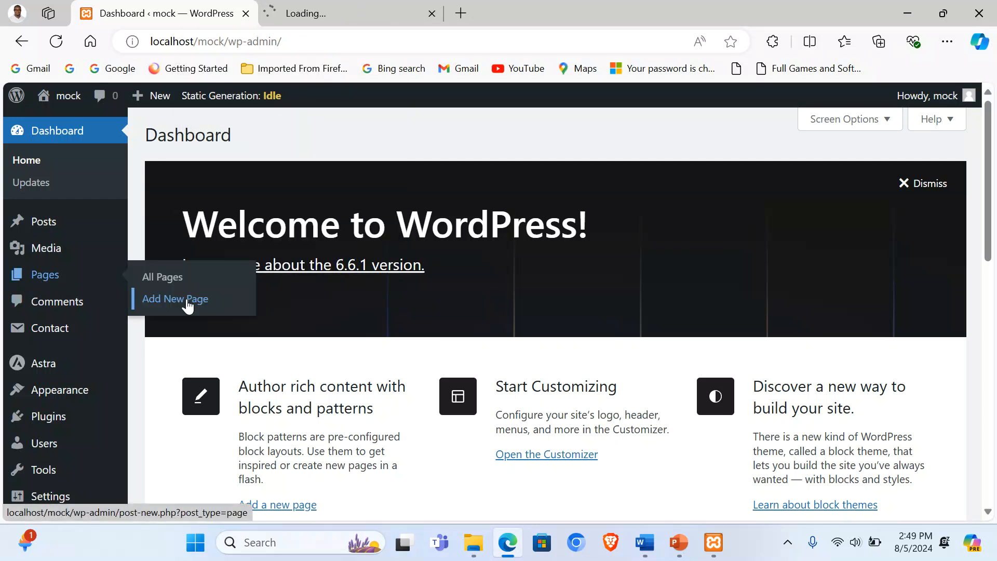
pyautogui.rightClick(187, 303)
pyautogui.click(307, 41)
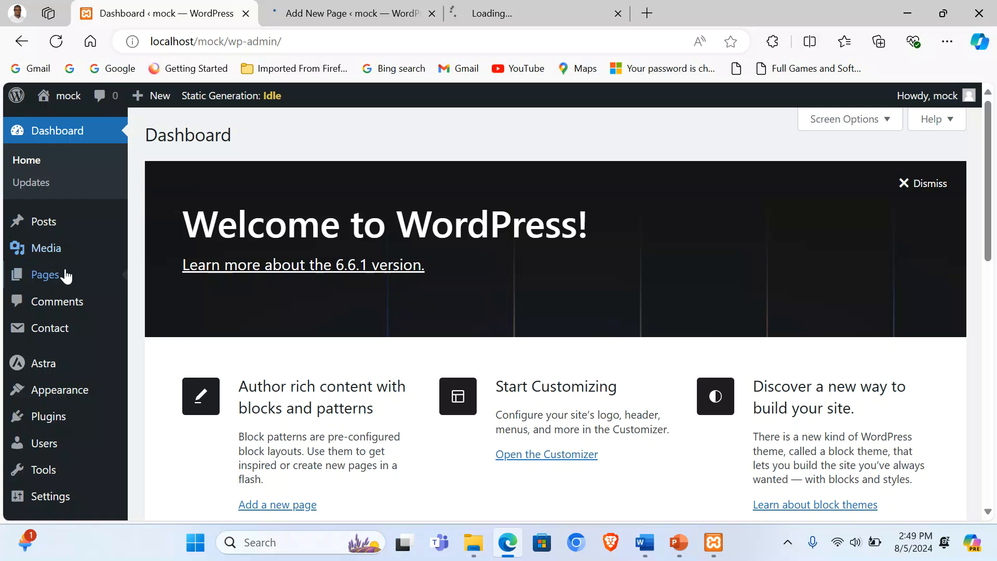
pyautogui.rightClick(166, 305)
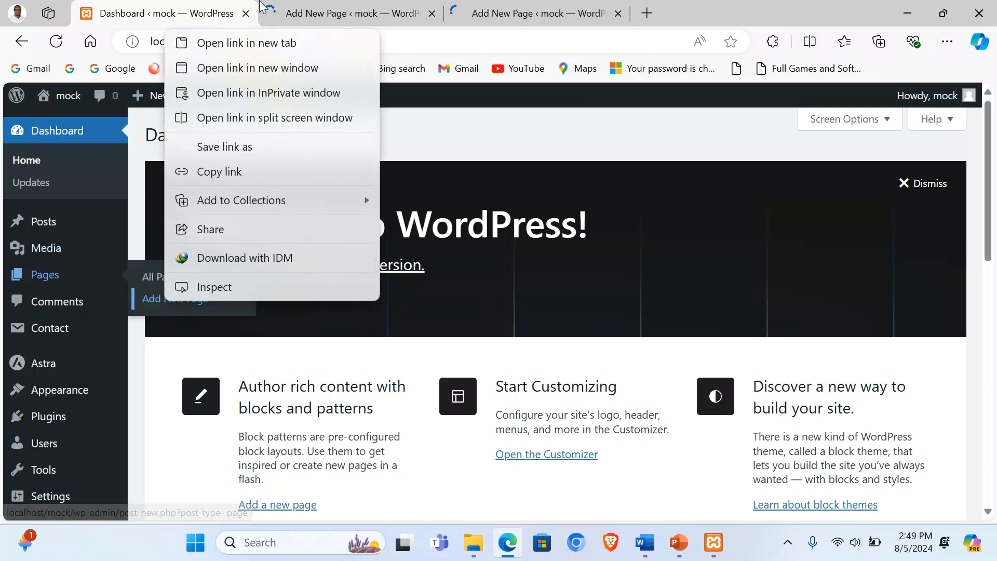
pyautogui.click(280, 43)
pyautogui.moveTo(44, 277)
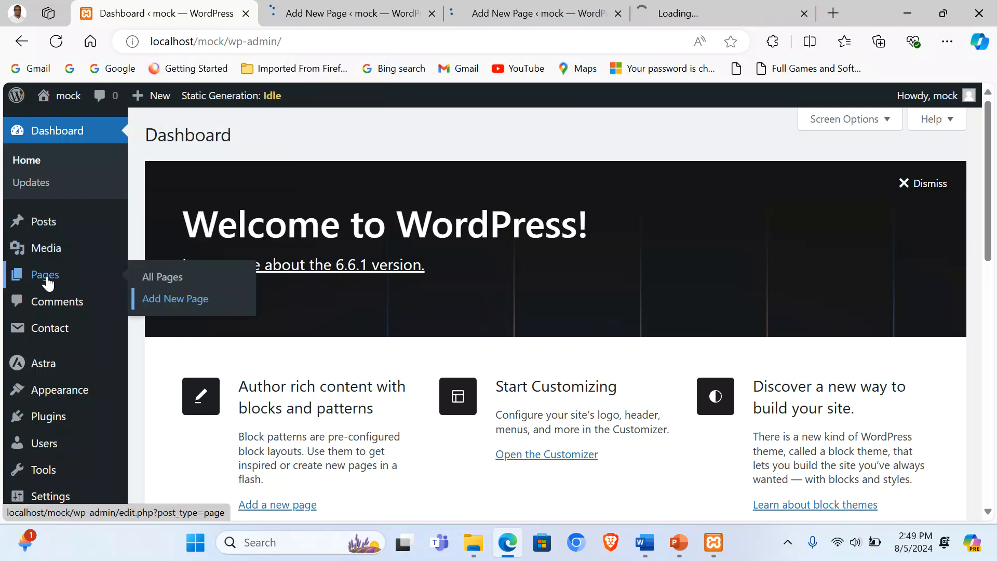
pyautogui.rightClick(155, 300)
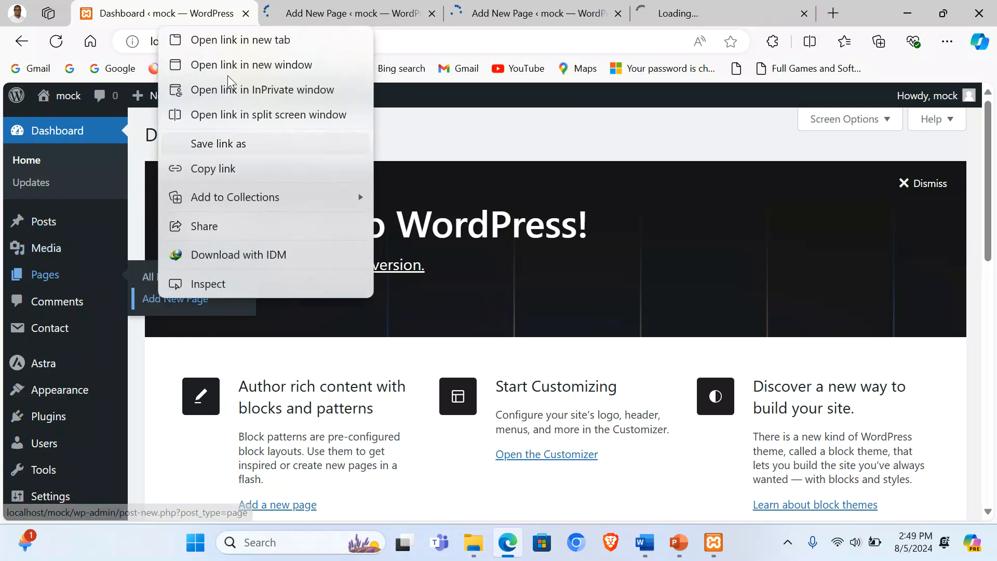
pyautogui.click(249, 38)
pyautogui.click(291, 14)
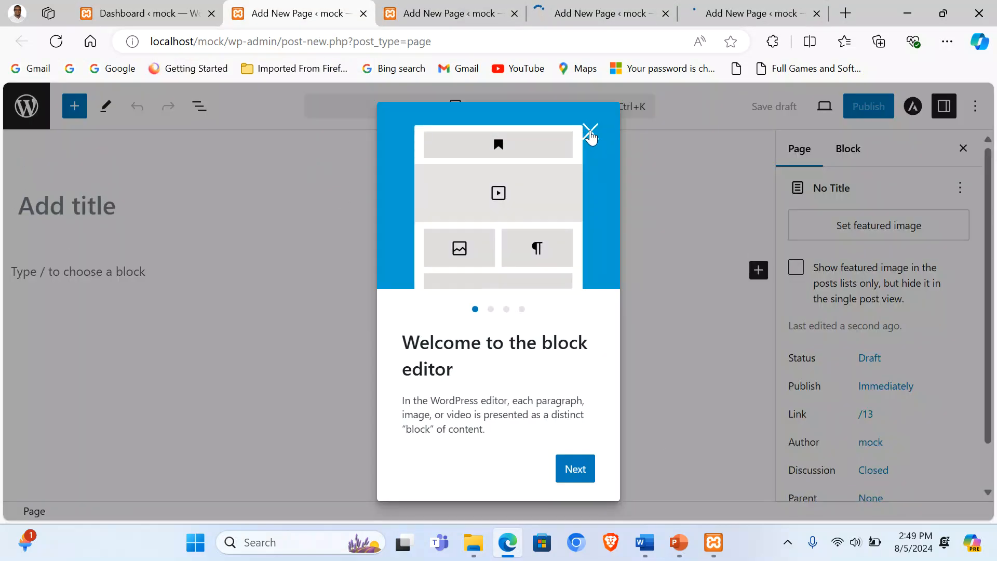
# Step: Publish a page titled HOME PAGE with its title hidden
pyautogui.click(589, 129)
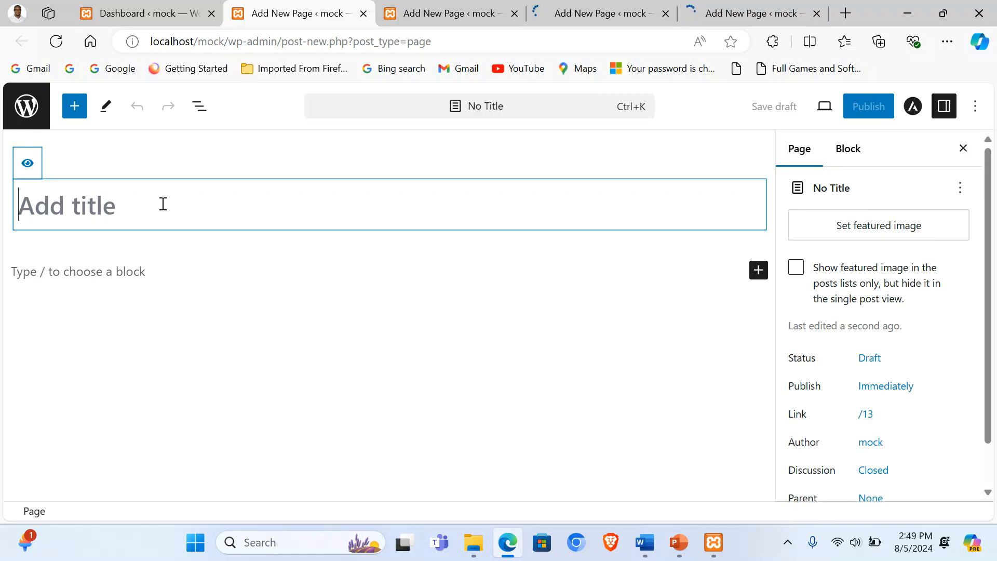
pyautogui.write('HO')
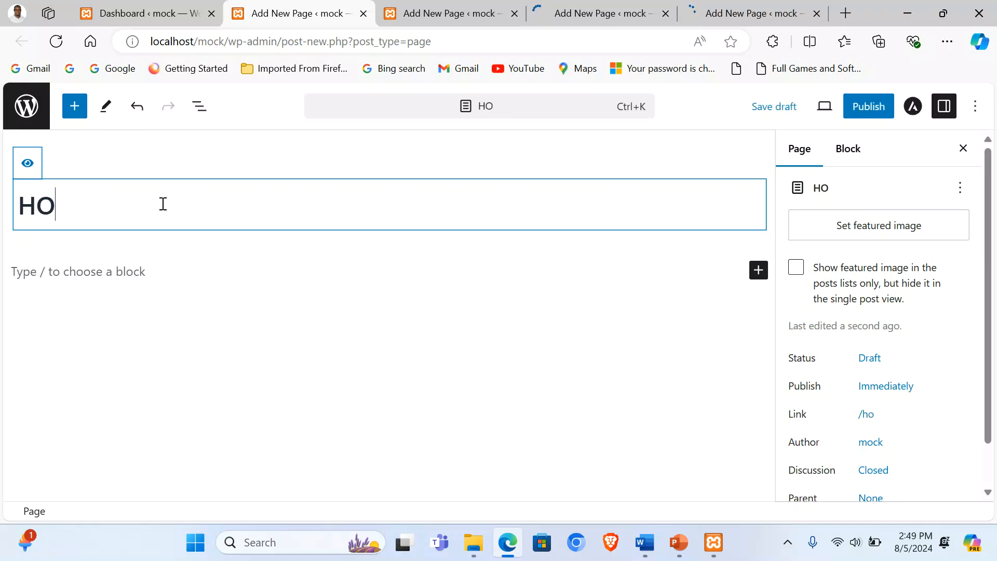
pyautogui.write('ME PAGE')
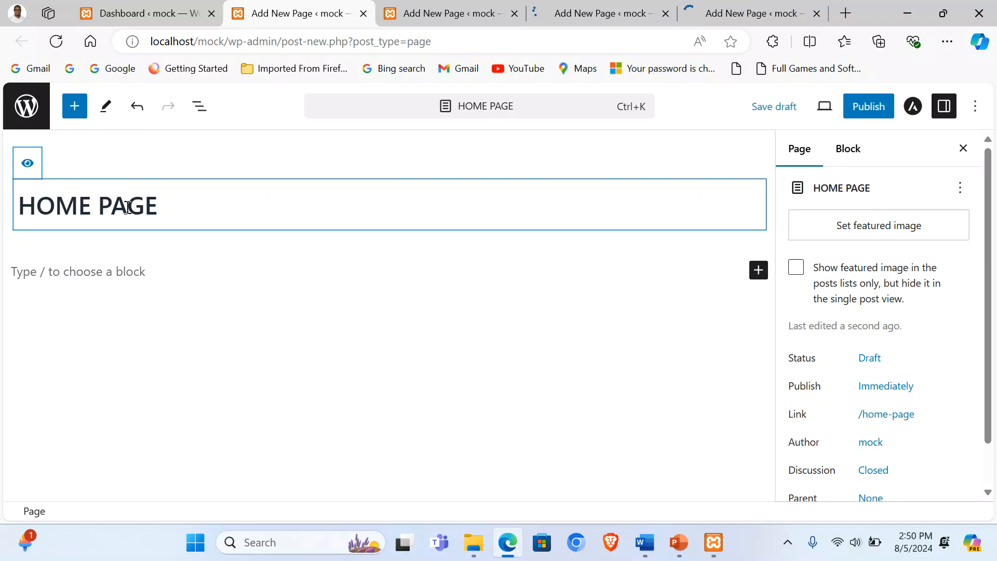
pyautogui.click(27, 164)
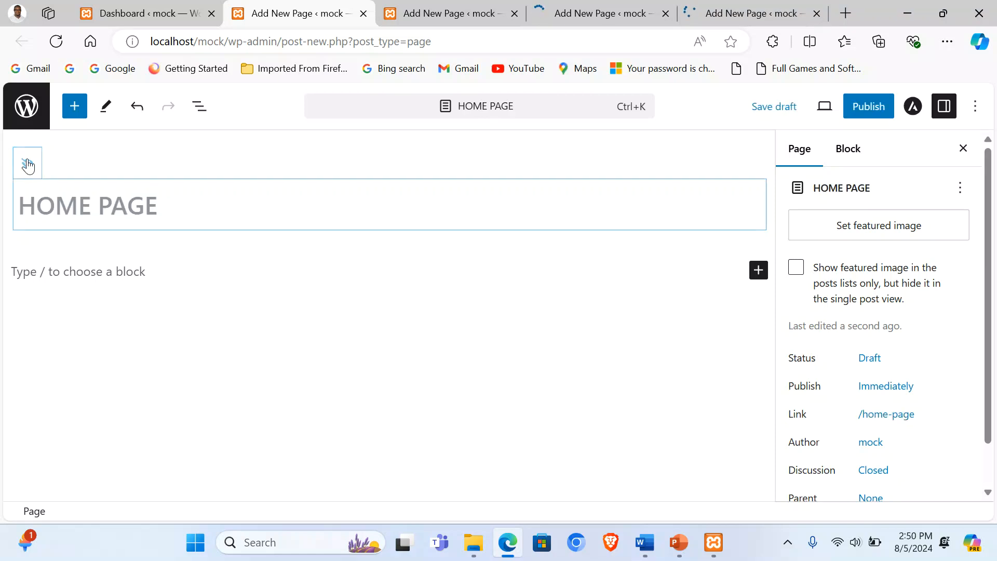
pyautogui.click(889, 107)
pyautogui.click(846, 109)
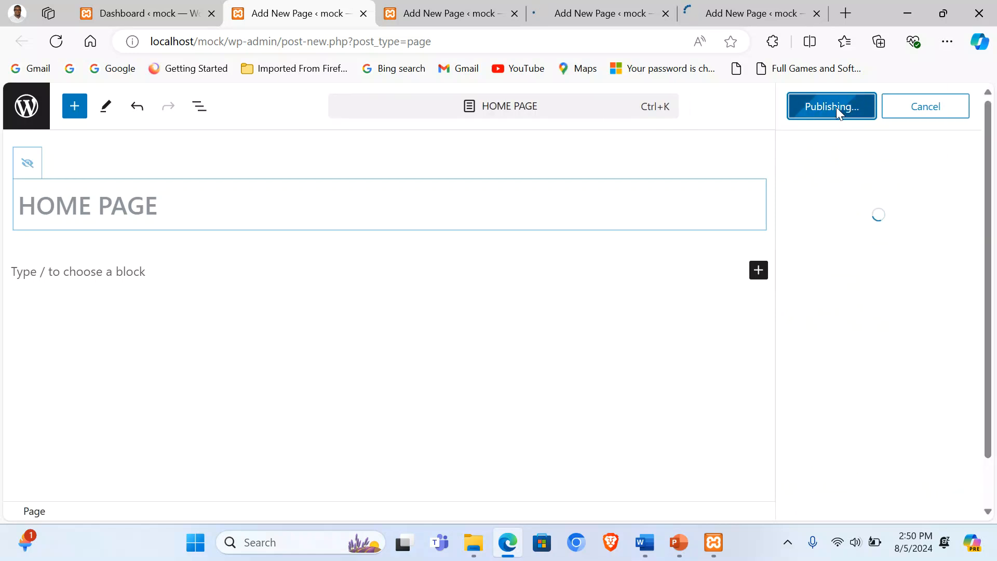
# Step: Publish a page titled ABOUT US with its title hidden
pyautogui.click(439, 11)
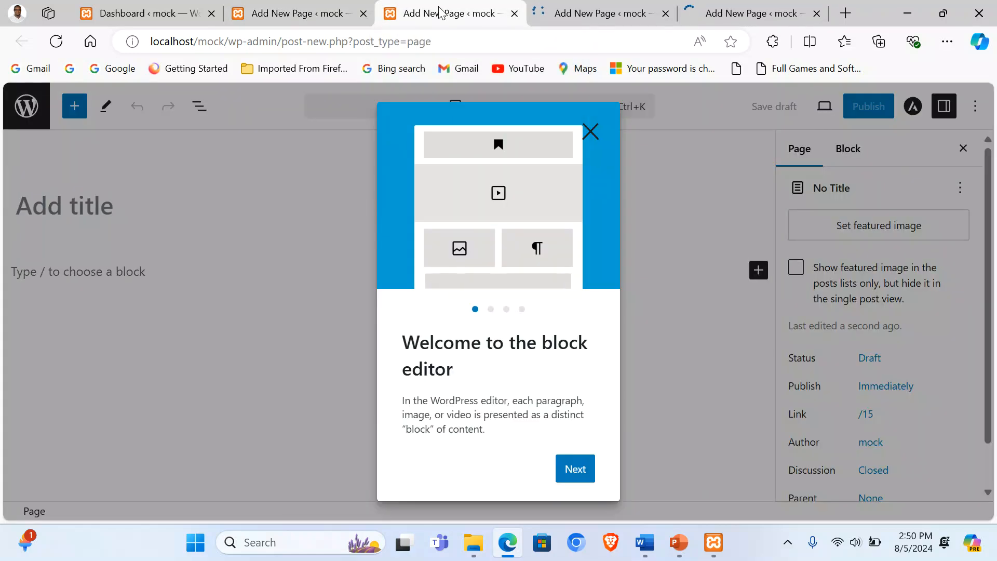
pyautogui.click(594, 130)
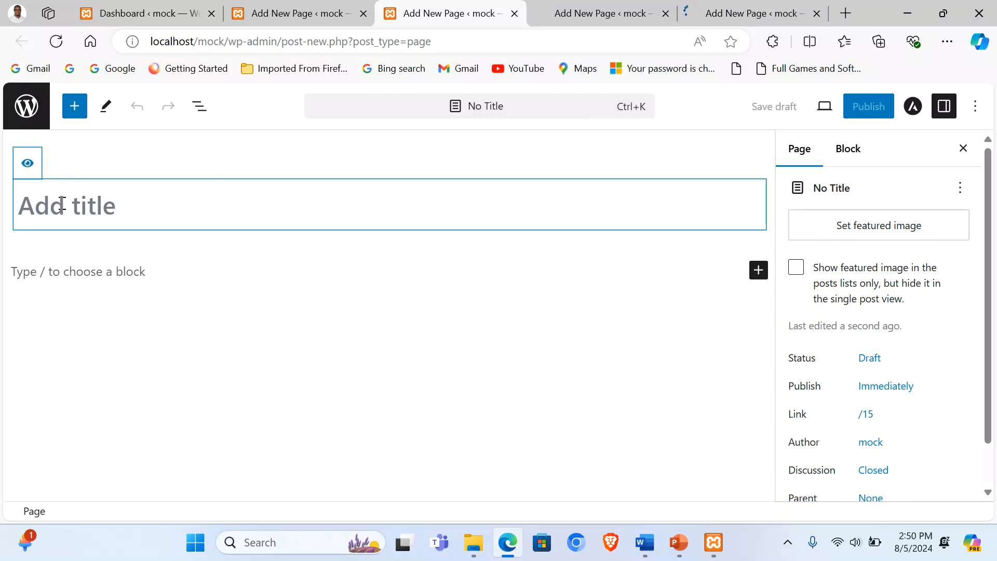
pyautogui.write('ABOUT')
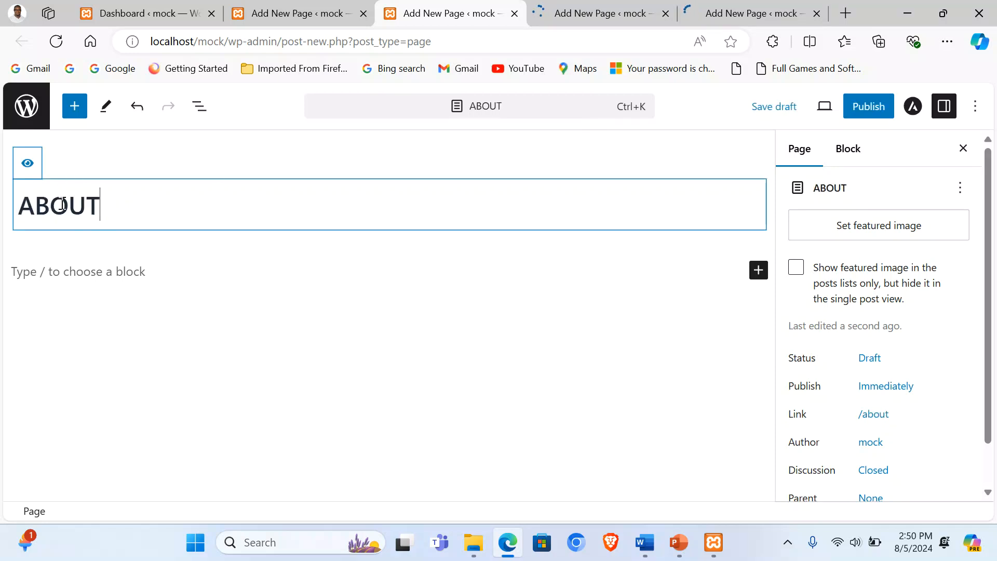
pyautogui.write(' US')
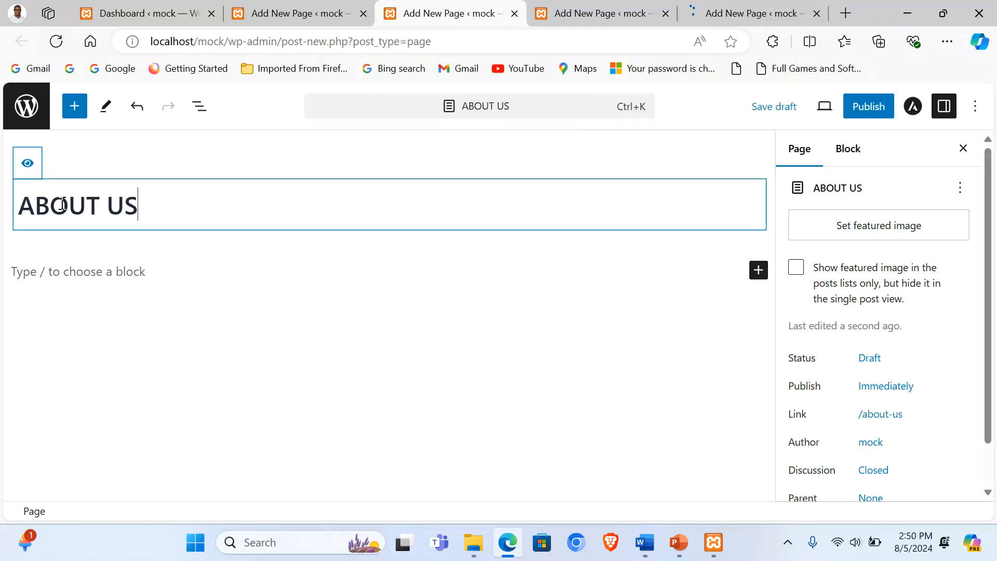
pyautogui.click(24, 166)
pyautogui.click(868, 109)
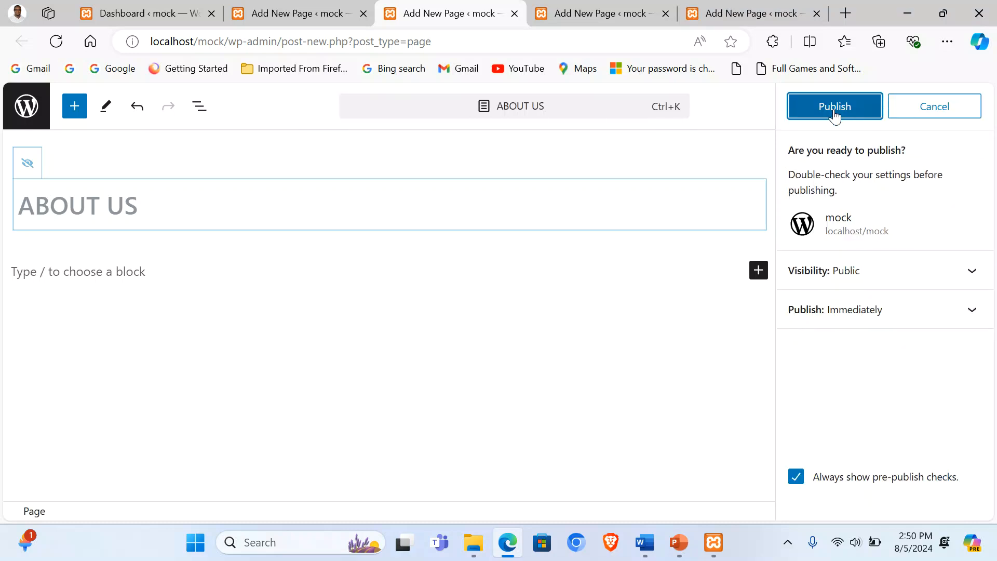
pyautogui.click(834, 113)
# Step: Publish a page titled SHOWROOM
pyautogui.click(606, 20)
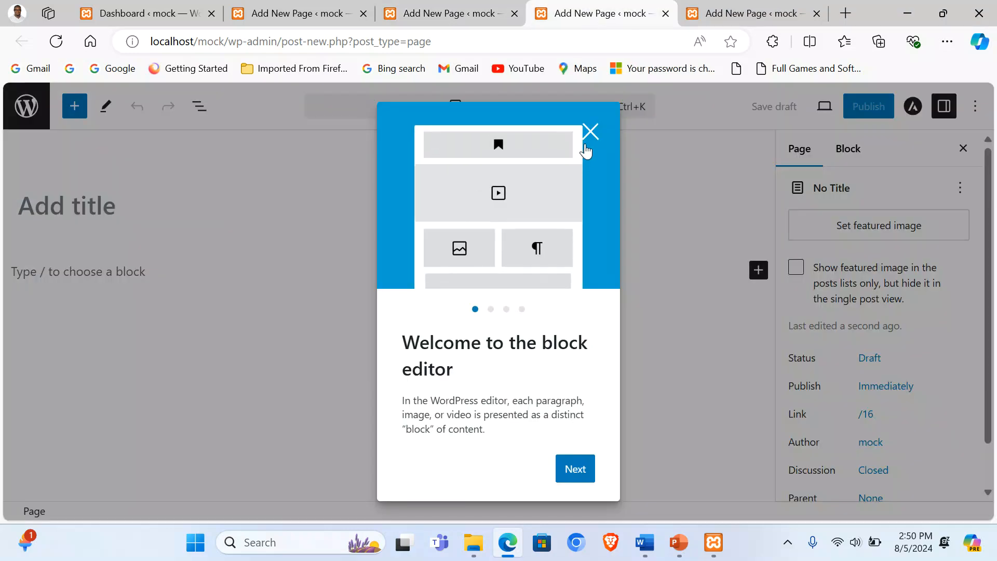
pyautogui.click(586, 149)
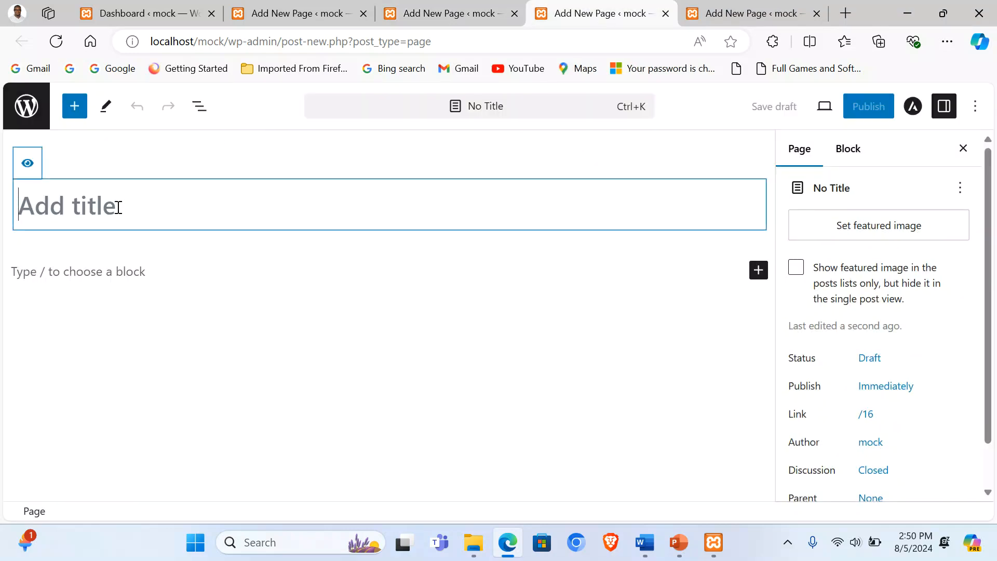
pyautogui.write('SHOWROOM')
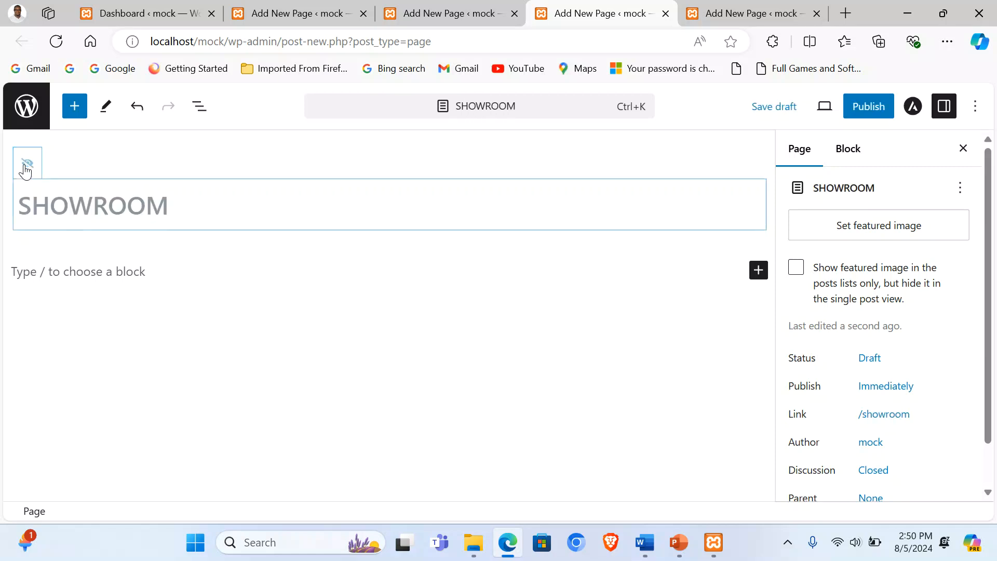
pyautogui.click(877, 109)
pyautogui.click(829, 109)
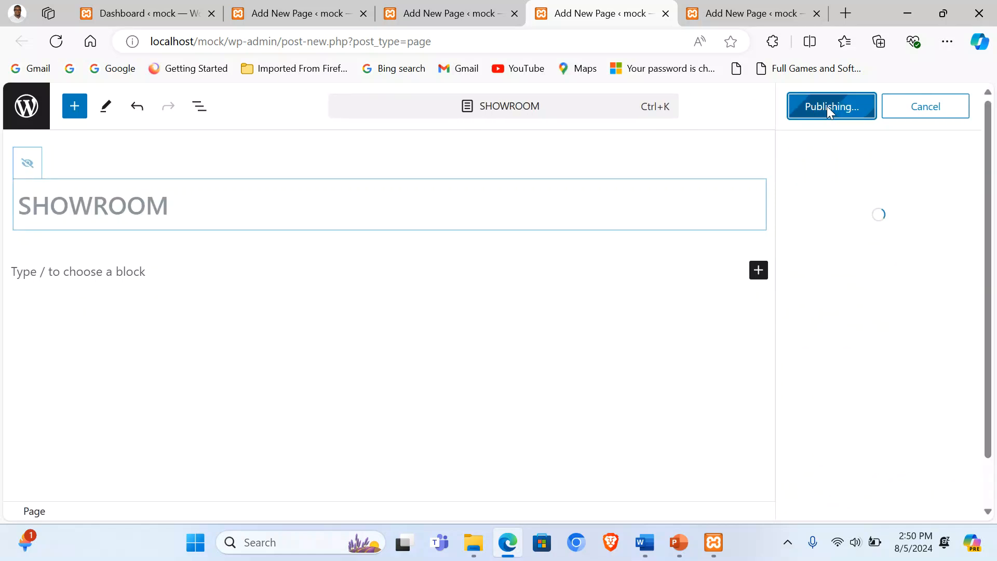
# Step: Publish a page titled CONTACT US with its title hidden
pyautogui.click(752, 13)
pyautogui.click(590, 131)
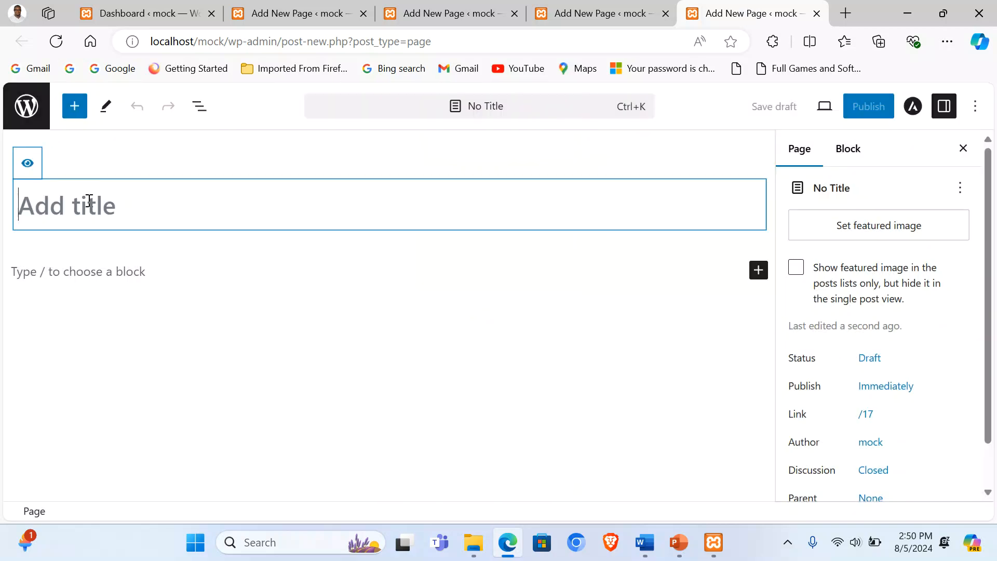
pyautogui.write('CONTACT')
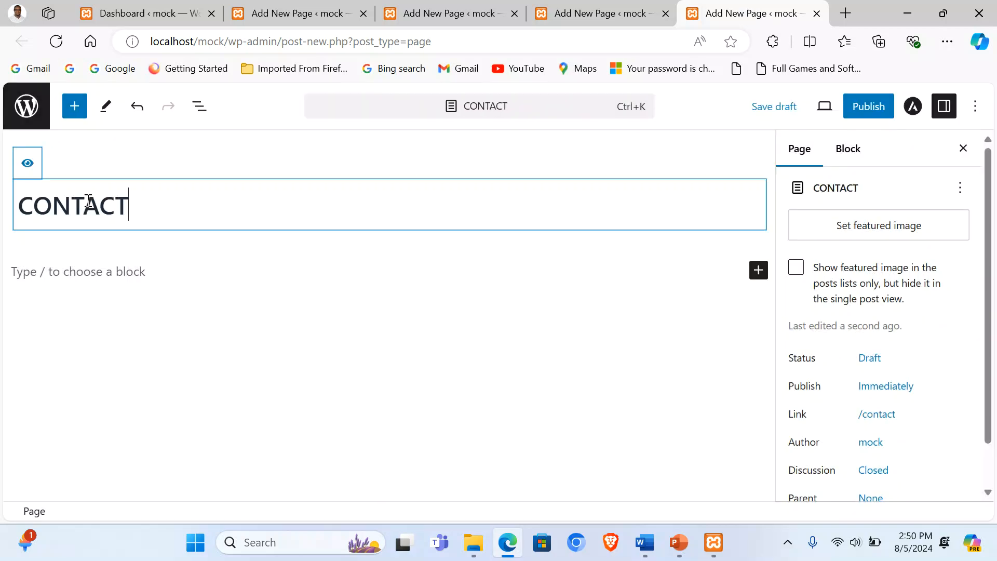
pyautogui.write(' US')
pyautogui.click(28, 164)
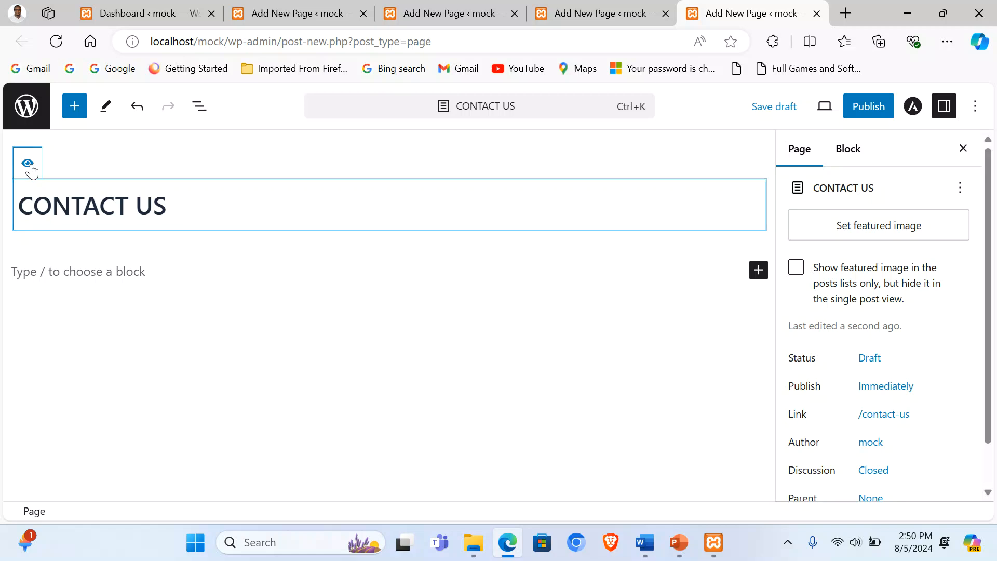
pyautogui.click(865, 109)
pyautogui.click(851, 115)
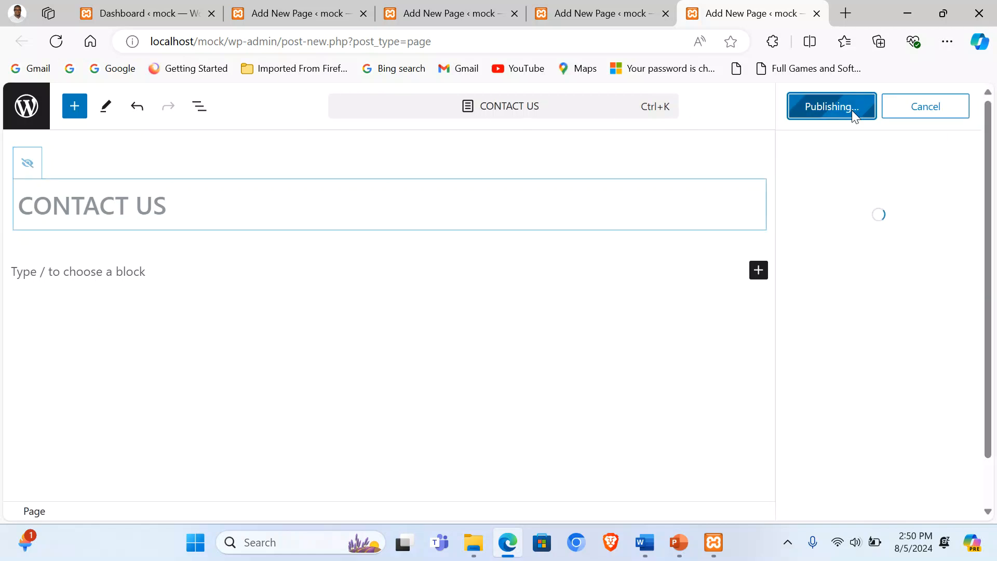
# Step: Review the four published page tabs and return to the Dashboard
pyautogui.click(255, 6)
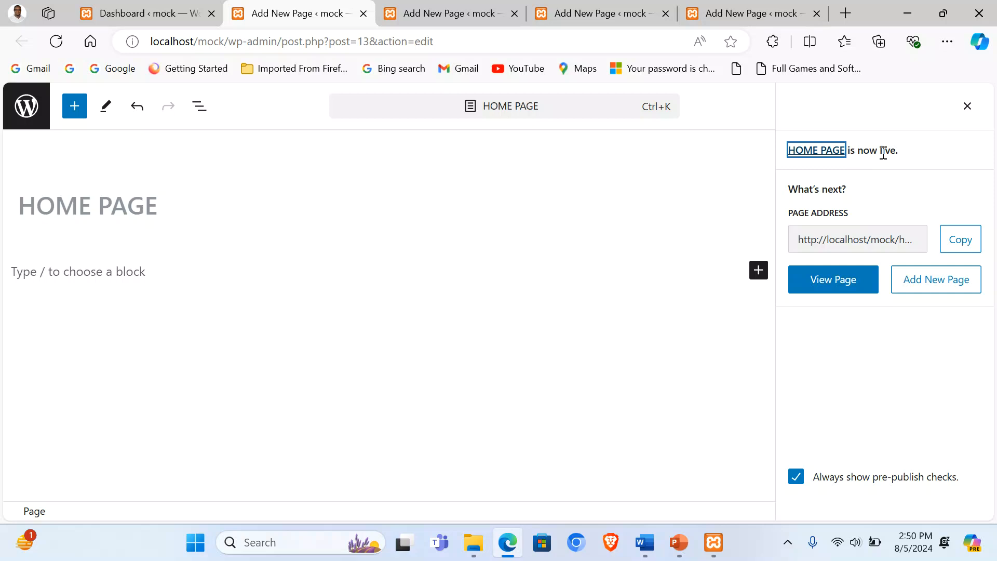
pyautogui.click(396, 8)
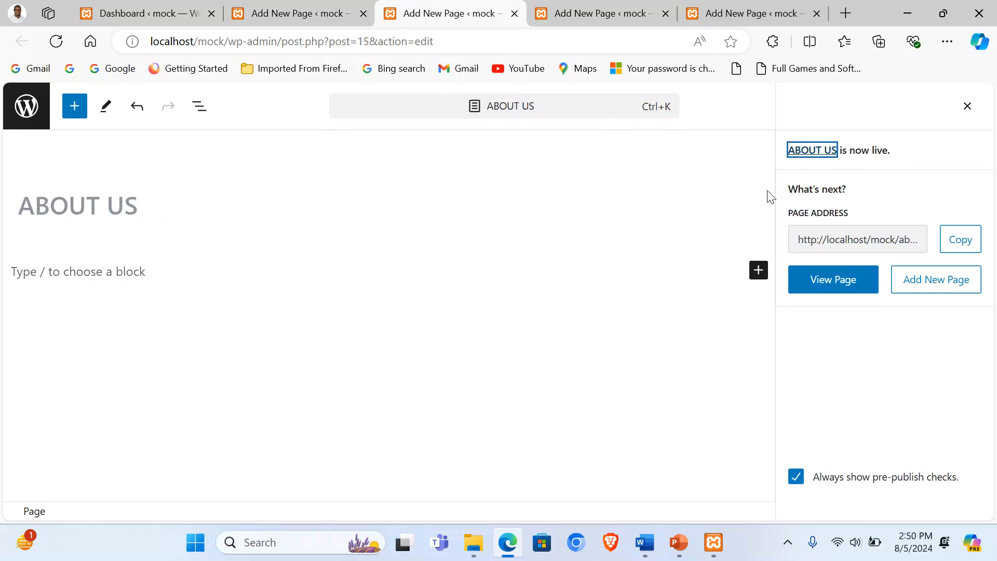
pyautogui.click(572, 10)
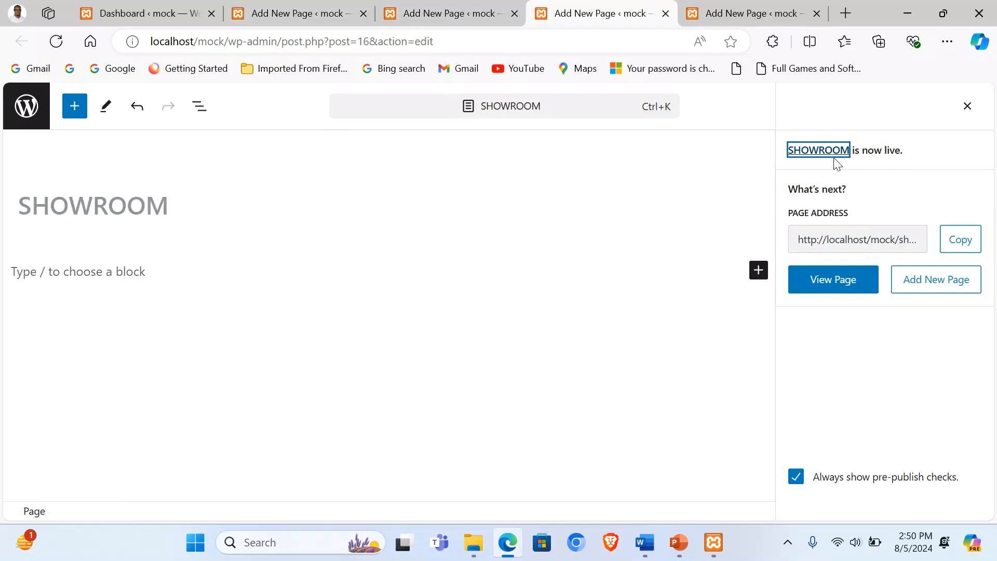
pyautogui.click(763, 10)
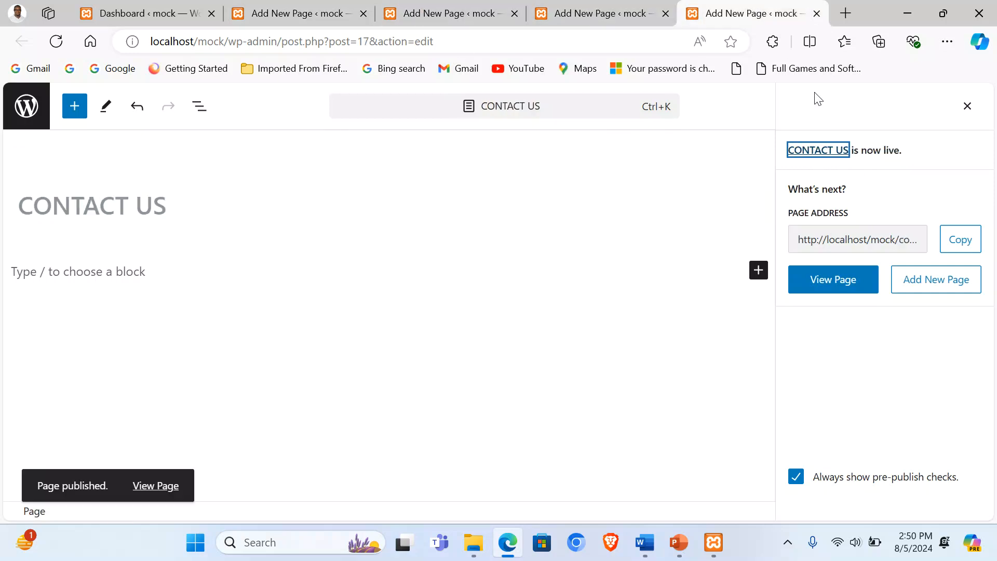
pyautogui.click(132, 14)
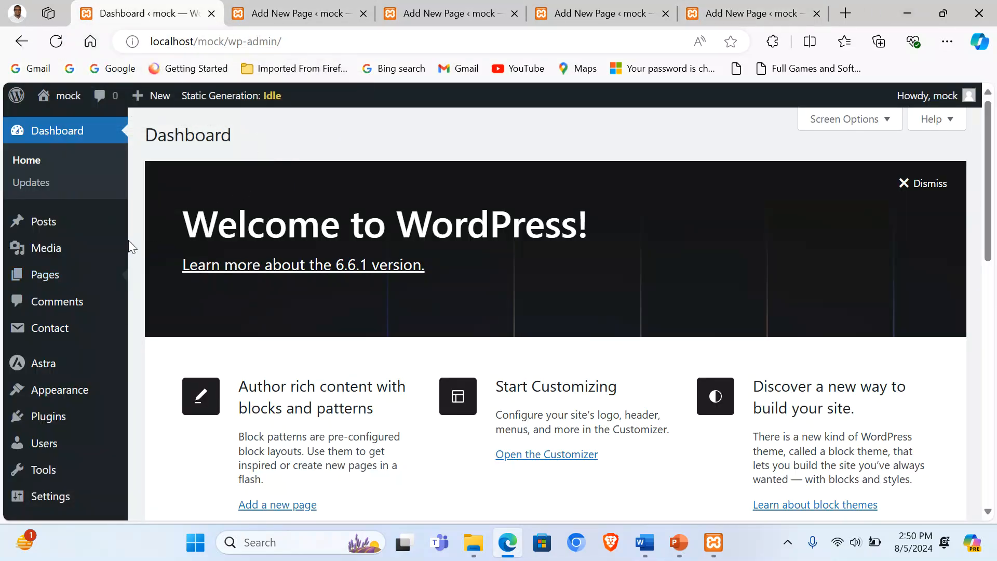
# Step: Create a new menu named MAIN assigned as the primary menu
pyautogui.moveTo(56, 393)
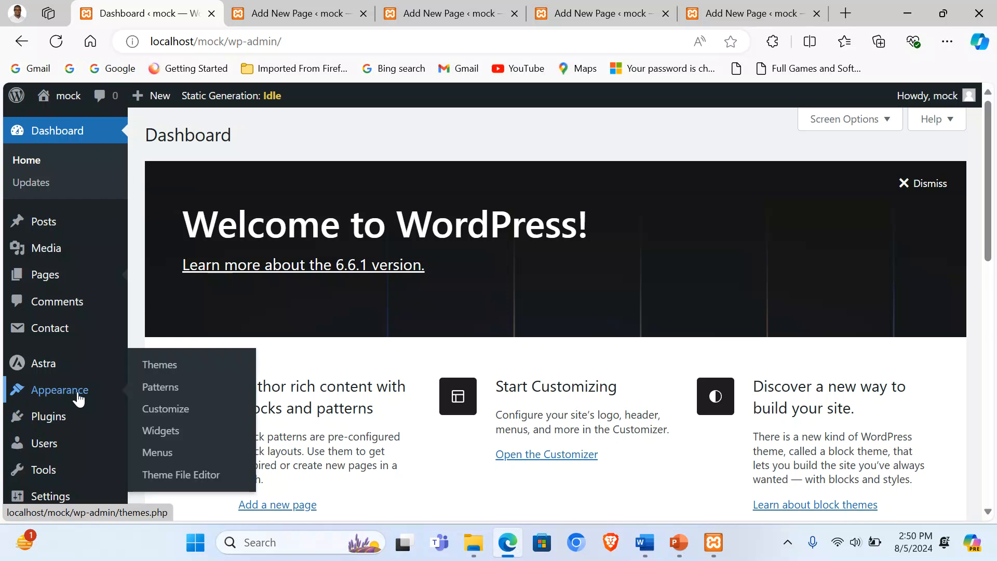
pyautogui.click(165, 458)
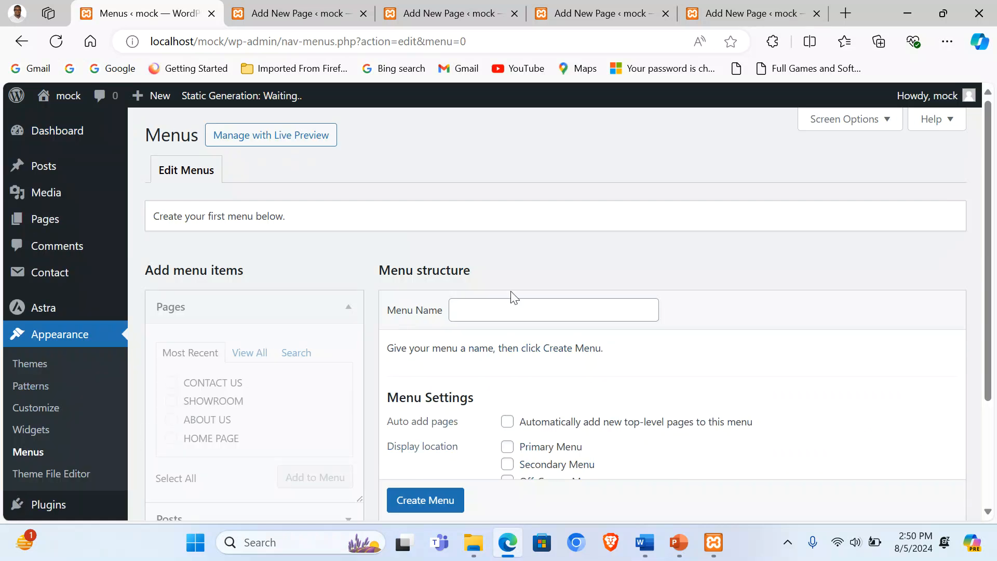
pyautogui.click(513, 303)
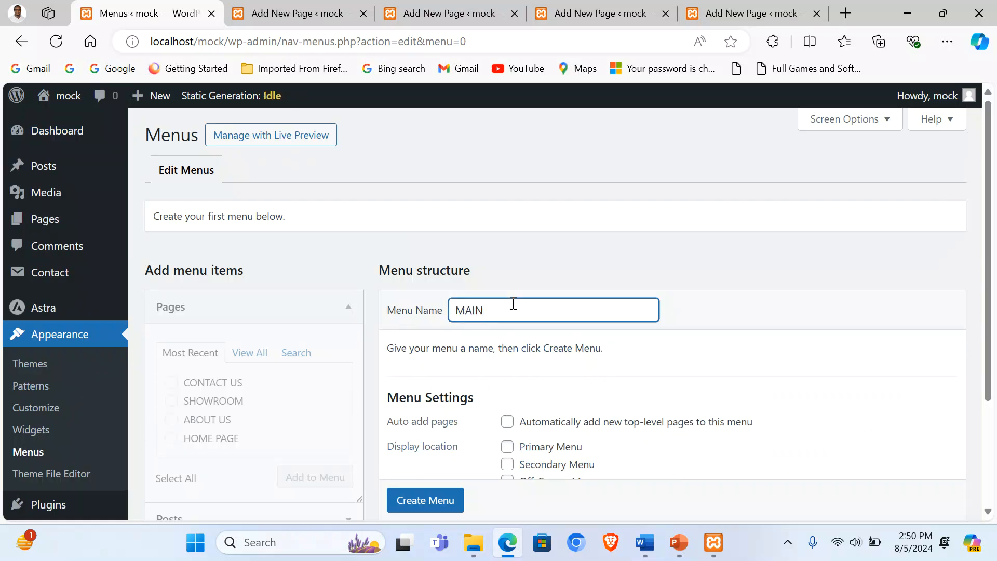
pyautogui.click(507, 447)
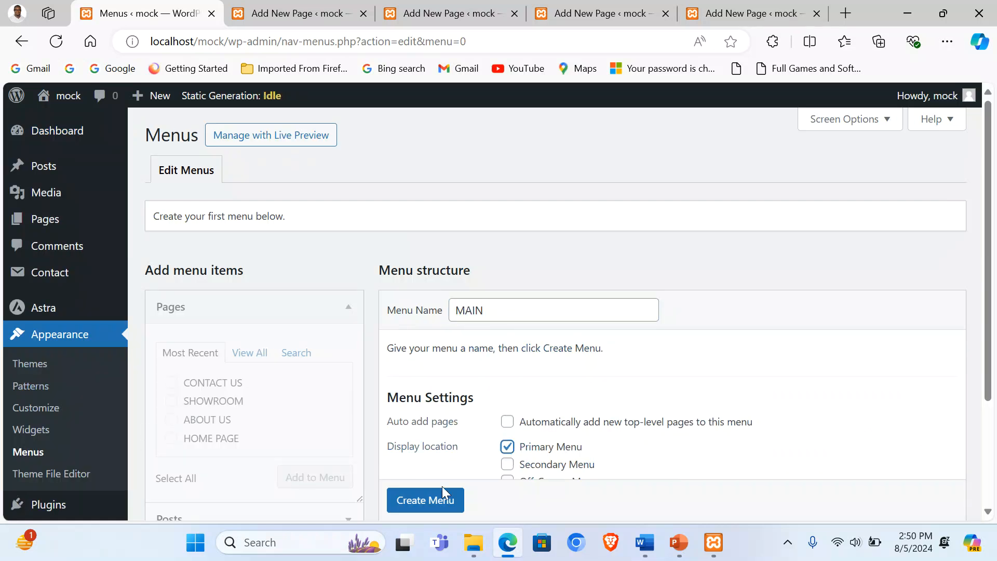
pyautogui.click(425, 501)
pyautogui.scroll(-1, 424, 503)
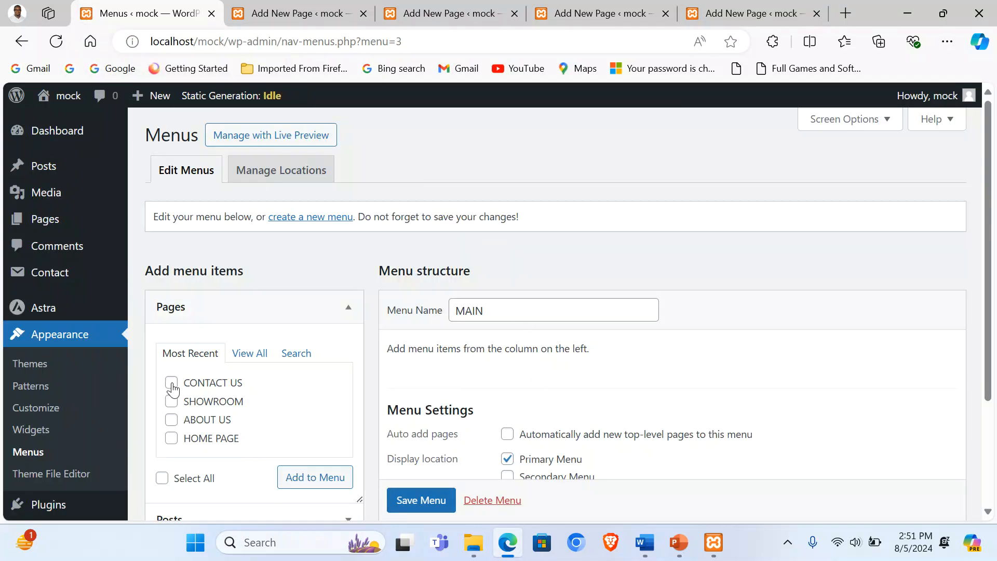
# Step: Add HOME PAGE, ABOUT US, SHOWROOM and CONTACT US to the menu
pyautogui.click(171, 438)
pyautogui.click(172, 420)
pyautogui.click(172, 401)
pyautogui.click(171, 383)
pyautogui.click(311, 480)
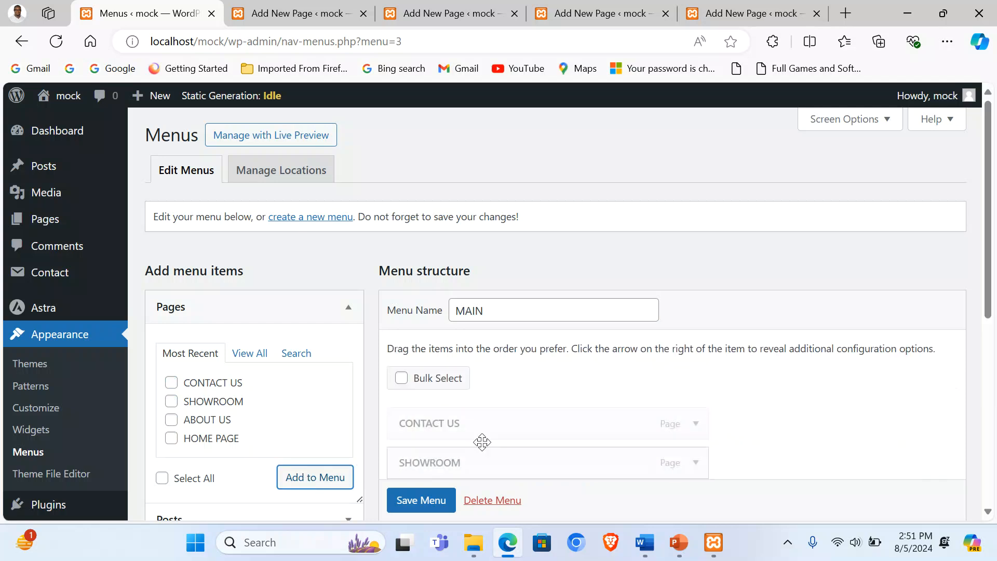
# Step: Reorder the menu as HOME PAGE, ABOUT US, SHOWROOM, CONTACT US and save it
pyautogui.scroll(-3, 518, 403)
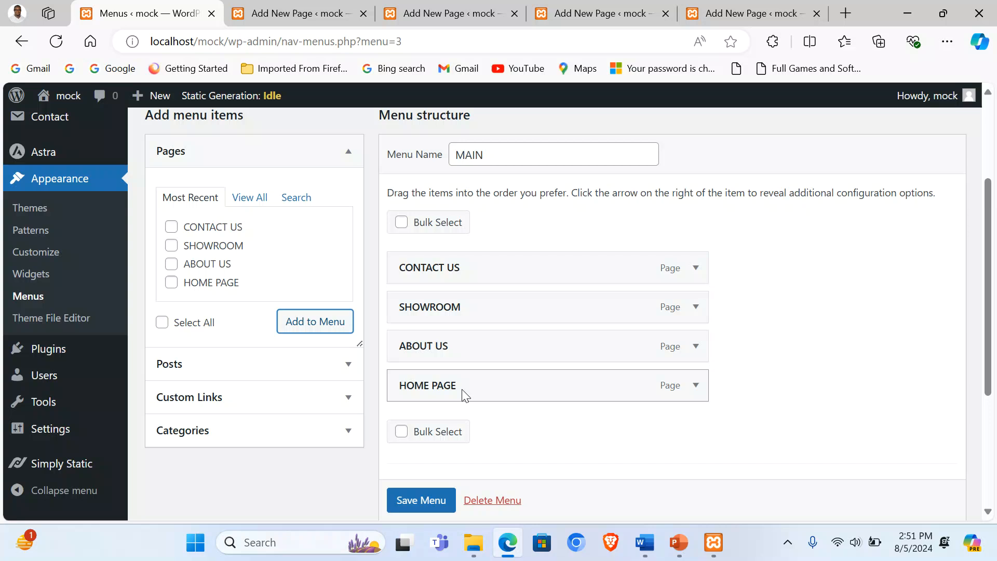
pyautogui.moveTo(470, 398); pyautogui.dragTo(465, 272)
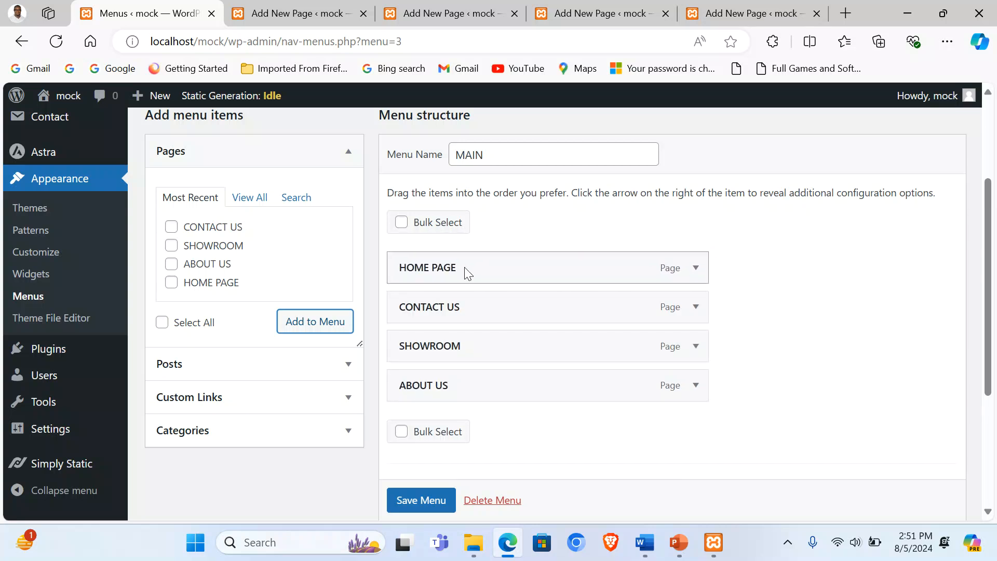
pyautogui.moveTo(451, 393); pyautogui.dragTo(441, 309)
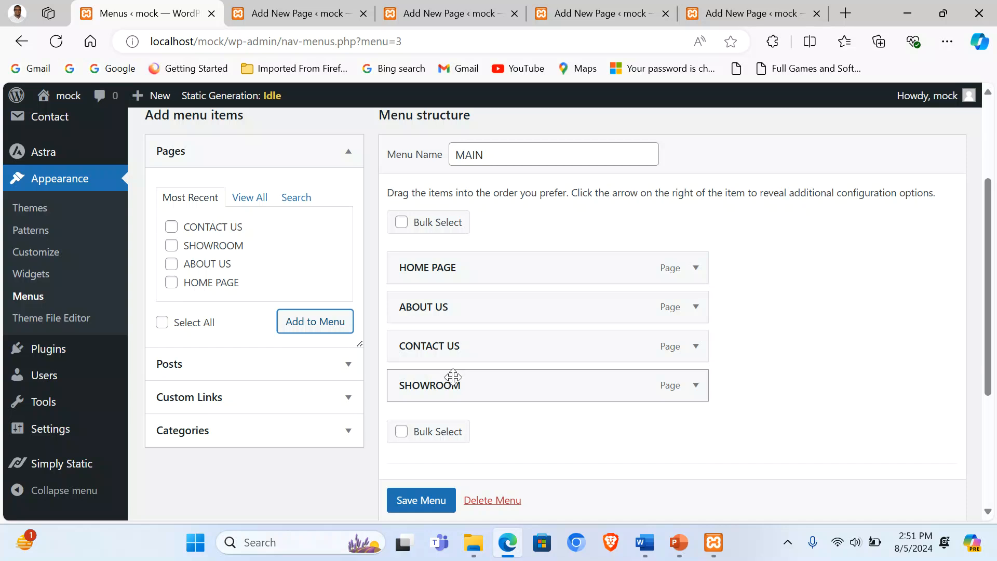
pyautogui.moveTo(458, 392); pyautogui.dragTo(457, 349)
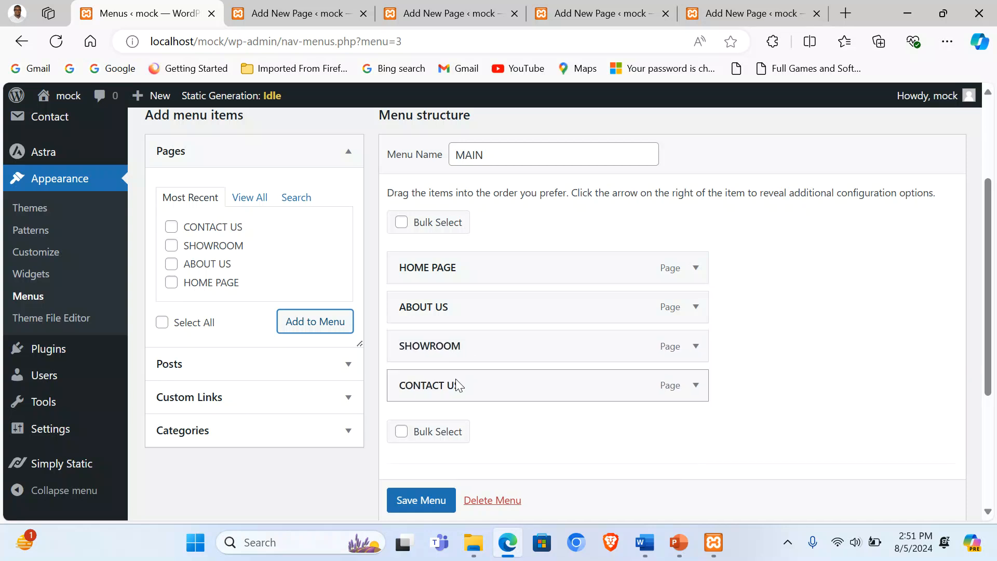
pyautogui.click(408, 504)
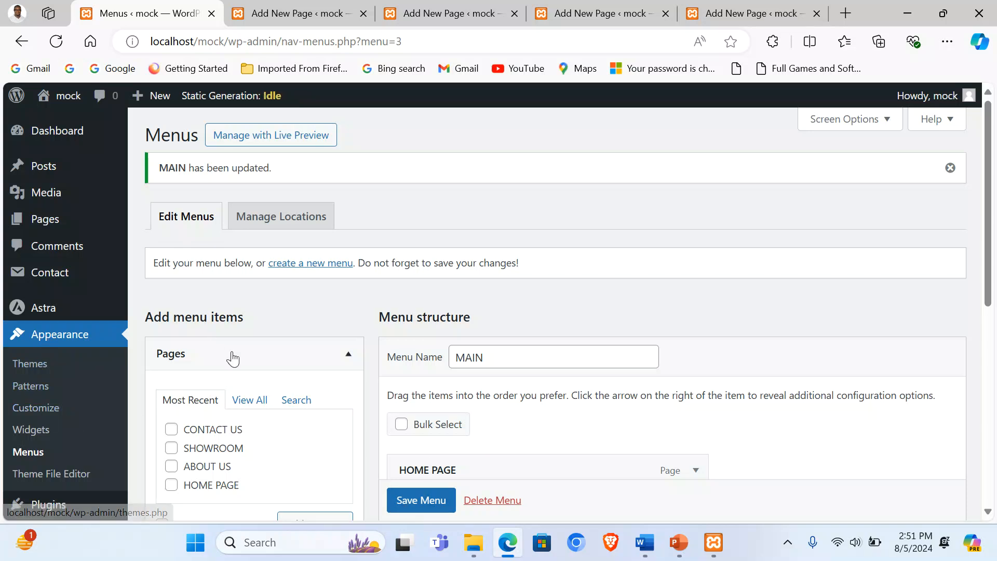
# Step: Set HOME PAGE as the static homepage in Reading Settings and save
pyautogui.scroll(-7, 67, 290)
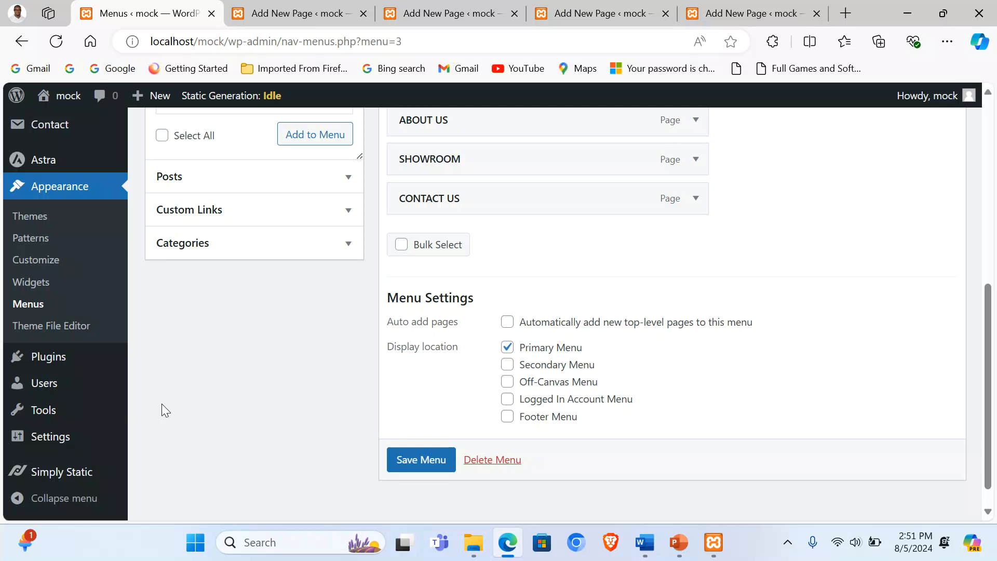
pyautogui.moveTo(91, 435)
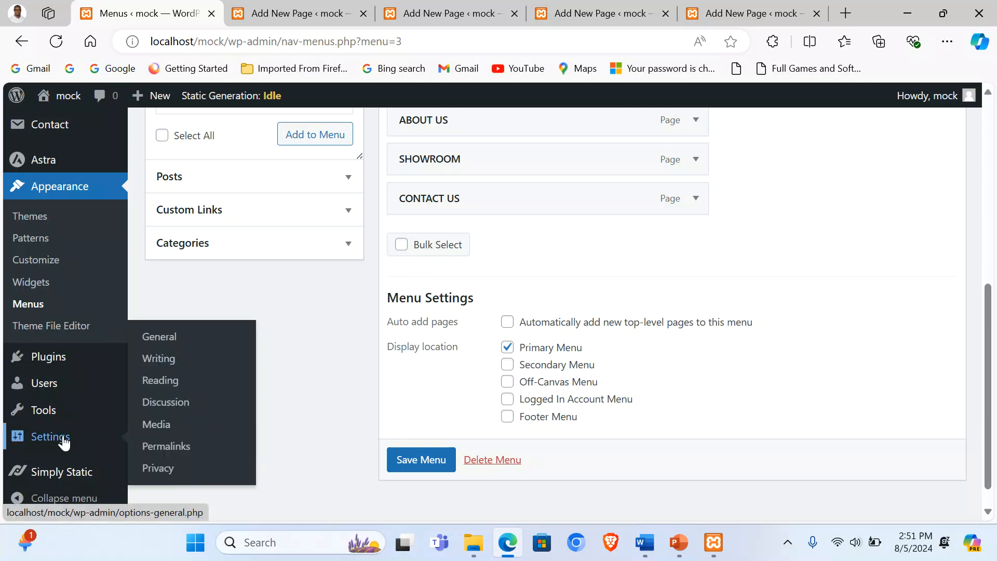
pyautogui.click(159, 384)
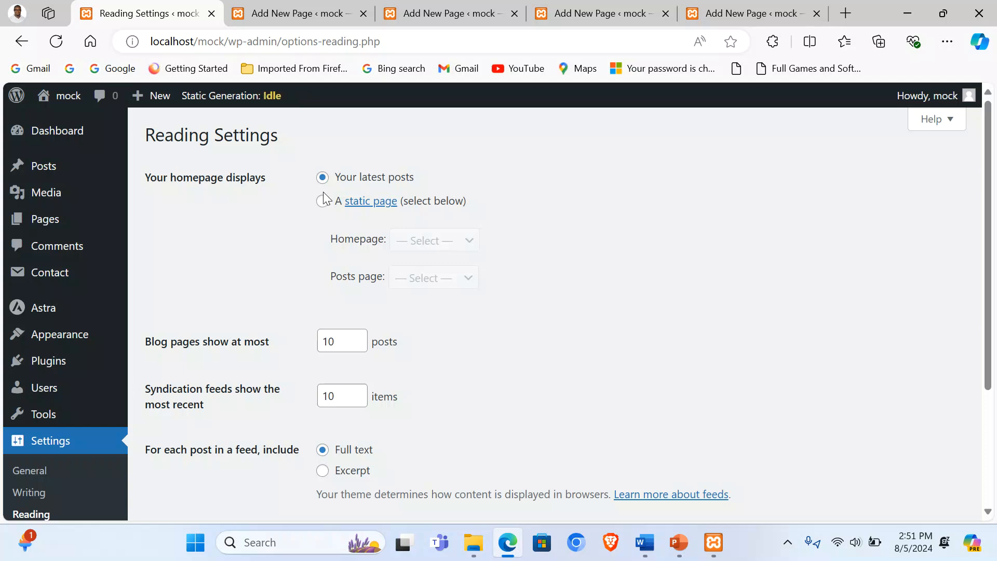
pyautogui.click(323, 201)
pyautogui.click(469, 241)
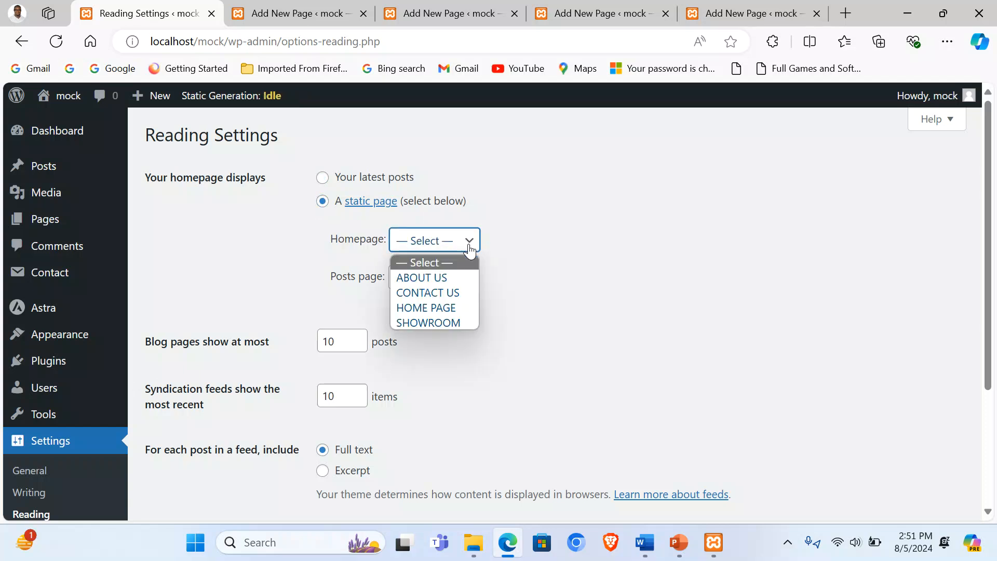
pyautogui.click(448, 305)
pyautogui.scroll(-3, 457, 324)
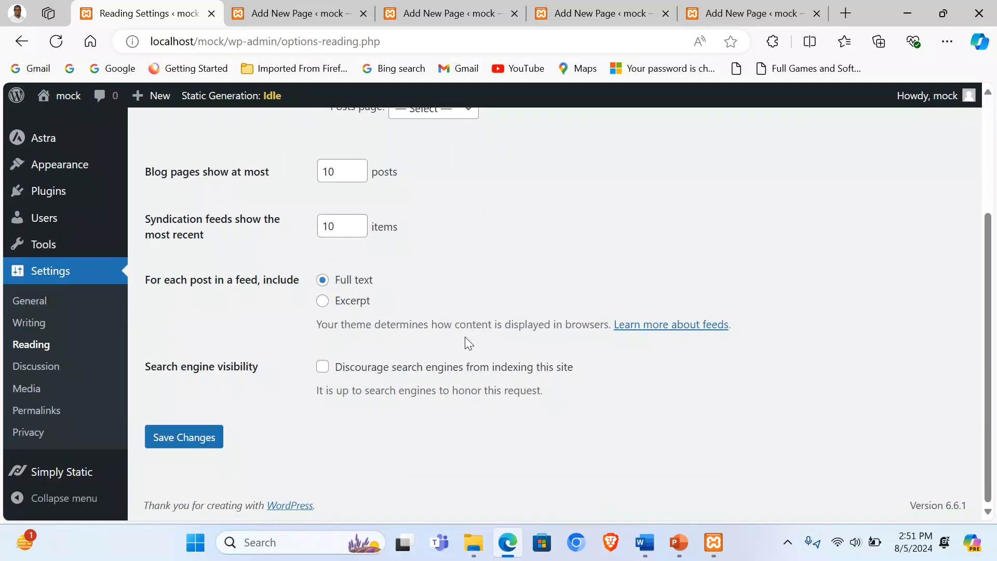
pyautogui.click(185, 437)
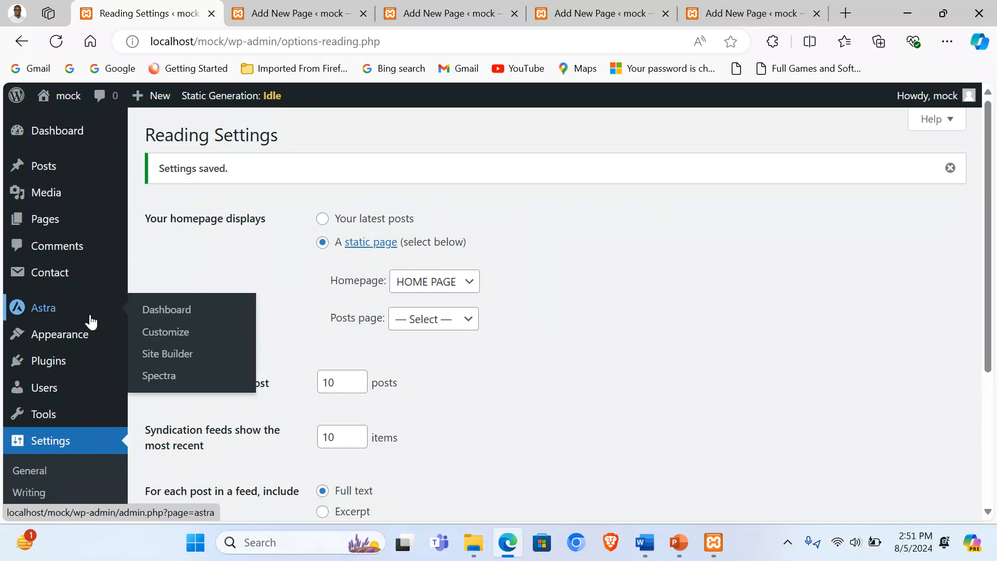
# Step: Return to the HOME PAGE editor, dismiss the publish notice, and minimize the browser
pyautogui.click(294, 10)
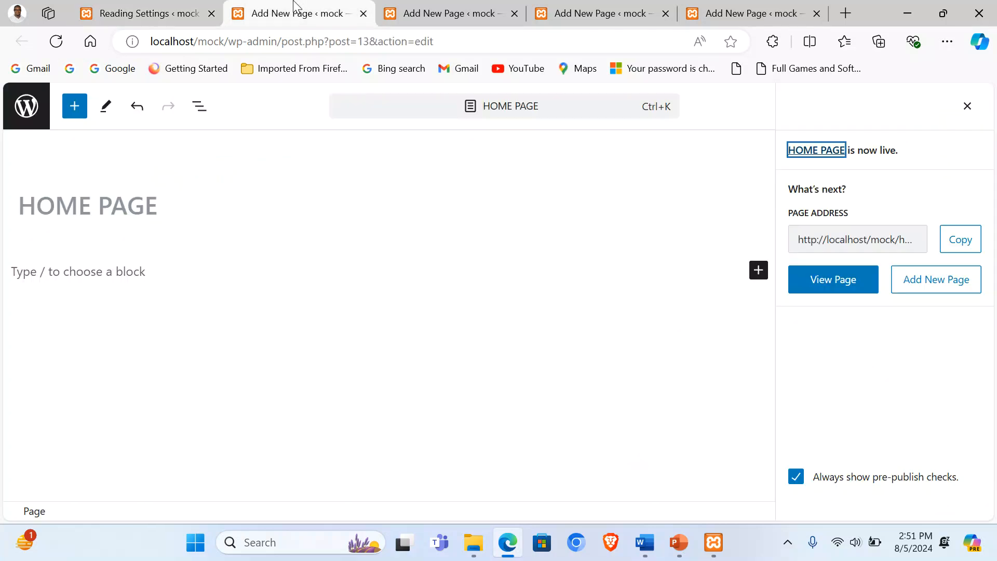
pyautogui.click(78, 271)
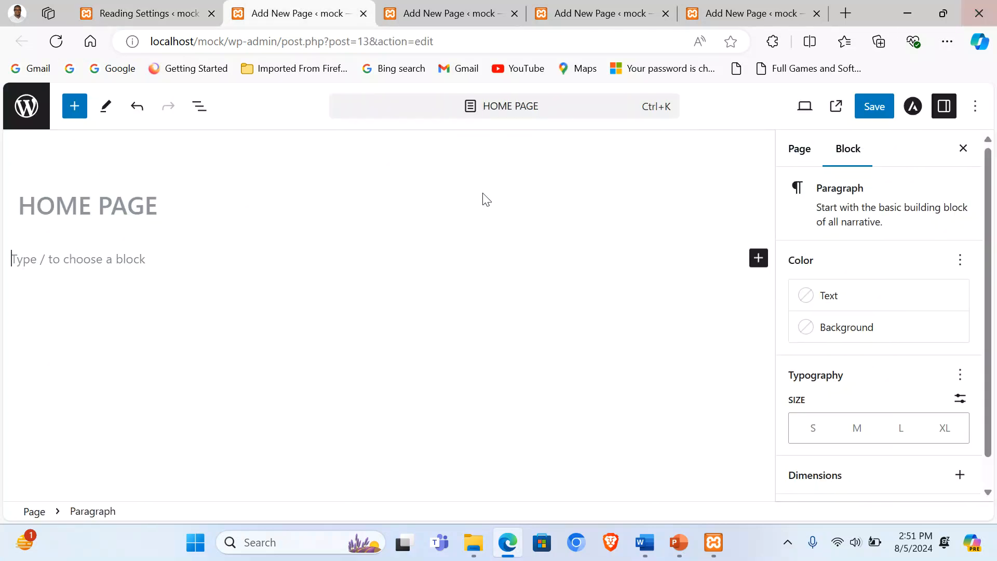
pyautogui.click(917, 7)
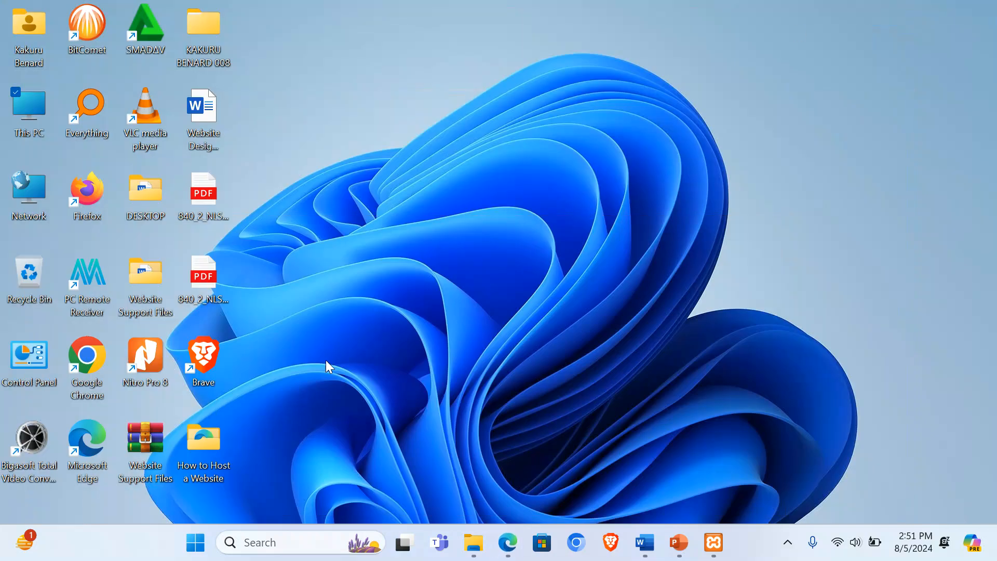
# Step: Browse to Website Support Files > Hardware to view its 13 images, then return to the editor
pyautogui.doubleClick(151, 281)
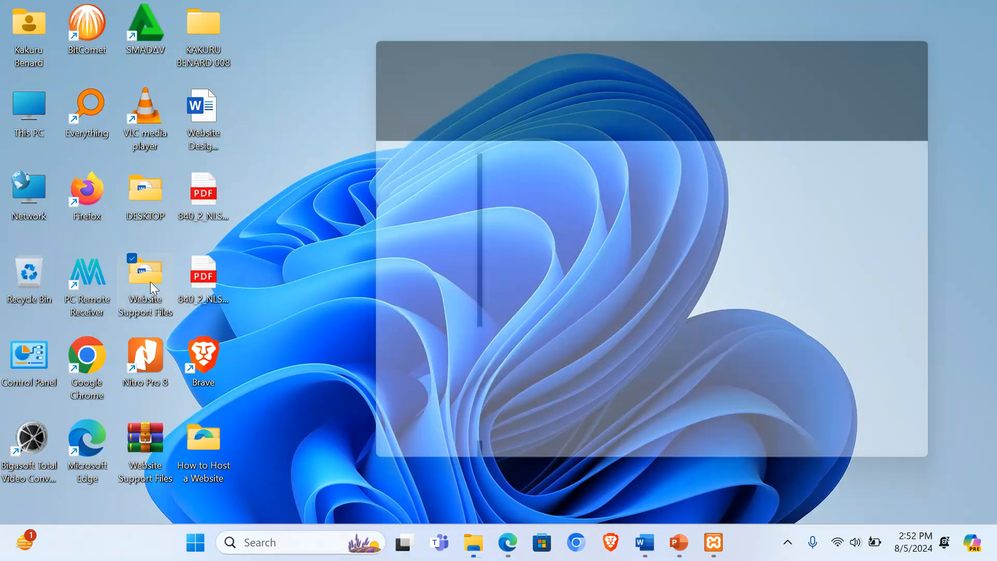
pyautogui.click(540, 215)
pyautogui.doubleClick(540, 214)
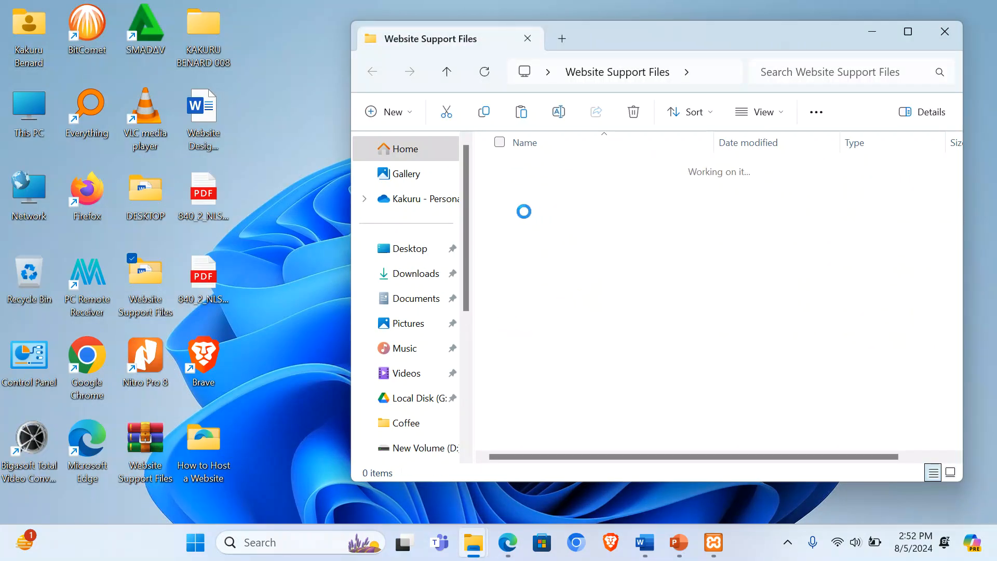
pyautogui.click(907, 32)
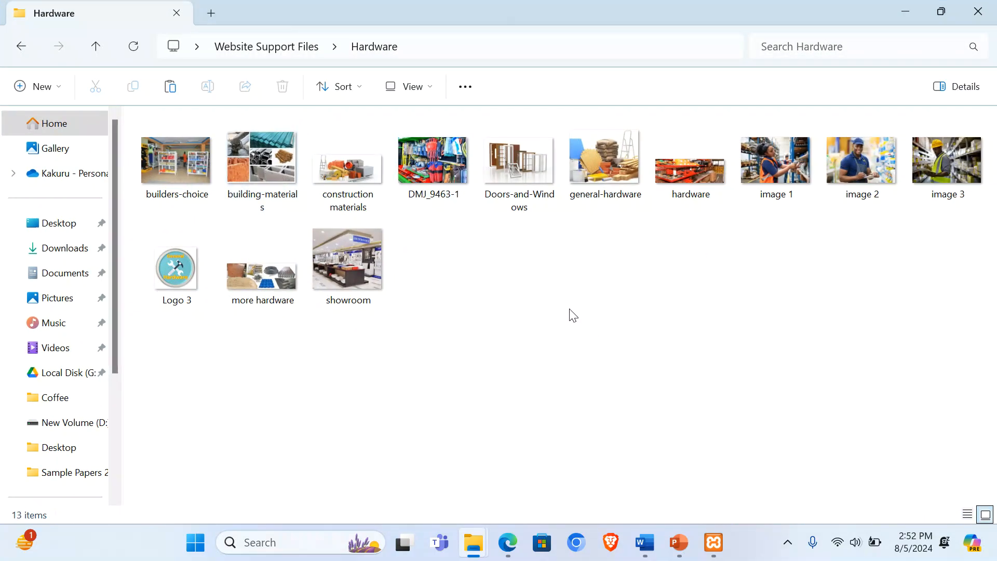
pyautogui.click(508, 542)
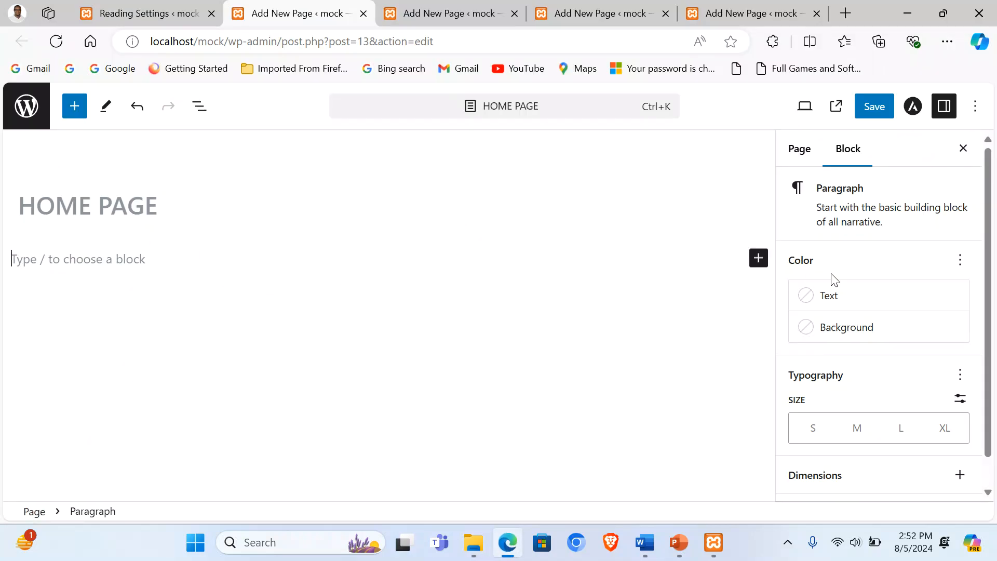
# Step: Insert a Cover block using the construction materials image from the Hardware folder
pyautogui.click(758, 260)
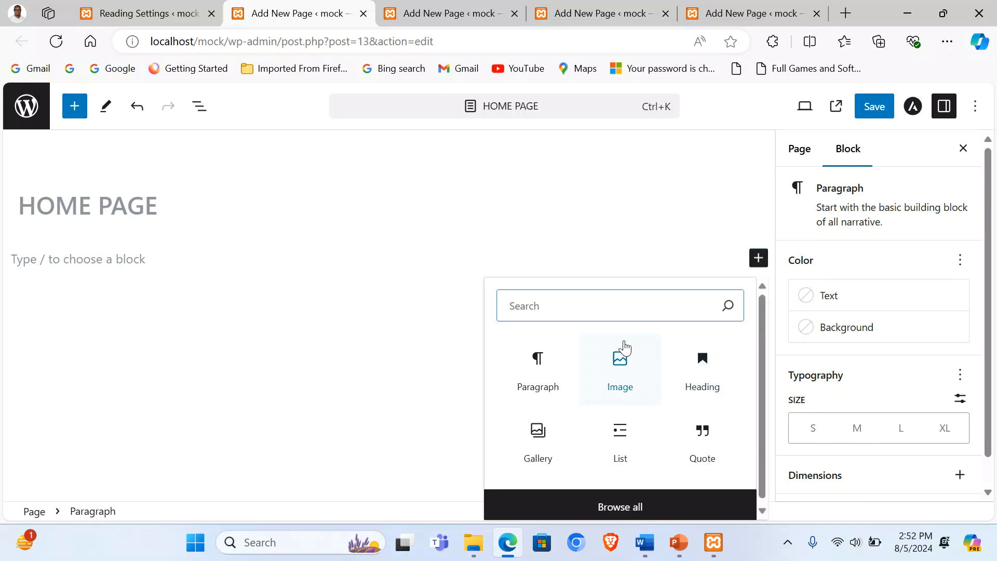
pyautogui.write('COVER')
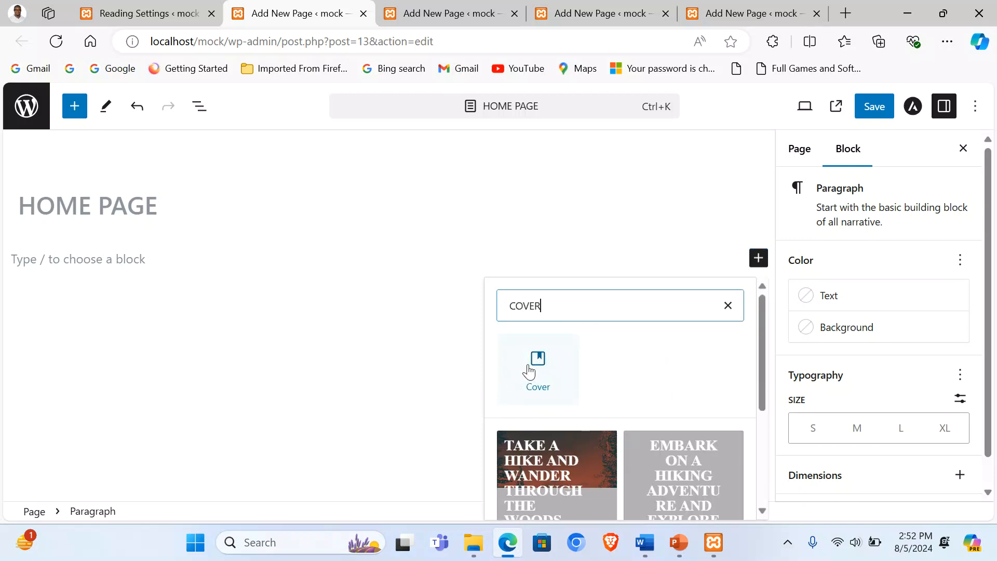
pyautogui.click(531, 366)
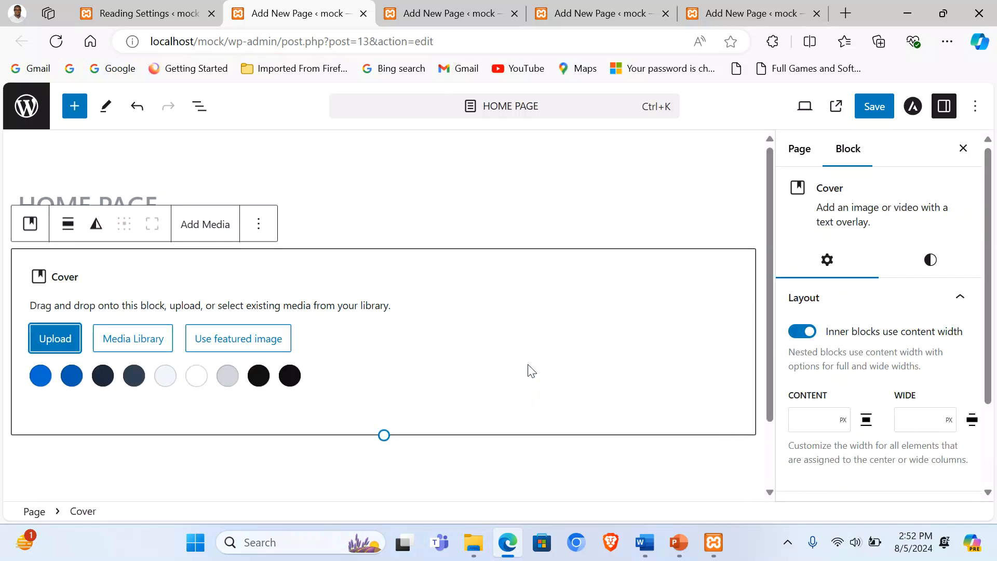
pyautogui.click(68, 340)
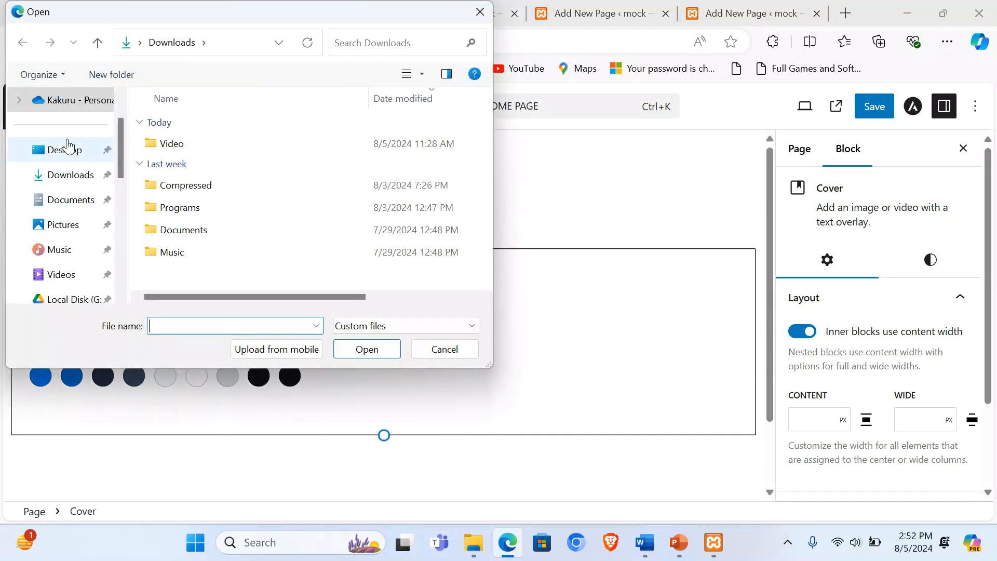
pyautogui.click(58, 155)
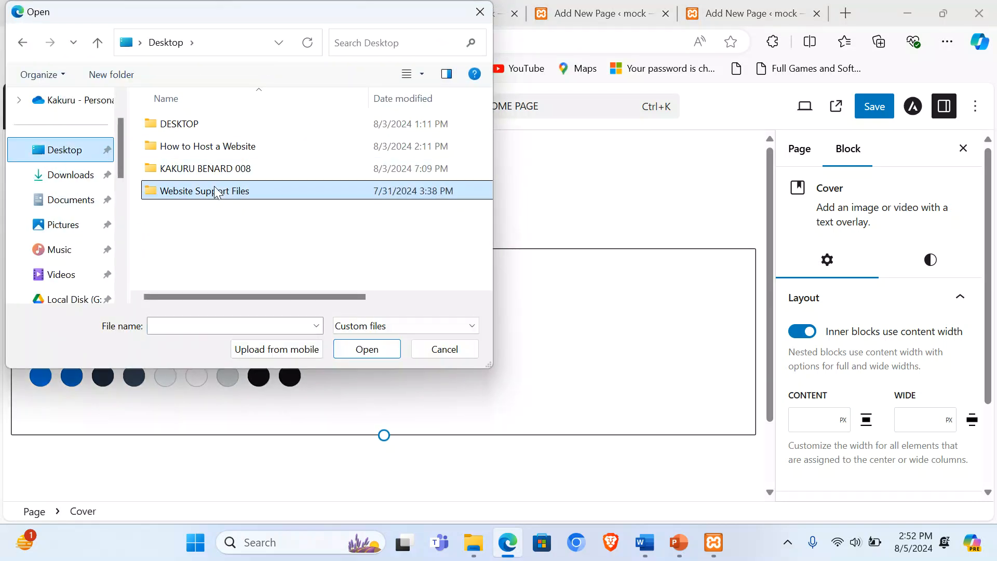
pyautogui.doubleClick(197, 190)
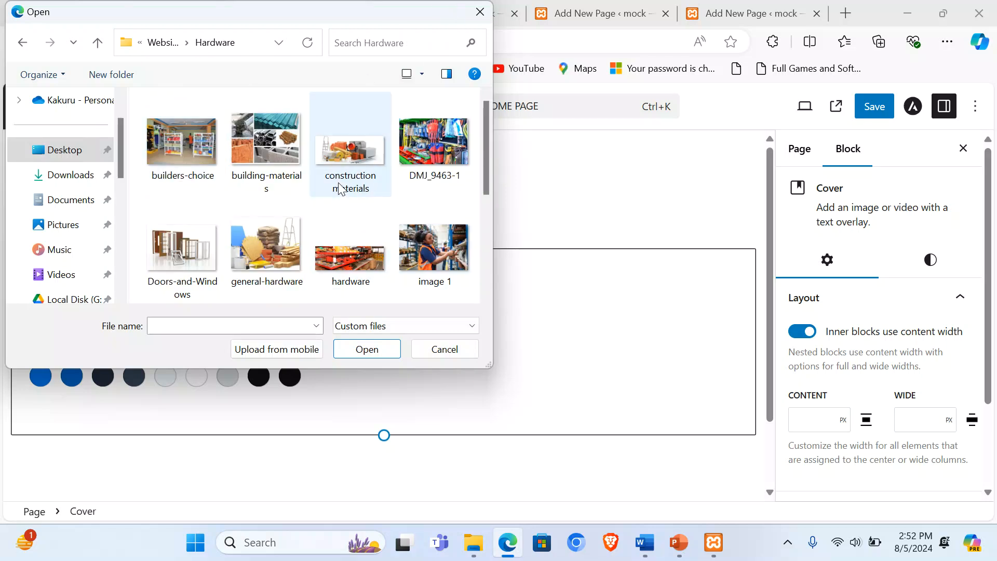
pyautogui.doubleClick(346, 158)
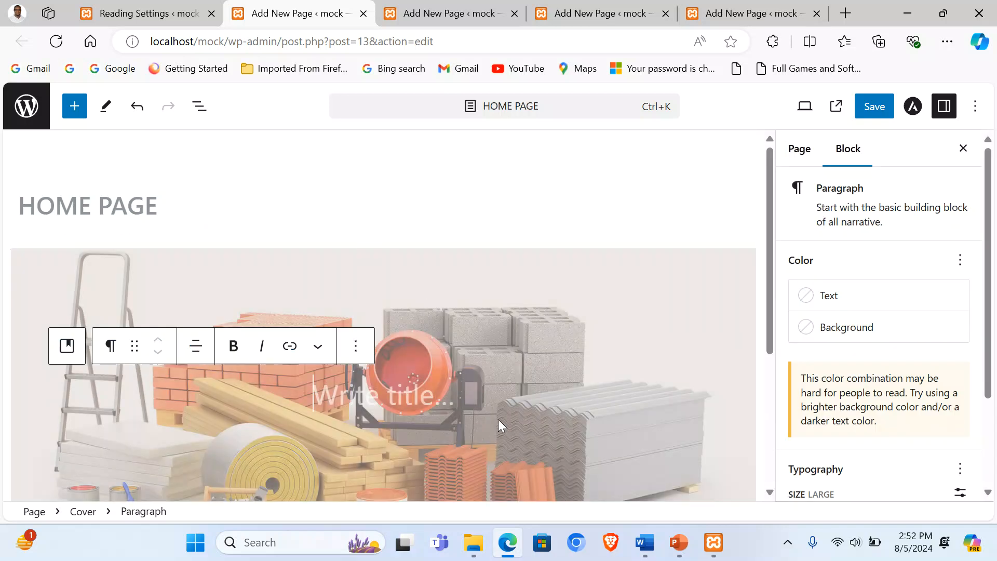
pyautogui.click(644, 542)
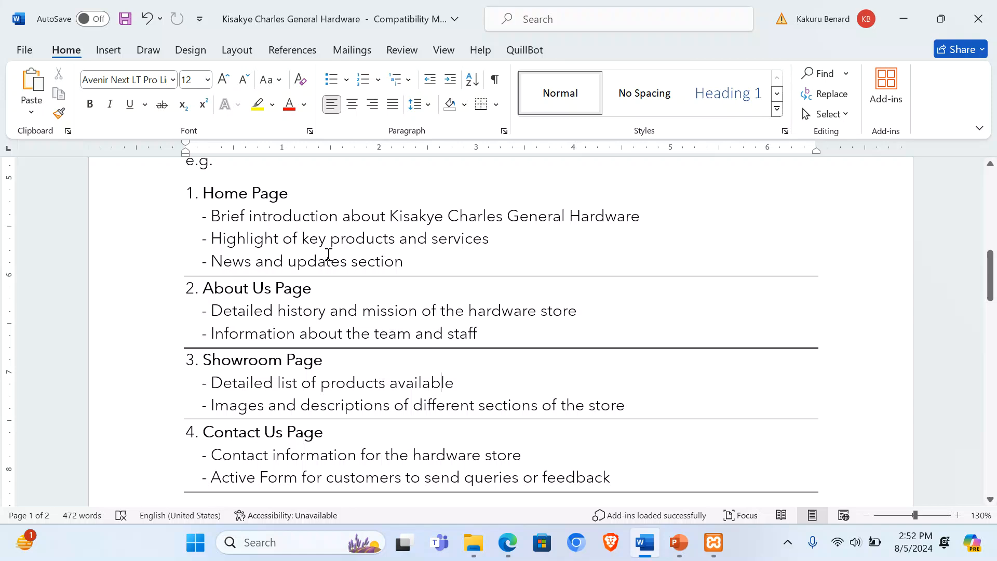
# Step: Copy the bold welcome line from Page One of the Word document and return to WordPress
pyautogui.scroll(-10, 331, 275)
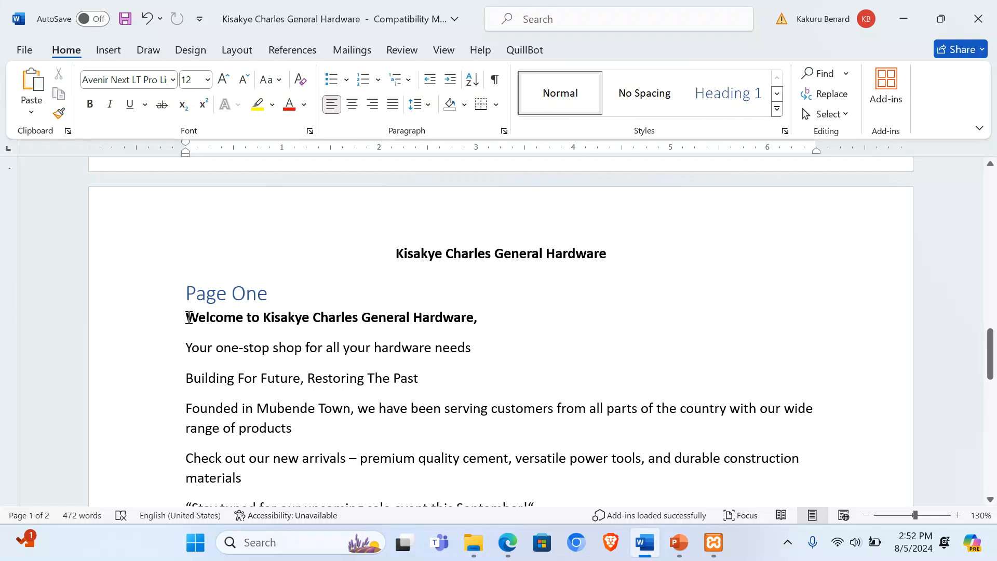
pyautogui.moveTo(189, 317); pyautogui.dragTo(460, 322)
pyautogui.hotkey('ctrl', 'c')
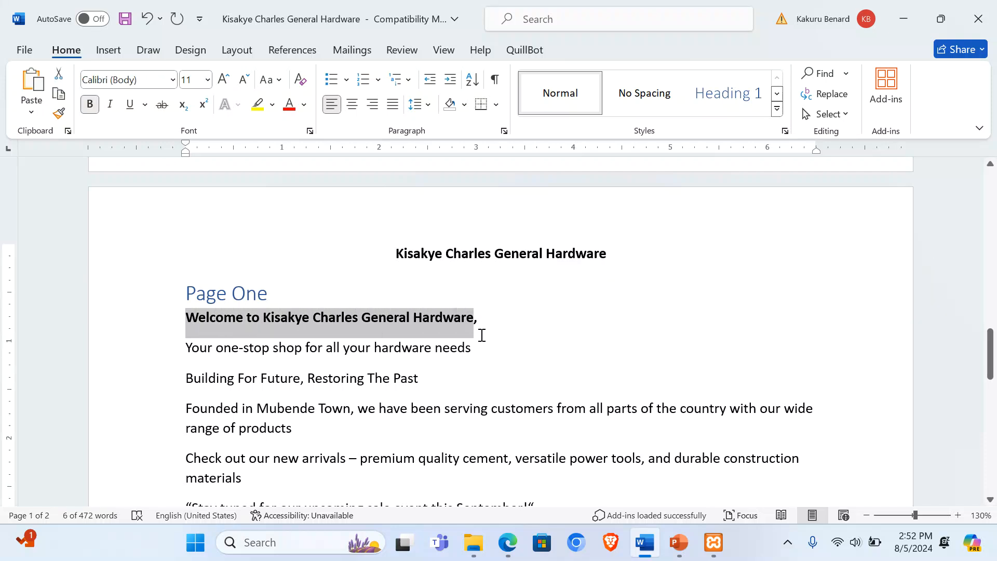
pyautogui.click(508, 542)
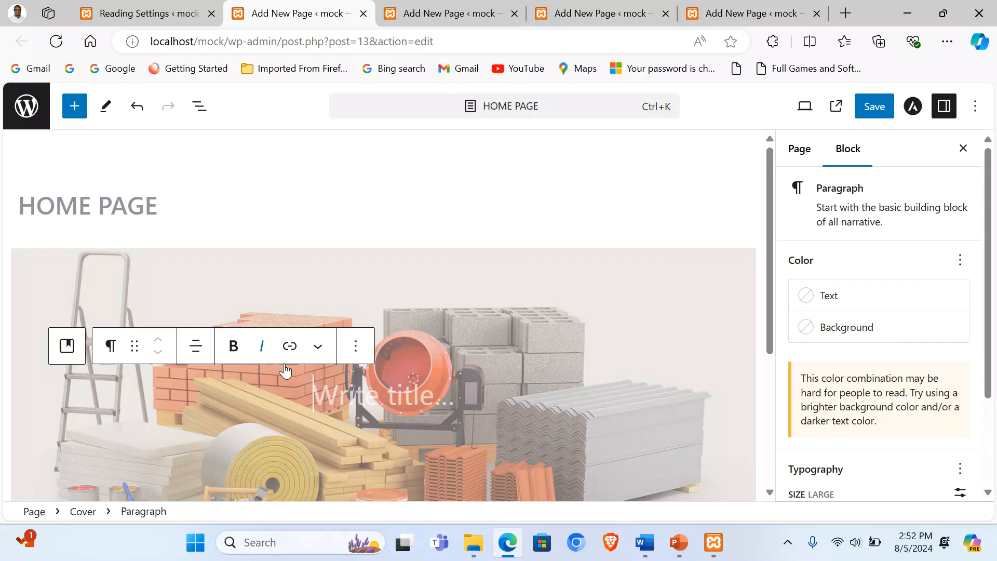
# Step: Paste the welcome line as the cover heading and colour it purple
pyautogui.hotkey('ctrl', 'v')
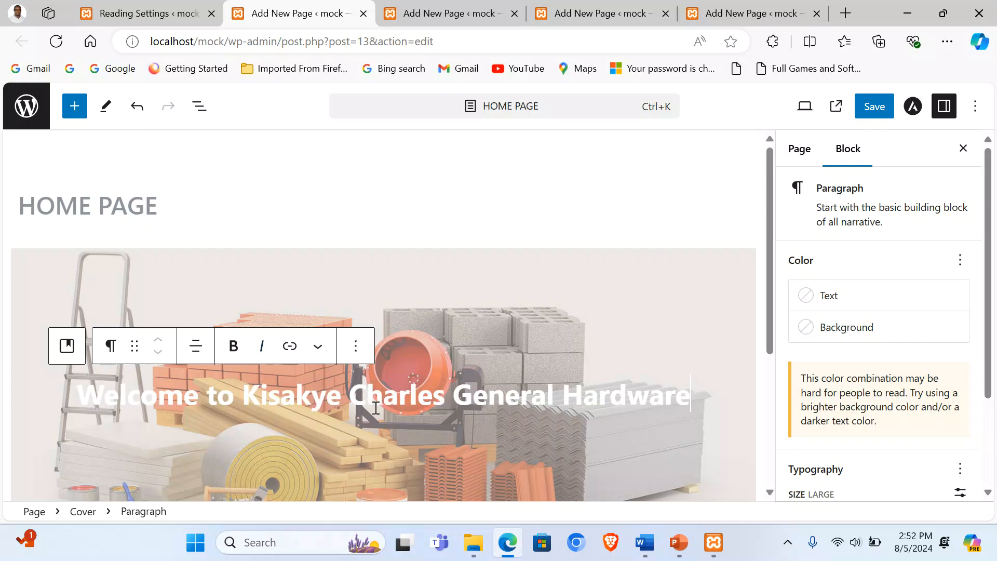
pyautogui.tripleClick(247, 392)
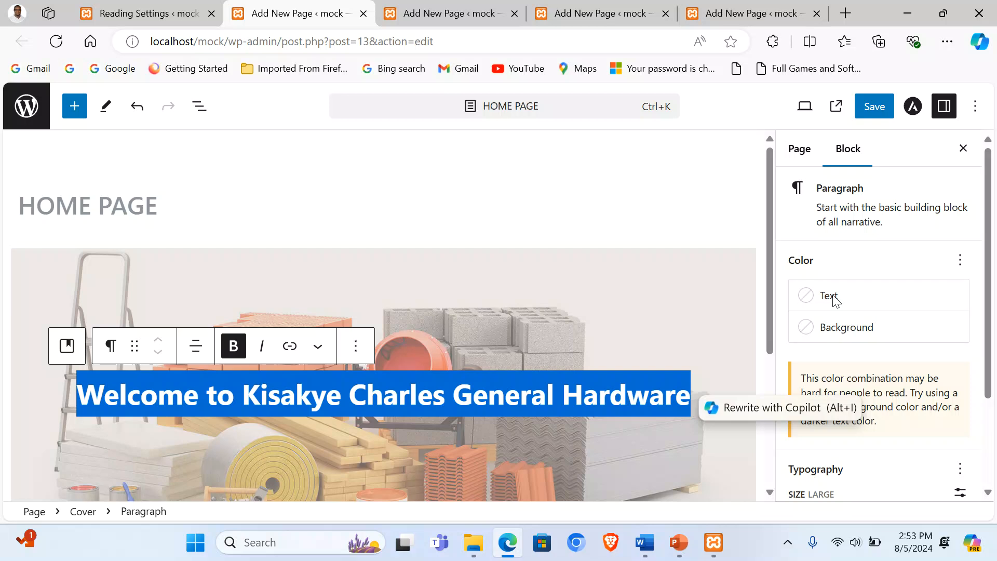
pyautogui.click(827, 307)
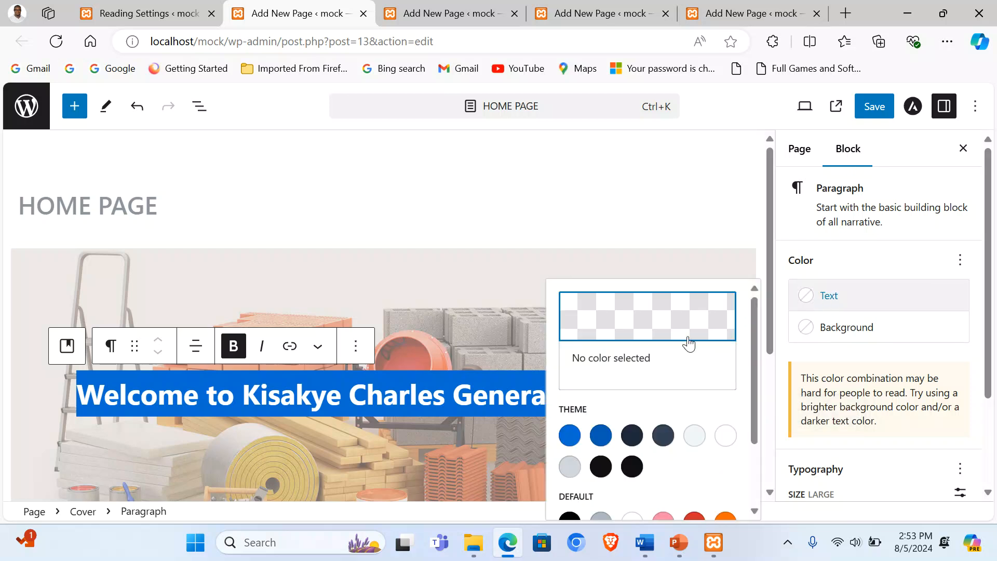
pyautogui.scroll(-2, 690, 363)
pyautogui.click(725, 459)
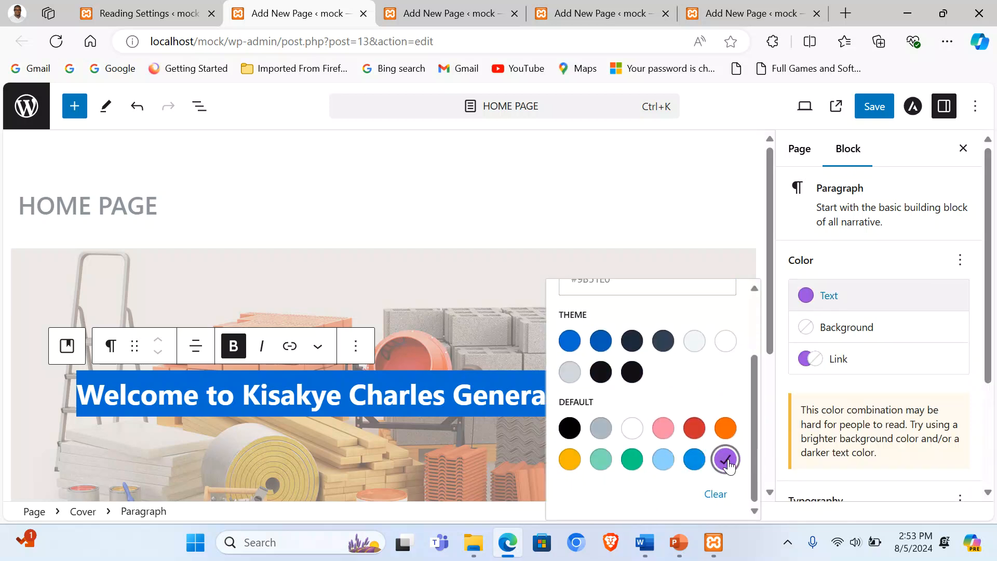
pyautogui.click(440, 430)
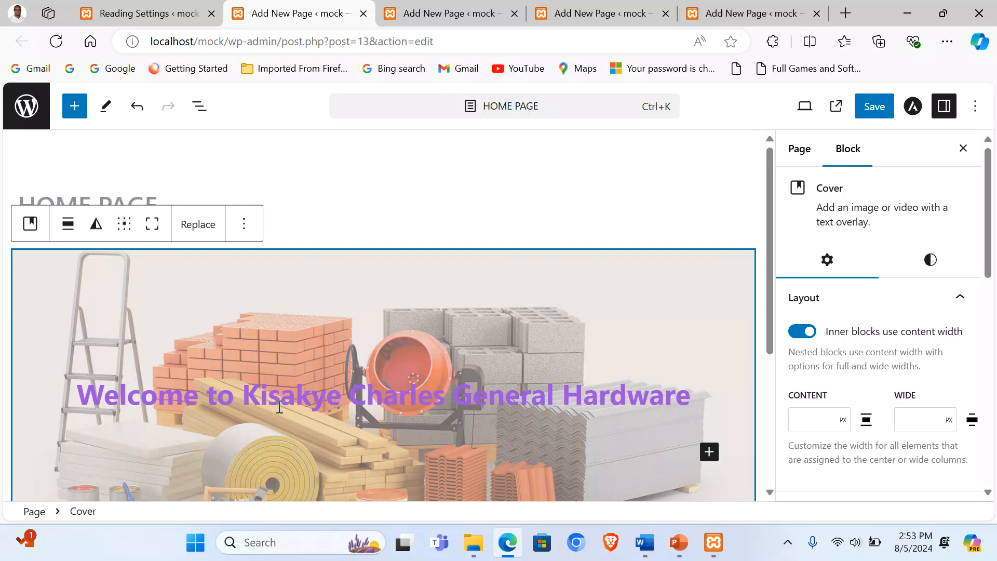
pyautogui.scroll(-3, 631, 301)
# Step: Add an empty paragraph below the heading and select the remaining welcome text in Word
pyautogui.click(703, 245)
pyautogui.press('Return')
pyautogui.scroll(-2, 699, 242)
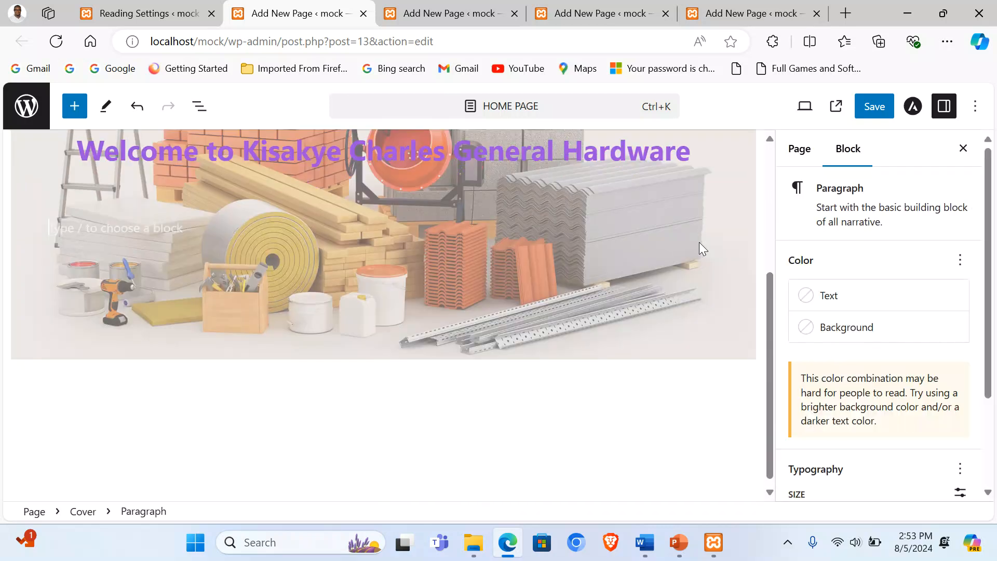
pyautogui.click(644, 542)
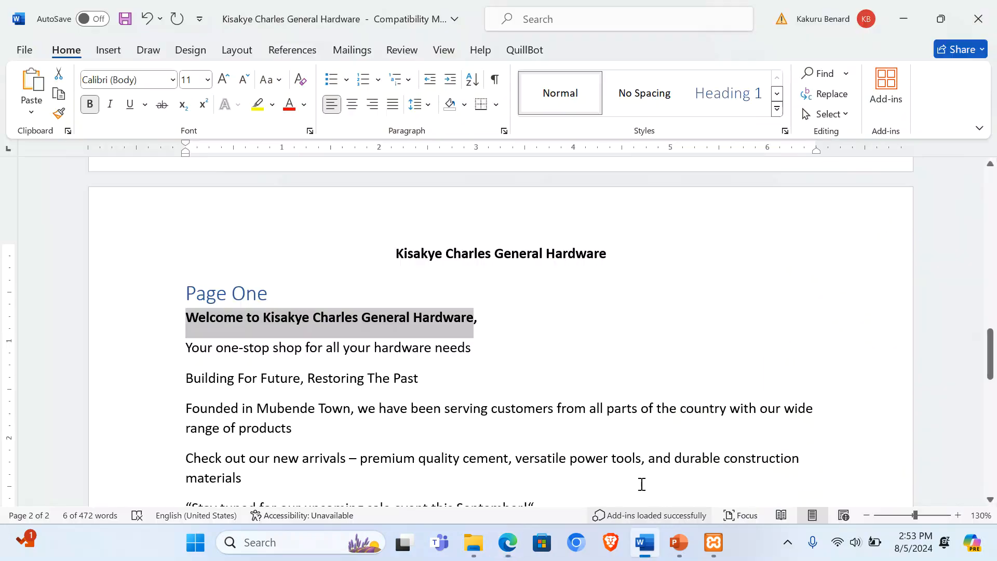
pyautogui.click(250, 347)
pyautogui.moveTo(186, 346); pyautogui.dragTo(536, 428)
# Step: Paste the remaining welcome lines and turn the one-stop shop line into a bold heading
pyautogui.click(508, 542)
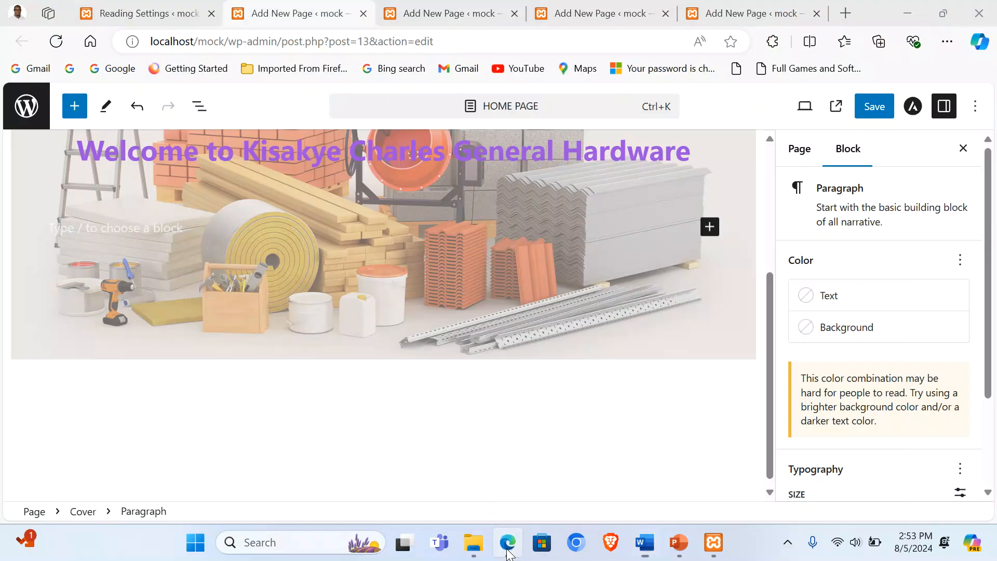
pyautogui.hotkey('ctrl', 'v')
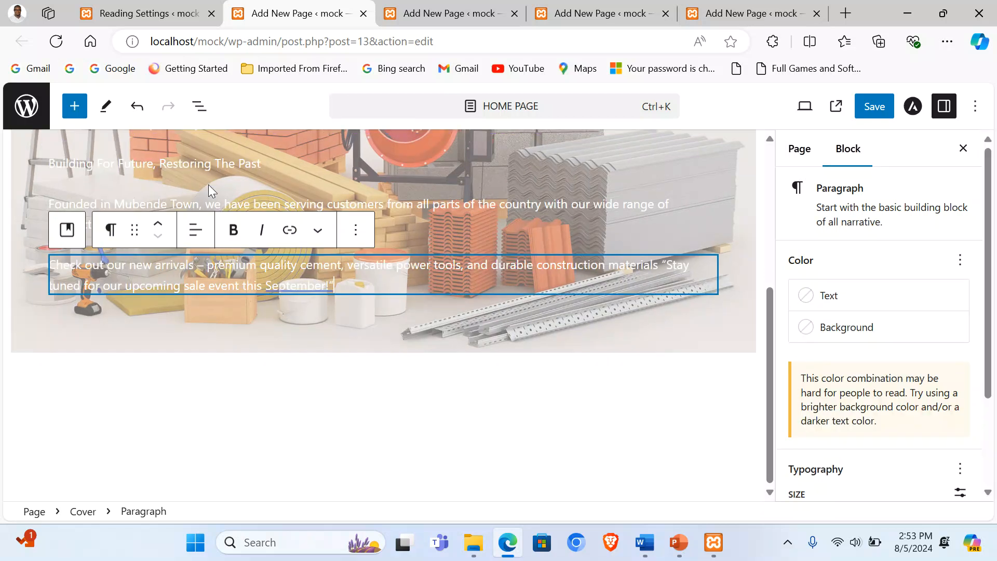
pyautogui.scroll(5, 499, 300)
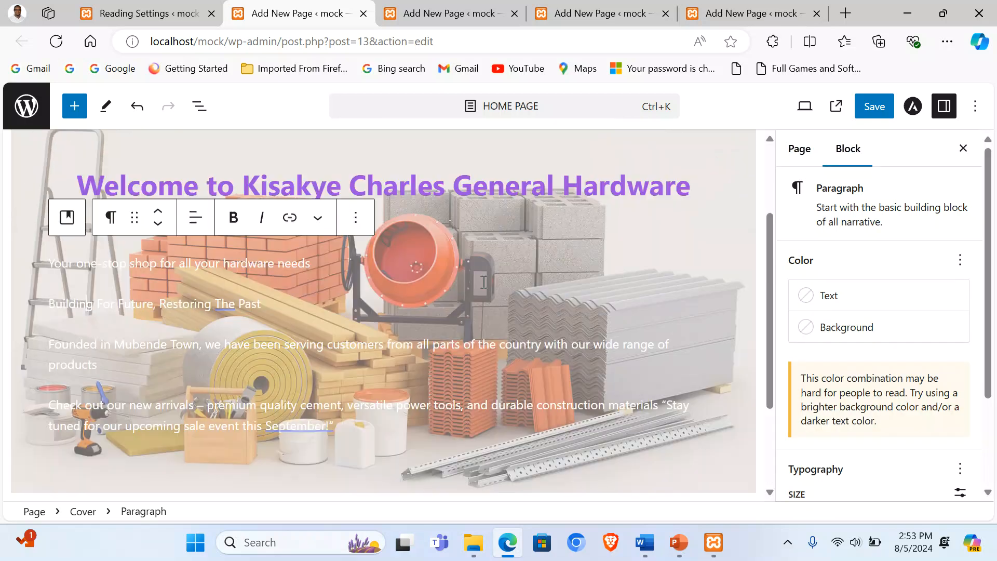
pyautogui.click(201, 360)
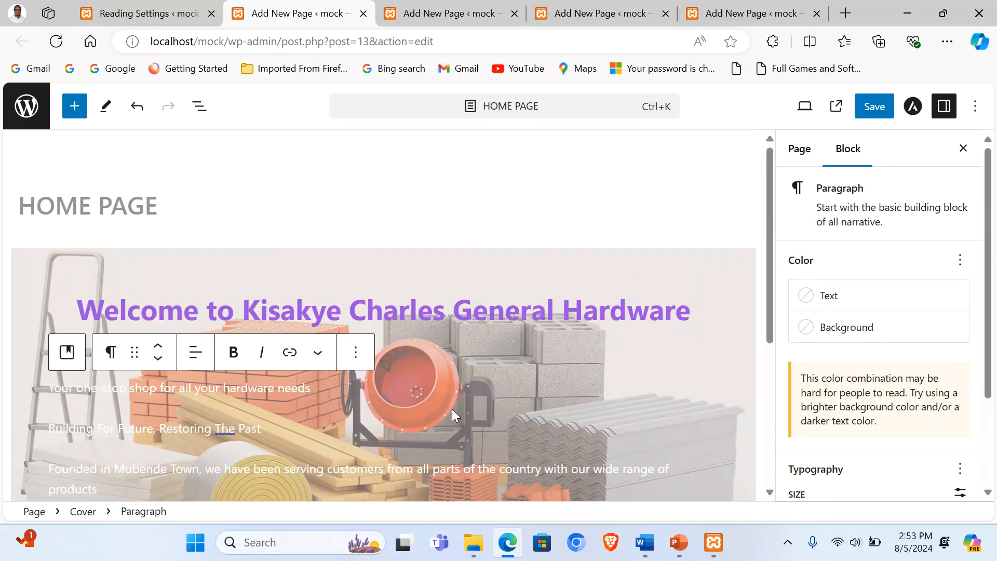
pyautogui.tripleClick(122, 390)
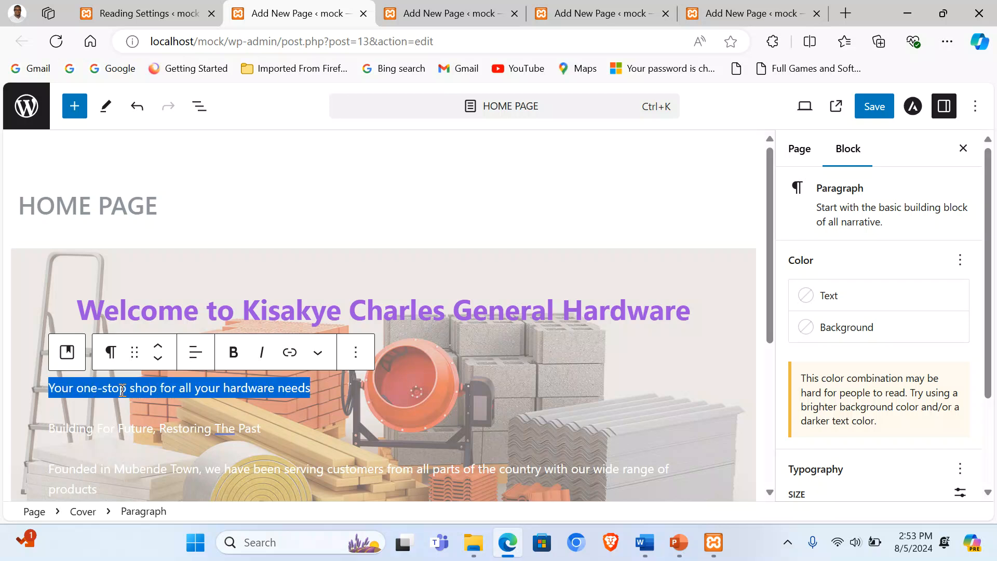
pyautogui.click(234, 355)
pyautogui.click(112, 355)
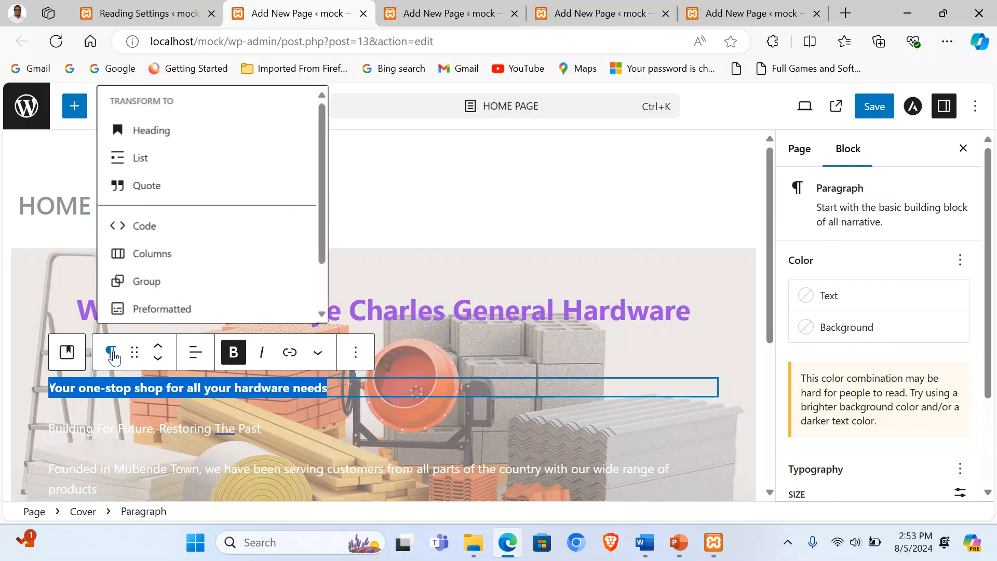
pyautogui.click(156, 131)
# Step: Make the one-stop shop heading an H3, centred, in vivid red
pyautogui.click(269, 400)
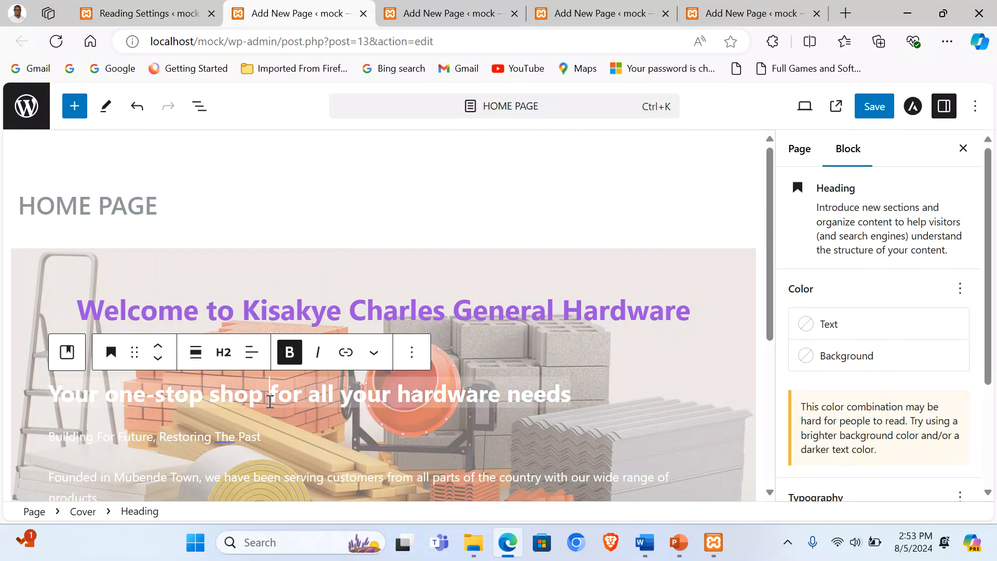
pyautogui.tripleClick(270, 400)
pyautogui.click(223, 352)
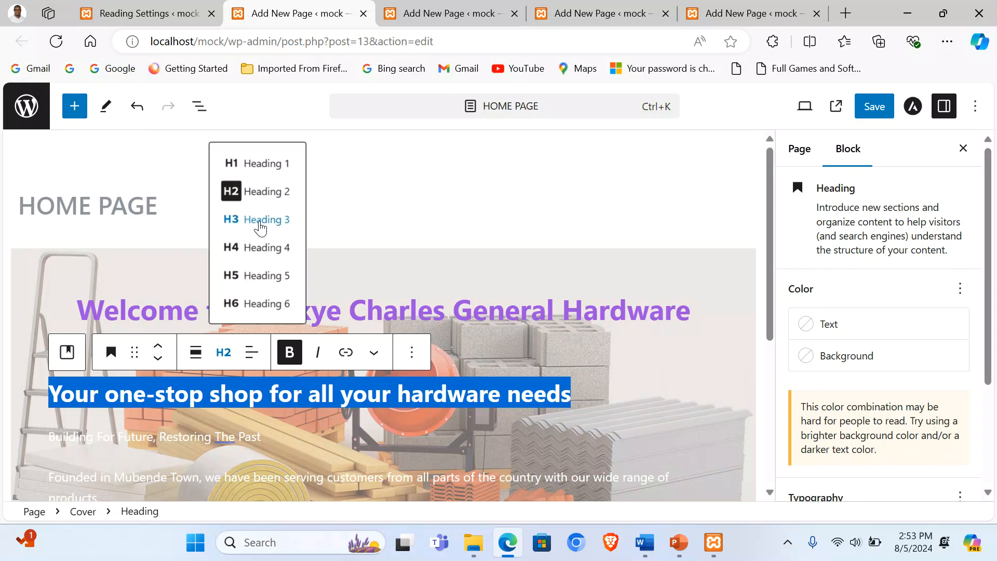
pyautogui.click(260, 224)
pyautogui.click(252, 352)
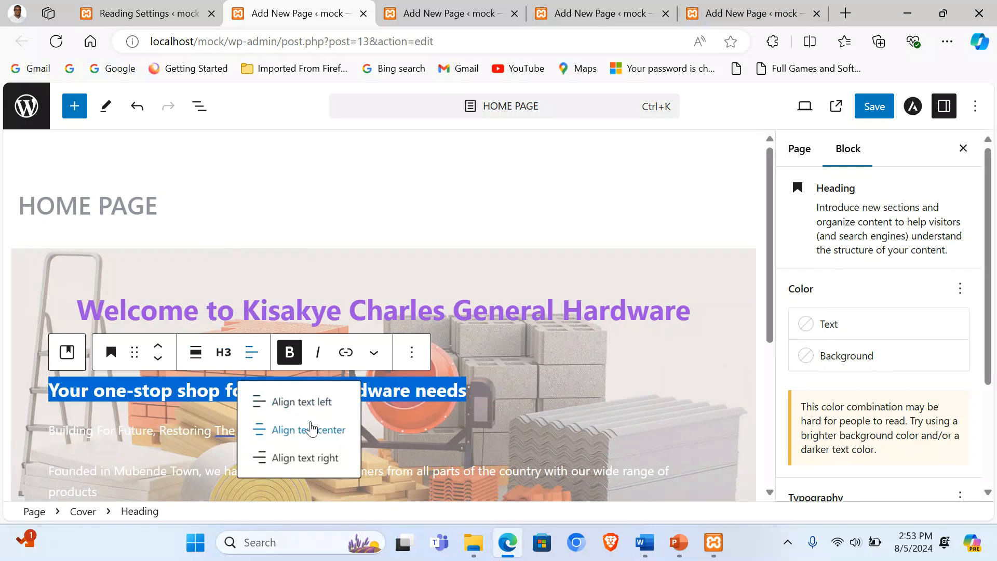
pyautogui.click(311, 429)
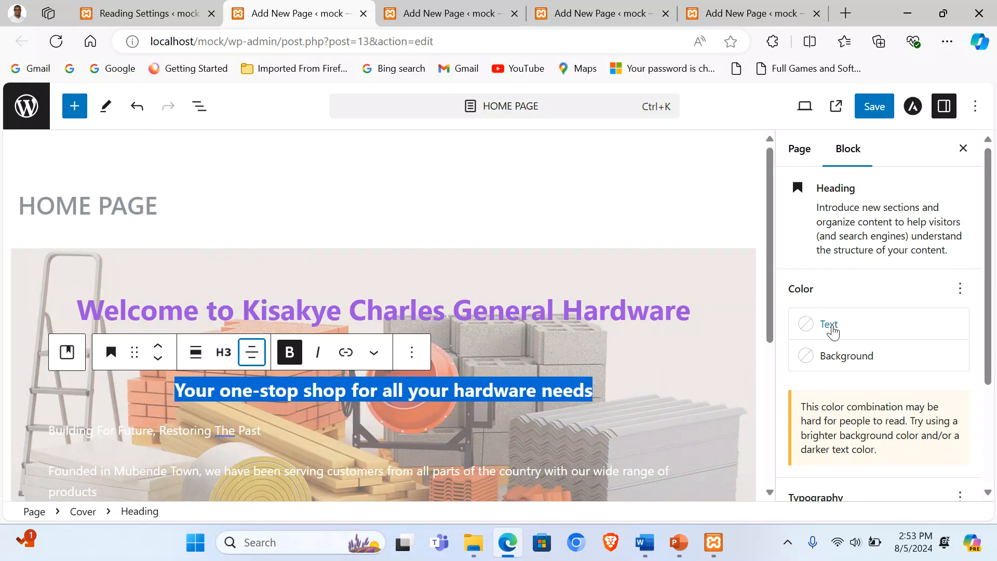
pyautogui.click(828, 324)
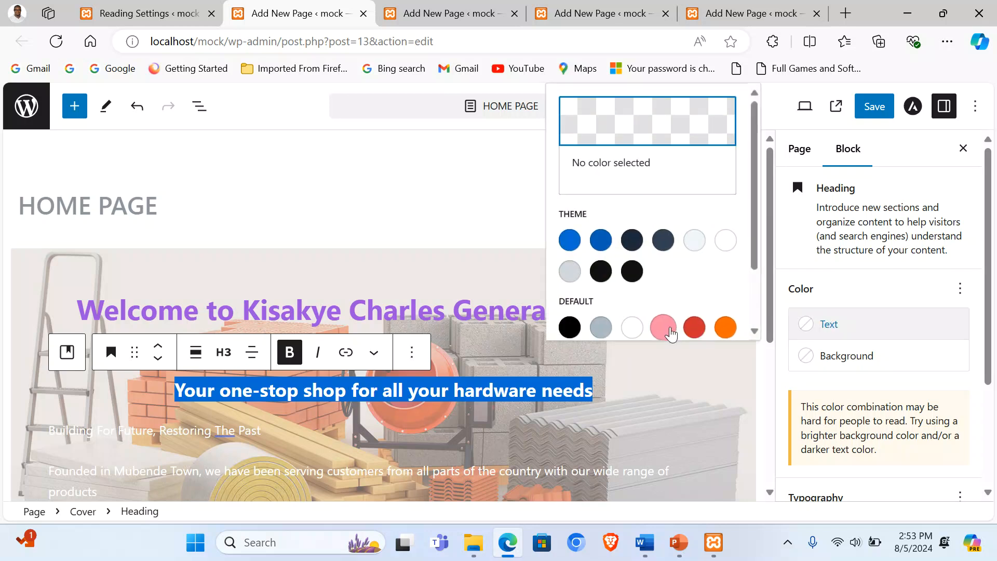
pyautogui.click(694, 328)
pyautogui.click(550, 424)
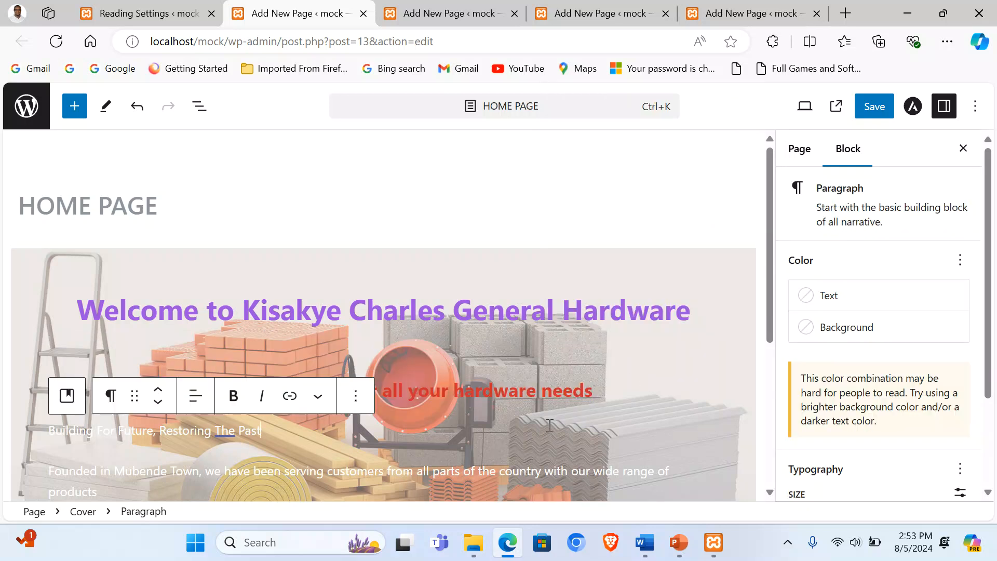
# Step: Make the Building For Future tagline bold, italic, centred and purple
pyautogui.scroll(-1, 479, 413)
pyautogui.tripleClick(168, 352)
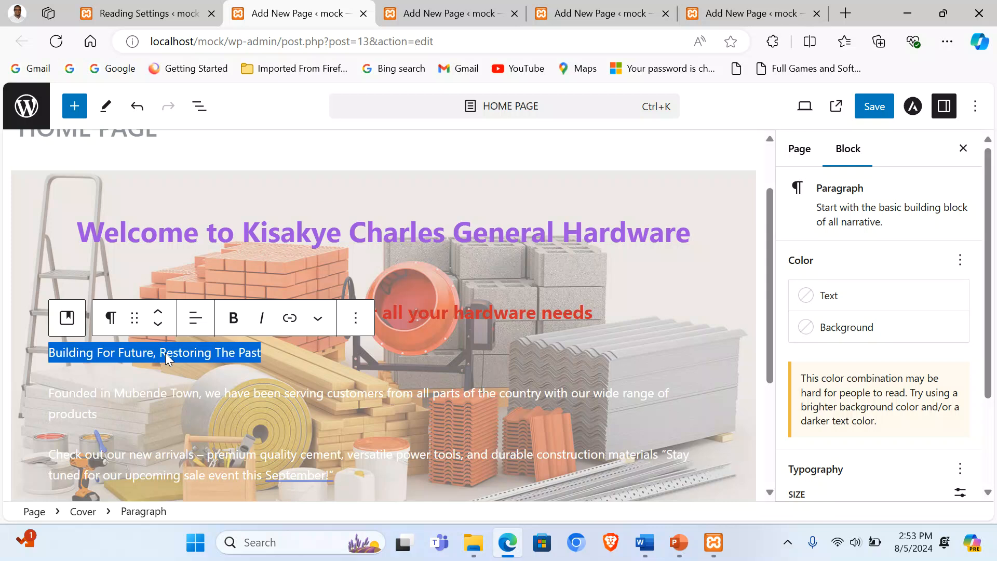
pyautogui.click(233, 317)
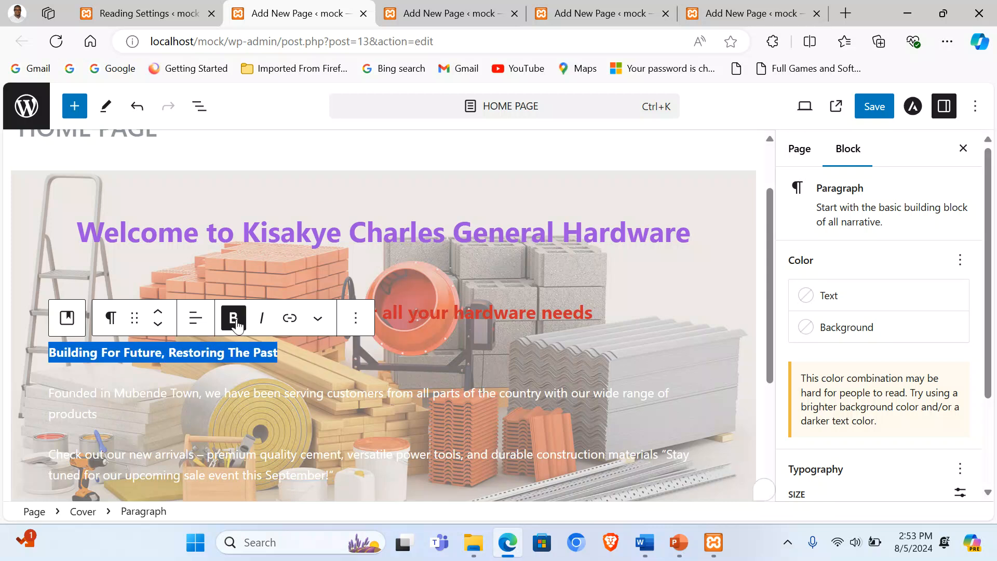
pyautogui.click(261, 318)
pyautogui.click(197, 321)
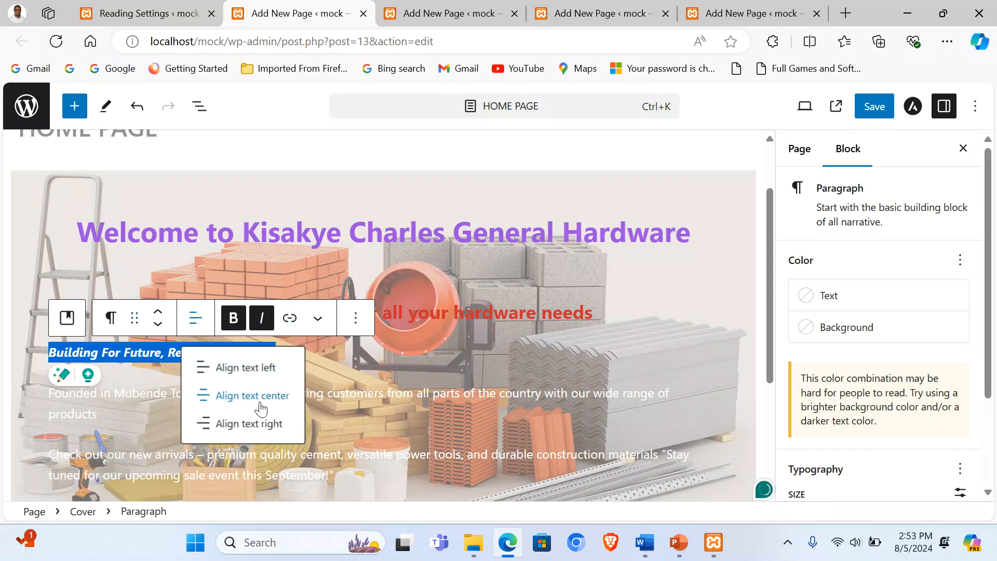
pyautogui.click(241, 395)
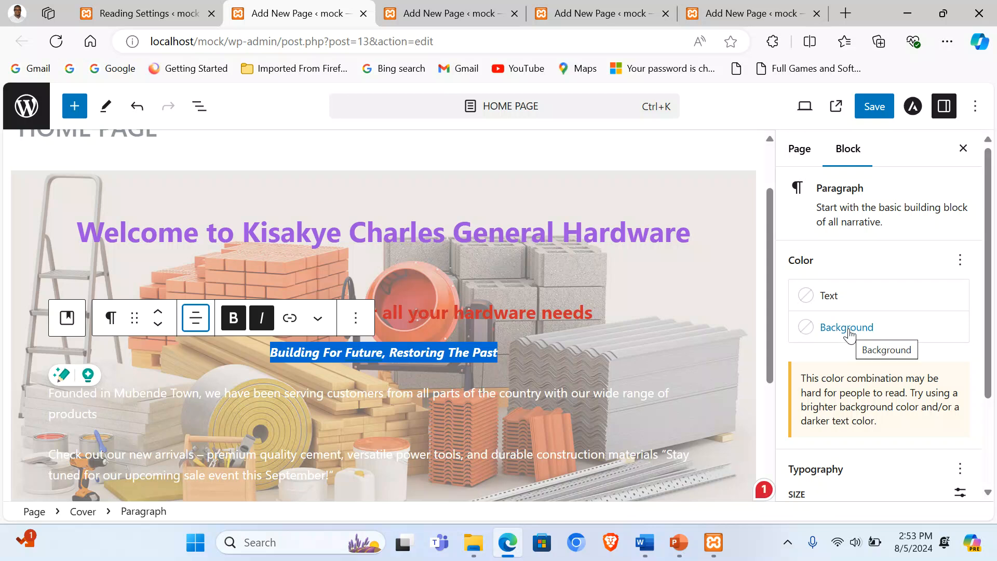
pyautogui.click(832, 298)
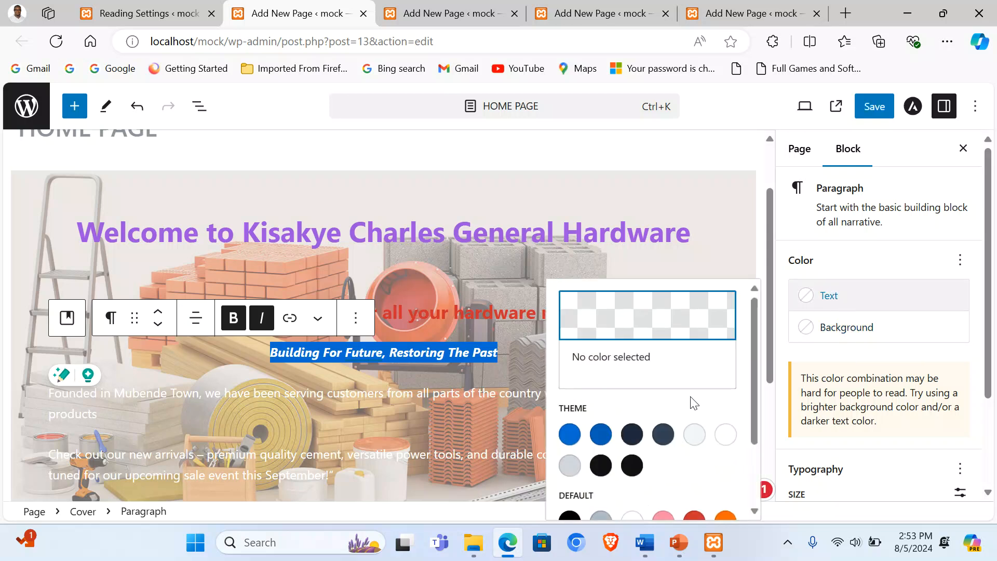
pyautogui.scroll(-2, 698, 431)
pyautogui.click(724, 461)
pyautogui.click(391, 353)
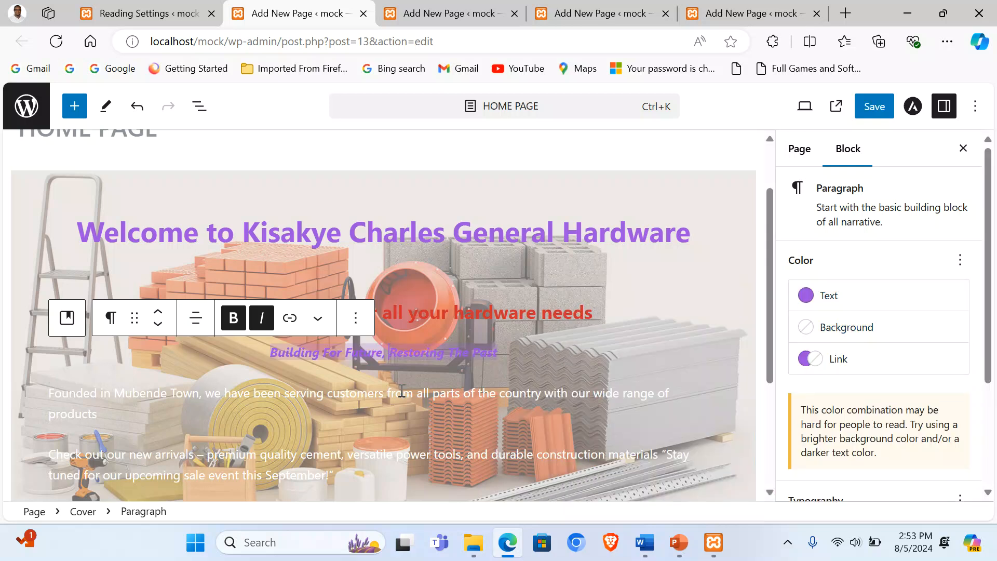
pyautogui.tripleClick(159, 392)
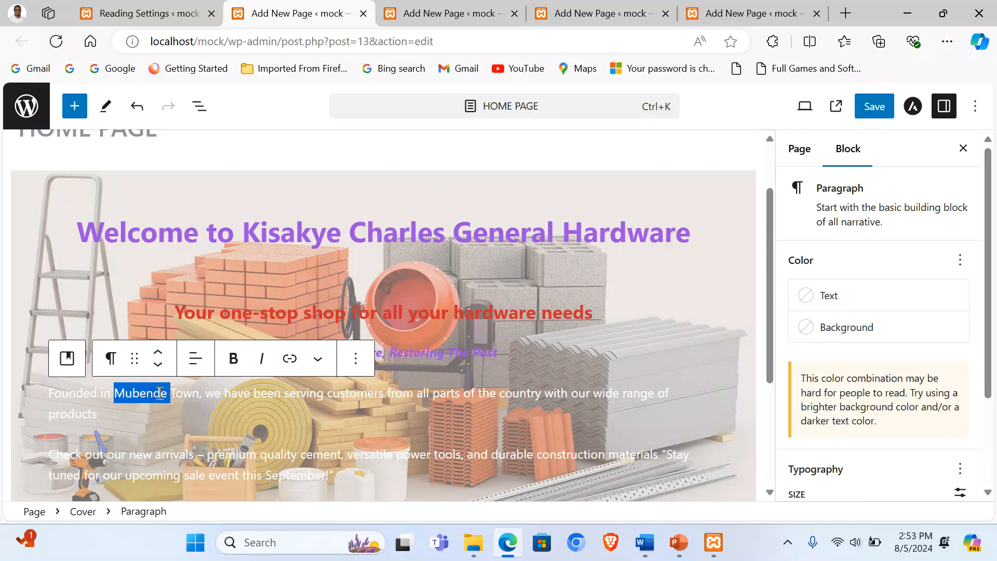
pyautogui.click(195, 358)
pyautogui.click(263, 435)
pyautogui.scroll(-3, 281, 370)
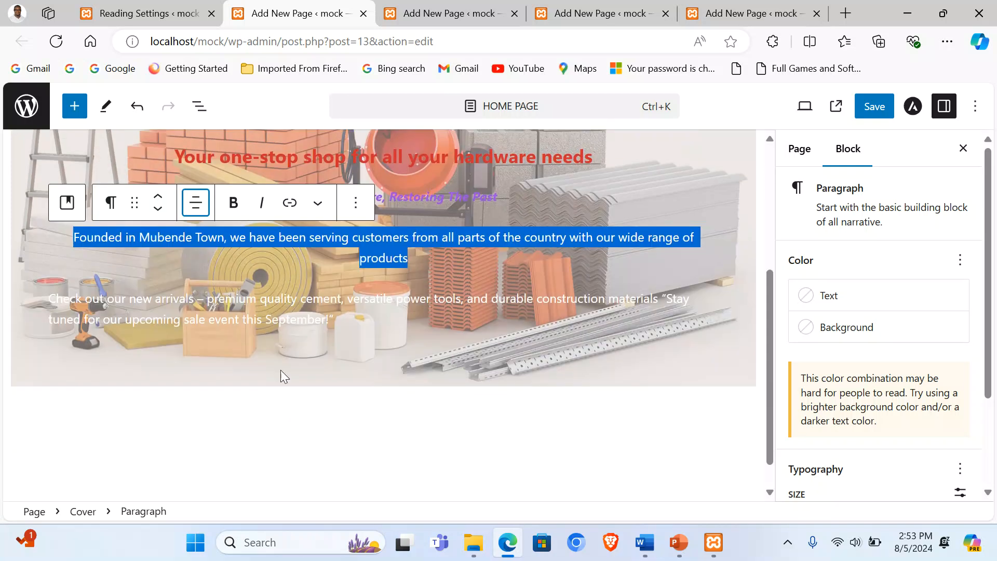
pyautogui.tripleClick(284, 301)
pyautogui.click(200, 271)
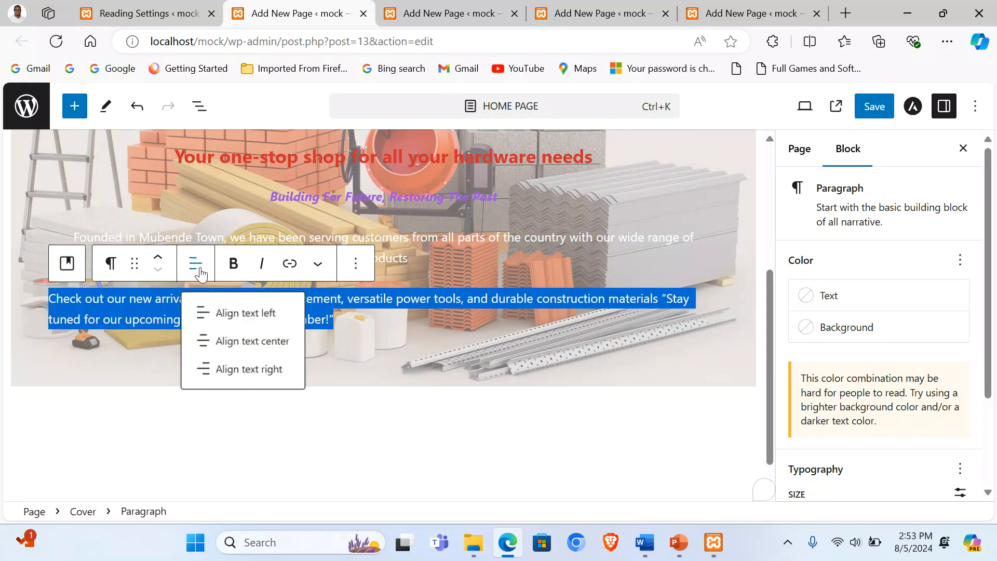
pyautogui.click(249, 340)
pyautogui.click(393, 319)
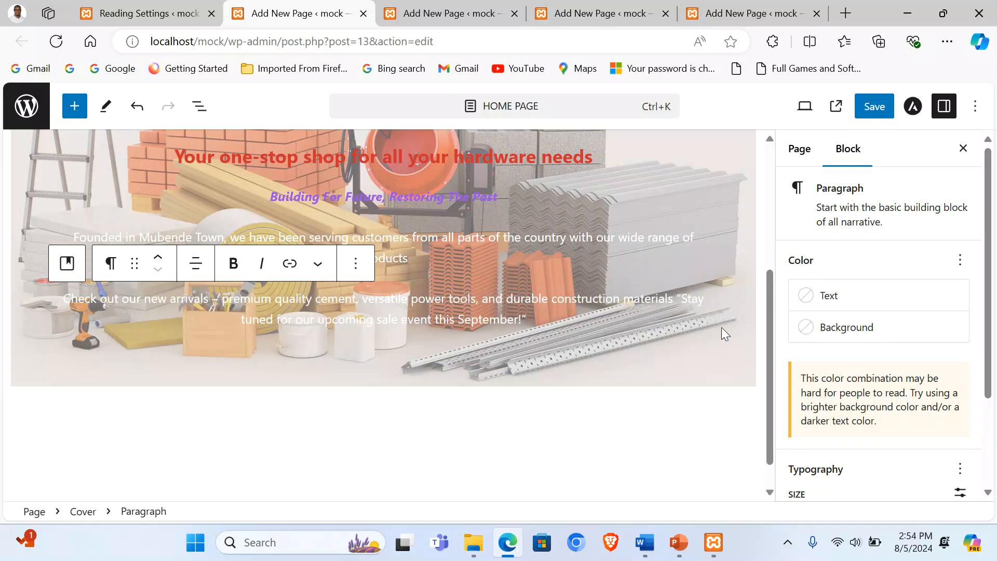
pyautogui.press('Return')
pyautogui.tripleClick(374, 302)
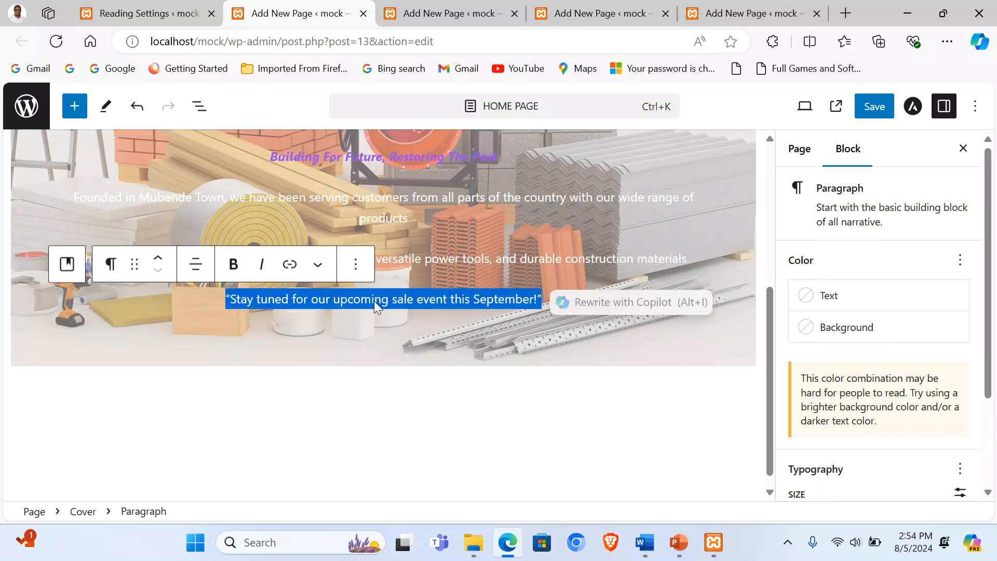
pyautogui.click(233, 264)
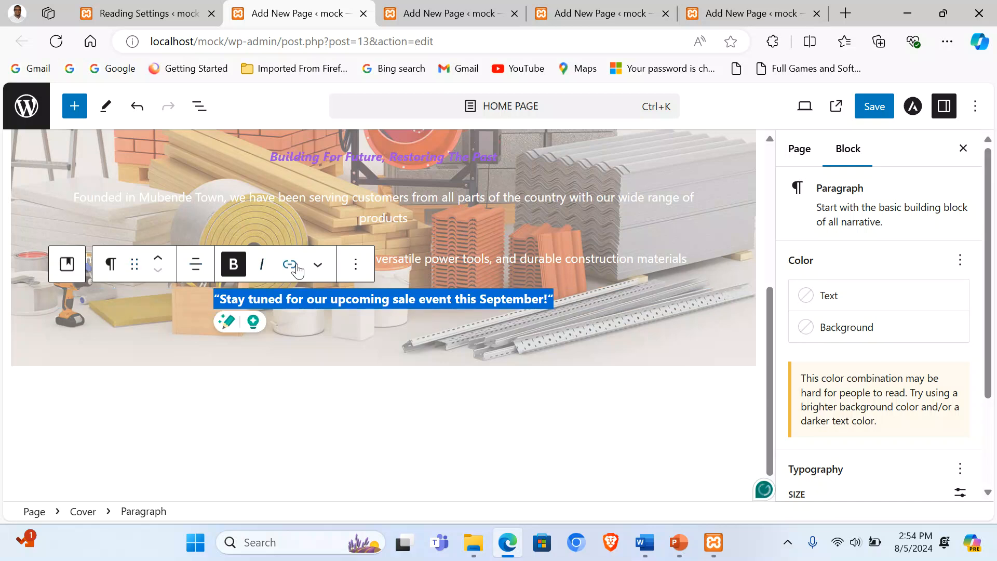
pyautogui.click(262, 266)
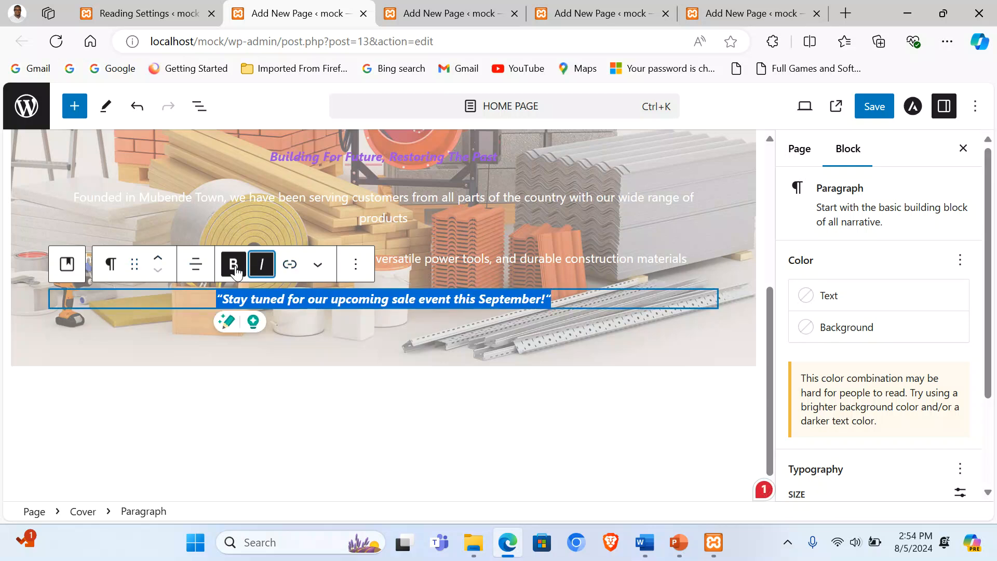
pyautogui.click(111, 263)
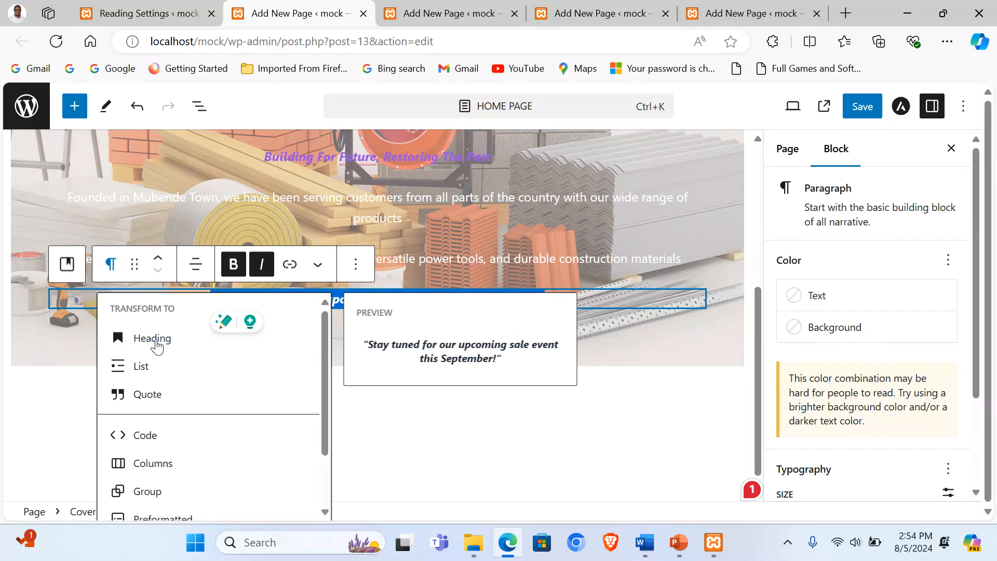
pyautogui.click(153, 339)
pyautogui.click(224, 263)
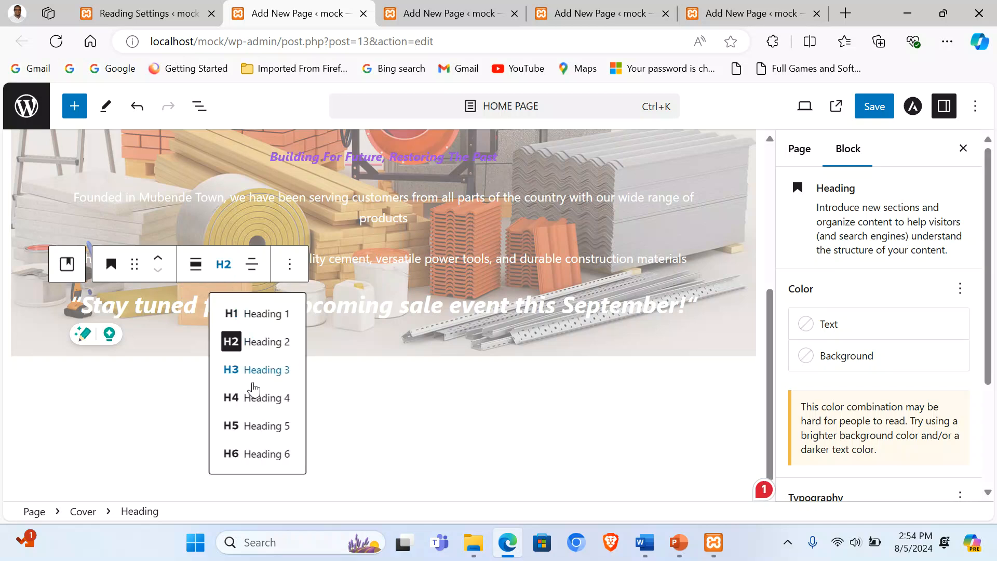
pyautogui.click(265, 398)
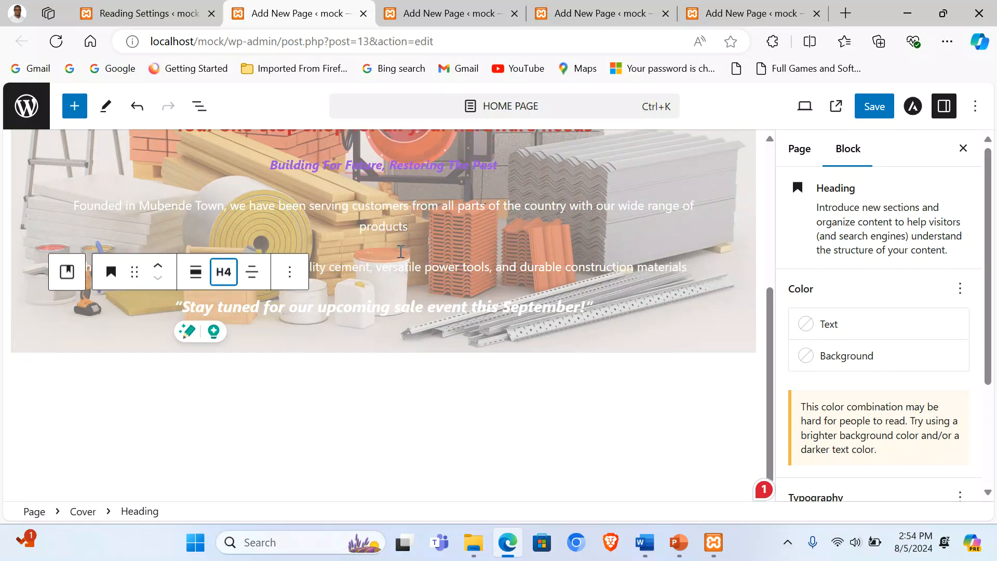
pyautogui.scroll(5, 442, 269)
pyautogui.scroll(-5, 478, 292)
pyautogui.scroll(4, 478, 296)
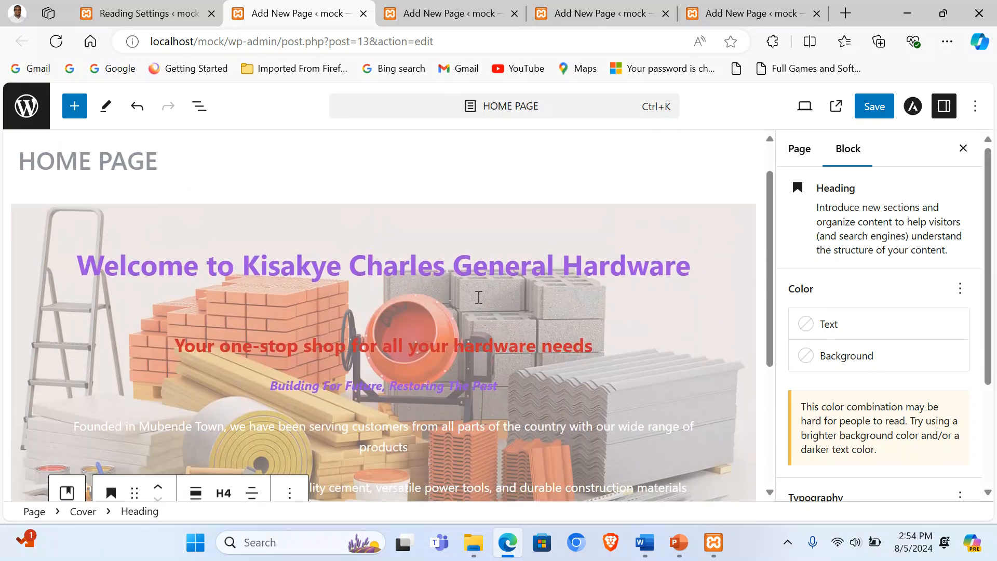
pyautogui.scroll(-5, 479, 297)
pyautogui.scroll(5, 478, 296)
pyautogui.click(676, 238)
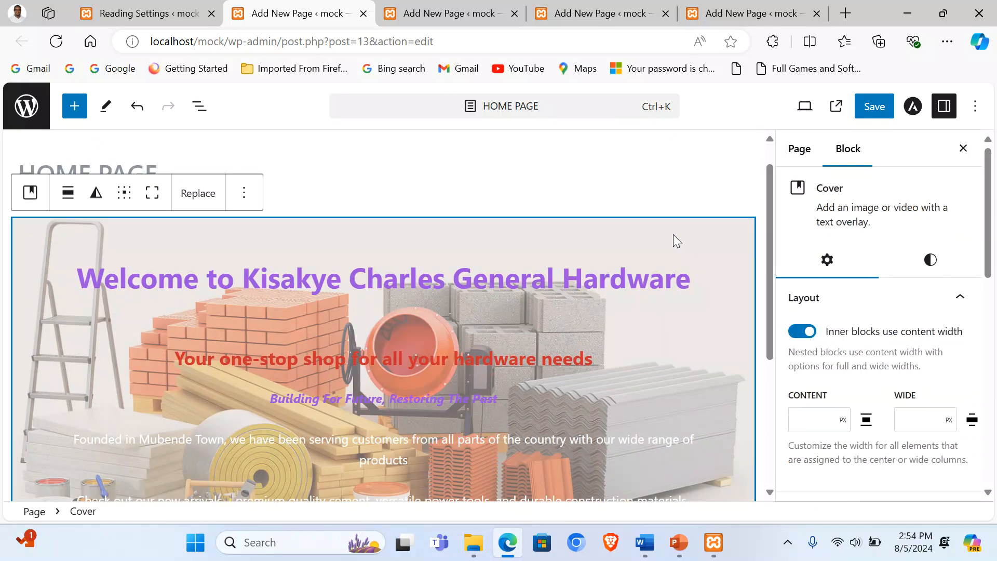
# Step: Set the cover block's alignment to wide width
pyautogui.click(67, 192)
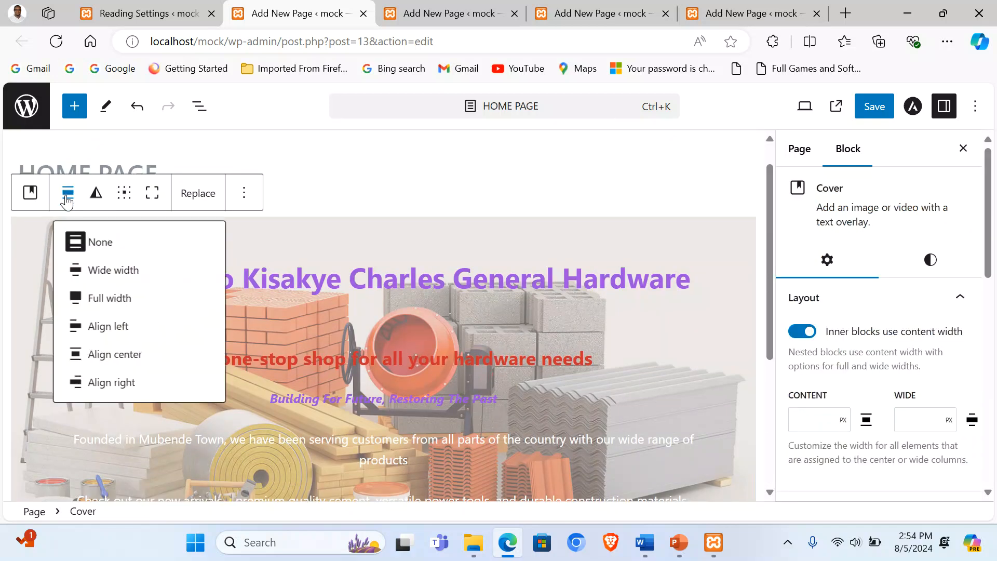
pyautogui.click(113, 271)
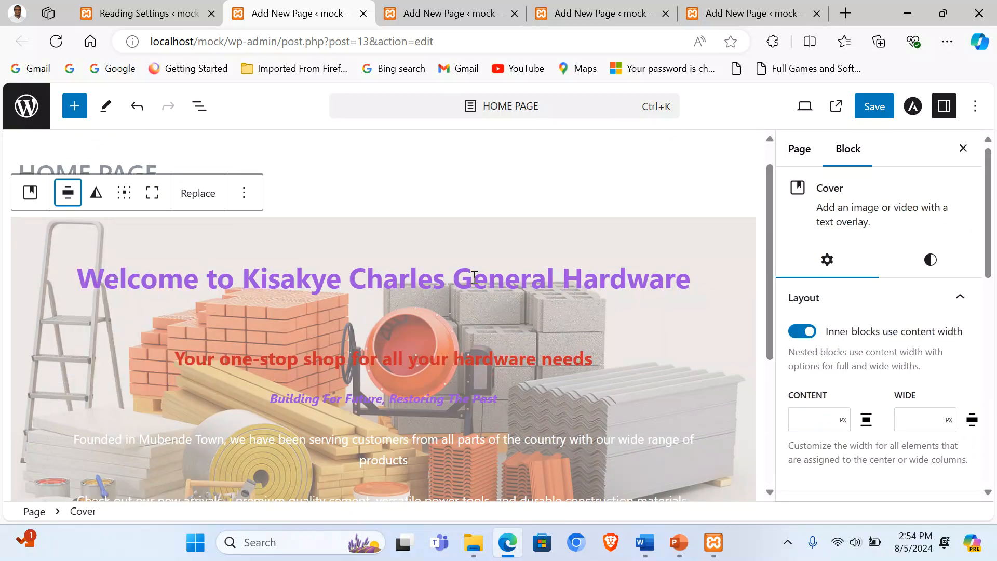
pyautogui.scroll(-4, 680, 349)
pyautogui.scroll(1, 682, 352)
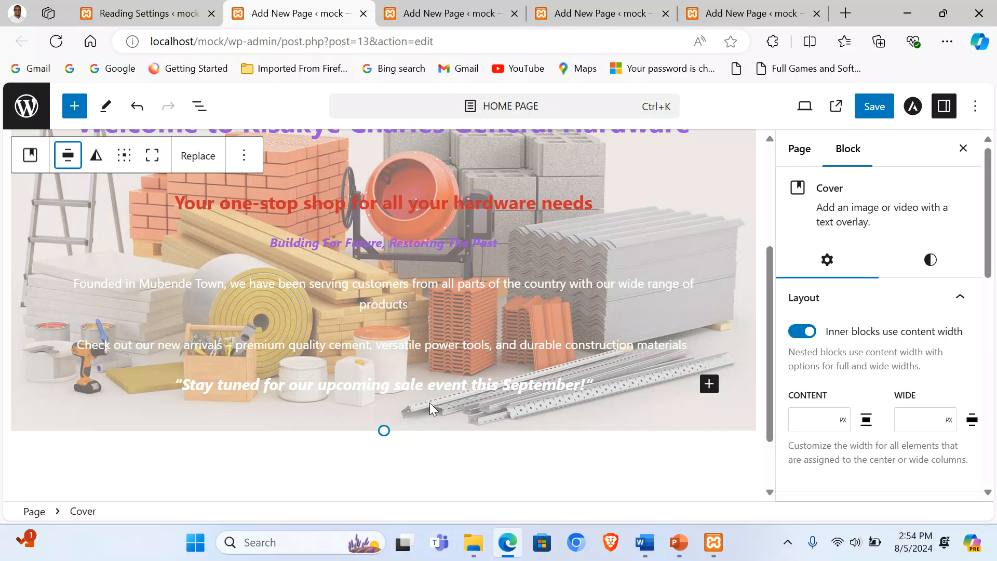
# Step: Color the September sale quote text vivid cyan blue and save the page
pyautogui.tripleClick(400, 385)
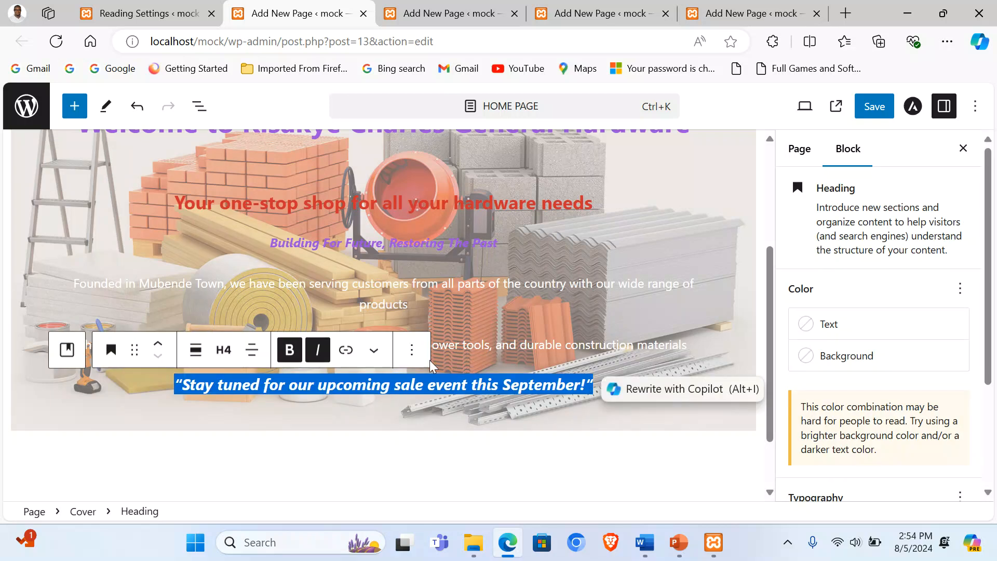
pyautogui.click(834, 326)
pyautogui.scroll(-2, 710, 313)
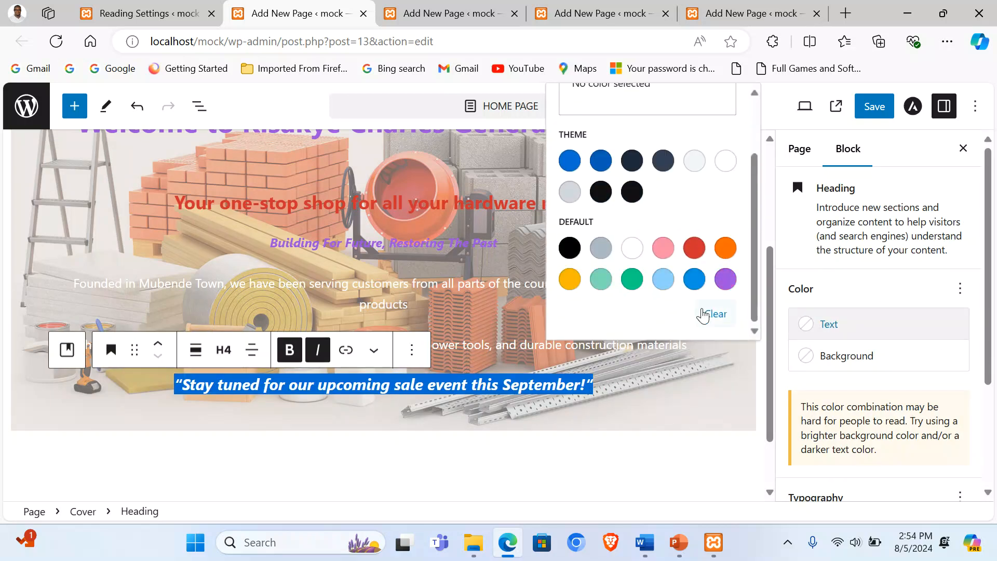
pyautogui.click(694, 248)
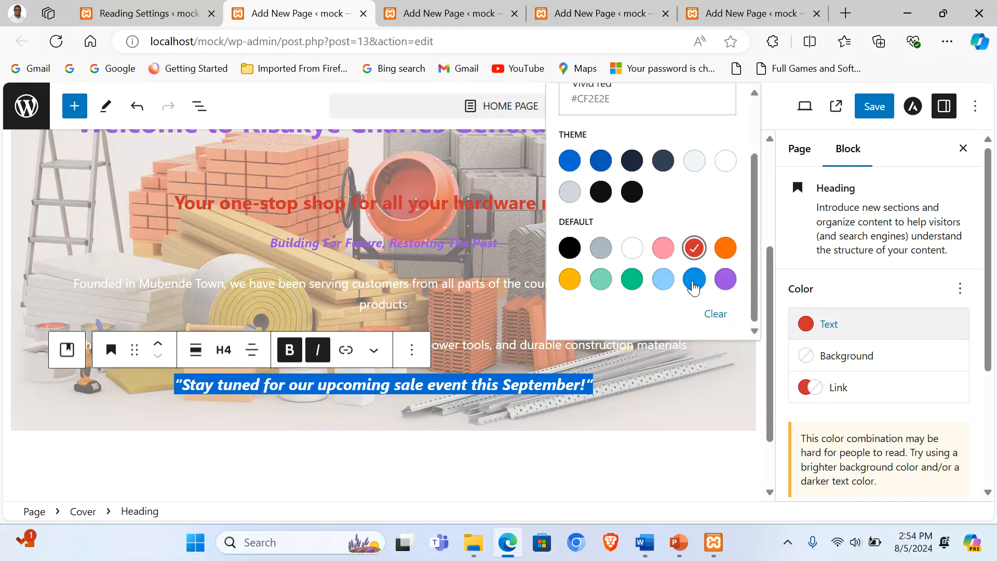
pyautogui.click(694, 280)
pyautogui.click(618, 409)
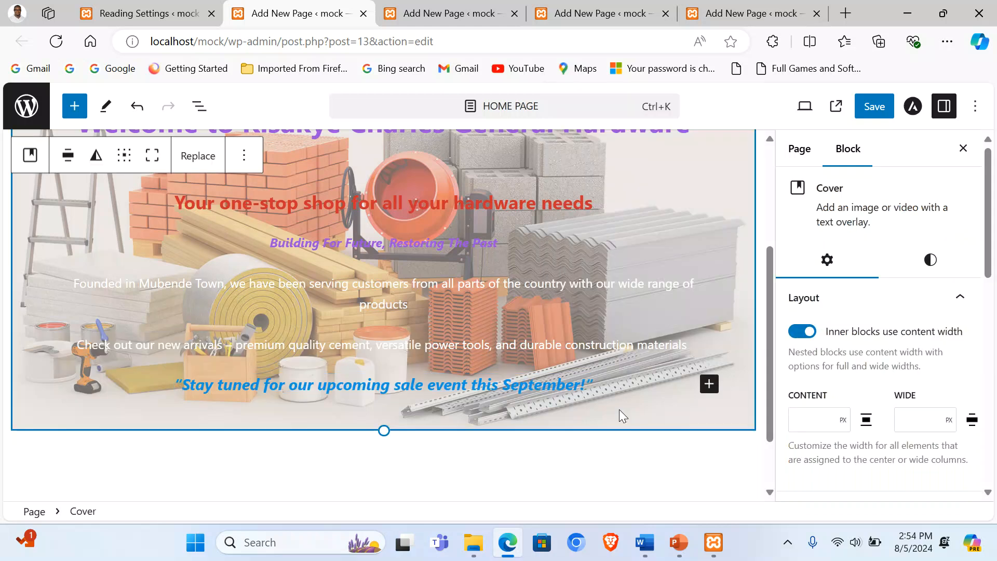
pyautogui.moveTo(589, 364)
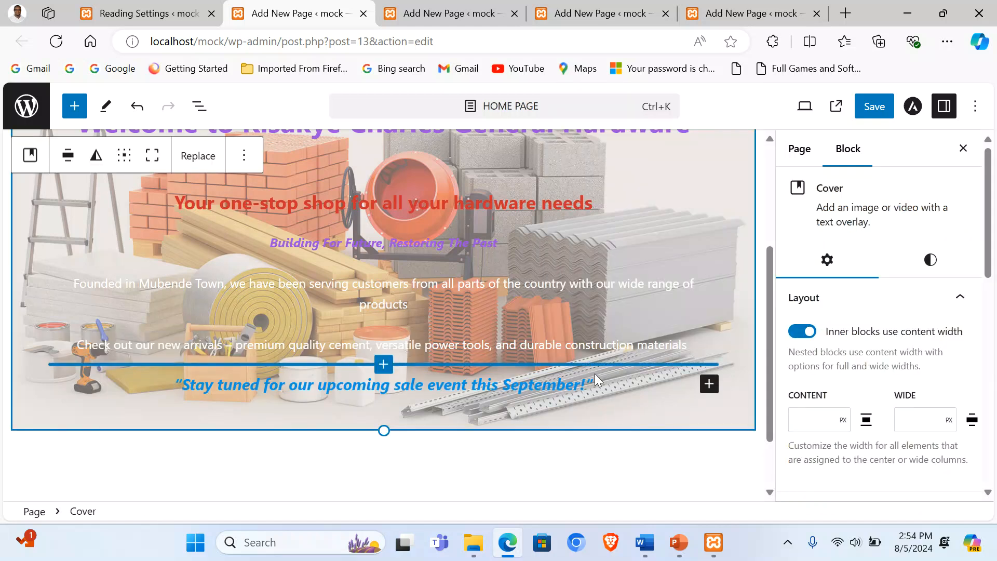
pyautogui.click(870, 109)
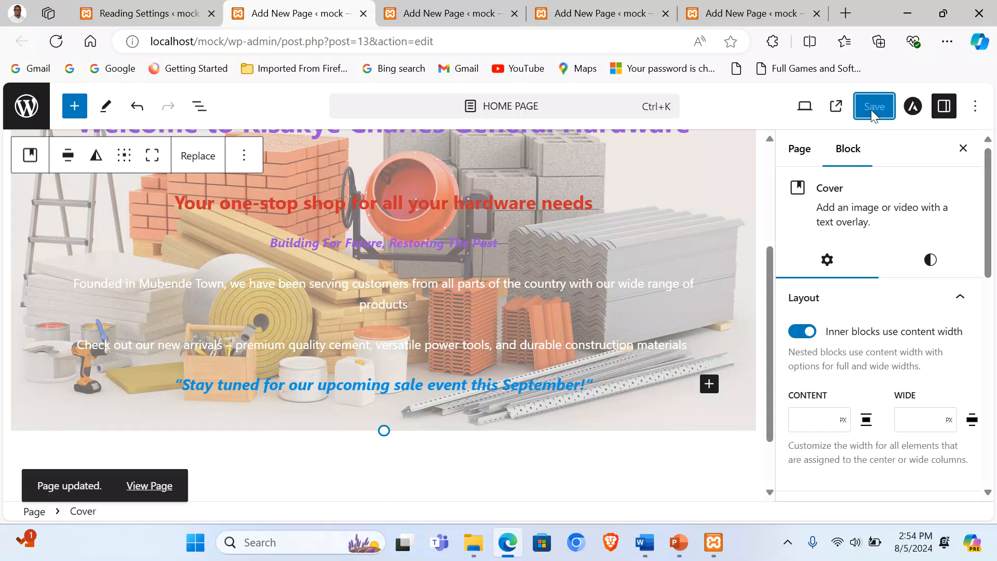
pyautogui.click(845, 13)
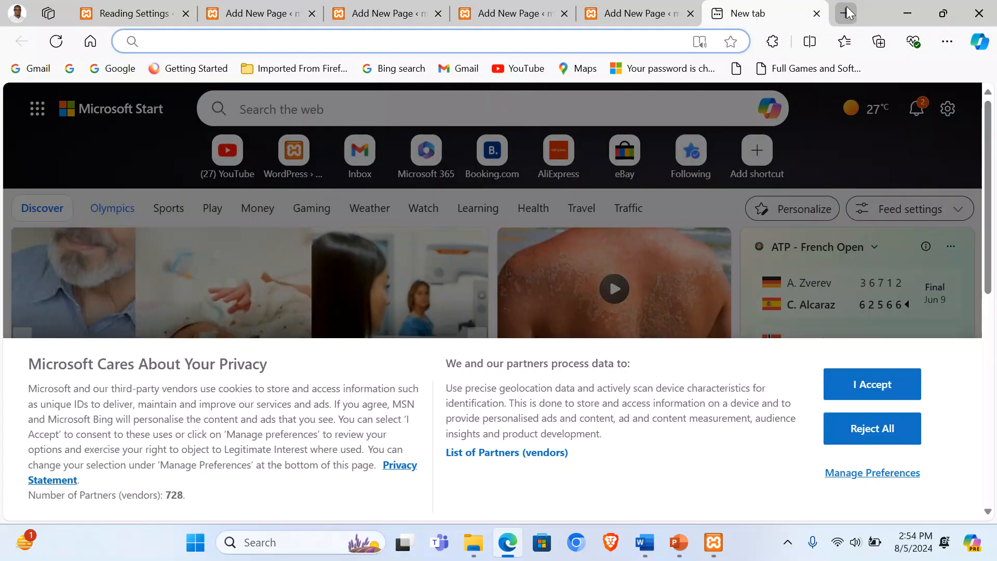
# Step: Load the live site at localhost/mock in the new tab
pyautogui.write('LOCA')
pyautogui.press('Right')
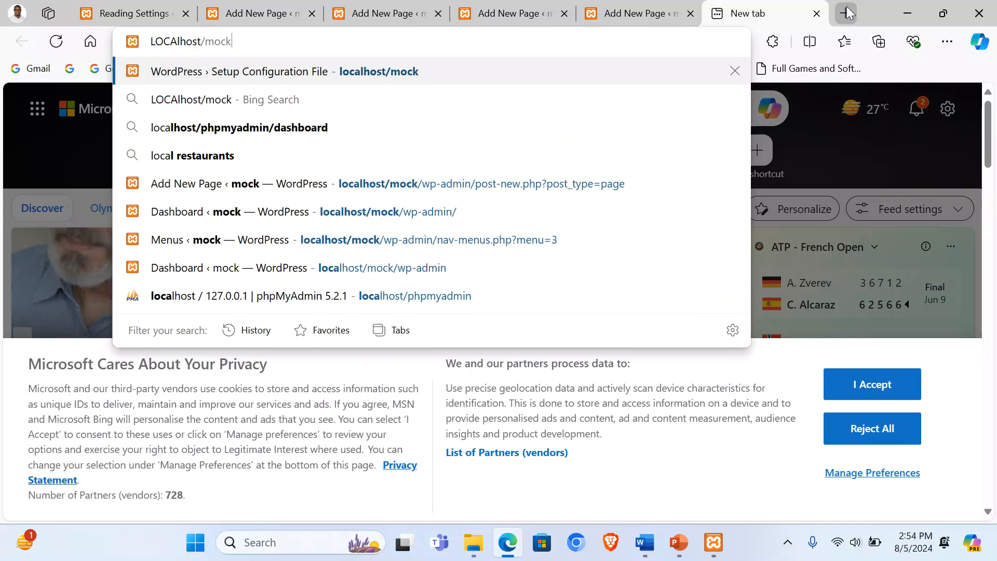
pyautogui.press('Return')
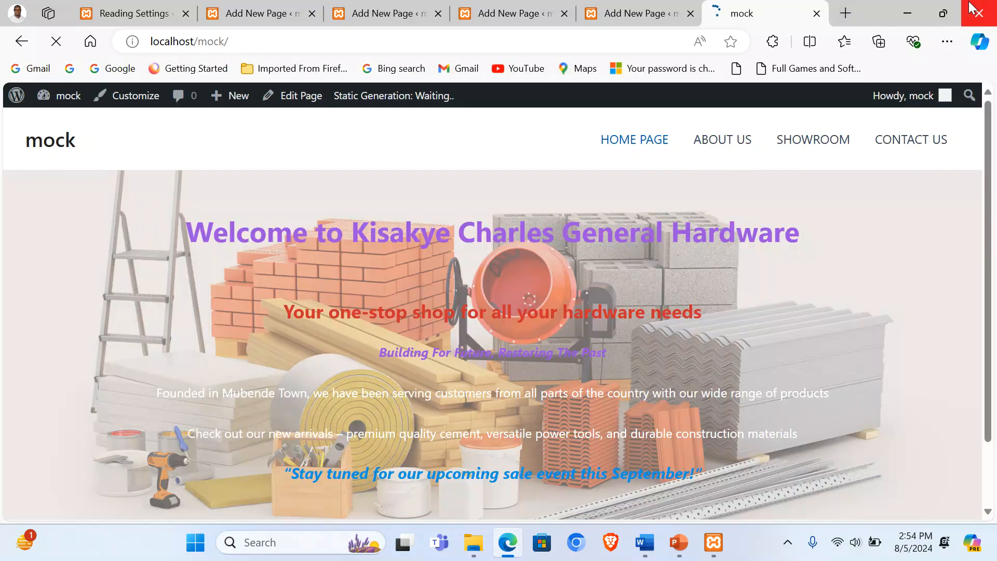
pyautogui.scroll(-3, 740, 294)
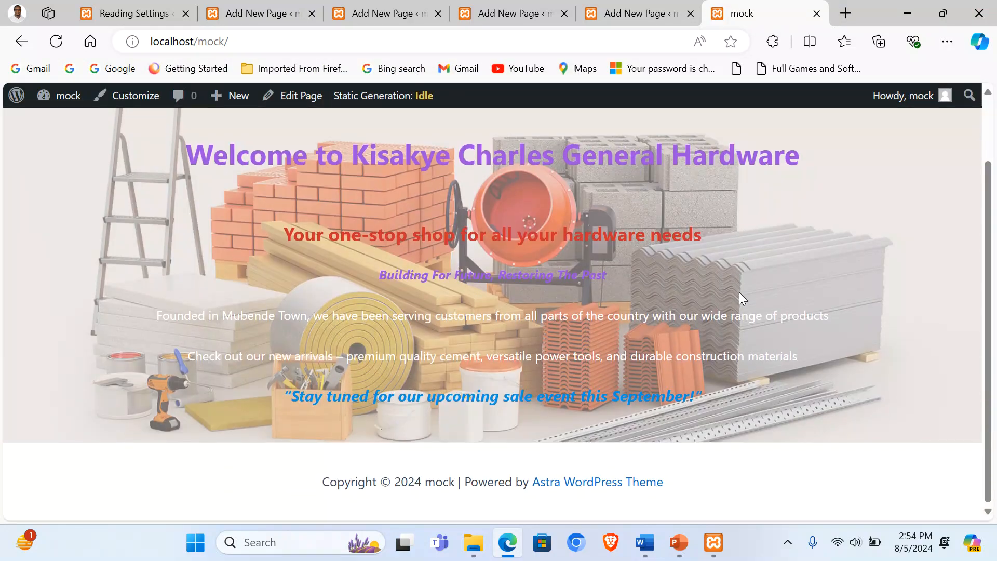
pyautogui.scroll(3, 740, 294)
pyautogui.scroll(-3, 739, 292)
pyautogui.scroll(3, 739, 292)
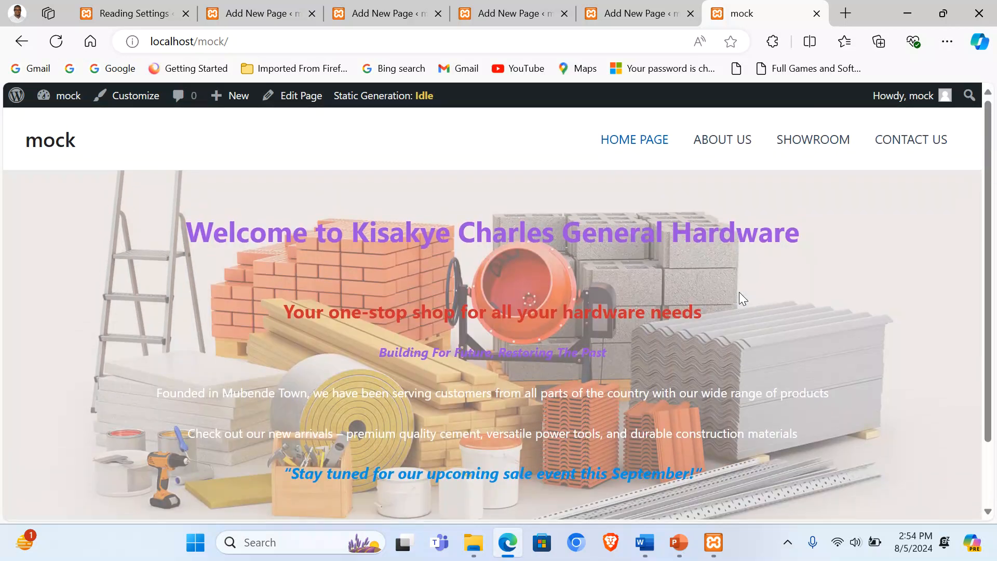
# Step: Browse the ABOUT US and SHOWROOM pages, then review the HOME PAGE with its hardware cover
pyautogui.click(720, 148)
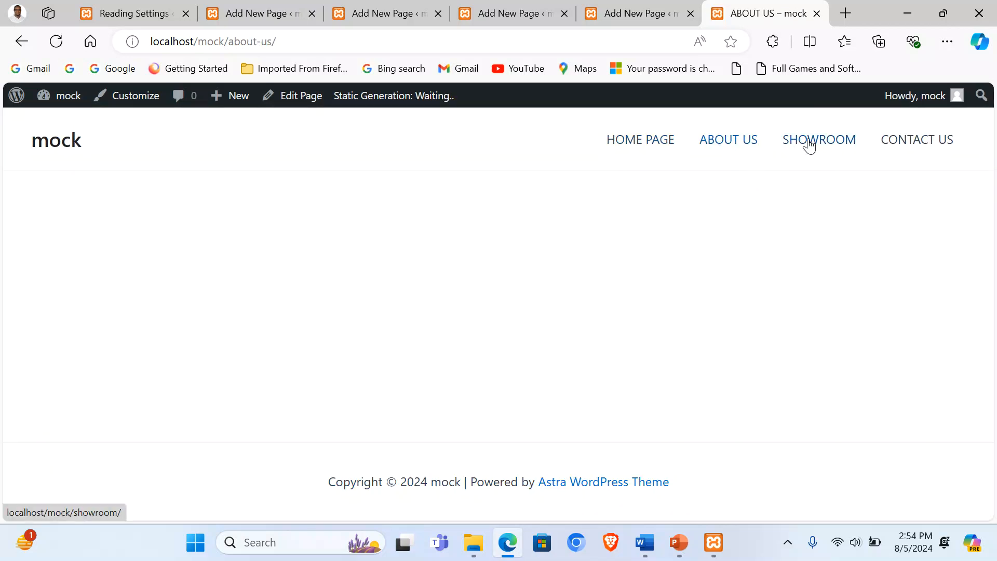
pyautogui.click(808, 143)
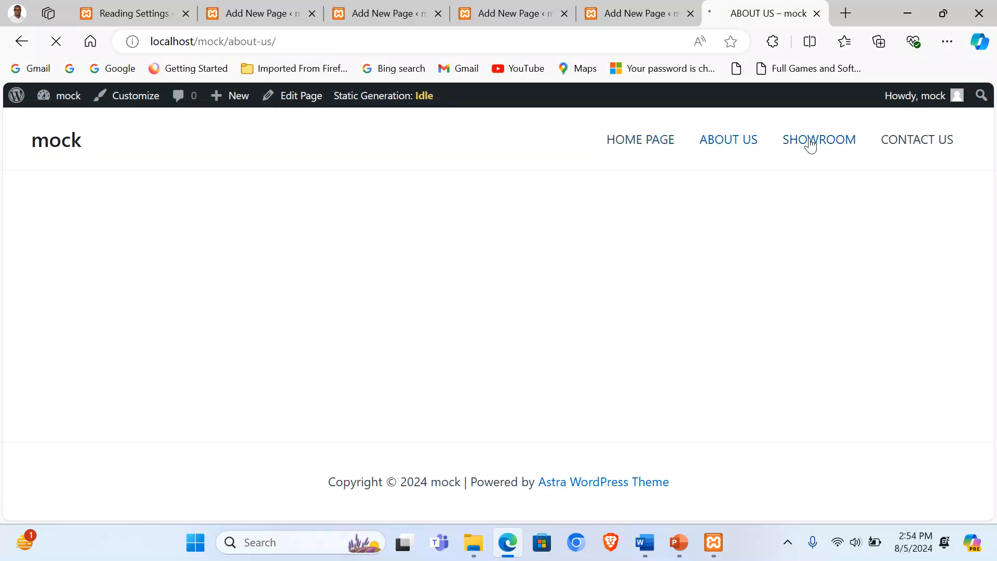
pyautogui.click(647, 139)
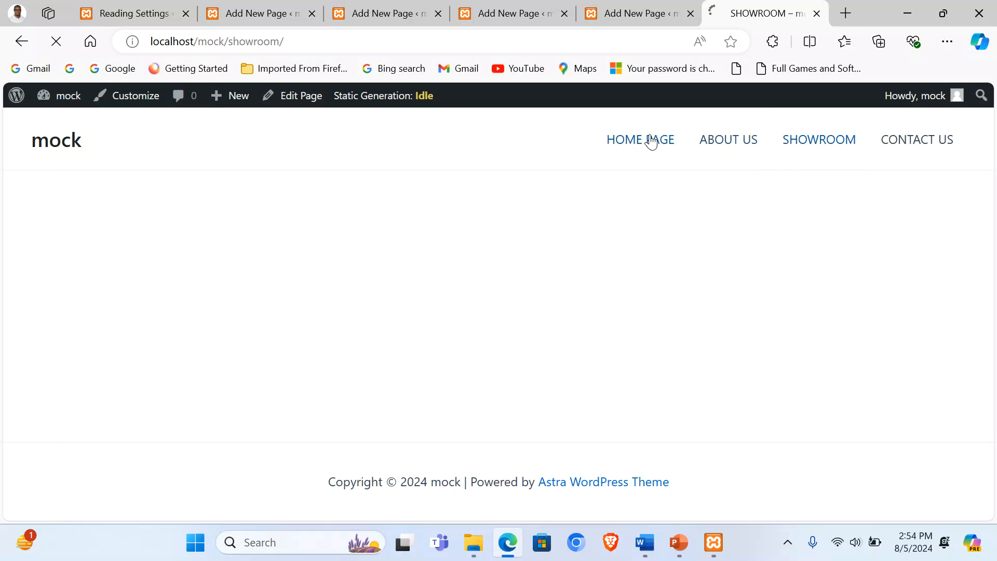
pyautogui.scroll(-2, 571, 249)
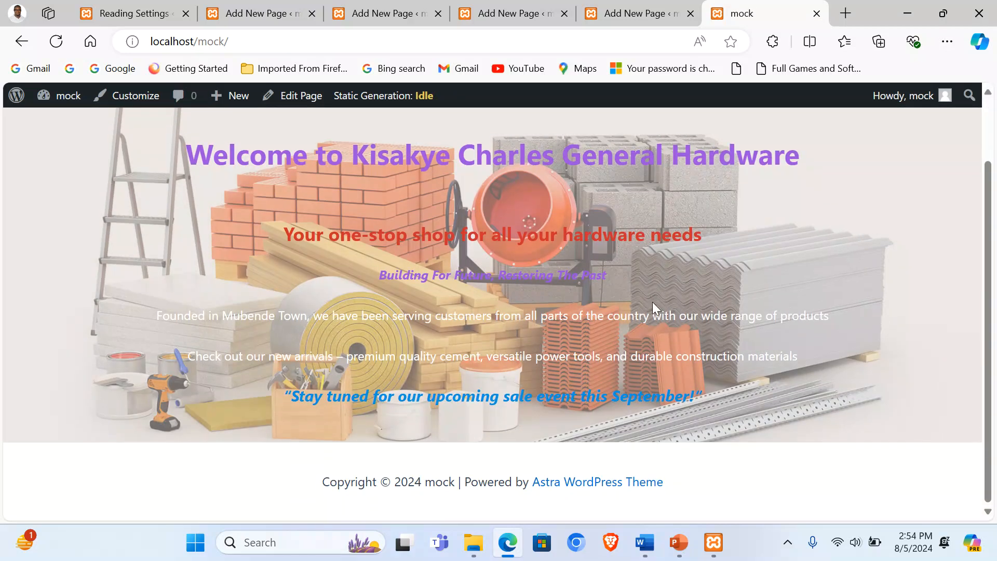
pyautogui.scroll(2, 652, 301)
pyautogui.scroll(-2, 652, 302)
pyautogui.scroll(2, 652, 301)
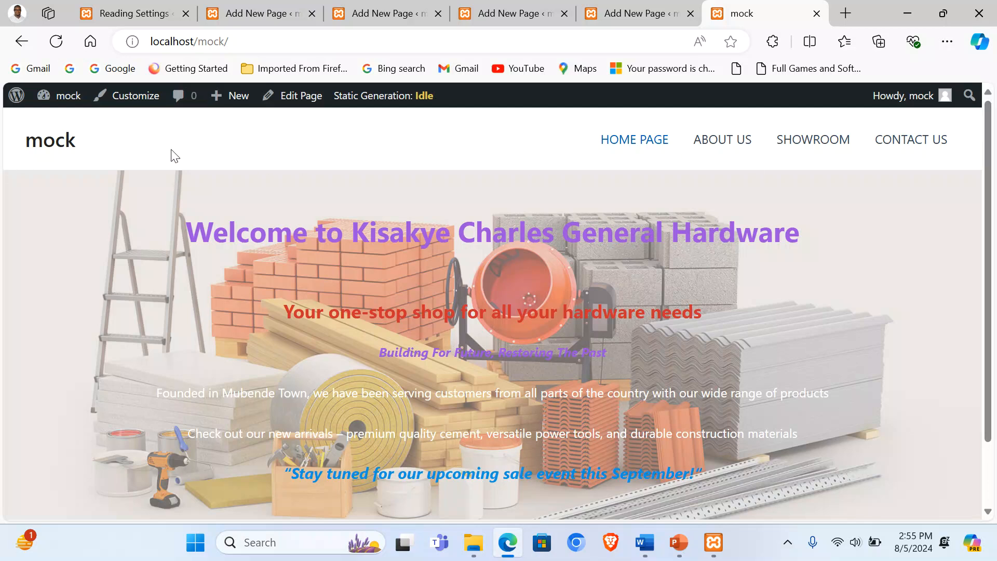
pyautogui.scroll(-2, 511, 150)
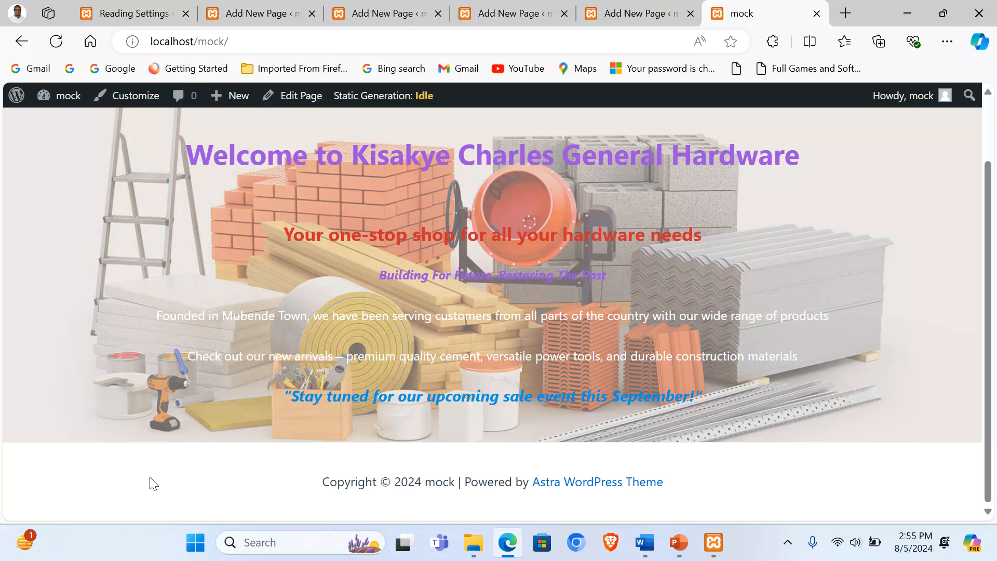
pyautogui.scroll(3, 866, 485)
# Step: In the Reading Settings tab, go to the Dashboard and choose Appearance > Customize
pyautogui.click(135, 14)
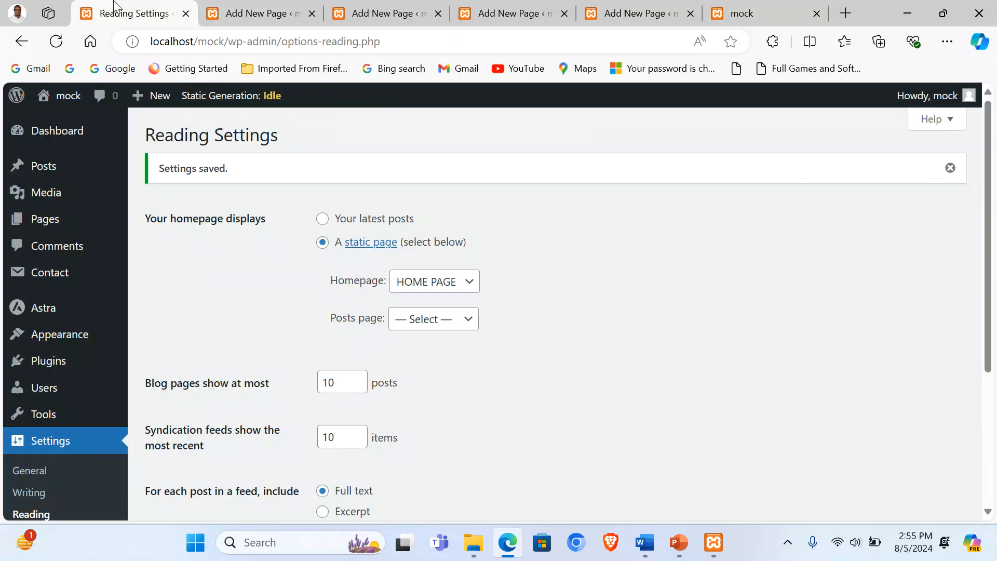
pyautogui.click(49, 132)
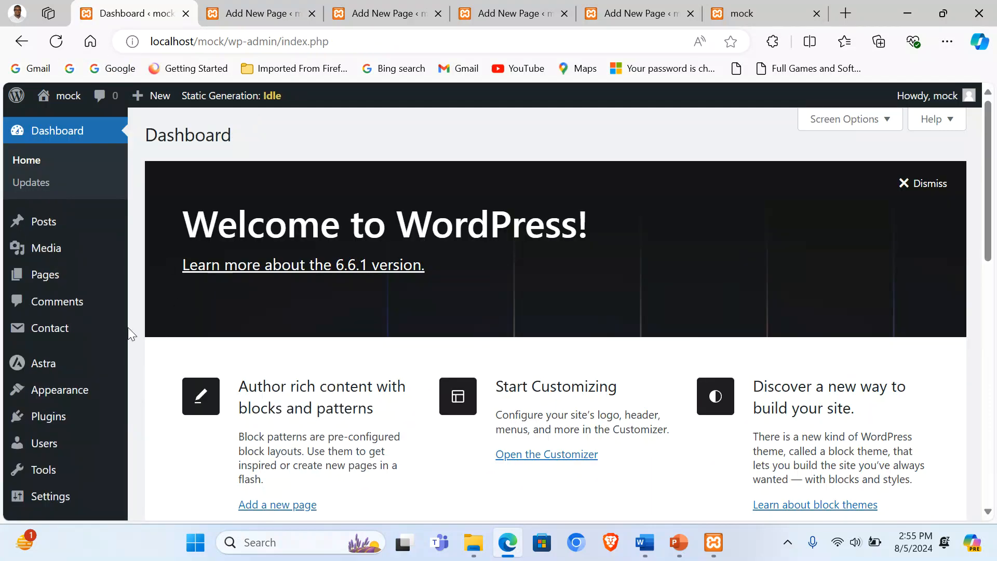
pyautogui.moveTo(56, 402)
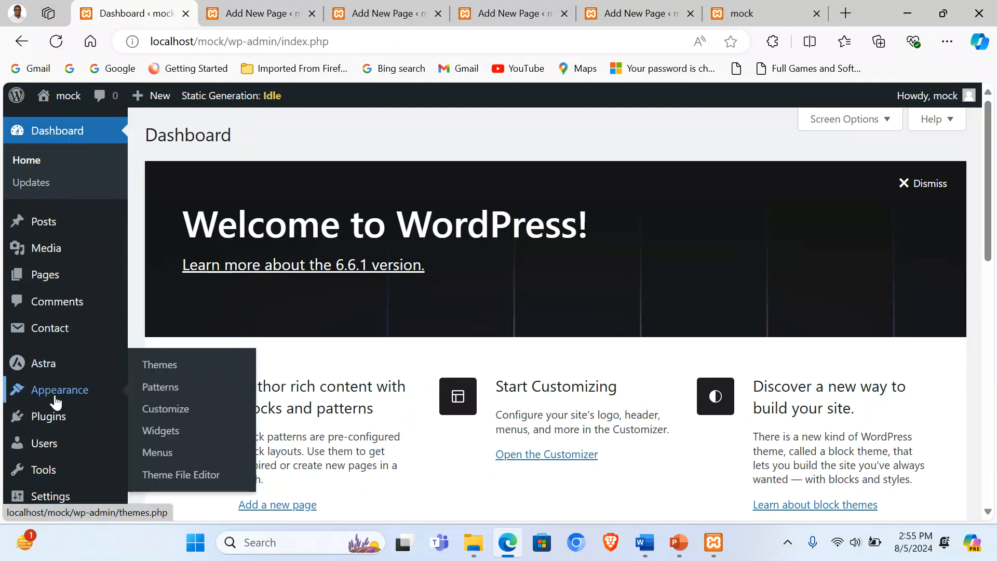
pyautogui.click(175, 413)
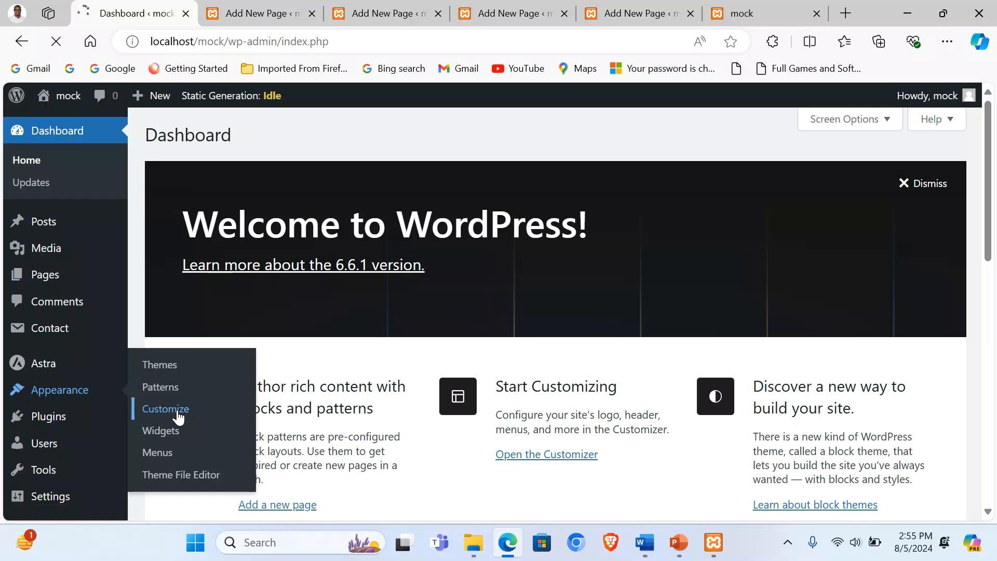
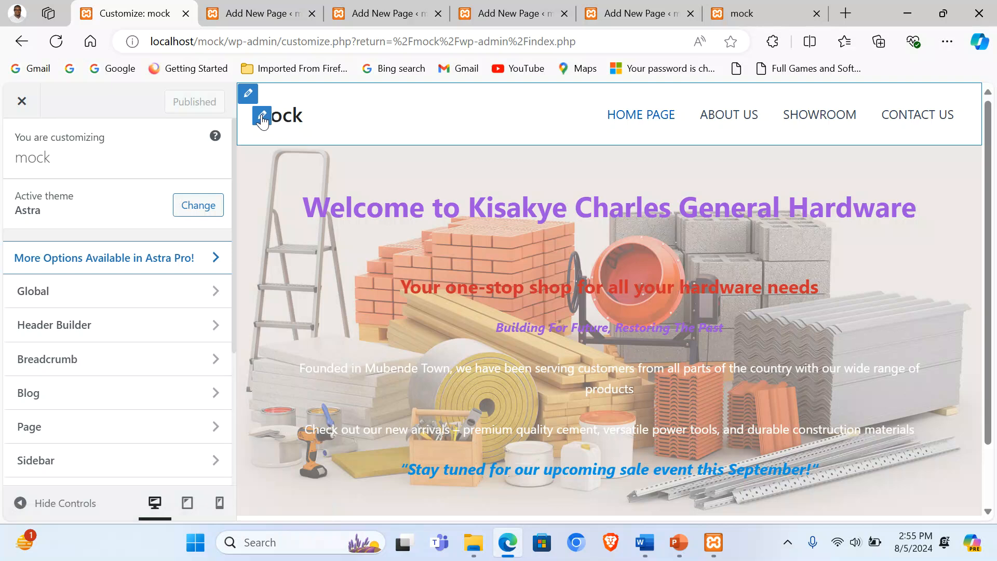
# Step: Replace the Site Title with 'Kisakye Charles General Hardware'
pyautogui.click(262, 116)
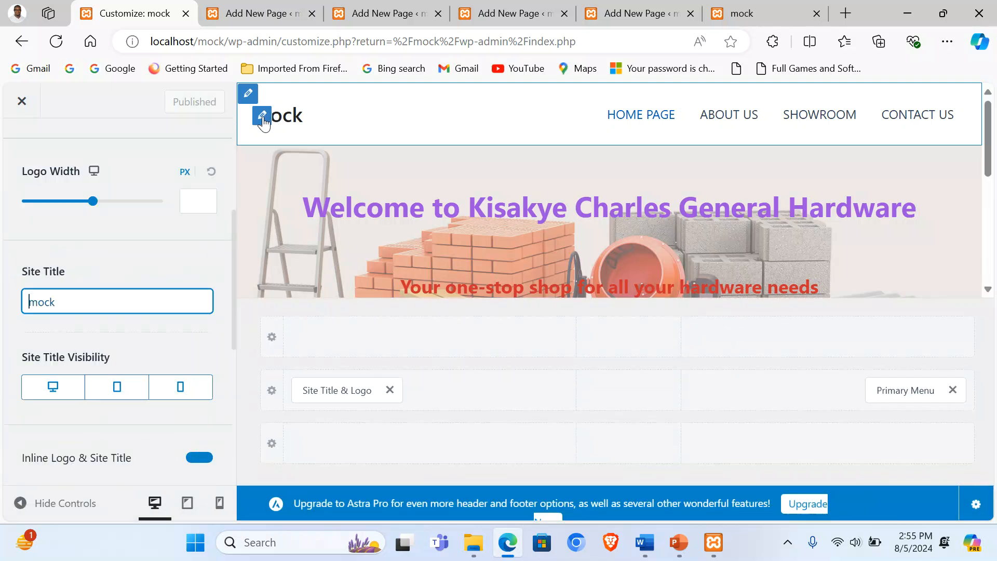
pyautogui.doubleClick(70, 302)
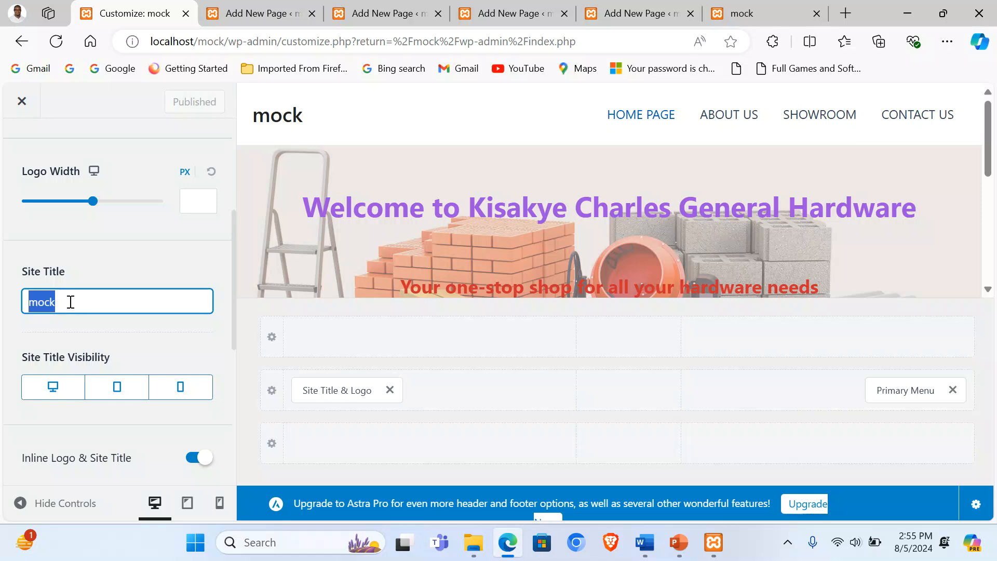
pyautogui.write('ky')
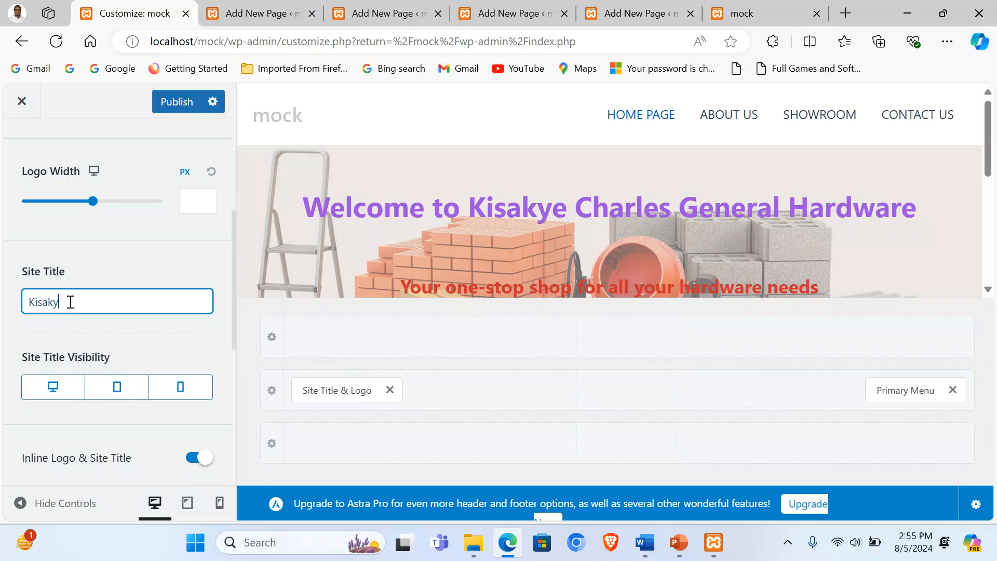
pyautogui.write('isakye Charles General Ha')
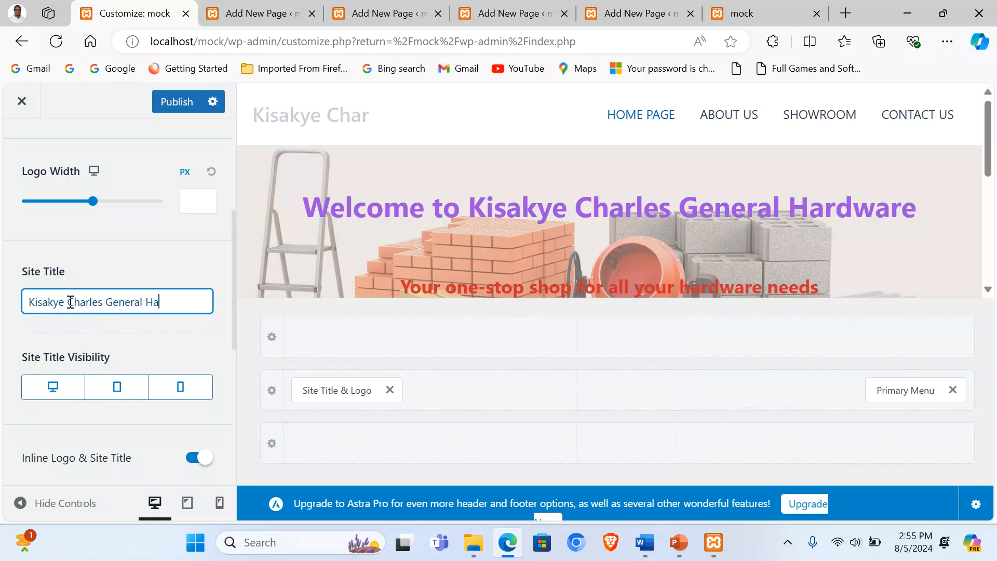
pyautogui.write('rdware')
# Step: Set the tagline to 'Building For Future, Restoring the Past'
pyautogui.scroll(-3, 115, 232)
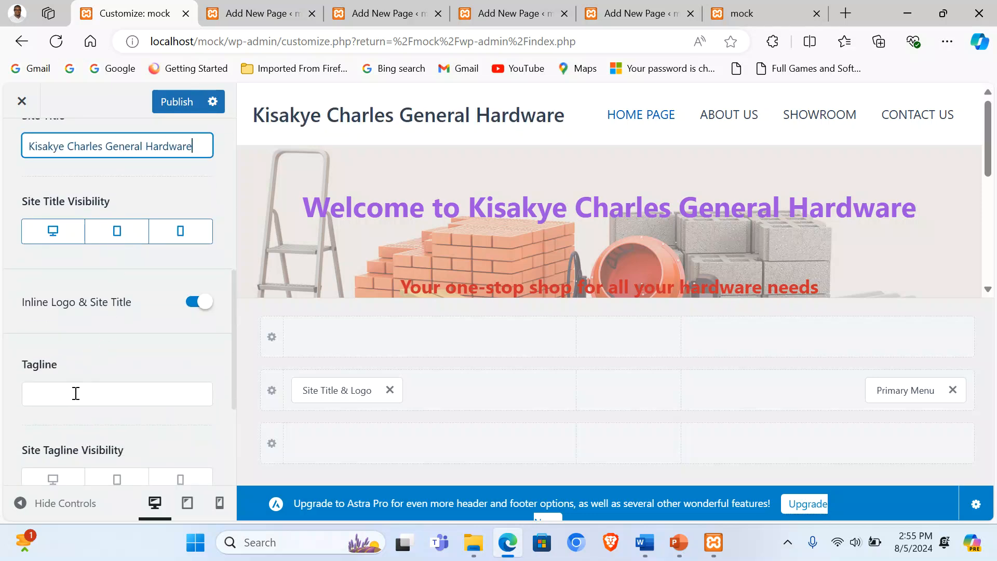
pyautogui.click(75, 394)
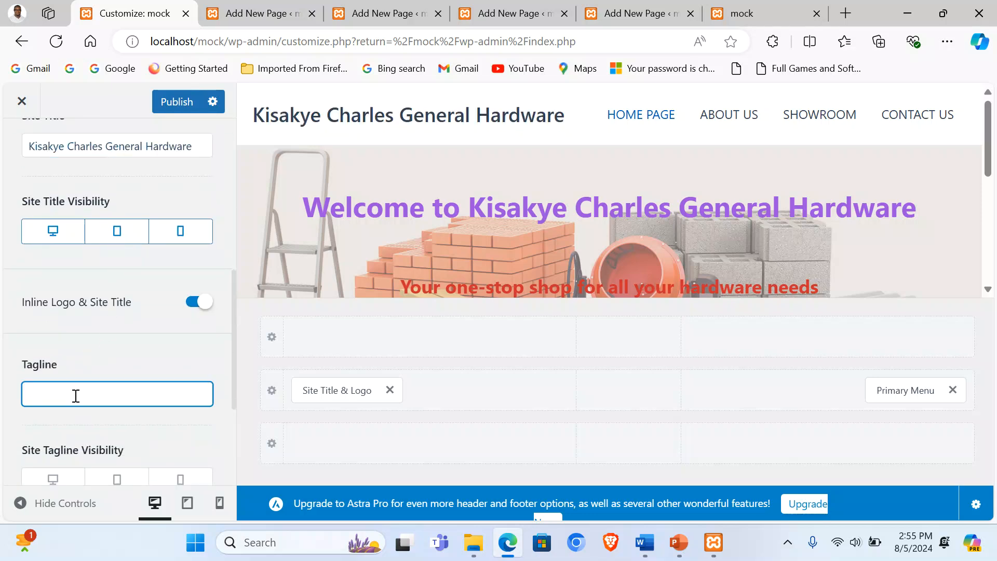
pyautogui.write('Building For Future, Restoring')
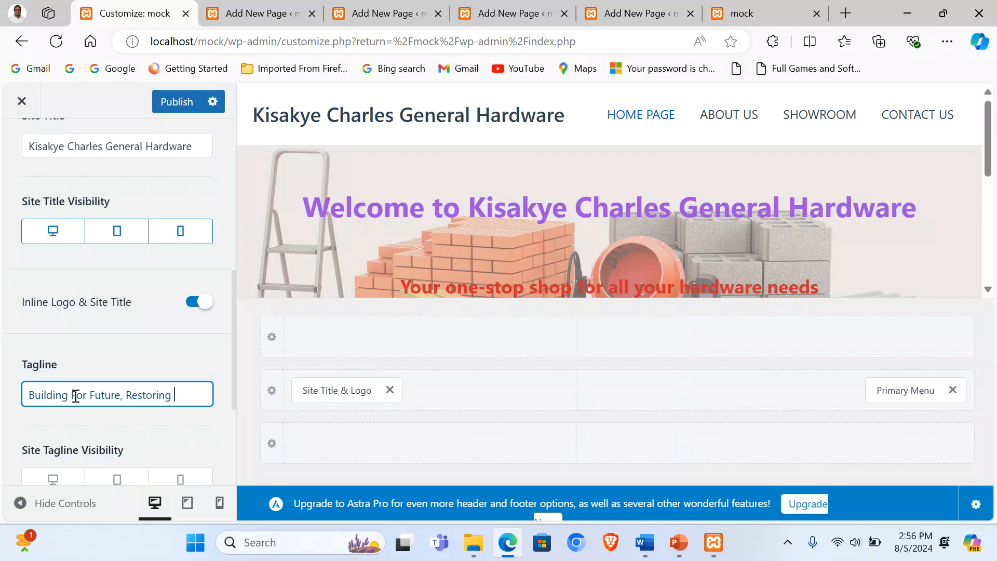
pyautogui.write('the Past')
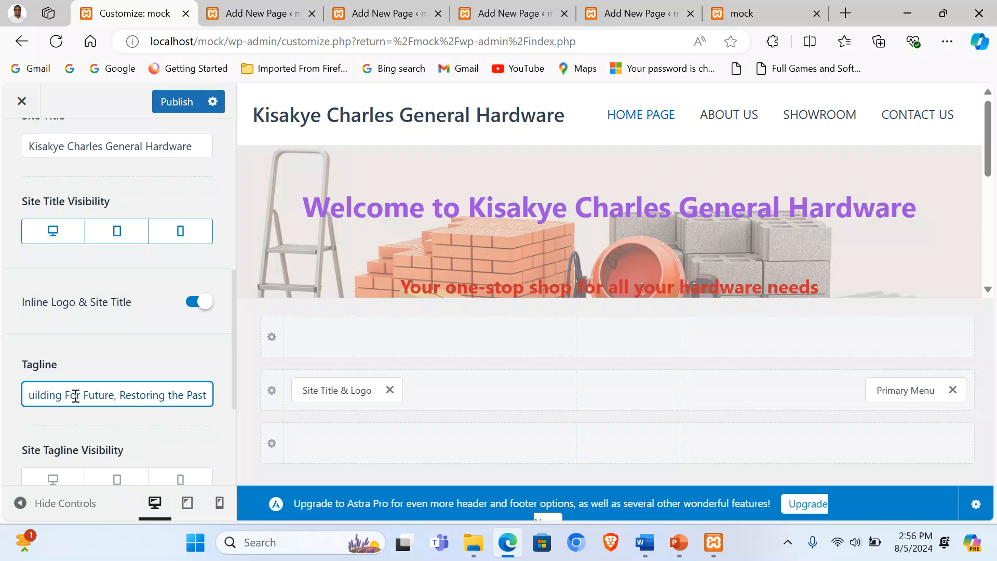
pyautogui.scroll(8, 115, 300)
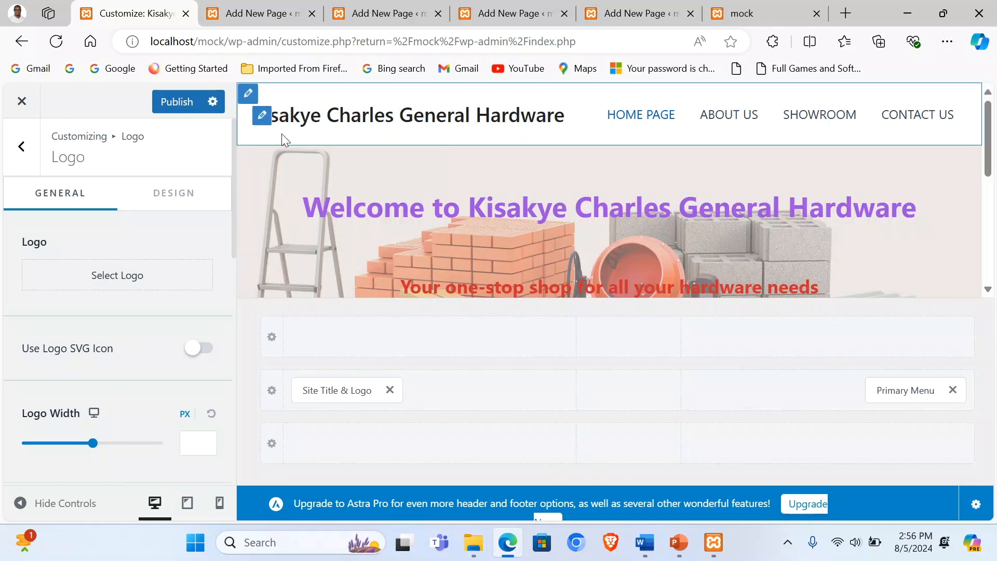
pyautogui.click(249, 98)
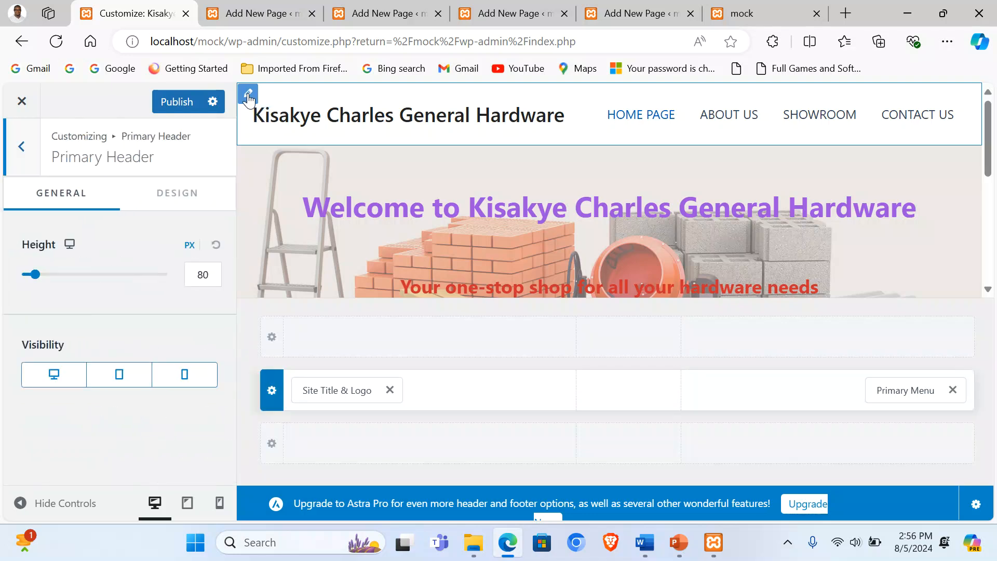
# Step: Set the primary header's design background colour to yellow
pyautogui.click(165, 195)
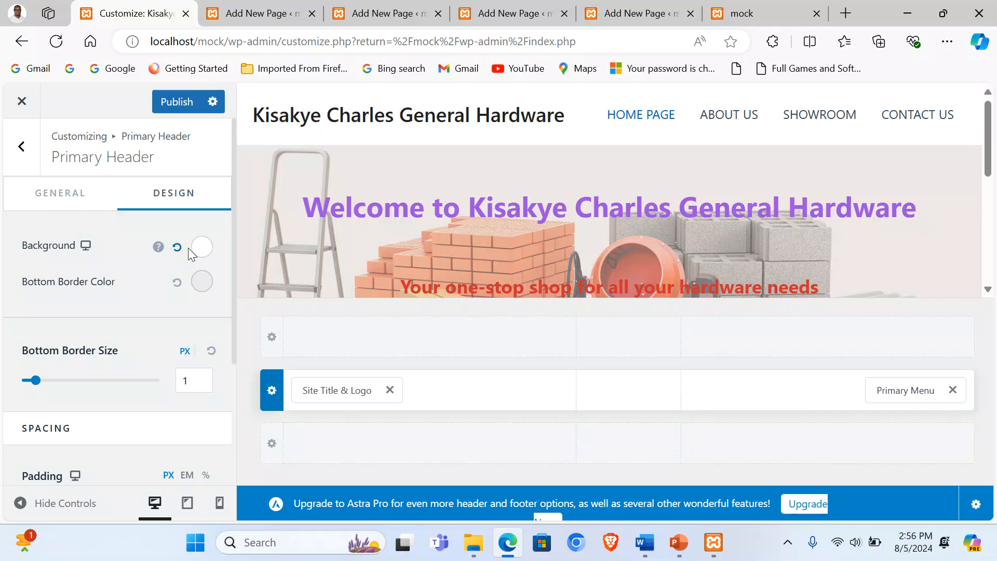
pyautogui.click(201, 248)
pyautogui.scroll(-4, 167, 346)
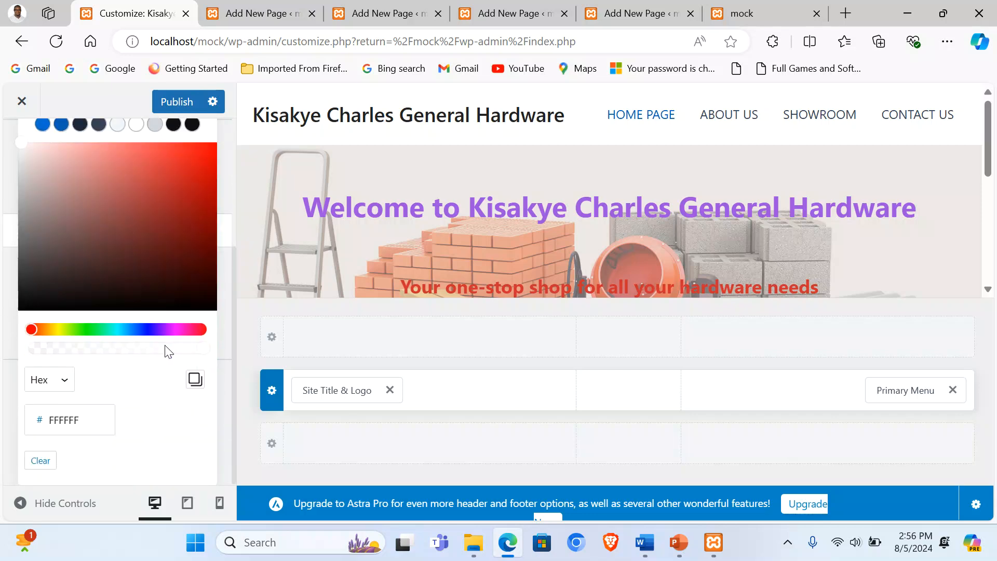
pyautogui.moveTo(30, 327); pyautogui.dragTo(61, 332)
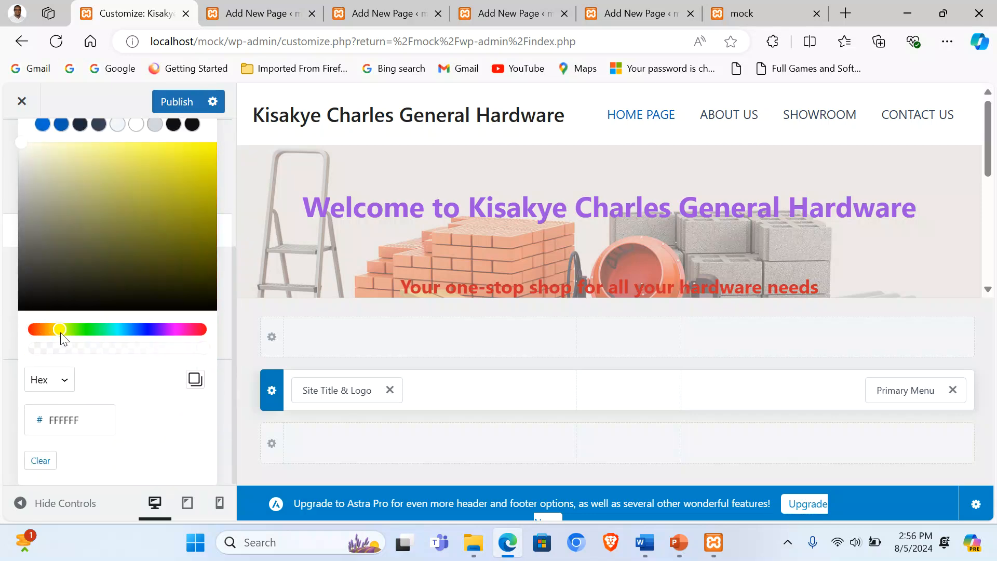
pyautogui.scroll(2, 121, 232)
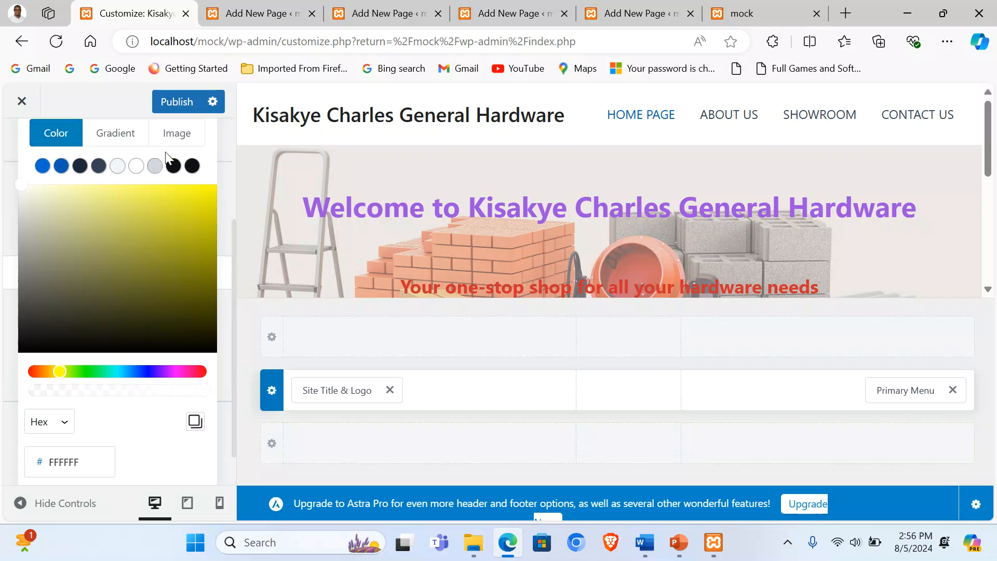
pyautogui.moveTo(122, 231); pyautogui.dragTo(206, 226)
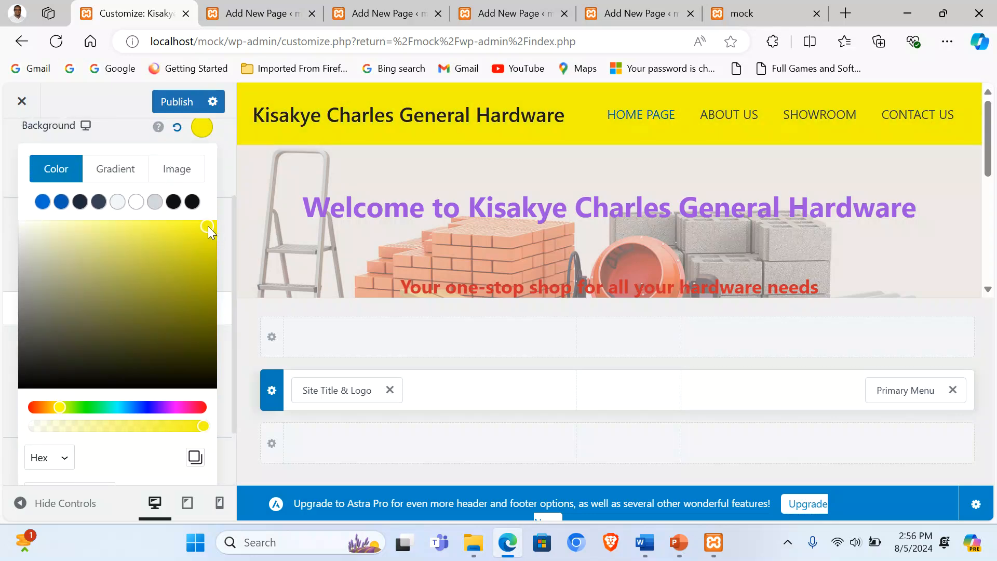
pyautogui.click(60, 126)
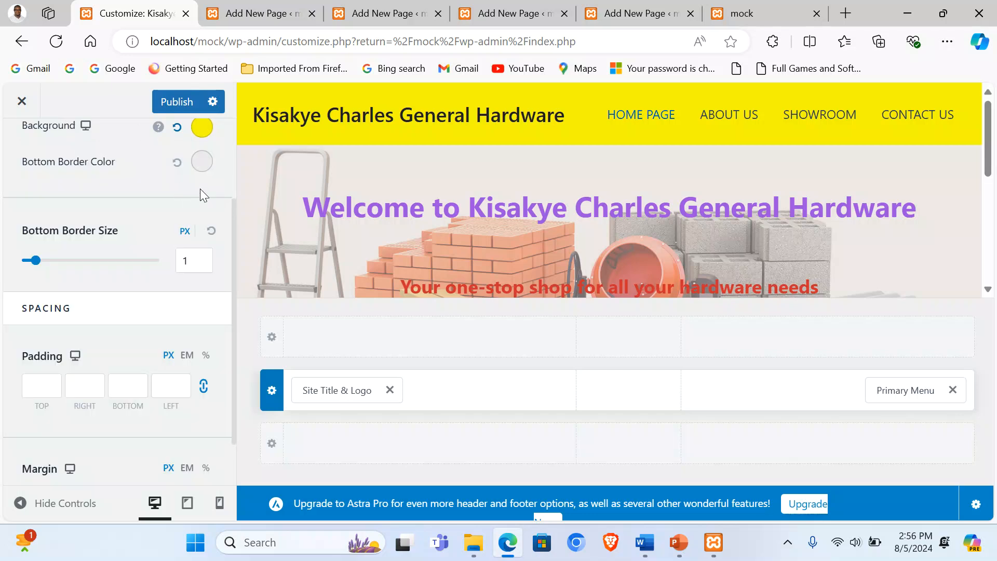
# Step: Give the header a red bottom border 7 px thick
pyautogui.click(201, 162)
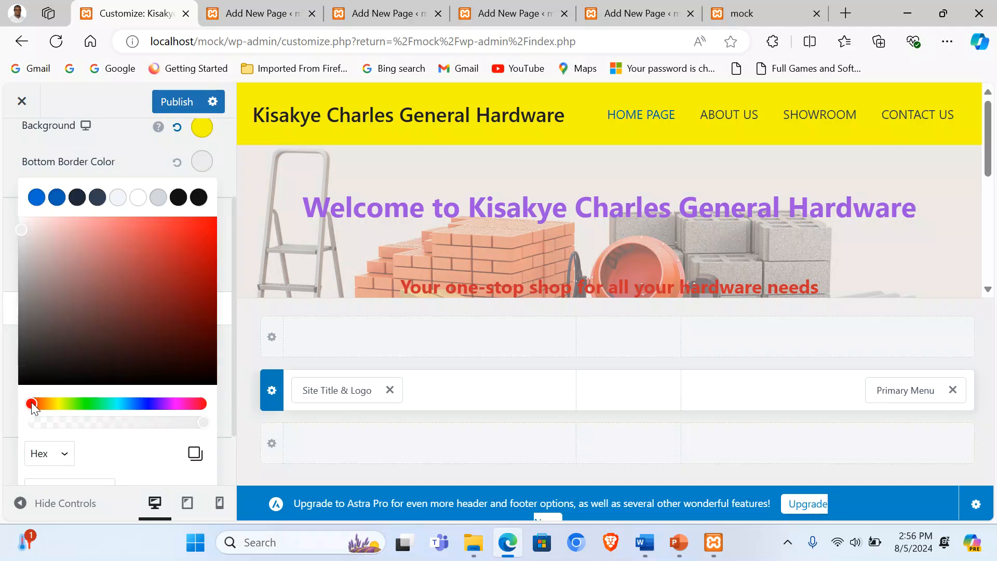
pyautogui.moveTo(190, 248); pyautogui.dragTo(211, 224)
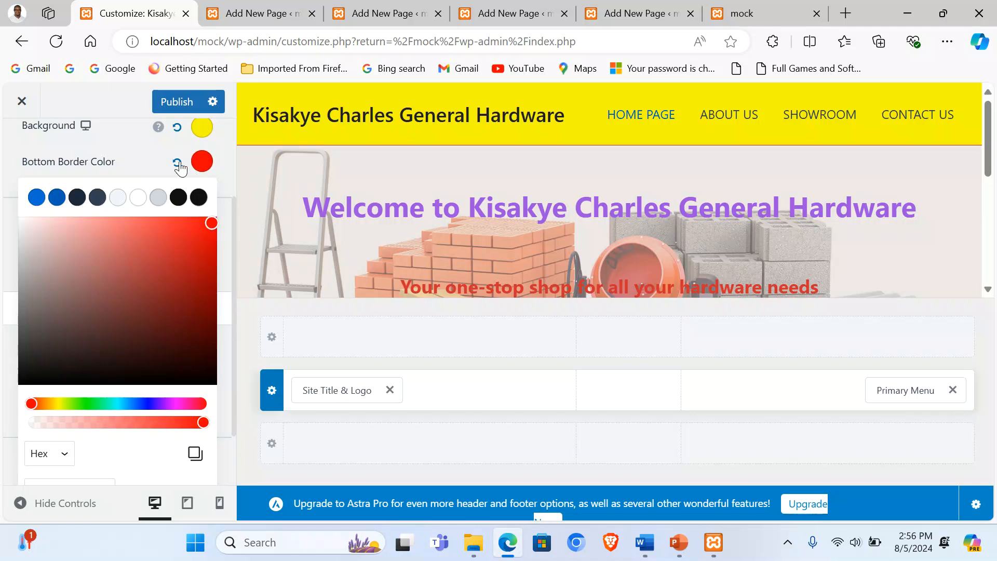
pyautogui.click(78, 162)
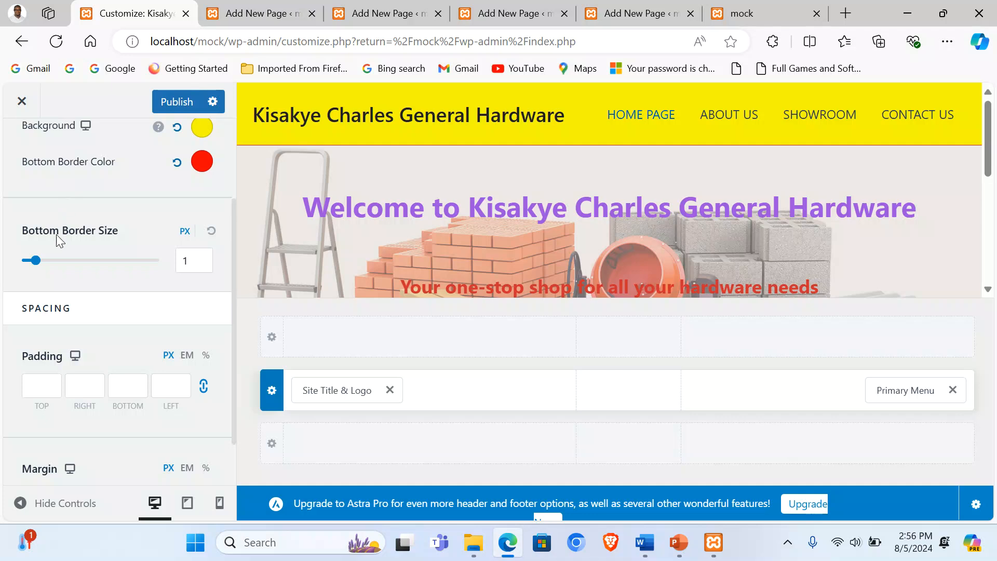
pyautogui.moveTo(33, 263); pyautogui.dragTo(120, 269)
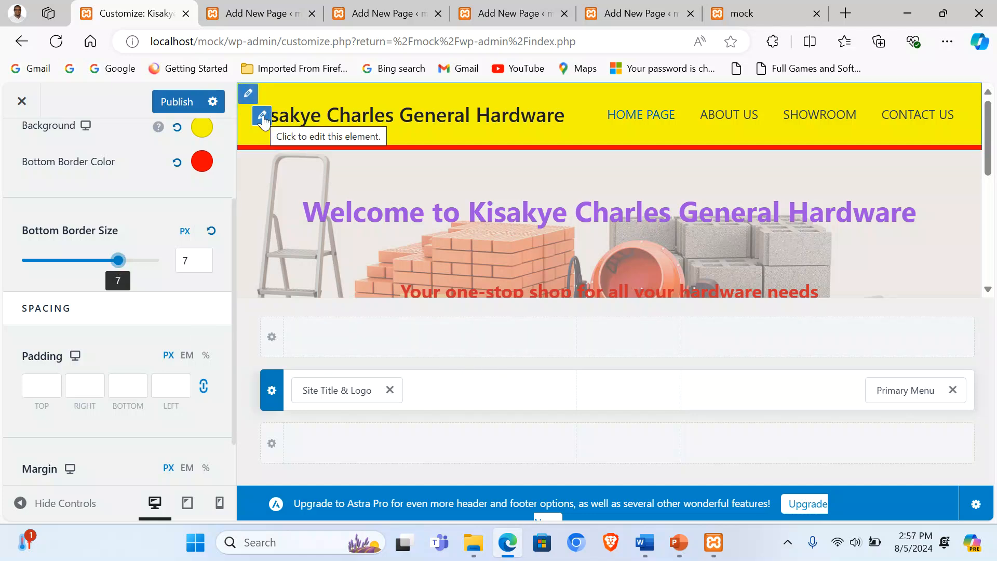
pyautogui.click(263, 116)
# Step: Upload Logo 3 and use it uncropped as the site logo
pyautogui.scroll(5, 131, 216)
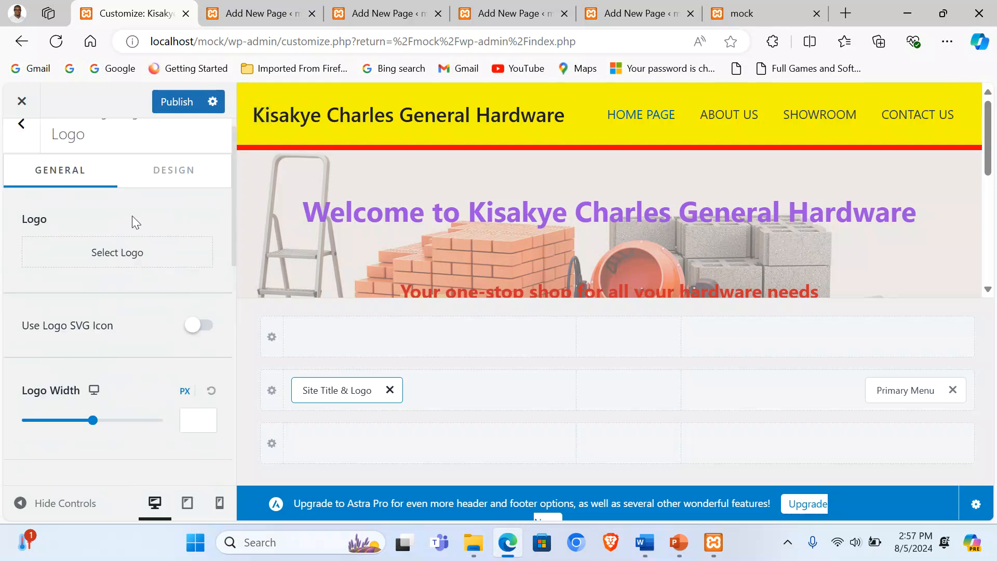
pyautogui.click(111, 276)
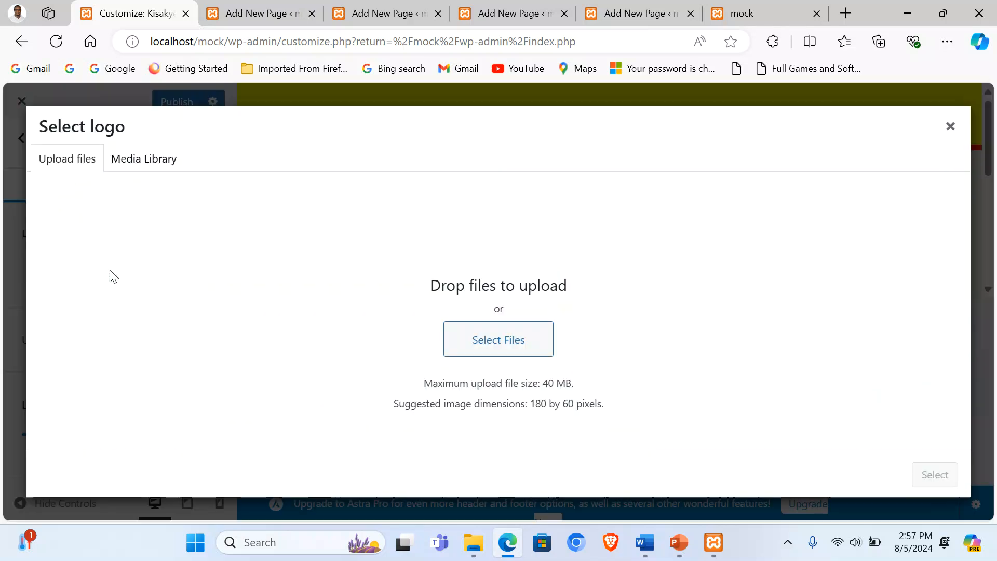
pyautogui.click(496, 350)
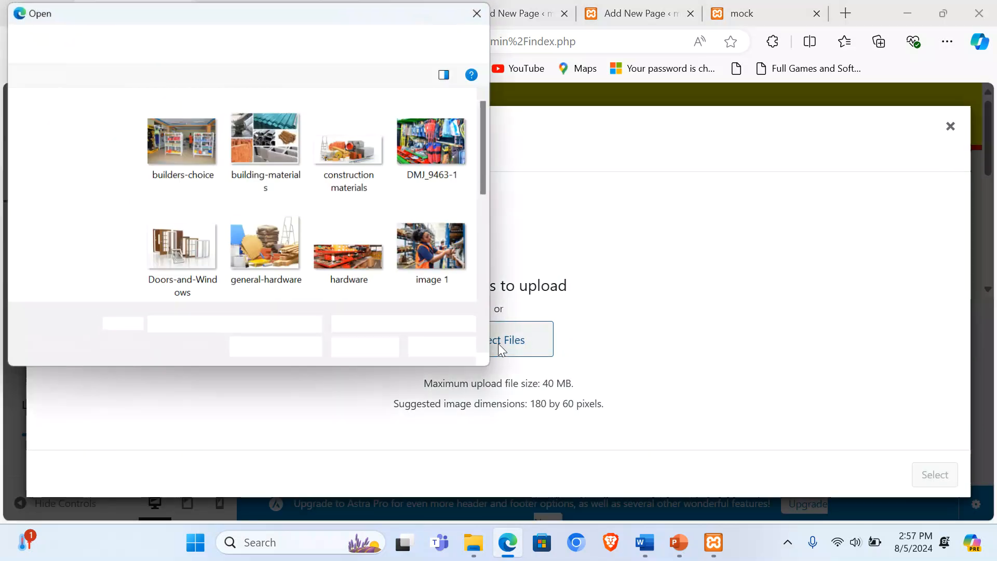
pyautogui.moveTo(489, 366); pyautogui.dragTo(734, 449)
pyautogui.click(442, 258)
pyautogui.doubleClick(443, 258)
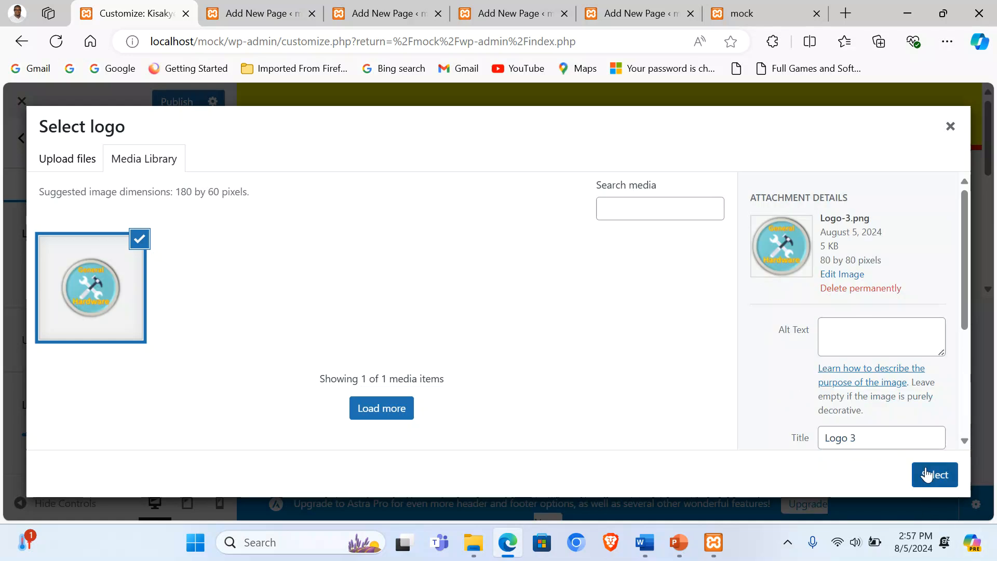
pyautogui.click(929, 474)
pyautogui.click(837, 474)
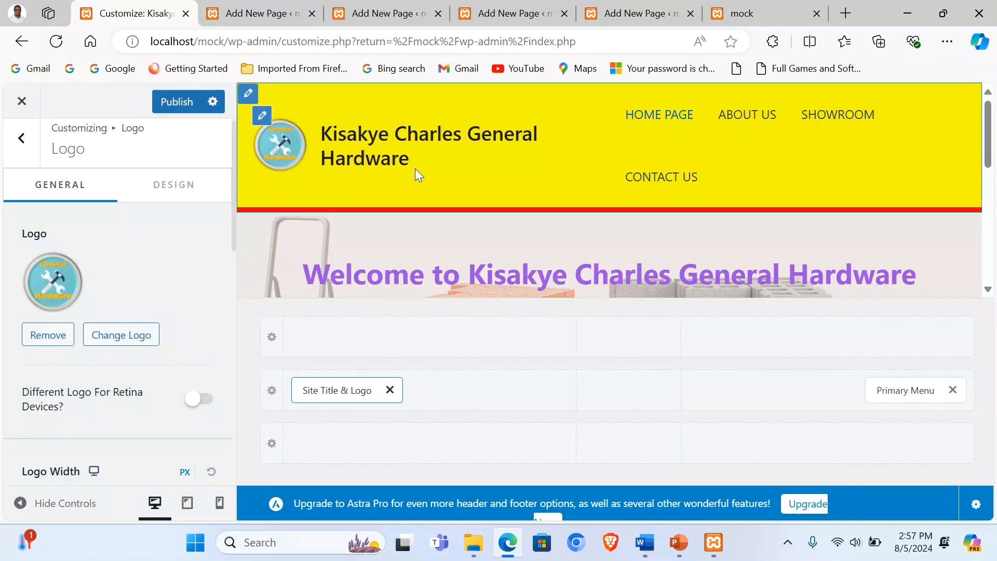
# Step: Publish the title, header and logo changes and go to the live site
pyautogui.scroll(-12, 125, 264)
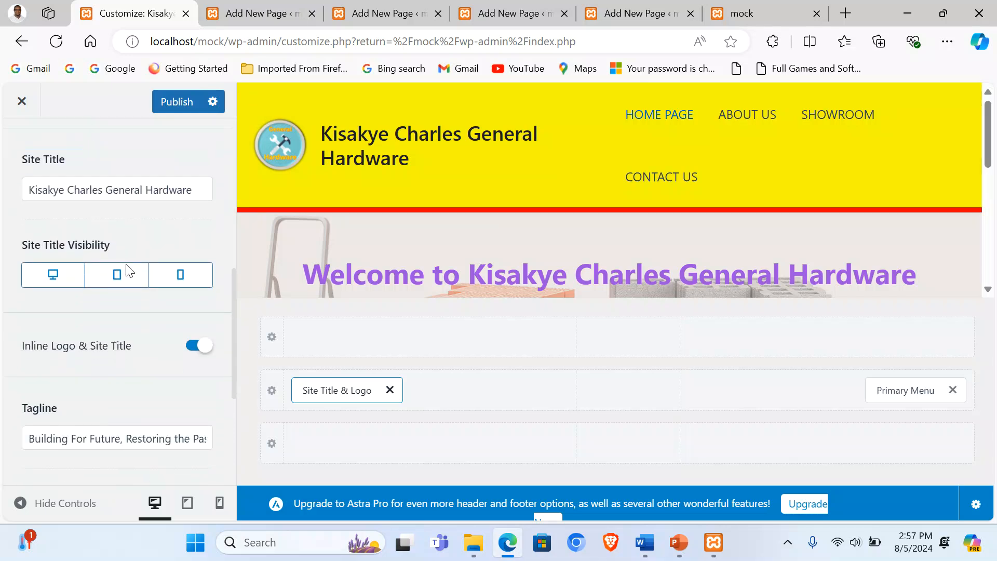
pyautogui.scroll(12, 153, 270)
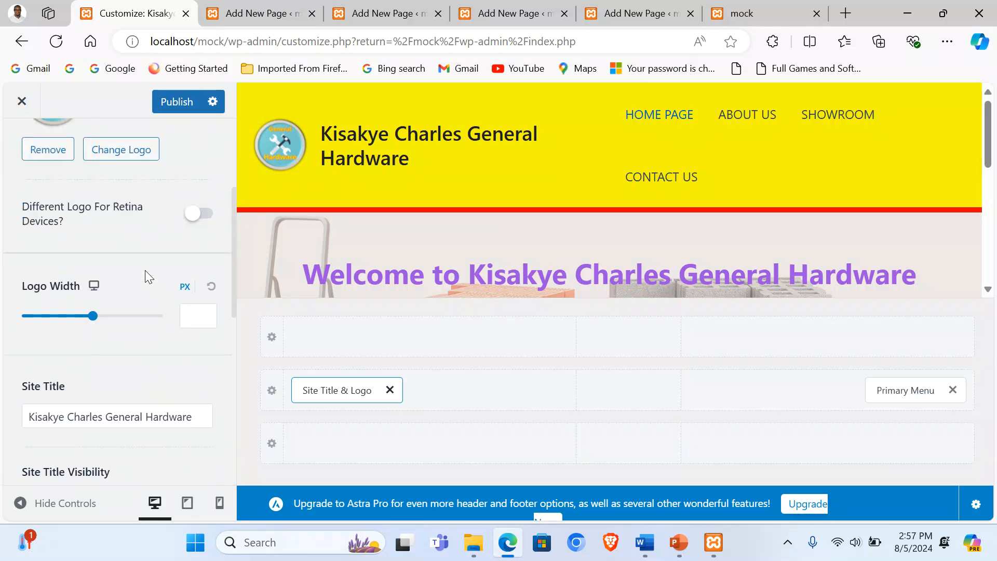
pyautogui.click(170, 104)
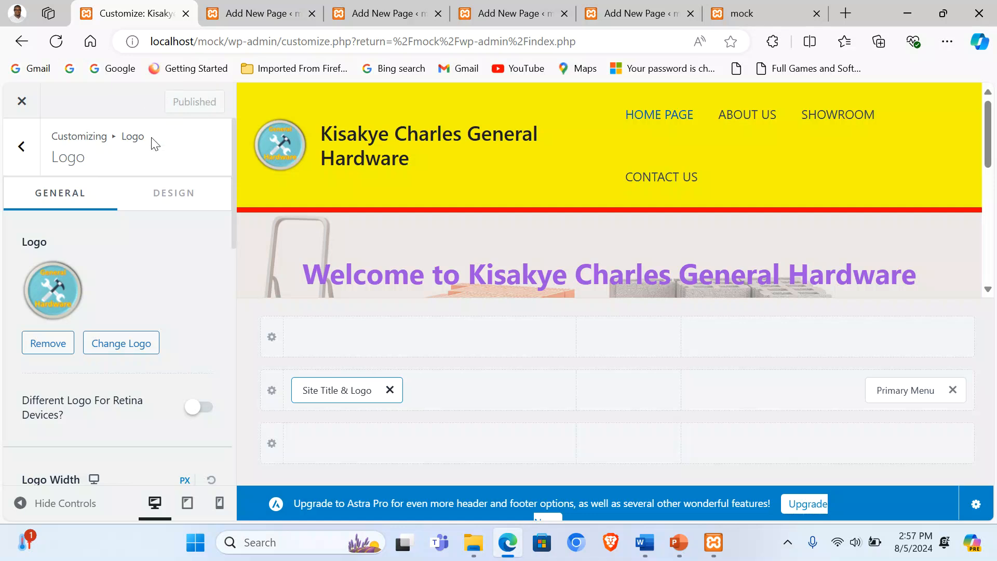
pyautogui.click(768, 3)
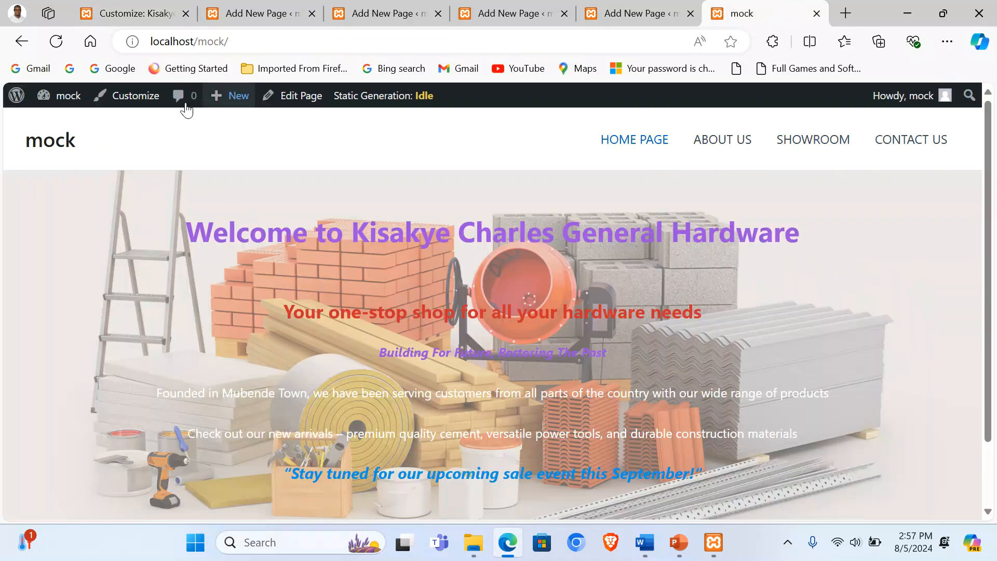
# Step: Reload the live site and review the new header with its logo
pyautogui.click(57, 41)
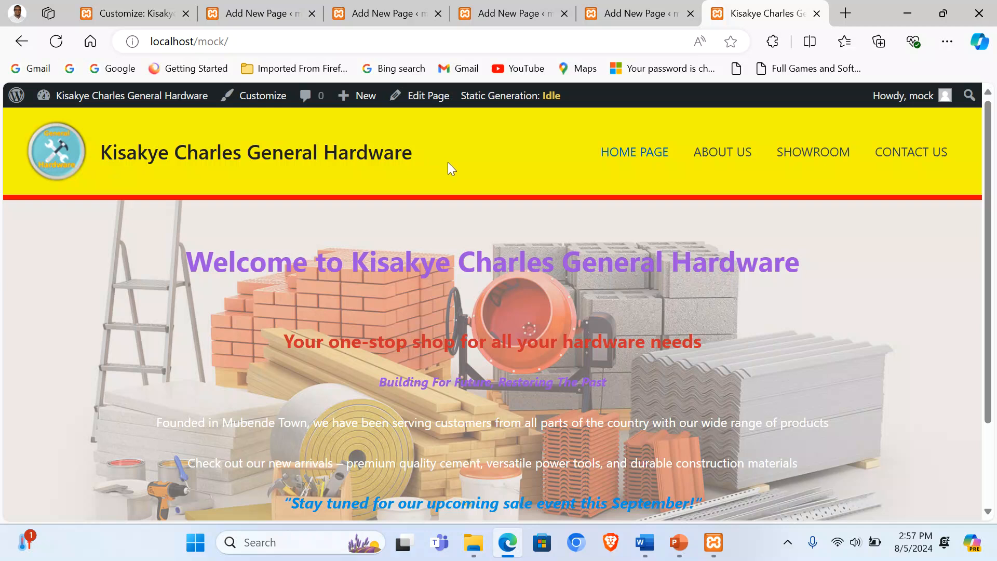
pyautogui.scroll(-3, 914, 200)
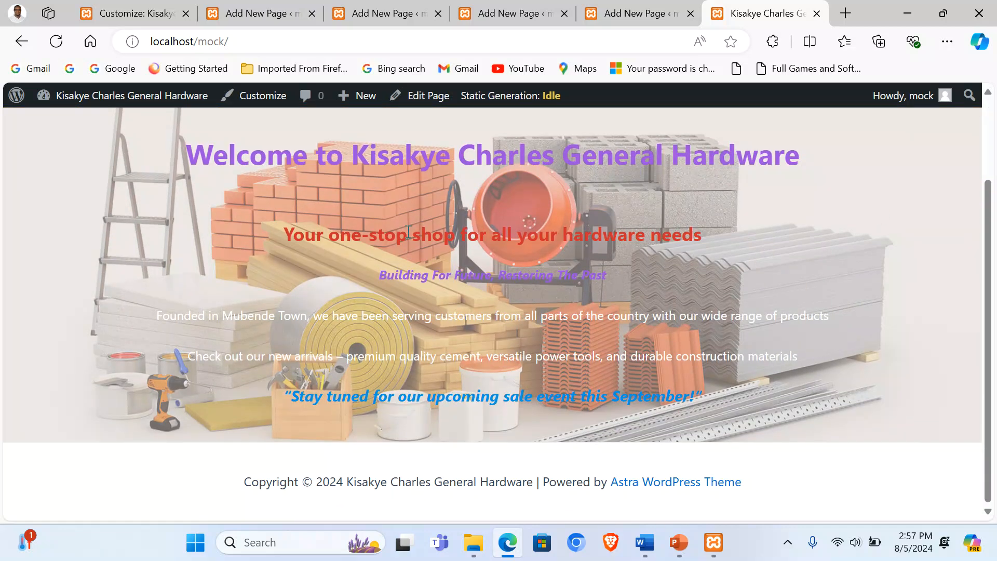
pyautogui.scroll(3, 409, 232)
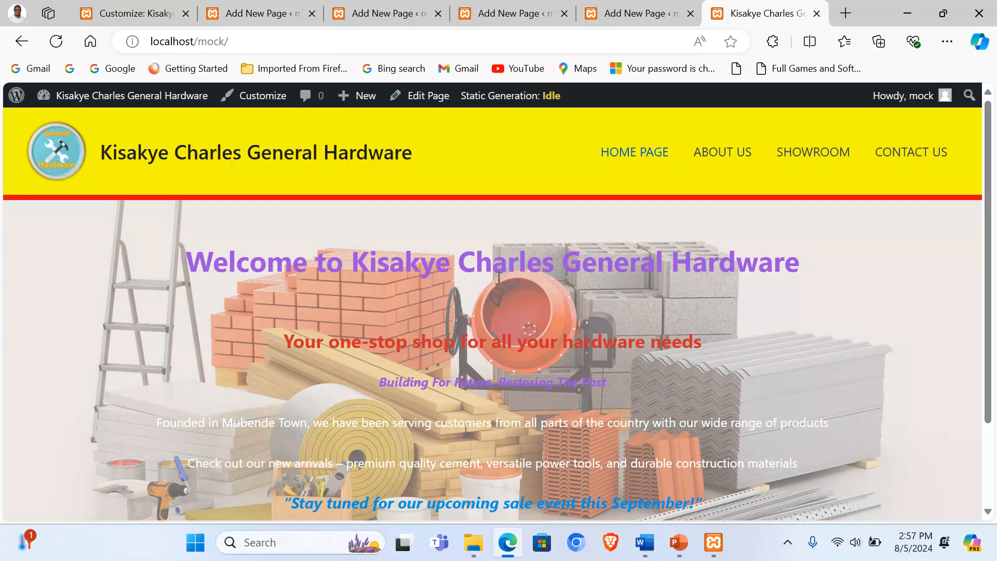
pyautogui.scroll(-3, 574, 413)
pyautogui.scroll(3, 574, 413)
pyautogui.scroll(-3, 574, 413)
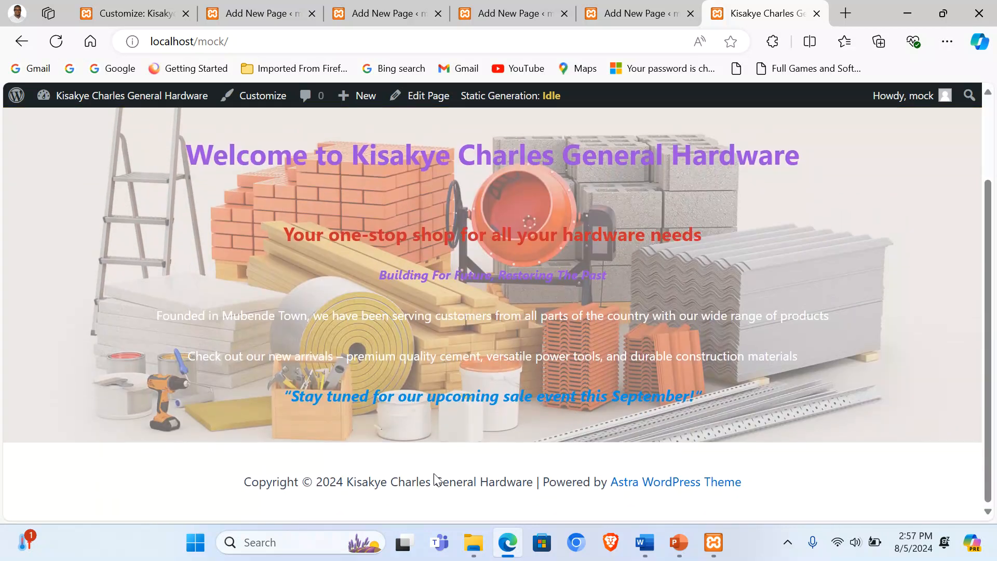
# Step: Set Logo Width to 77 px, publish, and confirm it on the reloaded site
pyautogui.click(127, 8)
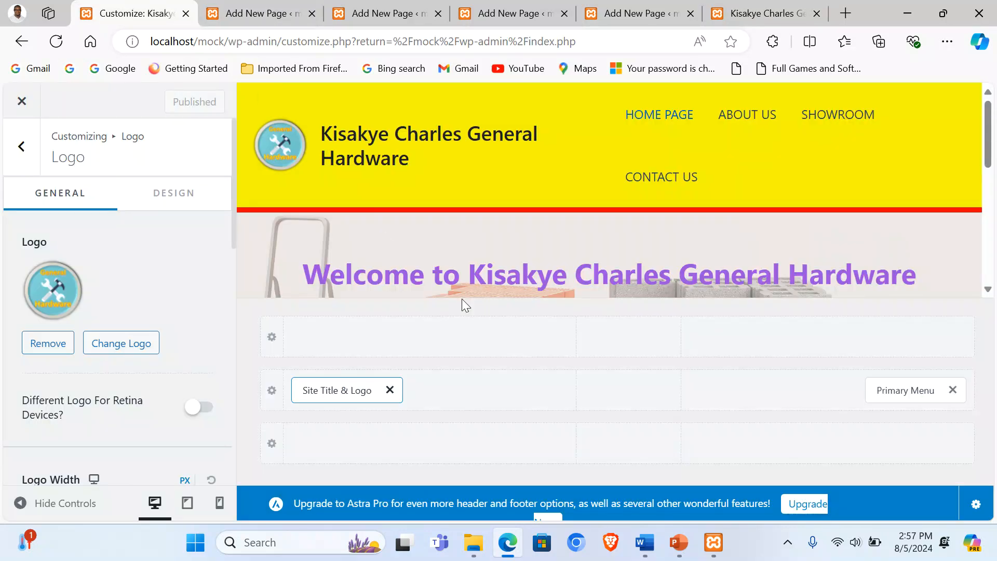
pyautogui.click(372, 138)
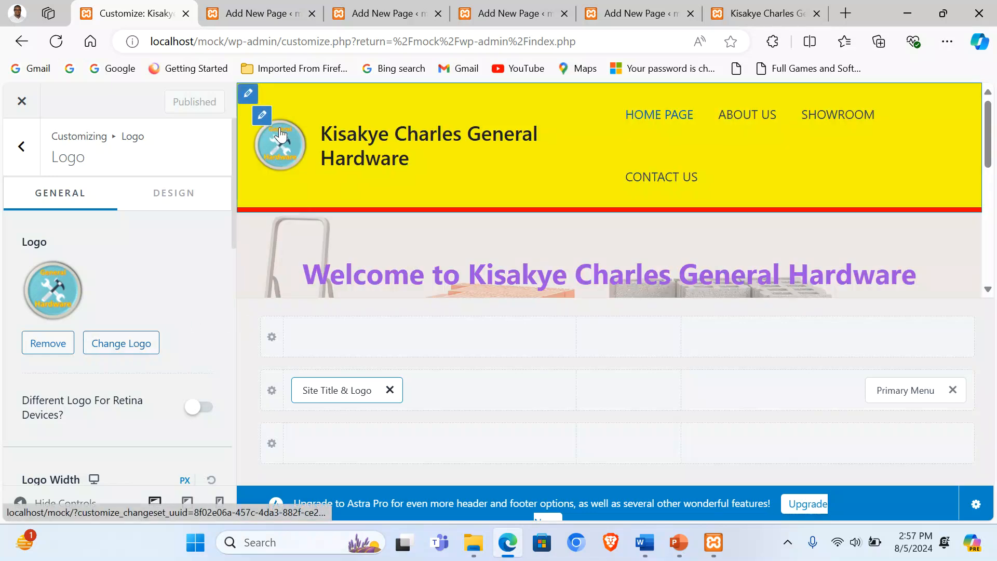
pyautogui.scroll(-5, 153, 260)
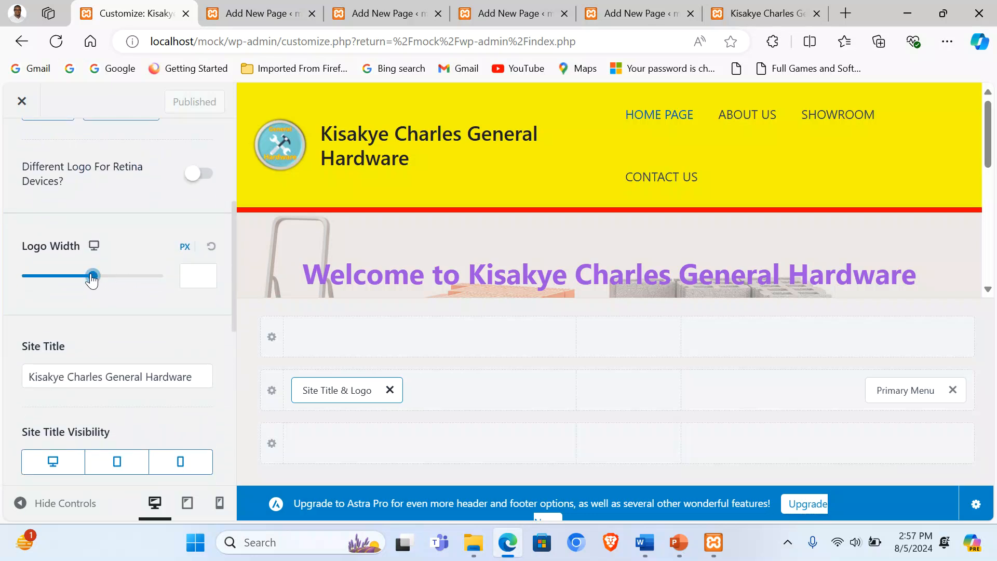
pyautogui.moveTo(92, 276); pyautogui.dragTo(46, 276)
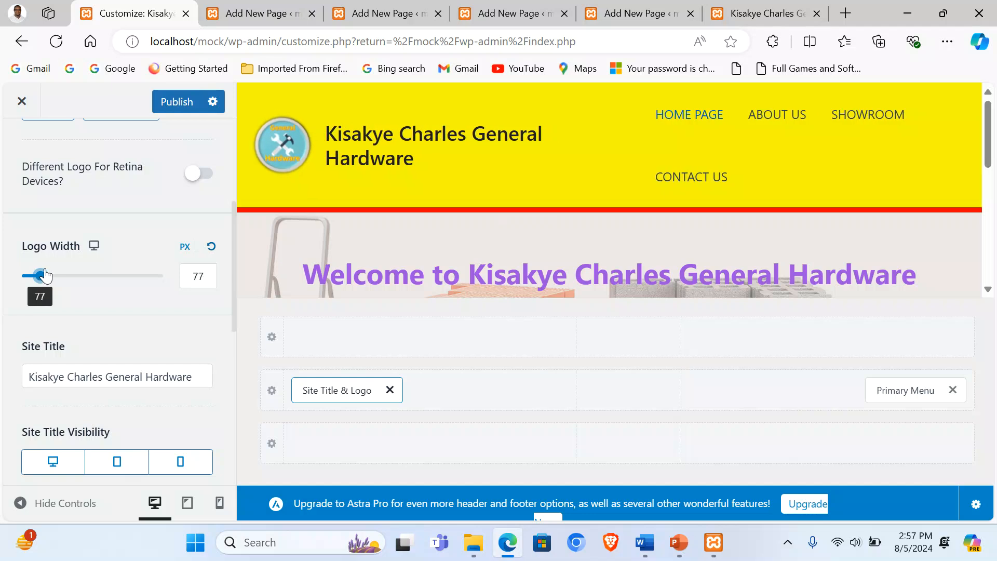
pyautogui.click(166, 104)
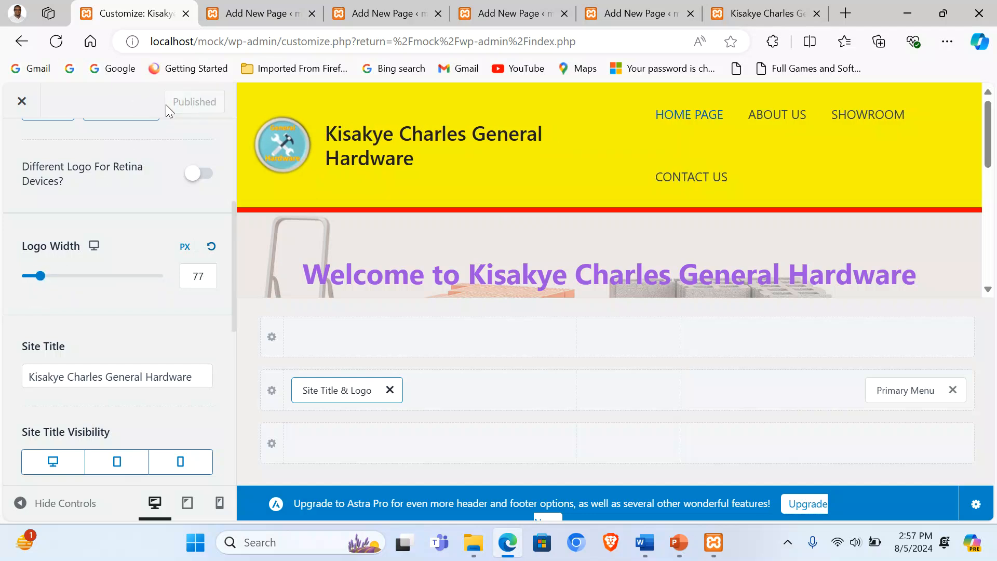
pyautogui.click(705, 7)
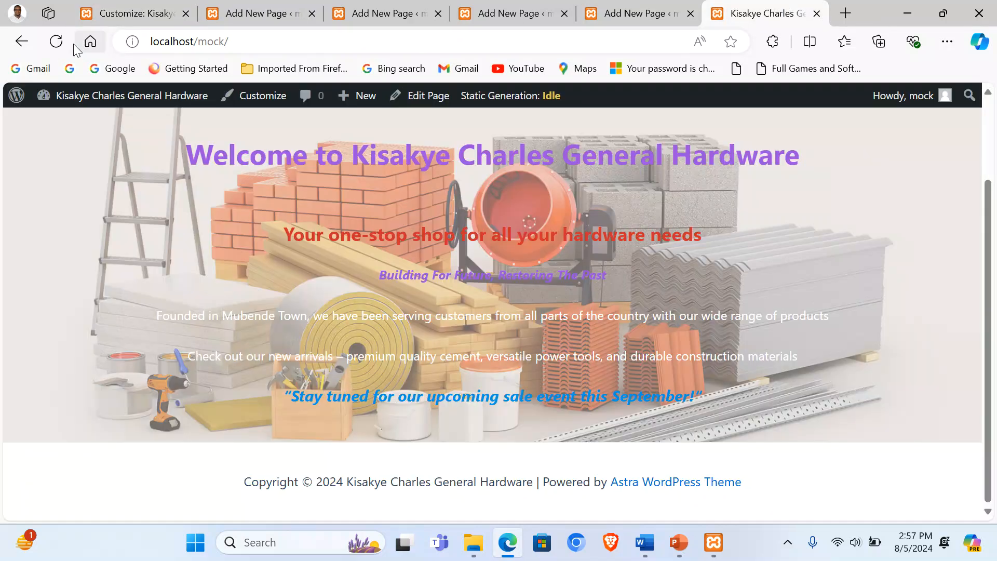
pyautogui.click(56, 41)
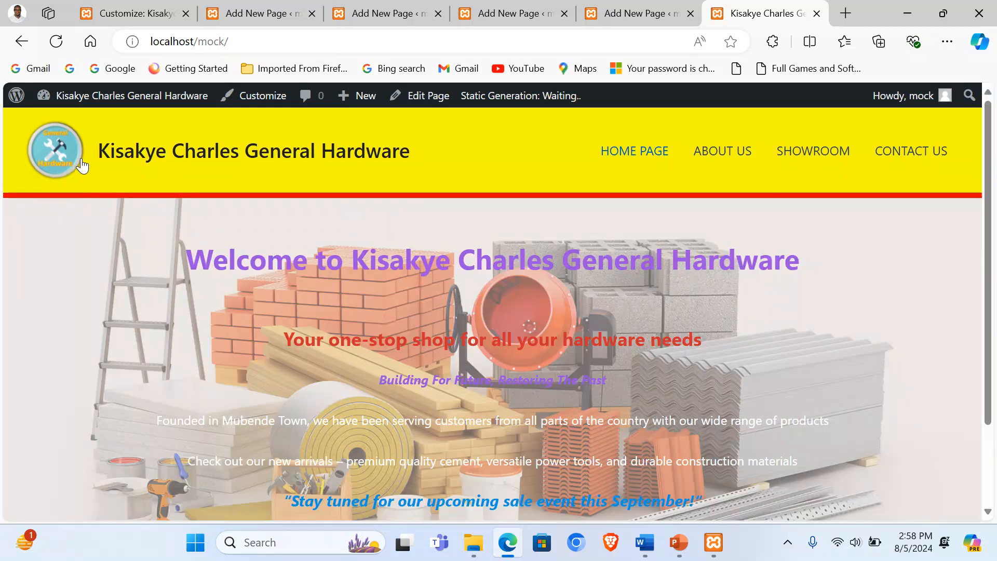
pyautogui.click(153, 13)
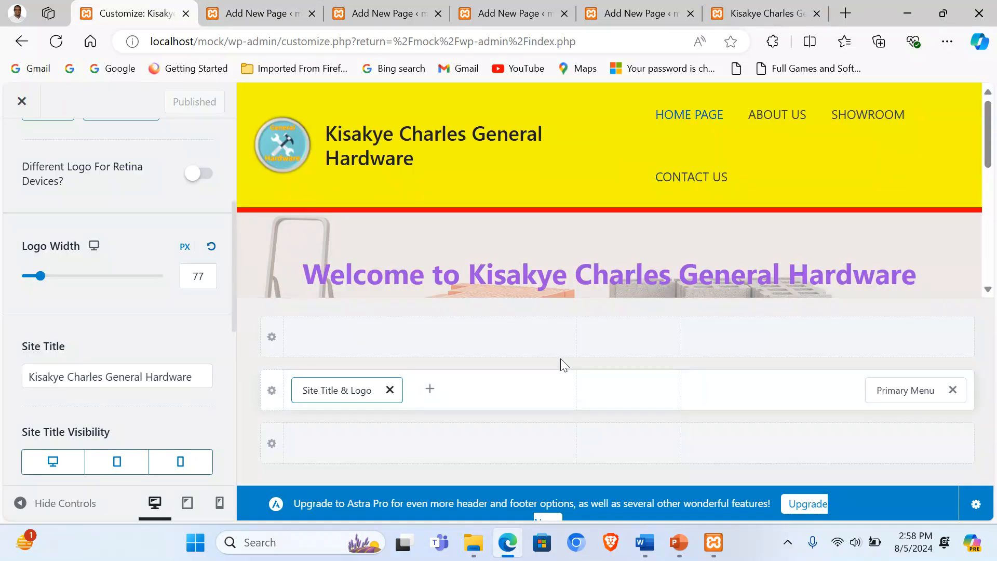
# Step: Change 'Powered' to 'Designed' in the footer copyright text
pyautogui.scroll(-10, 584, 255)
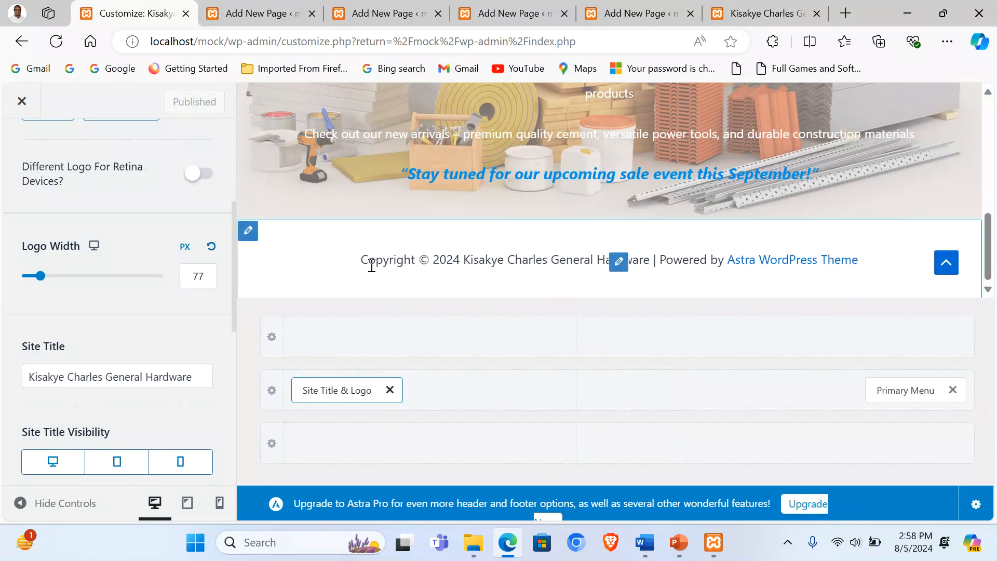
pyautogui.click(618, 269)
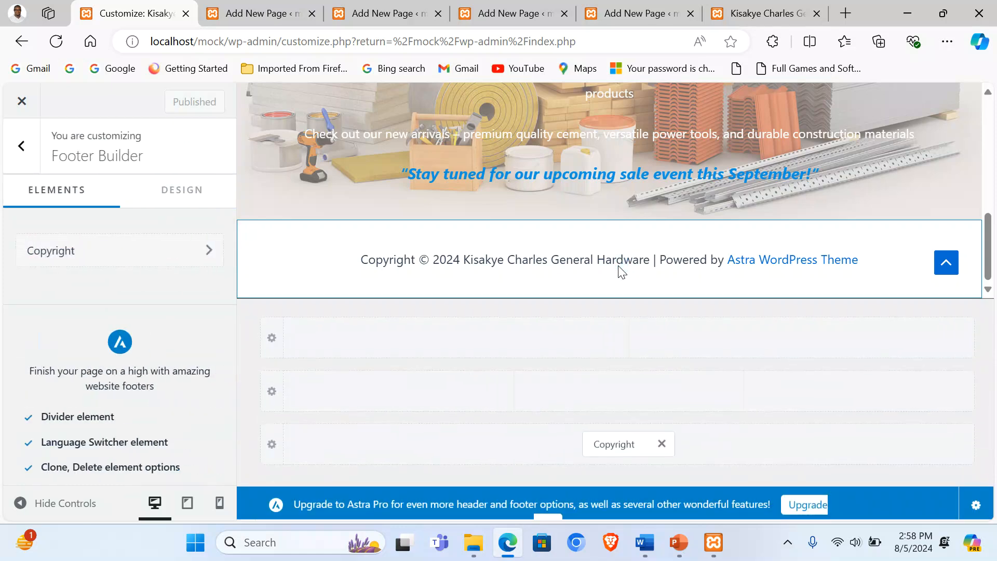
pyautogui.scroll(-2, 125, 397)
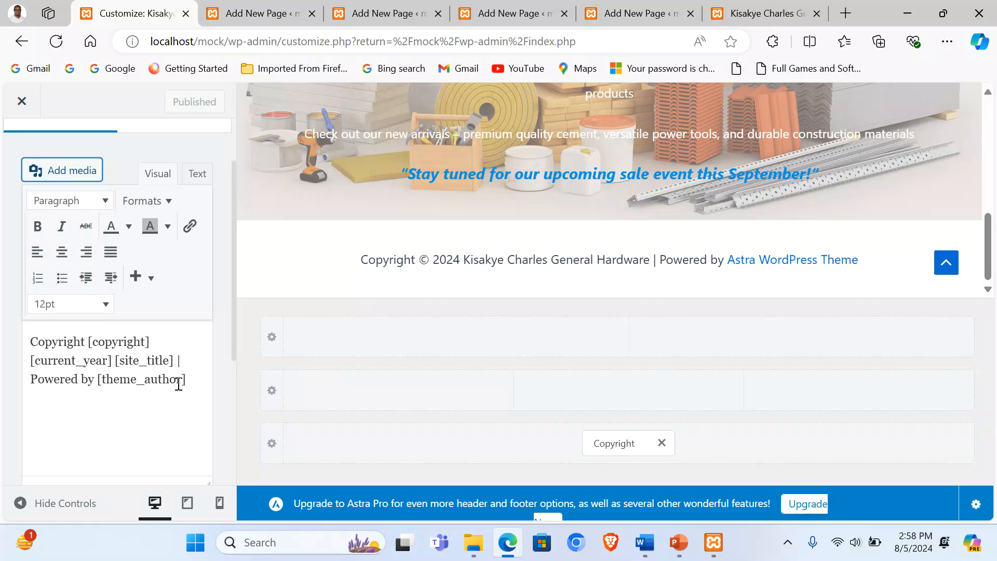
pyautogui.moveTo(77, 382); pyautogui.dragTo(31, 379)
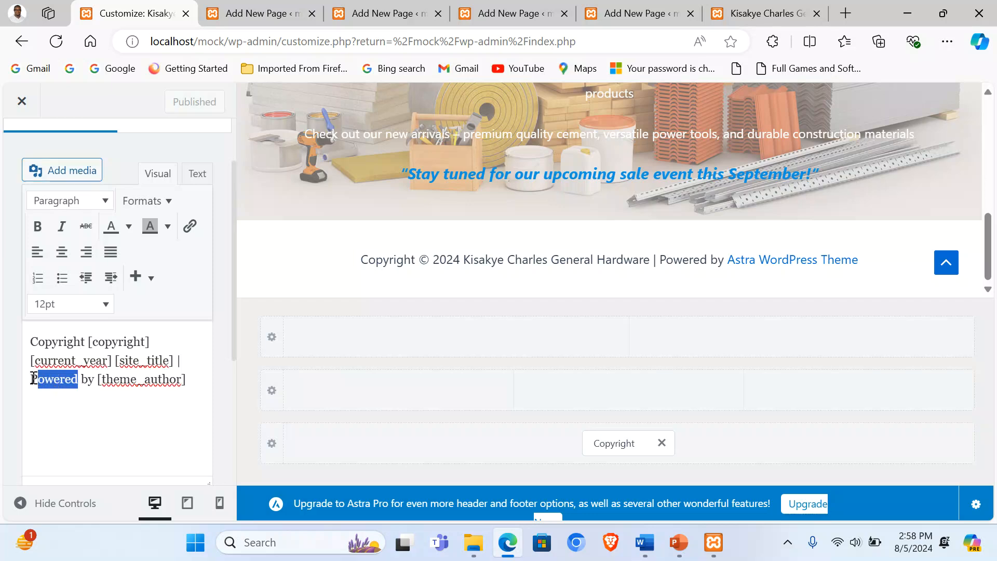
pyautogui.write('De')
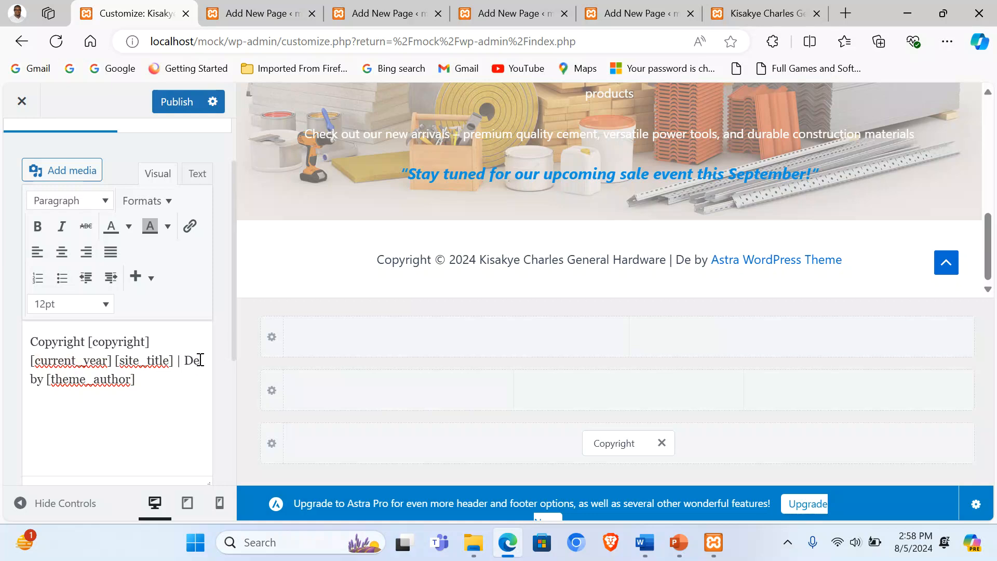
pyautogui.write('signes')
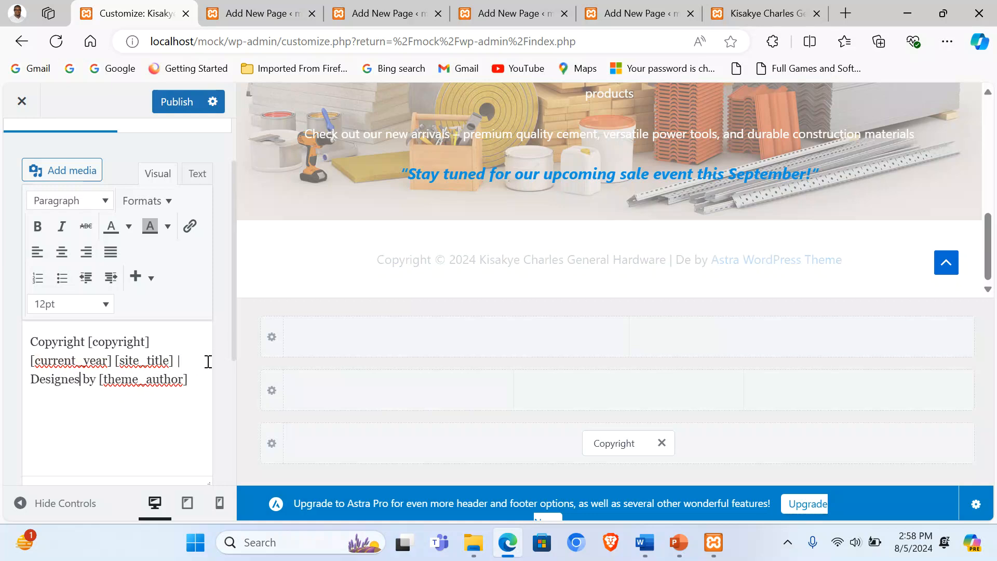
pyautogui.press('BackSpace')
pyautogui.write('d')
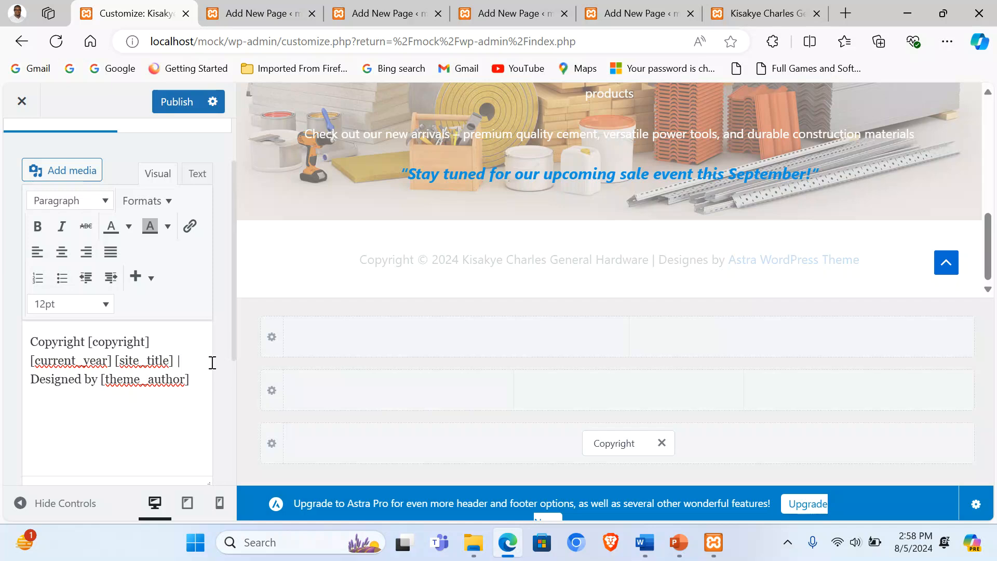
# Step: Replace the [theme_author] placeholder with the designer's name
pyautogui.moveTo(186, 379); pyautogui.dragTo(106, 379)
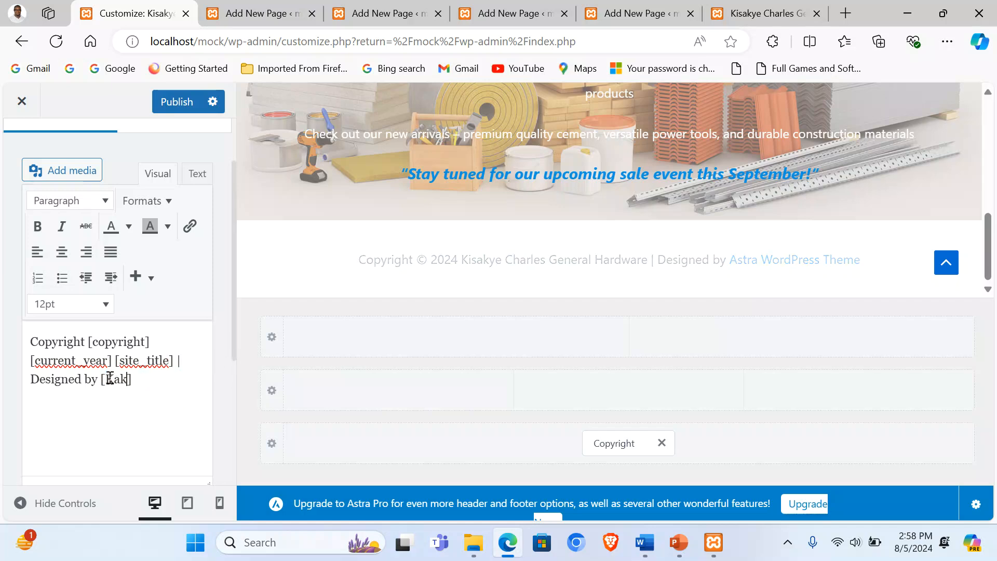
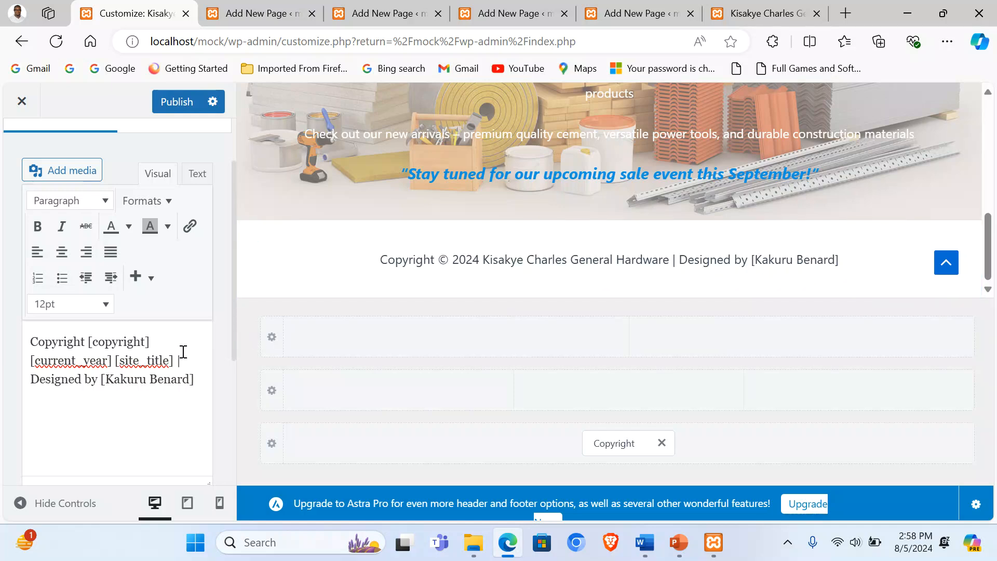
pyautogui.scroll(3, 166, 353)
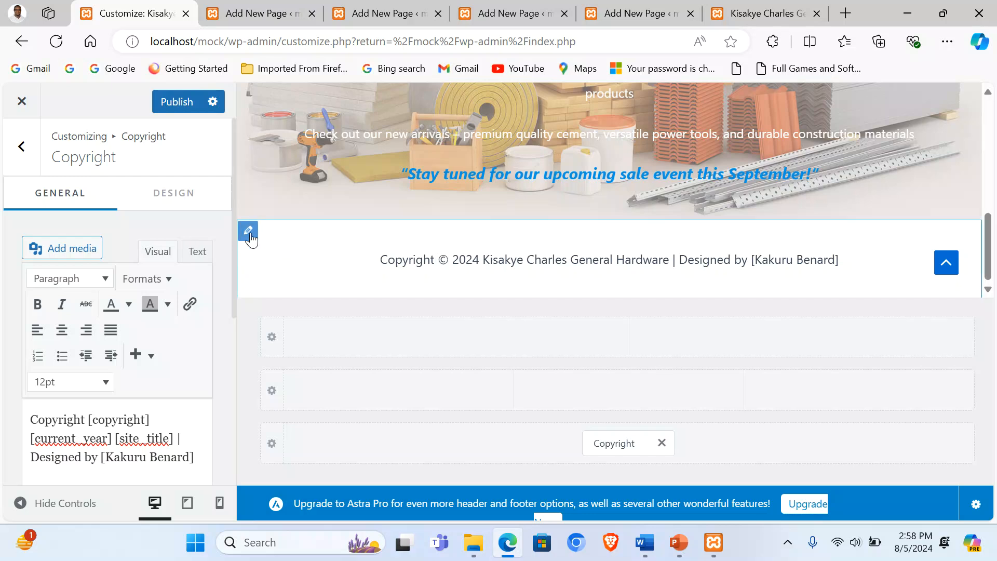
pyautogui.click(248, 230)
# Step: Set the Below Footer design background to bright green
pyautogui.click(187, 207)
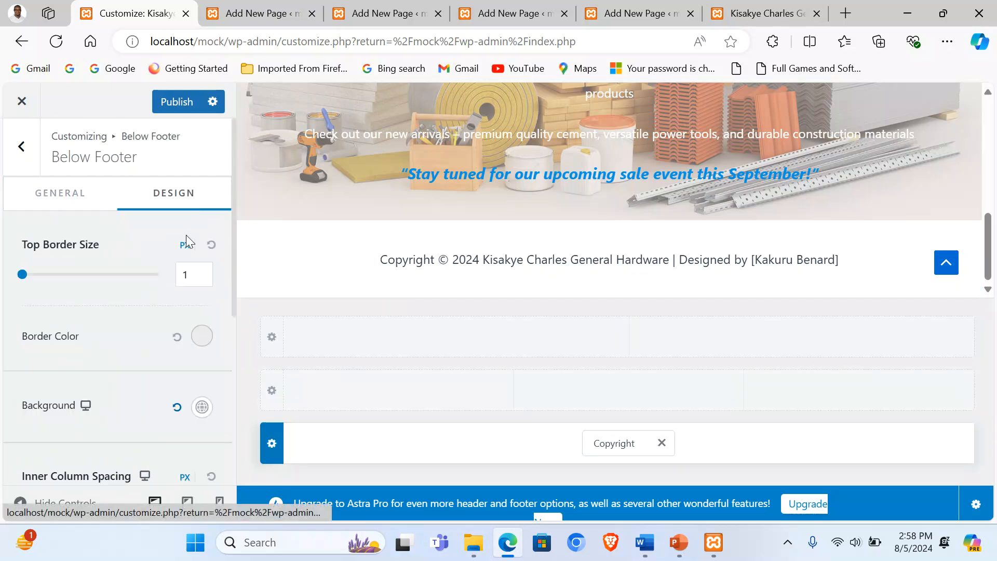
pyautogui.scroll(-3, 147, 399)
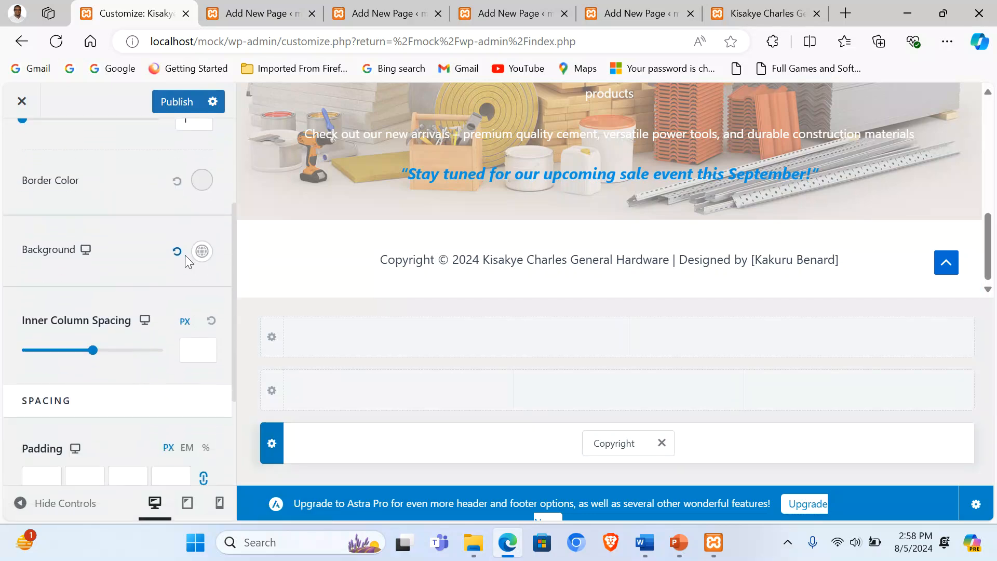
pyautogui.click(202, 252)
pyautogui.scroll(-3, 143, 292)
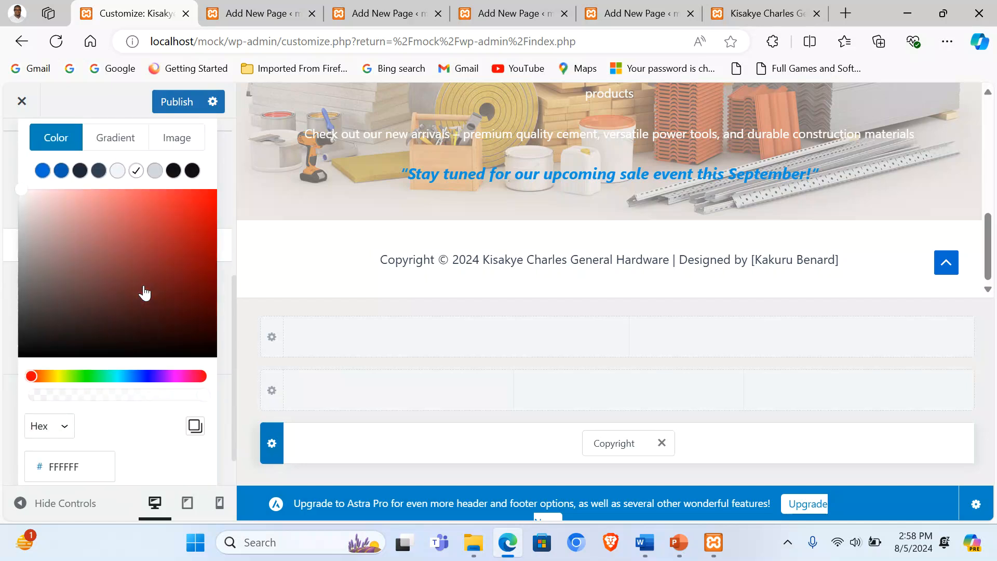
pyautogui.moveTo(29, 373); pyautogui.dragTo(86, 375)
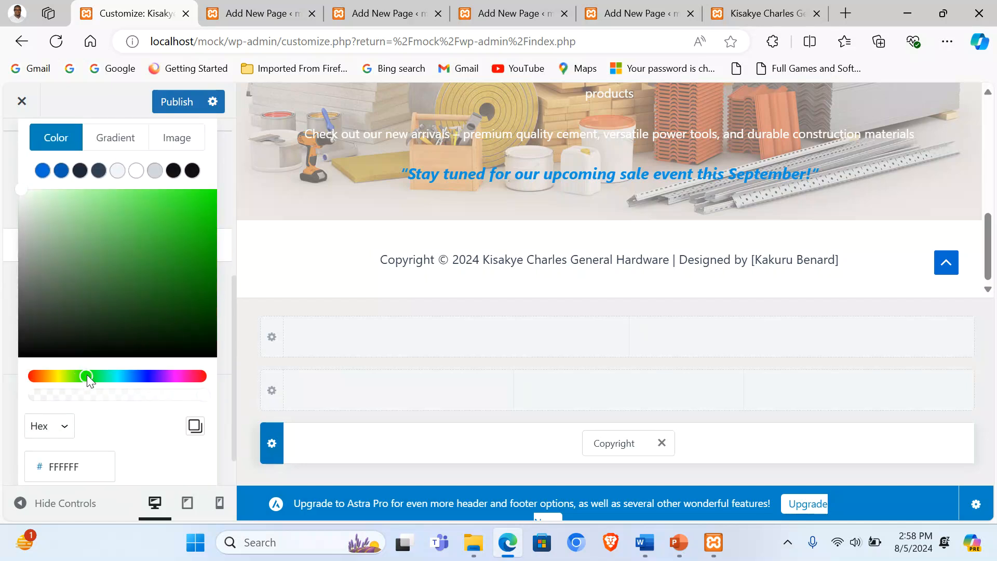
pyautogui.moveTo(171, 197); pyautogui.dragTo(211, 198)
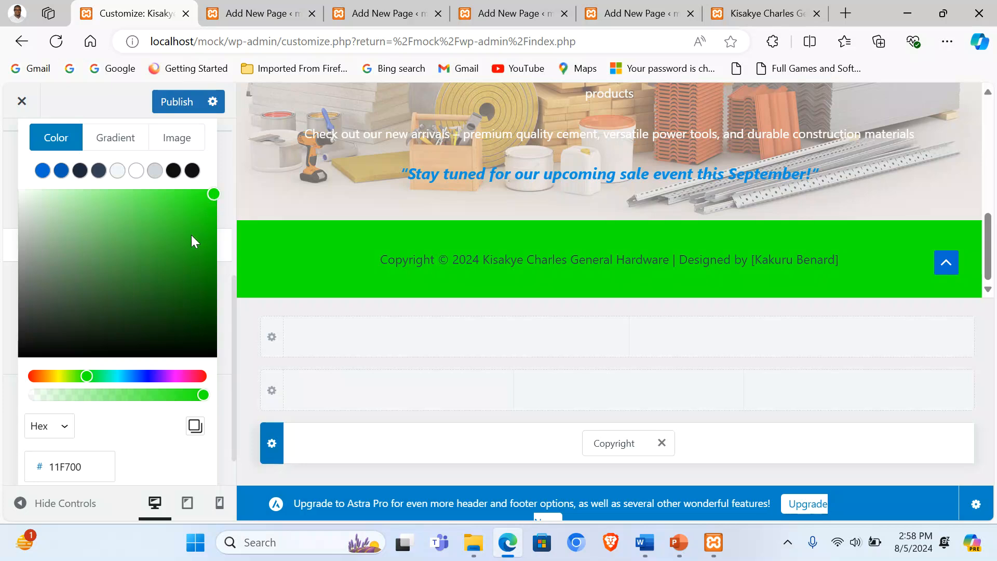
pyautogui.scroll(-1, 147, 406)
pyautogui.scroll(5, 142, 400)
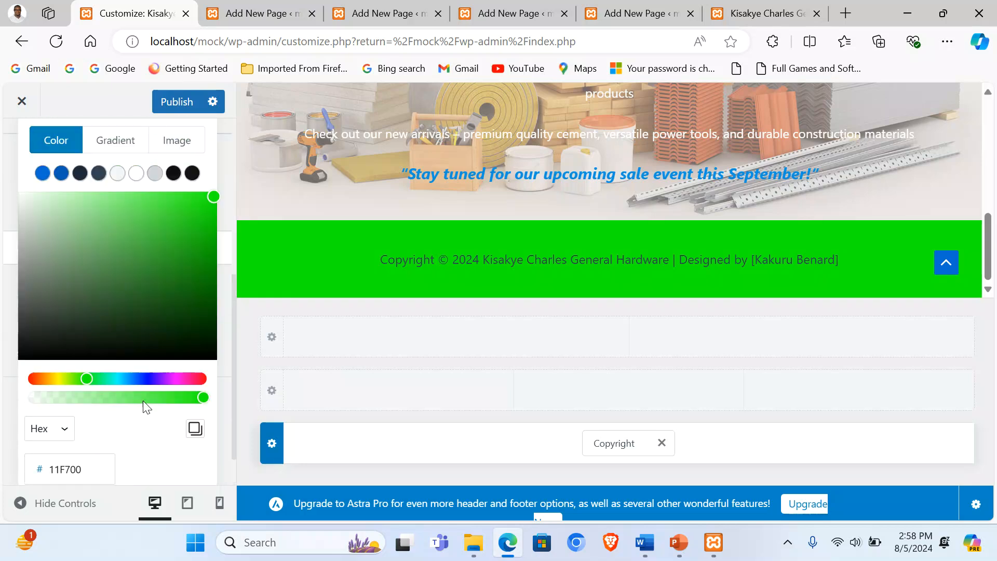
pyautogui.click(52, 408)
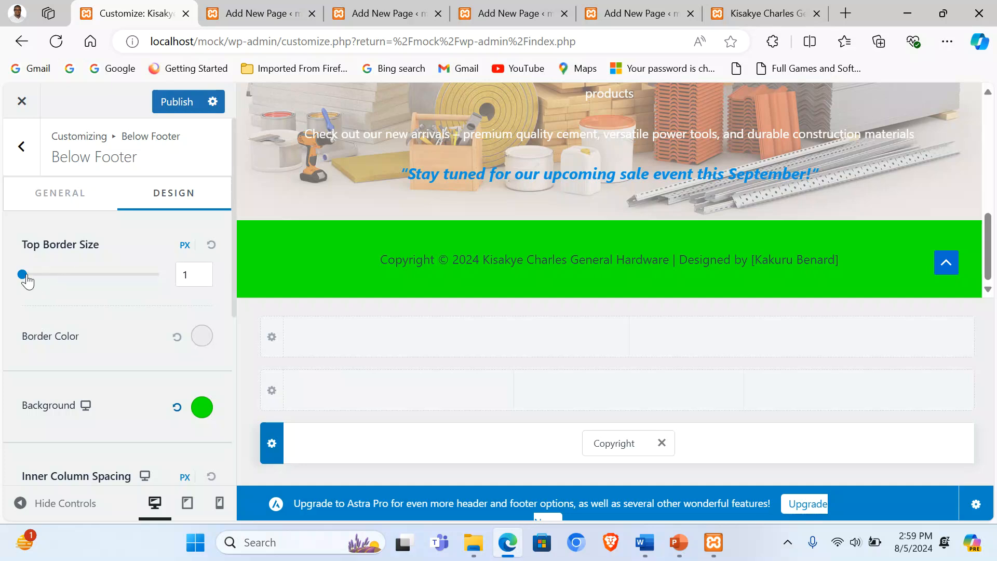
# Step: Publish the footer changes and leave the Customizer
pyautogui.scroll(6, 322, 279)
pyautogui.click(177, 103)
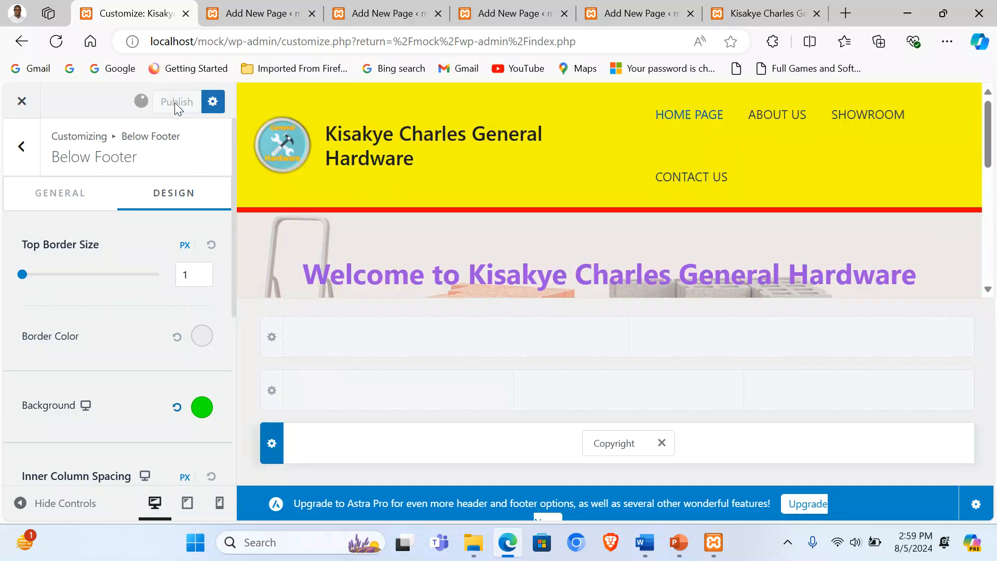
pyautogui.click(20, 108)
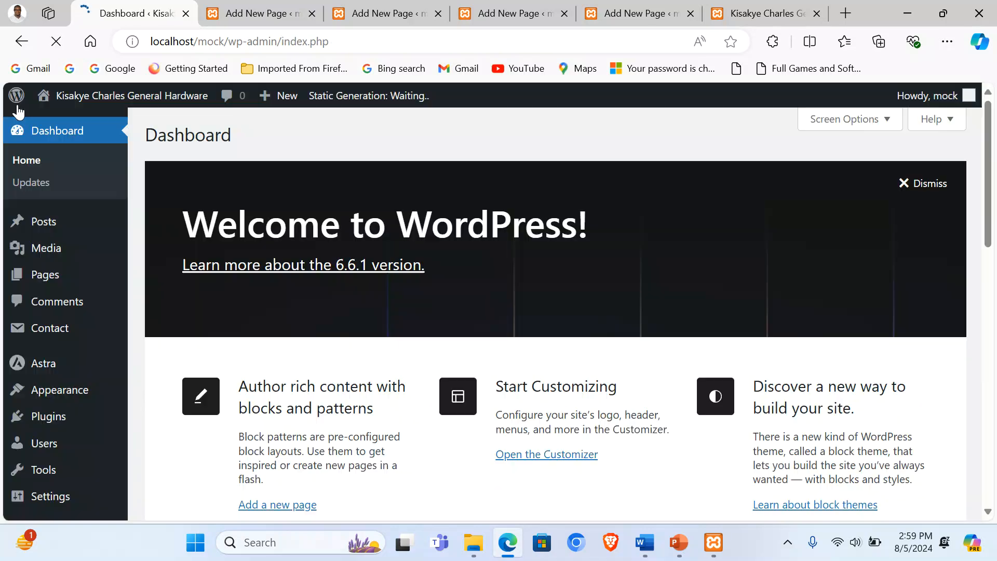
# Step: Reload the live site to review the new footer
pyautogui.click(763, 13)
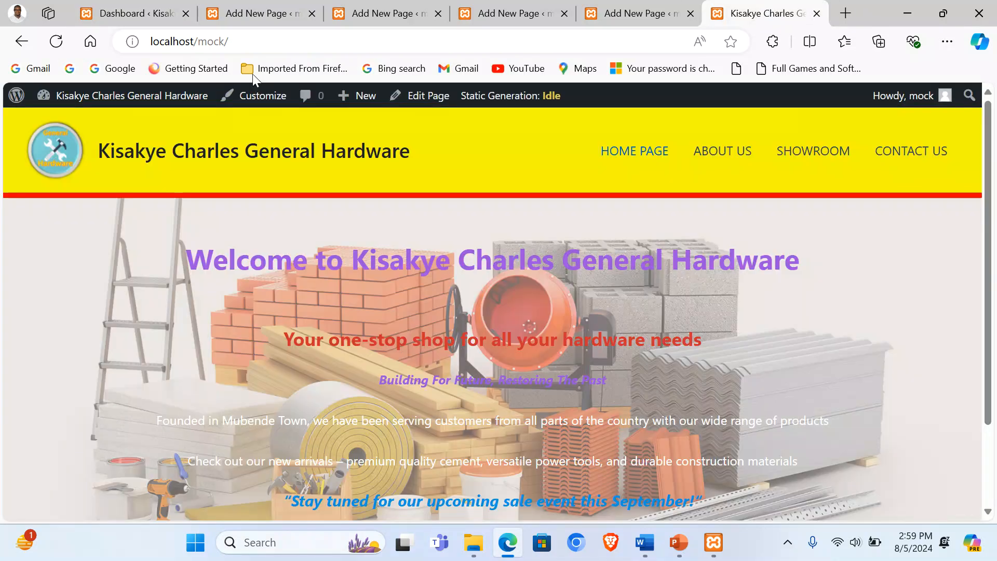
pyautogui.click(56, 41)
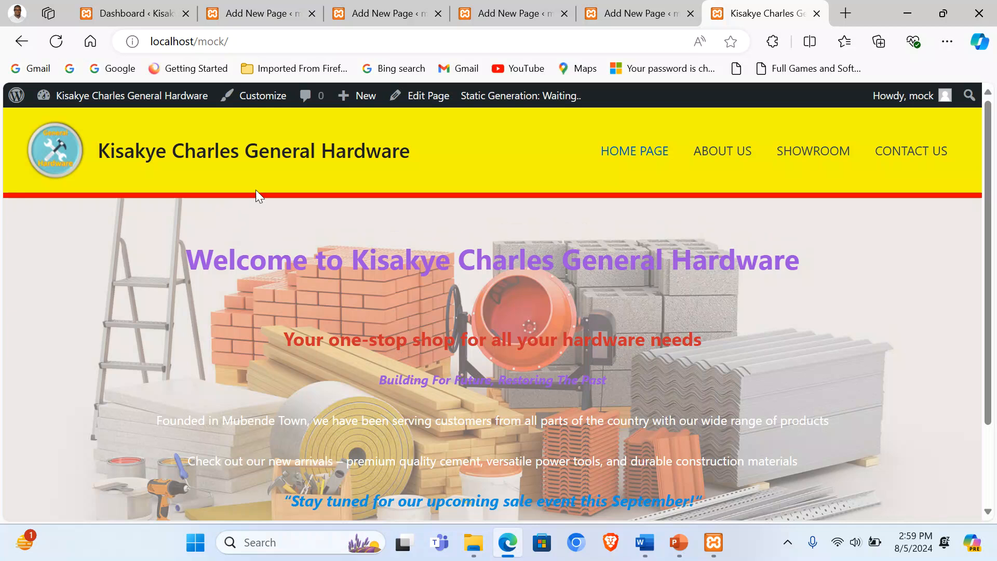
pyautogui.scroll(-2, 256, 189)
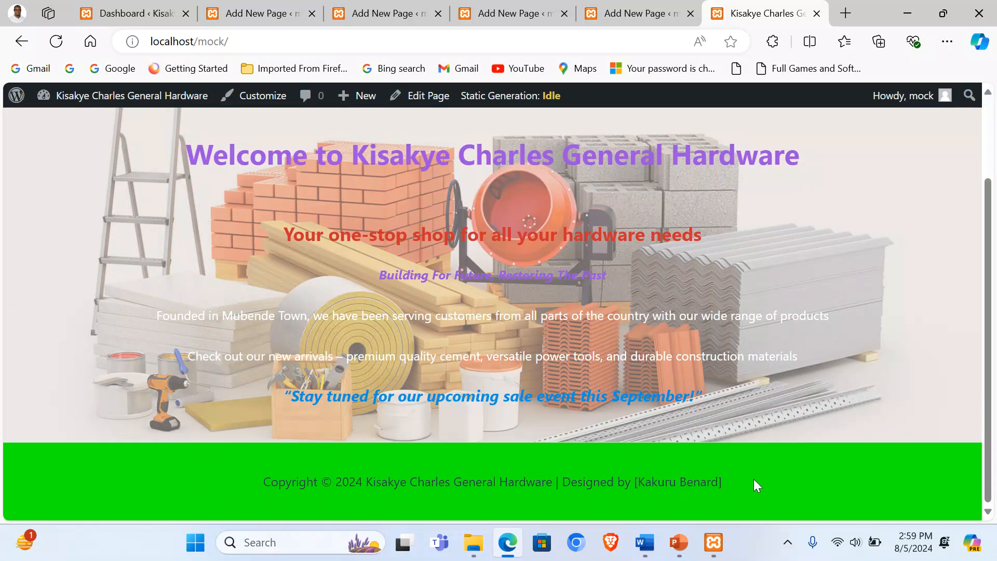
pyautogui.scroll(2, 759, 477)
# Step: In the HOME PAGE editor, add an empty block below the Cover block
pyautogui.click(246, 7)
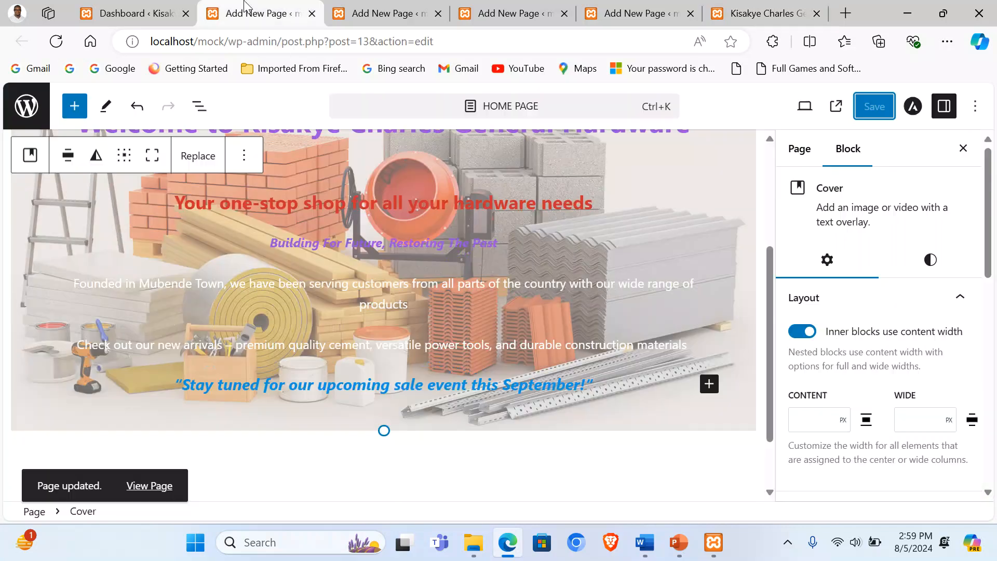
pyautogui.scroll(3, 386, 283)
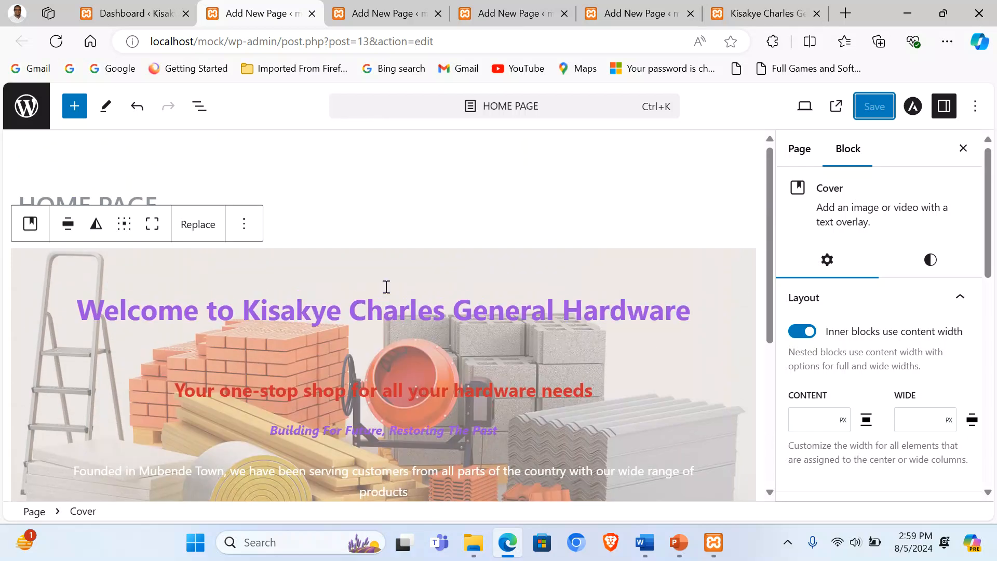
pyautogui.click(410, 14)
pyautogui.click(497, 11)
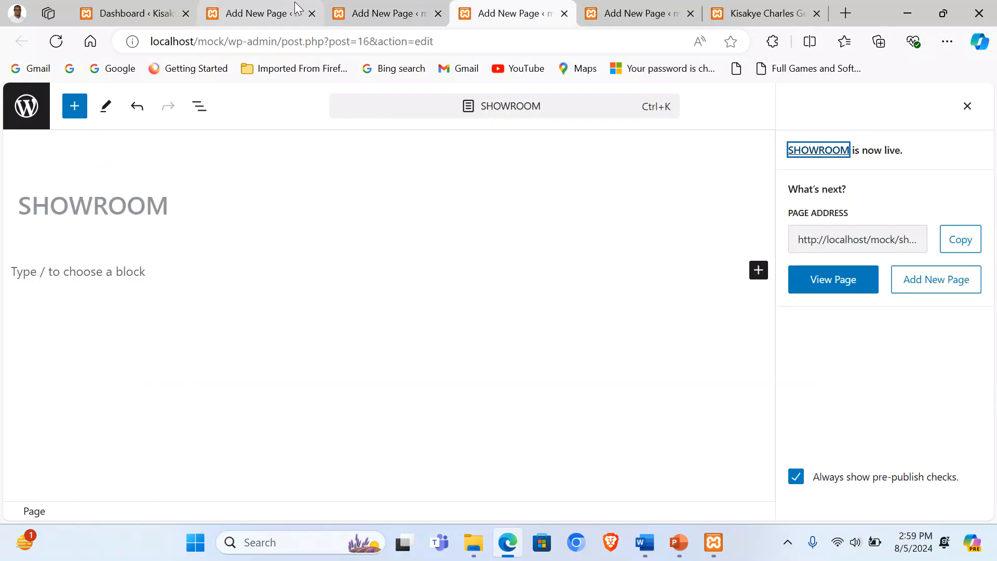
pyautogui.click(254, 13)
pyautogui.scroll(-5, 311, 259)
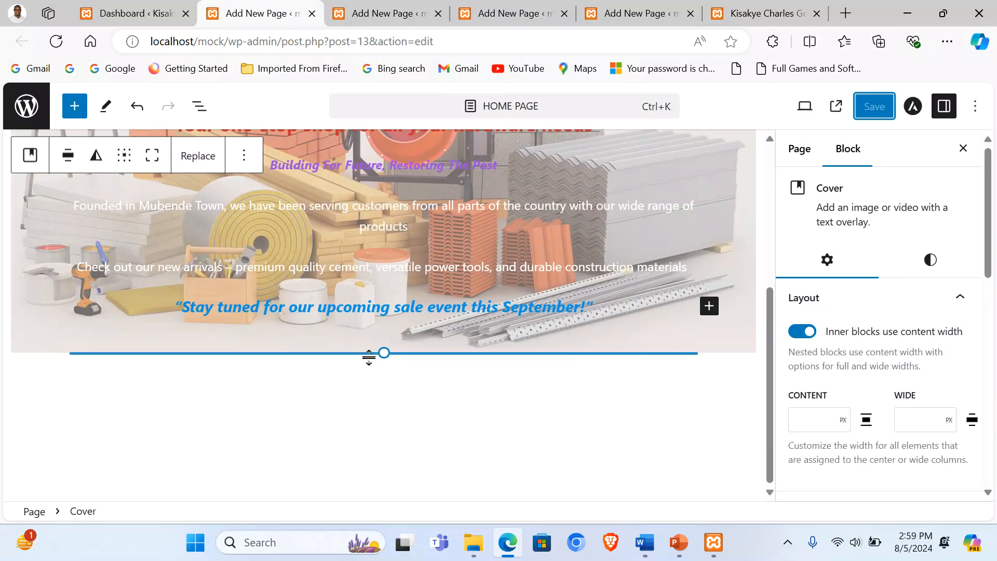
pyautogui.click(385, 373)
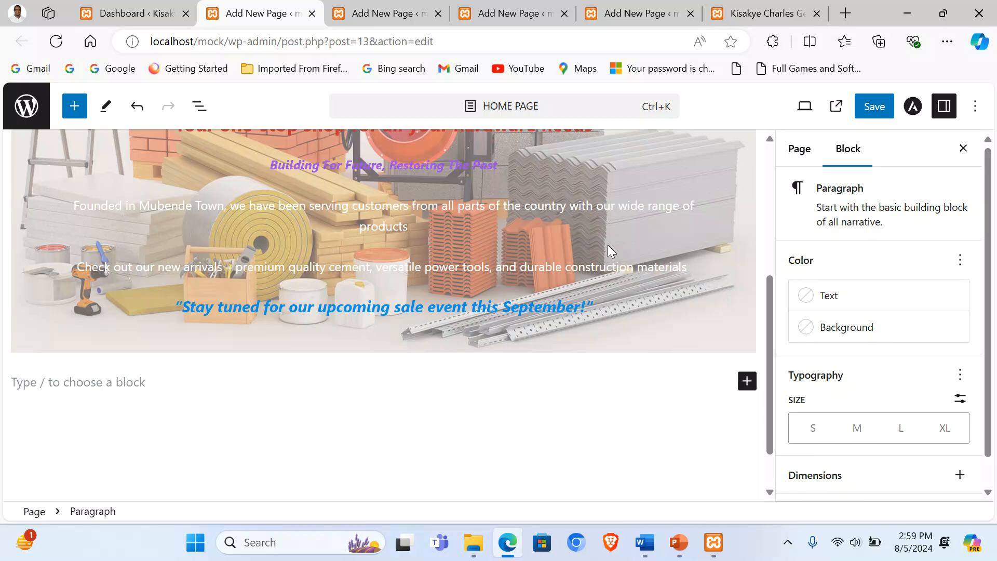
# Step: Switch to the Code editor and place the caret after the wp:cover block
pyautogui.click(975, 107)
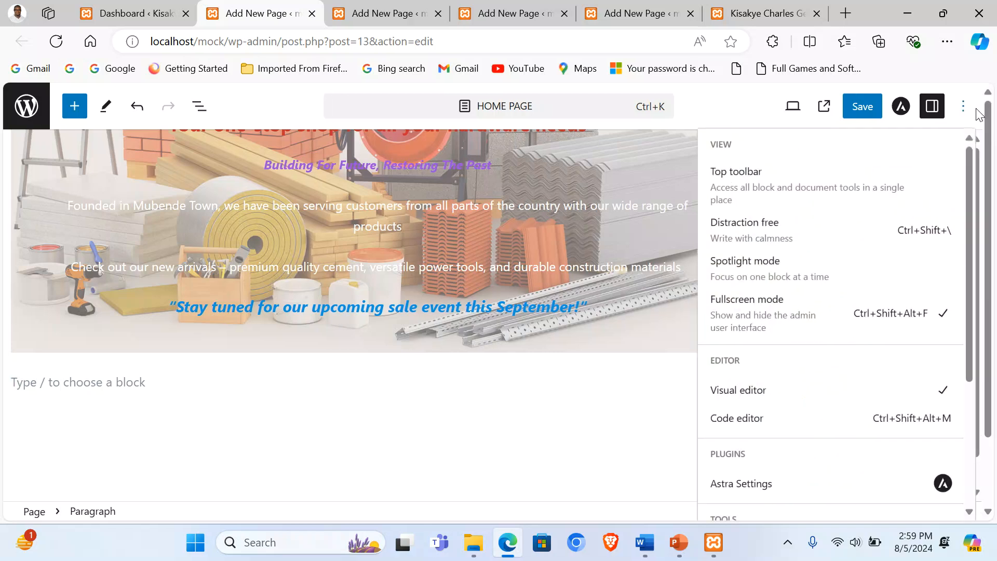
pyautogui.click(738, 419)
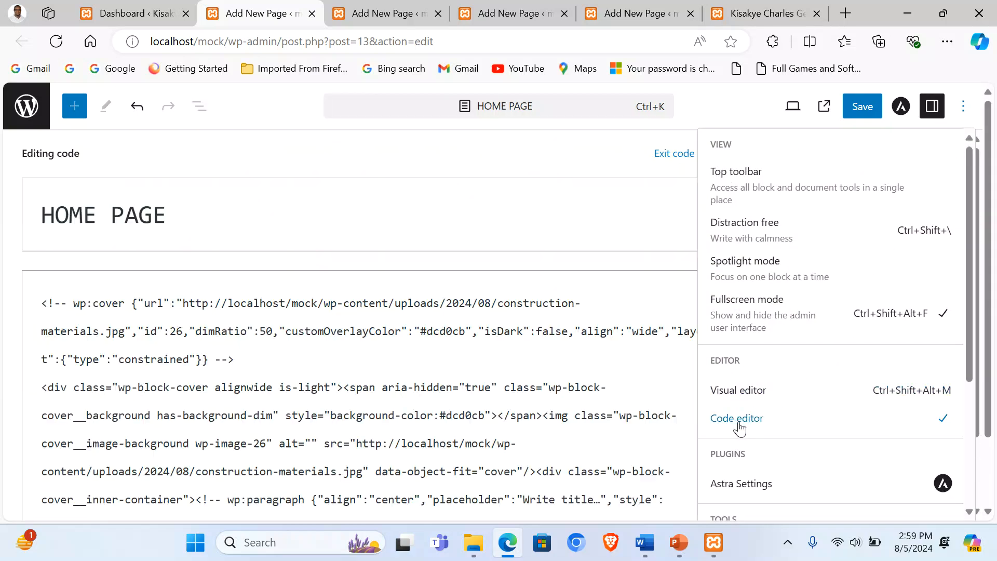
pyautogui.scroll(-10, 238, 345)
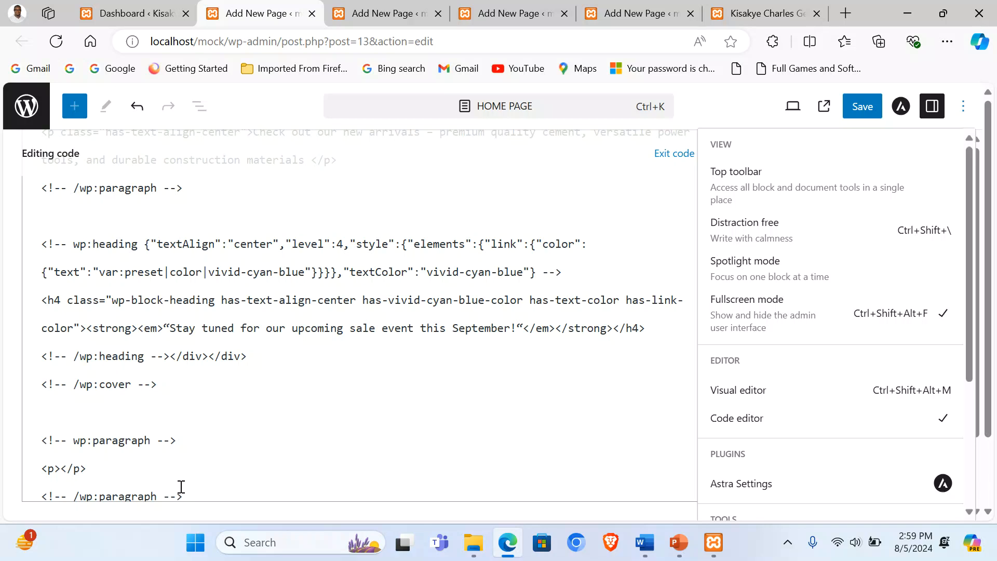
pyautogui.click(61, 408)
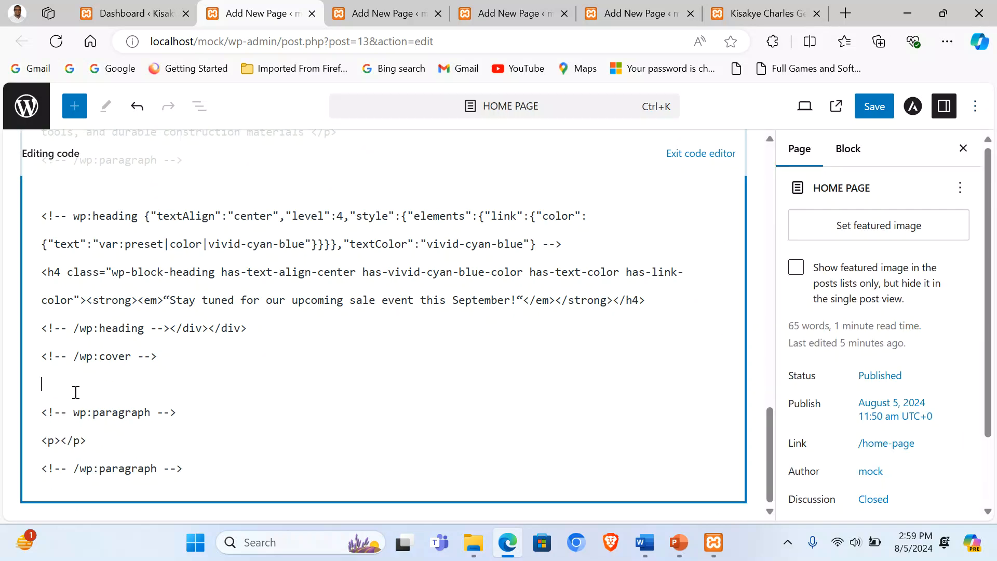
# Step: Add a <marquee> reading 'Welcome to Kisakye Charles Hardware Website' and exit the code editor
pyautogui.write('<marquee> Welcome to')
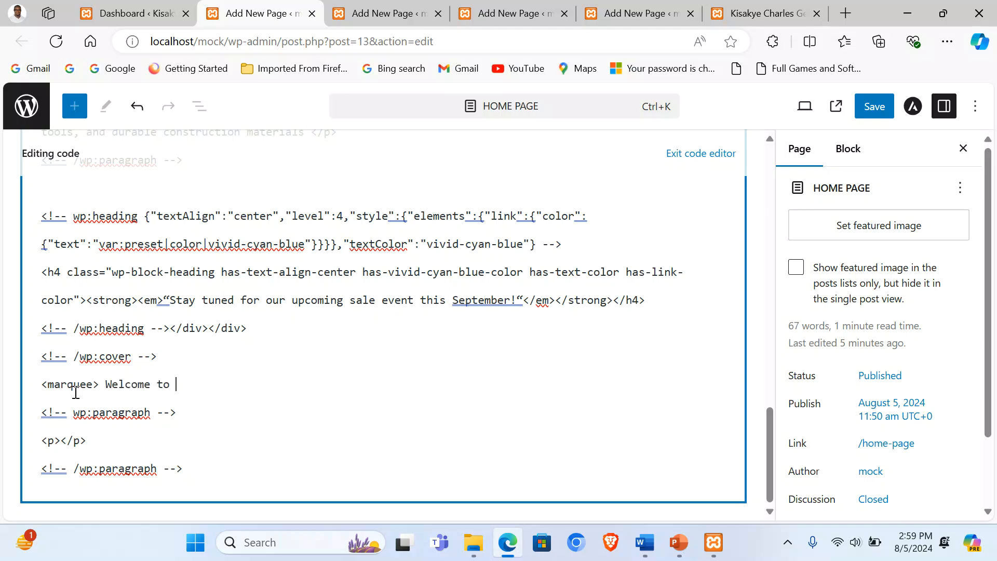
pyautogui.write('Ou')
pyautogui.press('Delete')
pyautogui.press('BackSpace')
pyautogui.press('BackSpace')
pyautogui.write('Kisakye C')
pyautogui.write('harles')
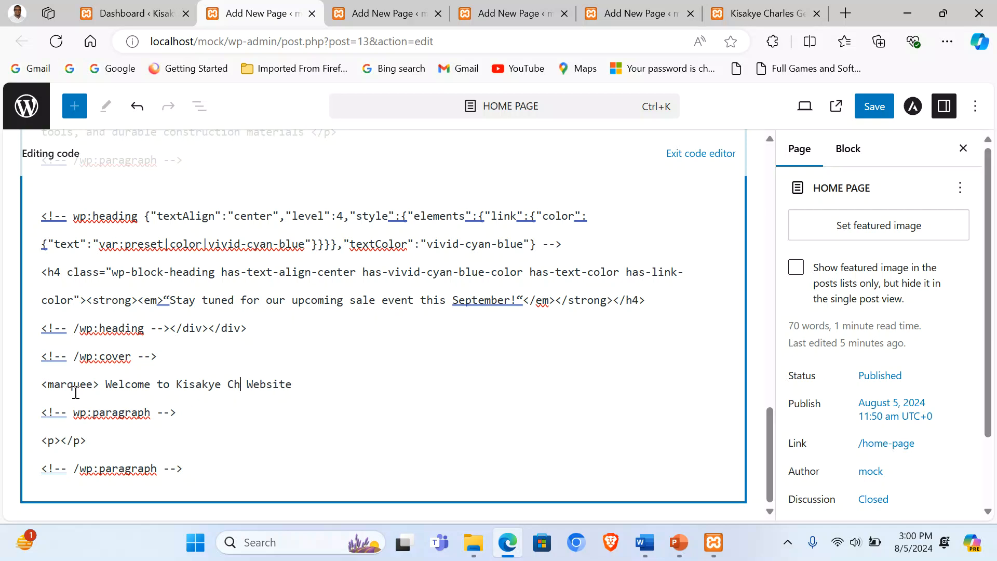
pyautogui.write(' Hardware')
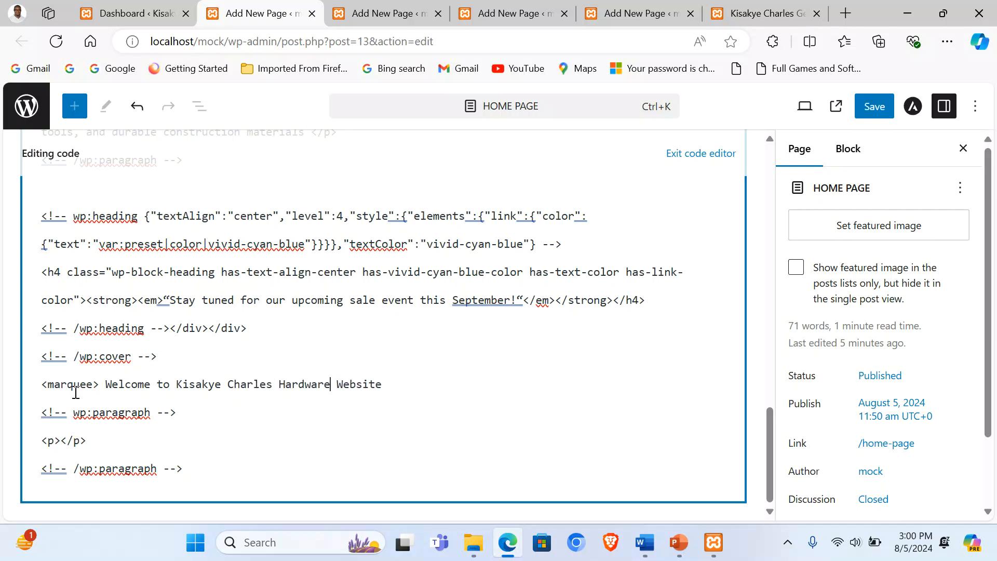
pyautogui.click(402, 379)
pyautogui.click(688, 160)
# Step: Check the new marquee block and save the HOME PAGE
pyautogui.scroll(-6, 675, 307)
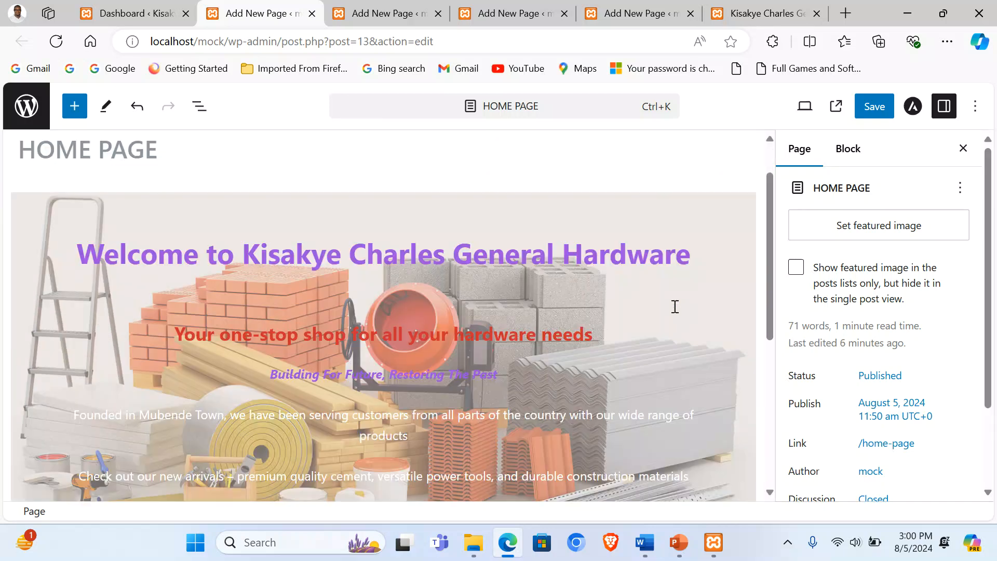
pyautogui.click(526, 279)
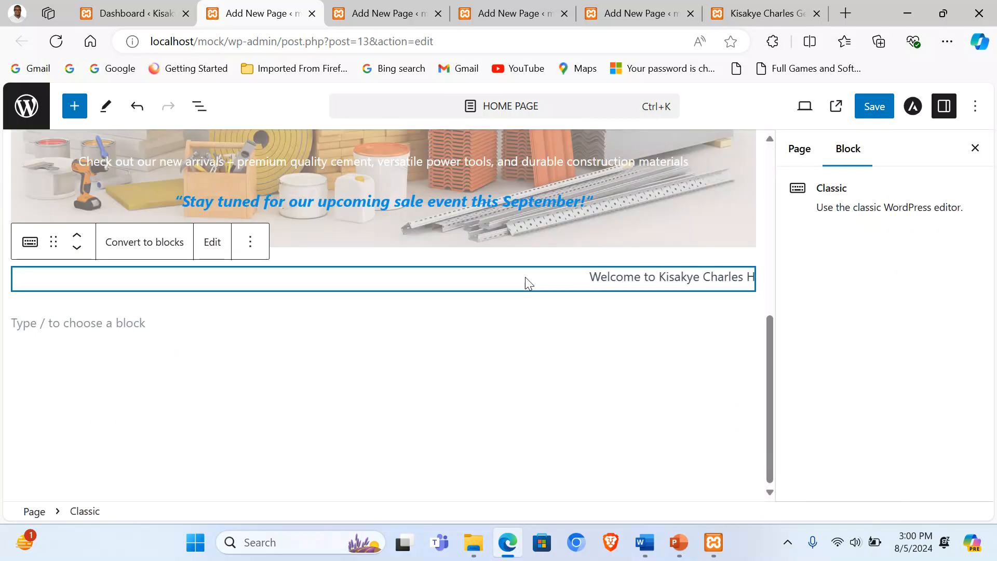
pyautogui.scroll(10, 314, 287)
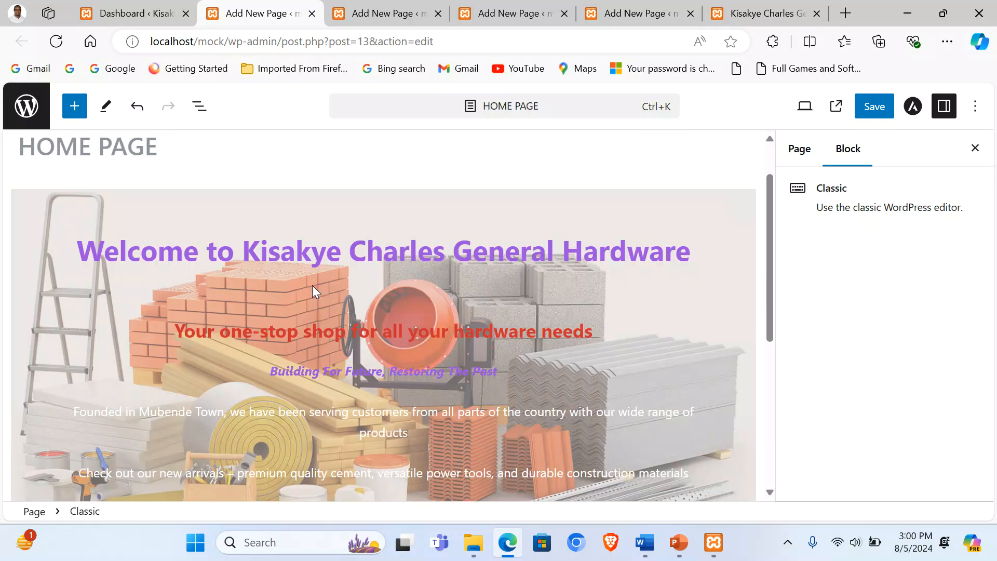
pyautogui.click(872, 105)
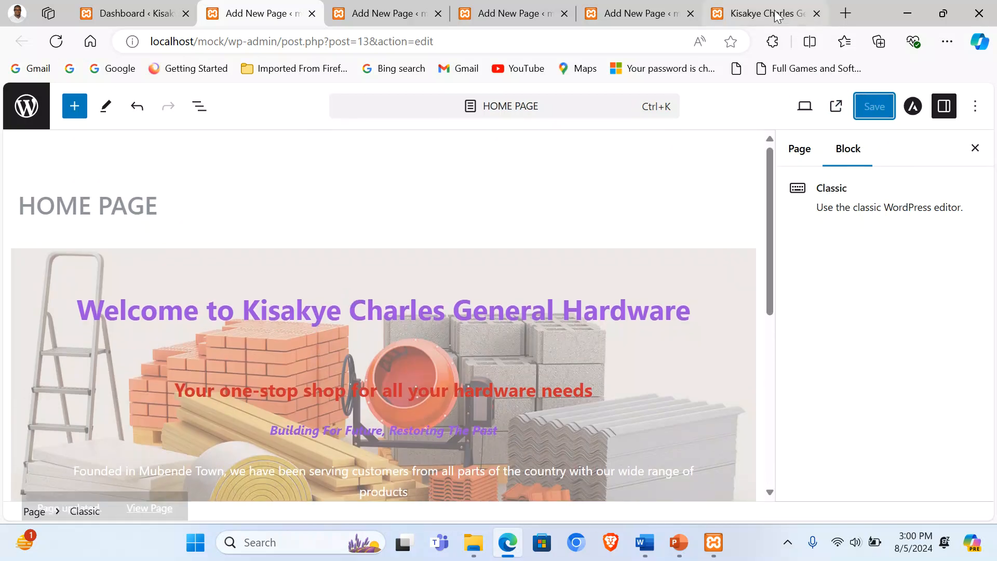
# Step: Confirm the marquee scrolls on the reloaded live site, then open the ABOUT US editor and Word document
pyautogui.click(759, 7)
pyautogui.click(56, 41)
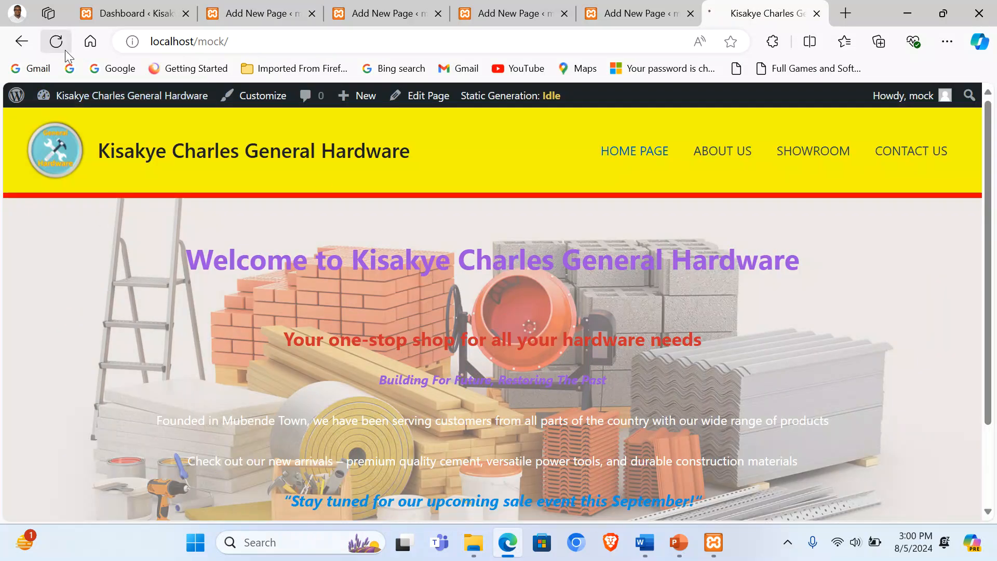
pyautogui.scroll(-3, 541, 313)
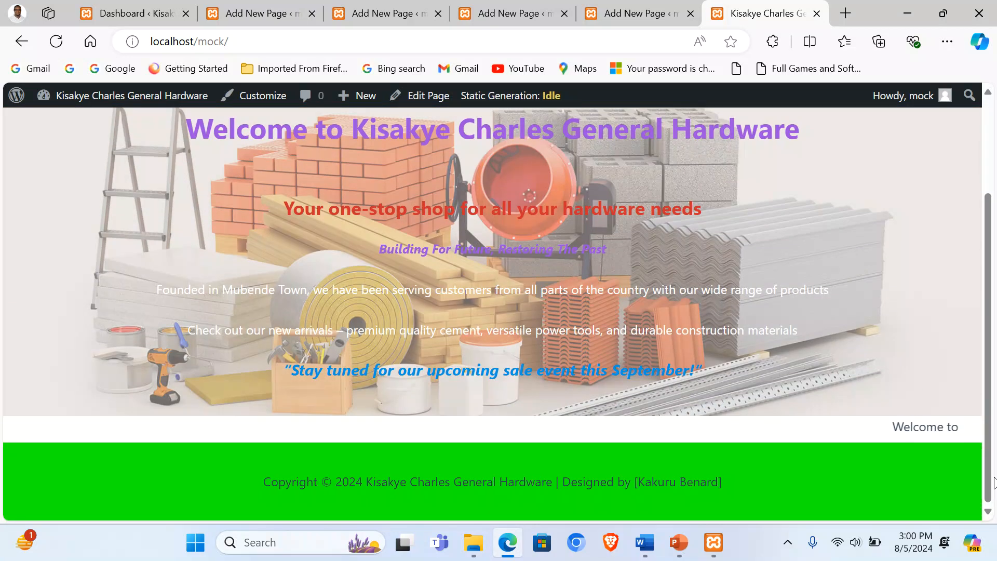
pyautogui.scroll(3, 864, 435)
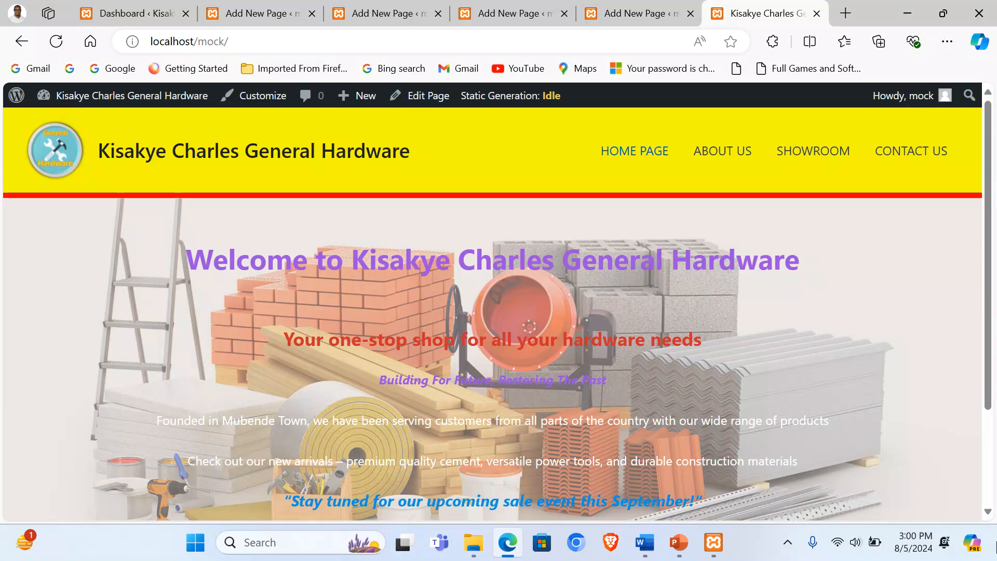
pyautogui.click(260, 13)
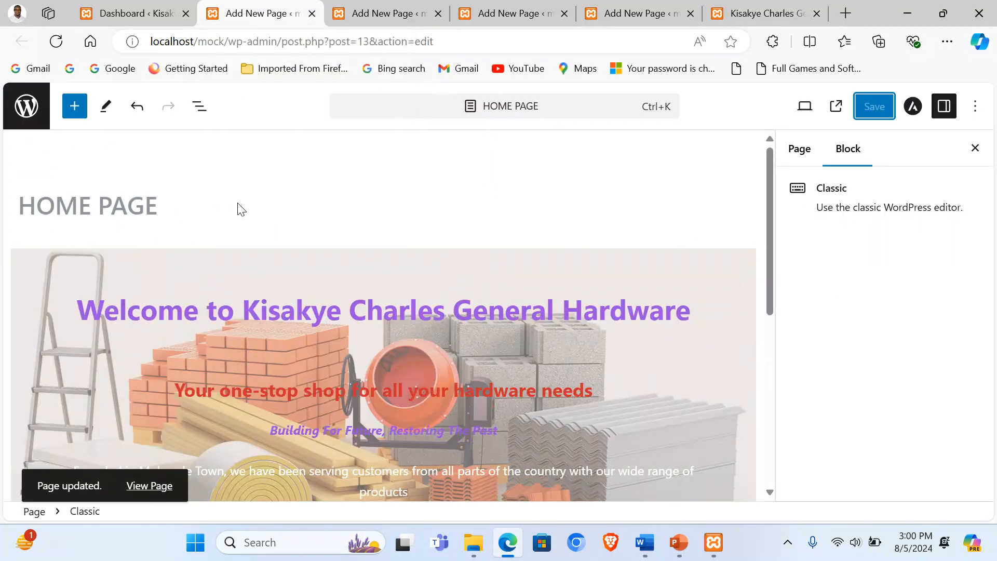
pyautogui.click(363, 14)
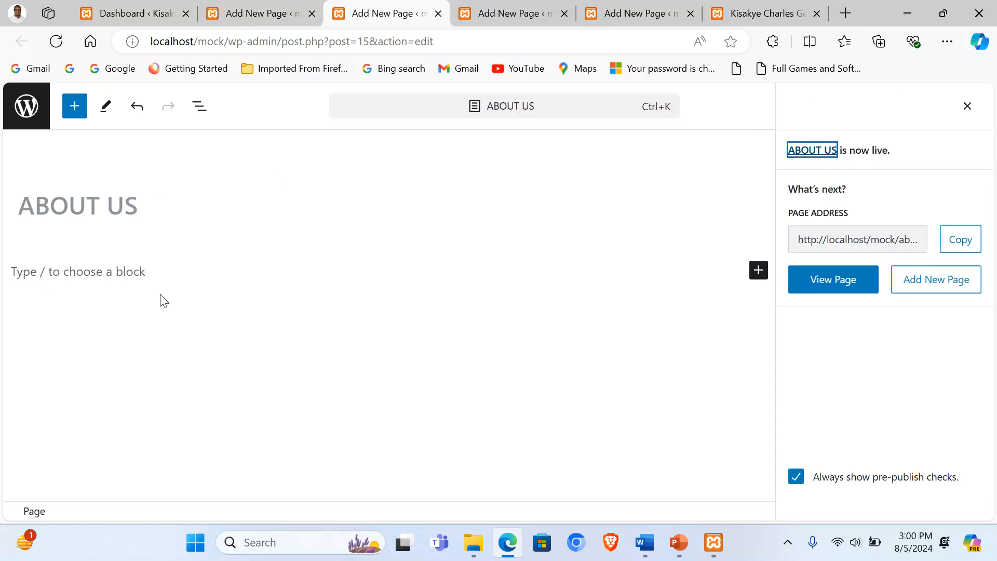
pyautogui.click(644, 545)
# Step: Select the Page Two paragraphs about the 2010 founding and expansion
pyautogui.click(287, 282)
pyautogui.scroll(-5, 287, 282)
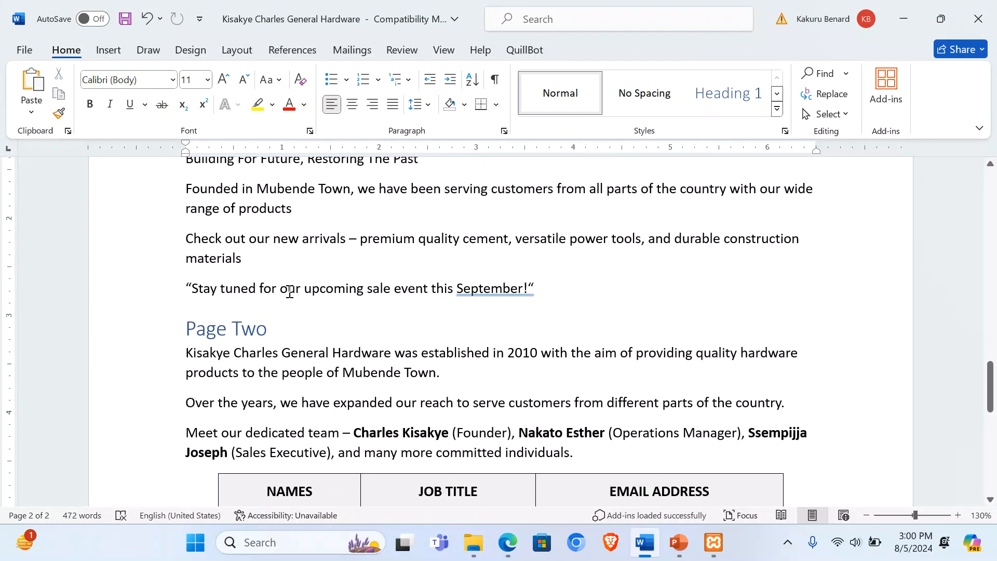
pyautogui.moveTo(187, 254); pyautogui.dragTo(783, 303)
pyautogui.hotkey('ctrl', 'c')
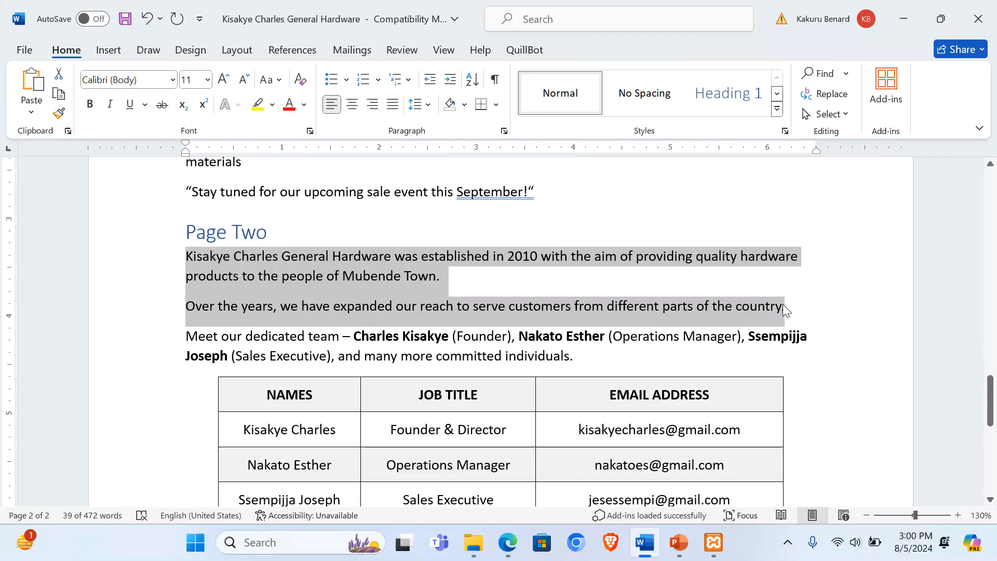
# Step: Paste the company history text into the empty paragraph block and centre-align it
pyautogui.click(508, 542)
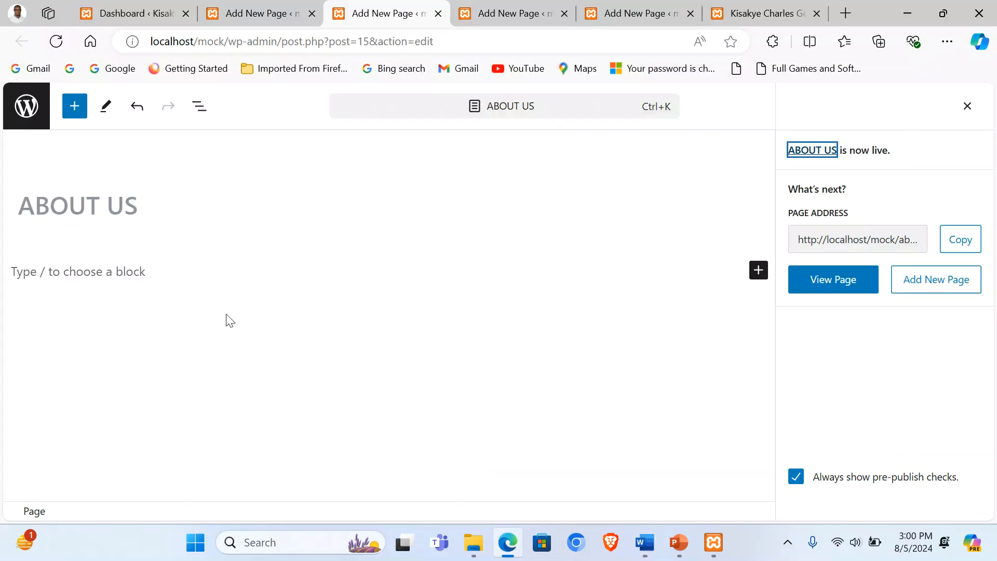
pyautogui.click(68, 271)
pyautogui.hotkey('ctrl', 'v')
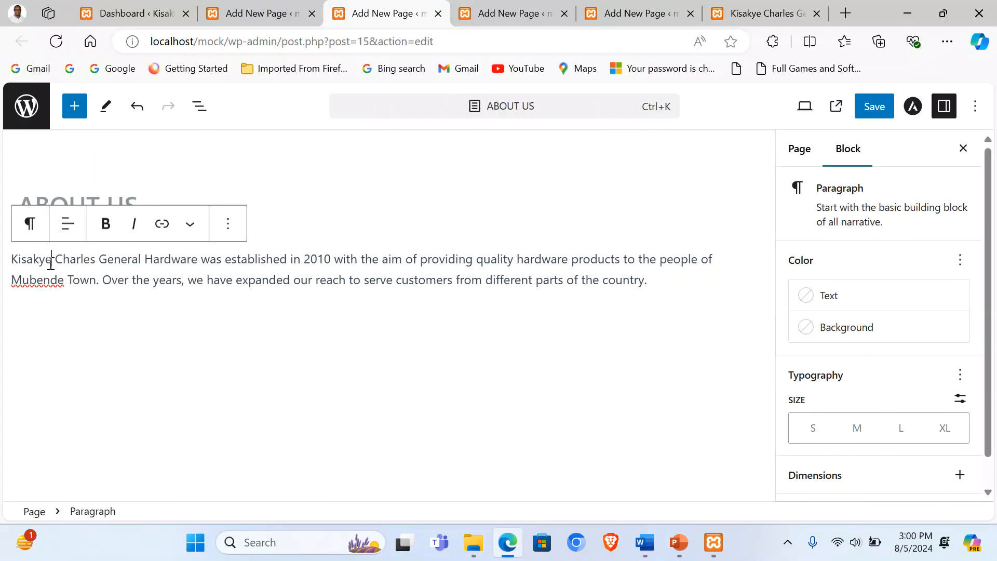
pyautogui.tripleClick(48, 263)
pyautogui.click(68, 223)
pyautogui.click(132, 304)
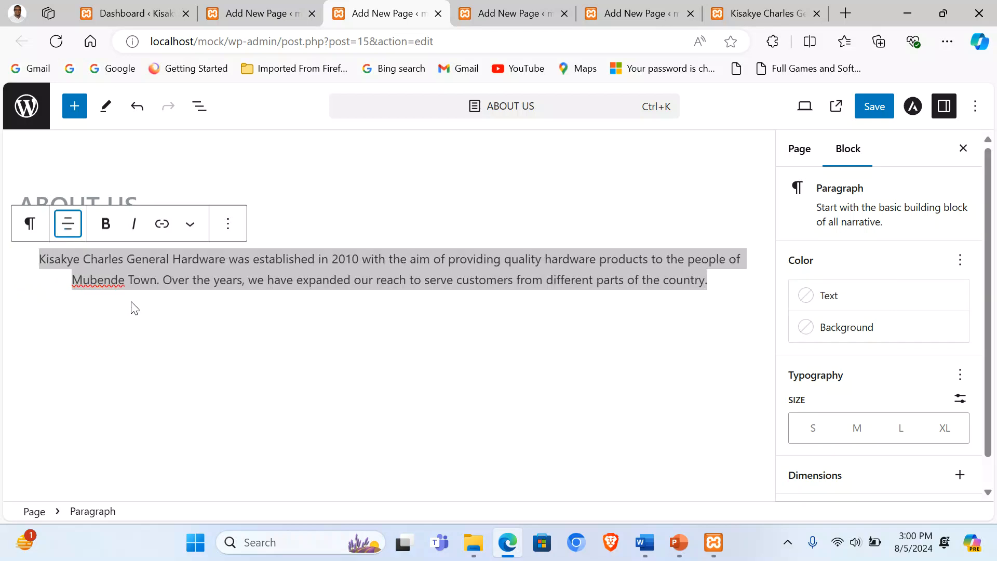
# Step: Start a new empty block below the centred paragraph
pyautogui.click(725, 286)
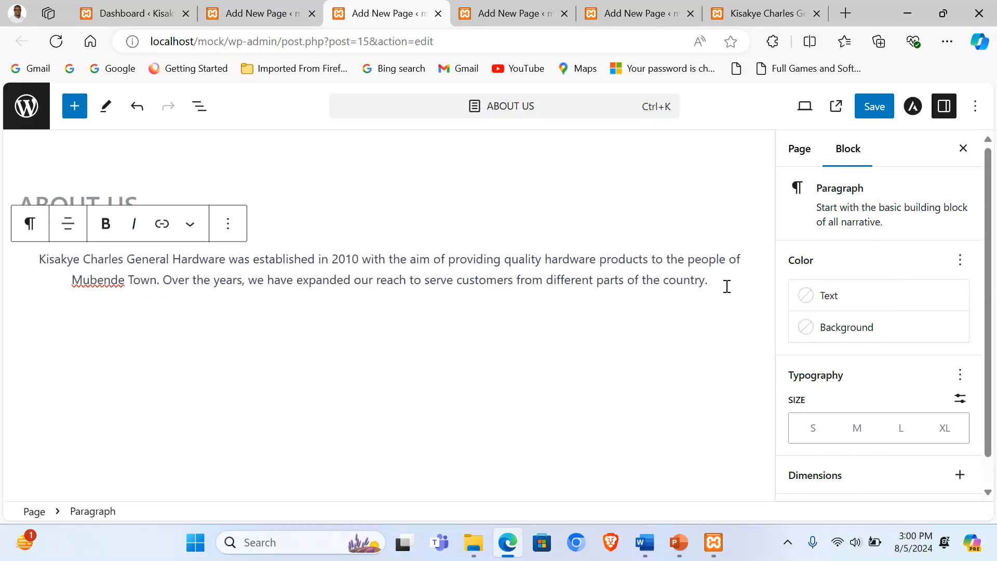
pyautogui.press('Return')
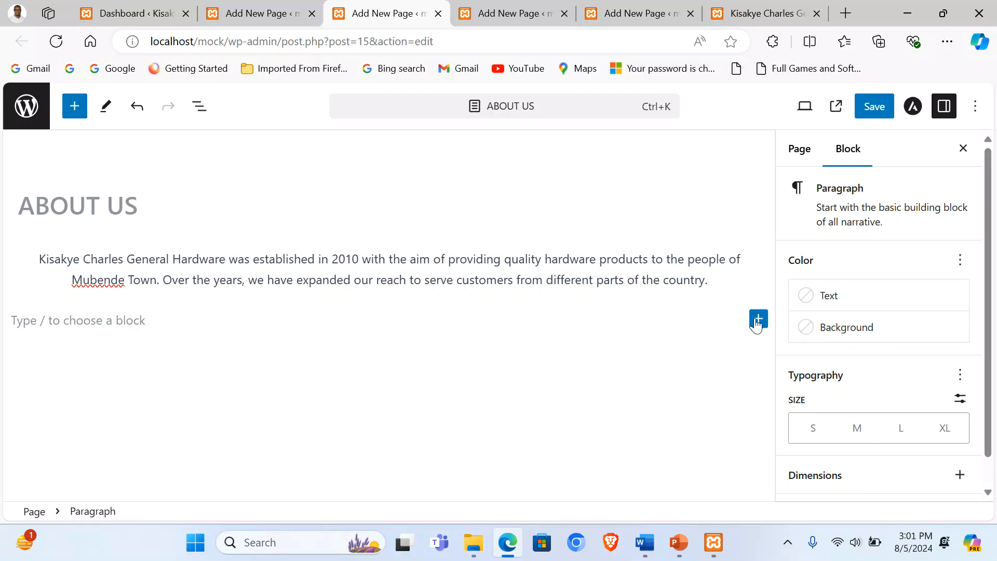
pyautogui.click(757, 319)
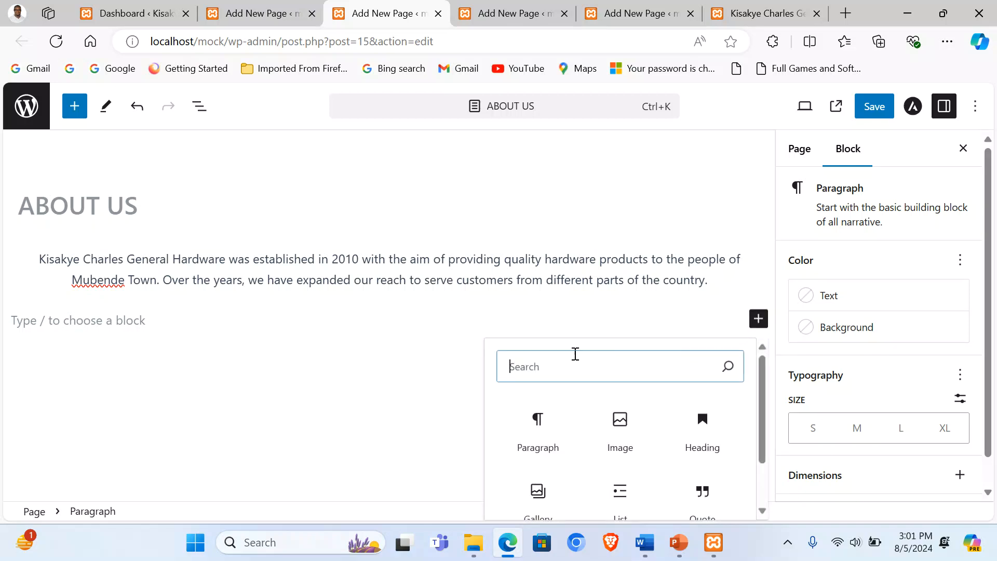
# Step: Insert a Separator block below the intro paragraph using the Wide Line style
pyautogui.write('sep')
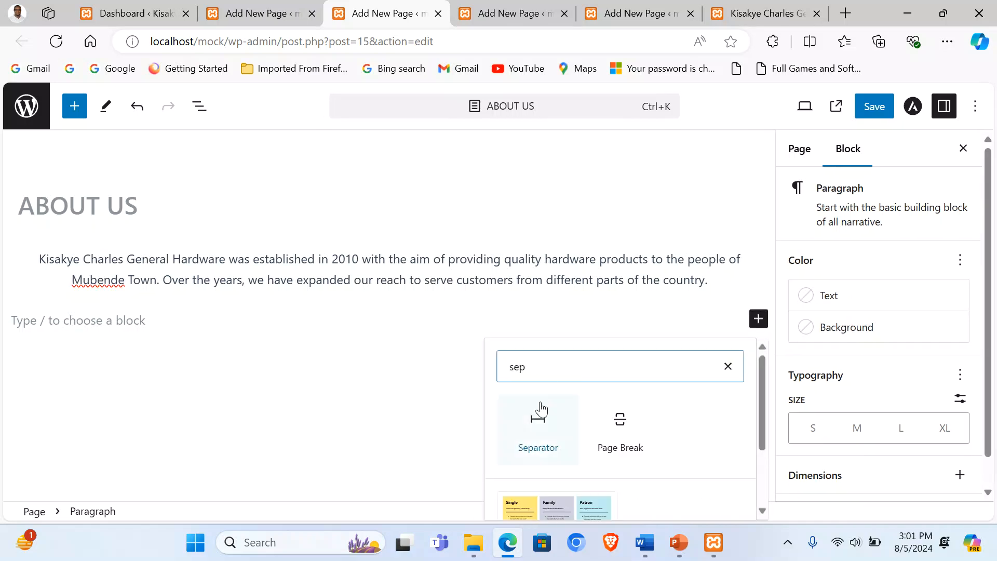
pyautogui.click(535, 415)
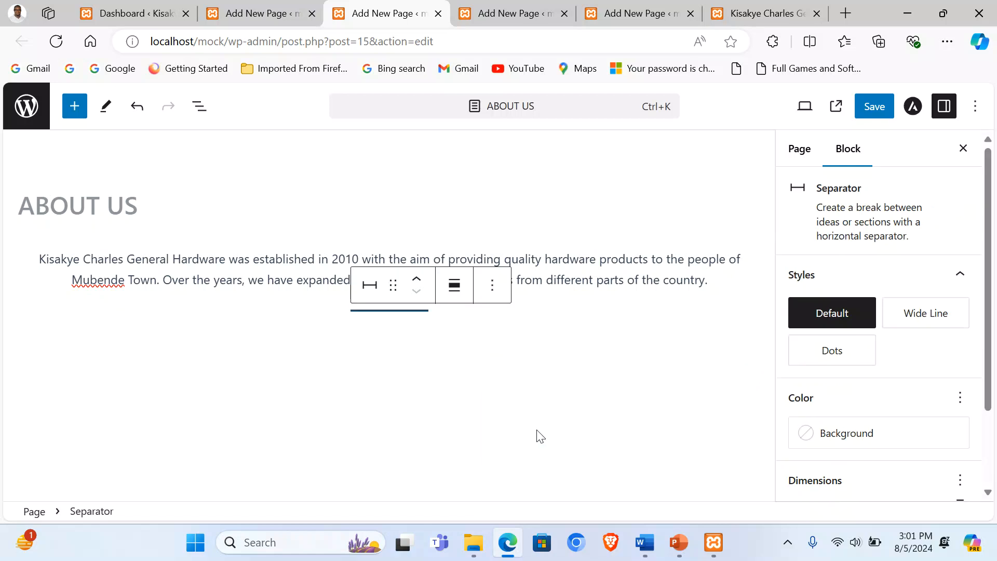
pyautogui.click(368, 292)
pyautogui.click(397, 477)
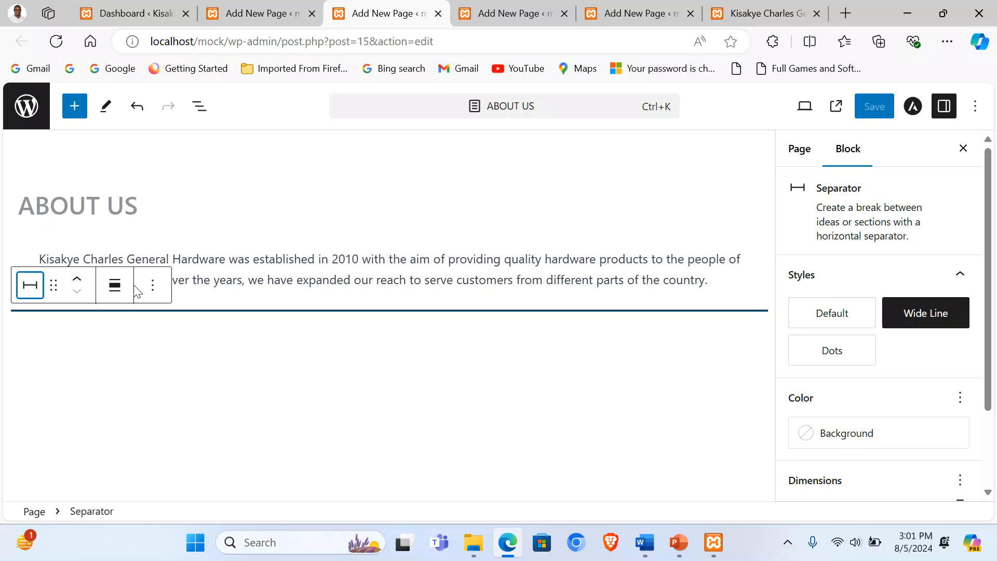
# Step: Add an empty block below the separator, then select the team paragraph in Word
pyautogui.click(136, 332)
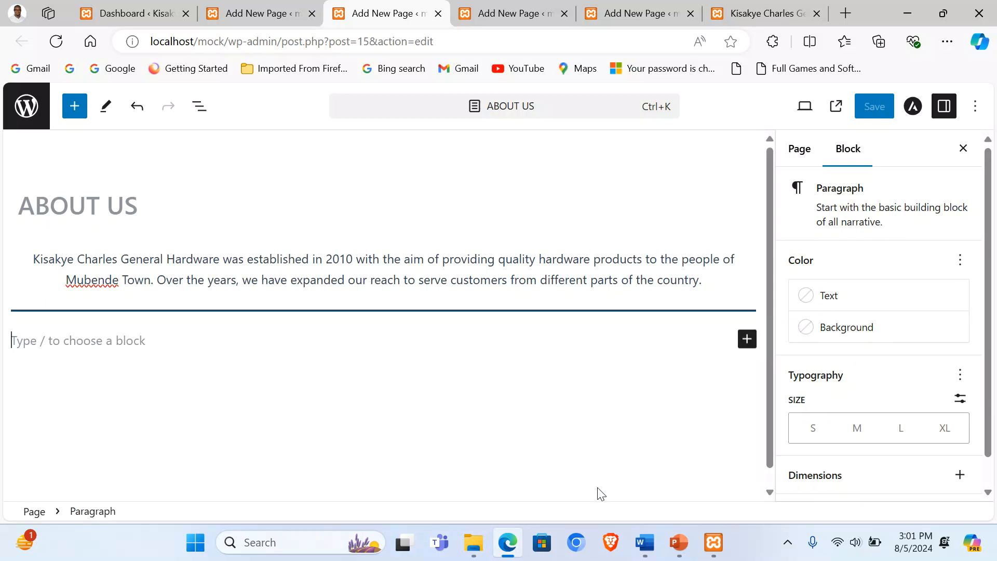
pyautogui.click(644, 541)
pyautogui.moveTo(186, 340); pyautogui.dragTo(614, 356)
pyautogui.hotkey('ctrl', 'c')
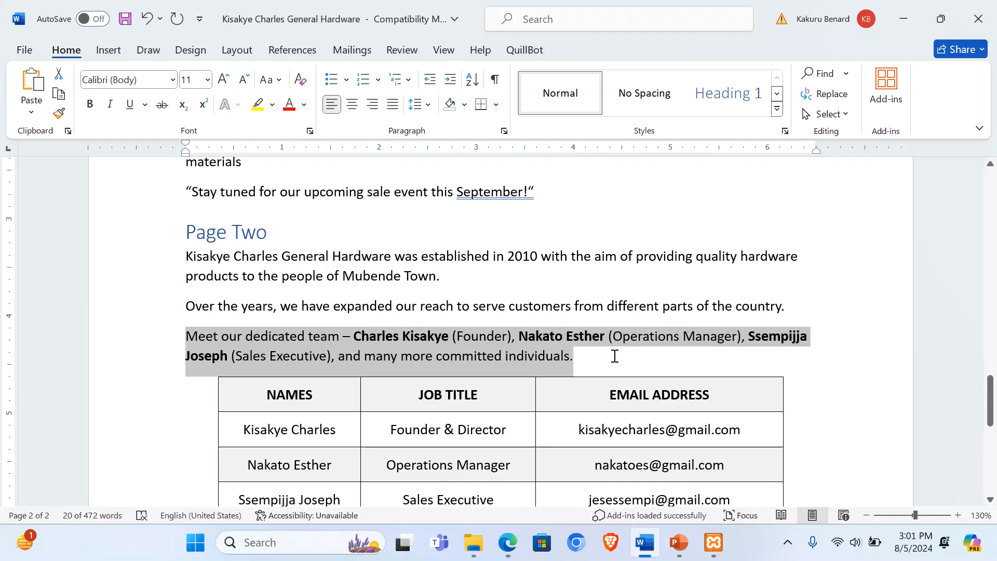
# Step: Paste the team paragraph below the separator and centre-align it
pyautogui.click(507, 542)
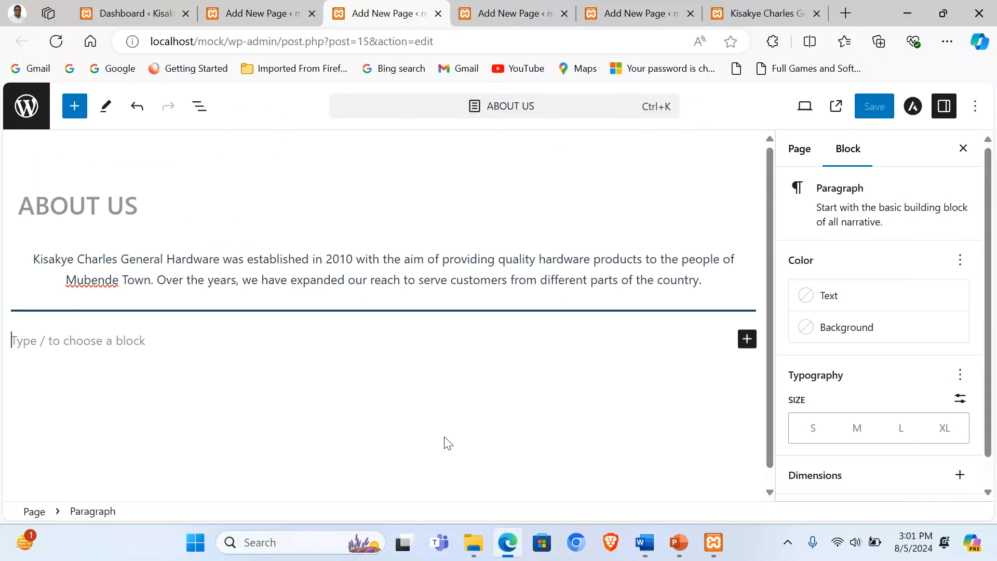
pyautogui.hotkey('ctrl', 'v')
pyautogui.tripleClick(179, 351)
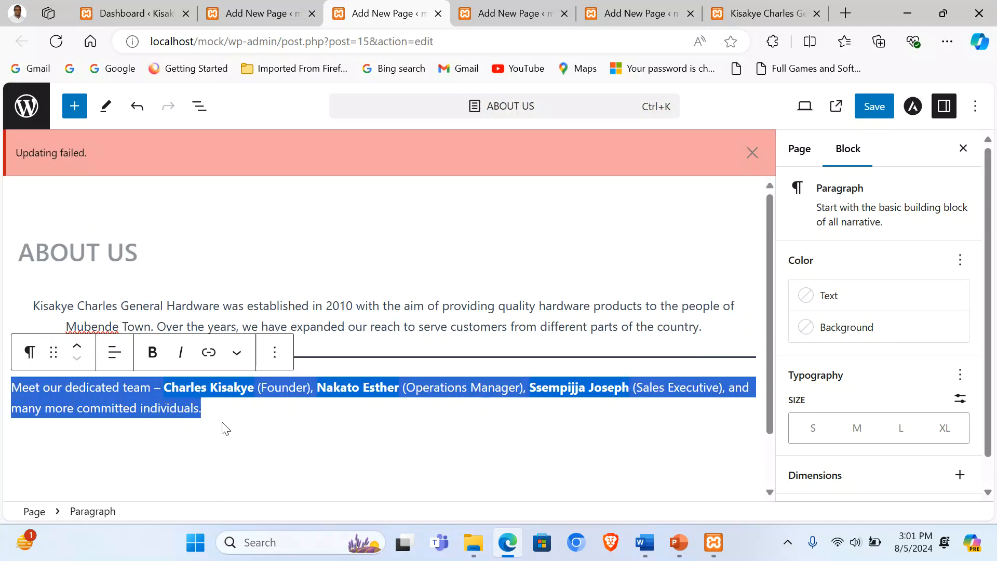
pyautogui.click(116, 355)
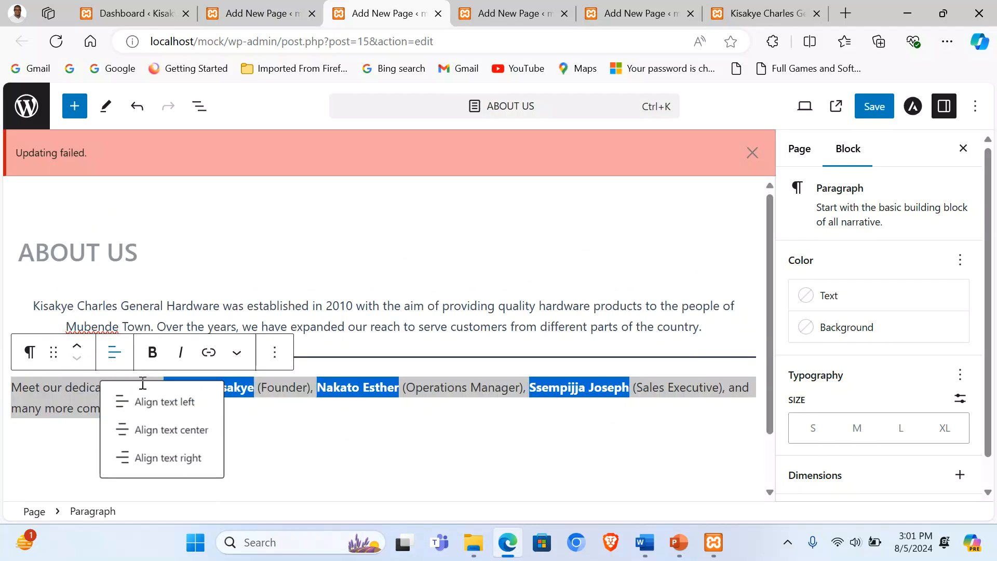
pyautogui.click(170, 429)
# Step: Dismiss the Updating failed notice and start a new empty block after the team paragraph
pyautogui.click(752, 152)
pyautogui.click(378, 361)
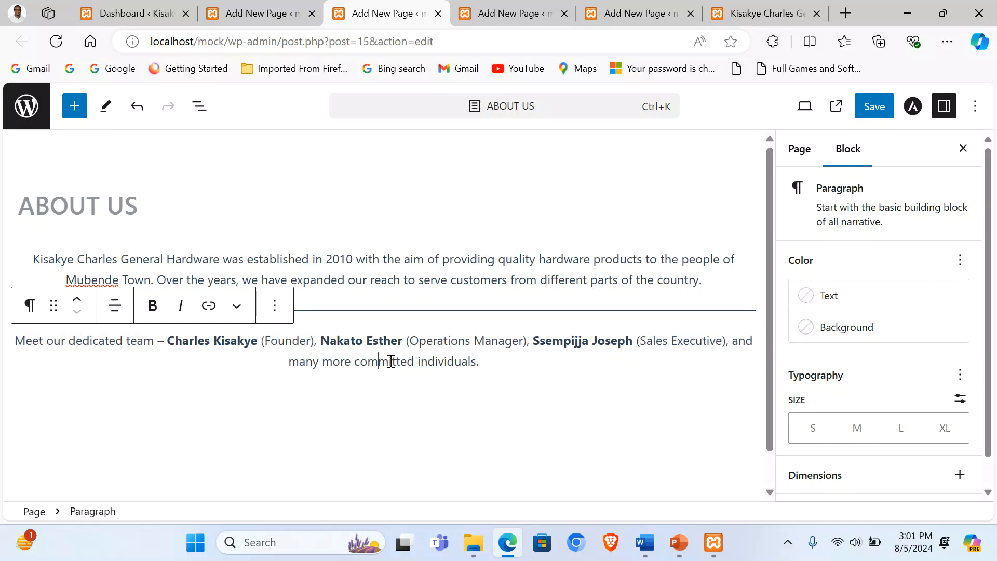
pyautogui.click(494, 367)
pyautogui.press('Return')
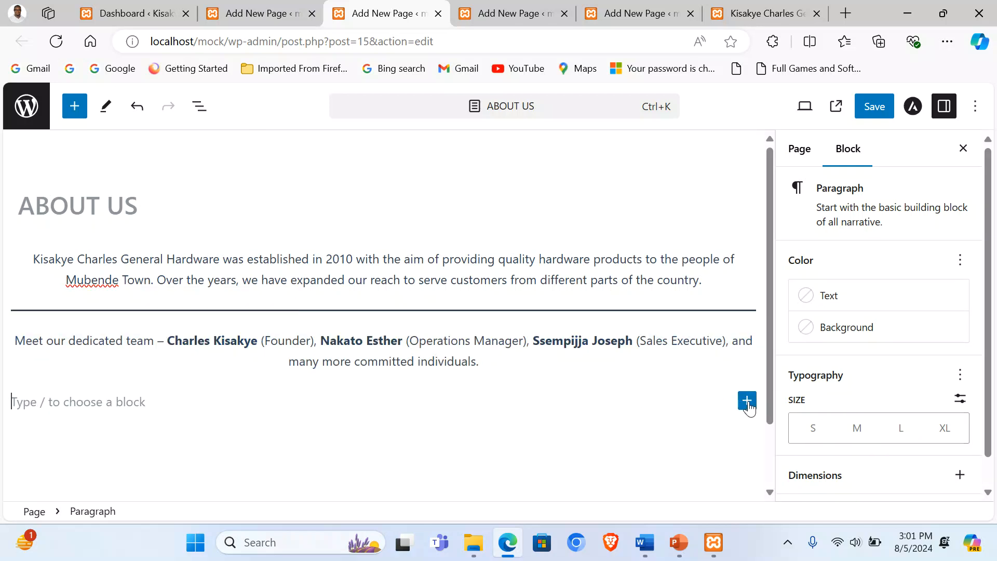
# Step: Insert a Table block via the 'tab' search and create it with 3 columns and 4 rows
pyautogui.click(747, 404)
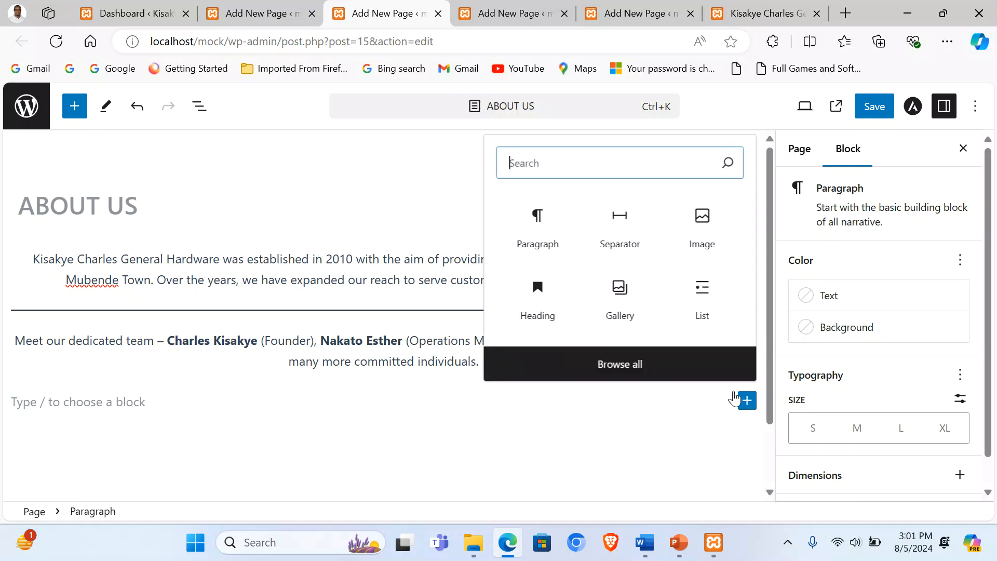
pyautogui.write('tab')
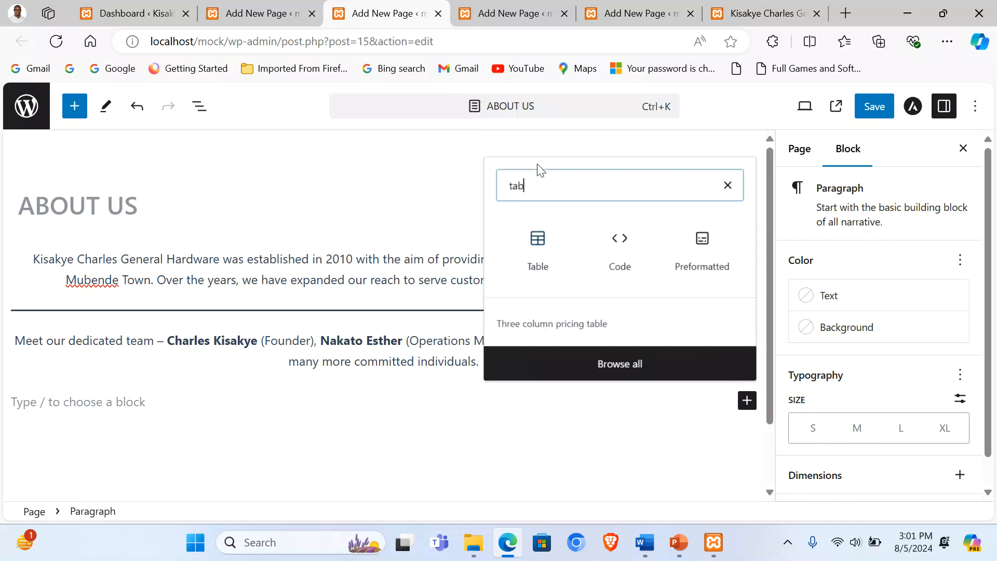
pyautogui.click(542, 182)
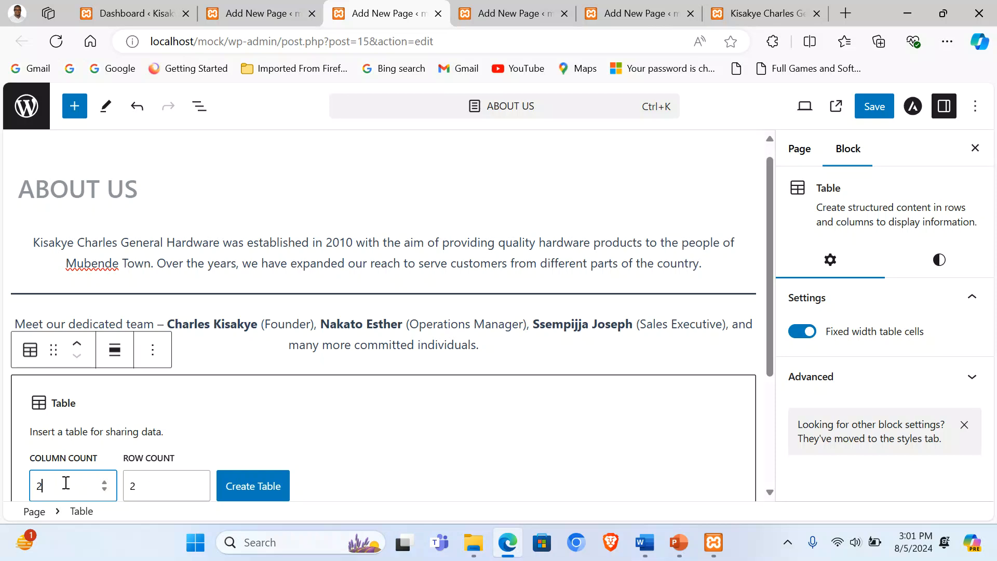
pyautogui.scroll(-3, 160, 443)
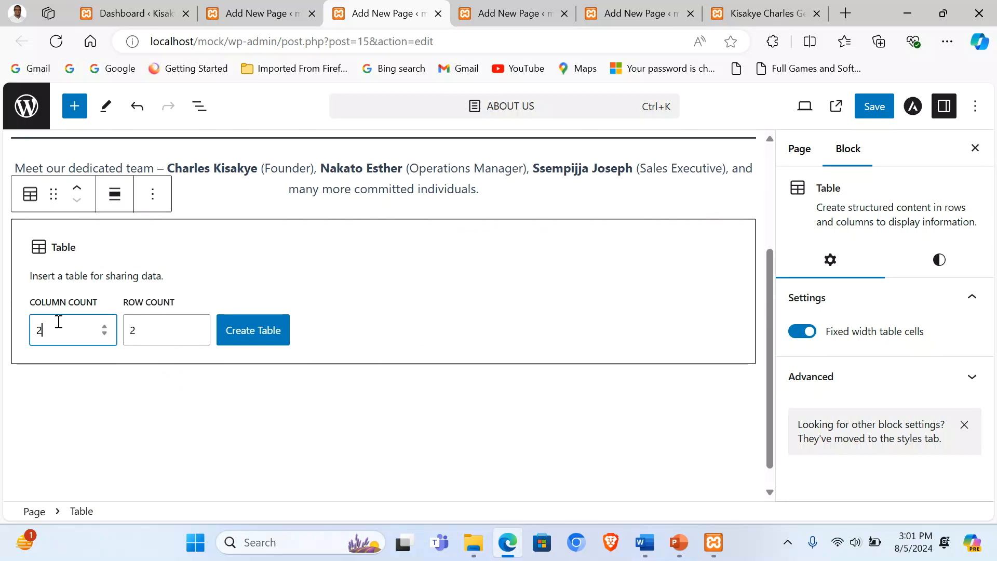
pyautogui.moveTo(141, 335); pyautogui.dragTo(127, 333)
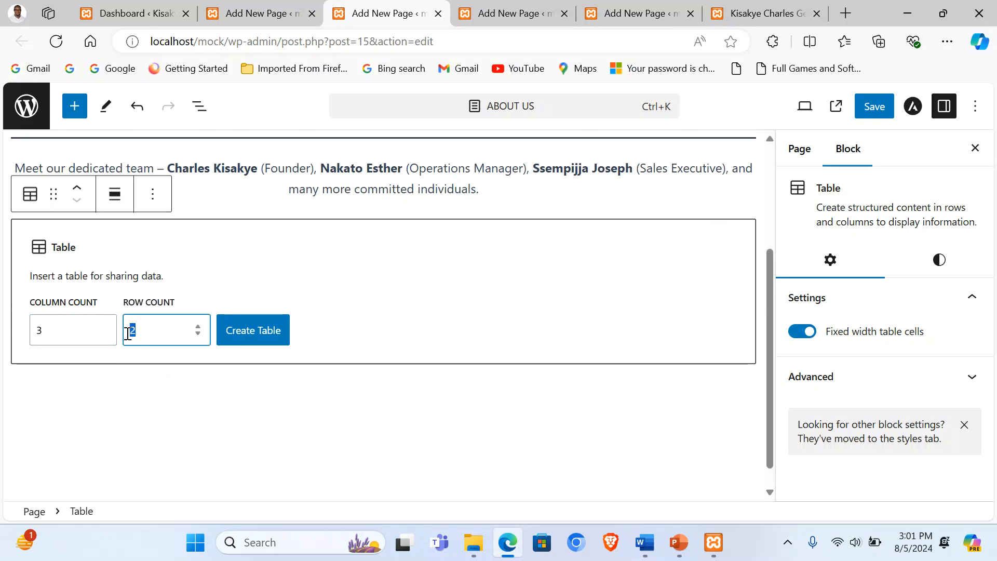
pyautogui.click(249, 339)
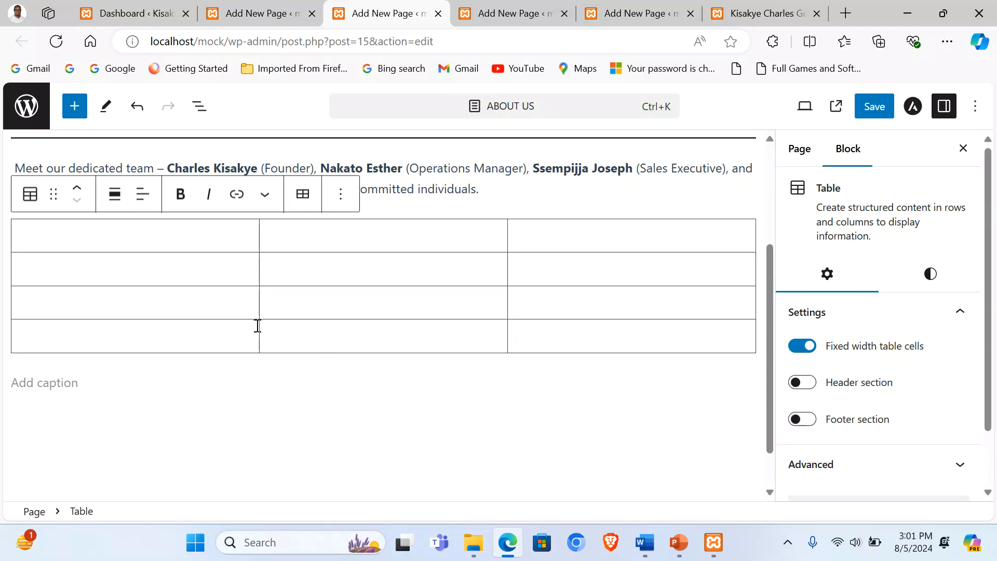
# Step: Type the headings NAMES, JOB TITLE and EMAIL ADDRESS and make each one bold
pyautogui.write('NAME')
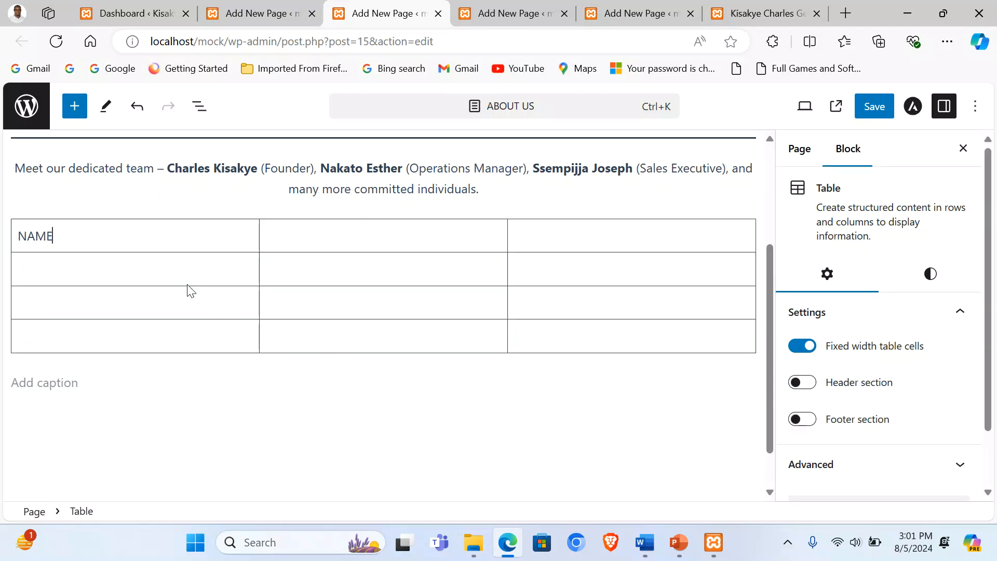
pyautogui.write('S')
pyautogui.click(365, 233)
pyautogui.write('JOB TITLE')
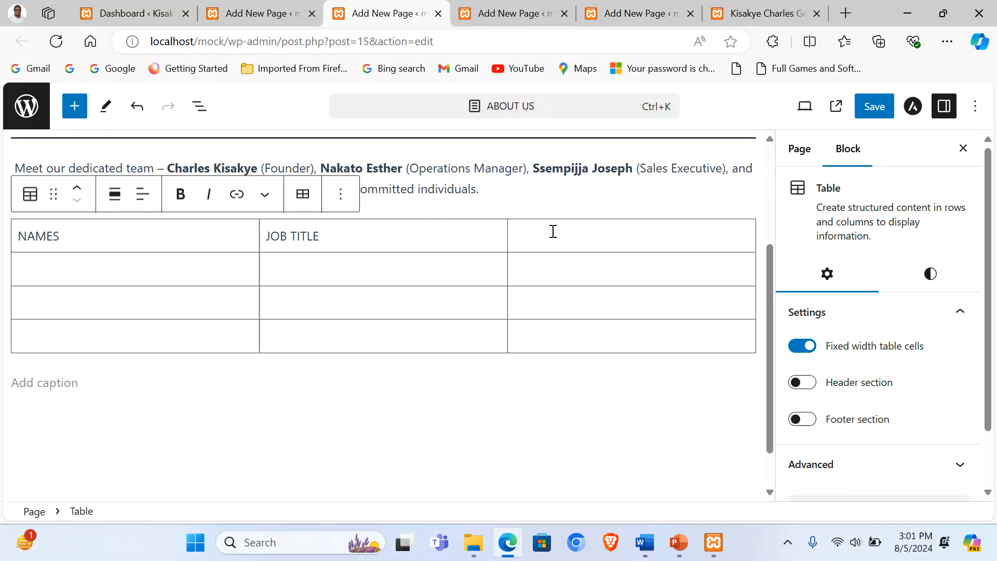
pyautogui.write('MAIL ADDRESS')
pyautogui.moveTo(19, 236); pyautogui.dragTo(93, 238)
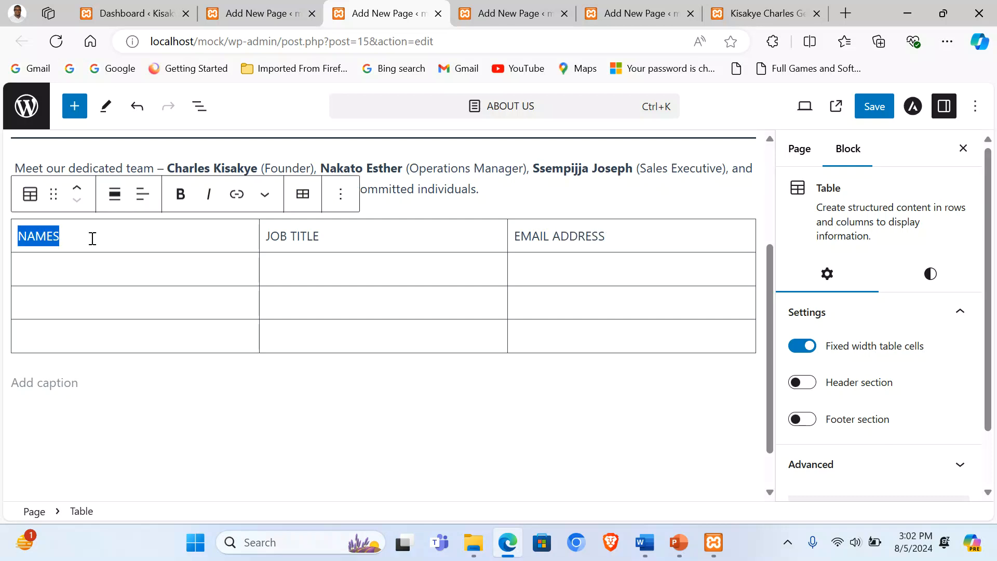
pyautogui.hotkey('ctrl', 'b')
pyautogui.moveTo(267, 237); pyautogui.dragTo(334, 234)
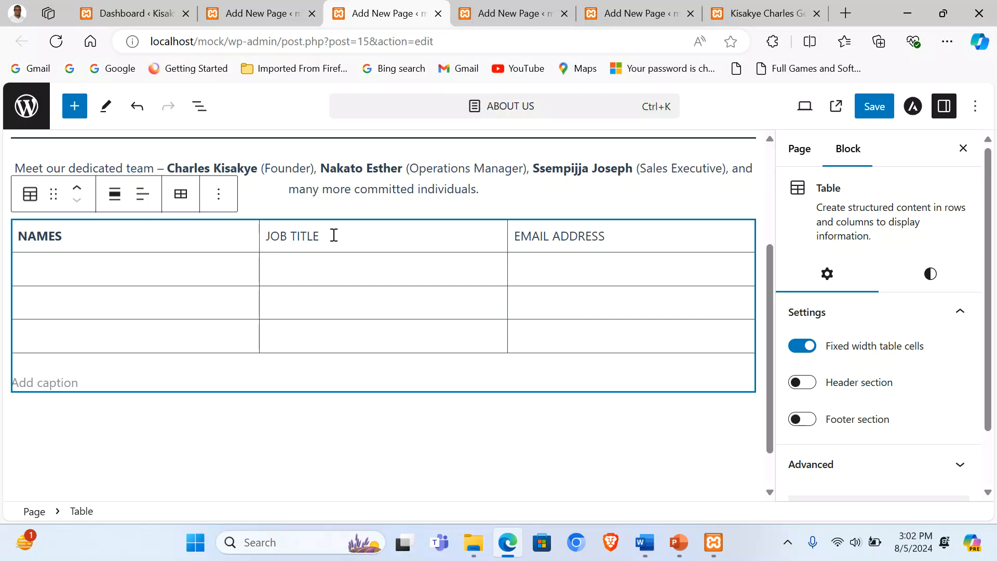
pyautogui.hotkey('ctrl', 'b')
pyautogui.tripleClick(537, 233)
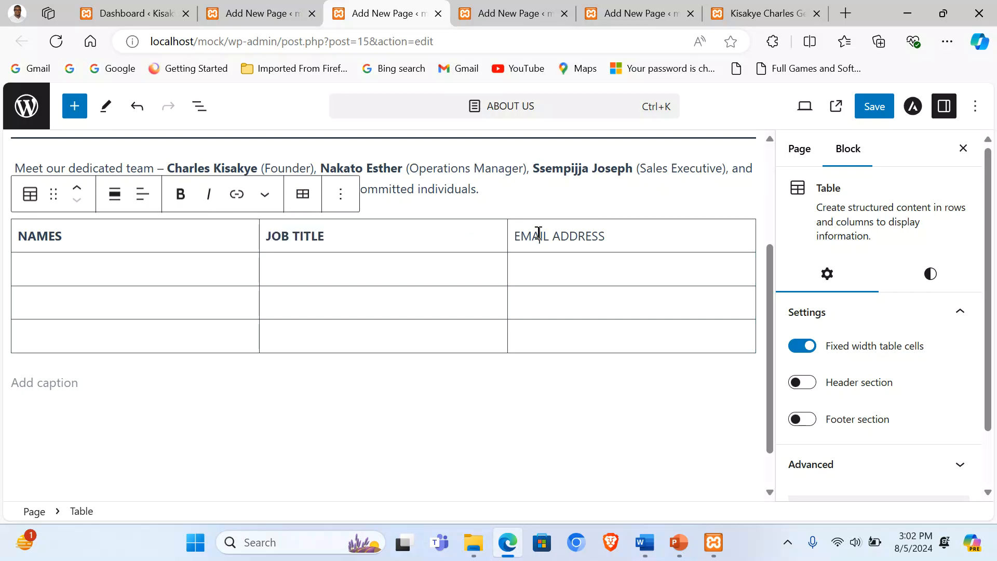
pyautogui.hotkey('ctrl', 'b')
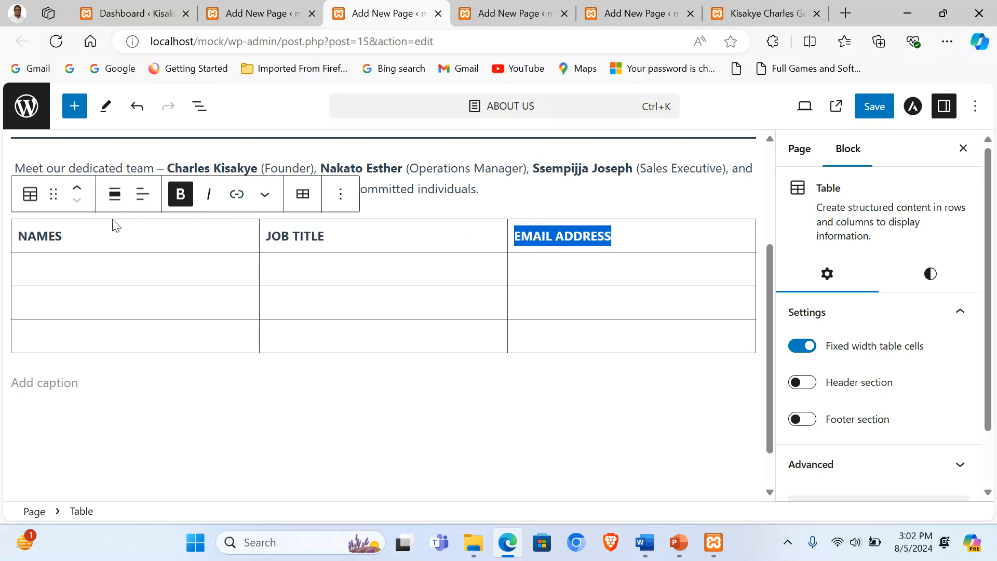
# Step: Copy the founder's name from the team paragraph
pyautogui.click(134, 279)
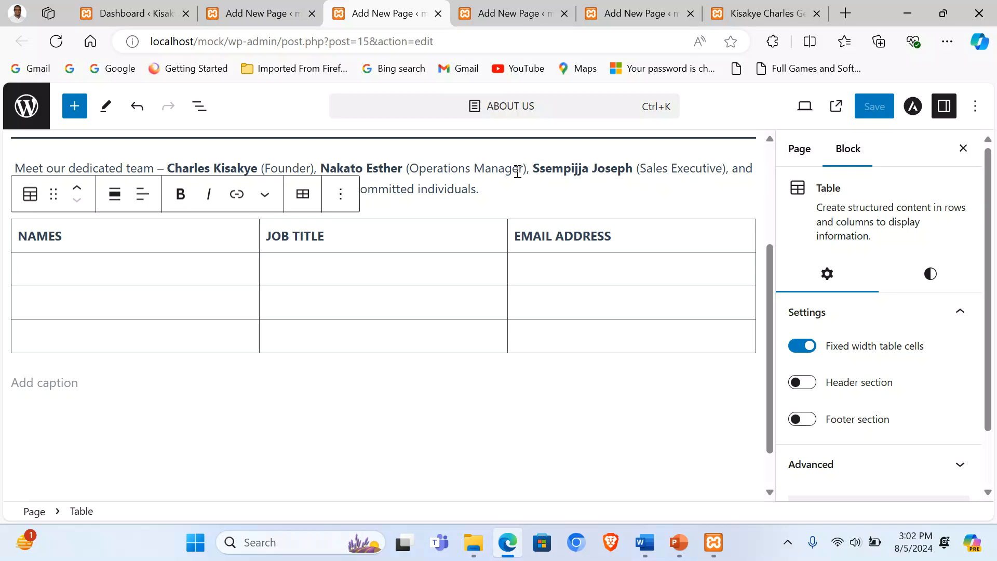
pyautogui.moveTo(170, 168); pyautogui.dragTo(260, 168)
pyautogui.hotkey('ctrl', 'c')
# Step: Paste the founder's and operations manager's names into the first two NAMES cells
pyautogui.click(167, 264)
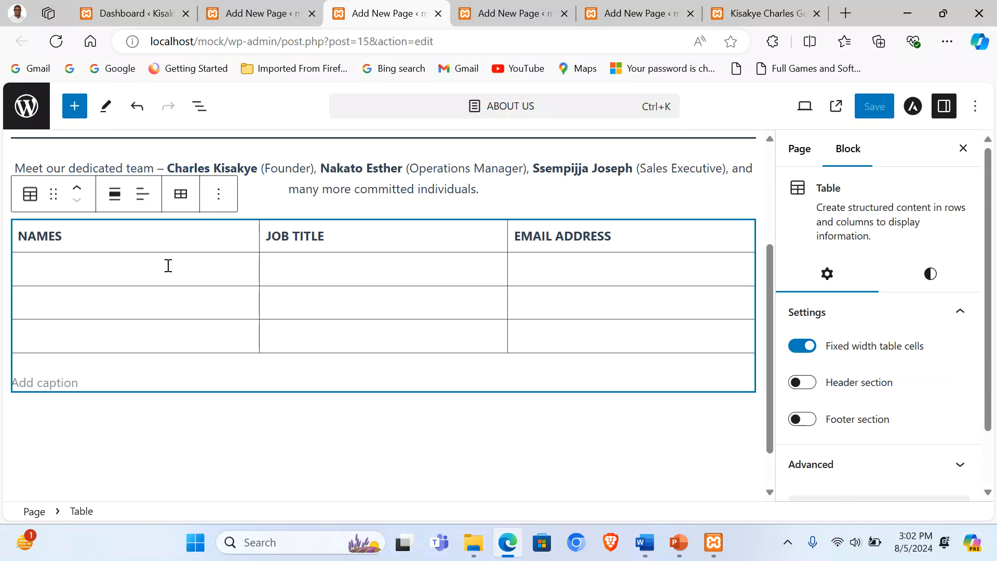
pyautogui.hotkey('ctrl', 'v')
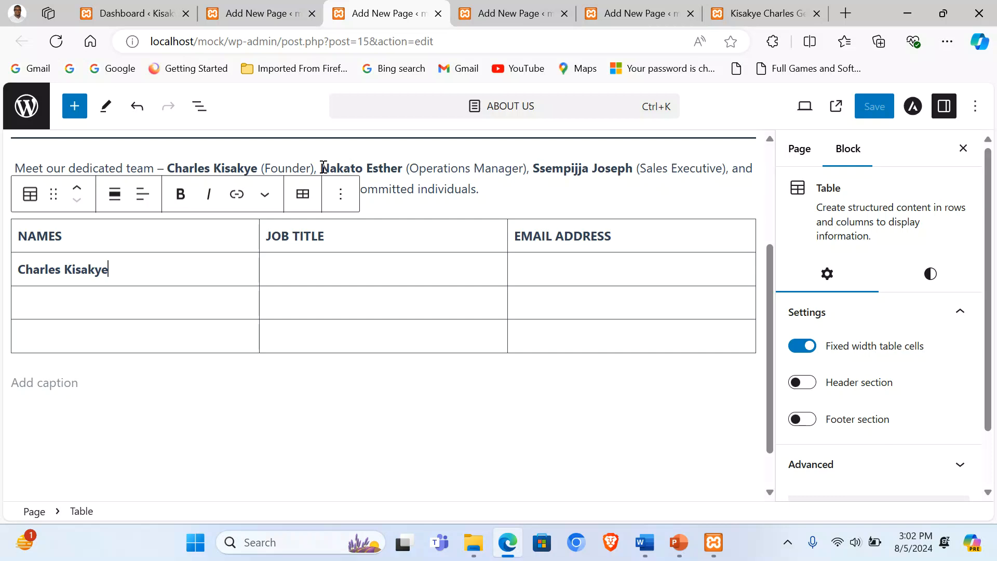
pyautogui.moveTo(323, 168); pyautogui.dragTo(407, 169)
pyautogui.hotkey('ctrl', 'c')
pyautogui.click(187, 297)
pyautogui.hotkey('ctrl', 'v')
# Step: Try copying the sales executive's name into the last NAMES cell, undoing the wrong pastes
pyautogui.moveTo(536, 171); pyautogui.dragTo(426, 229)
pyautogui.hotkey('ctrl', 'c')
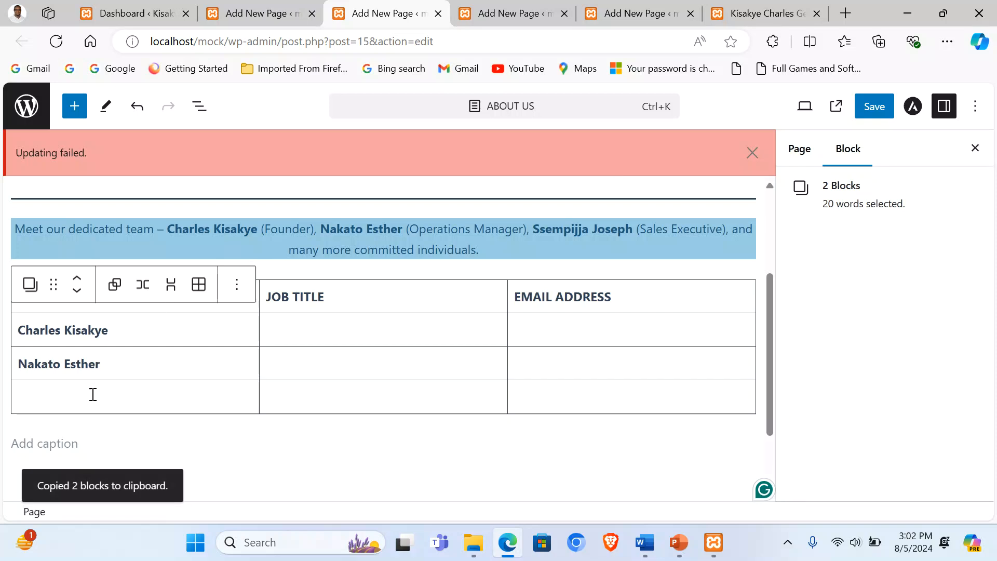
pyautogui.click(93, 394)
pyautogui.hotkey('ctrl', 'v')
pyautogui.click(752, 153)
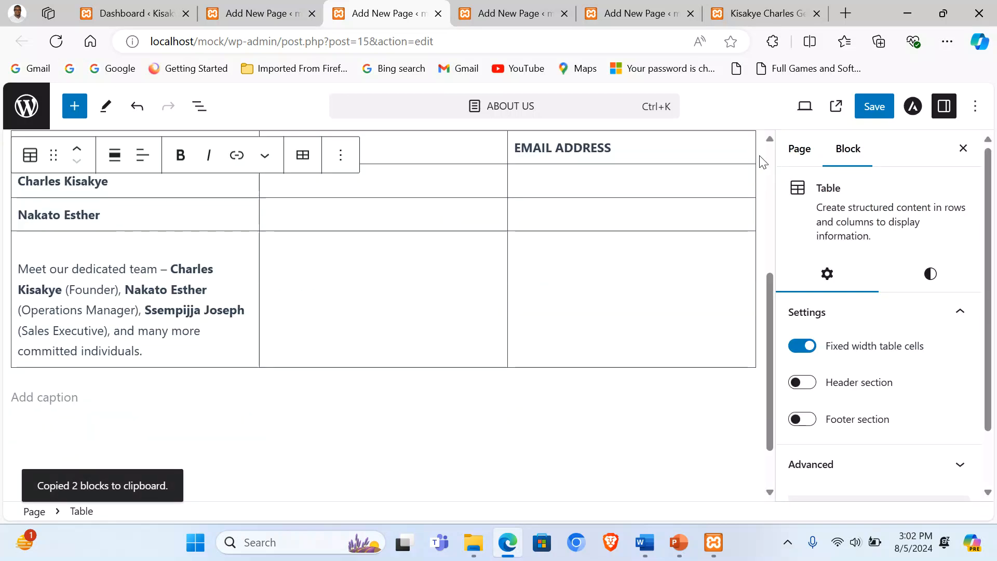
pyautogui.hotkey('ctrl', 'z')
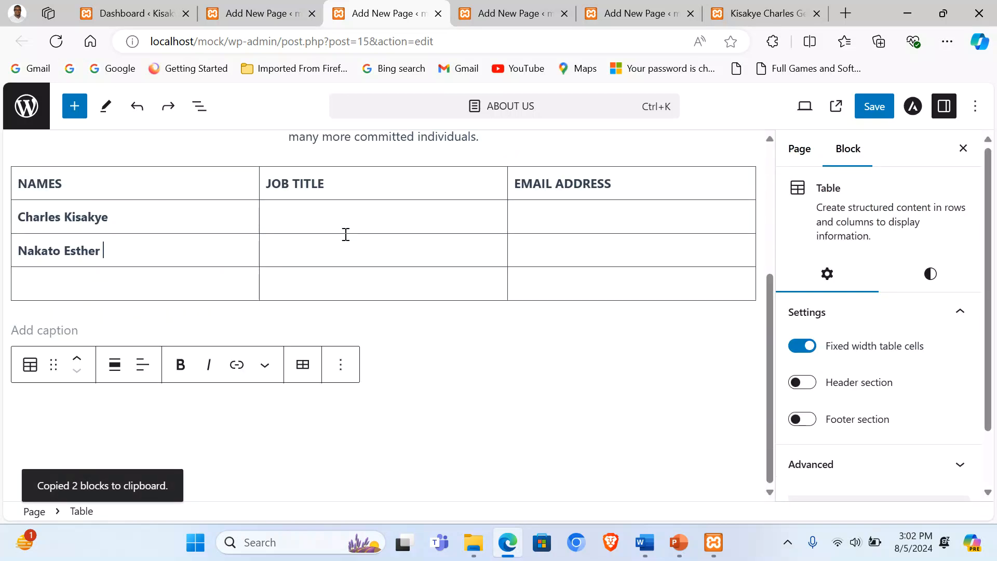
pyautogui.scroll(3, 521, 172)
pyautogui.moveTo(530, 270); pyautogui.dragTo(635, 270)
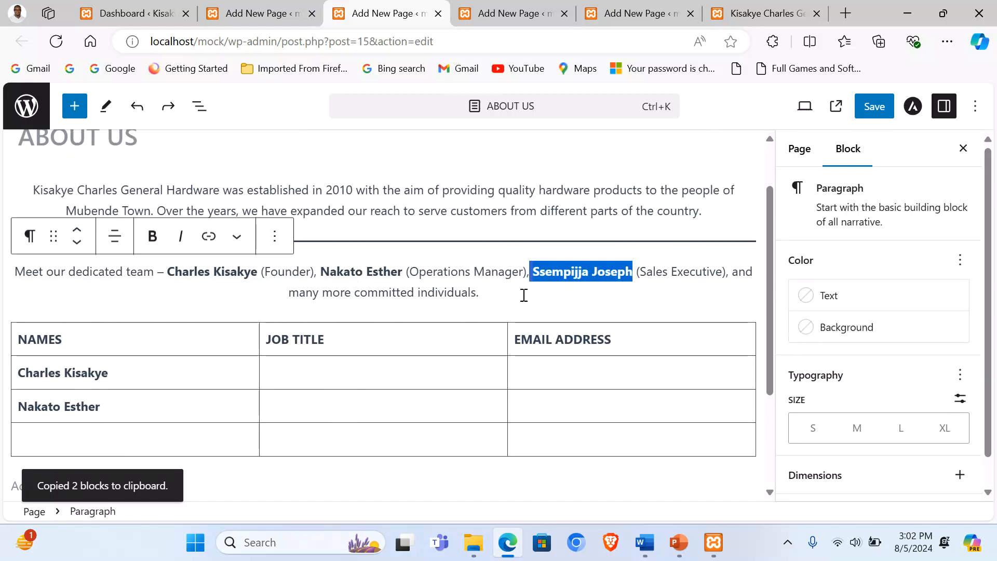
pyautogui.click(129, 433)
pyautogui.hotkey('ctrl', 'c')
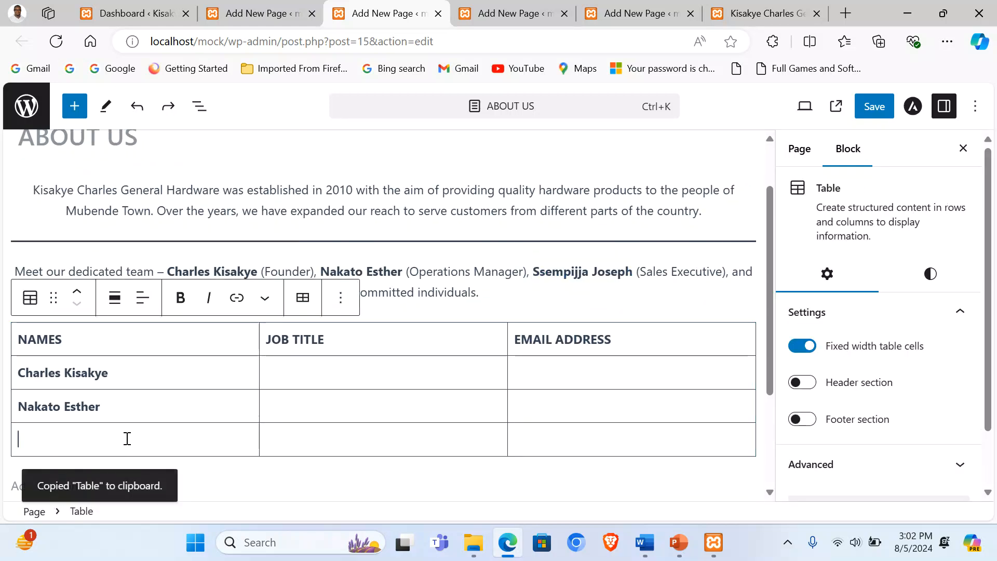
pyautogui.hotkey('ctrl', 'v')
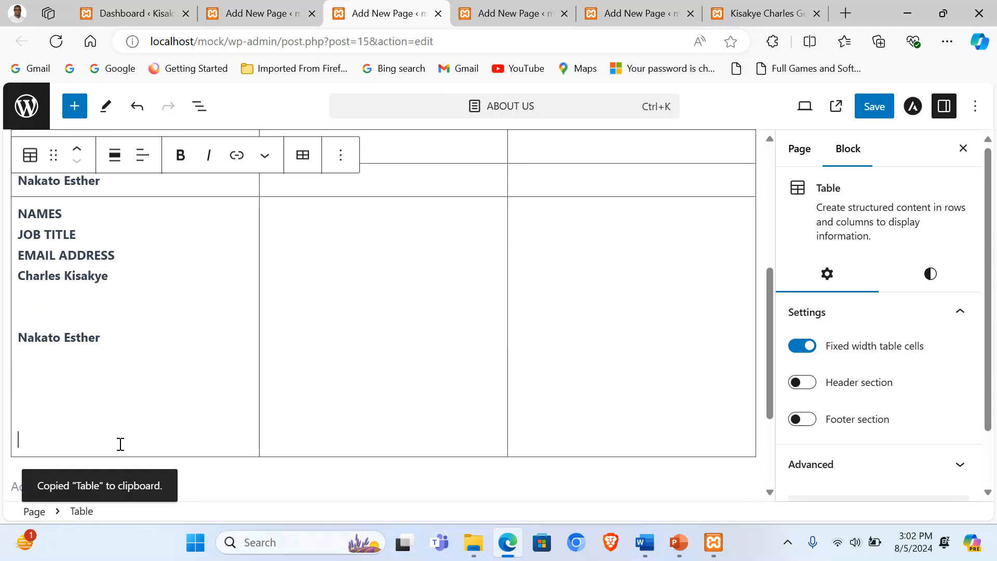
pyautogui.hotkey('ctrl', 'z')
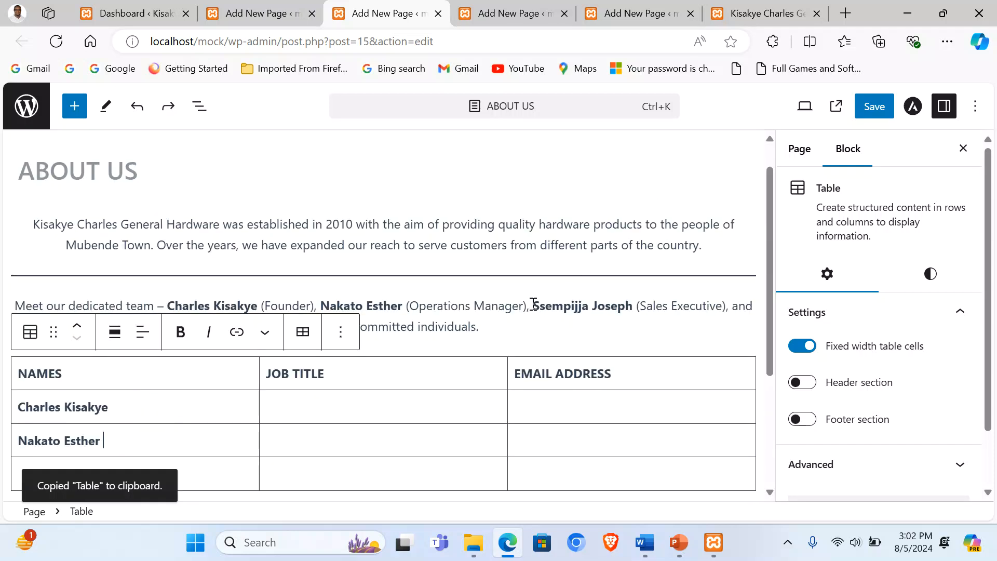
# Step: Copy the third team member's name and paste it into the last NAMES cell
pyautogui.moveTo(533, 304); pyautogui.dragTo(632, 303)
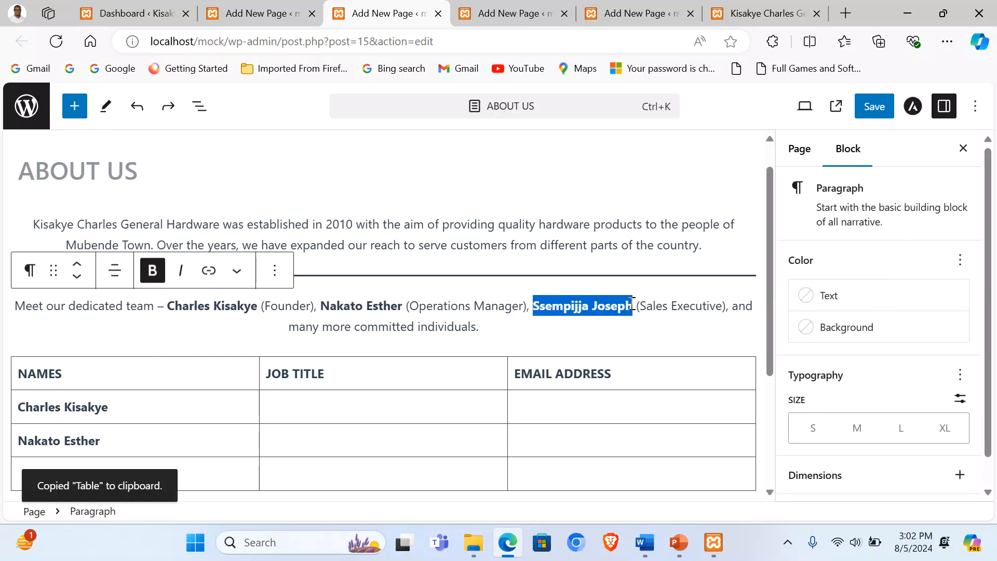
pyautogui.hotkey('ctrl', 'c')
pyautogui.scroll(-4, 412, 300)
pyautogui.click(79, 281)
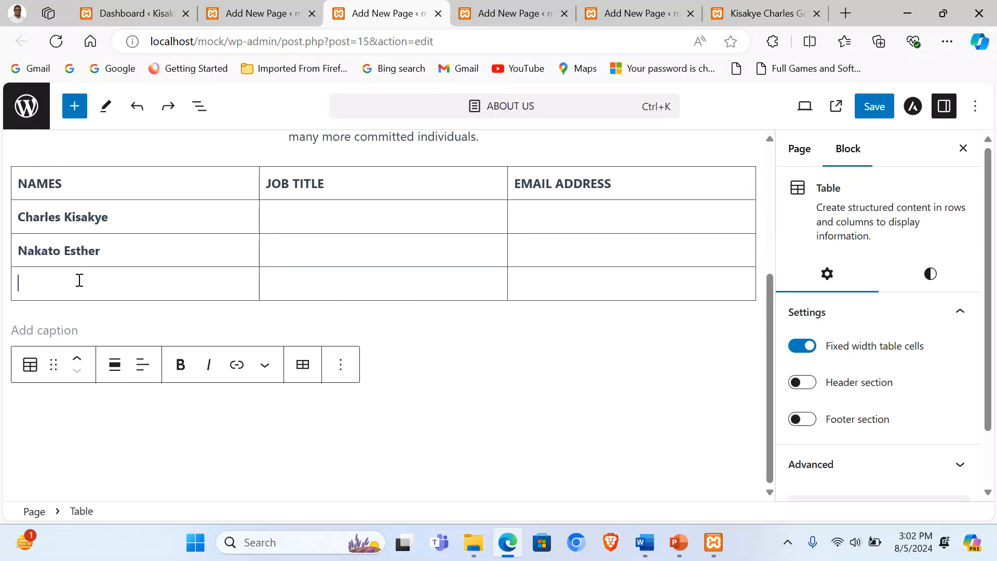
pyautogui.hotkey('ctrl', 'v')
pyautogui.scroll(3, 208, 276)
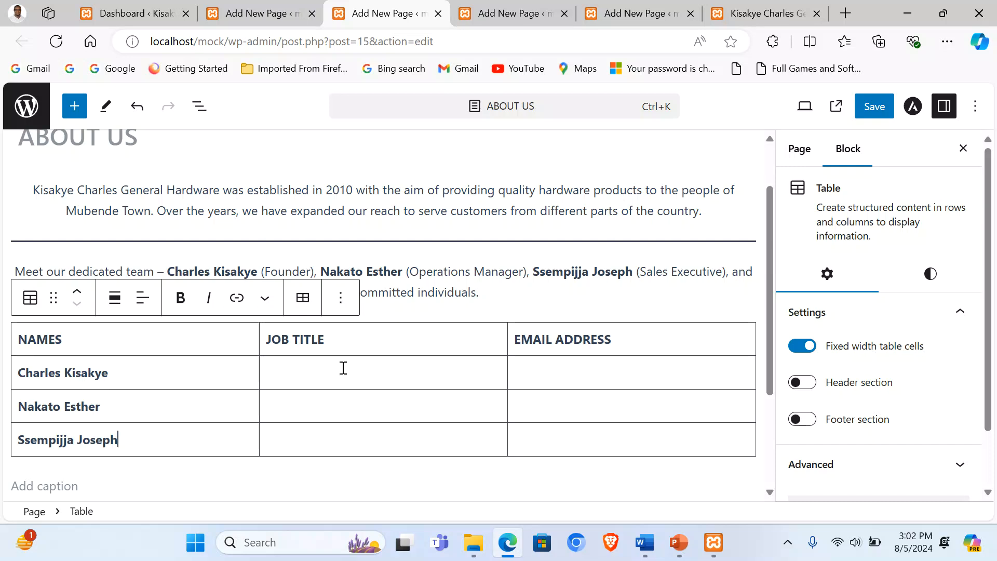
# Step: Fill the first JOB TITLE cell with 'Founder Director'
pyautogui.moveTo(310, 271); pyautogui.dragTo(263, 271)
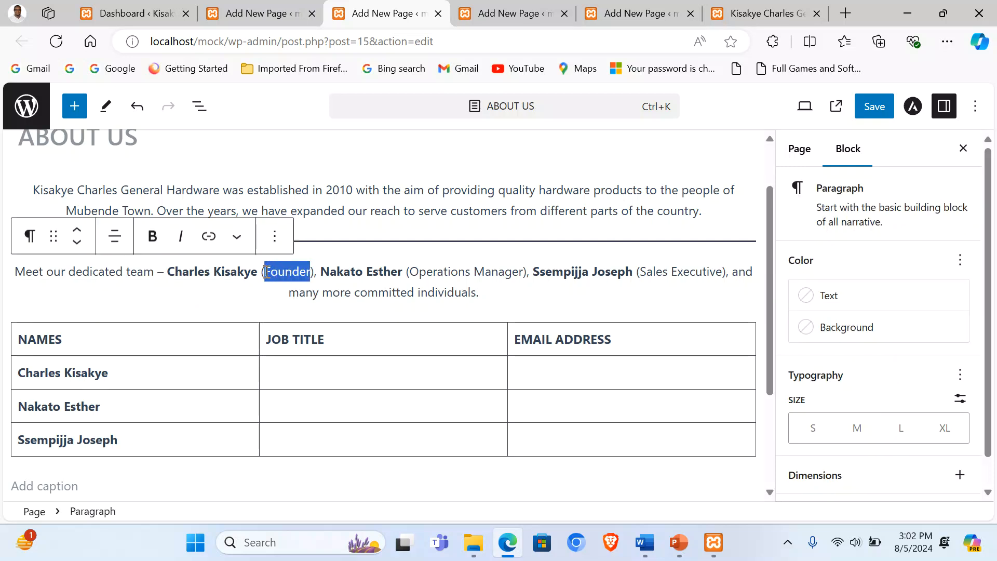
pyautogui.hotkey('ctrl', 'c')
pyautogui.click(295, 369)
pyautogui.hotkey('ctrl', 'v')
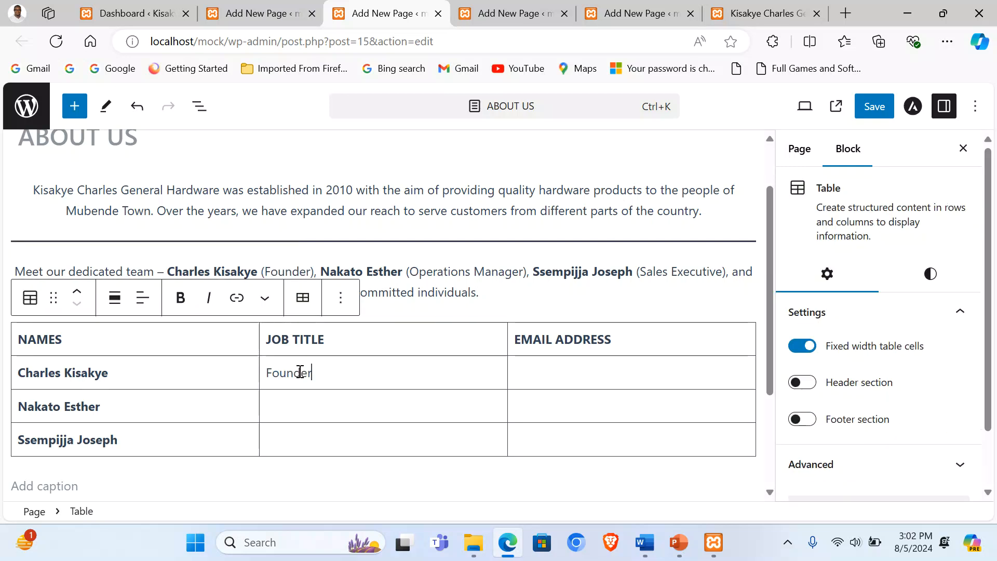
pyautogui.write('d')
pyautogui.press('BackSpace')
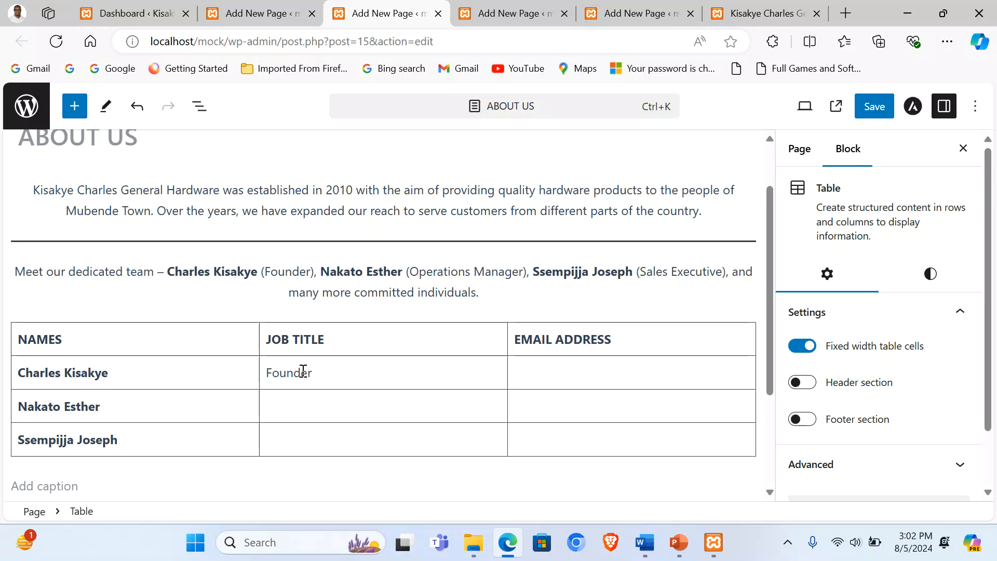
pyautogui.write('Director')
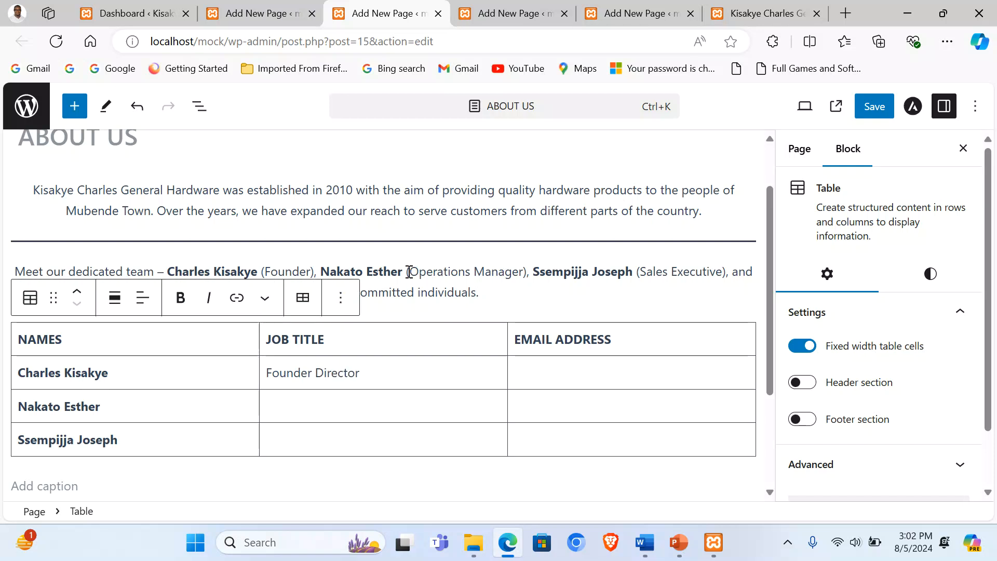
# Step: Paste Operations Manager and Sales Executive into the second and third JOB TITLE cells
pyautogui.moveTo(410, 274); pyautogui.dragTo(527, 274)
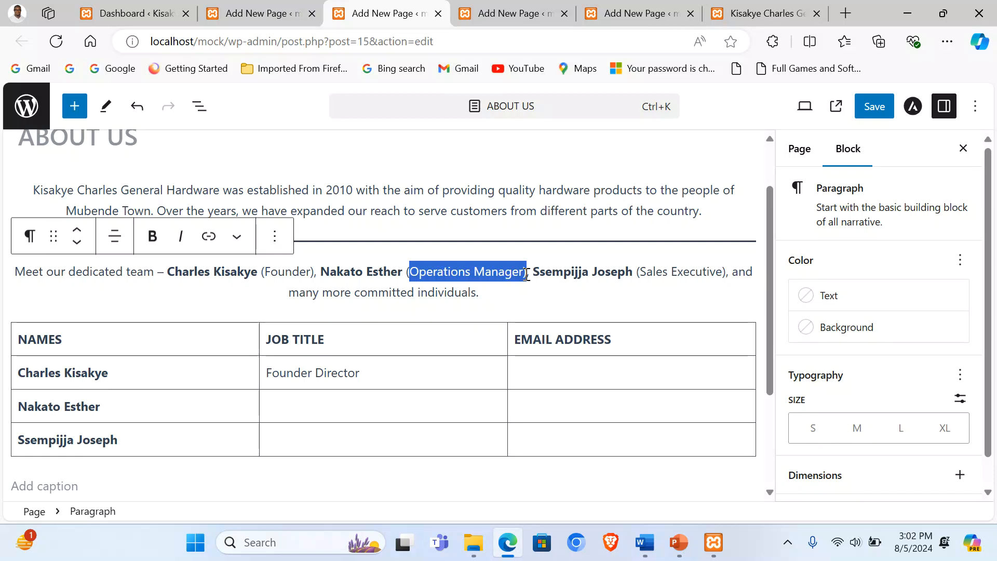
pyautogui.hotkey('ctrl', 'c')
pyautogui.click(351, 408)
pyautogui.hotkey('ctrl', 'v')
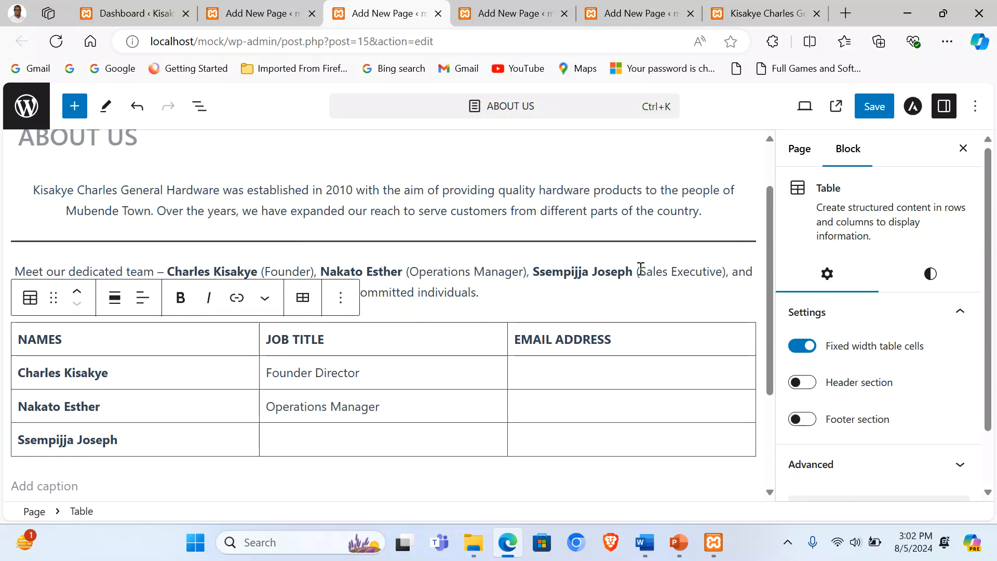
pyautogui.moveTo(640, 271); pyautogui.dragTo(723, 272)
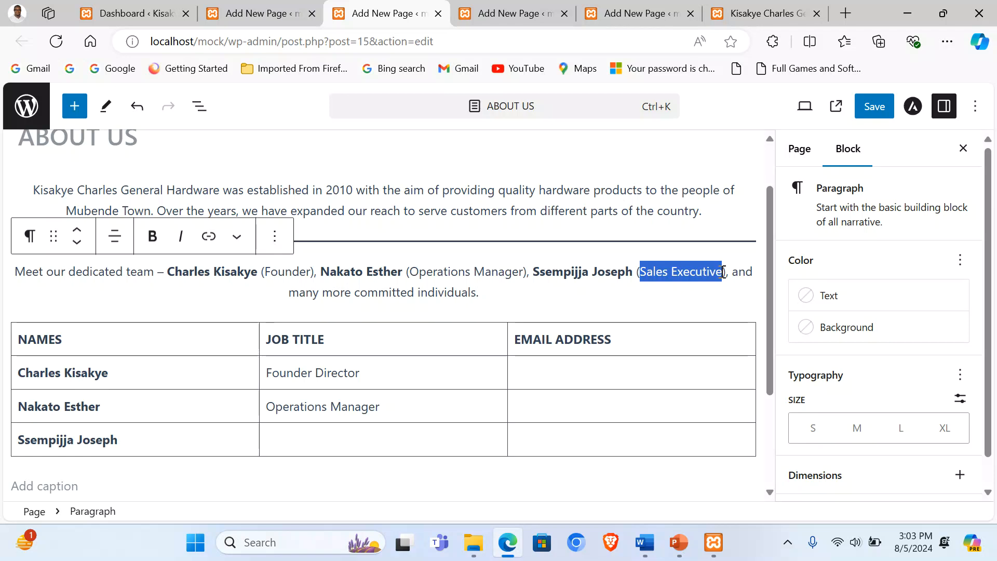
pyautogui.hotkey('ctrl', 'c')
pyautogui.click(363, 436)
pyautogui.hotkey('ctrl', 'v')
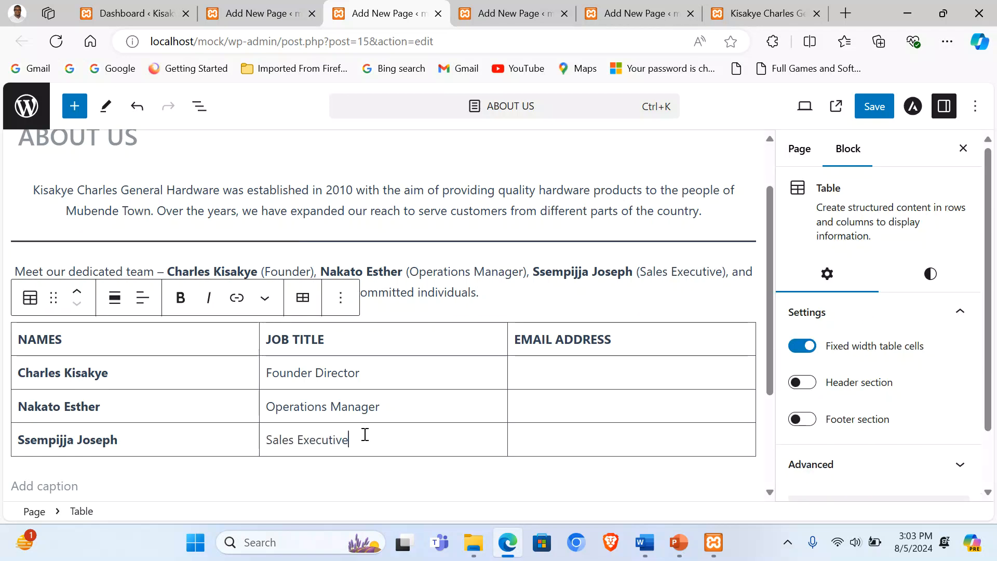
# Step: Type each member's e-mail address into the three EMAIL ADDRESS cells
pyautogui.click(562, 373)
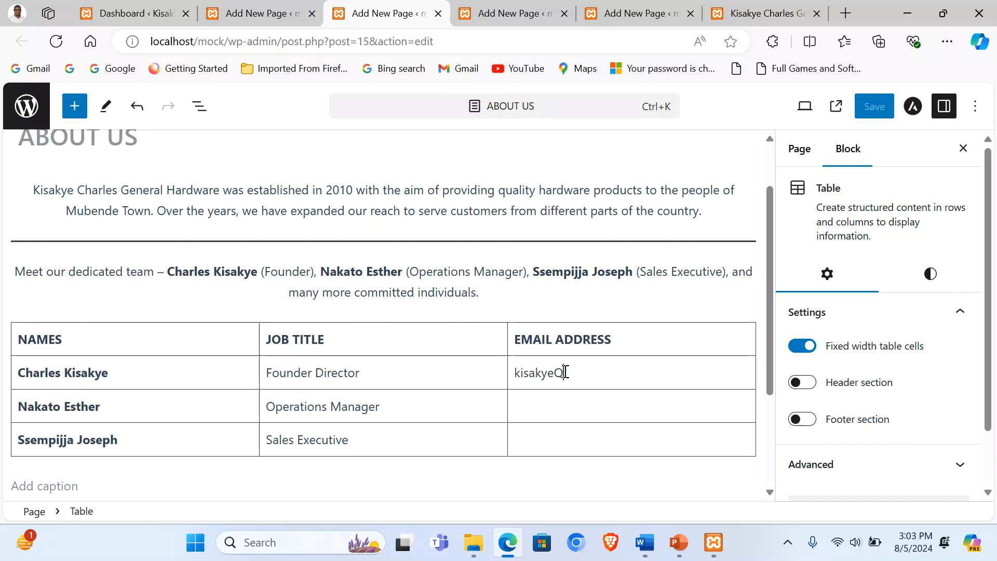
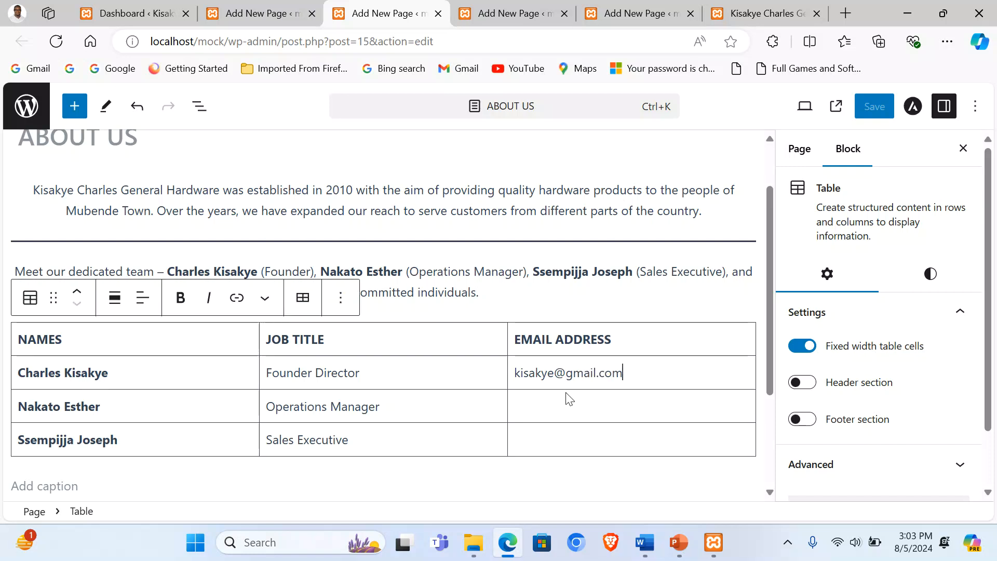
pyautogui.click(574, 404)
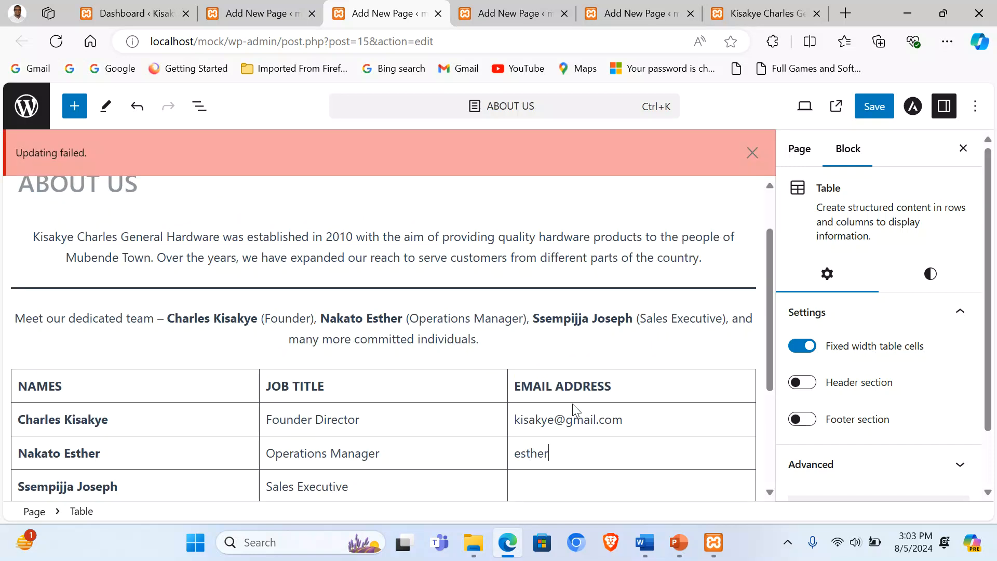
pyautogui.scroll(-1, 572, 408)
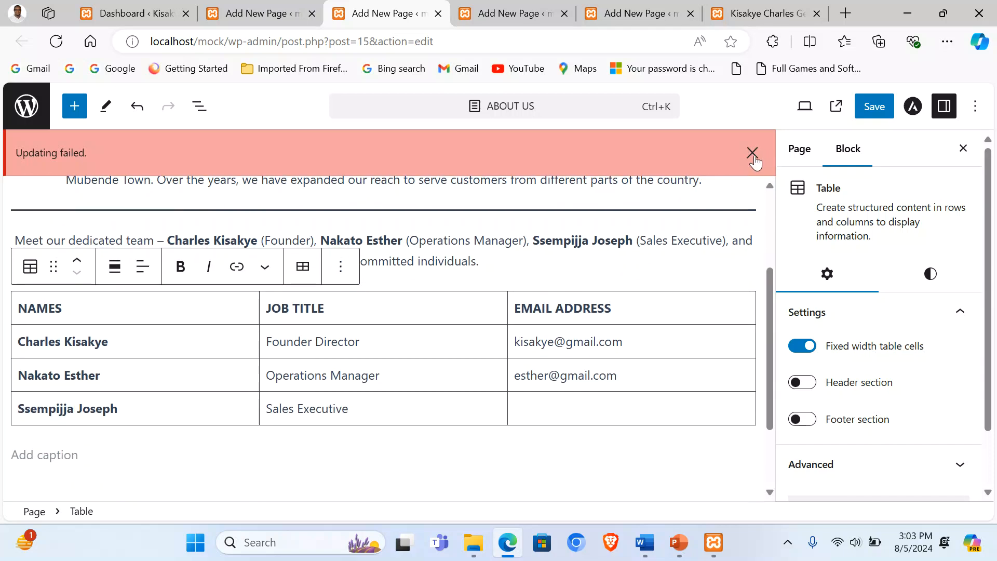
pyautogui.click(752, 152)
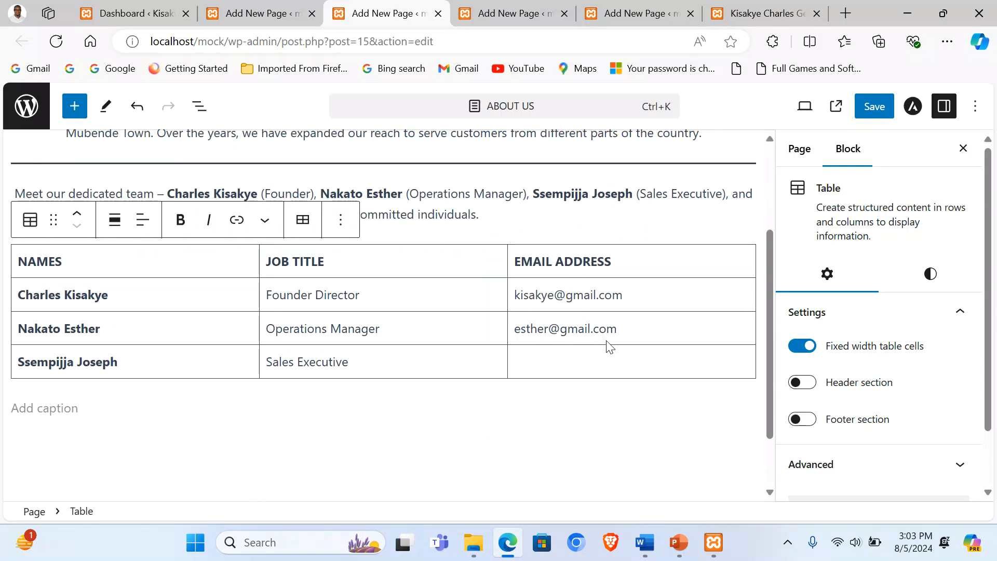
pyautogui.click(587, 362)
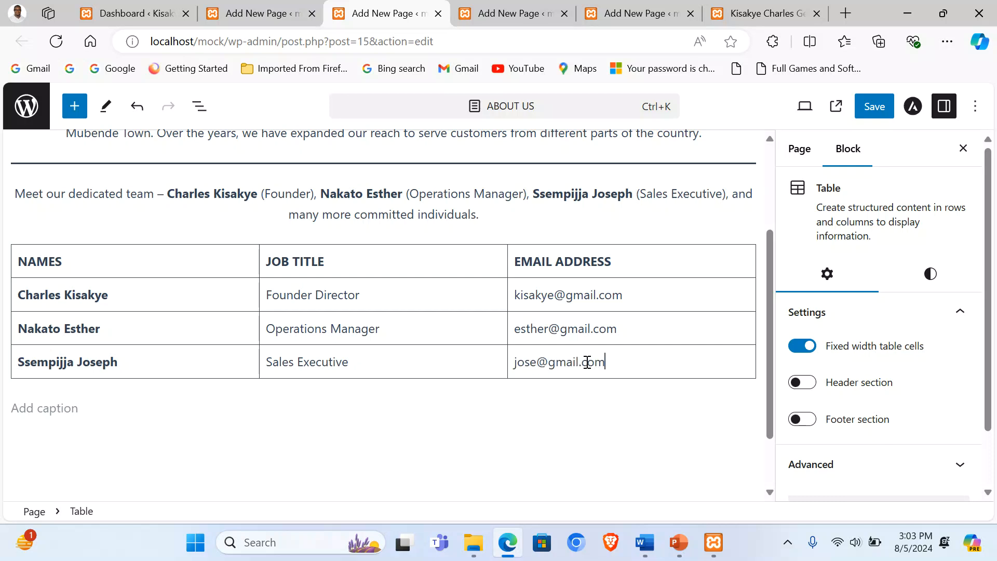
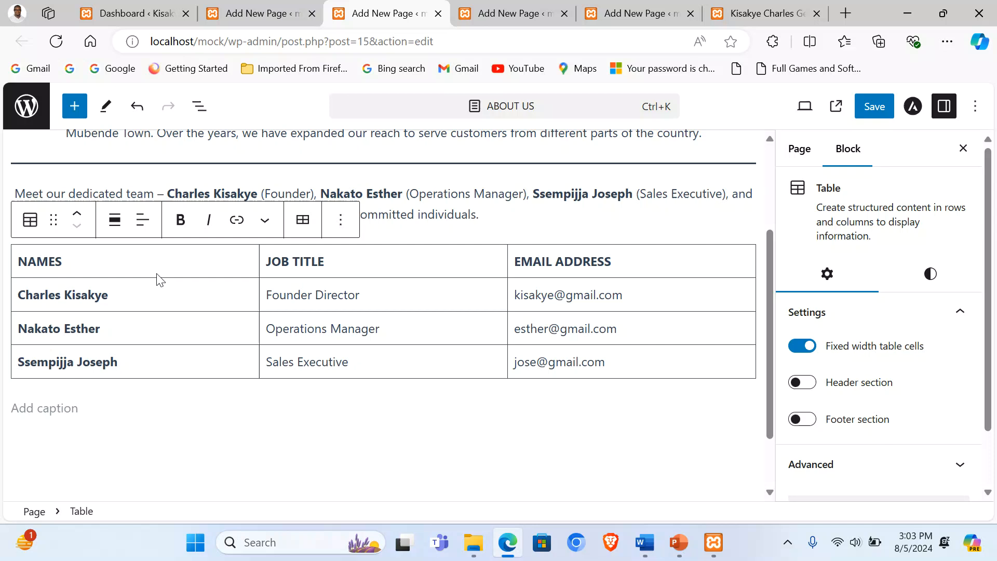
pyautogui.scroll(1, 389, 349)
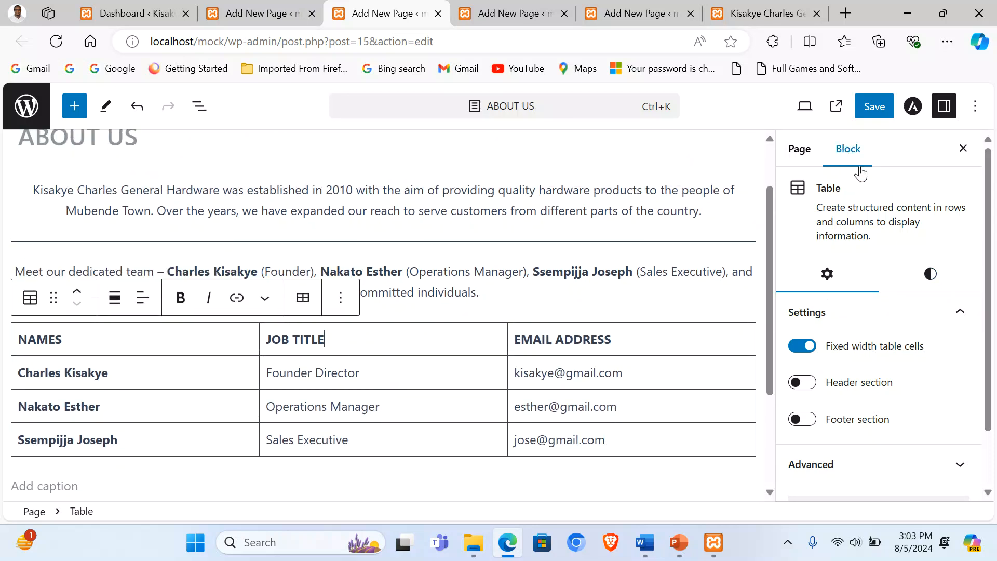
# Step: Apply the Stripes style to the team table
pyautogui.click(931, 276)
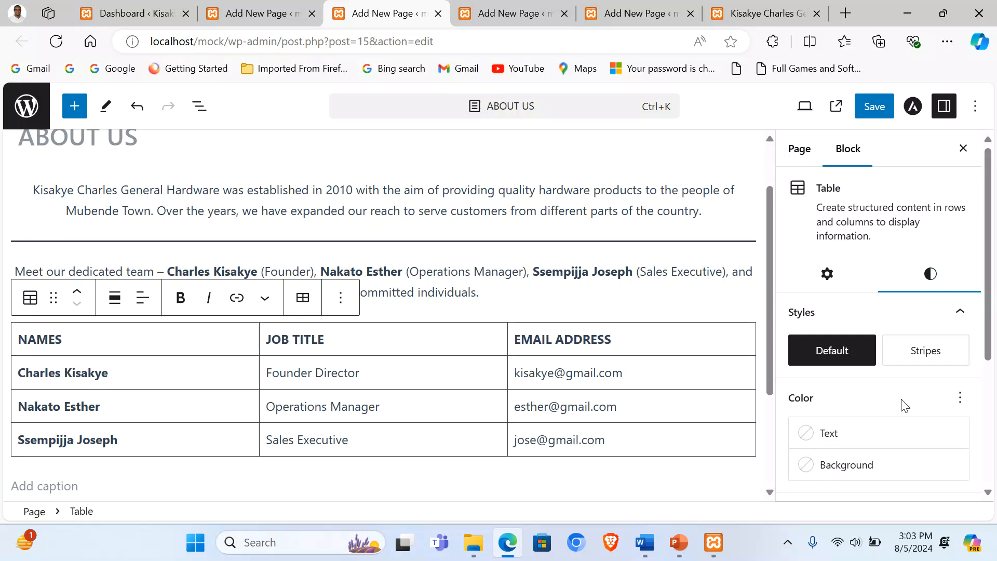
pyautogui.click(922, 362)
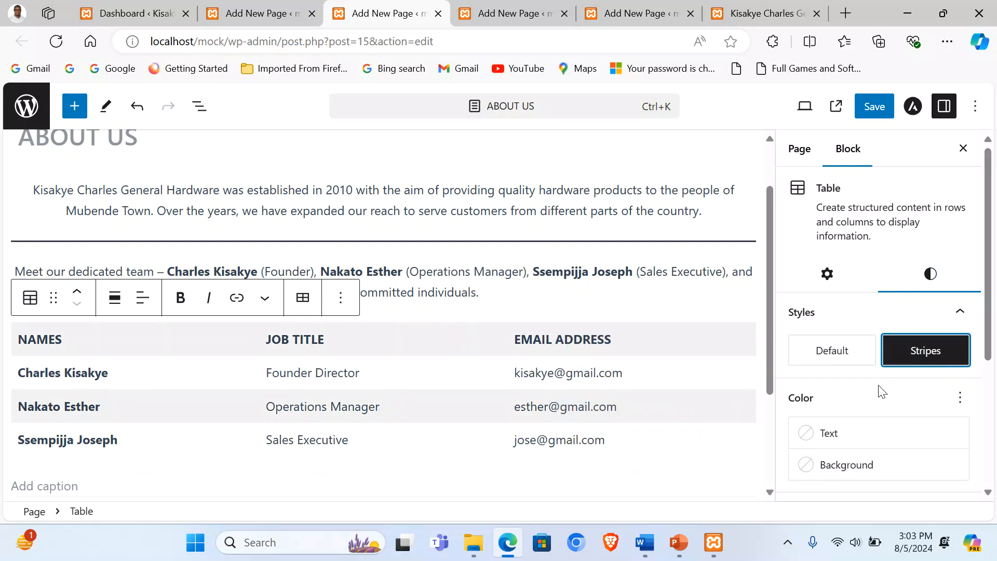
pyautogui.scroll(-1, 862, 394)
# Step: Give the table the pink-purple multicolour gradient background, then add an empty block below it
pyautogui.click(845, 389)
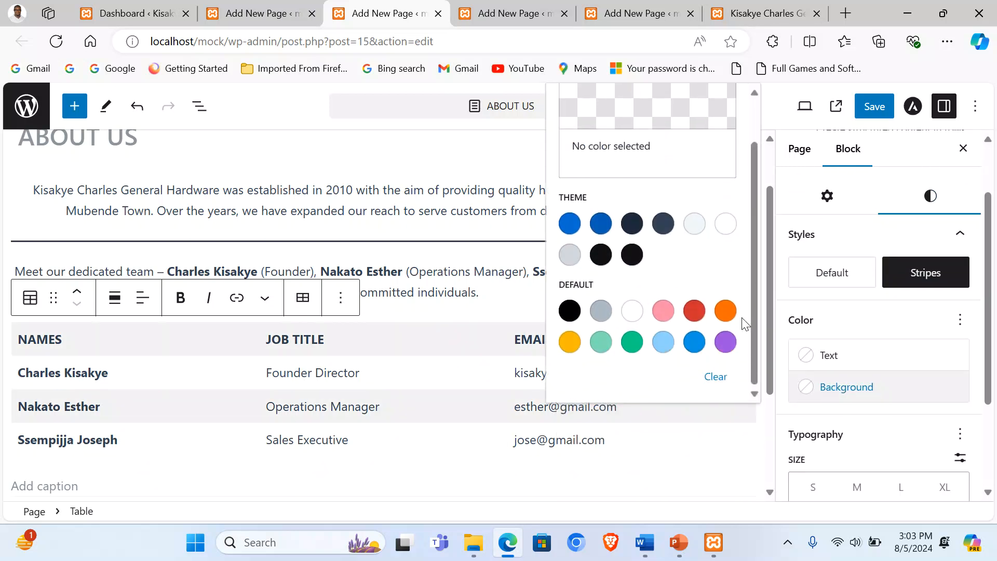
pyautogui.scroll(2, 589, 278)
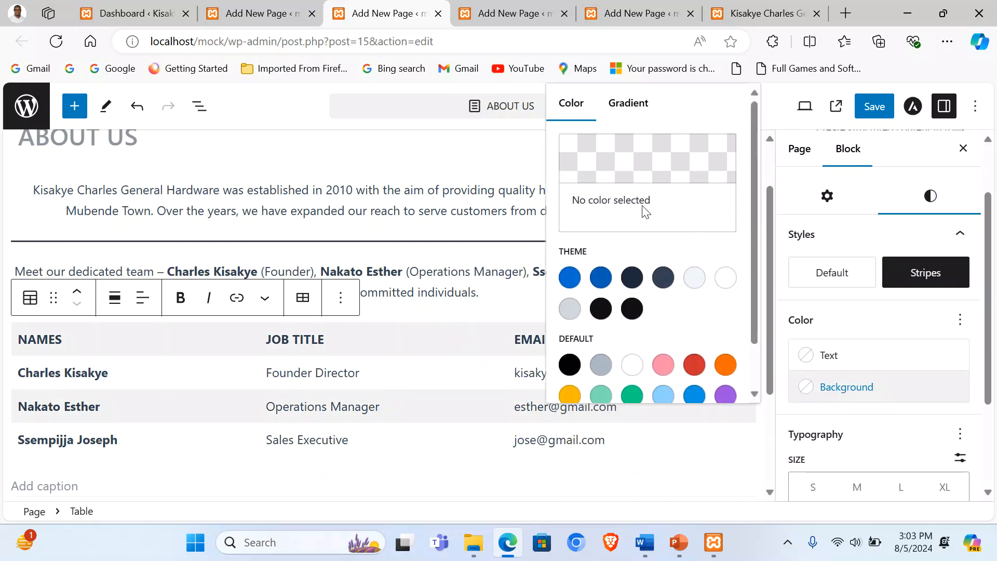
pyautogui.click(630, 104)
pyautogui.click(583, 341)
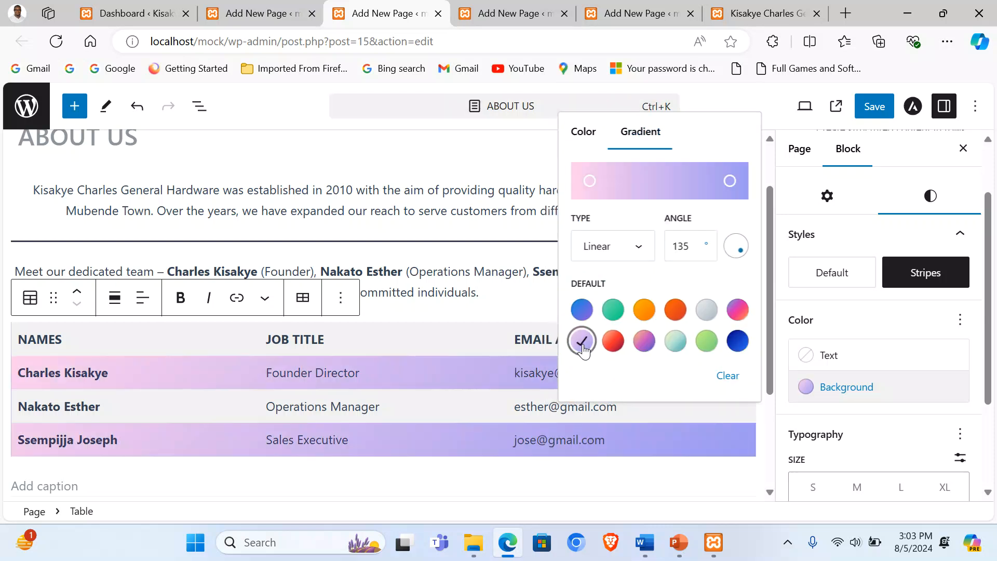
pyautogui.click(679, 349)
pyautogui.click(705, 347)
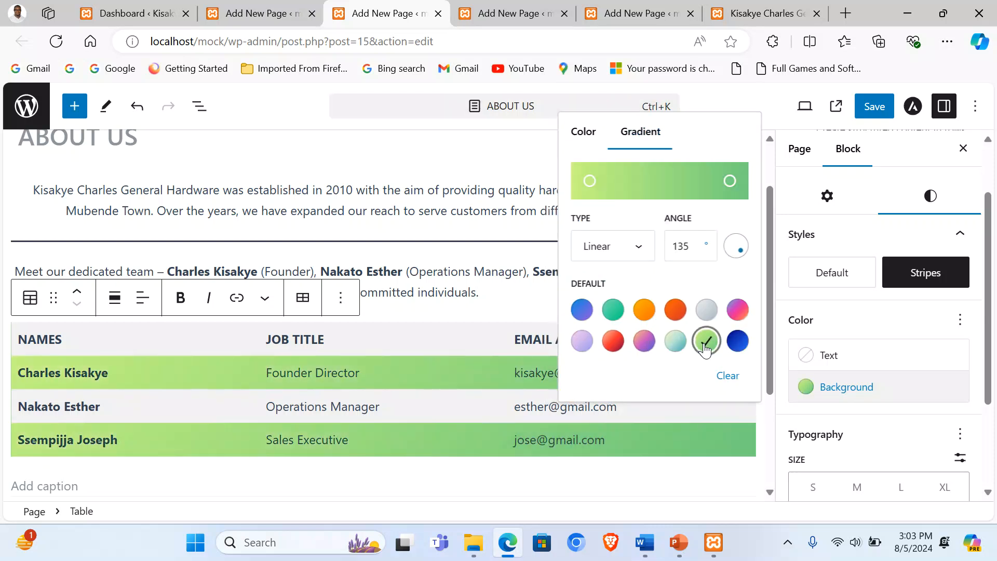
pyautogui.click(644, 309)
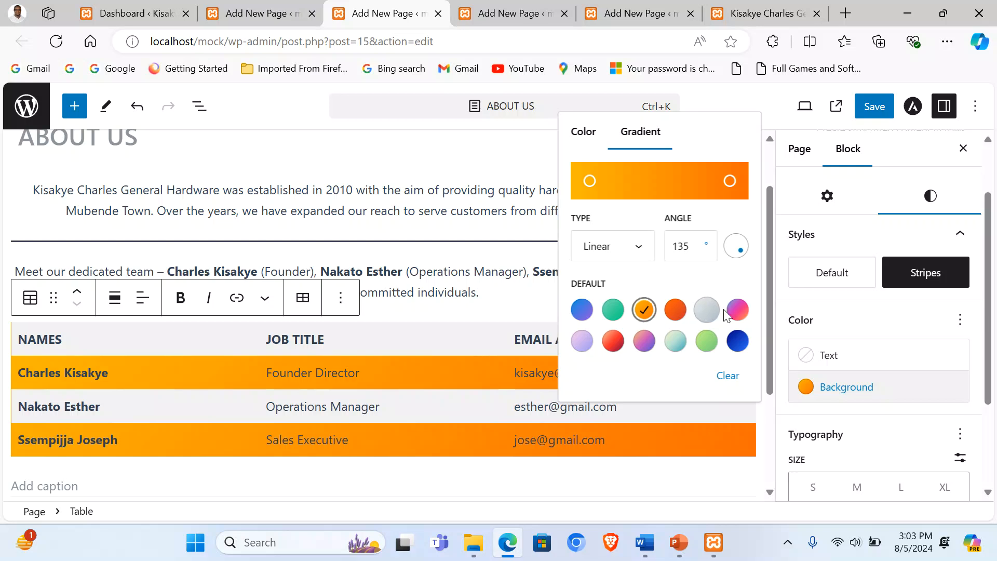
pyautogui.click(738, 309)
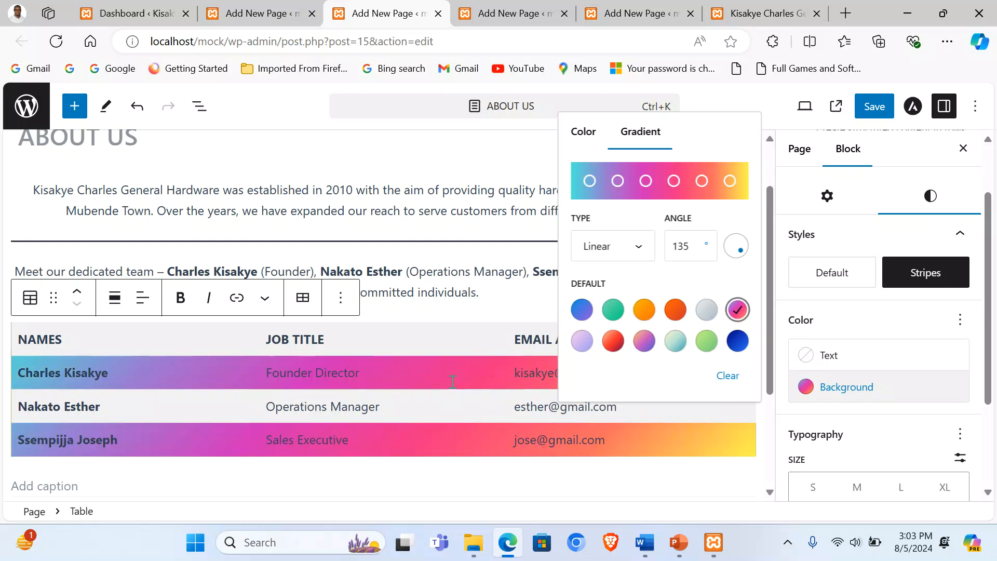
pyautogui.click(441, 402)
pyautogui.scroll(-3, 445, 403)
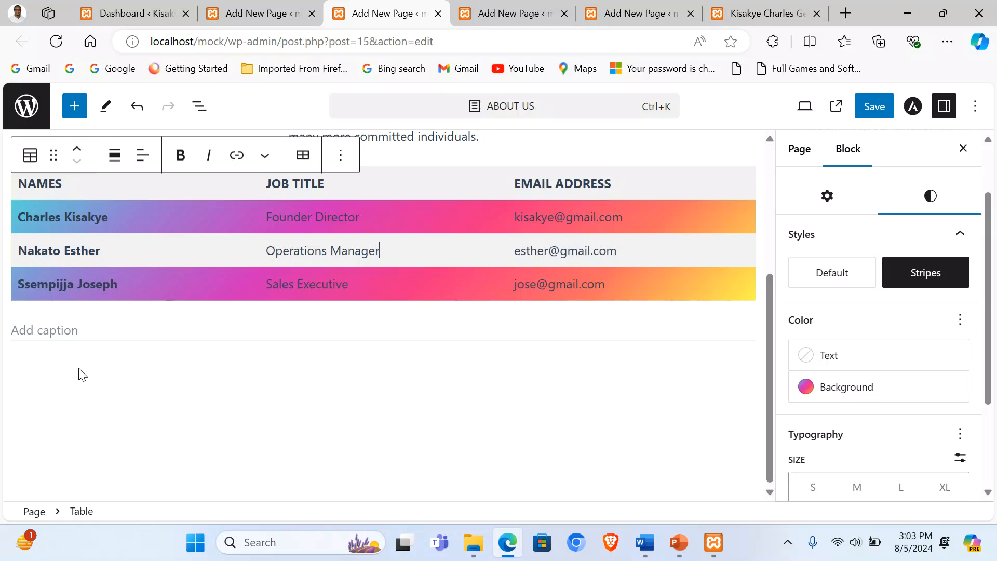
pyautogui.click(129, 363)
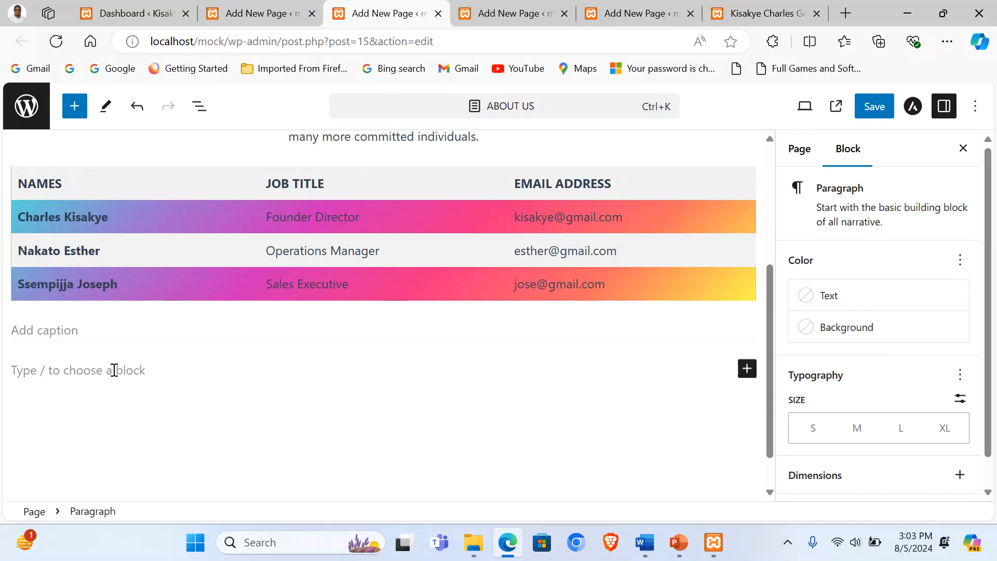
# Step: Insert a Columns block below the team table with the 33/33/33 layout
pyautogui.click(746, 369)
pyautogui.write('col')
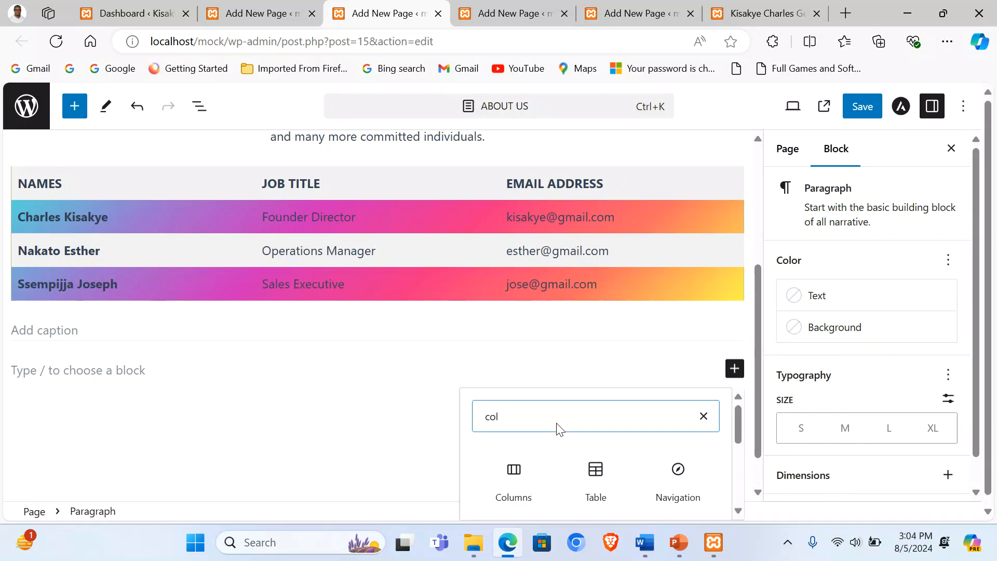
pyautogui.click(511, 485)
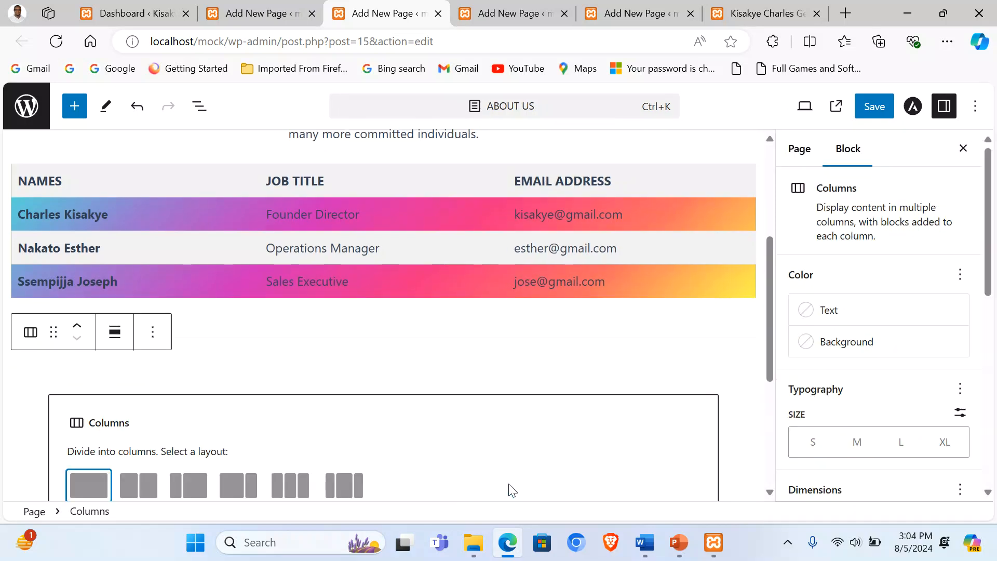
pyautogui.scroll(-3, 368, 318)
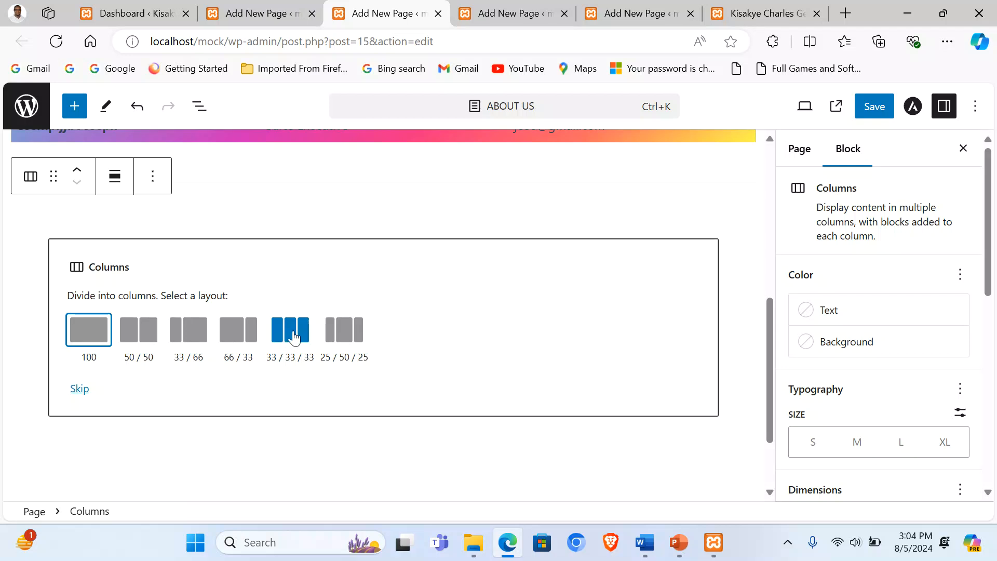
pyautogui.click(294, 337)
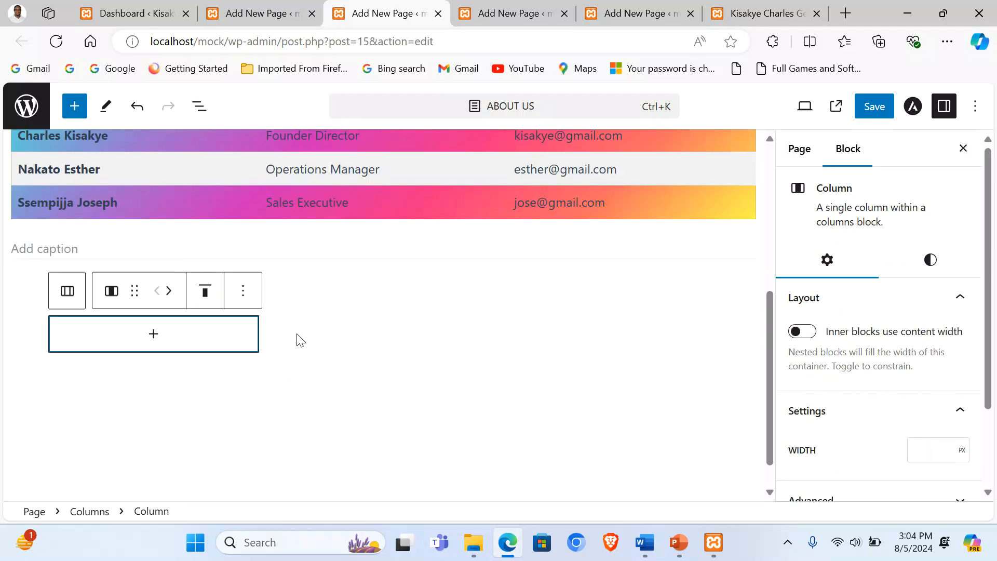
# Step: Add an Image block inside the first column
pyautogui.click(163, 340)
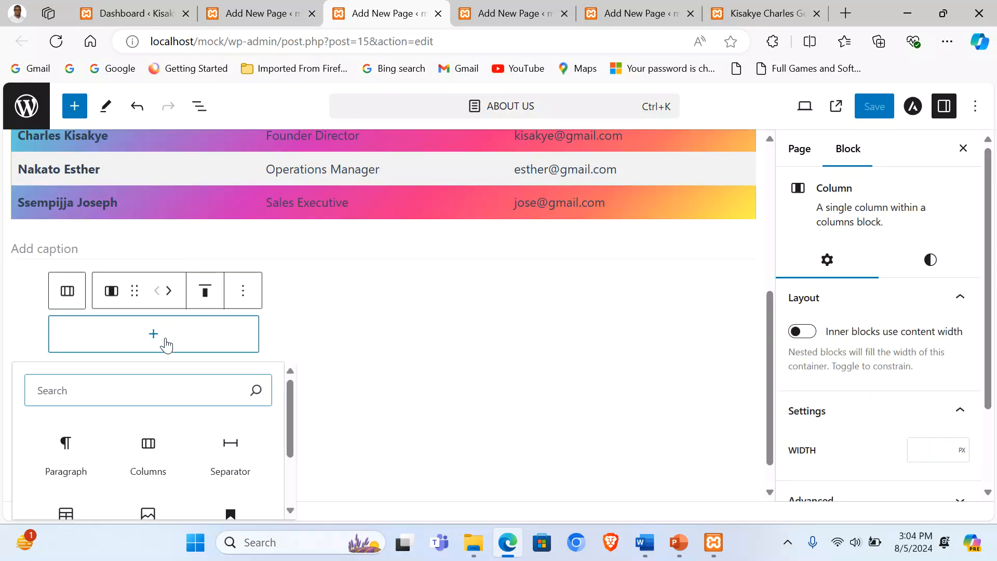
pyautogui.scroll(-2, 179, 378)
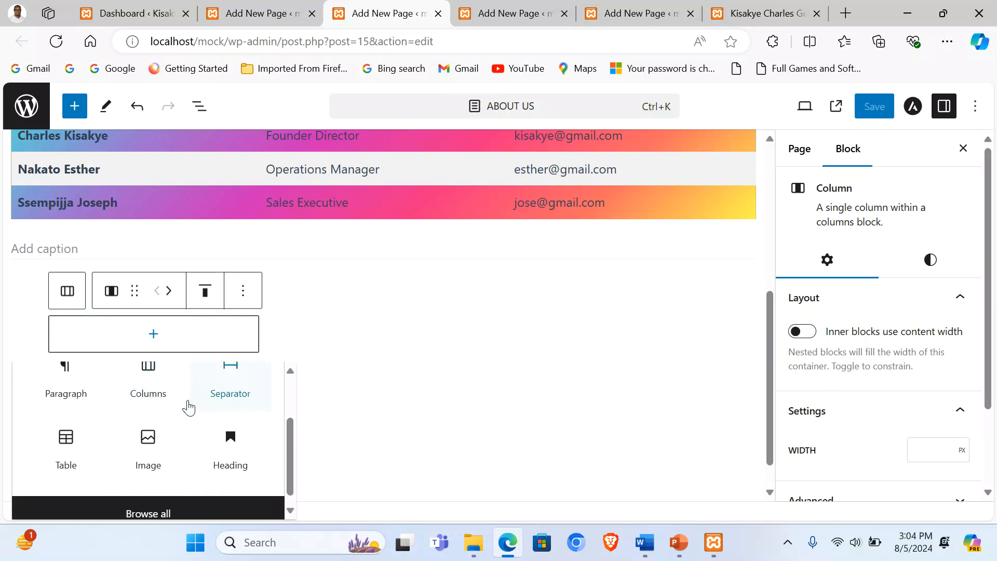
pyautogui.write('imag')
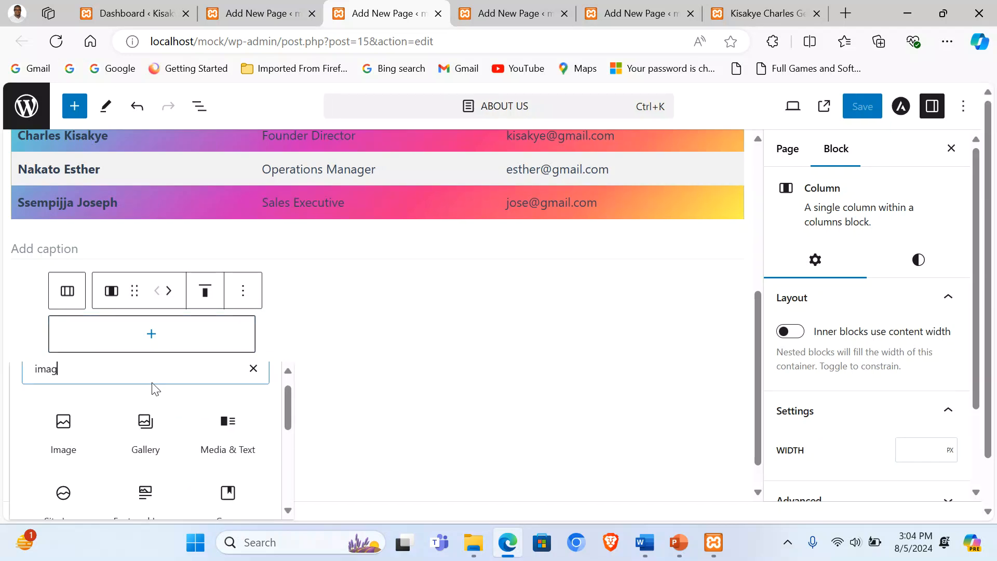
pyautogui.click(74, 440)
# Step: Try twice to upload image 2 into the first column's Image block
pyautogui.click(136, 379)
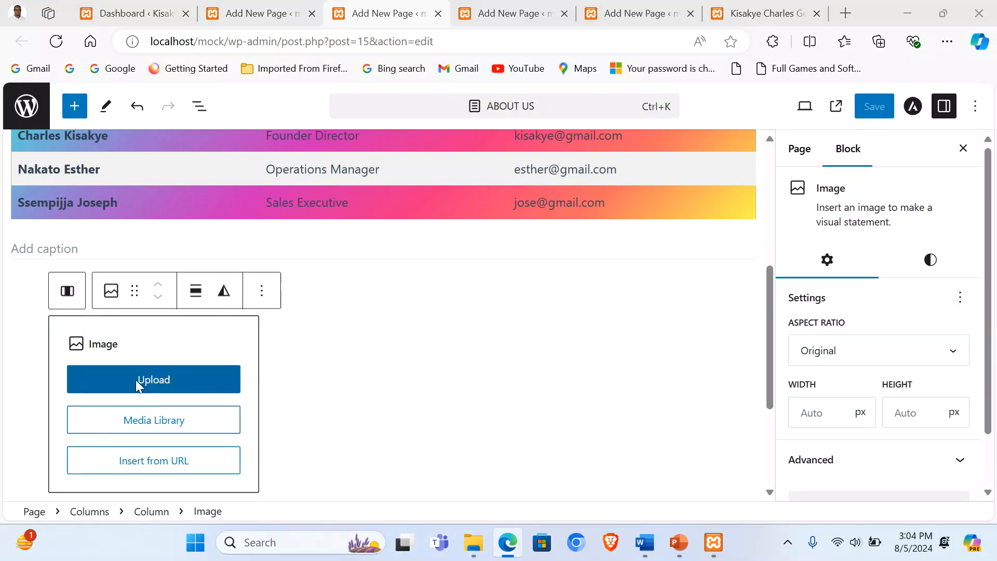
pyautogui.doubleClick(262, 249)
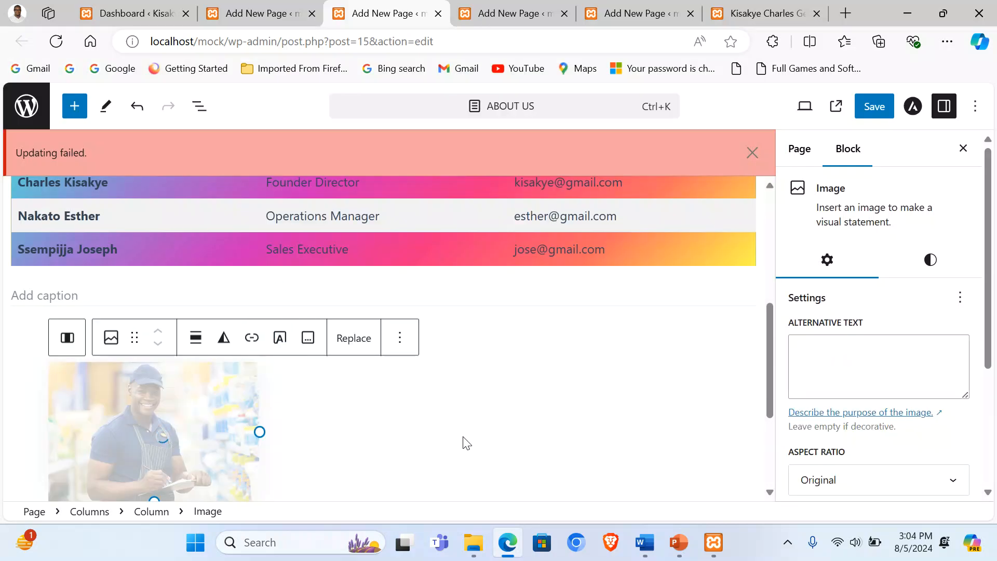
pyautogui.scroll(-3, 934, 431)
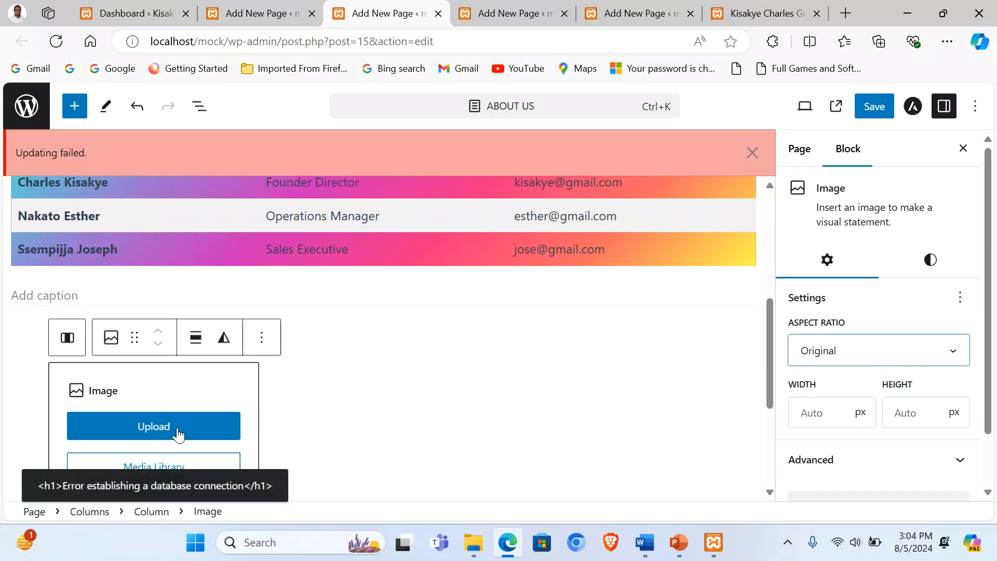
pyautogui.click(165, 425)
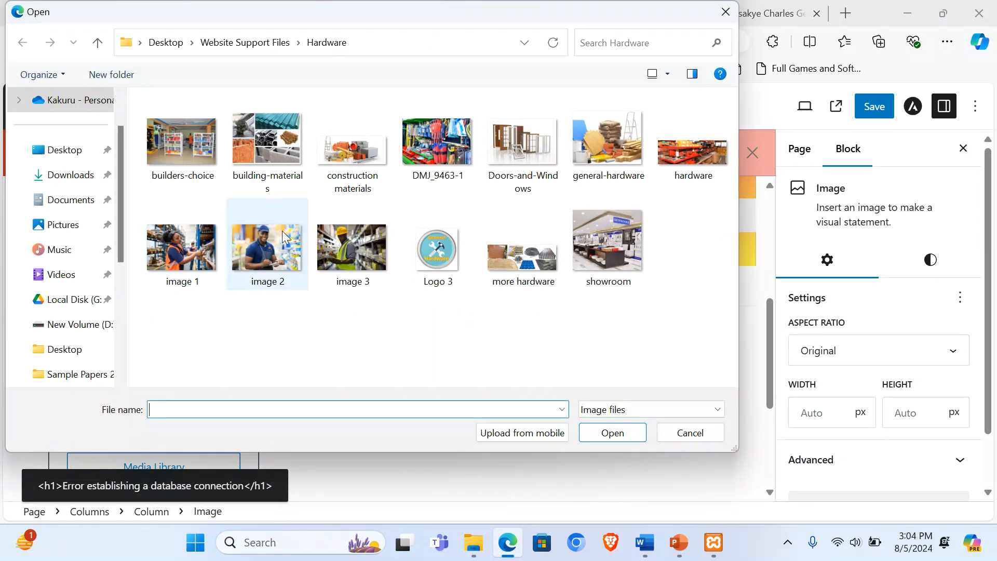
pyautogui.doubleClick(282, 231)
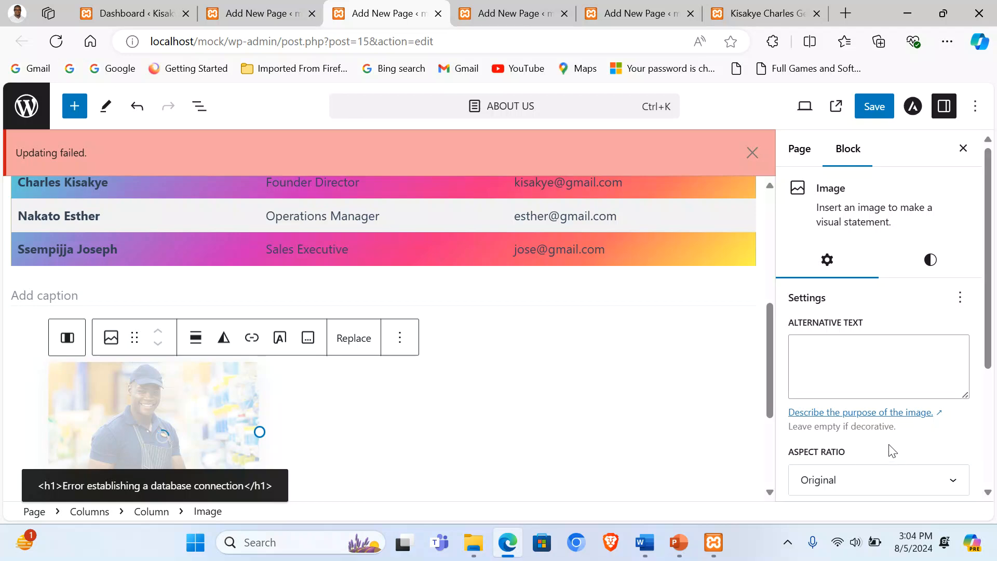
pyautogui.scroll(-2, 891, 449)
# Step: Reselect the empty image block and turn Wi-Fi off from the system quick settings
pyautogui.click(856, 403)
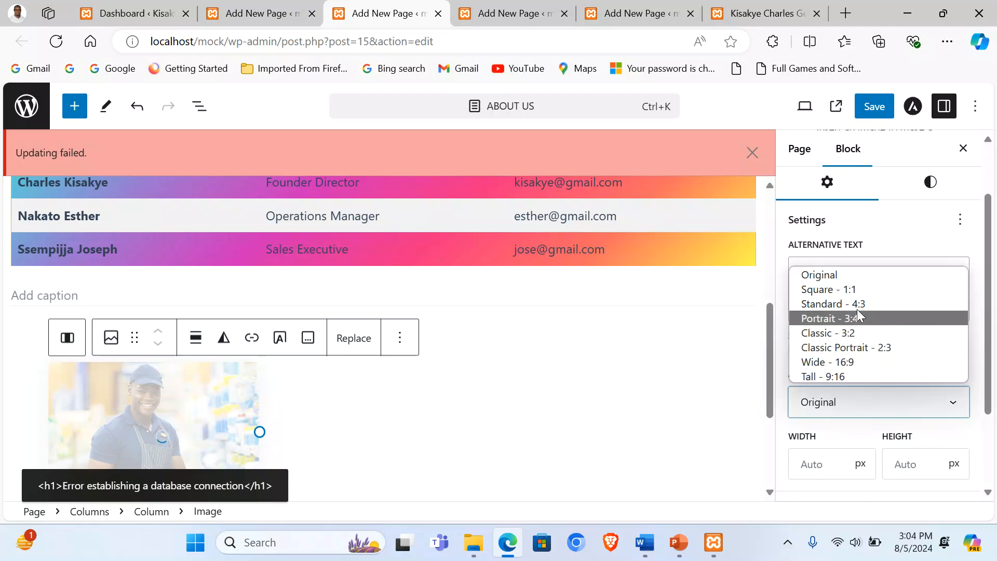
pyautogui.click(392, 405)
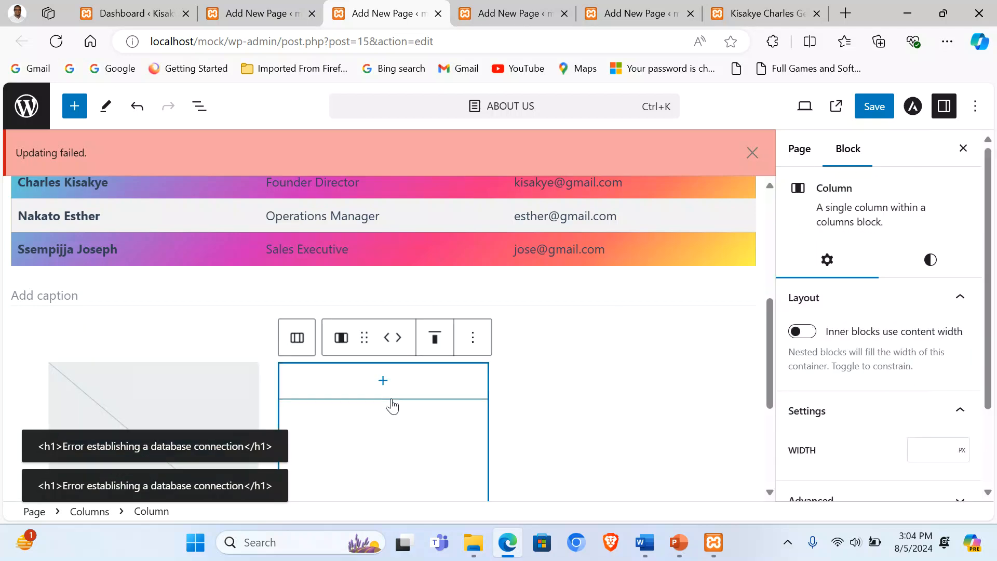
pyautogui.click(166, 406)
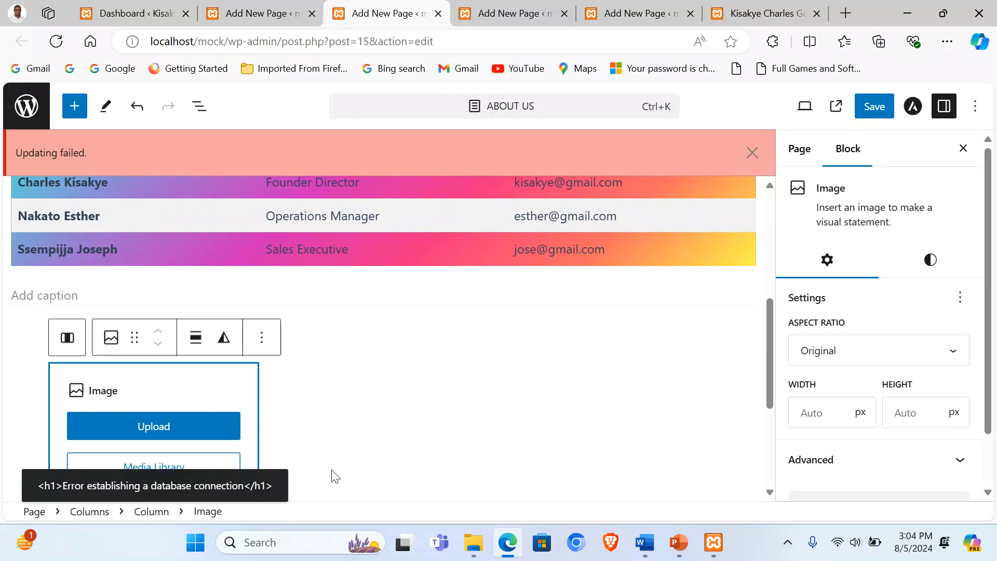
pyautogui.click(836, 541)
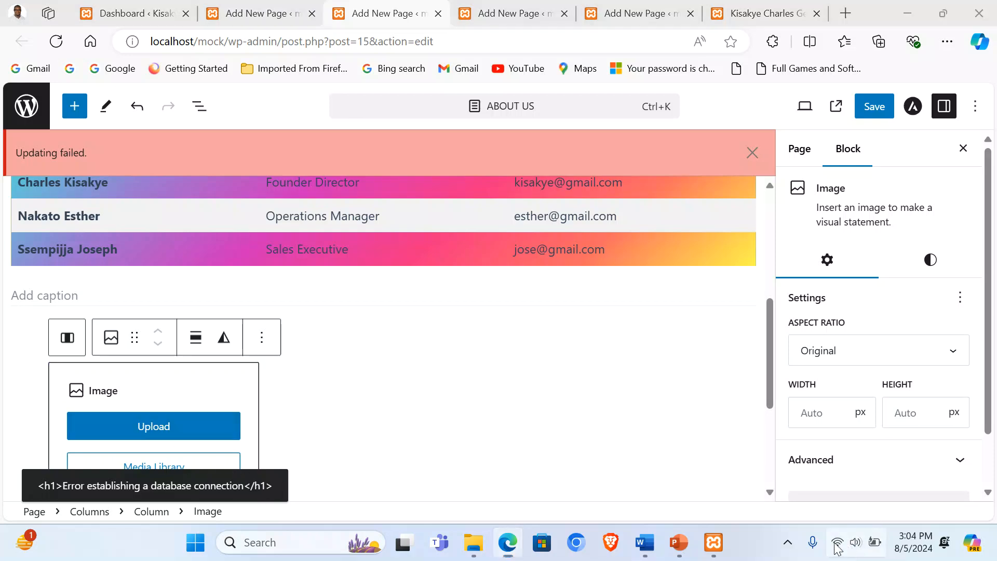
pyautogui.click(787, 249)
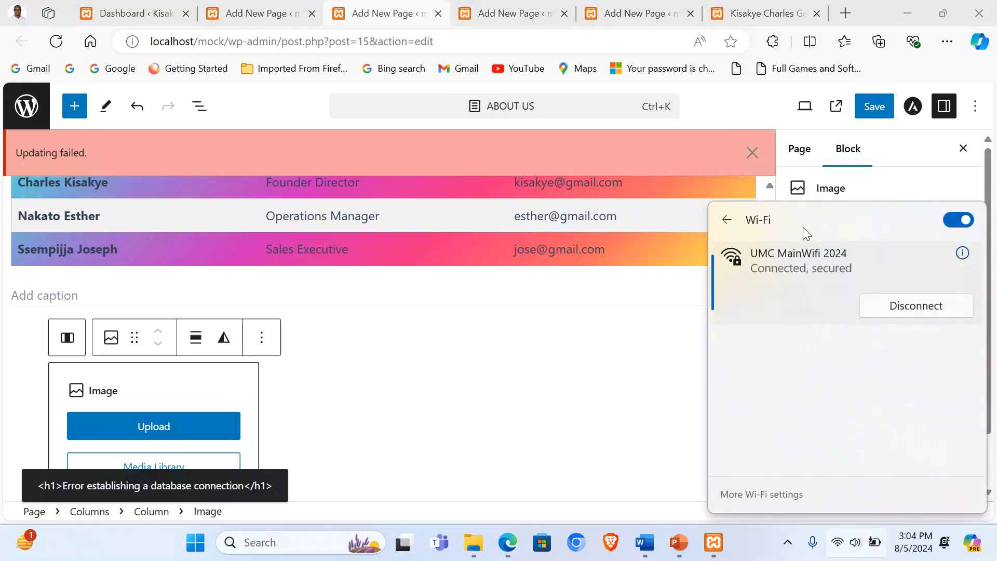
pyautogui.click(962, 217)
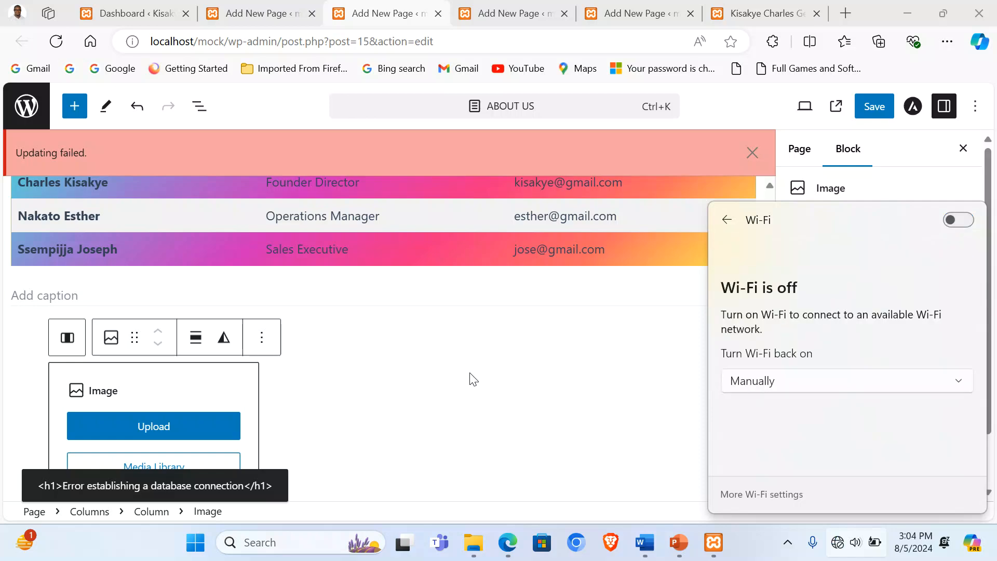
pyautogui.click(451, 410)
# Step: Dismiss the Updating failed notice, save the page and retry uploading image 2
pyautogui.scroll(5, 449, 406)
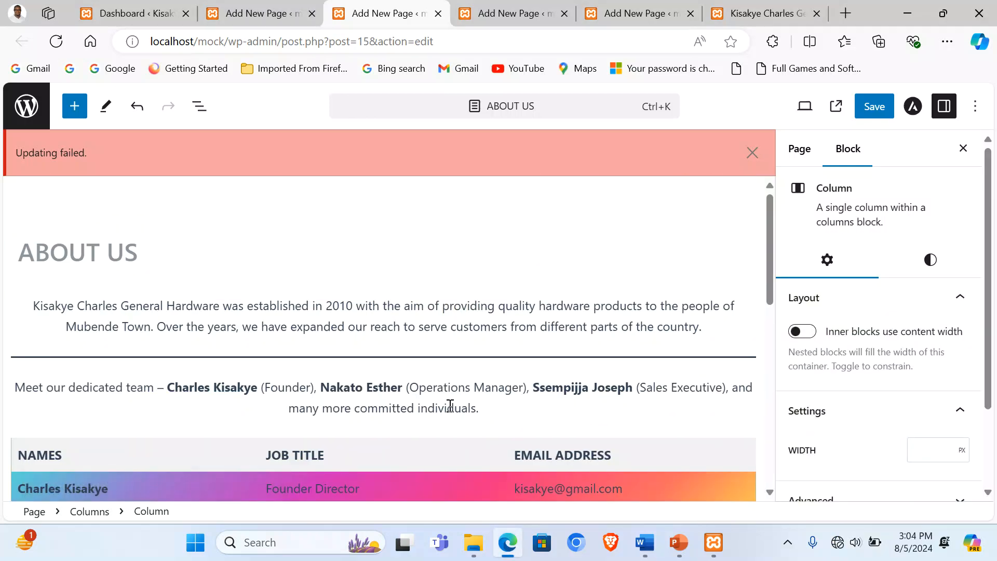
pyautogui.click(753, 152)
pyautogui.click(874, 110)
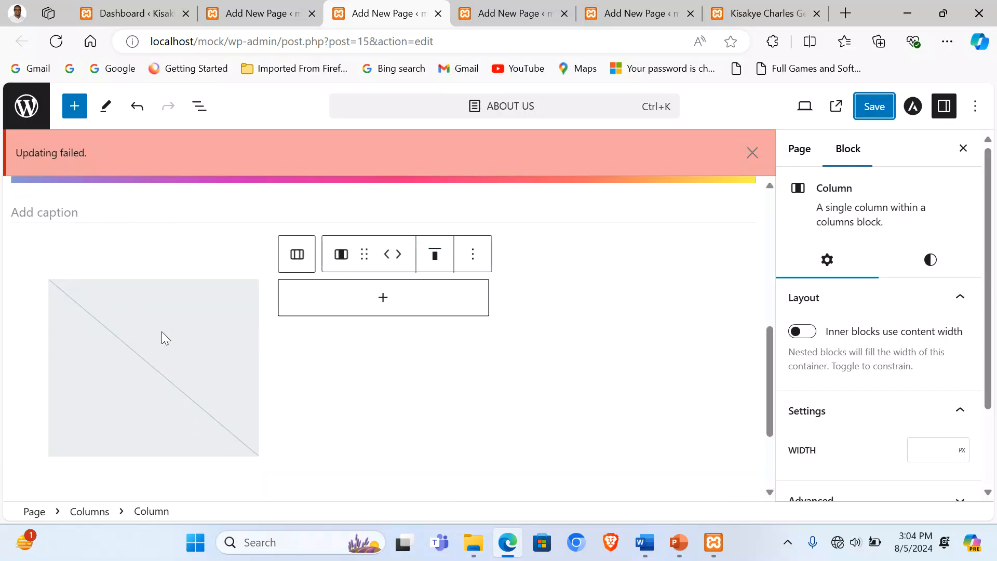
pyautogui.click(162, 337)
pyautogui.click(752, 152)
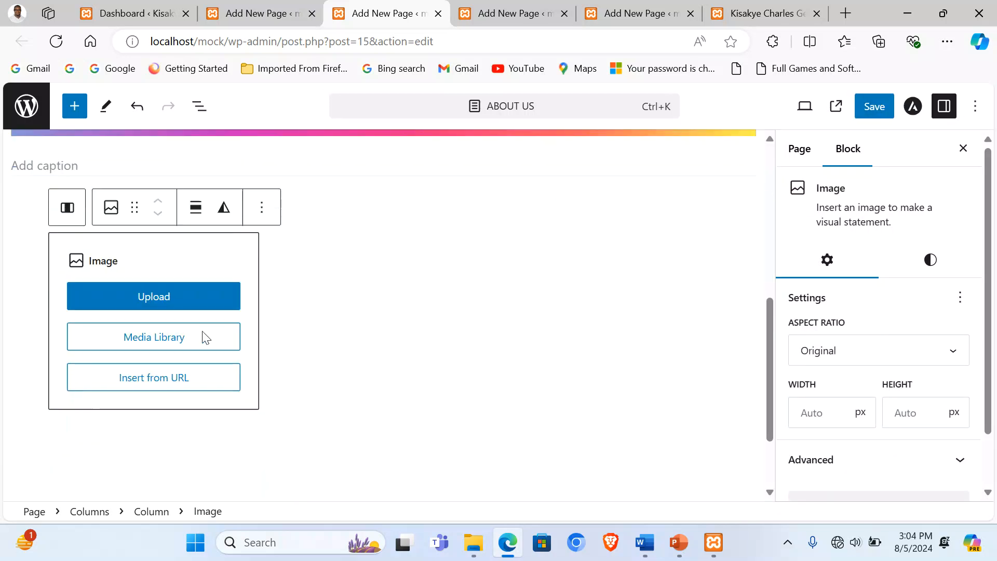
pyautogui.click(148, 299)
pyautogui.doubleClick(265, 257)
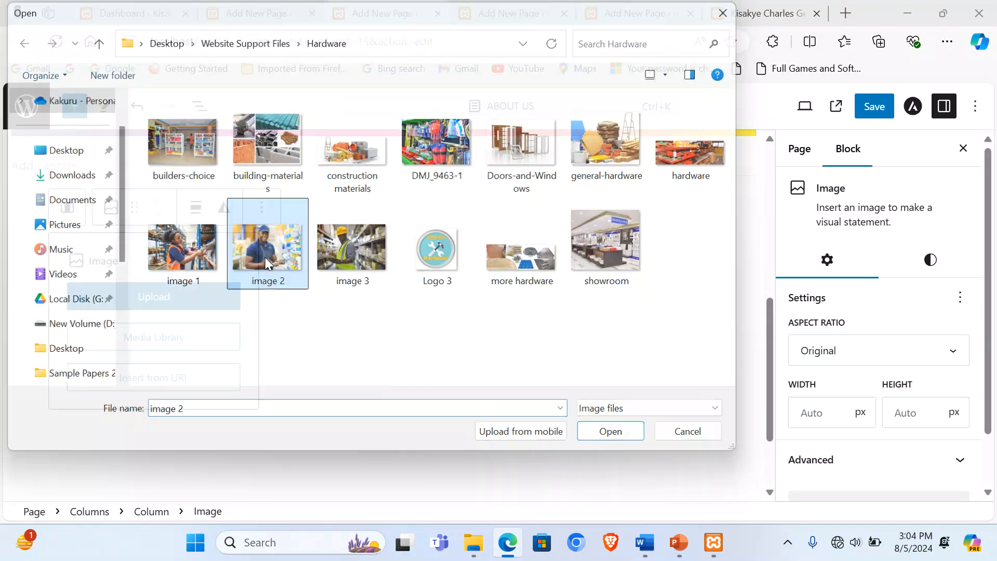
# Step: Start MySQL in the XAMPP Control Panel and return to the image block
pyautogui.click(713, 542)
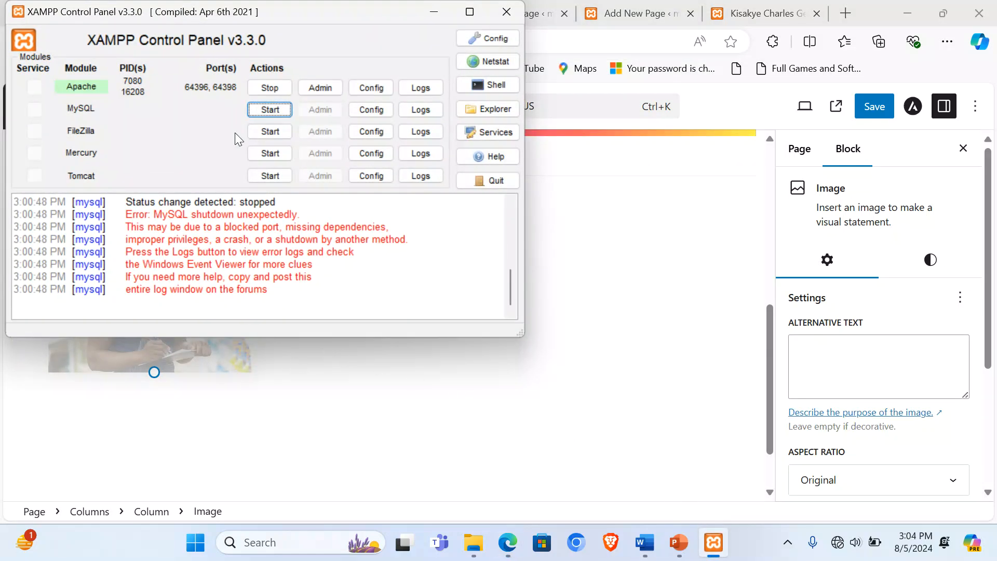
pyautogui.click(265, 108)
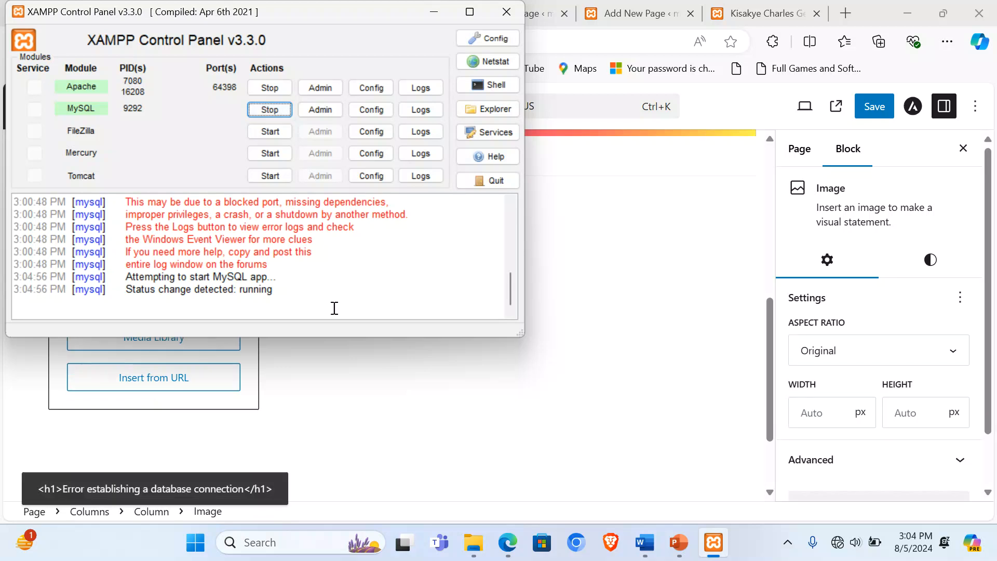
pyautogui.click(385, 421)
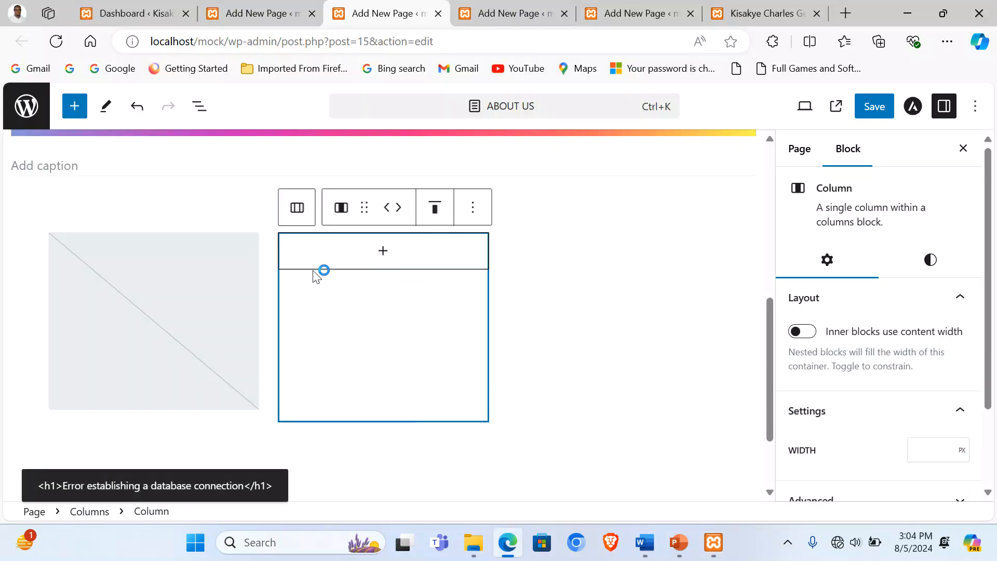
pyautogui.click(195, 303)
# Step: Upload image 2 into the first column and crop it to Standard 4:3
pyautogui.click(167, 299)
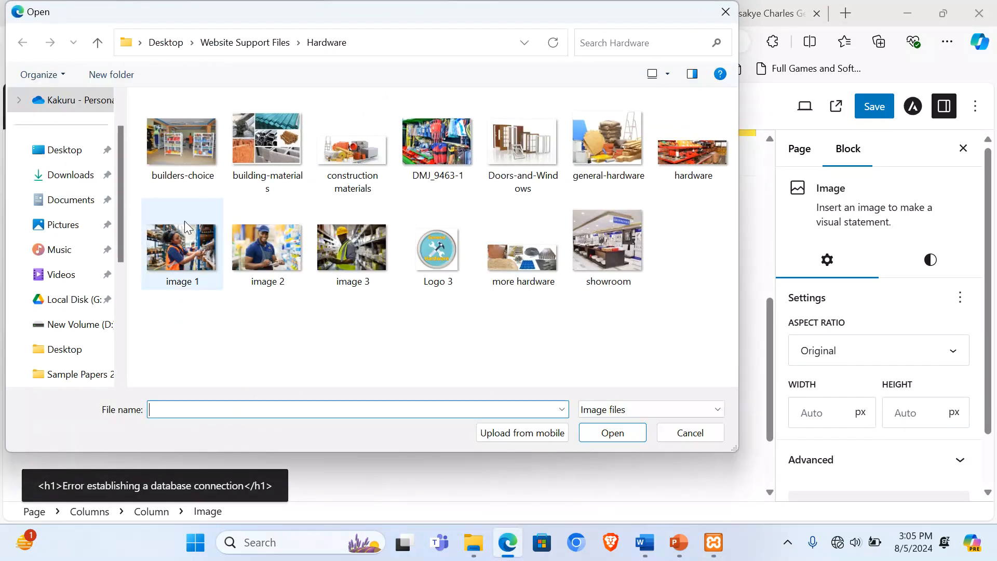
pyautogui.doubleClick(255, 252)
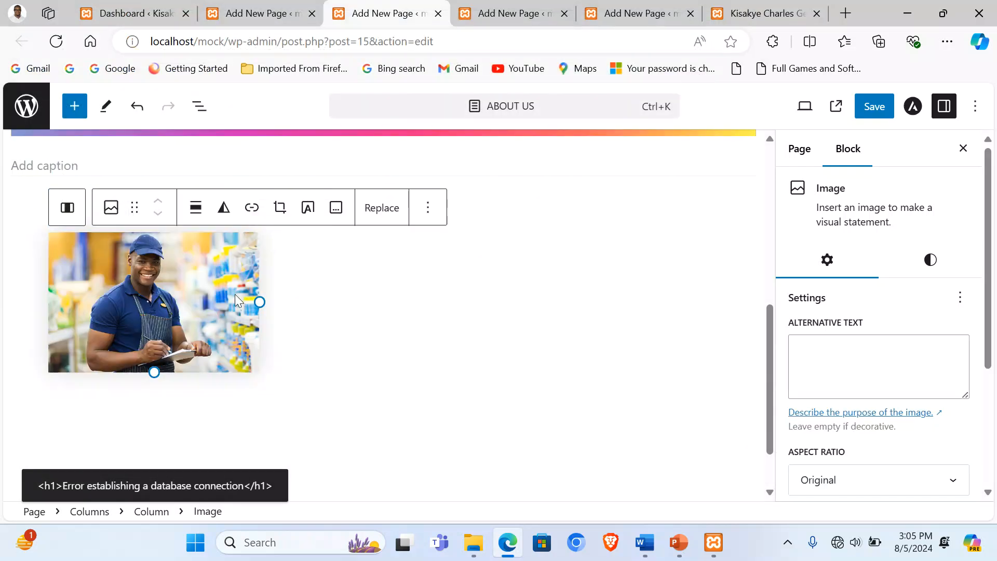
pyautogui.click(852, 478)
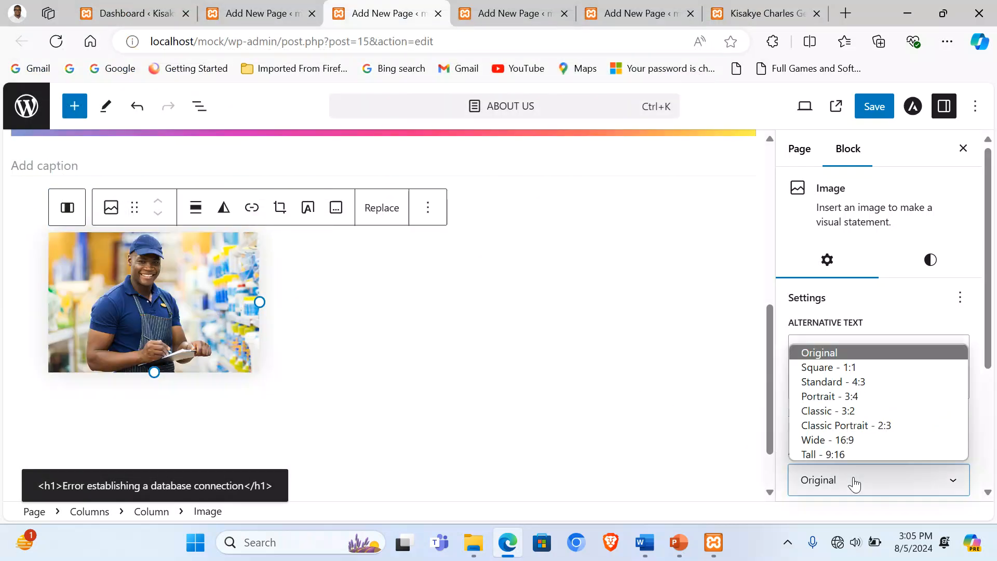
pyautogui.click(843, 382)
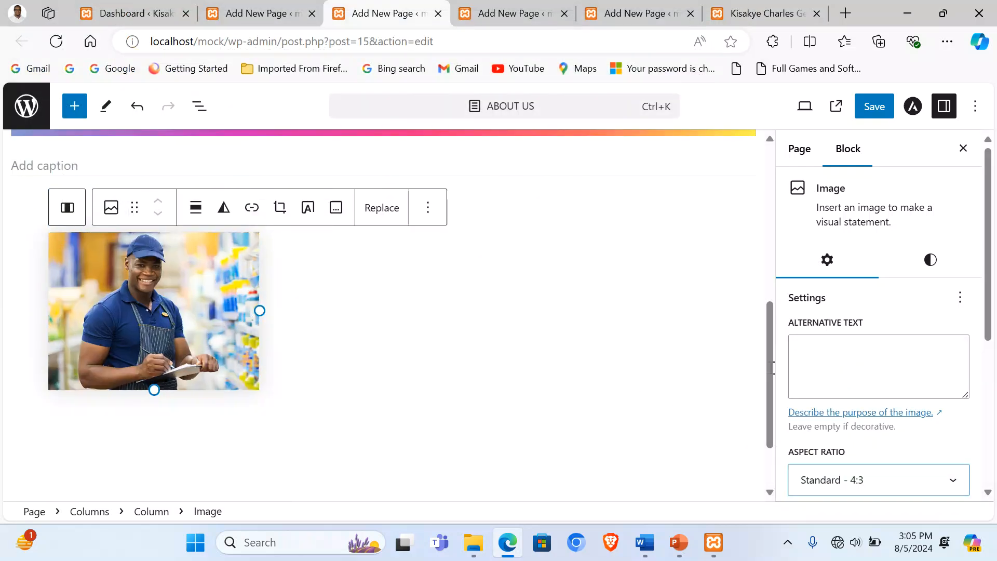
# Step: Caption the first photo with the founder's name copied from the table
pyautogui.click(335, 207)
pyautogui.scroll(3, 343, 344)
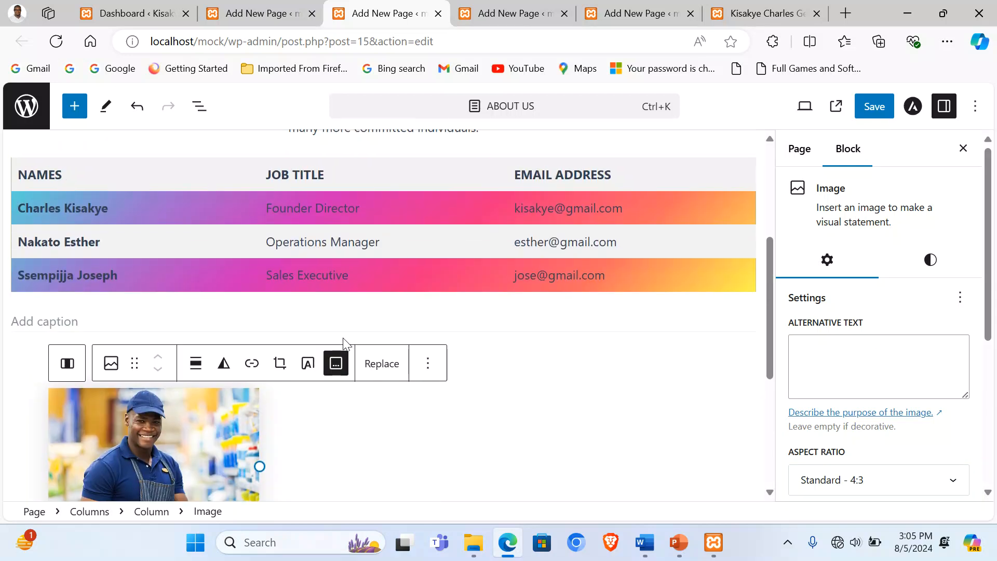
pyautogui.tripleClick(83, 215)
pyautogui.hotkey('ctrl', 'c')
pyautogui.scroll(-5, 104, 311)
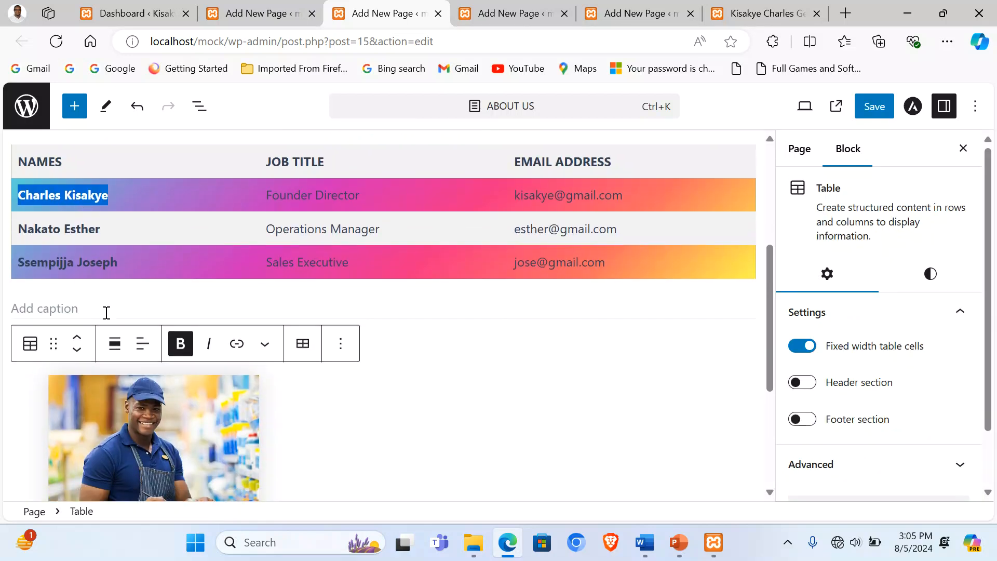
pyautogui.click(158, 334)
pyautogui.click(179, 310)
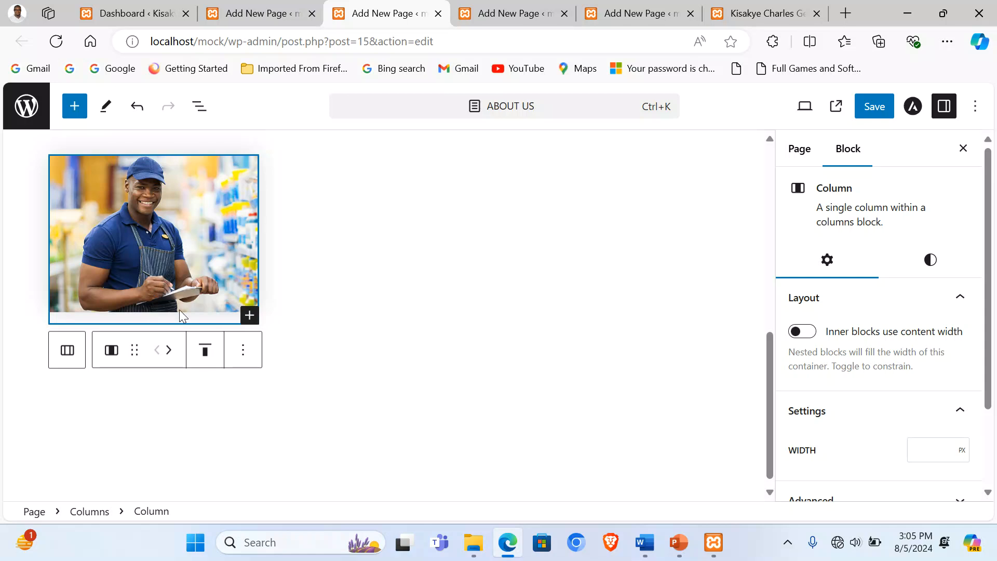
pyautogui.click(192, 274)
pyautogui.click(336, 338)
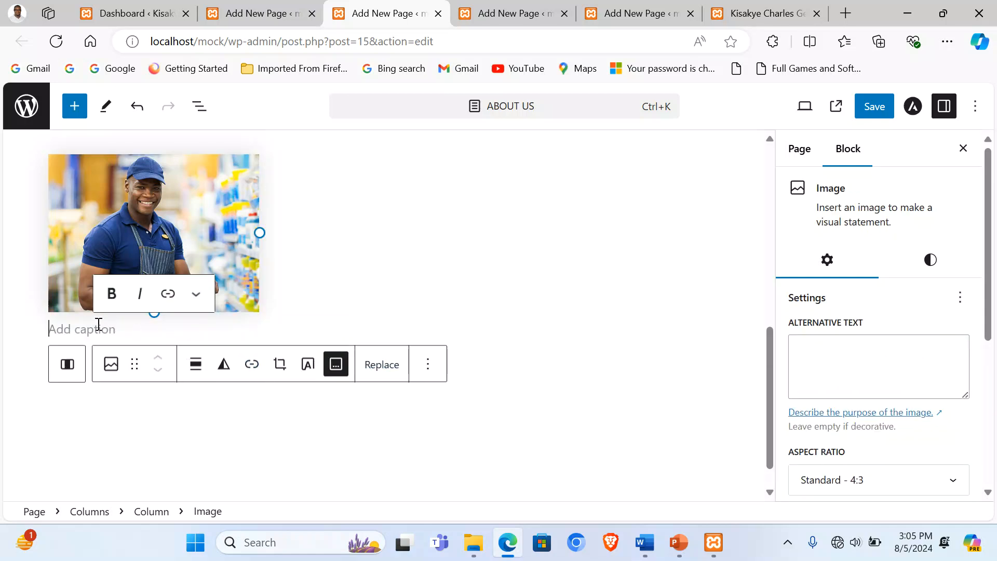
pyautogui.hotkey('ctrl', 'v')
# Step: Add an Image block with the warehouse photo to the second column, cropped to Standard 4:3
pyautogui.scroll(5, 369, 285)
pyautogui.scroll(-2, 380, 403)
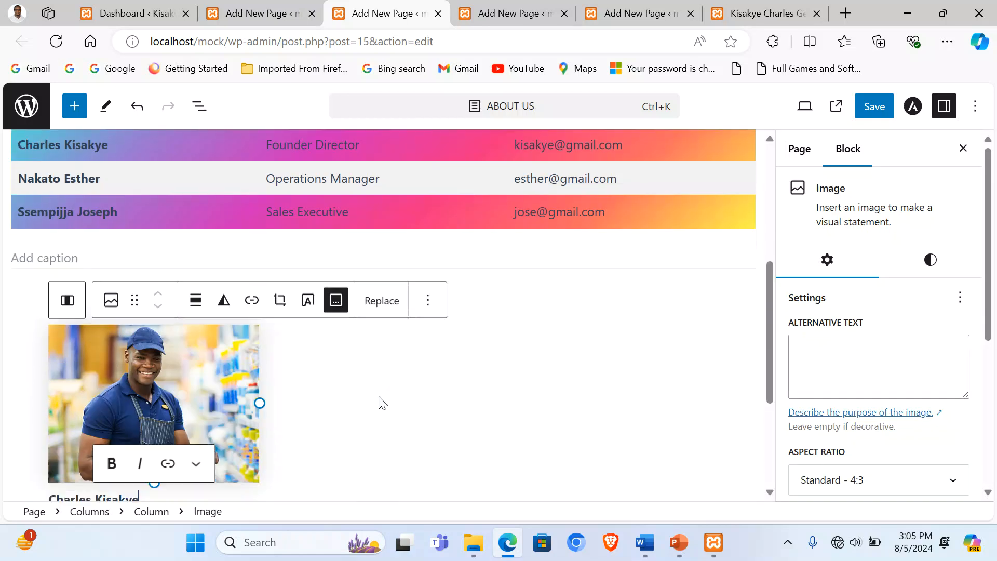
pyautogui.click(380, 358)
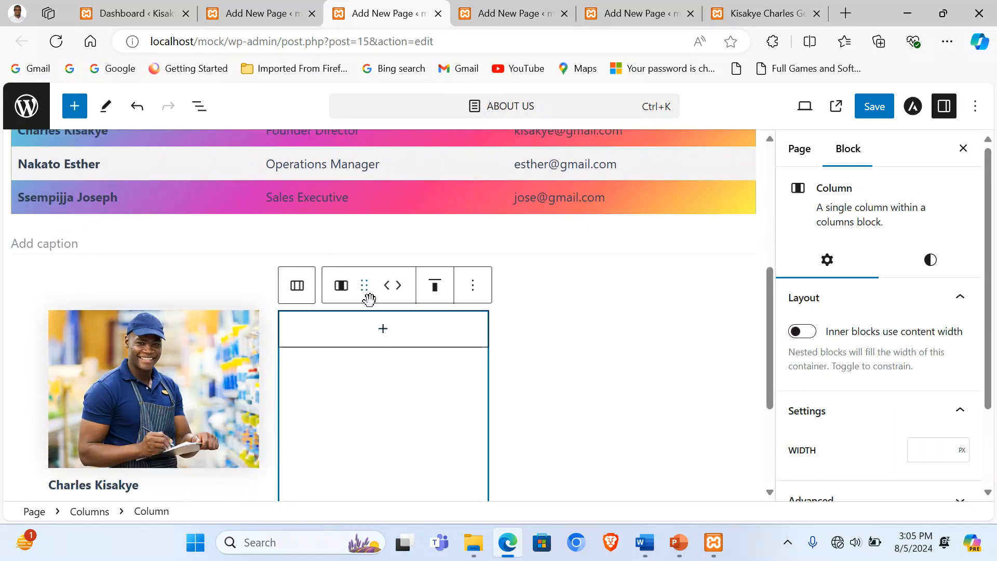
pyautogui.click(381, 328)
pyautogui.click(381, 181)
pyautogui.click(373, 374)
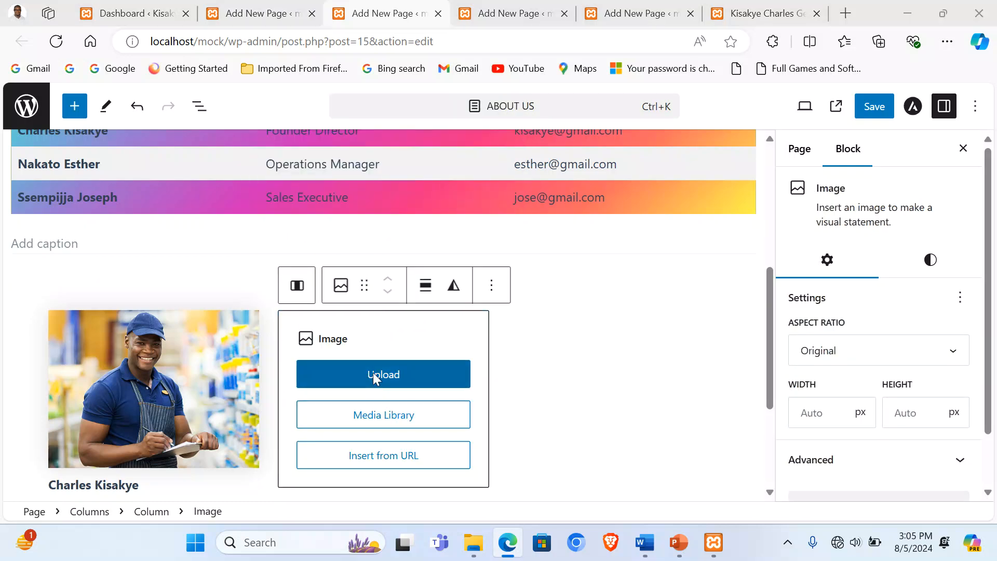
pyautogui.doubleClick(187, 240)
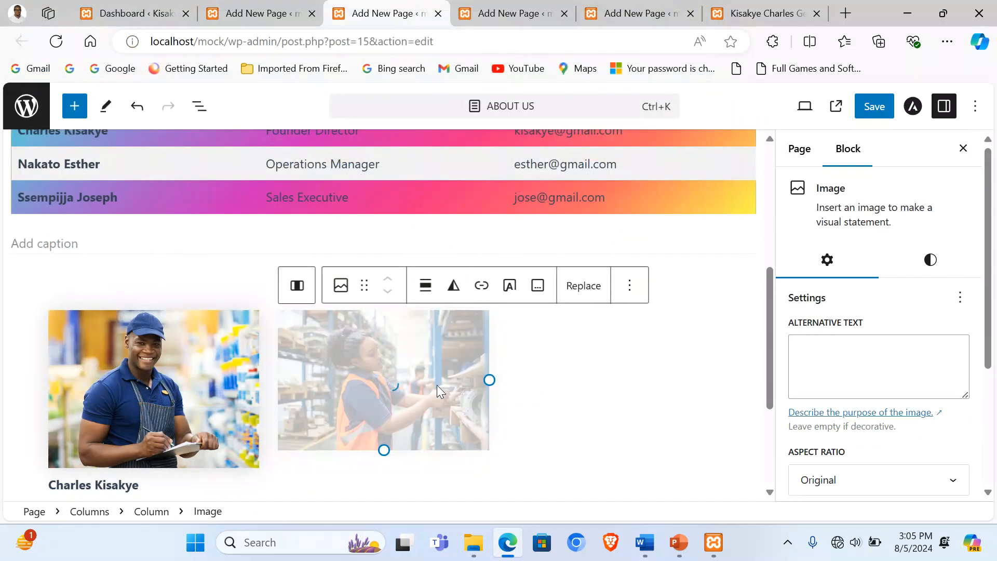
pyautogui.scroll(-2, 874, 476)
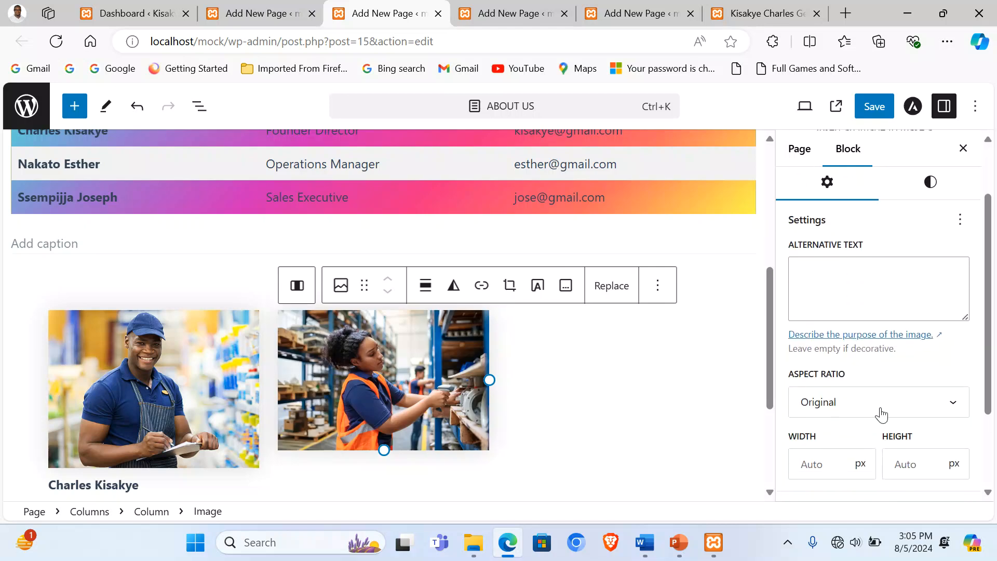
pyautogui.click(879, 400)
pyautogui.click(858, 304)
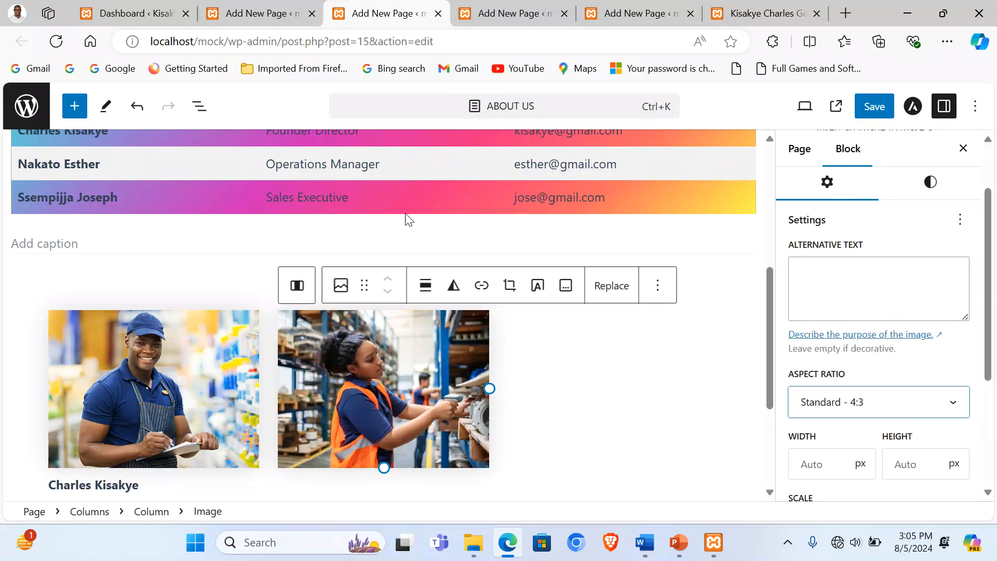
# Step: Caption the second photo with the second staff member's name from the table
pyautogui.tripleClick(63, 165)
pyautogui.hotkey('ctrl', 'c')
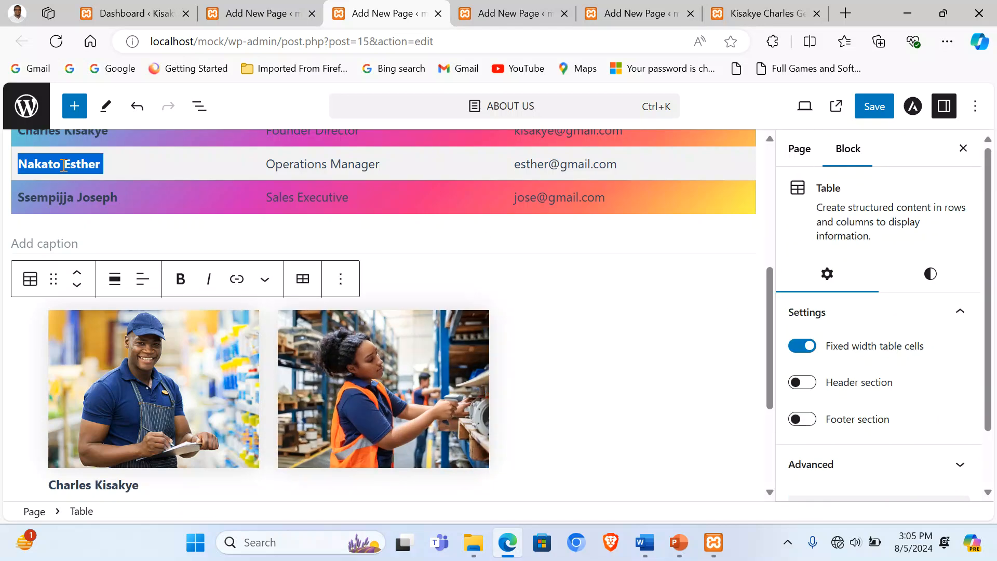
pyautogui.scroll(4, 452, 375)
pyautogui.scroll(-3, 376, 401)
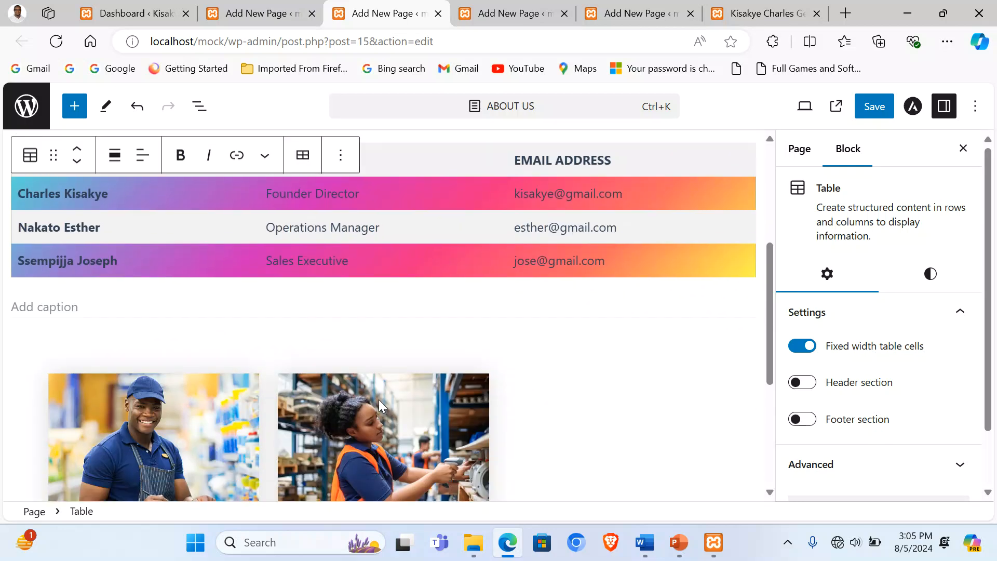
pyautogui.click(378, 399)
pyautogui.click(565, 347)
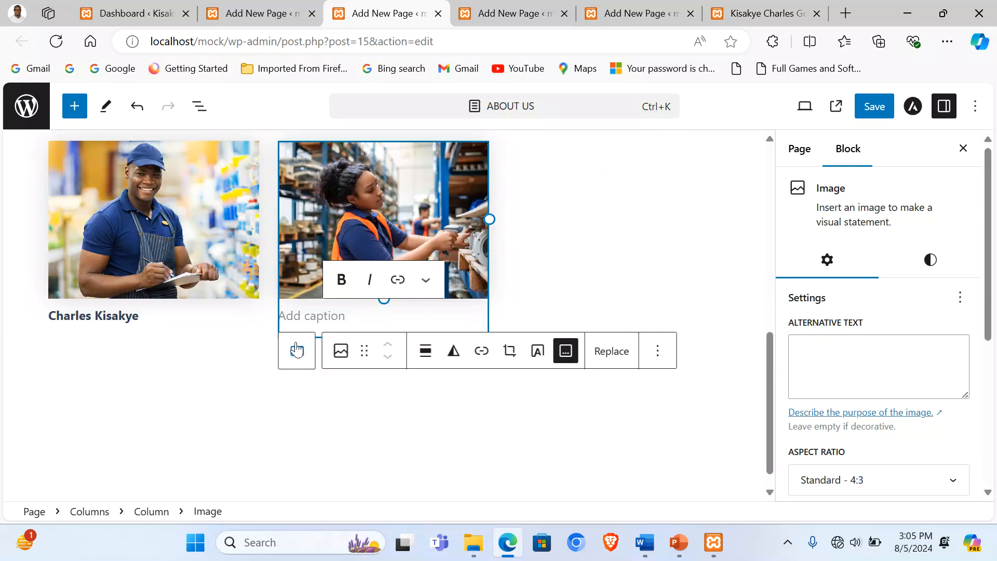
pyautogui.hotkey('ctrl', 'v')
# Step: Add an Image block to the third column and upload image 3
pyautogui.click(601, 259)
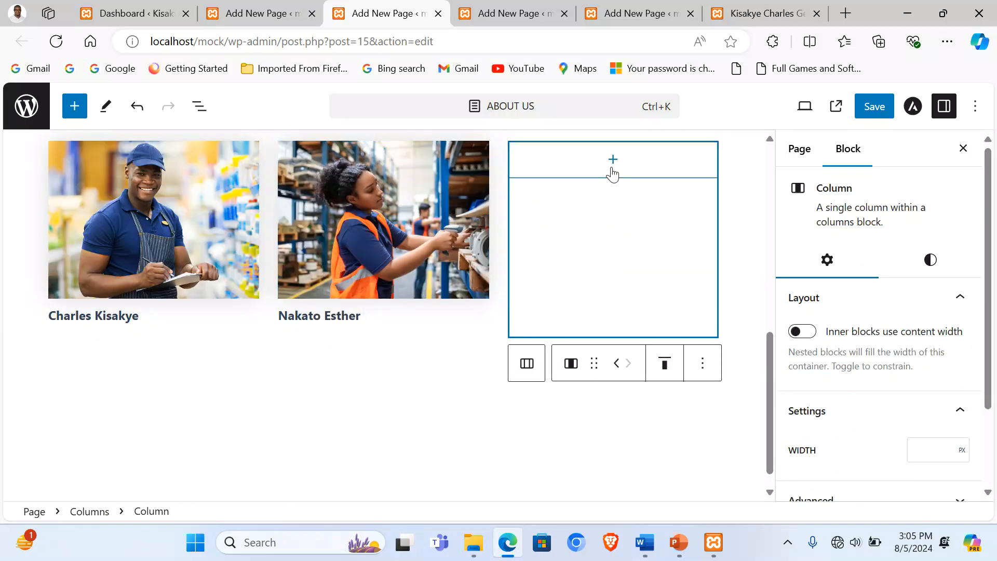
pyautogui.click(613, 159)
pyautogui.click(614, 277)
pyautogui.click(584, 212)
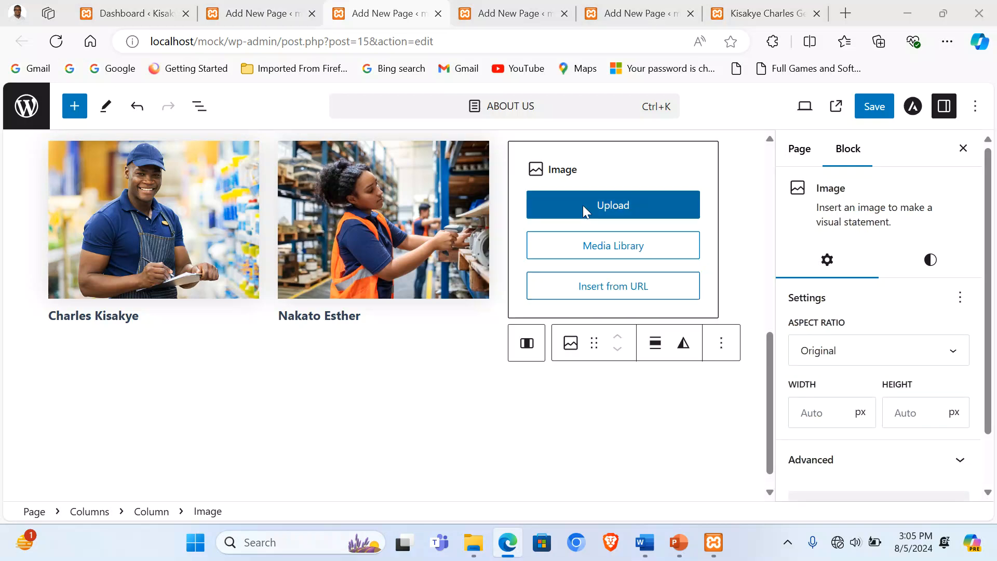
pyautogui.click(351, 251)
pyautogui.doubleClick(350, 246)
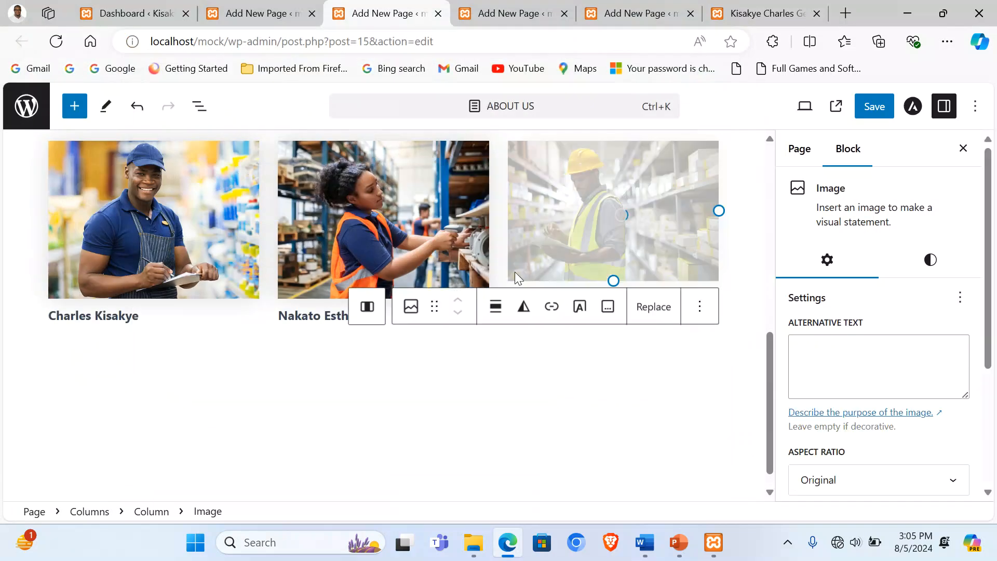
# Step: Crop the third photo to Standard 4:3 and caption it with the third staff member's name
pyautogui.click(608, 307)
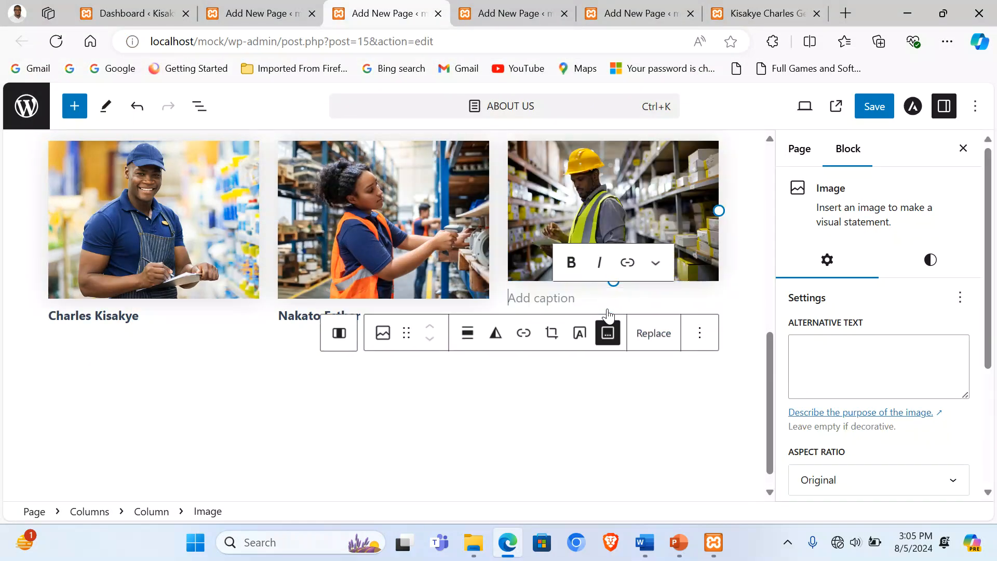
pyautogui.scroll(6, 528, 259)
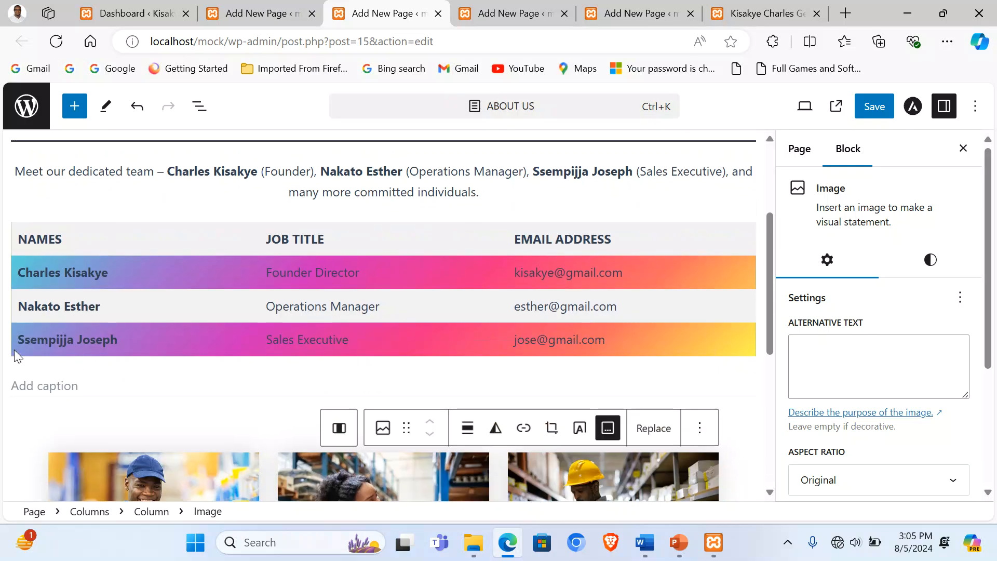
pyautogui.tripleClick(47, 335)
pyautogui.hotkey('ctrl', 'c')
pyautogui.scroll(-5, 436, 399)
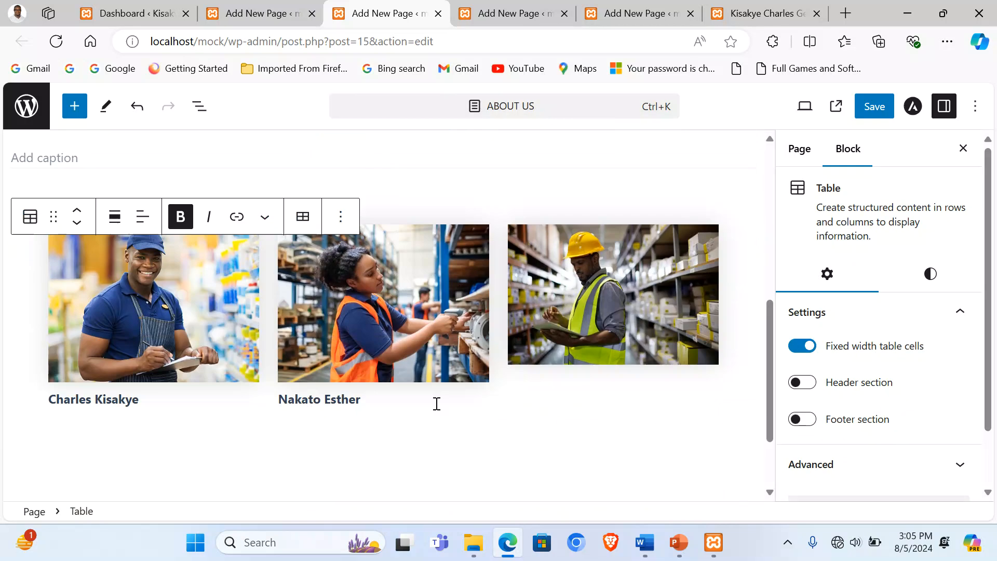
pyautogui.click(574, 367)
pyautogui.click(656, 197)
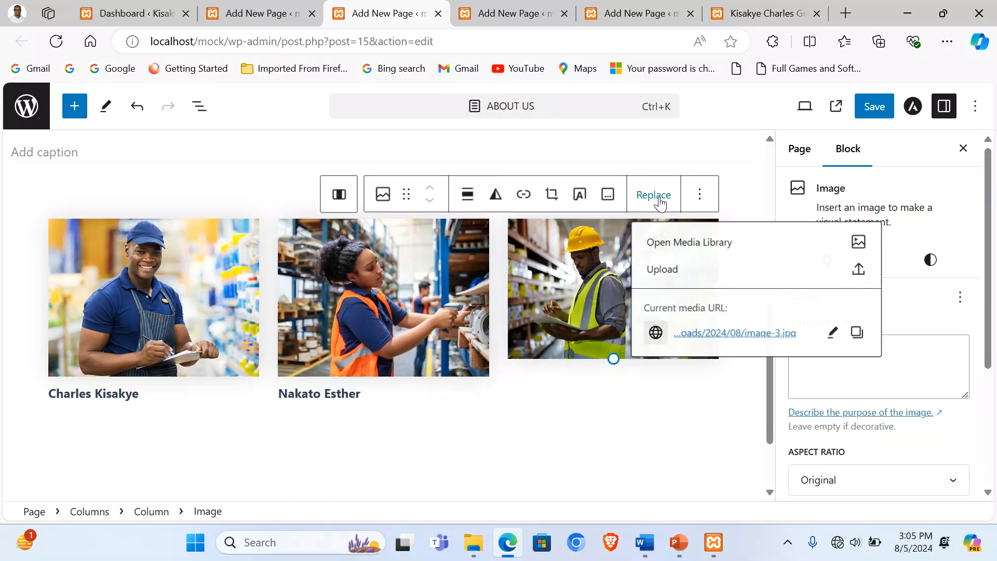
pyautogui.click(565, 299)
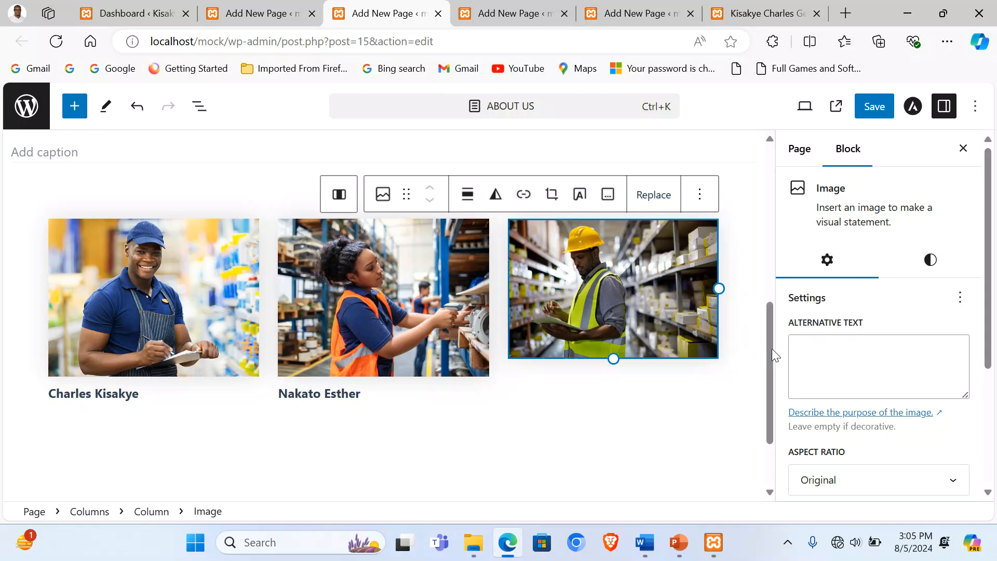
pyautogui.click(854, 480)
pyautogui.click(849, 385)
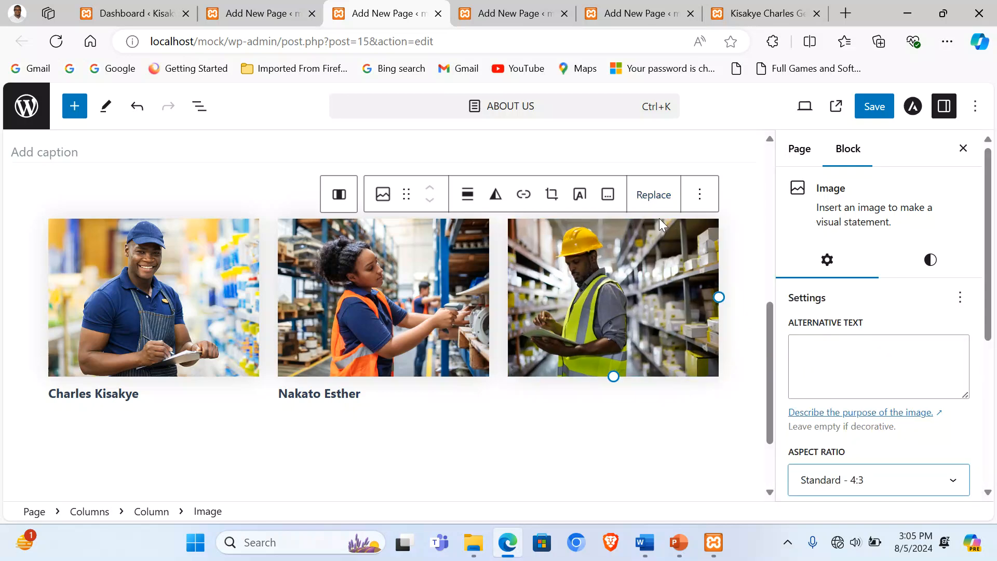
pyautogui.click(607, 195)
pyautogui.hotkey('ctrl', 'v')
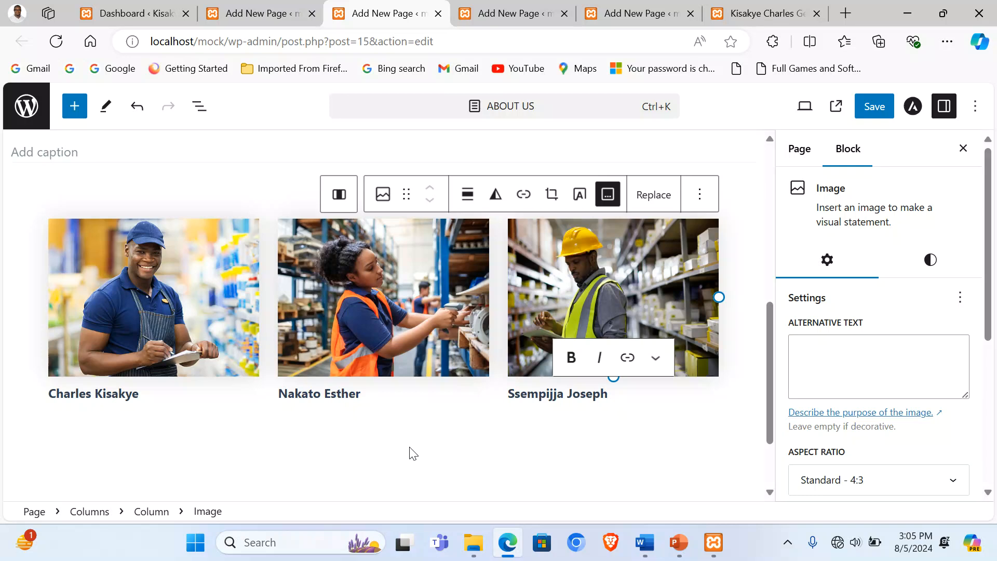
# Step: Add an empty paragraph below the three-photo row
pyautogui.click(412, 454)
pyautogui.scroll(3, 399, 441)
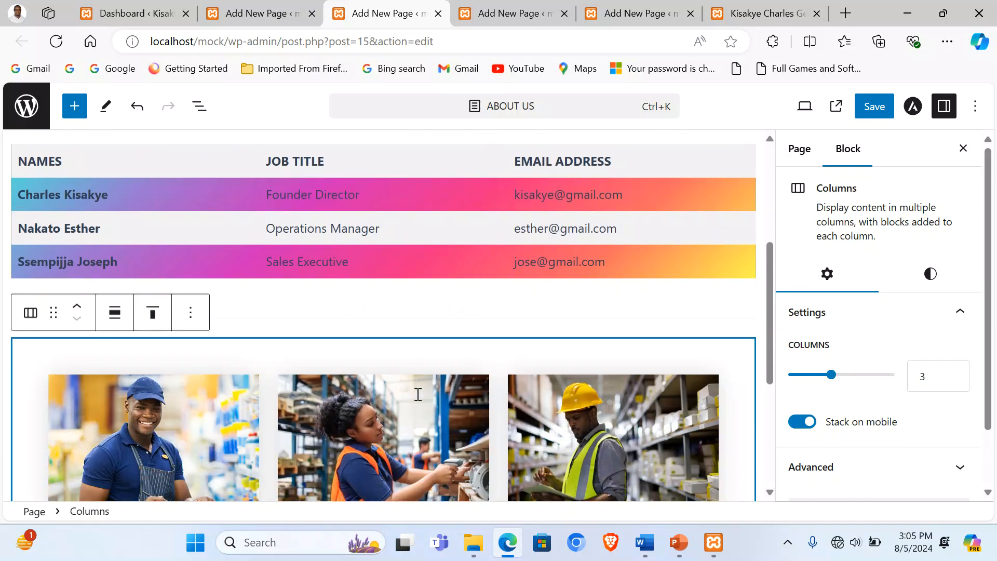
pyautogui.scroll(-5, 418, 394)
pyautogui.click(403, 410)
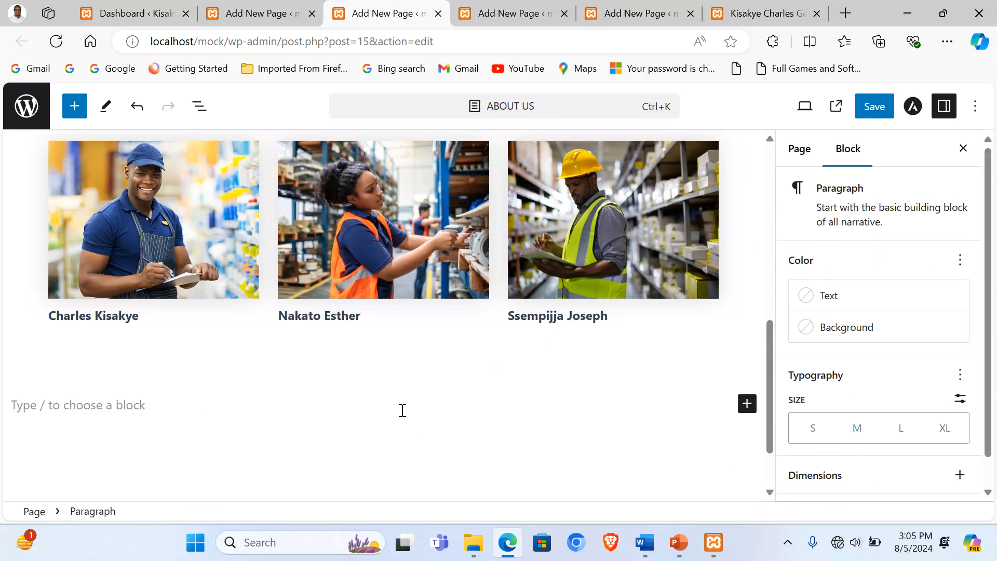
# Step: Save the About Us page with Ctrl+S
pyautogui.hotkey('ctrl', 's')
pyautogui.scroll(5, 400, 409)
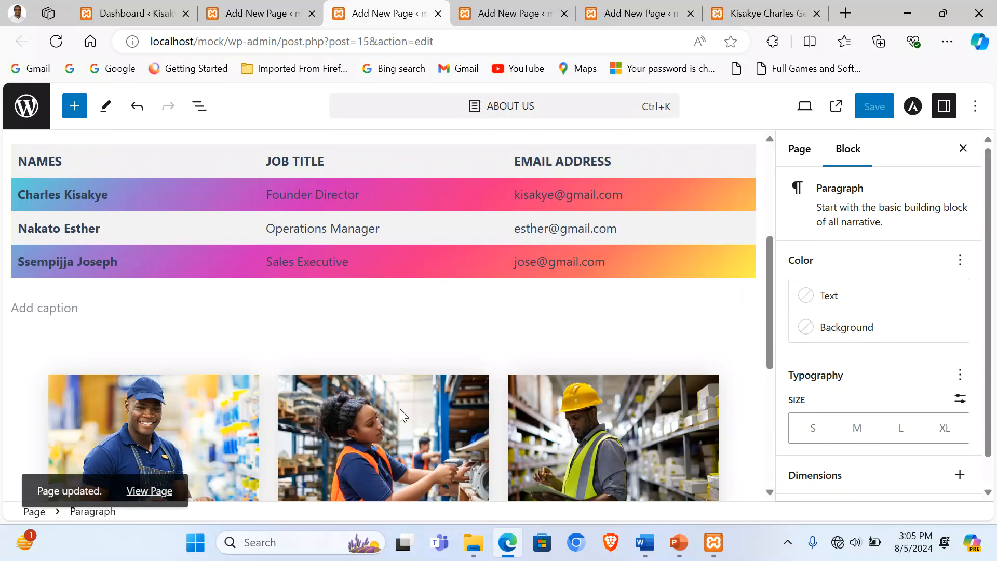
pyautogui.scroll(-3, 403, 407)
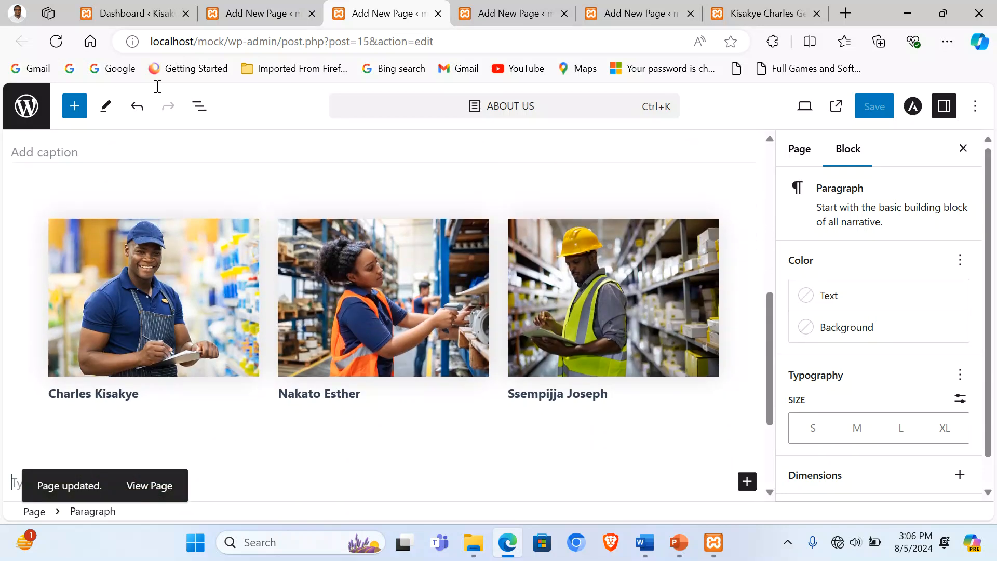
# Step: View the Home Page in the code editor and select its marquee line
pyautogui.click(260, 13)
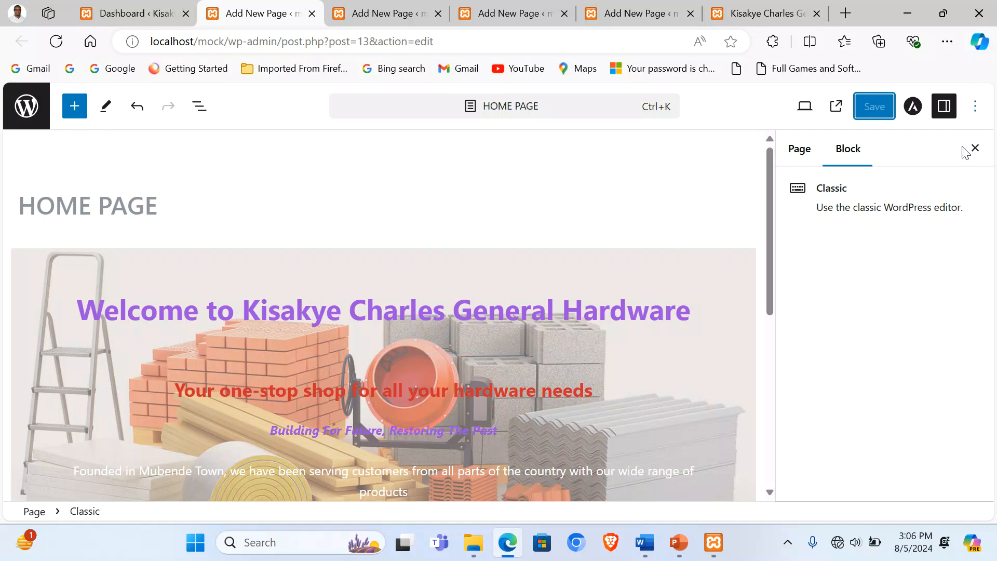
pyautogui.click(975, 110)
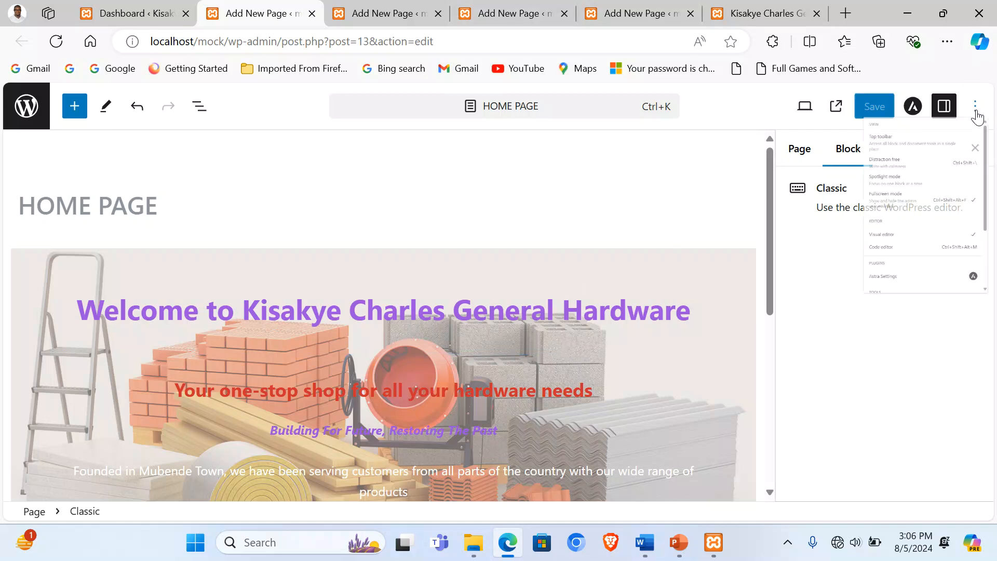
pyautogui.click(760, 418)
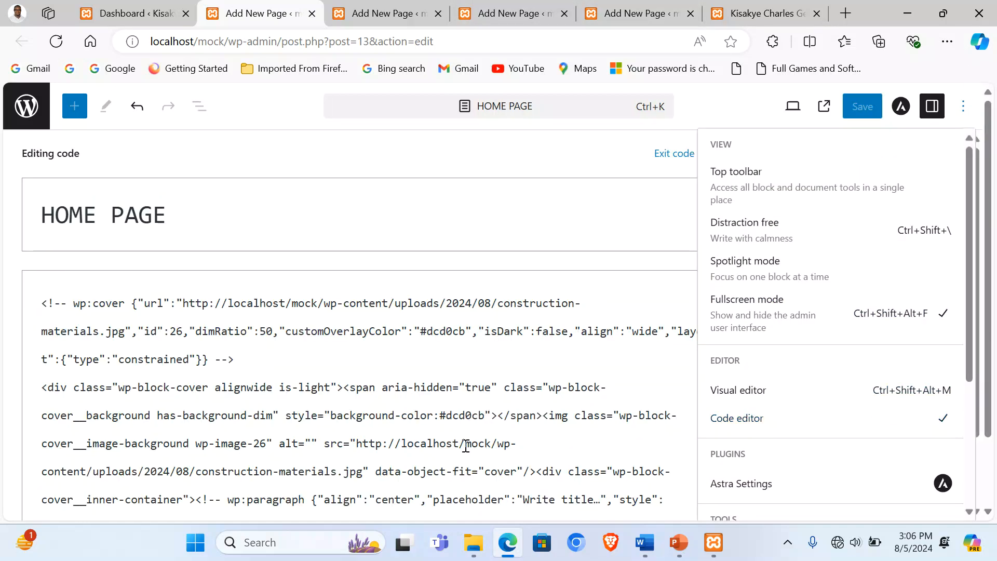
pyautogui.scroll(-15, 380, 383)
pyautogui.click(95, 409)
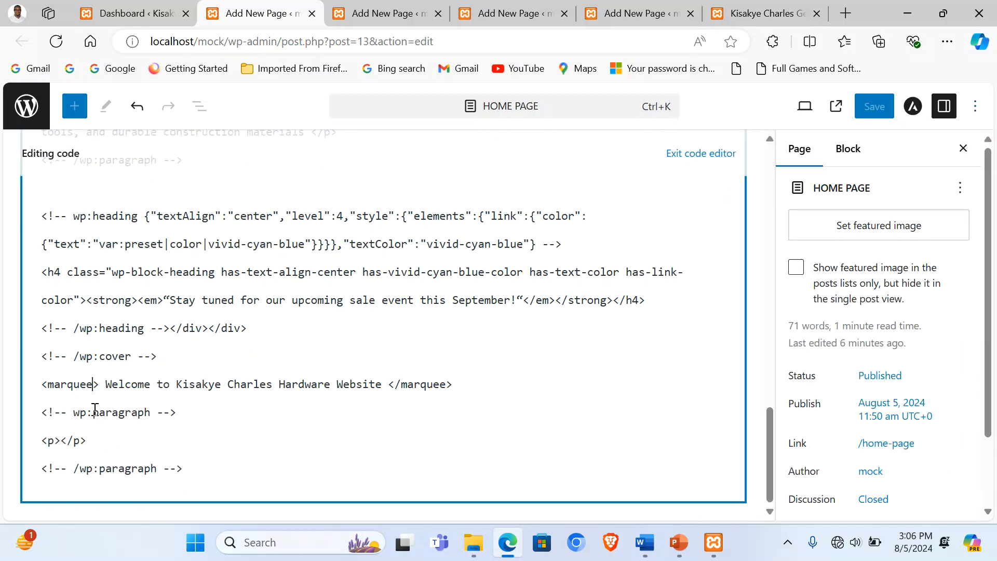
pyautogui.doubleClick(95, 409)
pyautogui.tripleClick(99, 384)
pyautogui.hotkey('ctrl', 'c')
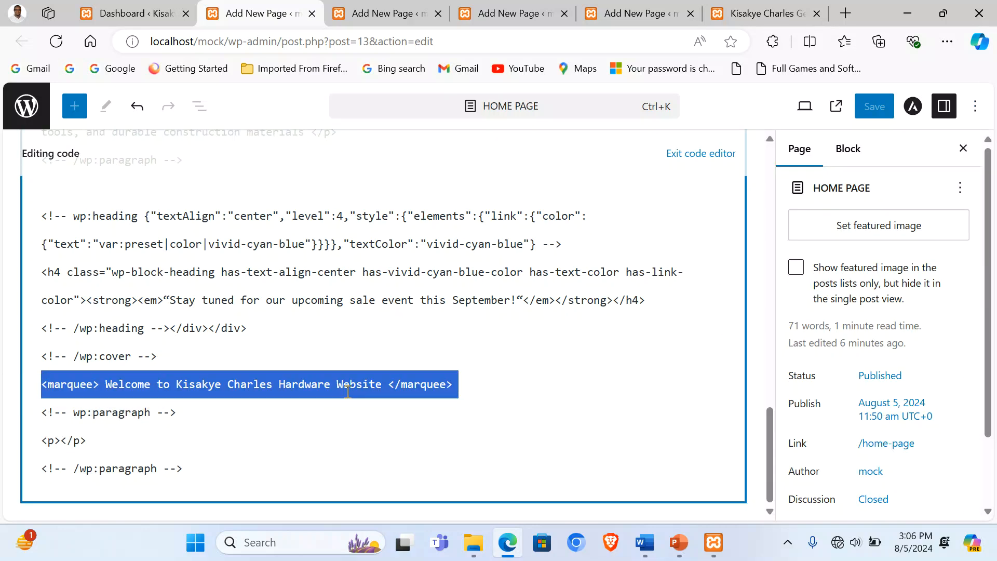
# Step: Exit the code editor and return to the About Us page editor
pyautogui.click(674, 166)
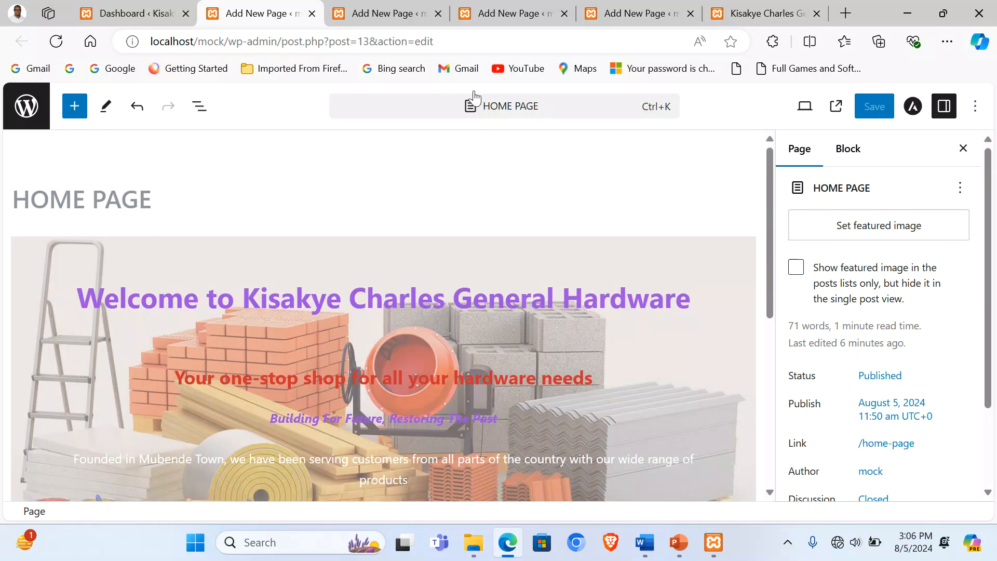
pyautogui.click(387, 14)
pyautogui.scroll(-3, 435, 364)
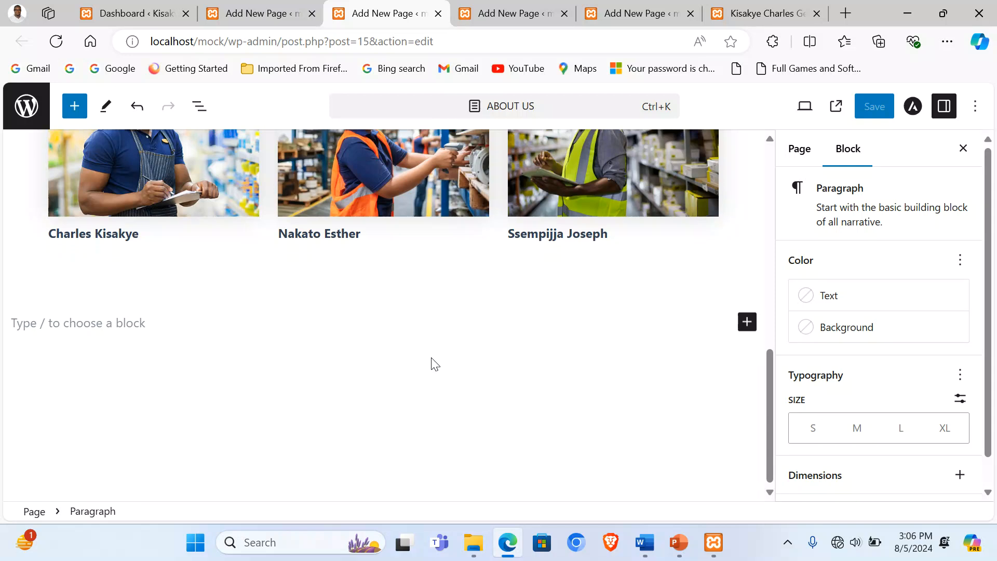
# Step: Select the empty paragraph below the photos and switch the About Us page to the code editor
pyautogui.click(110, 292)
pyautogui.click(280, 326)
pyautogui.click(975, 106)
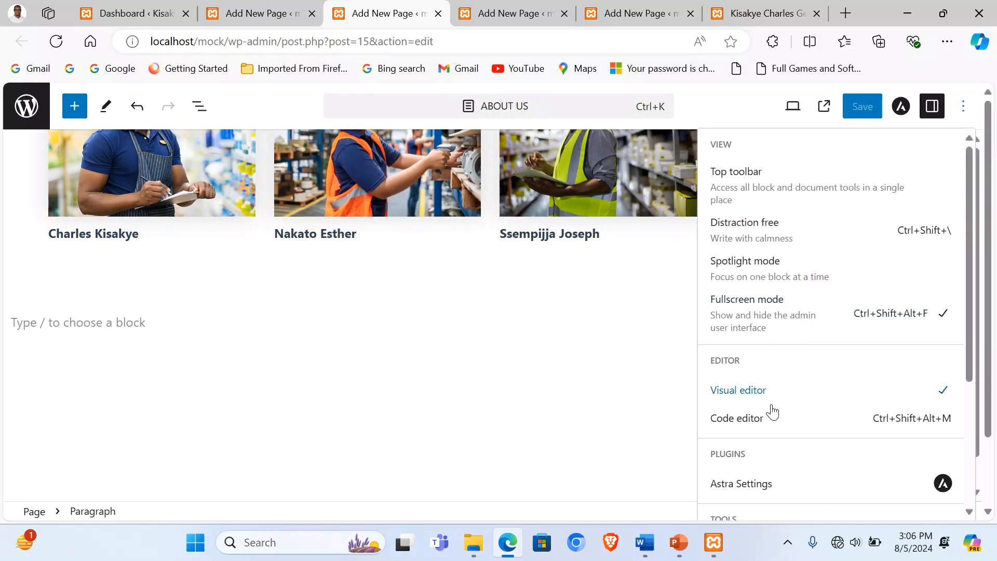
pyautogui.click(763, 431)
pyautogui.scroll(-10, 85, 391)
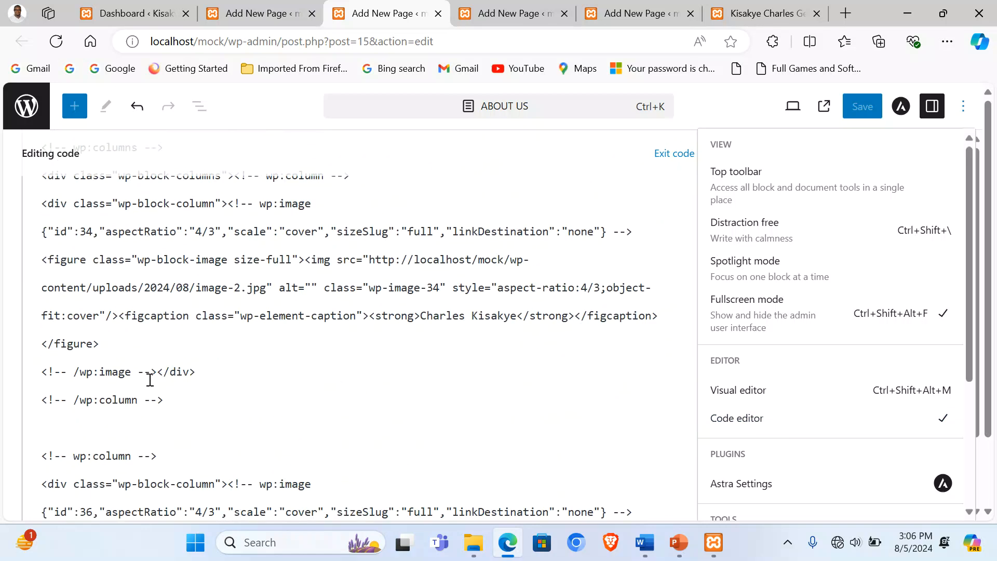
pyautogui.scroll(-8, 150, 380)
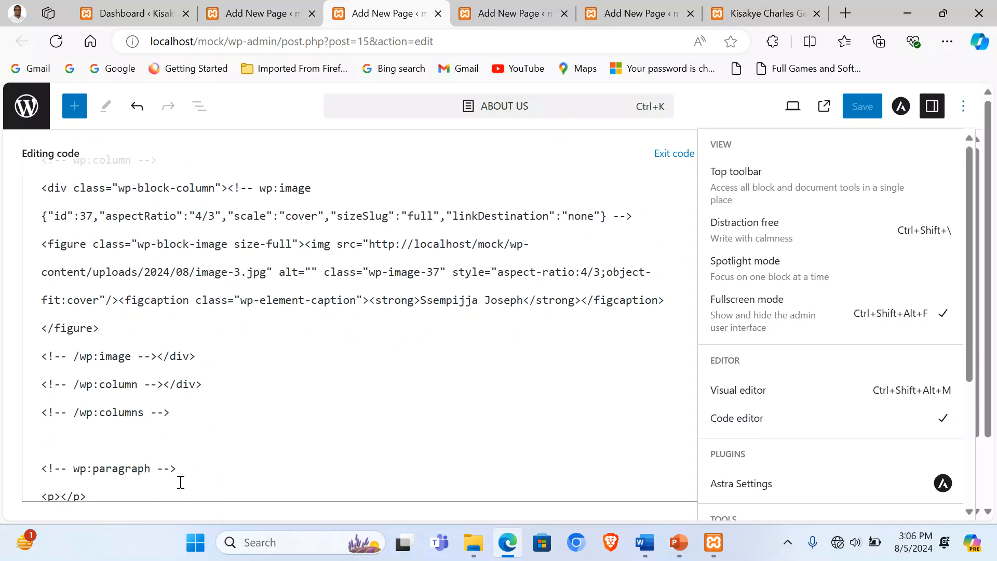
# Step: Replace the empty paragraph's closing comment with the welcome marquee line, save, and exit the code editor
pyautogui.moveTo(181, 482); pyautogui.dragTo(42, 472)
pyautogui.hotkey('ctrl', 'v')
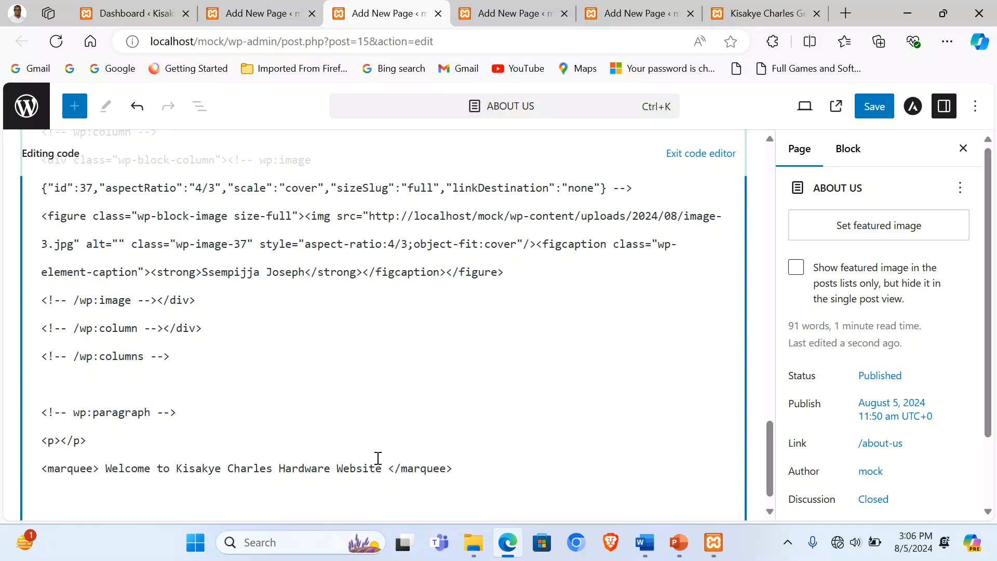
pyautogui.press('BackSpace')
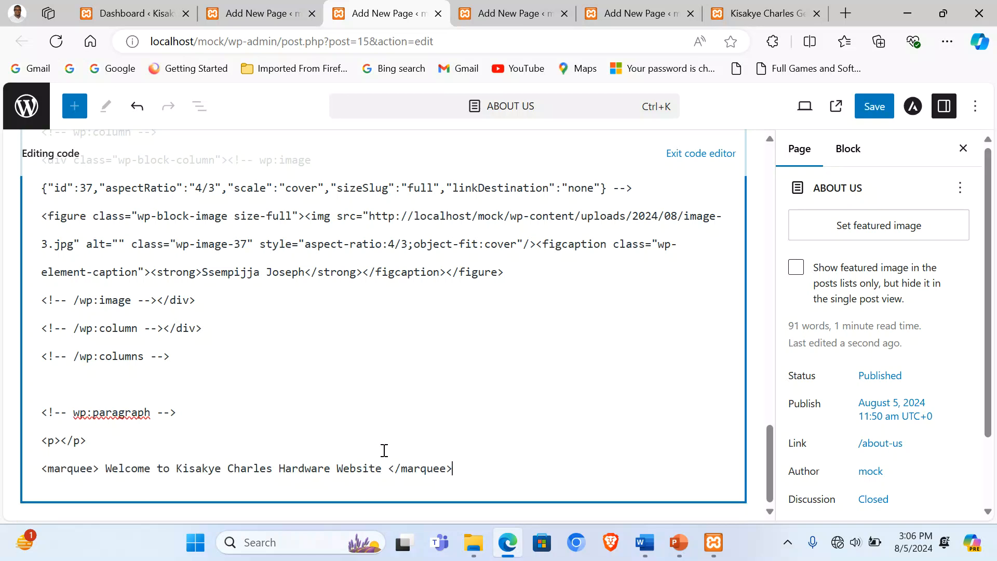
pyautogui.click(866, 97)
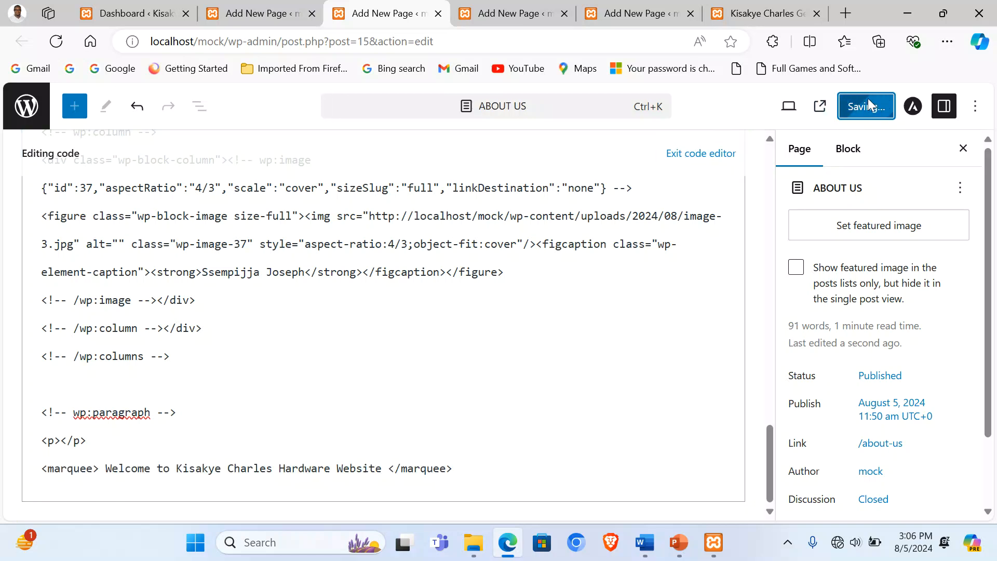
pyautogui.click(717, 159)
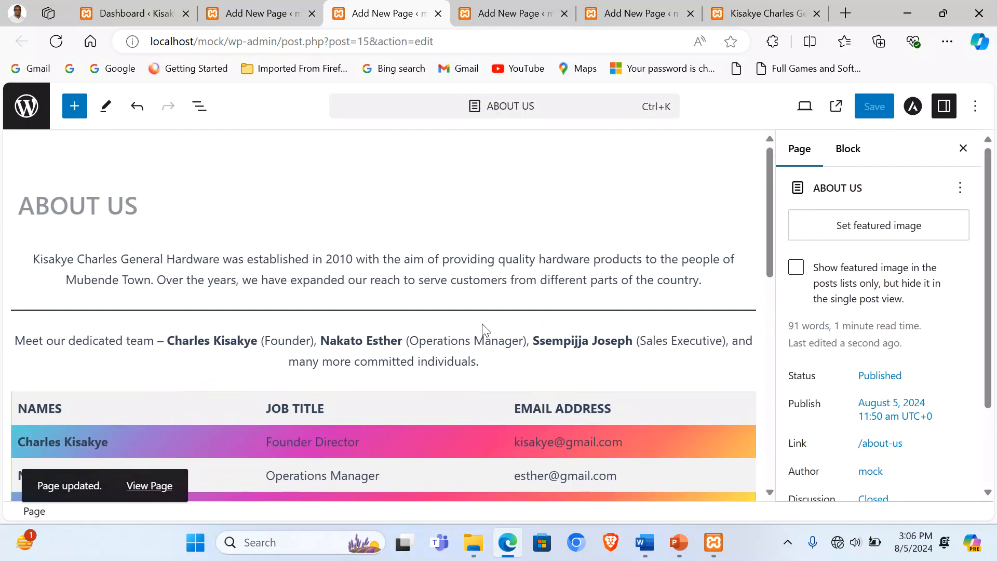
# Step: Check the scrolling welcome marquee on the live About Us page, then return to the SHOWROOM editor
pyautogui.click(757, 7)
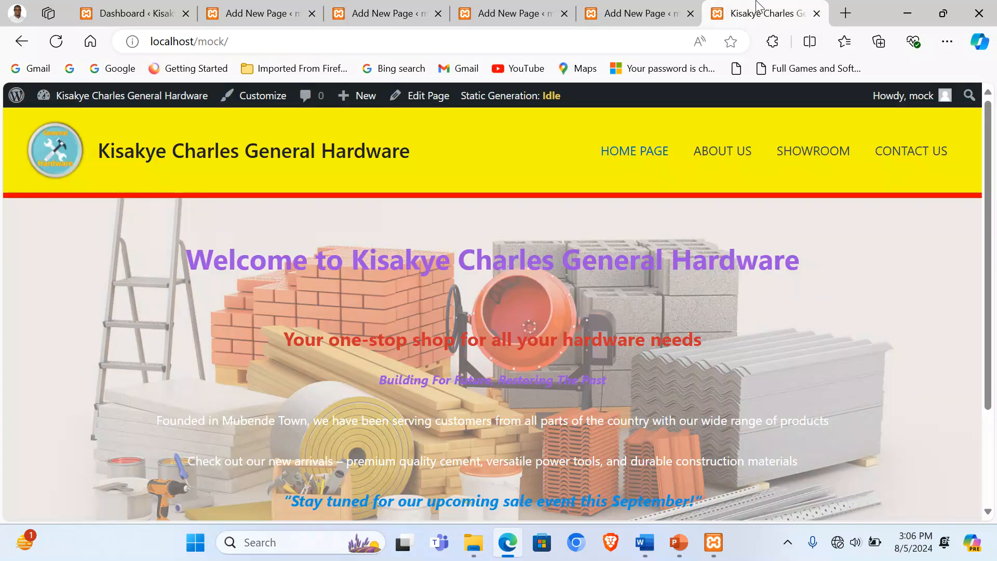
pyautogui.click(717, 157)
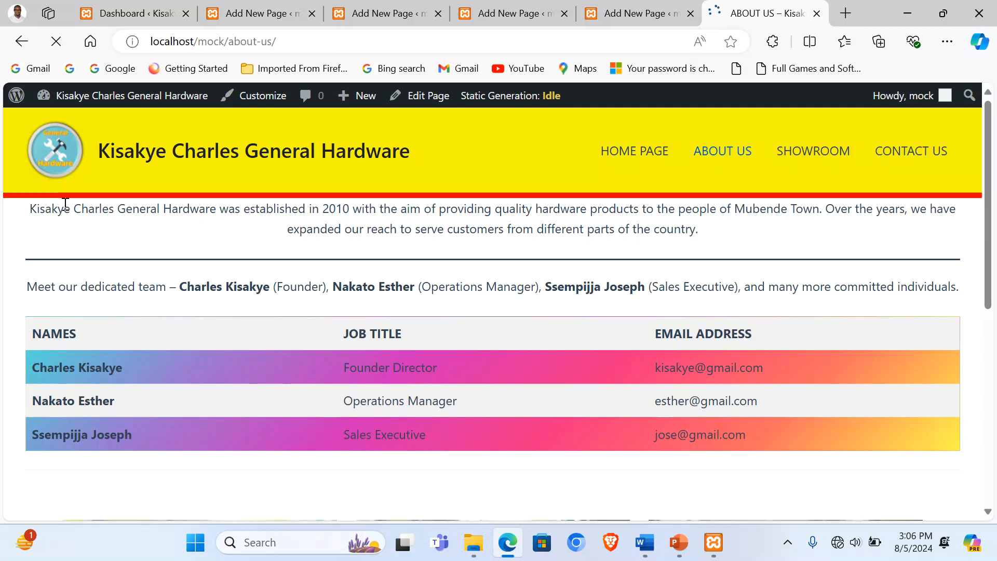
pyautogui.scroll(-7, 551, 364)
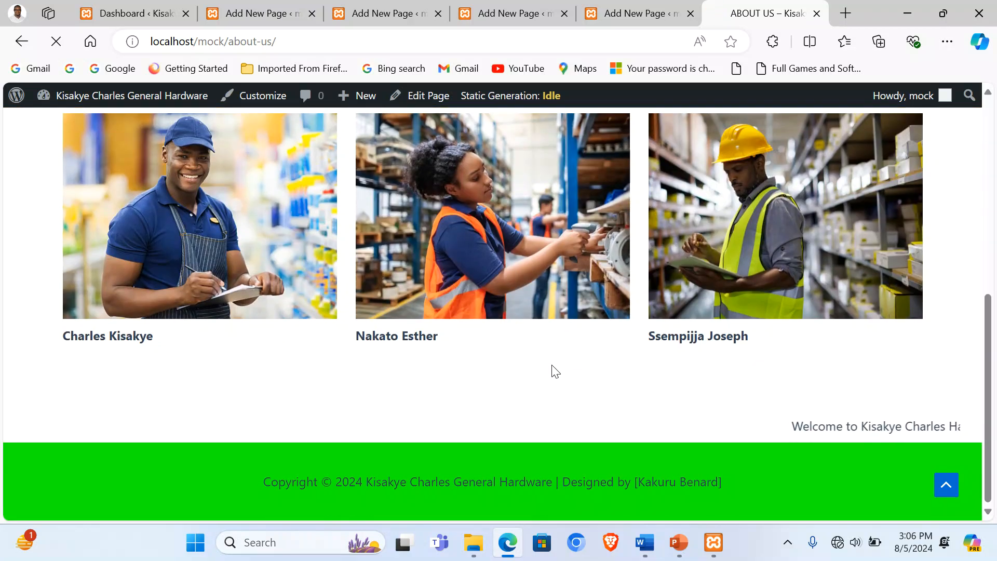
pyautogui.scroll(5, 554, 371)
pyautogui.scroll(2, 553, 368)
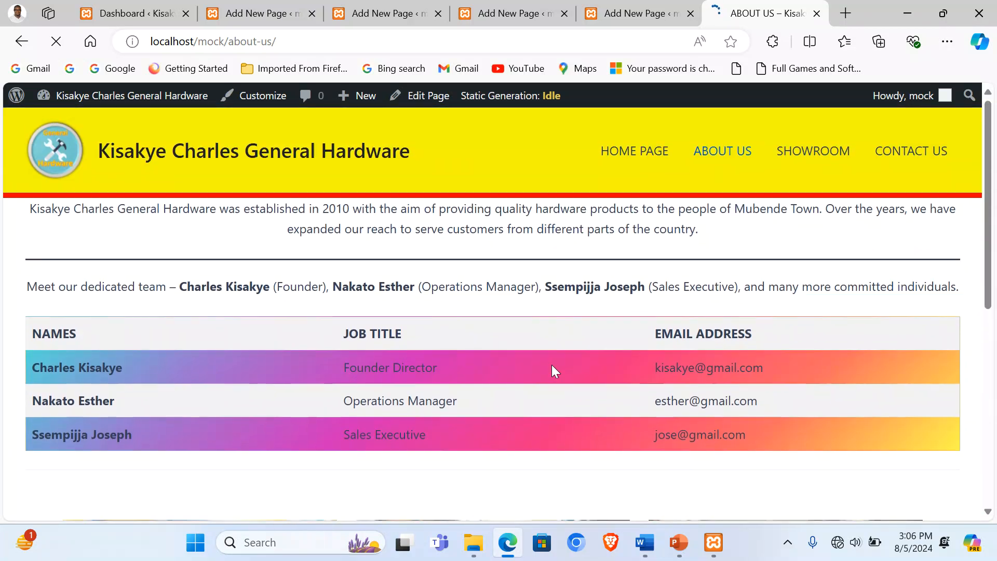
pyautogui.scroll(-4, 610, 345)
pyautogui.scroll(4, 612, 359)
pyautogui.click(481, 9)
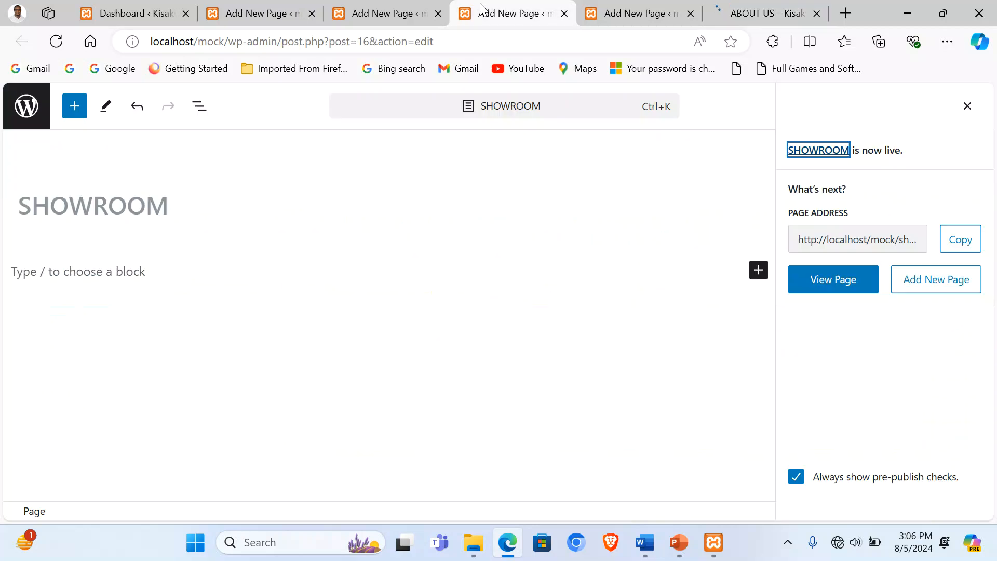
# Step: Copy the Page Three showroom paragraph from Word and place the caret in SHOWROOM's empty block
pyautogui.click(644, 542)
pyautogui.scroll(-7, 423, 345)
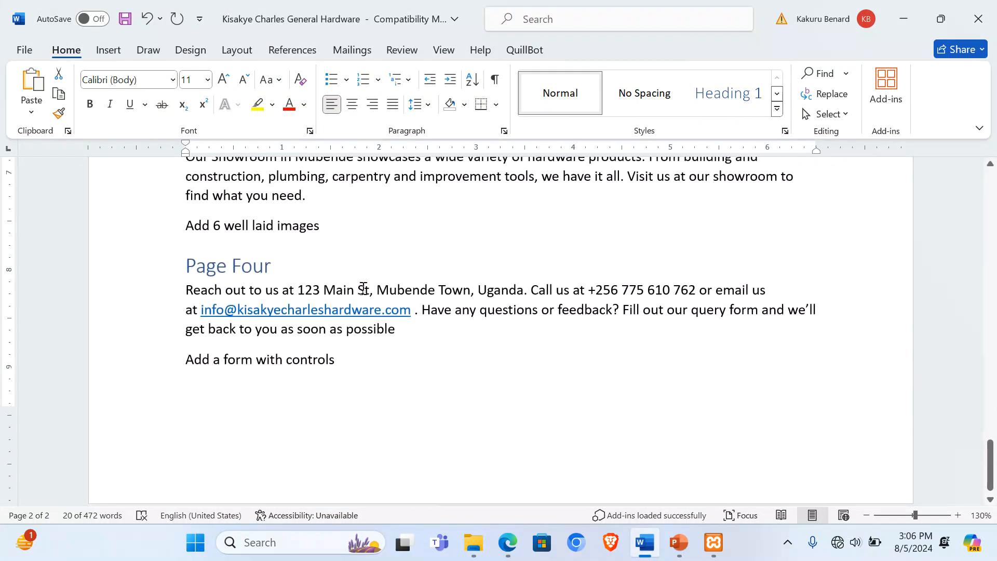
pyautogui.scroll(2, 364, 289)
pyautogui.moveTo(188, 253); pyautogui.dragTo(306, 289)
pyautogui.hotkey('ctrl', 'c')
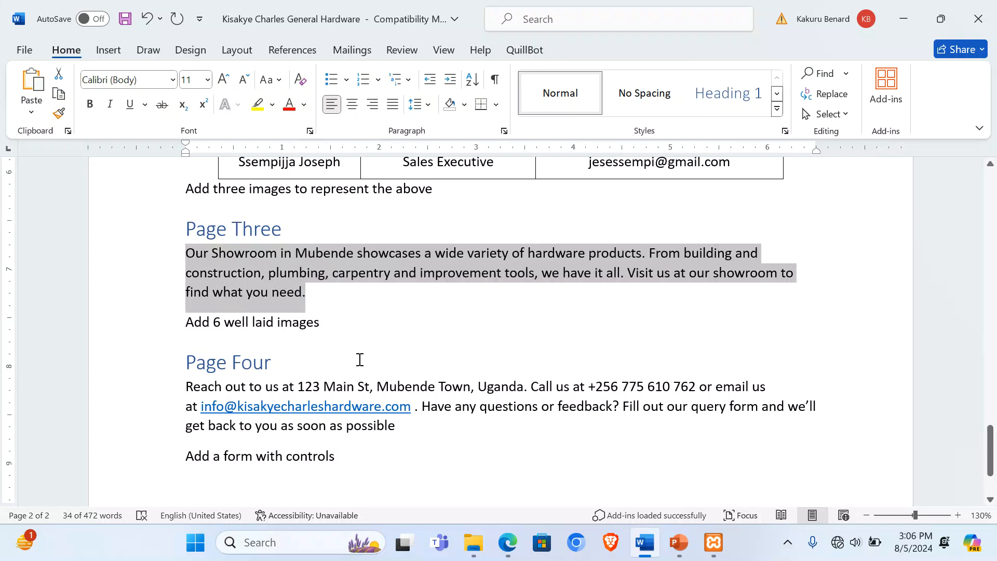
pyautogui.click(506, 553)
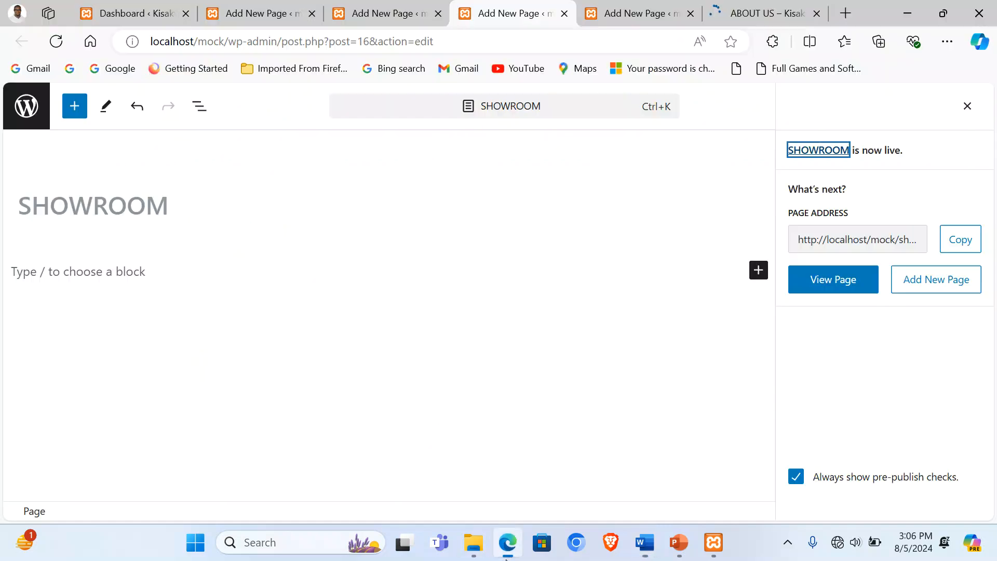
pyautogui.click(93, 275)
# Step: Paste the showroom paragraph, center-align it, and start a new block below
pyautogui.hotkey('ctrl', 'v')
pyautogui.click(92, 273)
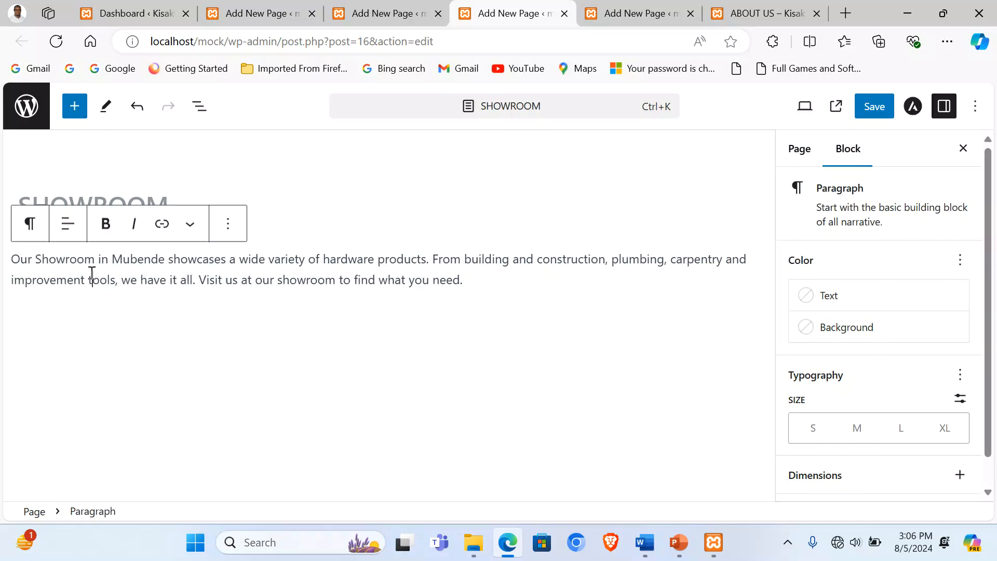
pyautogui.click(72, 224)
pyautogui.click(136, 301)
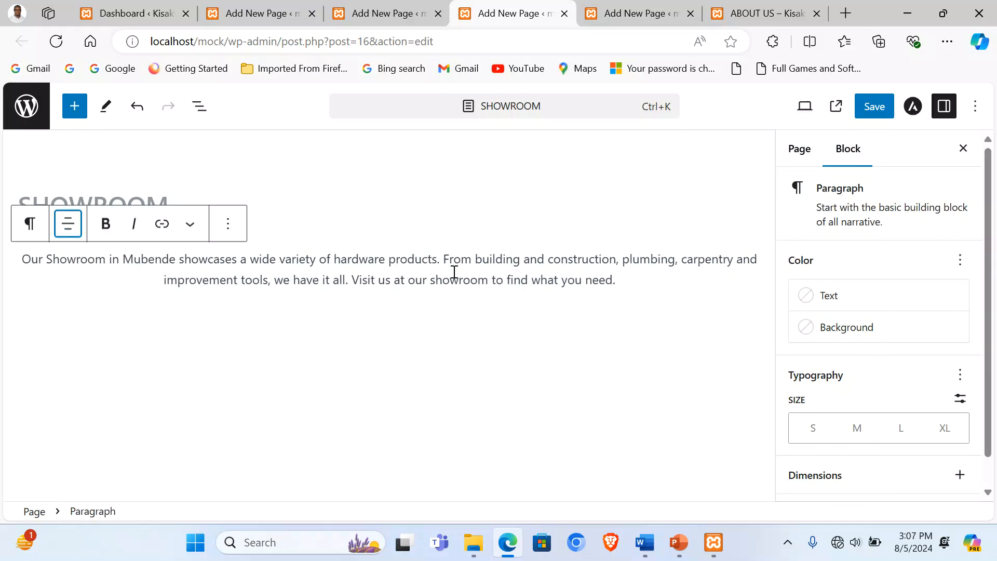
pyautogui.press('Return')
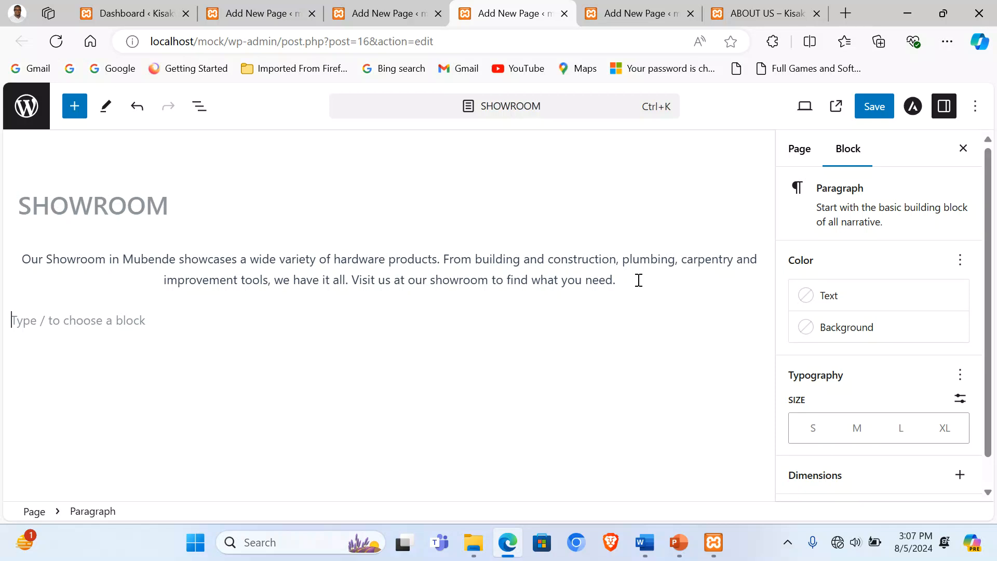
# Step: Insert a Separator styled as Wide Line, with an empty block beneath it
pyautogui.click(757, 319)
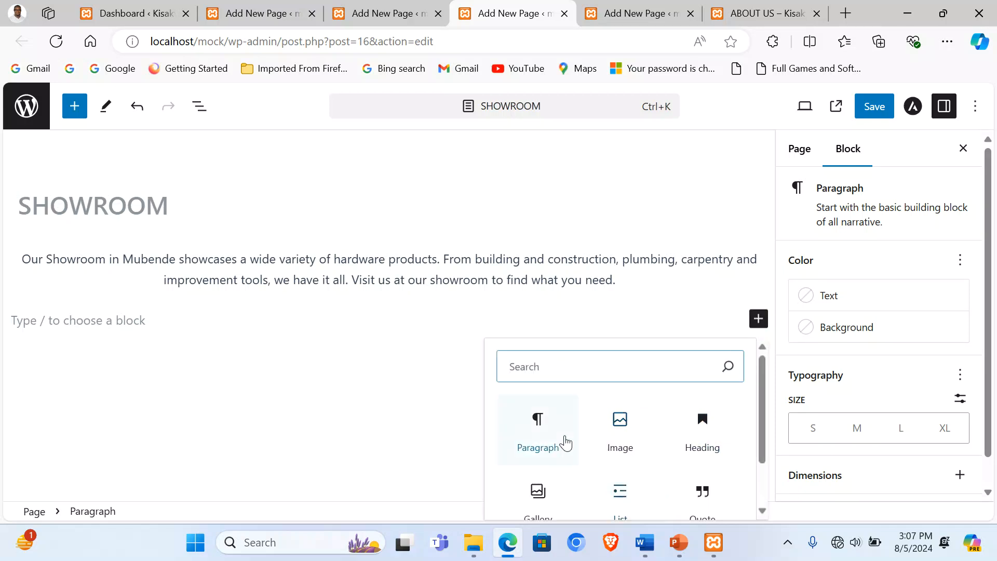
pyautogui.write('sep')
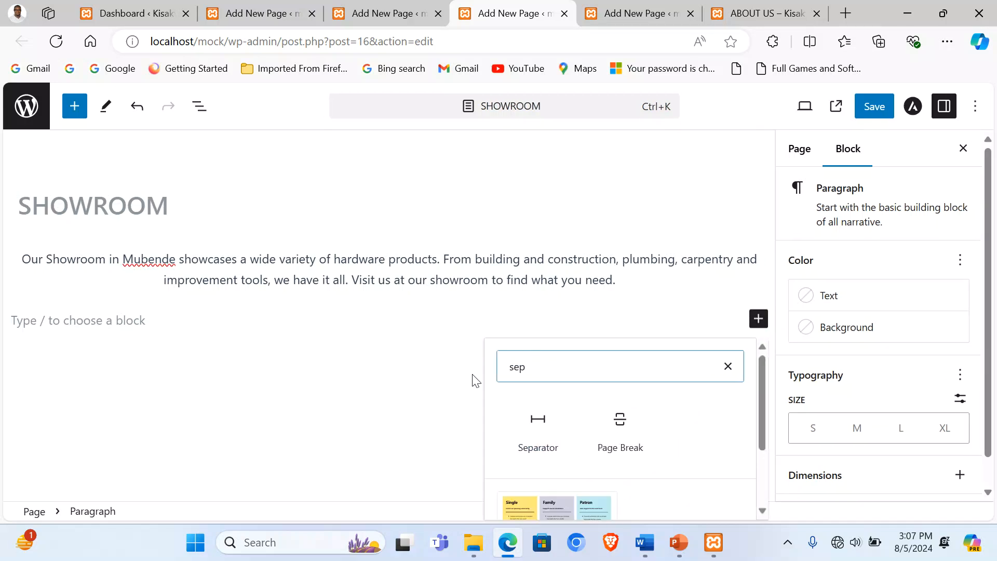
pyautogui.click(536, 420)
pyautogui.click(369, 285)
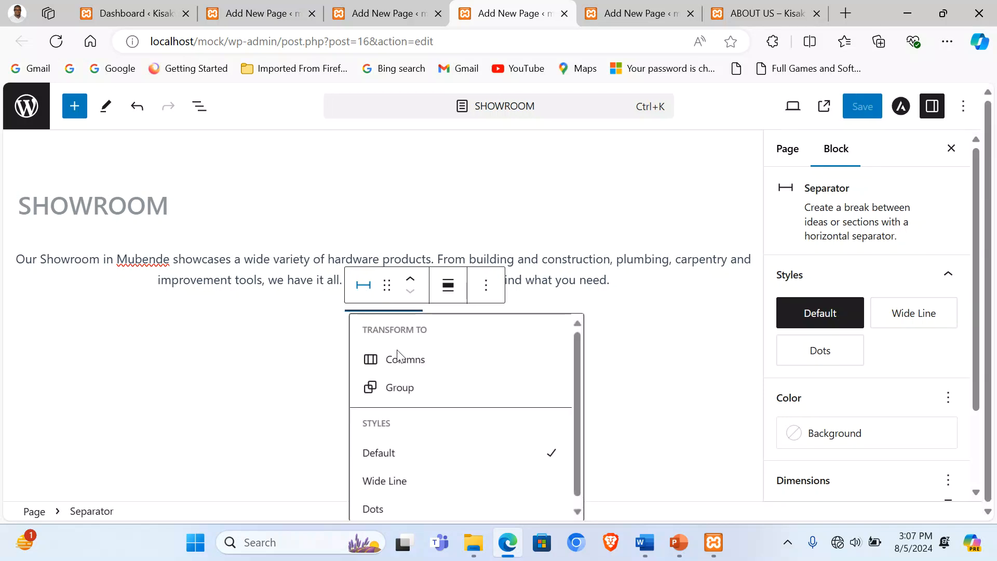
pyautogui.click(421, 486)
pyautogui.click(265, 345)
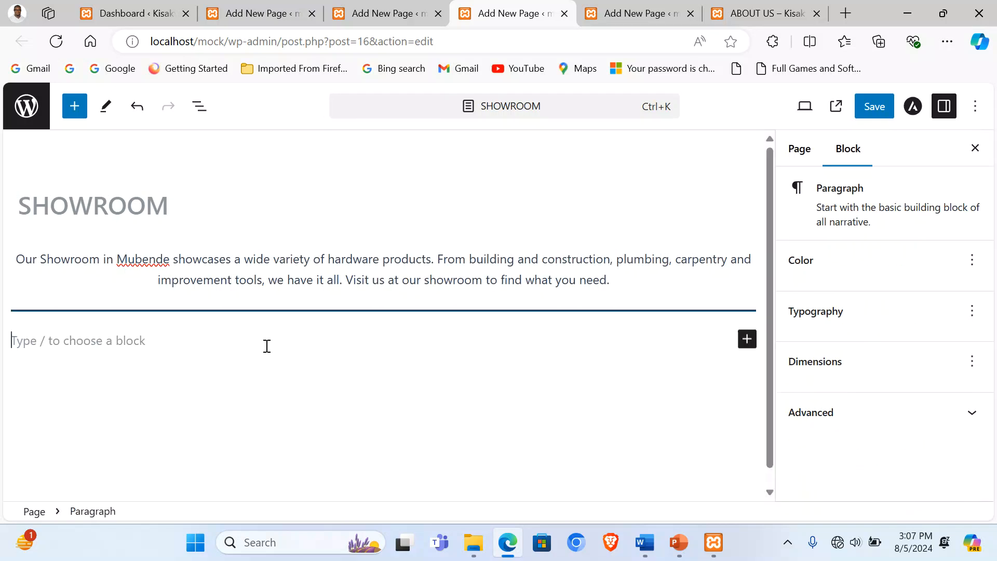
pyautogui.click(746, 339)
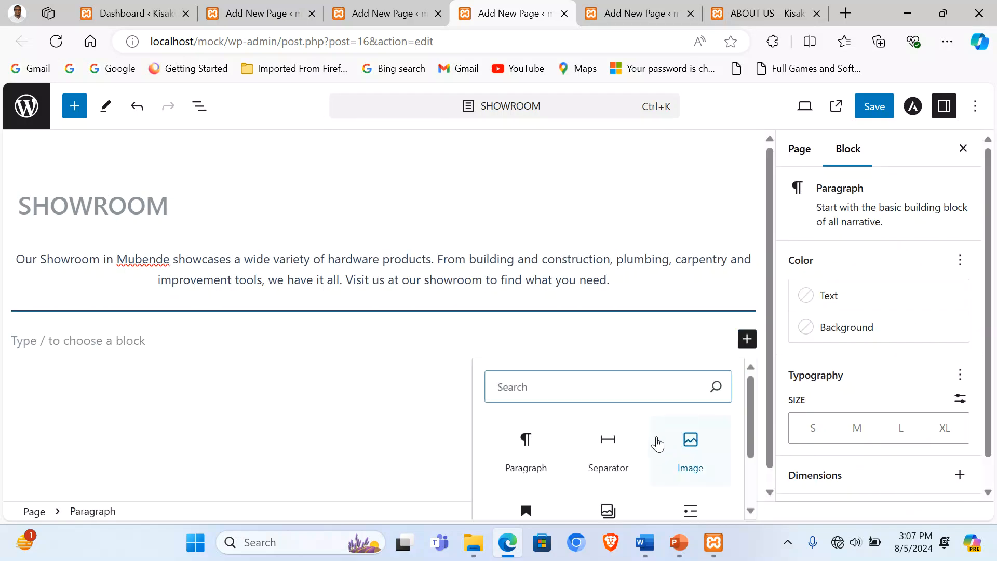
pyautogui.scroll(-3, 630, 387)
pyautogui.scroll(3, 589, 389)
# Step: Insert a three-column Columns block and upload the showroom picture into column one, cropped to 4:3
pyautogui.write('co')
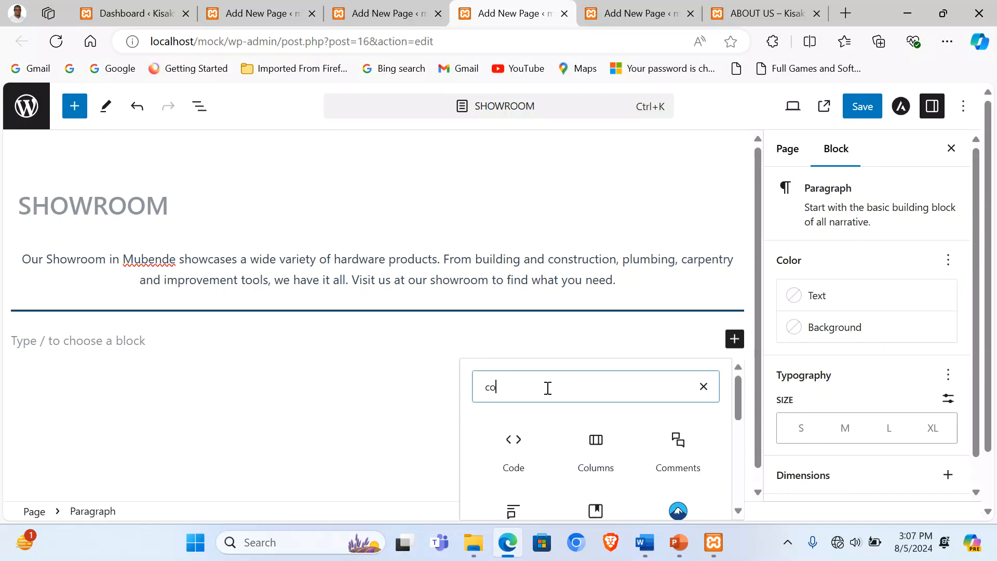
pyautogui.click(595, 457)
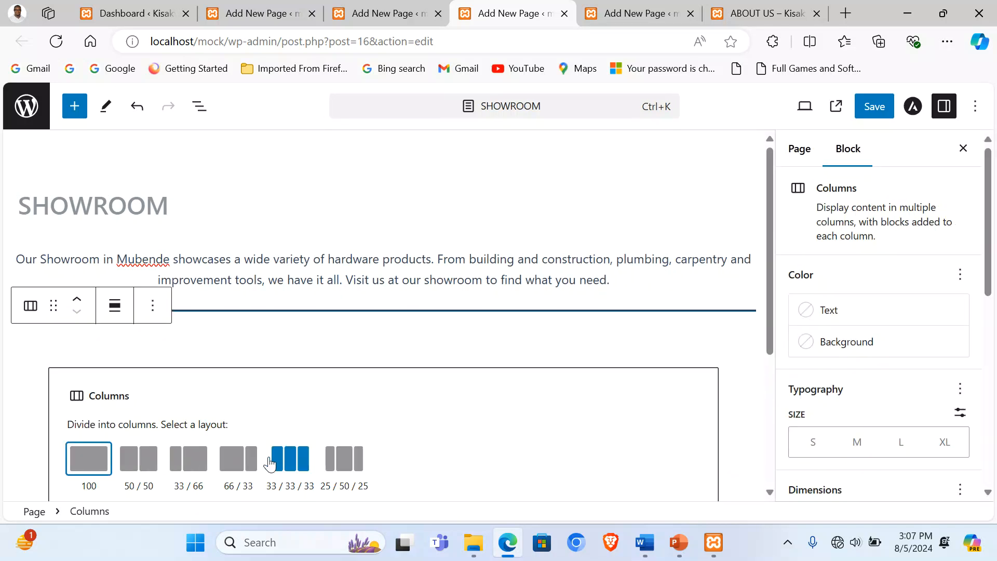
pyautogui.click(293, 467)
pyautogui.click(153, 385)
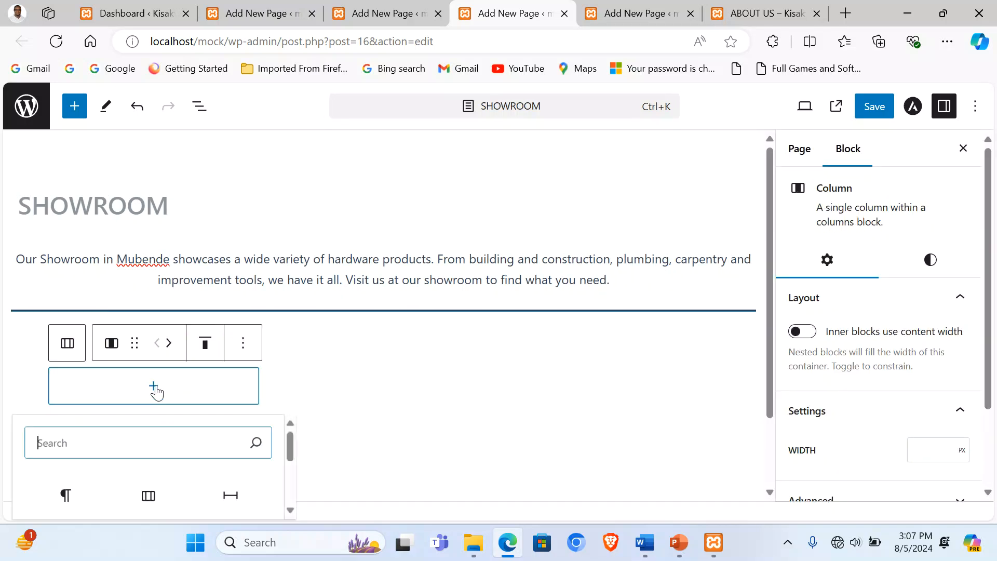
pyautogui.scroll(-2, 363, 267)
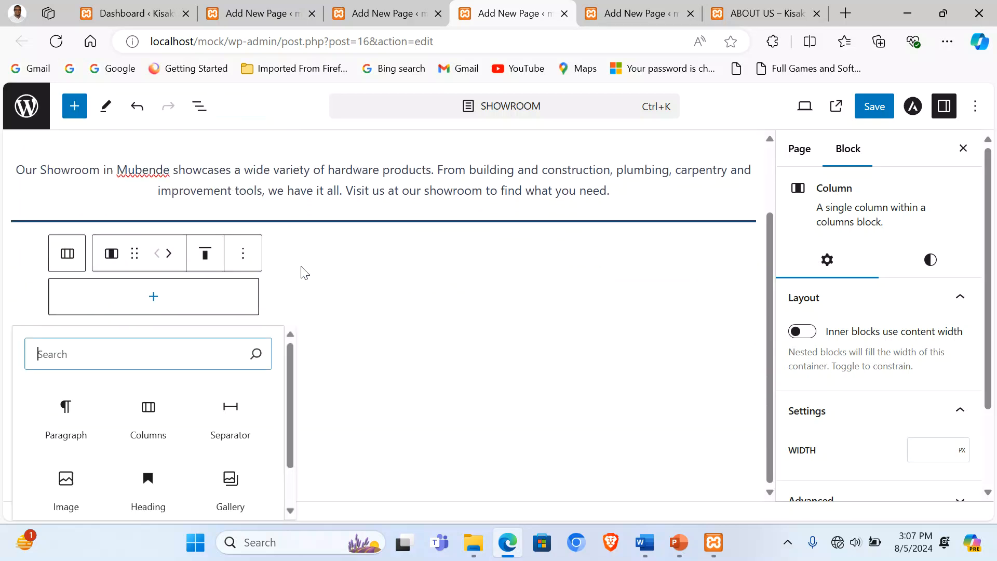
pyautogui.click(66, 475)
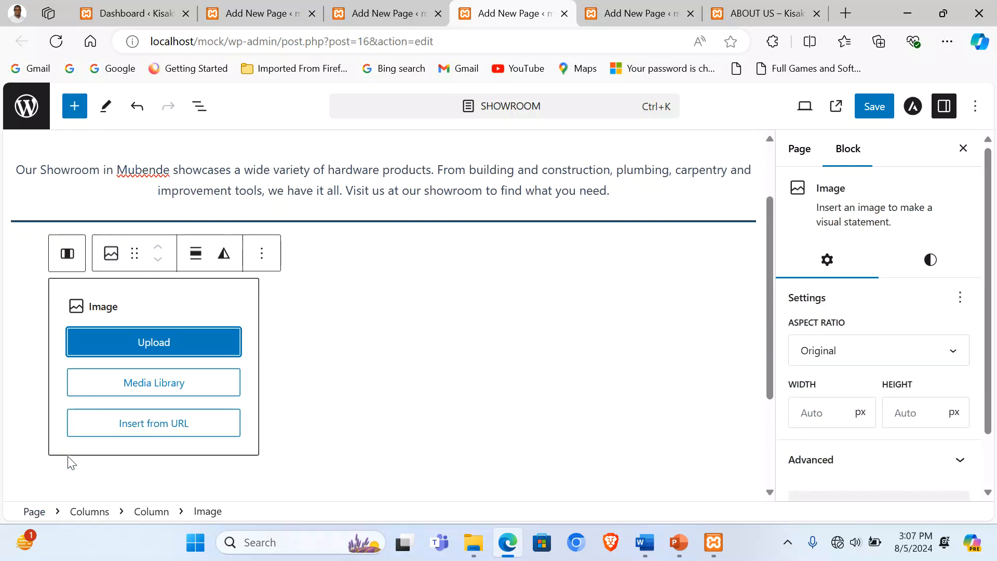
pyautogui.click(118, 332)
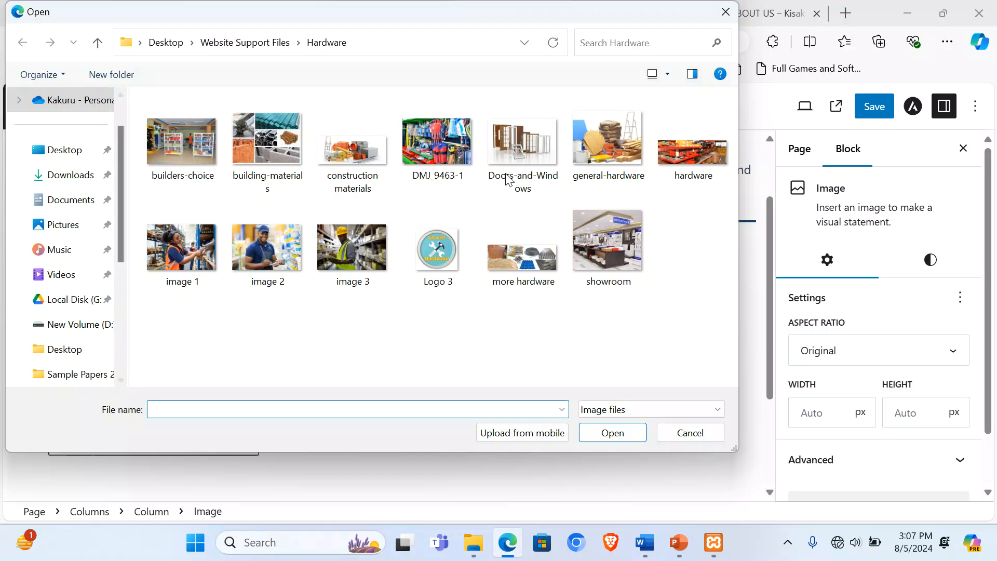
pyautogui.doubleClick(615, 241)
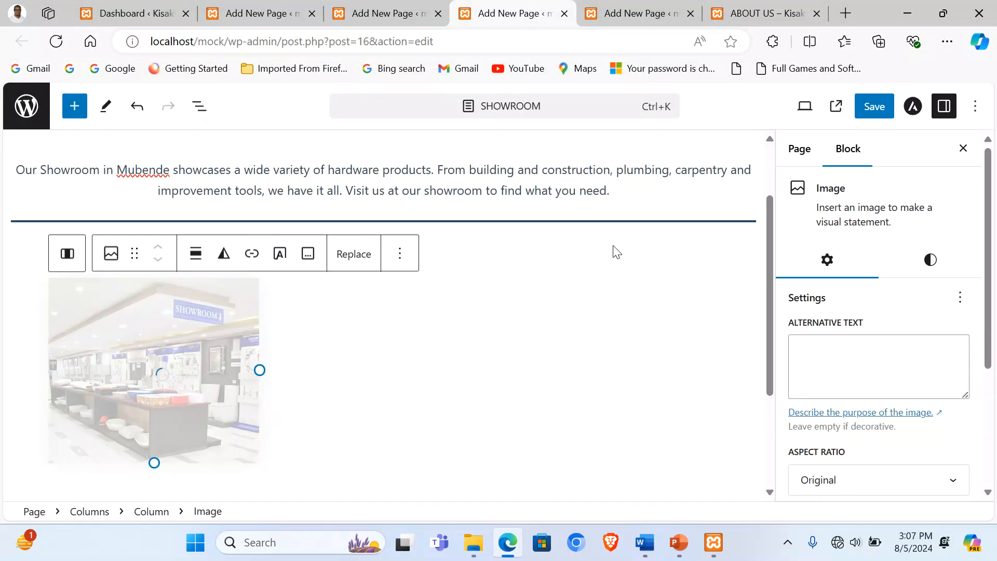
pyautogui.click(881, 478)
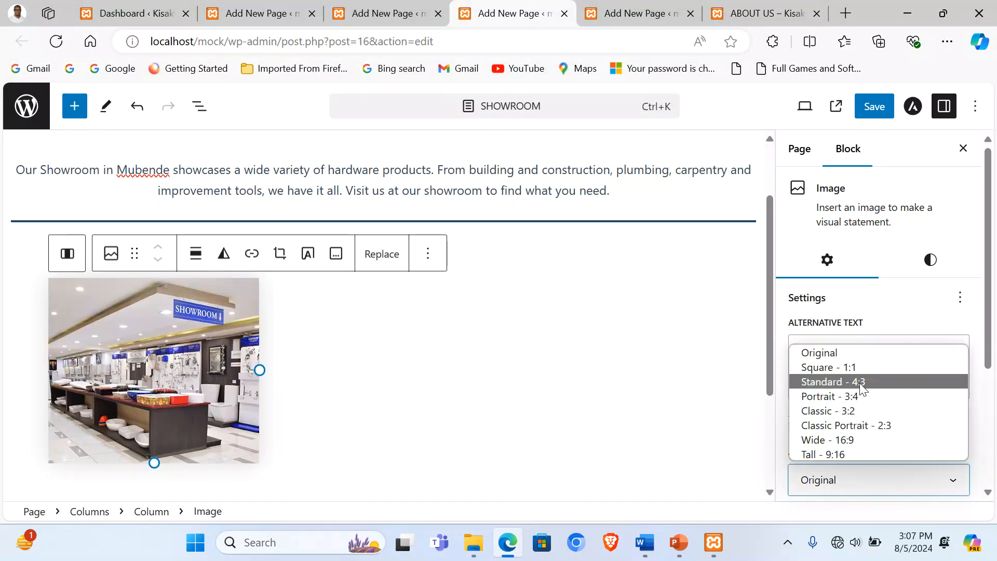
pyautogui.click(859, 381)
# Step: Add the construction materials image to the second column, cropped to Standard 4:3
pyautogui.click(345, 367)
pyautogui.click(381, 309)
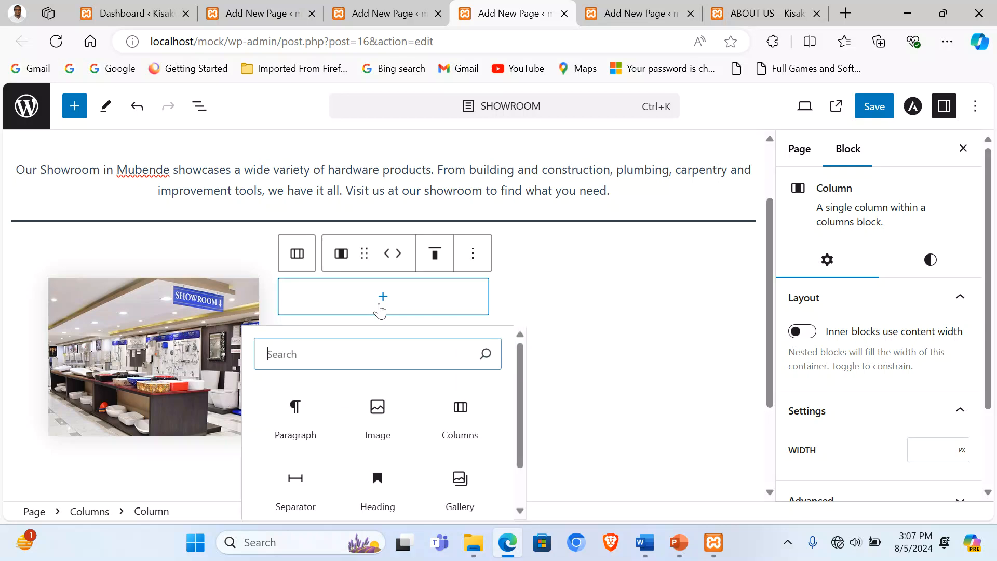
pyautogui.click(377, 415)
pyautogui.click(357, 342)
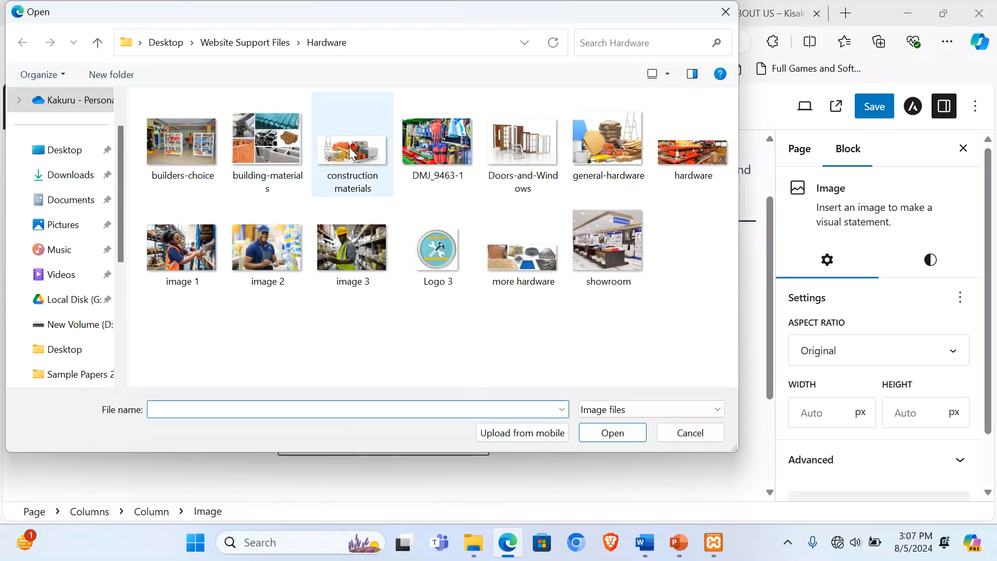
pyautogui.press('Escape')
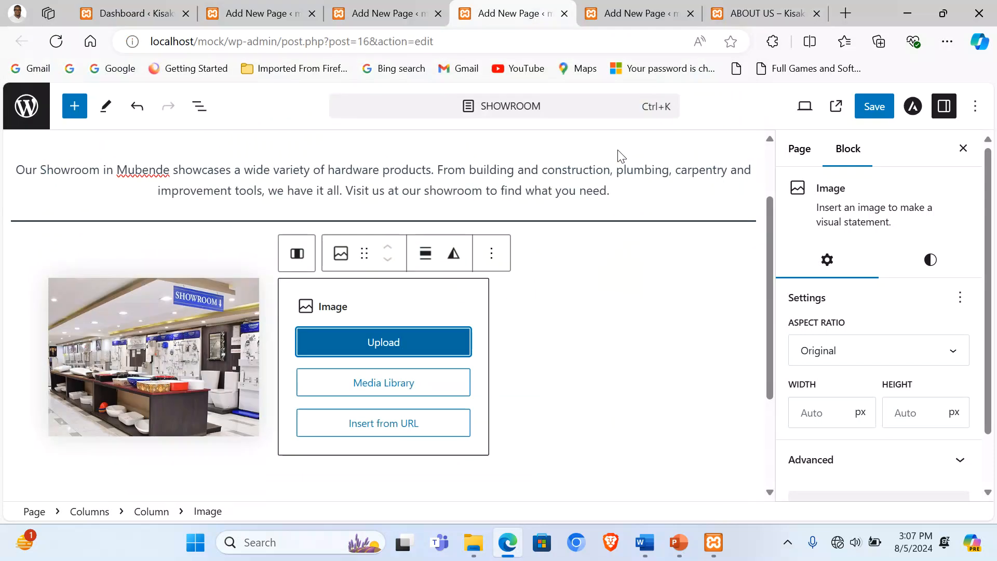
pyautogui.click(885, 479)
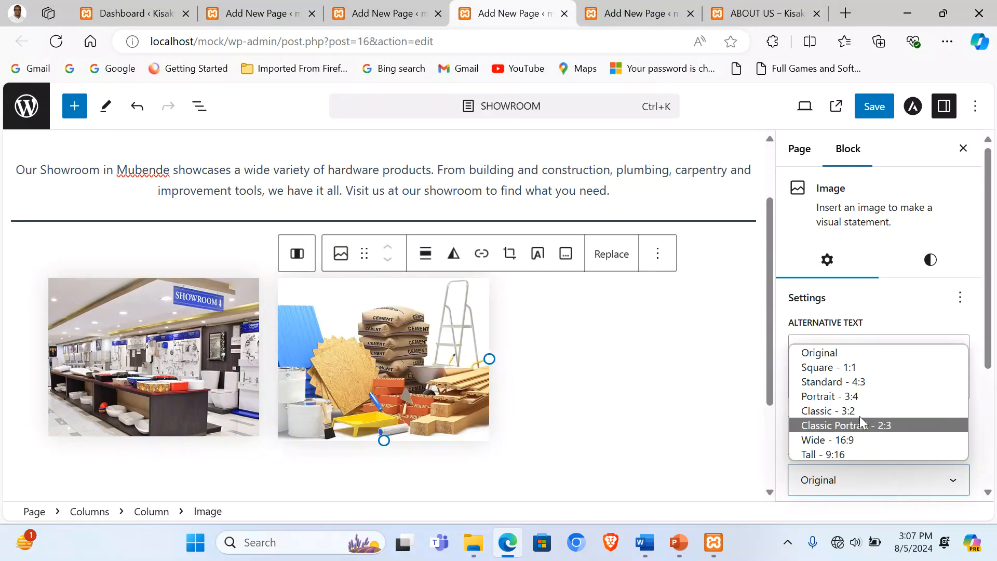
pyautogui.click(852, 381)
# Step: Add the building-materials image to the third column, cropped to Standard 4:3
pyautogui.click(575, 364)
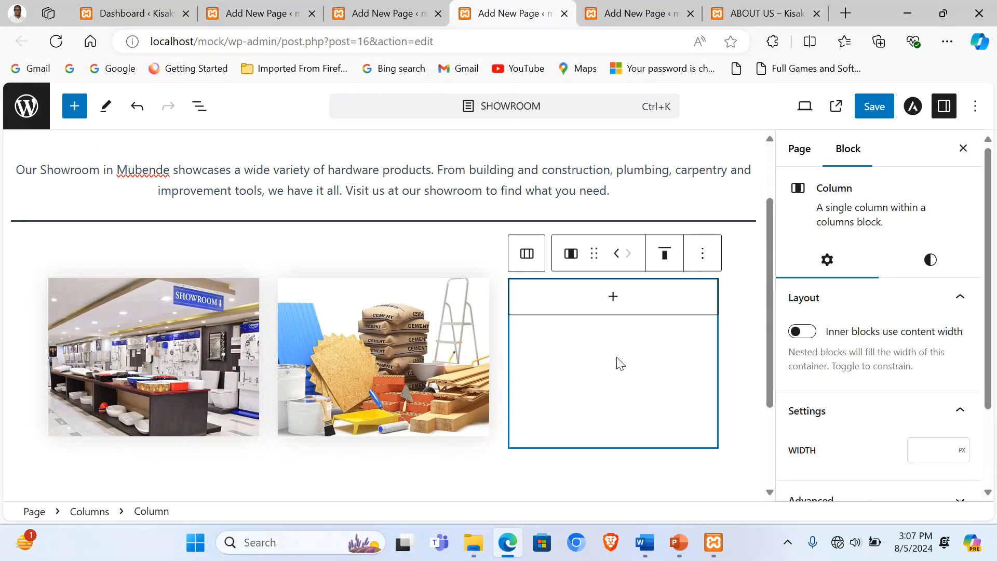
pyautogui.click(607, 303)
pyautogui.click(608, 413)
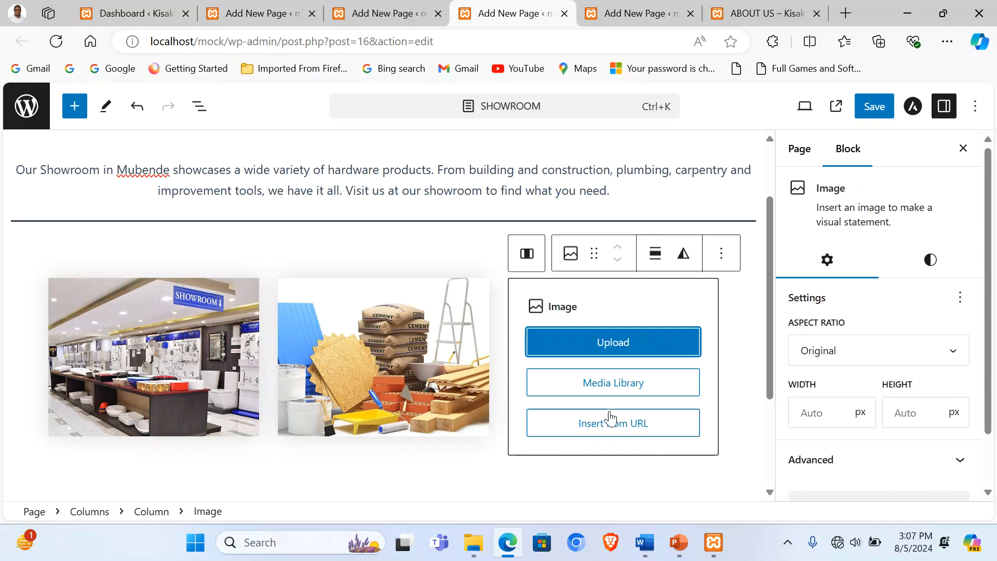
pyautogui.click(607, 343)
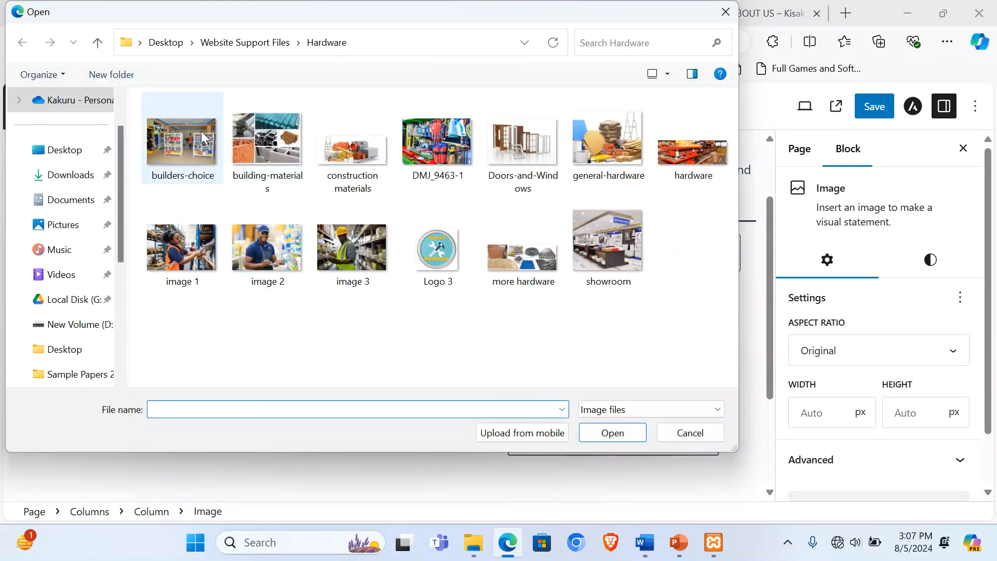
pyautogui.doubleClick(267, 139)
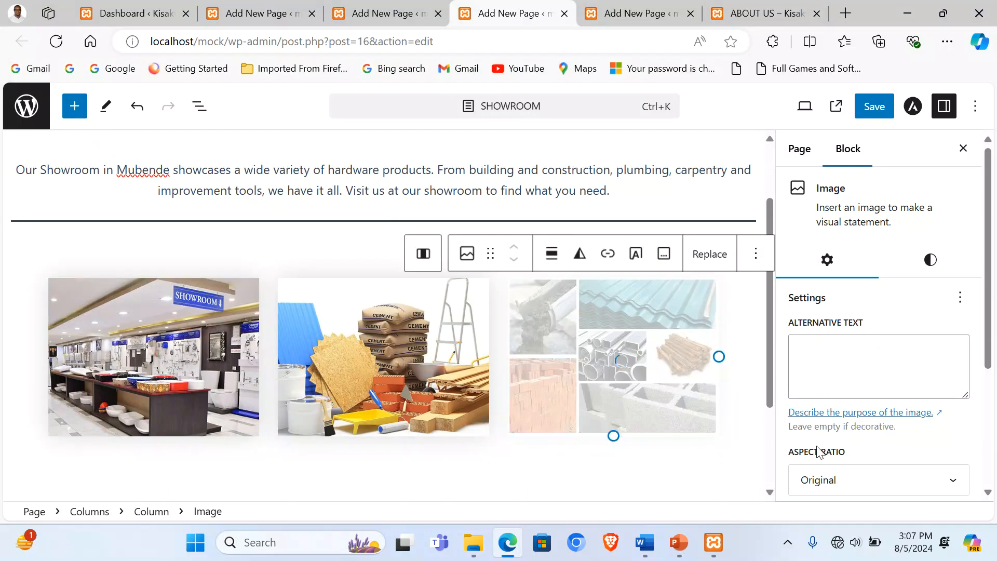
pyautogui.click(853, 479)
pyautogui.click(847, 381)
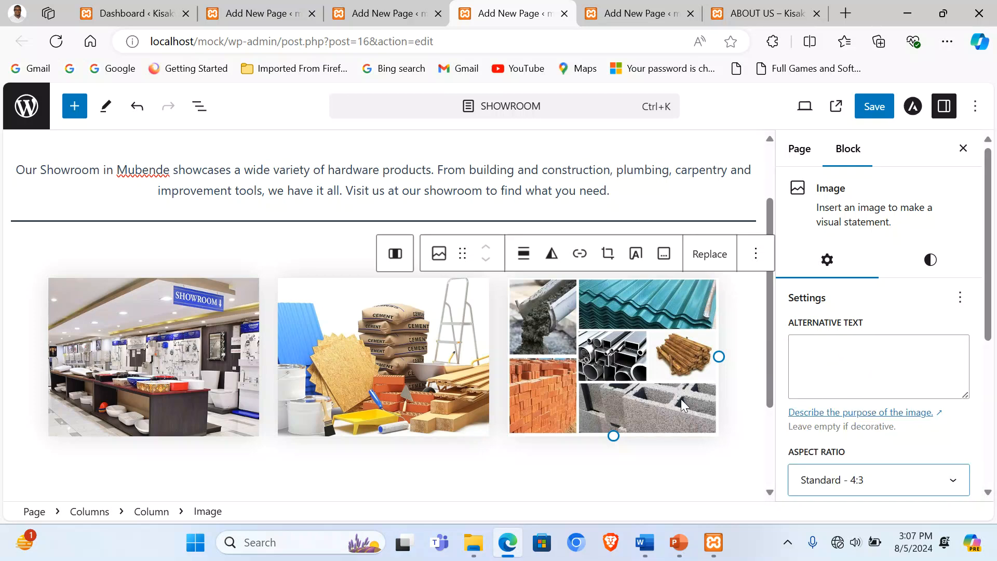
# Step: Add an empty block below the image row
pyautogui.scroll(-3, 679, 399)
pyautogui.click(151, 407)
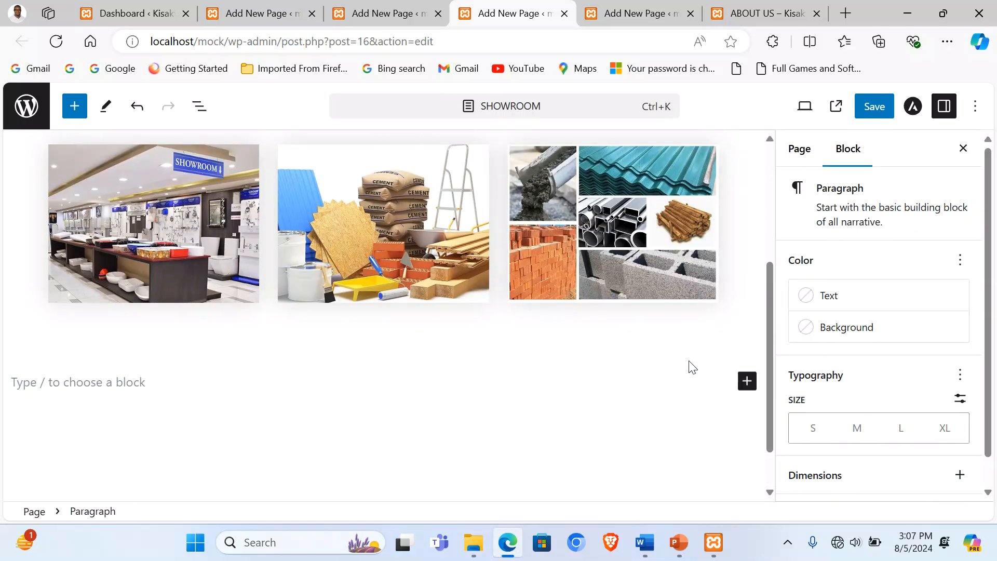
pyautogui.click(747, 383)
# Step: Insert a separator below the images and give it the Wide Line style
pyautogui.scroll(-2, 595, 462)
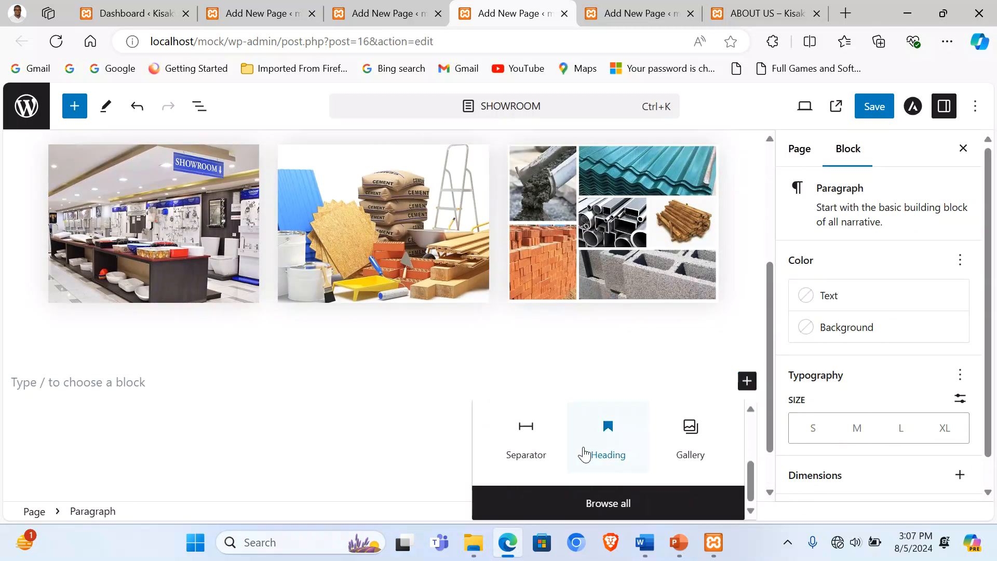
pyautogui.click(537, 438)
pyautogui.click(374, 351)
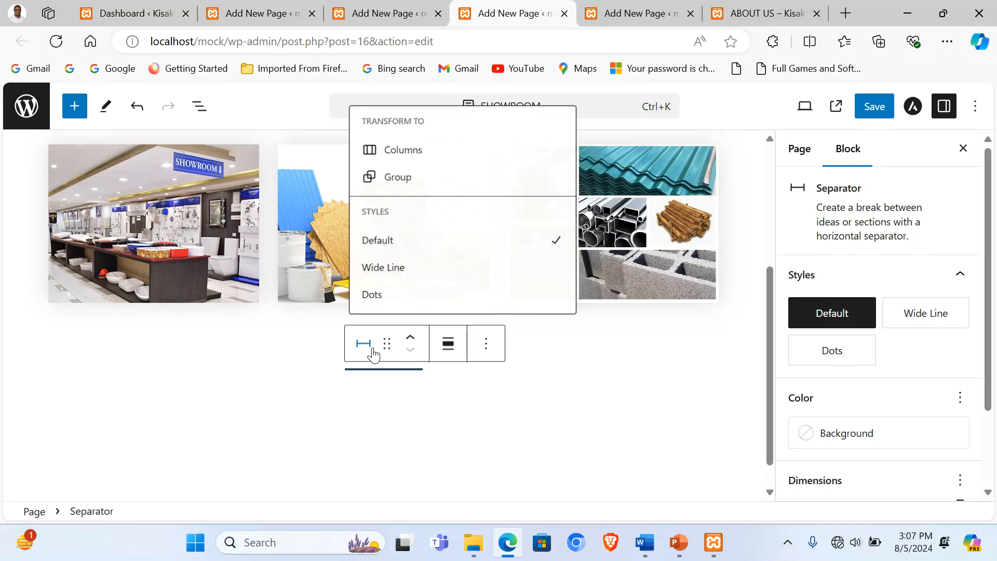
pyautogui.click(384, 268)
# Step: Add a Columns block with three equal 33/33/33 columns below the separator
pyautogui.click(193, 423)
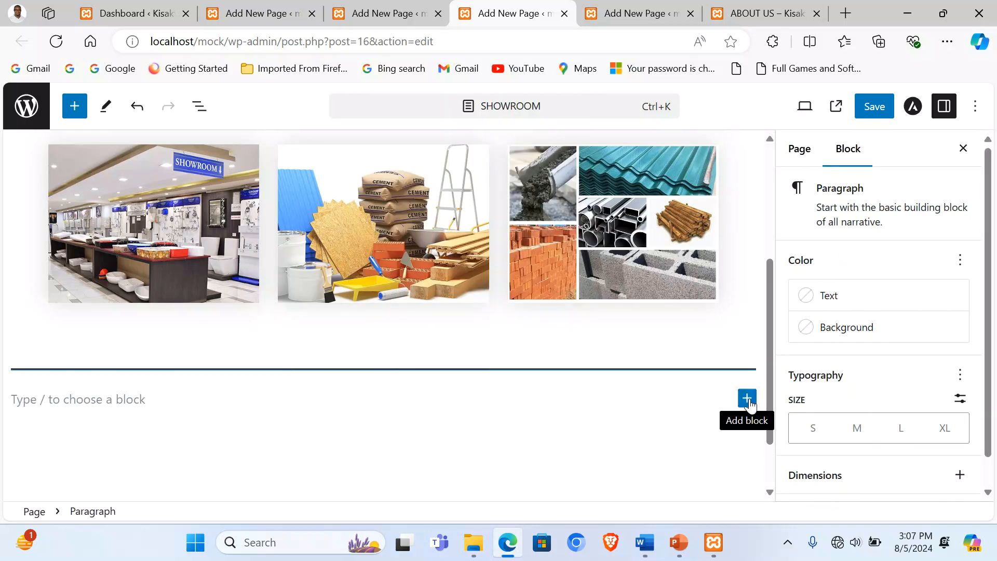
pyautogui.click(747, 399)
pyautogui.click(539, 289)
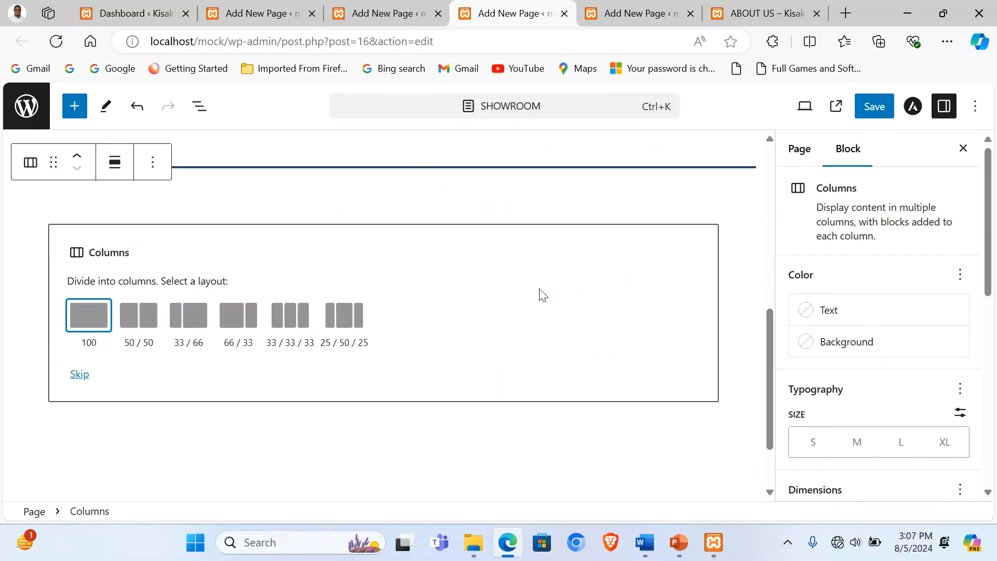
pyautogui.doubleClick(290, 323)
# Step: Upload the builders-choice image into the first column and crop it to Standard 4:3
pyautogui.scroll(-6, 359, 332)
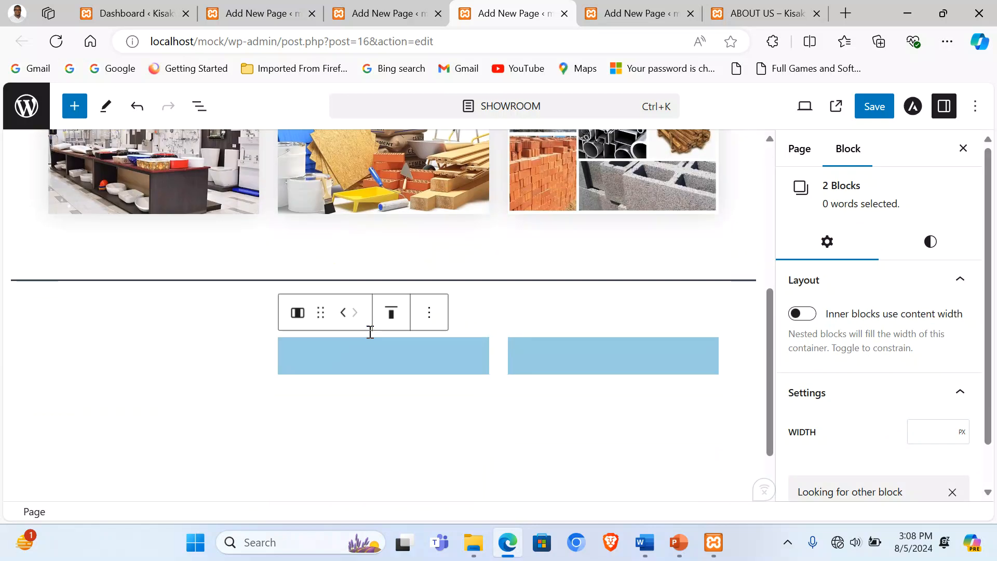
pyautogui.click(251, 365)
pyautogui.click(172, 359)
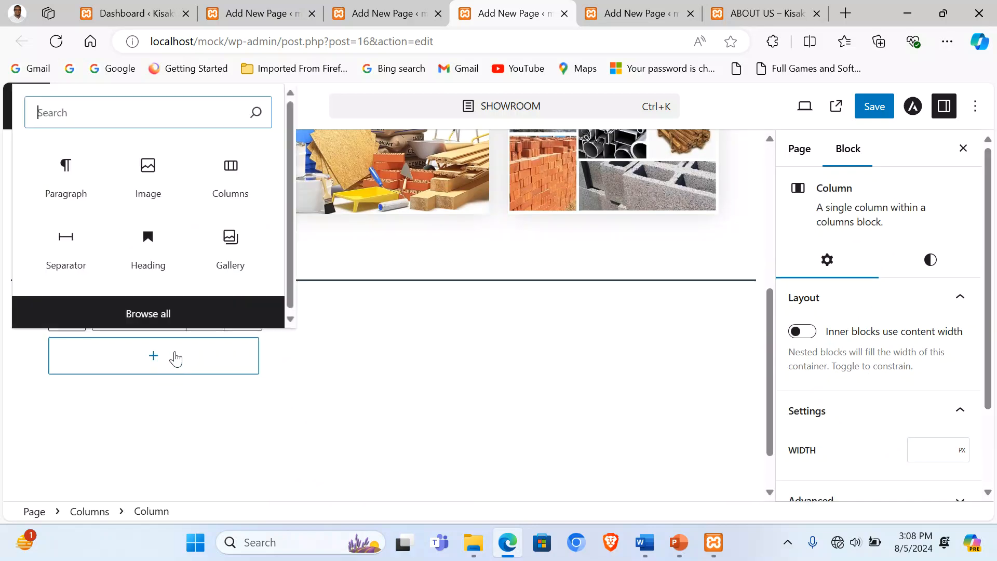
pyautogui.click(150, 188)
pyautogui.click(166, 397)
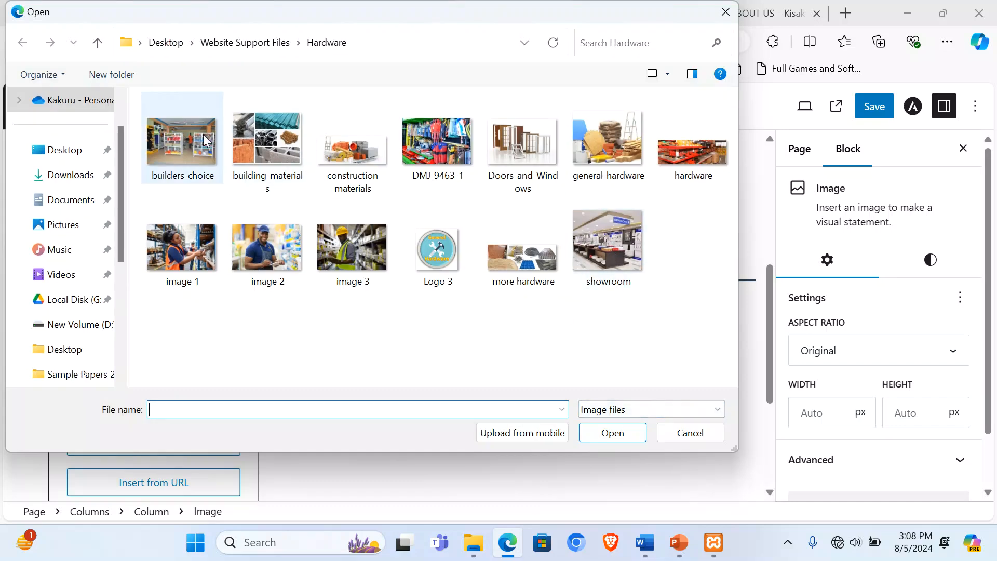
pyautogui.doubleClick(185, 130)
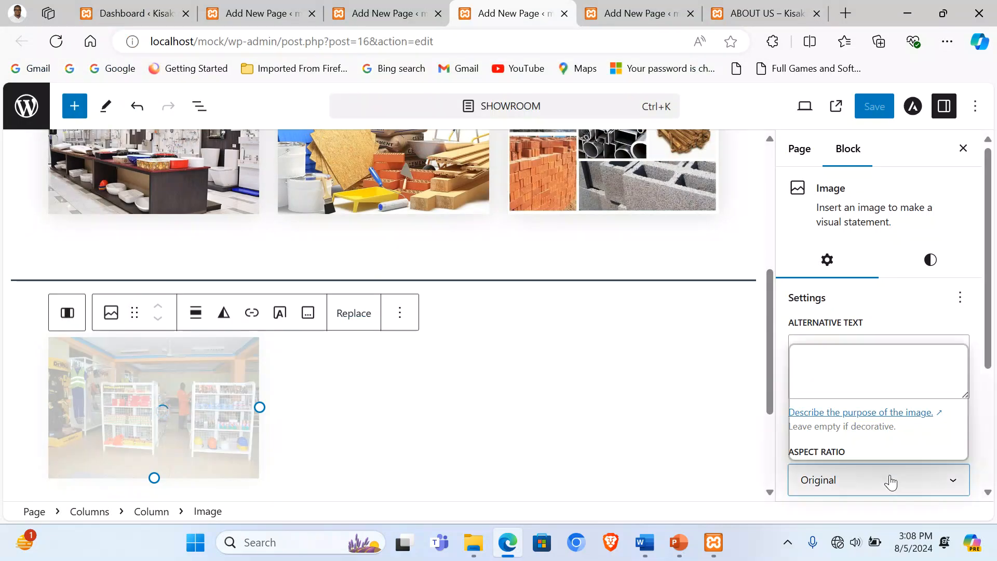
pyautogui.click(890, 478)
pyautogui.click(863, 381)
# Step: Upload the Doors-and-Windows image into the second column and crop it to Standard 4:3
pyautogui.click(343, 405)
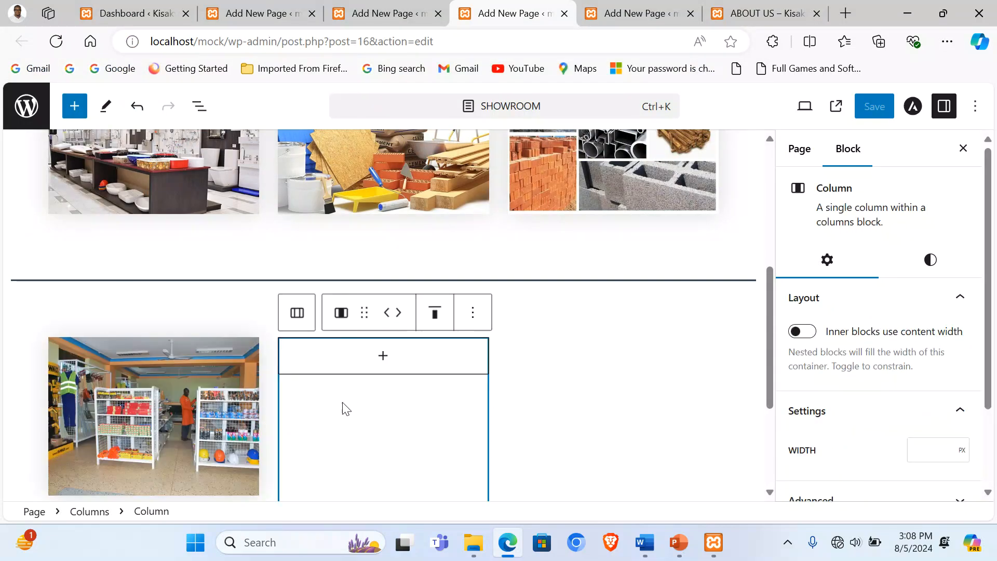
pyautogui.click(381, 357)
pyautogui.click(376, 187)
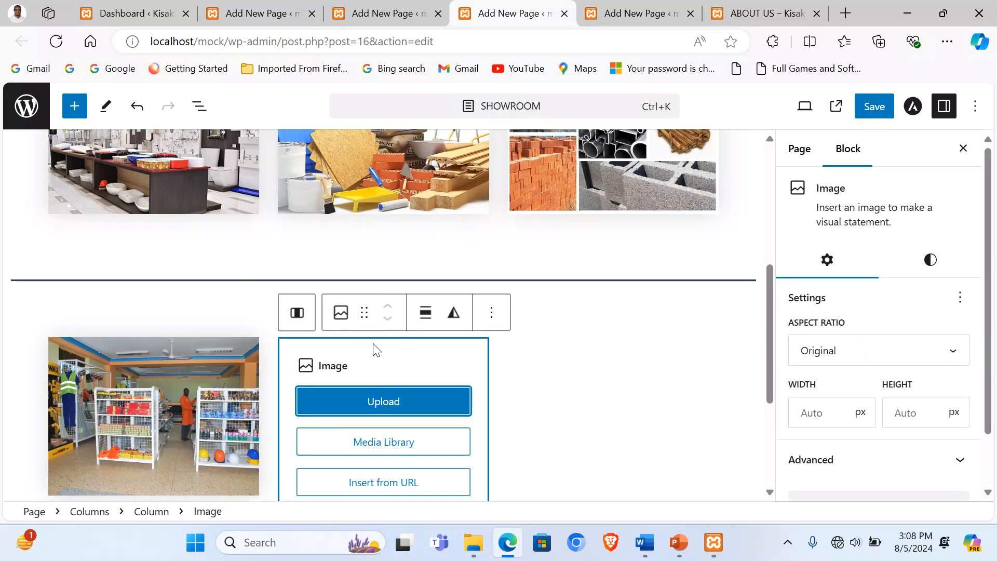
pyautogui.click(382, 399)
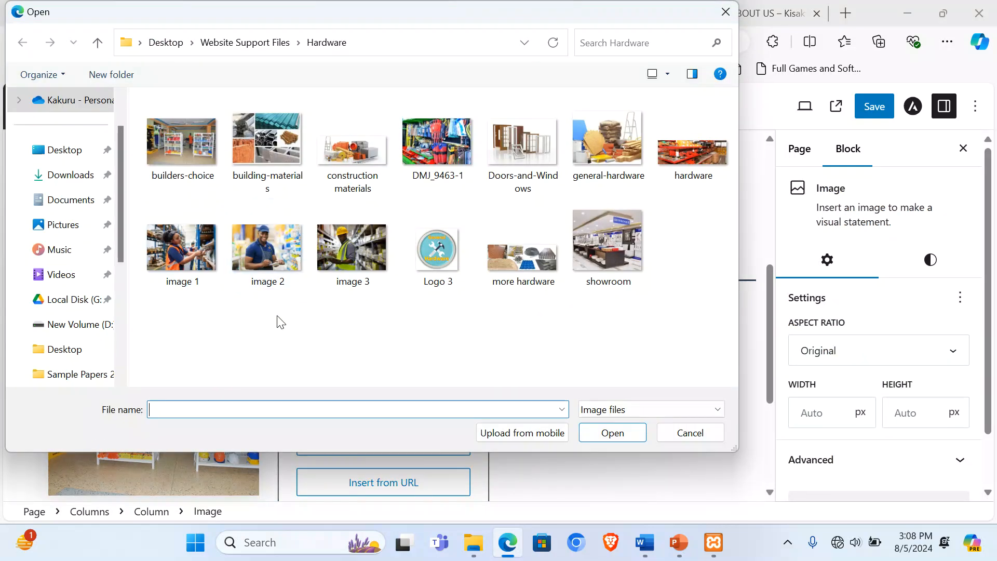
pyautogui.doubleClick(520, 134)
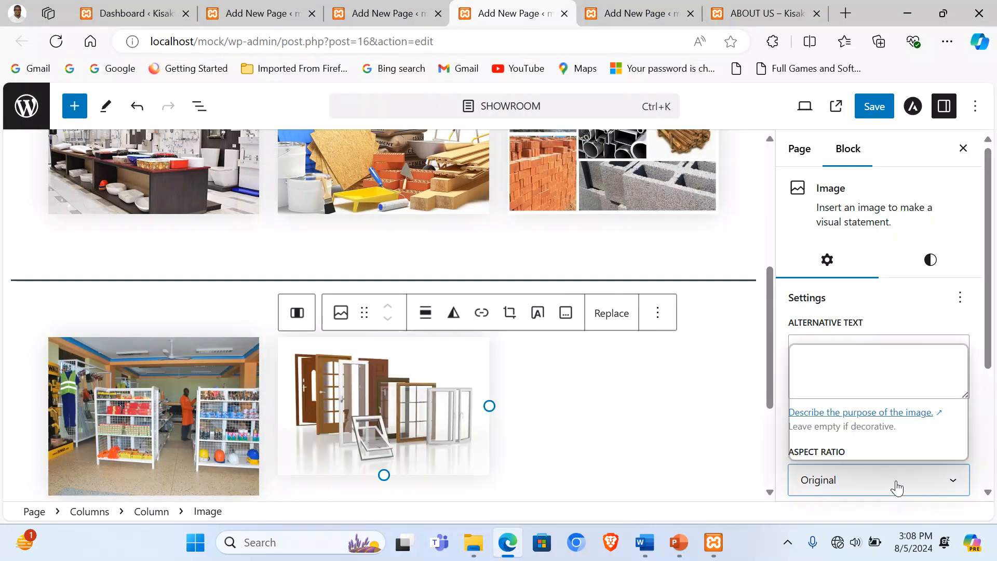
pyautogui.click(896, 483)
pyautogui.click(846, 382)
# Step: Add an image block to the third column and start uploading its picture
pyautogui.click(571, 427)
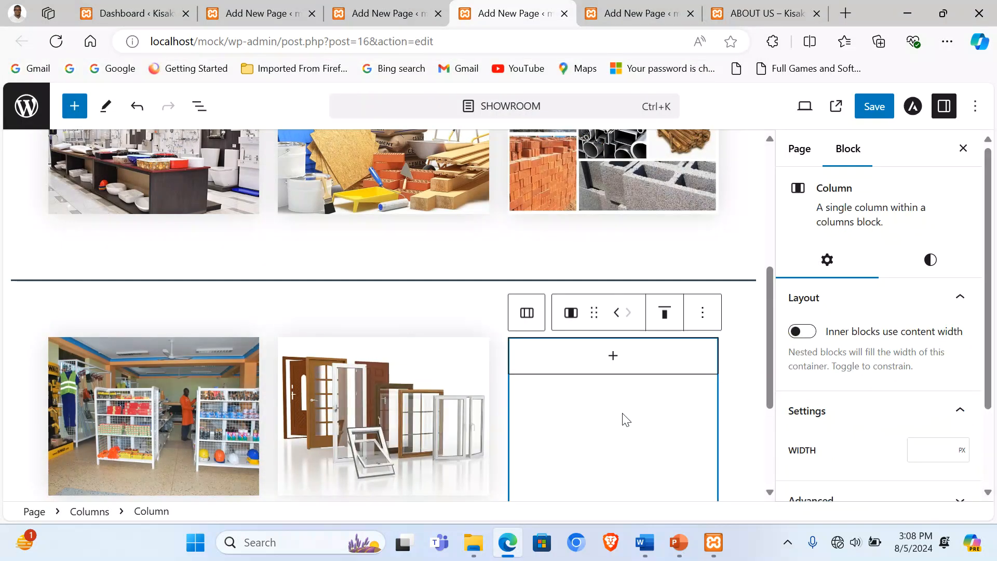
pyautogui.click(612, 355)
pyautogui.click(592, 177)
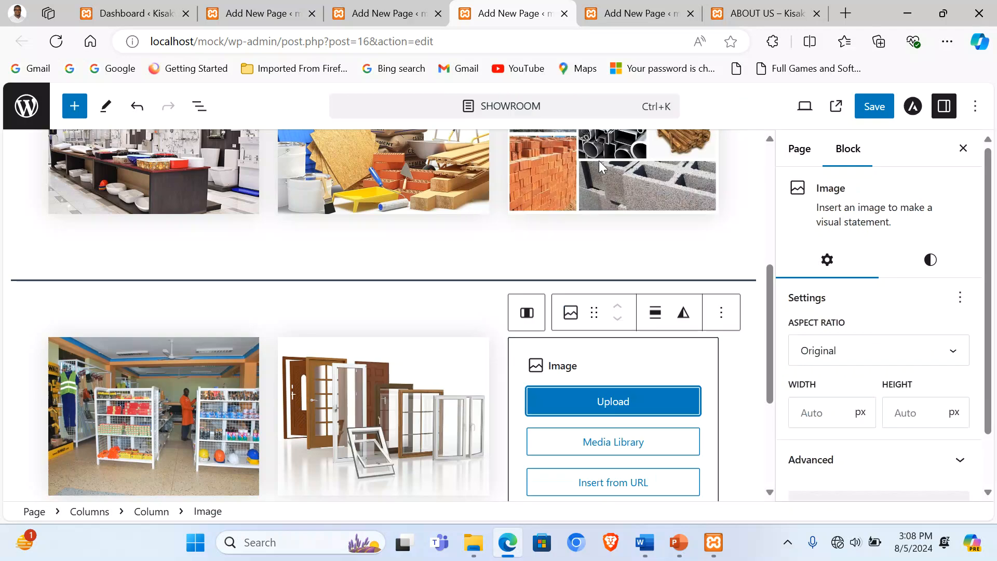
pyautogui.click(611, 400)
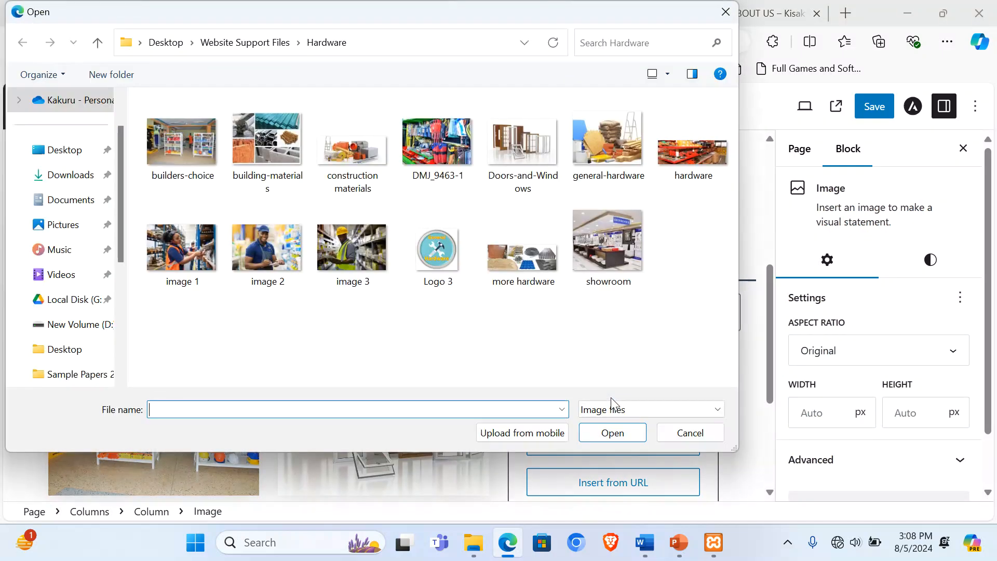
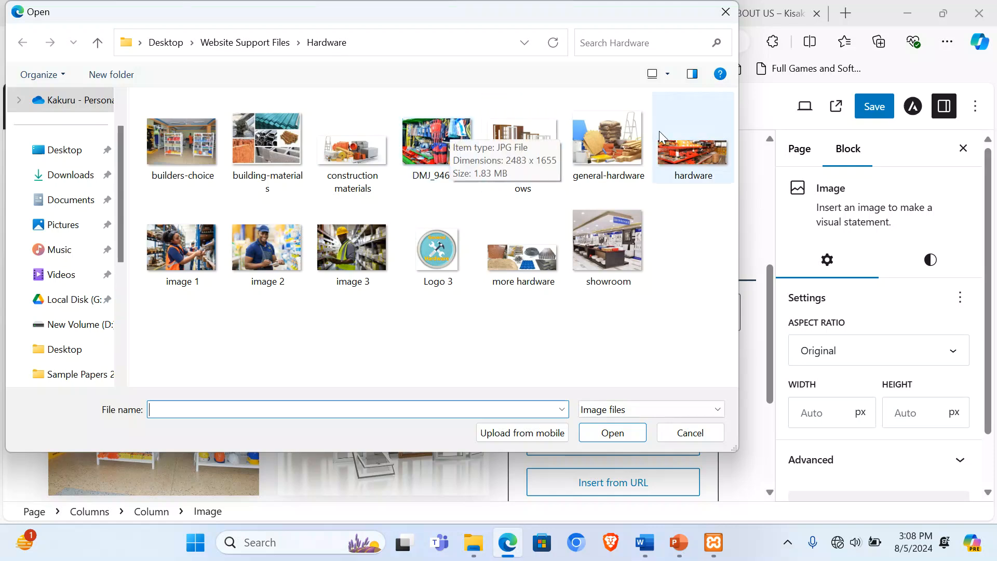
# Step: Insert the DMJ_9463-1 tools display photo as the third image and crop it to Standard 4:3
pyautogui.doubleClick(431, 155)
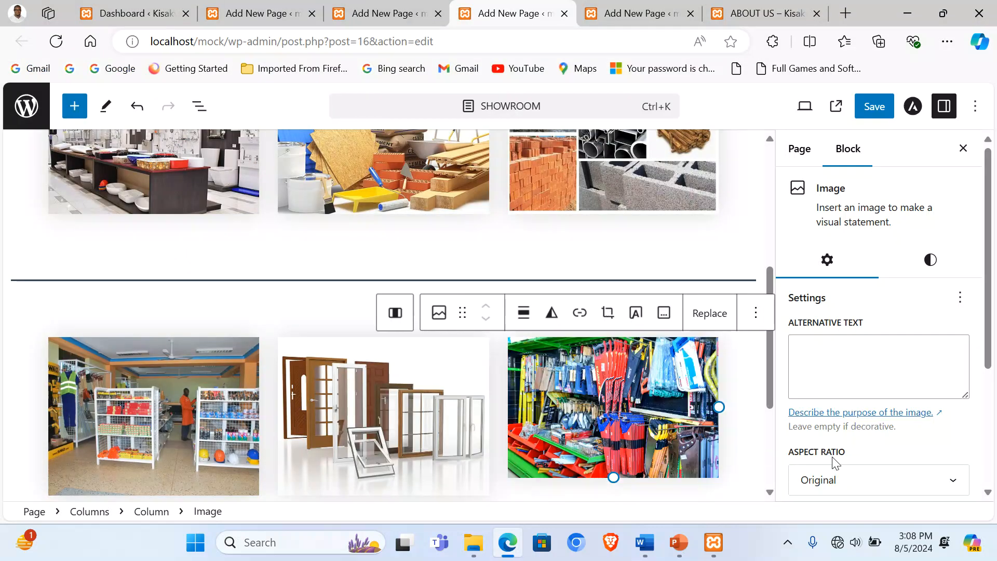
pyautogui.click(872, 486)
pyautogui.click(846, 381)
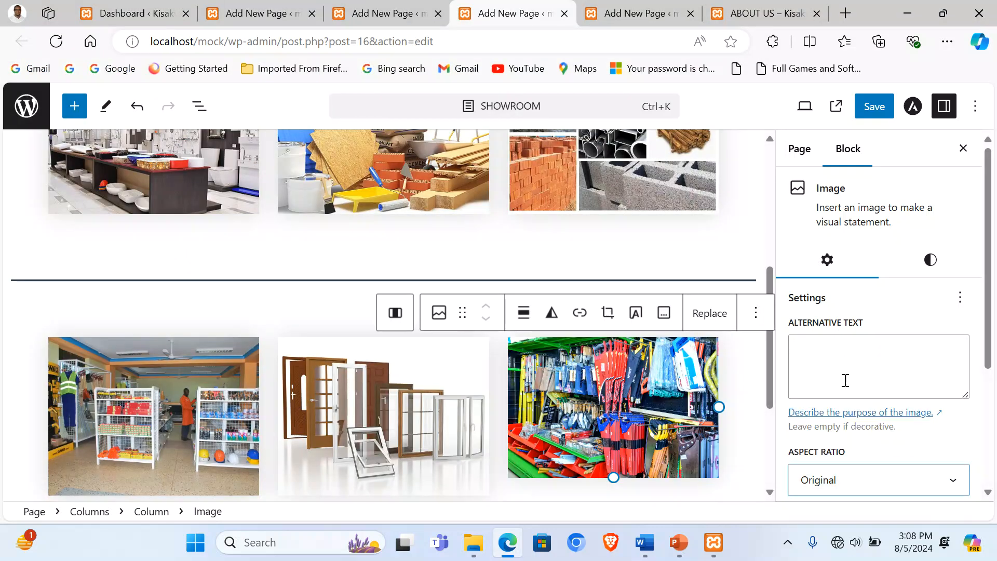
pyautogui.scroll(-3, 452, 413)
# Step: Add an empty paragraph below the images and switch the Showroom page to the code editor
pyautogui.click(229, 370)
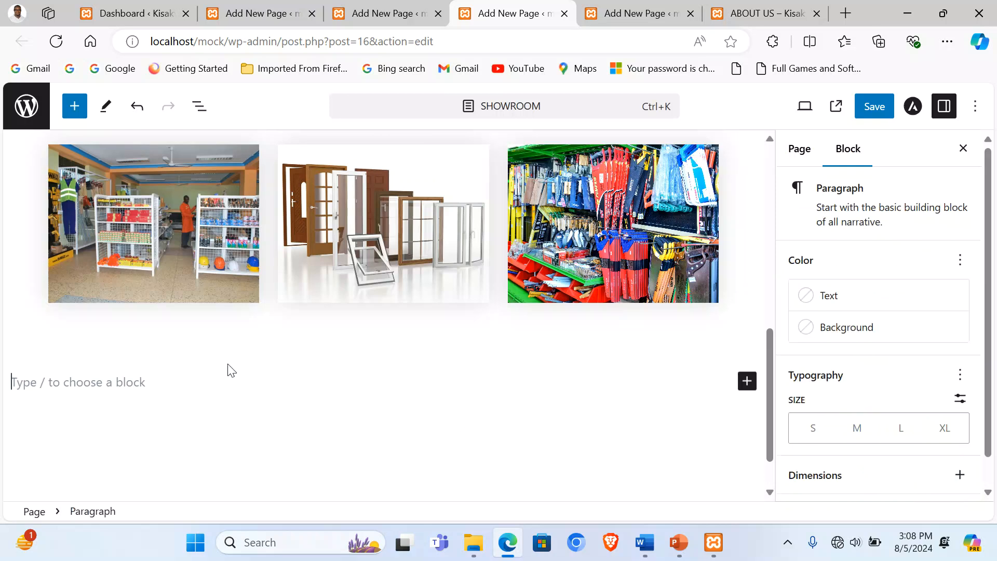
pyautogui.scroll(5, 196, 396)
pyautogui.scroll(-5, 200, 396)
pyautogui.click(976, 109)
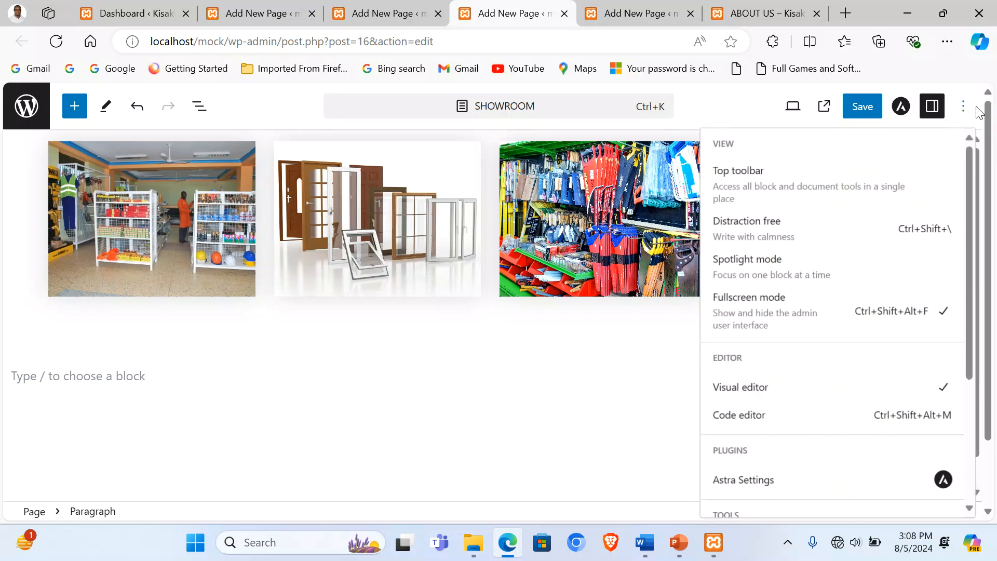
pyautogui.click(736, 418)
pyautogui.scroll(-15, 199, 302)
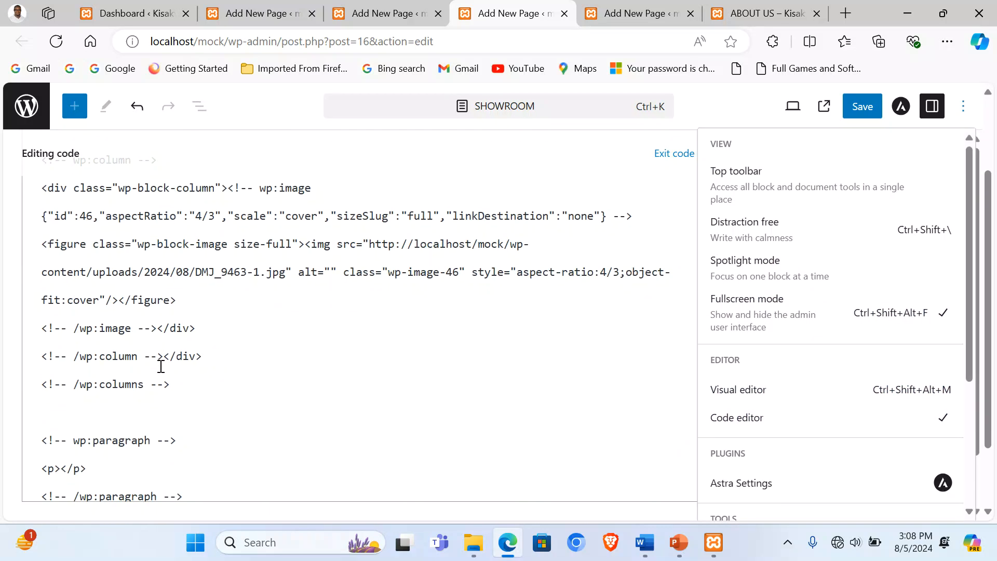
# Step: Undo a mistaken paste on the empty markup line and look up the About Us welcome paragraph
pyautogui.click(63, 401)
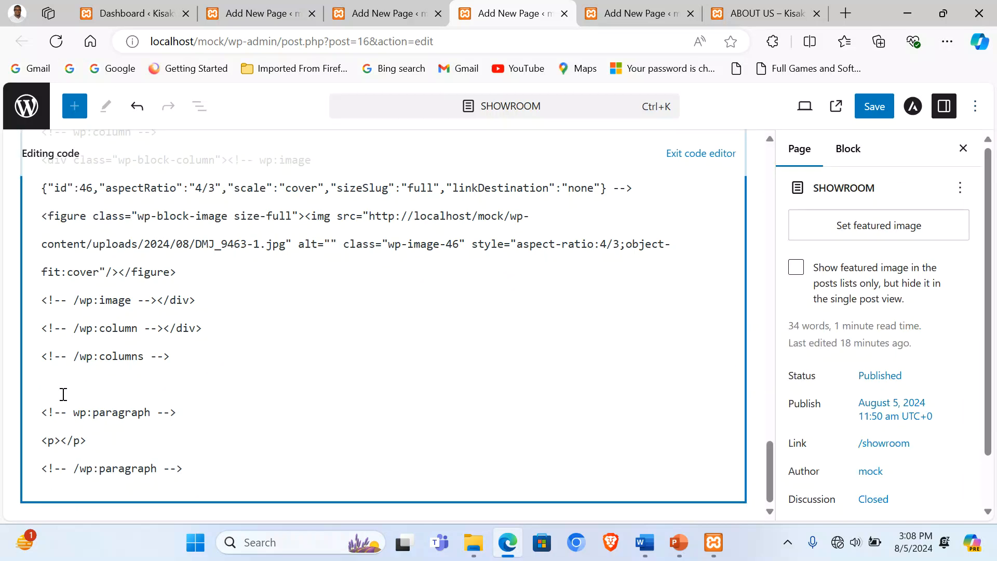
pyautogui.write('Our Showroom in Mubende showcases a wide variety of hardware products. From building and construction, plumbing, carpentry and improvement tools, we have it all. Visit us at our showroom to find what you need.')
pyautogui.hotkey('ctrl', 'z')
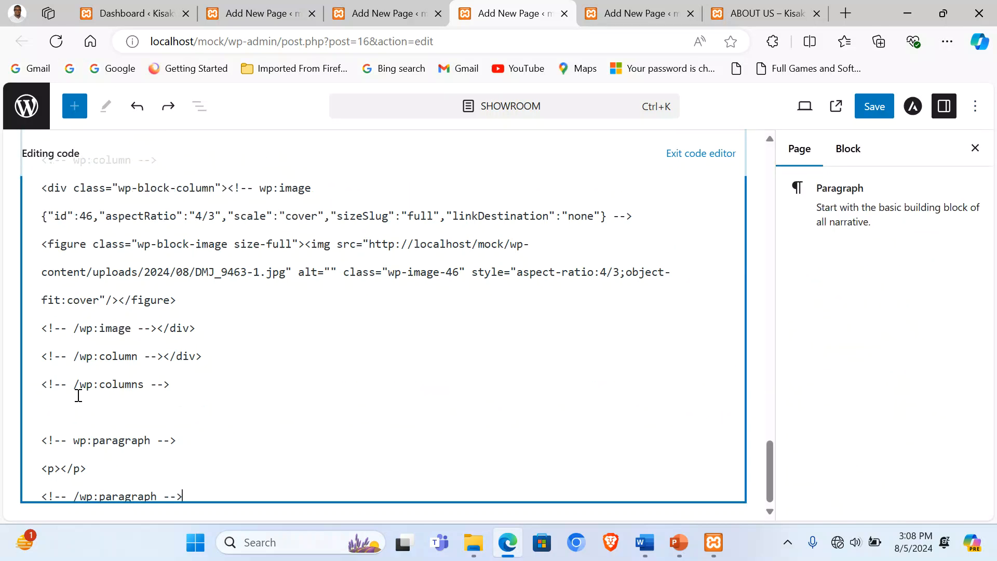
pyautogui.click(381, 13)
pyautogui.scroll(-5, 393, 311)
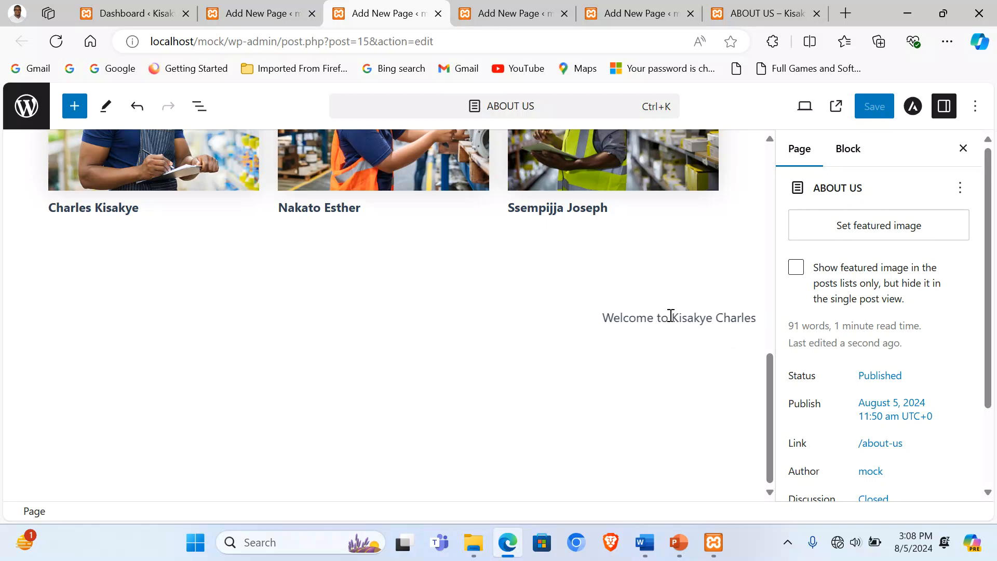
pyautogui.click(671, 318)
pyautogui.tripleClick(671, 316)
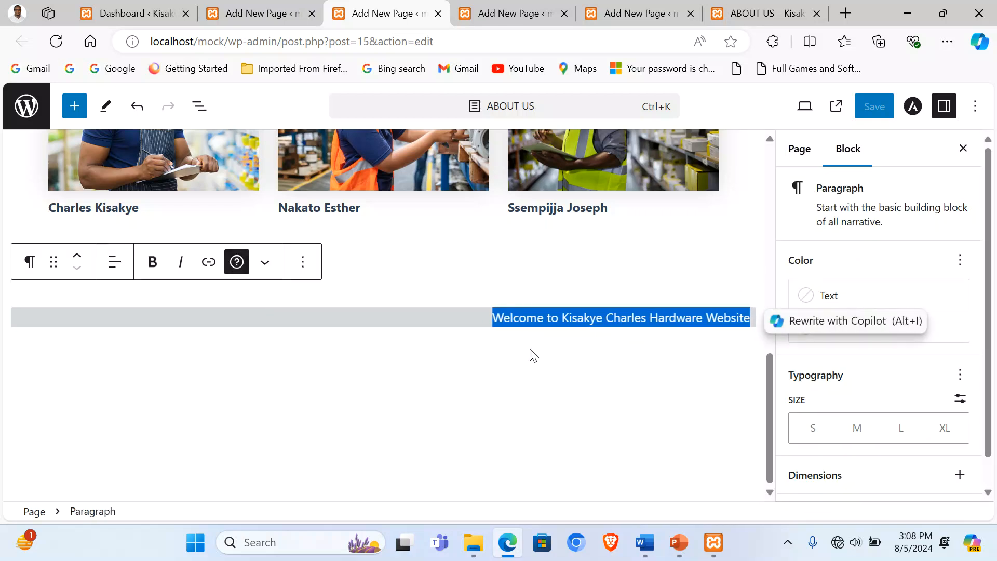
# Step: Type a <marquee> line welcoming visitors to the hardware website, then exit the code editor
pyautogui.click(623, 9)
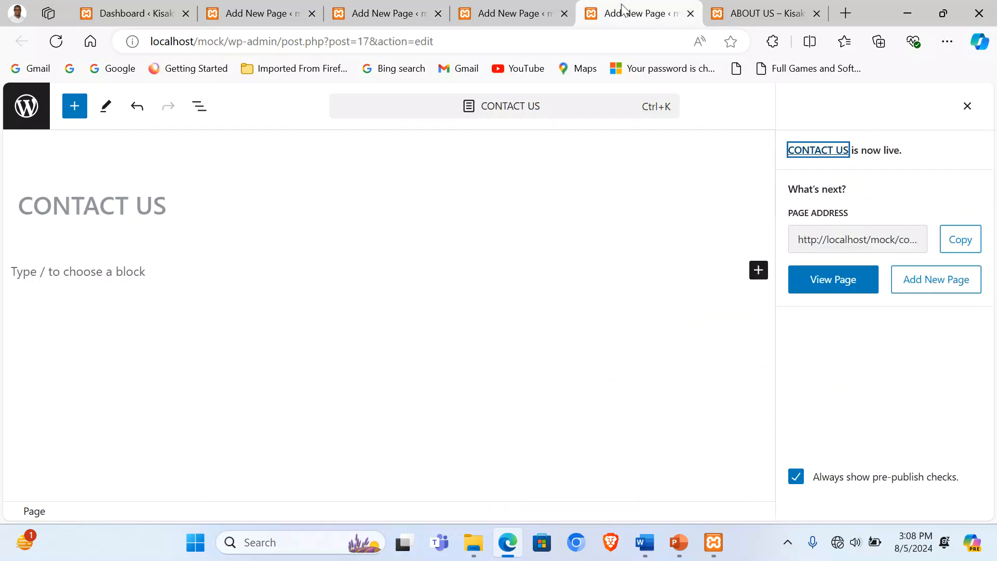
pyautogui.click(496, 11)
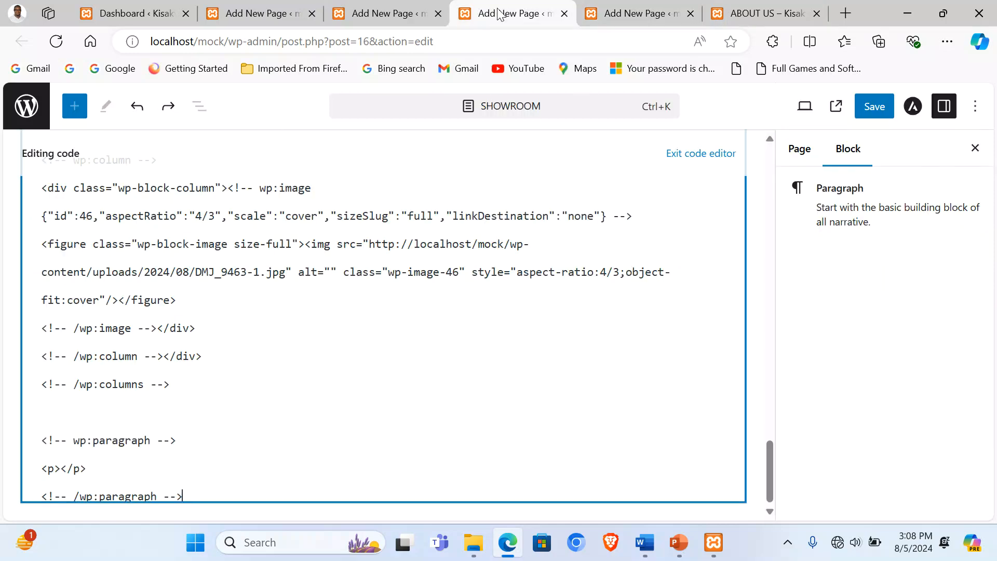
pyautogui.click(75, 418)
pyautogui.write('<mar')
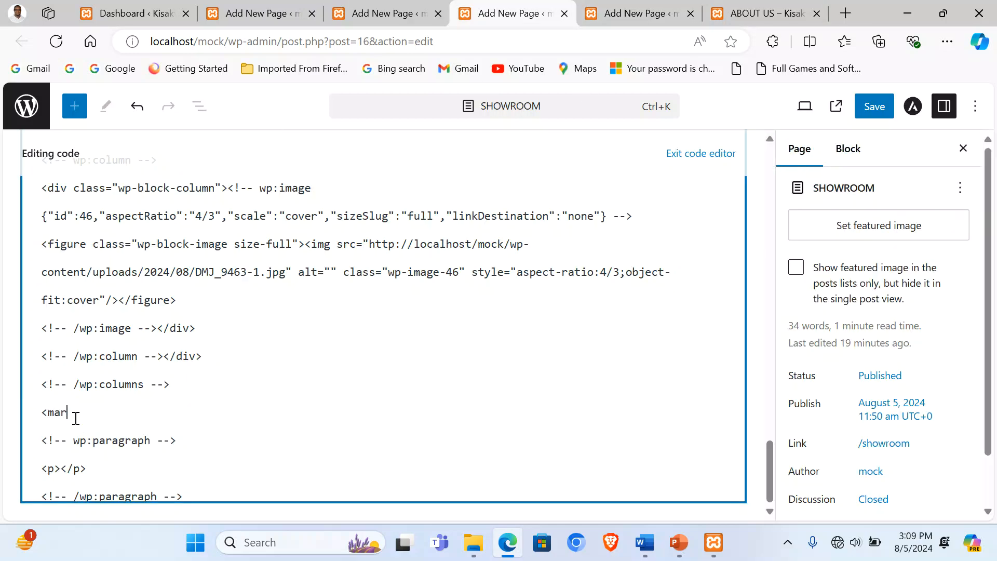
pyautogui.write('quee>Welcome to Kisakye Charles Hardware Website</marquee>')
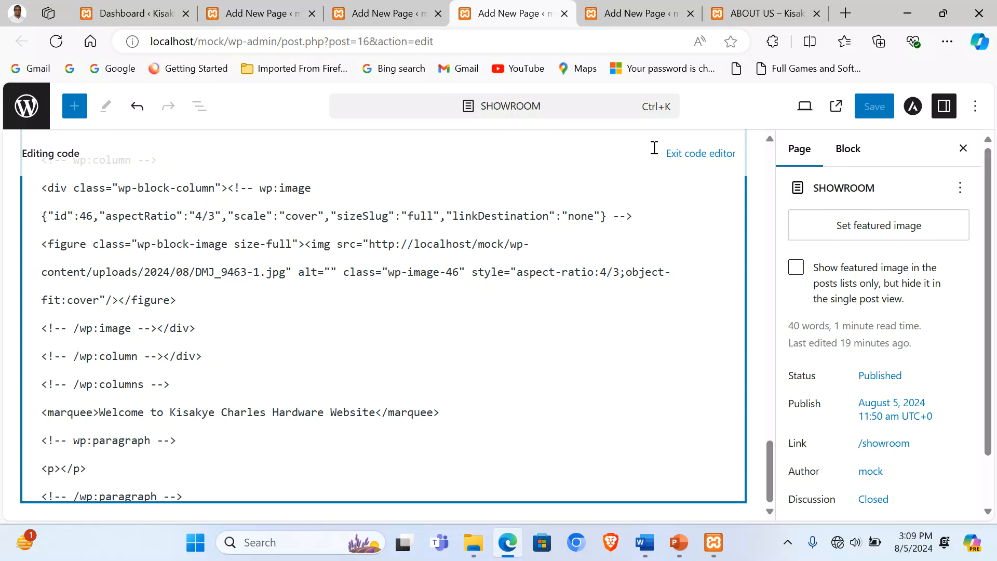
pyautogui.click(685, 153)
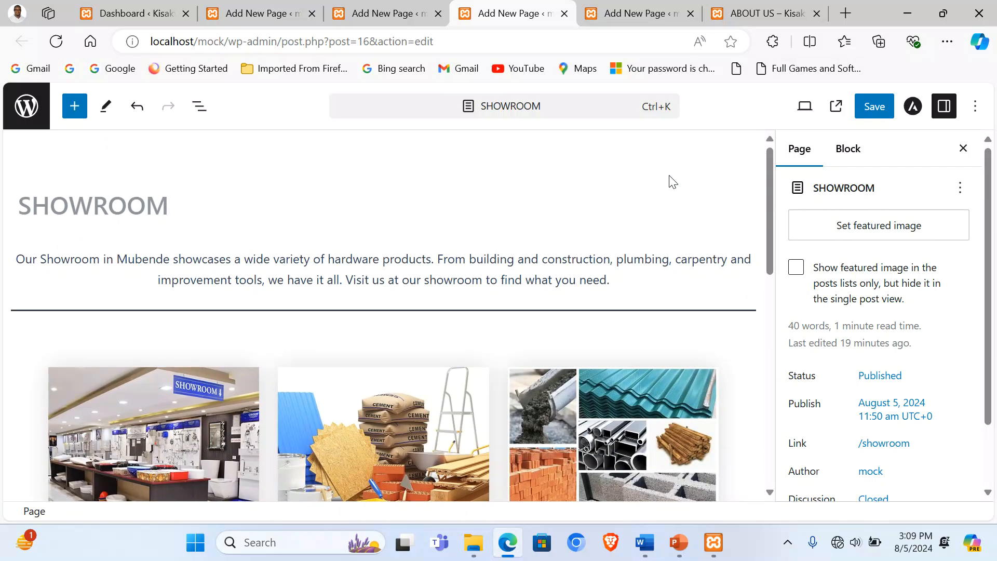
# Step: Save the Showroom page and check the scrolling welcome marquee on the live Showroom page
pyautogui.hotkey('ctrl', 's')
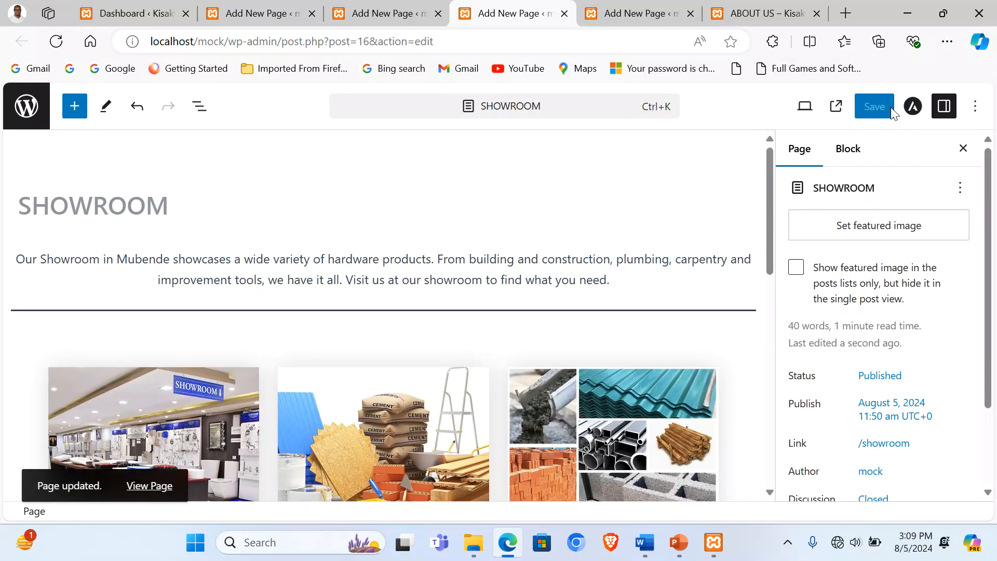
pyautogui.click(763, 13)
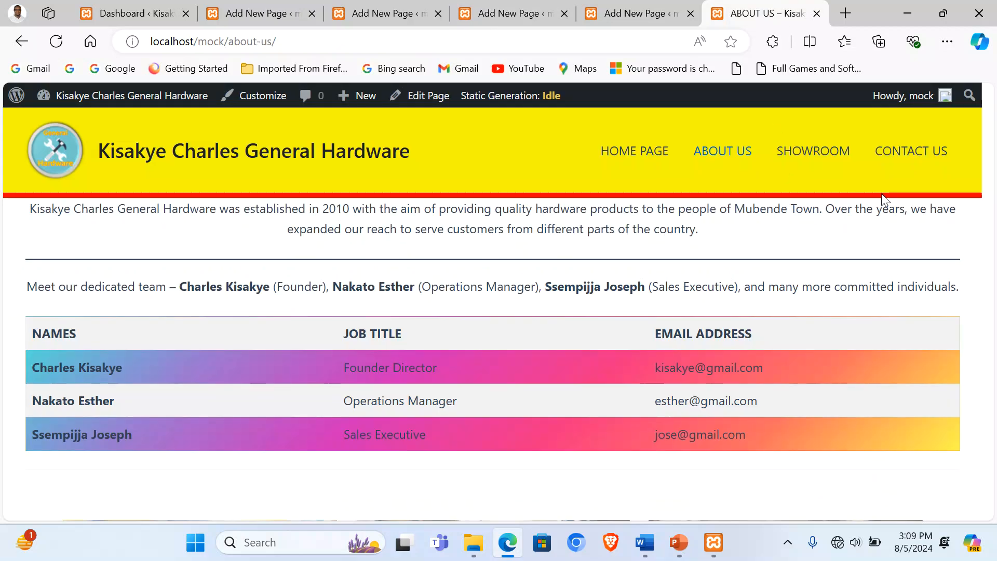
pyautogui.click(820, 153)
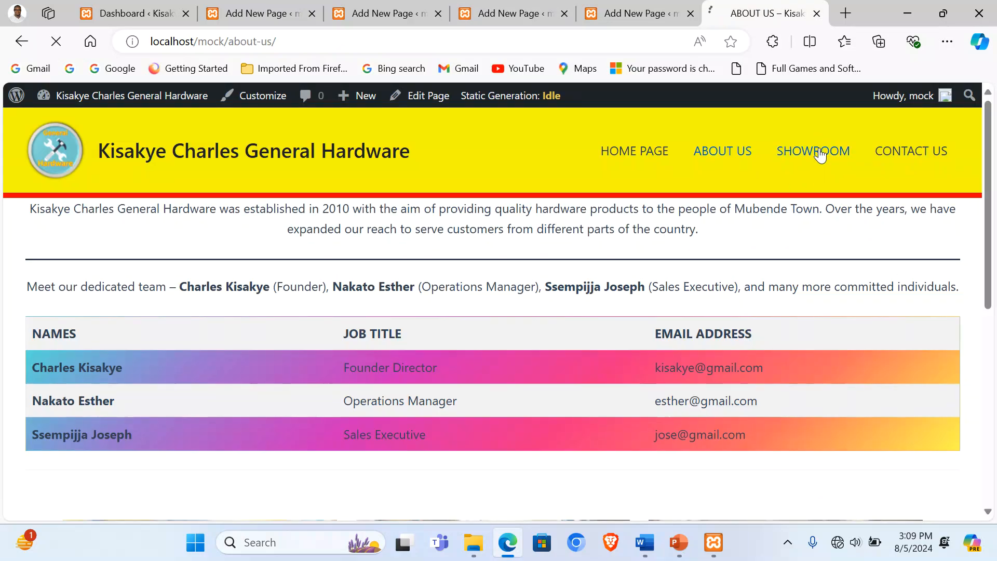
pyautogui.scroll(-7, 589, 326)
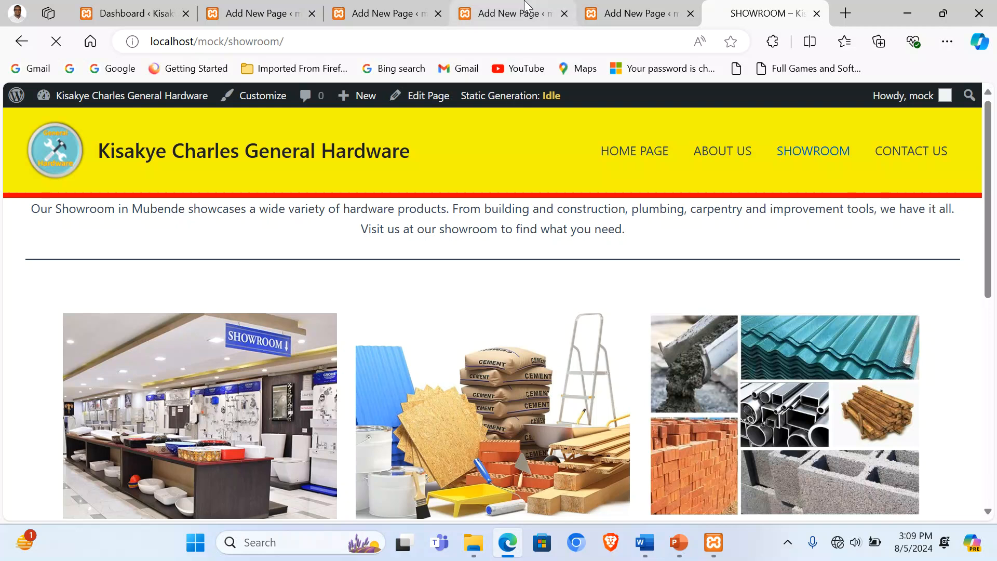
pyautogui.click(524, 11)
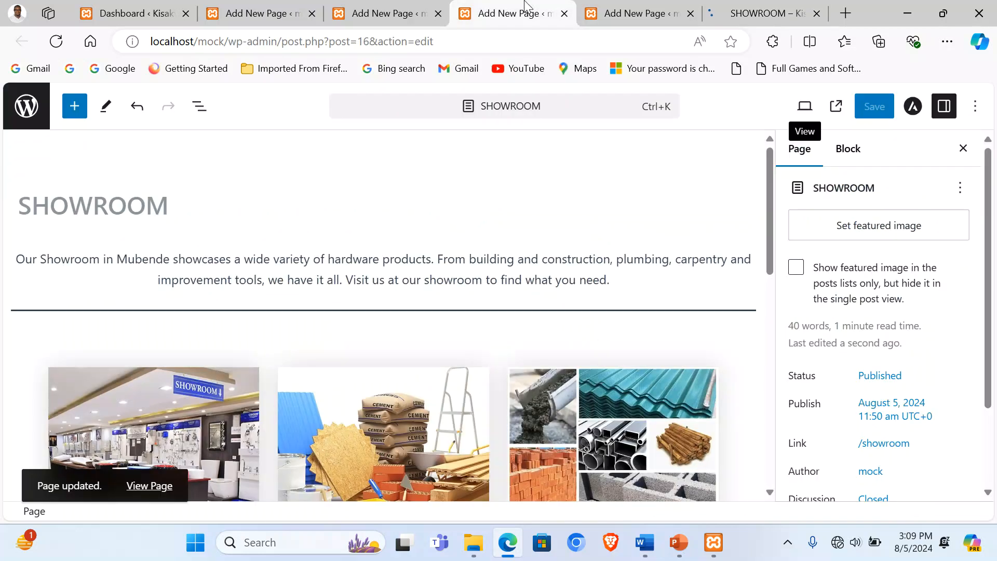
pyautogui.scroll(-5, 244, 313)
pyautogui.scroll(3, 252, 314)
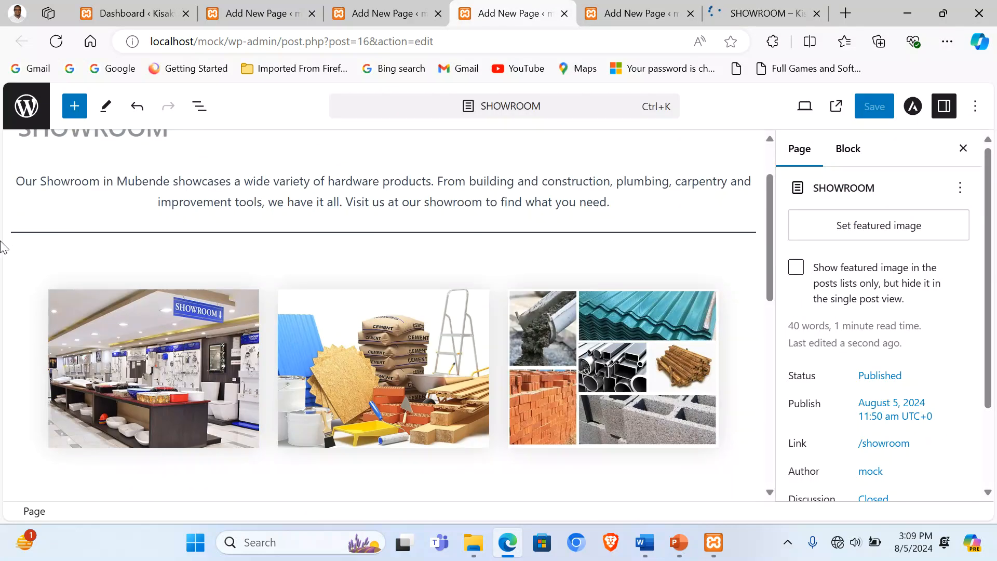
# Step: Give the first row of Showroom images a yellow-to-teal gradient background
pyautogui.click(67, 255)
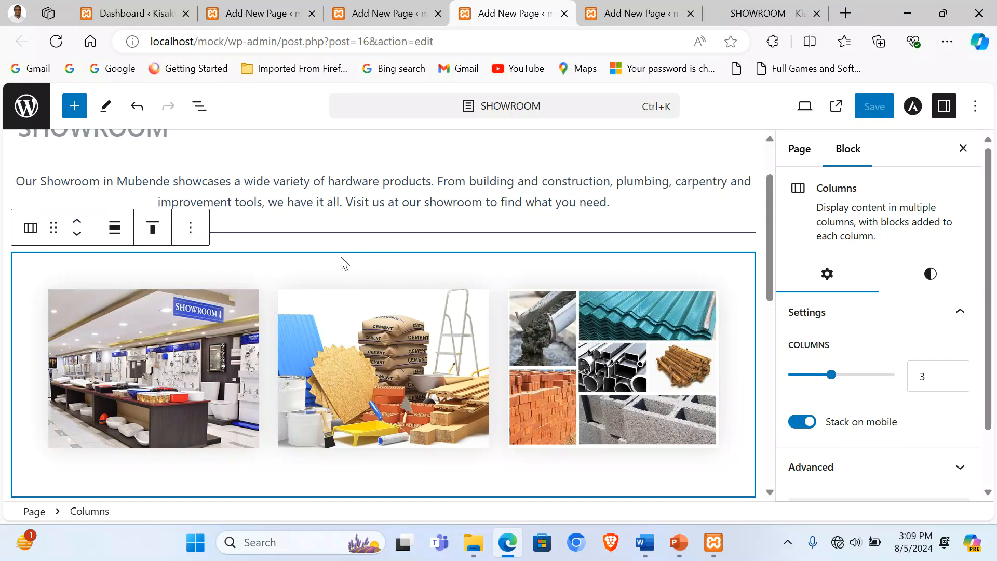
pyautogui.click(929, 273)
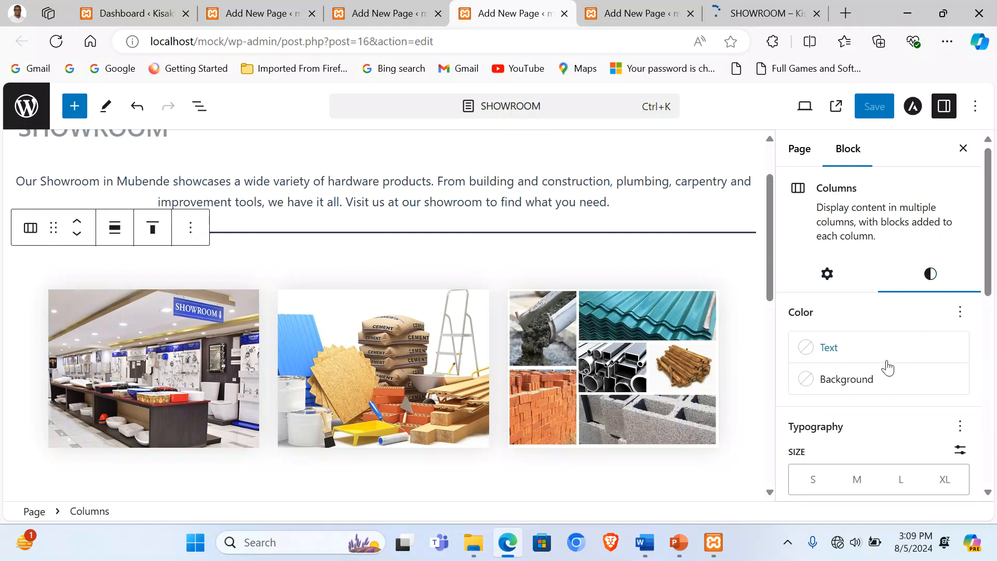
pyautogui.click(863, 384)
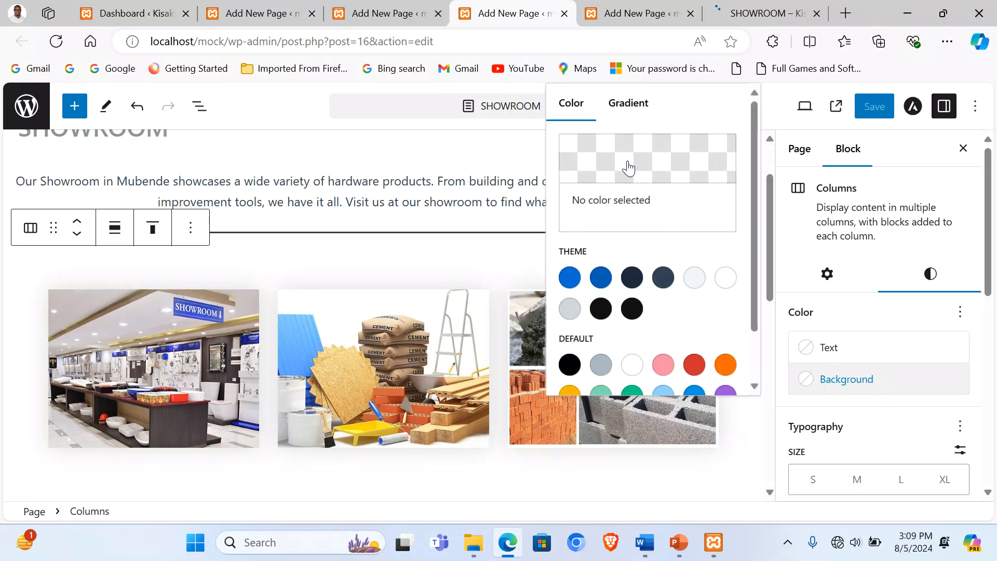
pyautogui.click(629, 103)
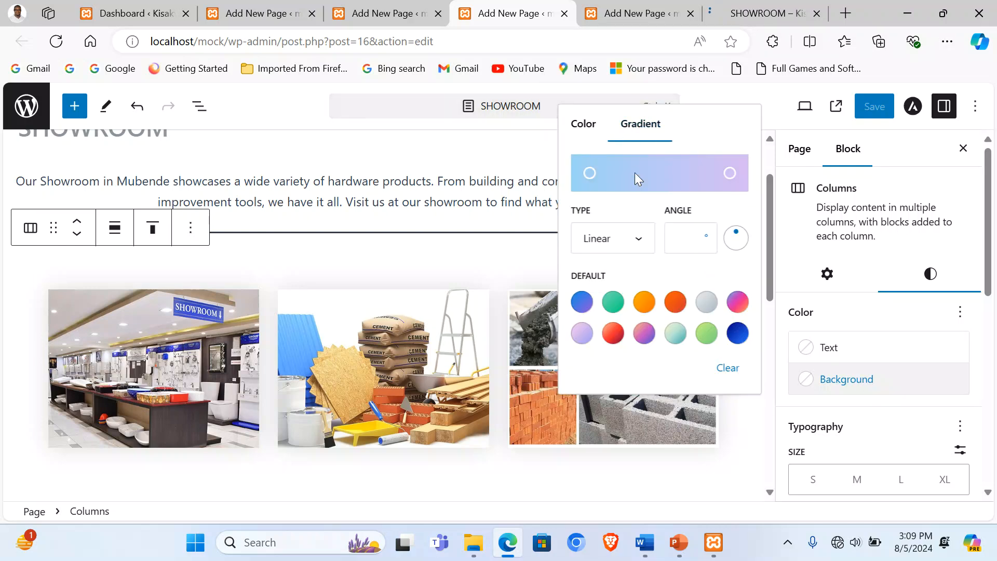
pyautogui.click(582, 334)
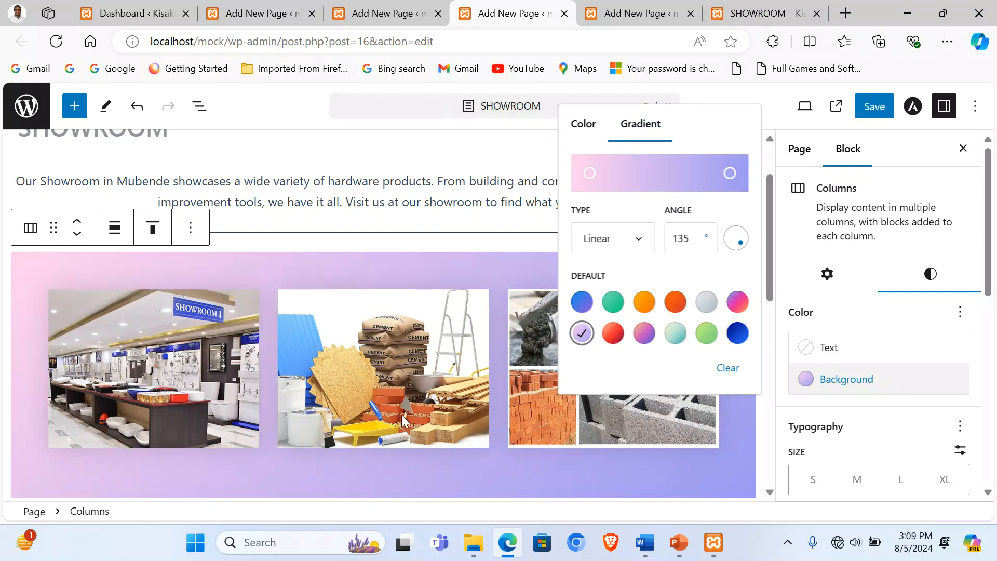
pyautogui.click(675, 333)
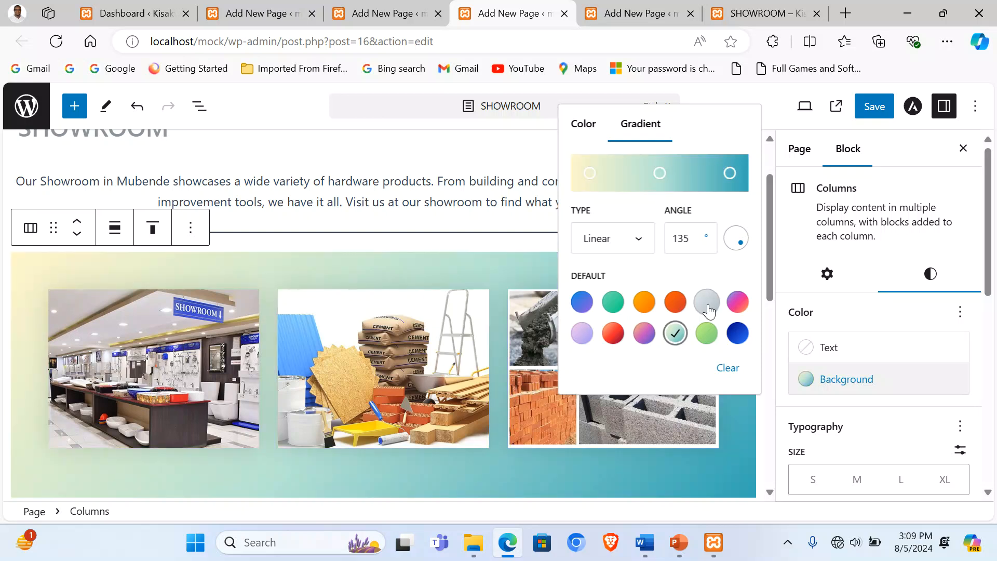
pyautogui.click(491, 177)
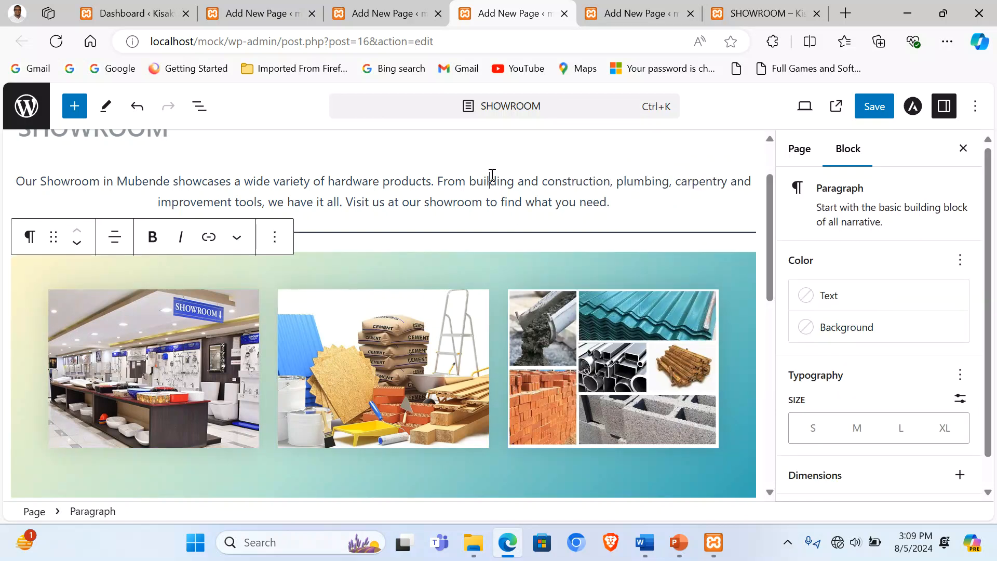
pyautogui.scroll(-7, 561, 414)
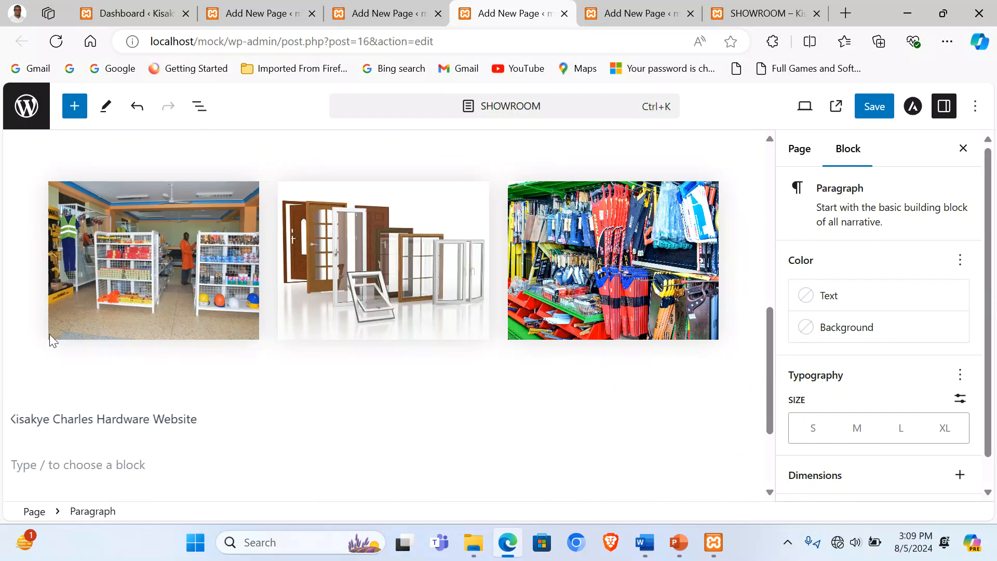
# Step: Apply the same yellow-to-teal gradient background to the second image row
pyautogui.click(21, 330)
pyautogui.click(929, 273)
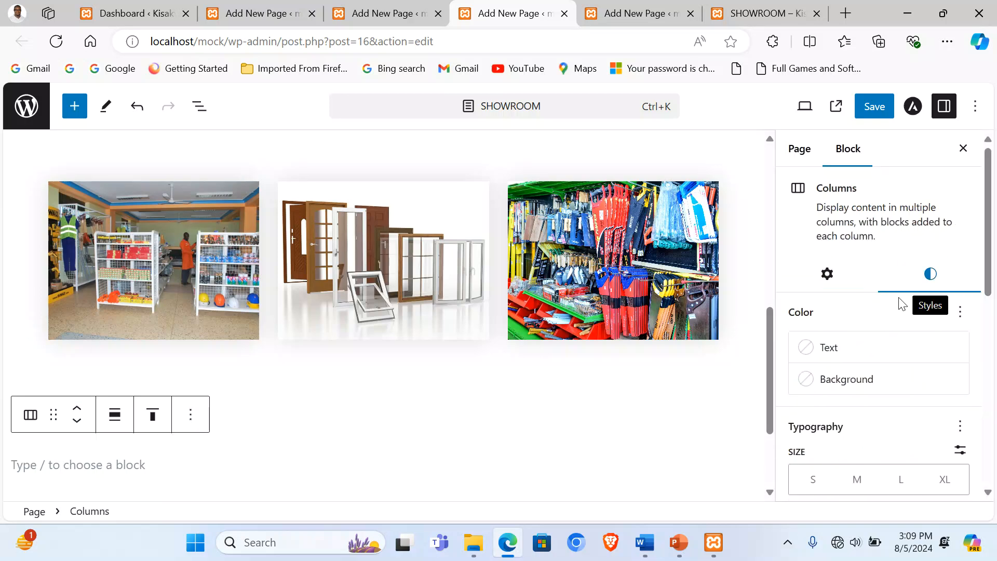
pyautogui.click(876, 384)
pyautogui.click(629, 103)
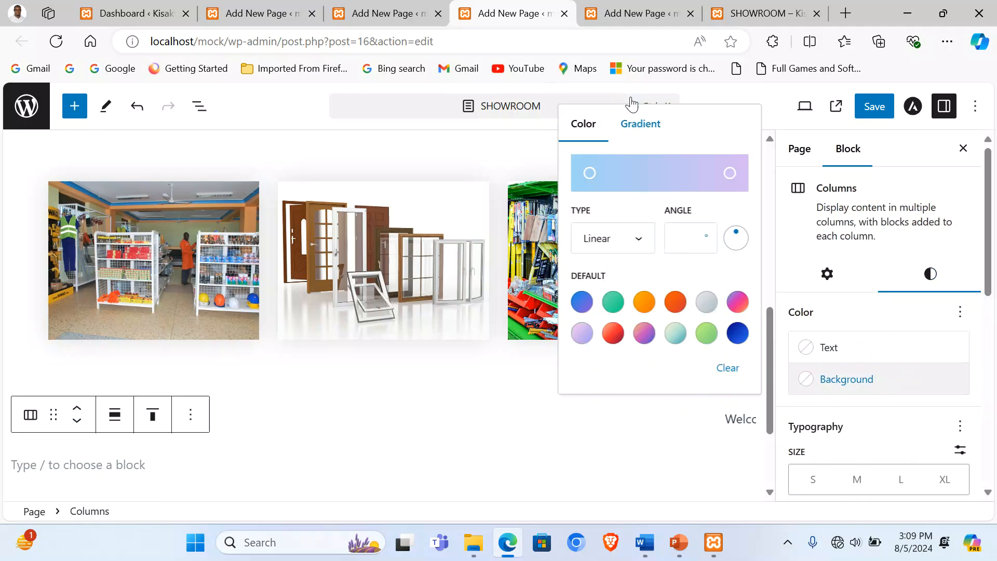
pyautogui.click(680, 338)
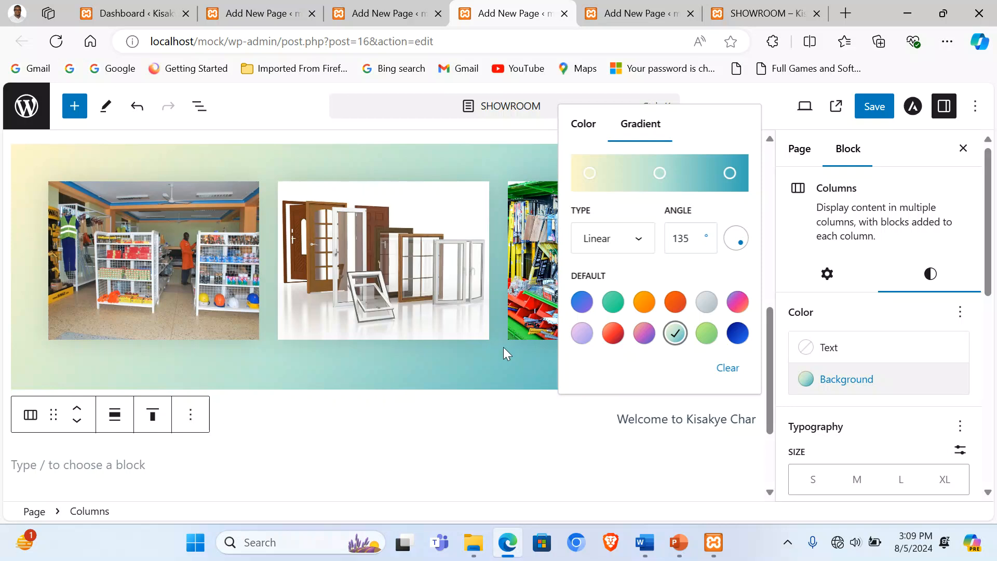
pyautogui.scroll(4, 475, 335)
# Step: Save the Showroom page and reload the live page to see the gradient rows
pyautogui.click(439, 344)
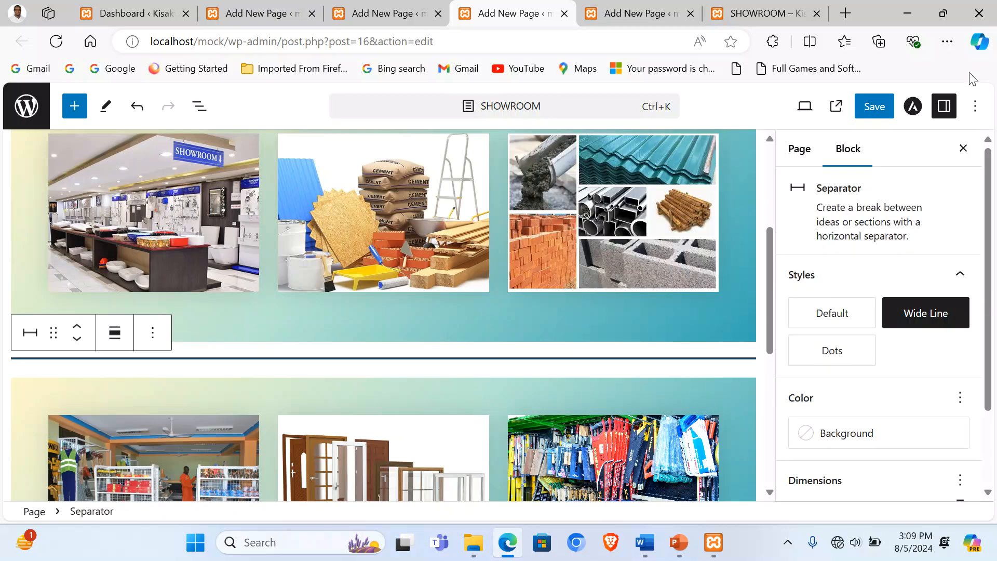
pyautogui.click(874, 106)
pyautogui.click(772, 7)
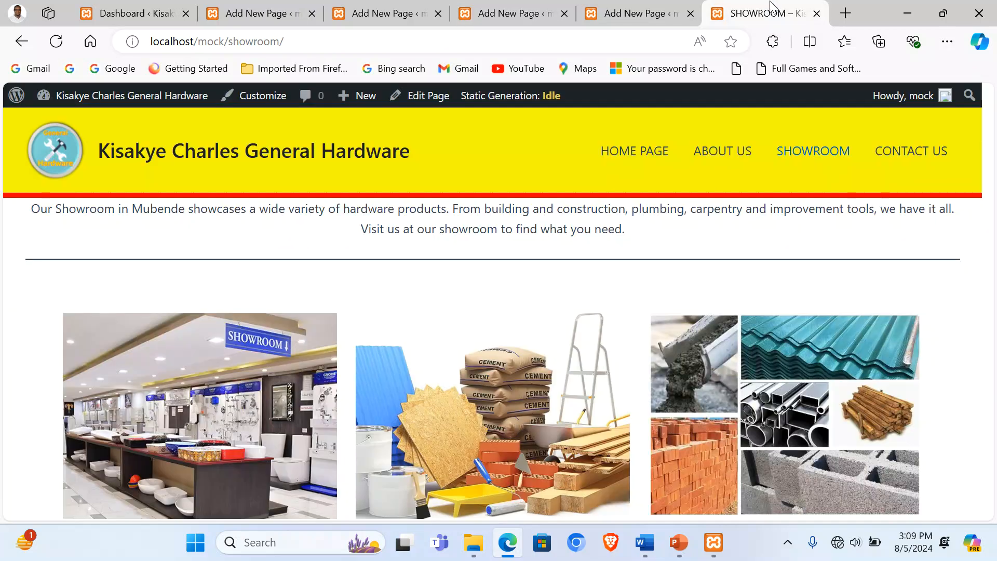
pyautogui.click(785, 152)
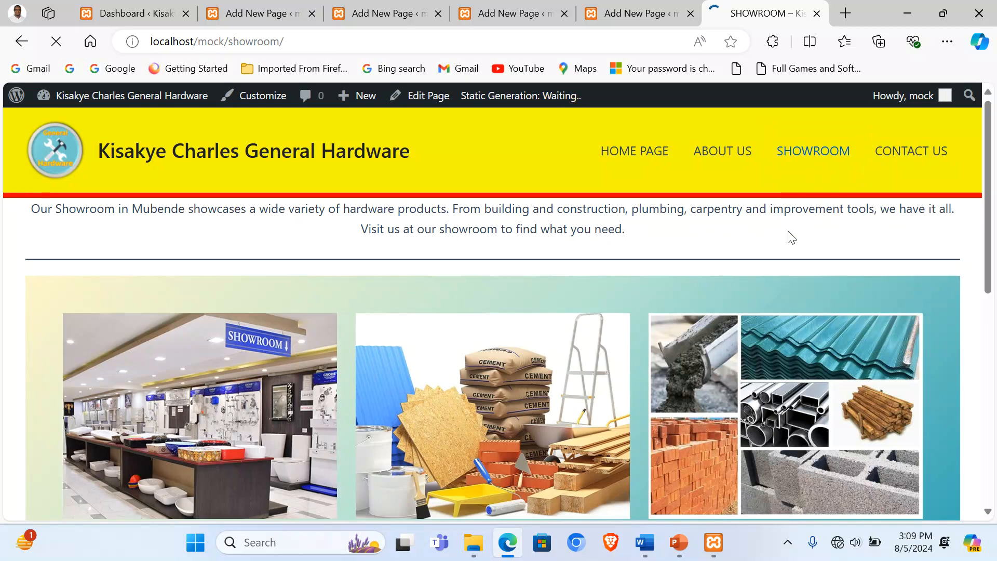
pyautogui.scroll(-8, 770, 266)
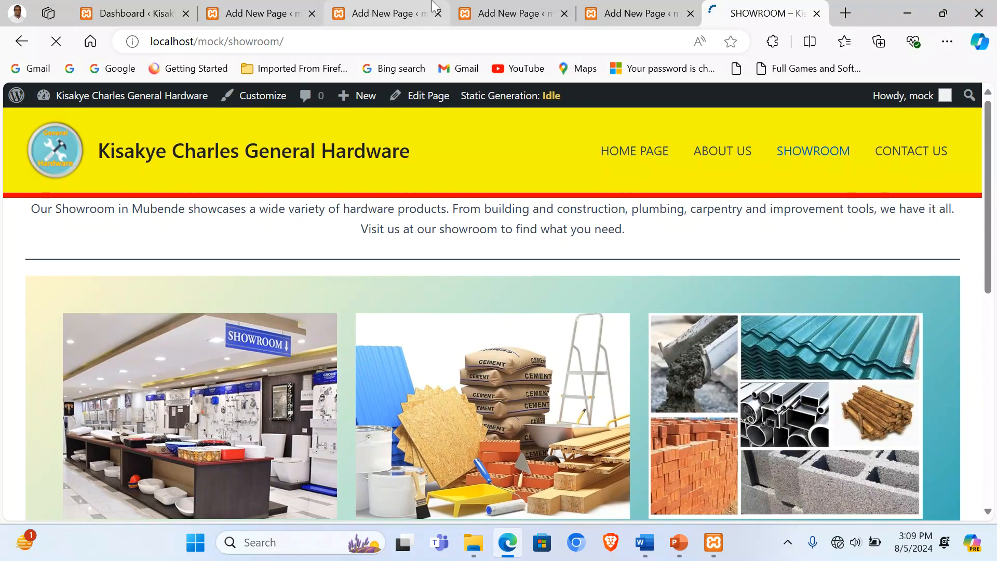
# Step: Copy the Page Four contact paragraph from the Word document for the CONTACT US page
pyautogui.click(631, 13)
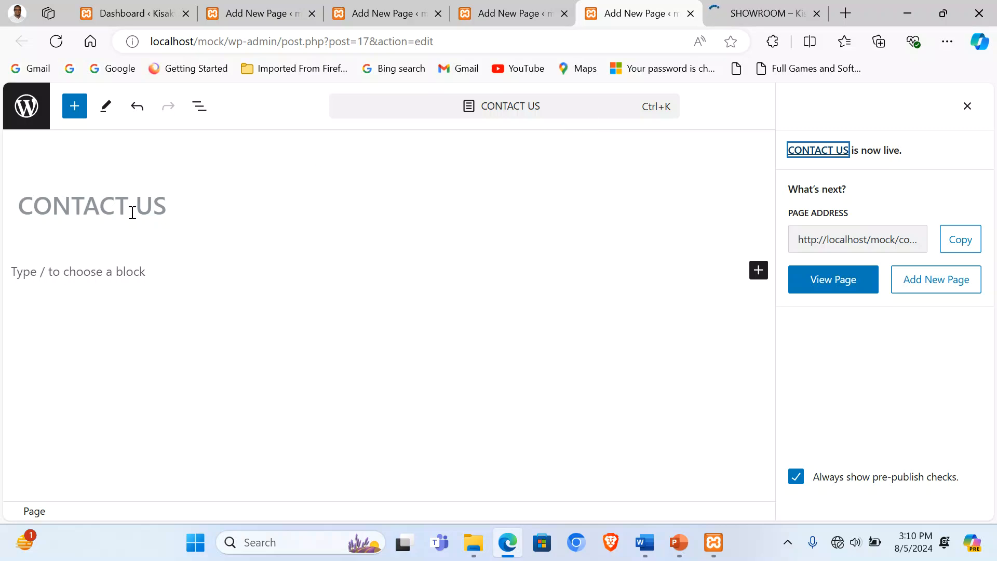
pyautogui.click(109, 276)
pyautogui.click(644, 542)
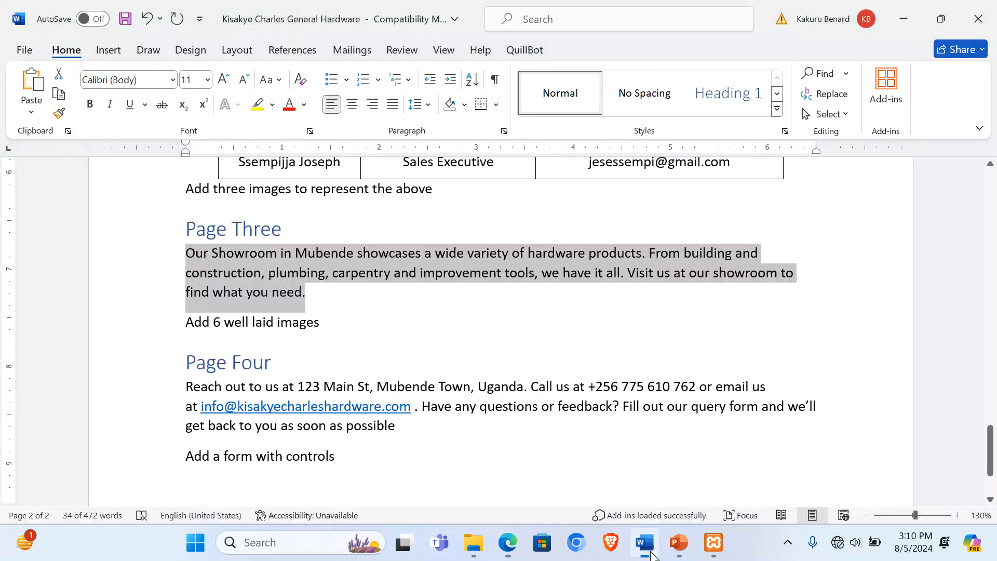
pyautogui.moveTo(188, 387); pyautogui.dragTo(398, 419)
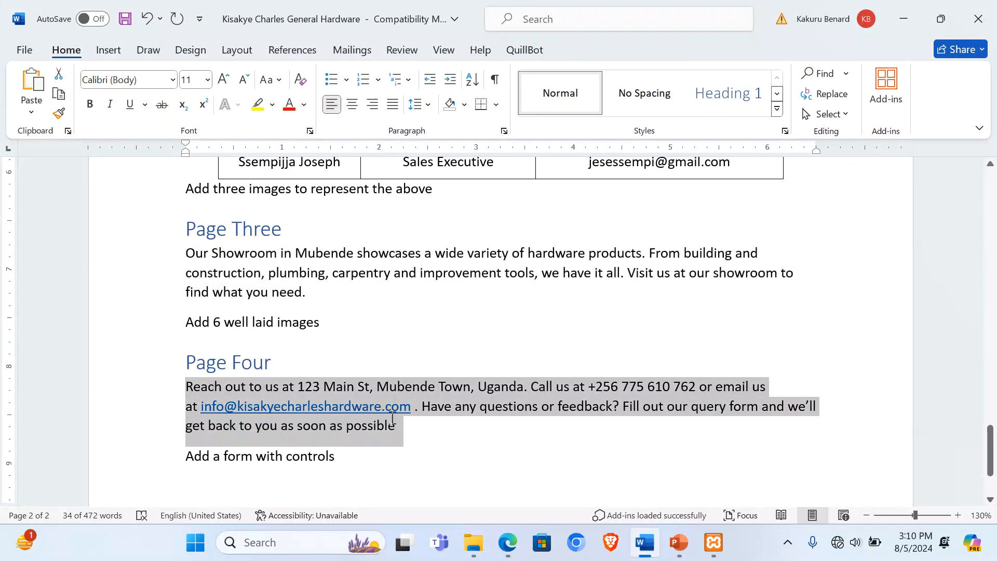
pyautogui.hotkey('shift', 'Left')
pyautogui.hotkey('ctrl', 'c')
# Step: Paste the contact paragraph into CONTACT US and centre-align it
pyautogui.click(507, 541)
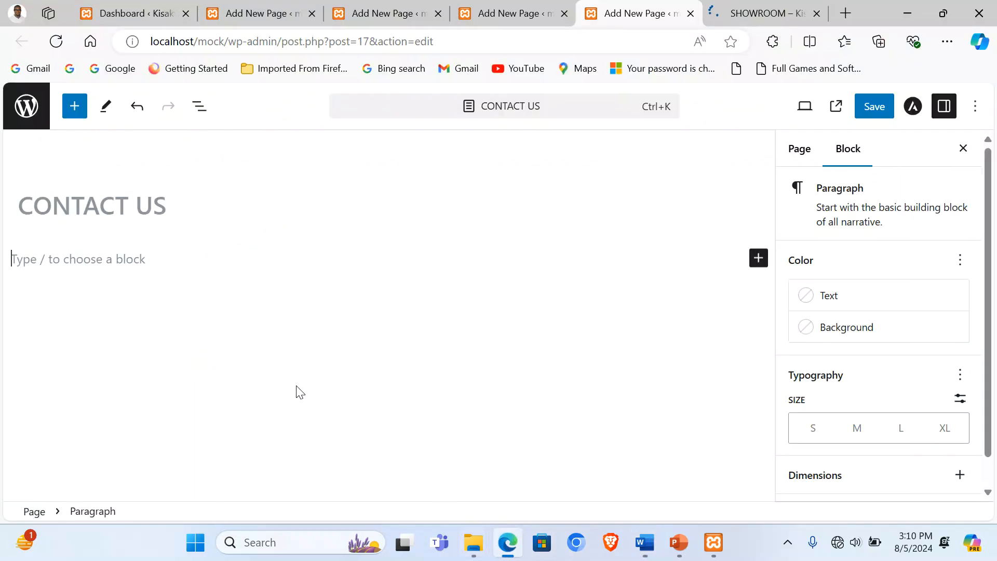
pyautogui.hotkey('ctrl', 'v')
pyautogui.doubleClick(148, 259)
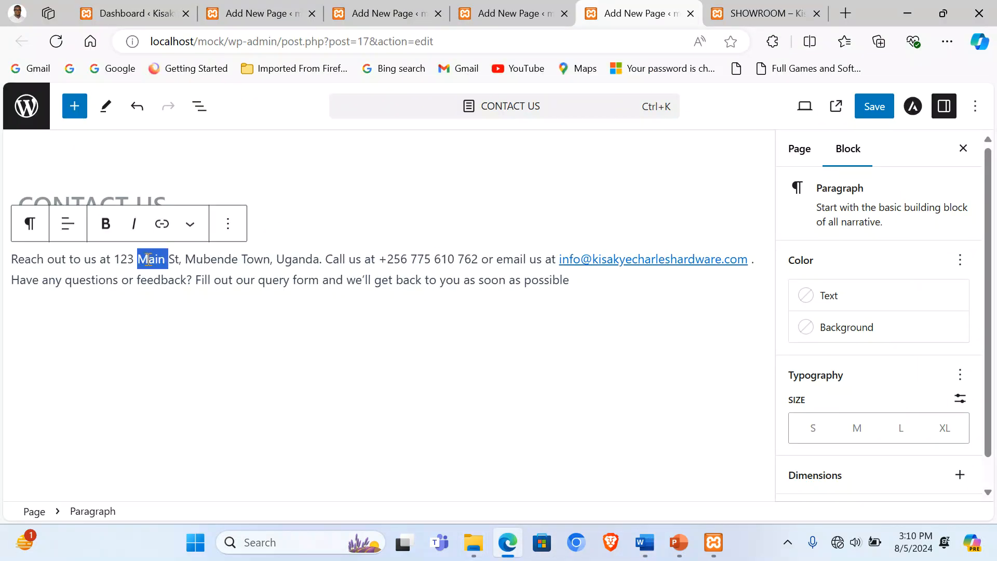
pyautogui.click(68, 223)
pyautogui.click(124, 302)
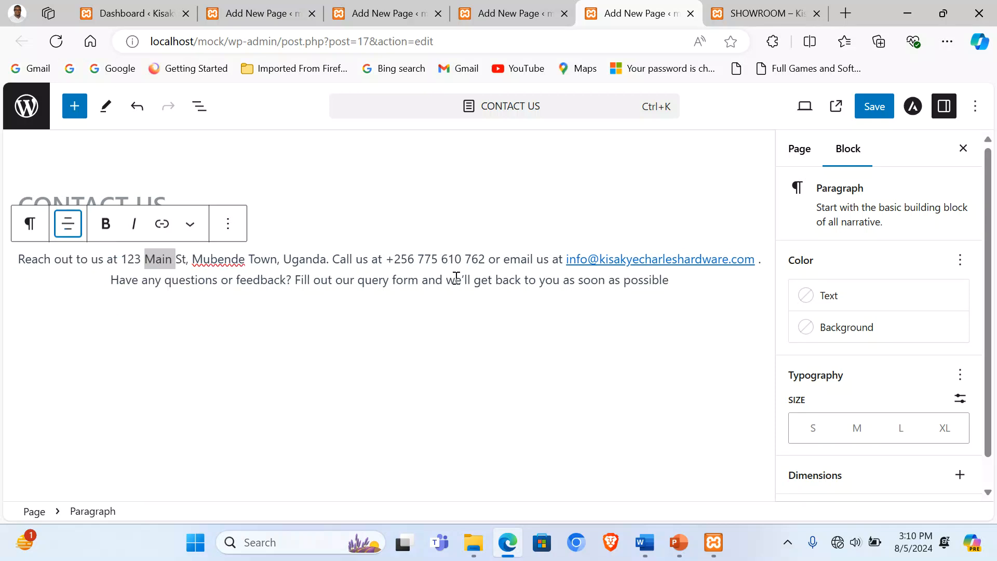
# Step: Move the 'Fill out our query form' sentence onto its own line and make it bold
pyautogui.click(228, 261)
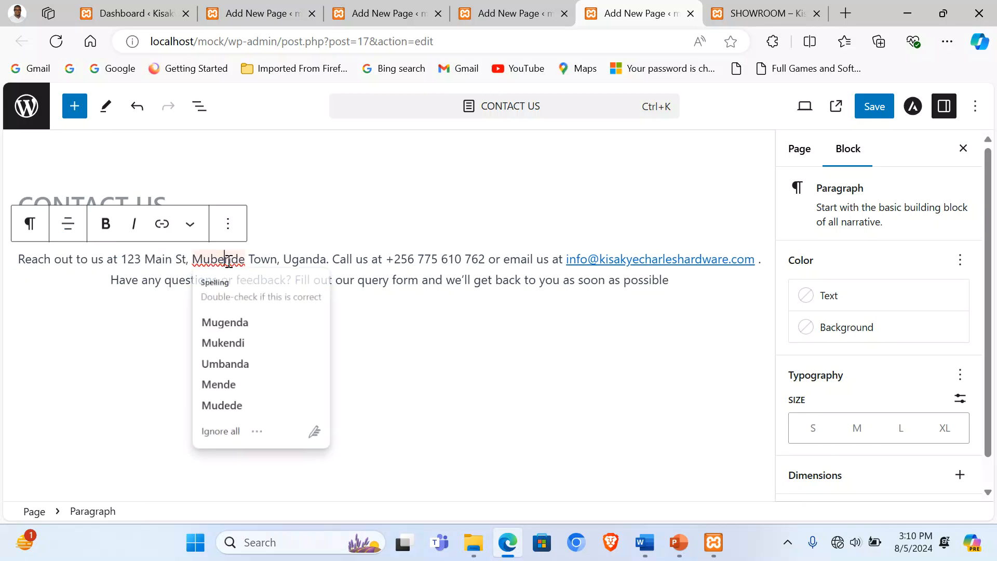
pyautogui.click(684, 285)
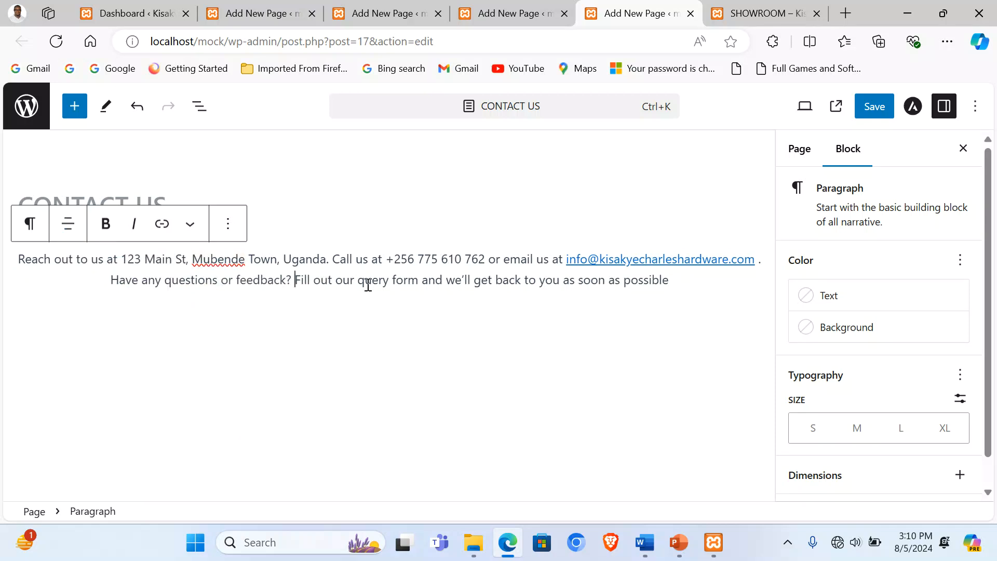
pyautogui.press('Return')
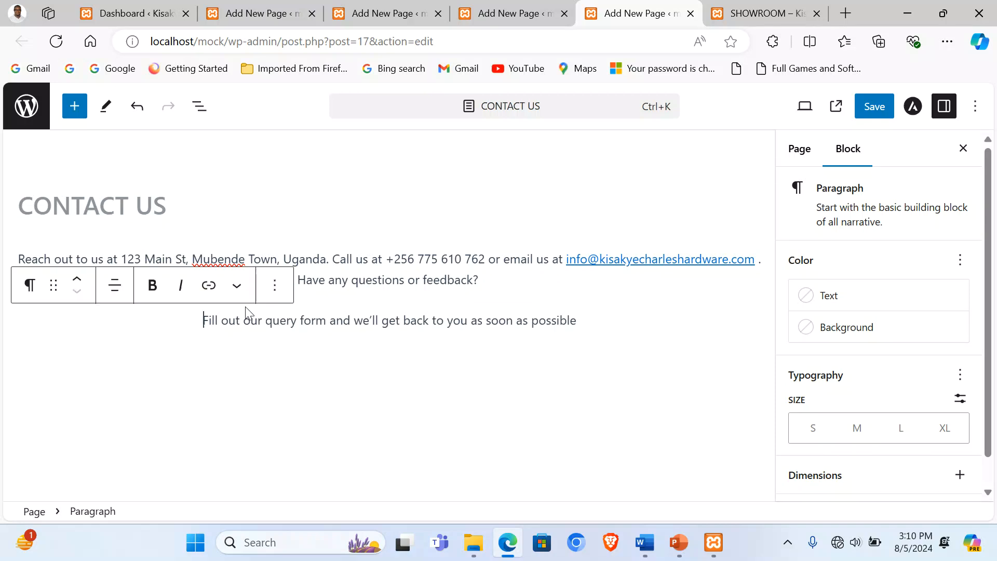
pyautogui.tripleClick(225, 322)
pyautogui.click(152, 285)
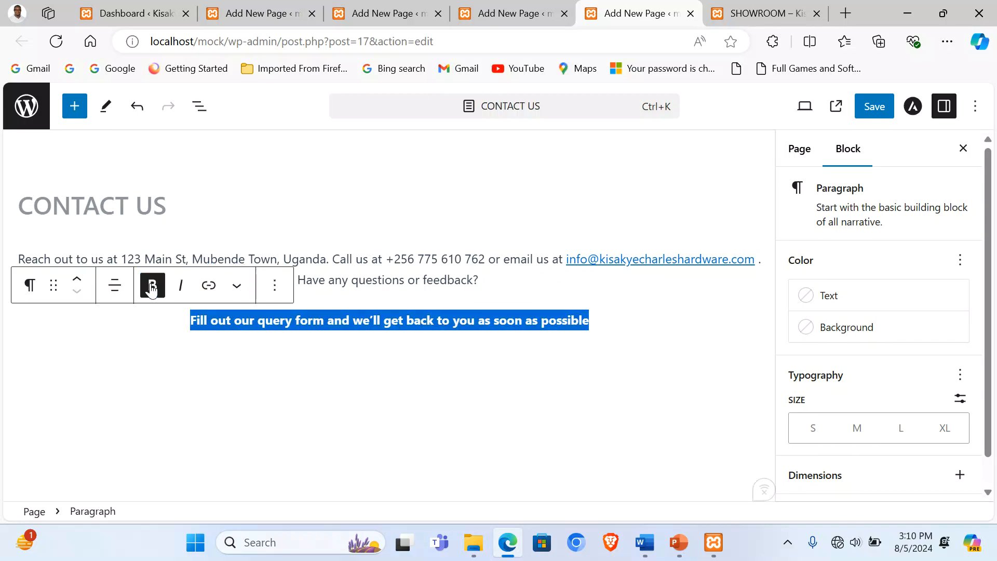
# Step: Clean up the extra empty blocks below the feedback question, keeping one empty block at the bottom
pyautogui.click(491, 288)
pyautogui.press('Return')
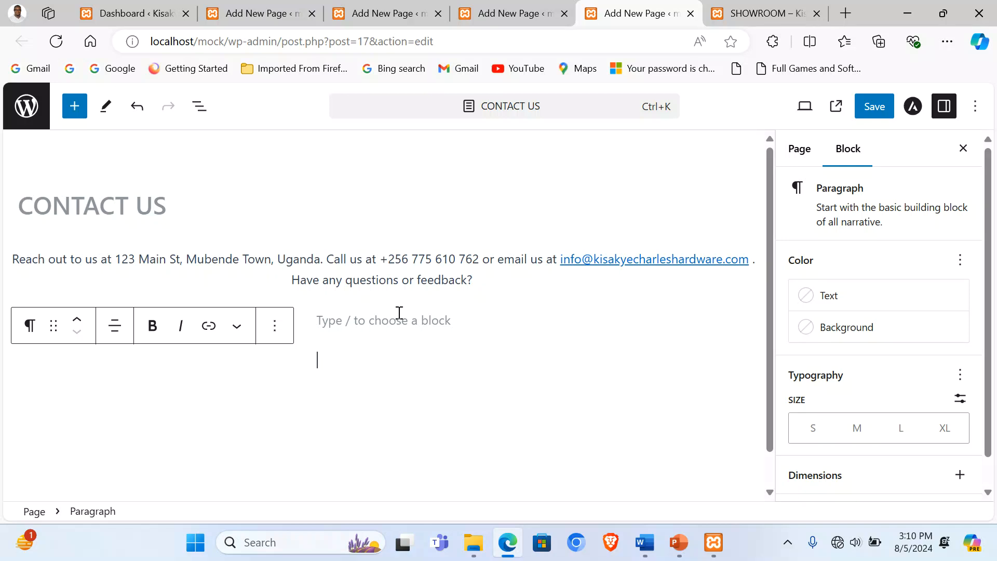
pyautogui.hotkey('ctrl', 'z')
pyautogui.click(490, 279)
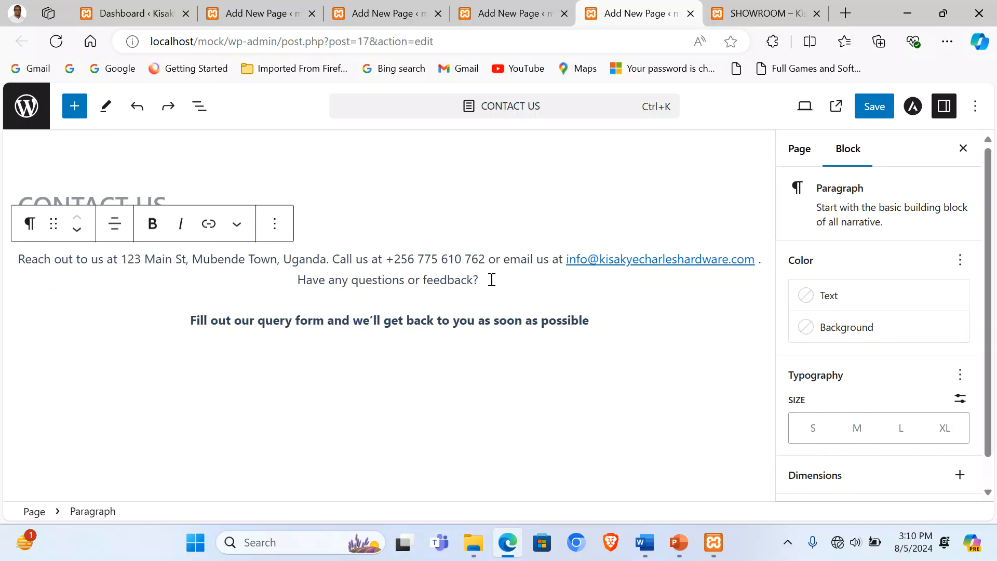
pyautogui.press('Return')
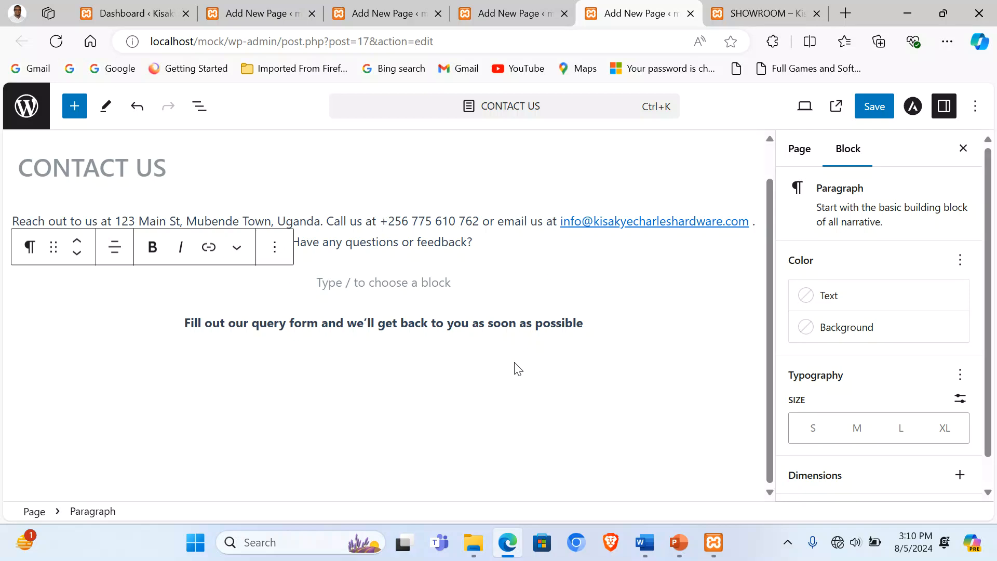
pyautogui.click(517, 368)
pyautogui.click(424, 275)
pyautogui.click(450, 243)
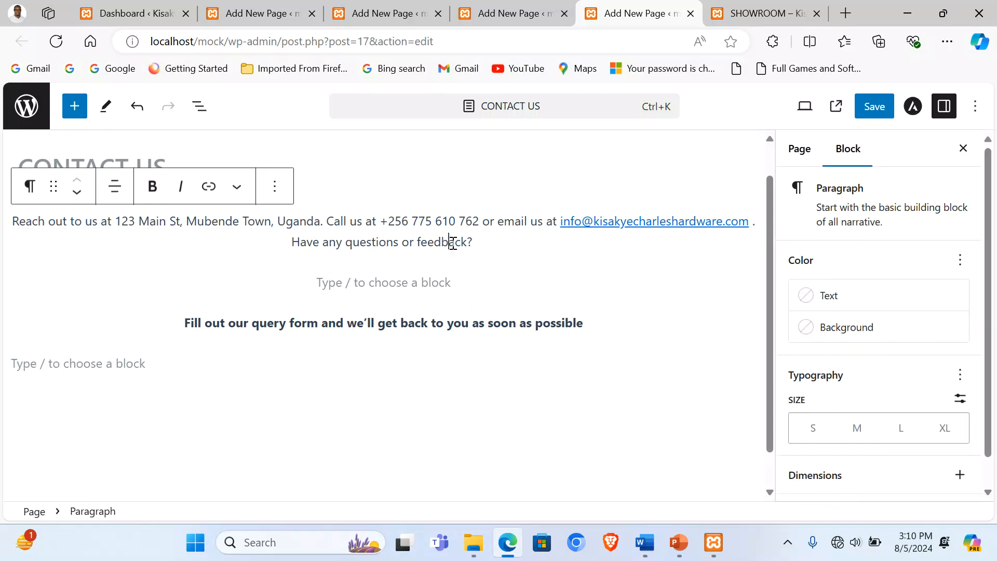
pyautogui.click(441, 288)
pyautogui.press('BackSpace')
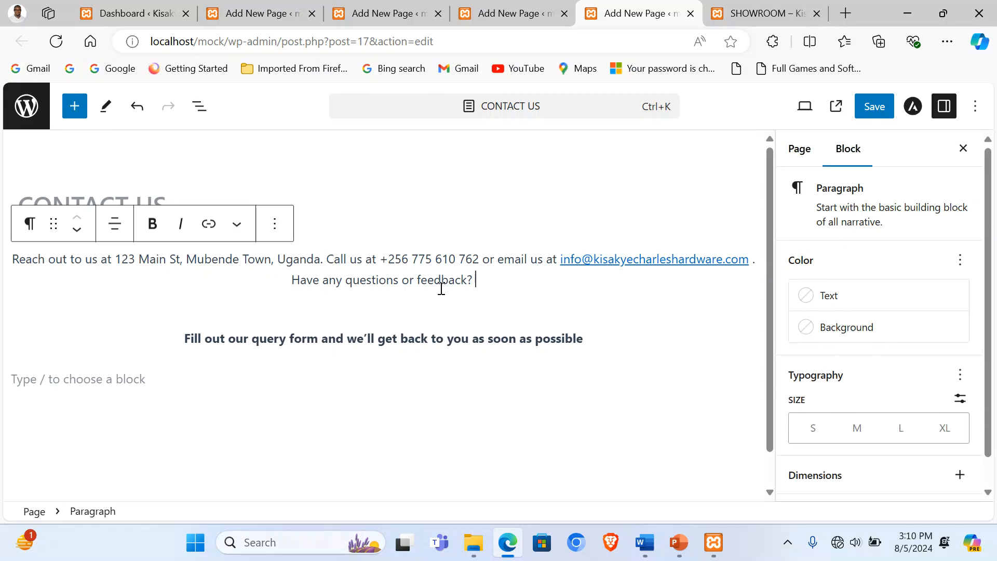
pyautogui.click(386, 354)
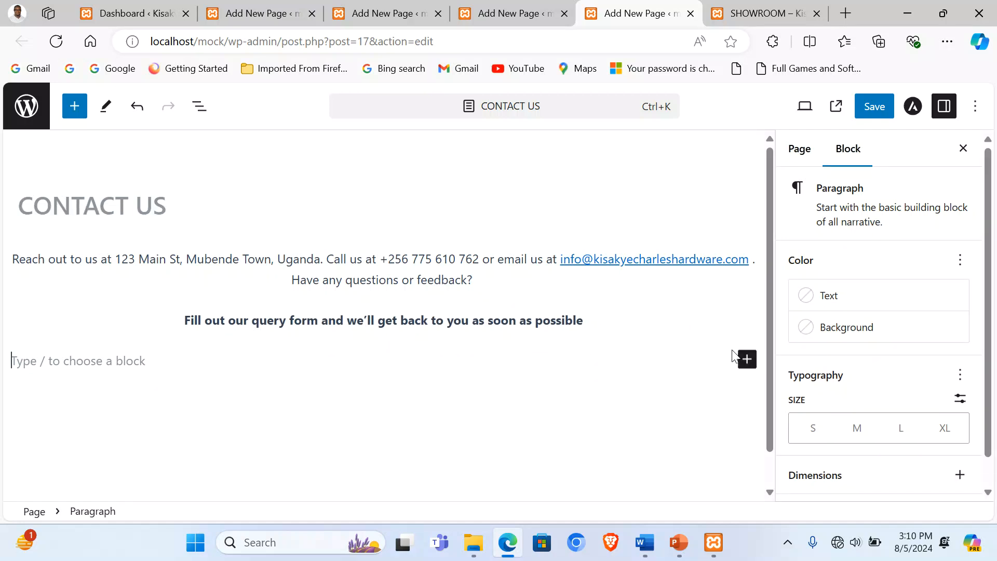
pyautogui.click(746, 358)
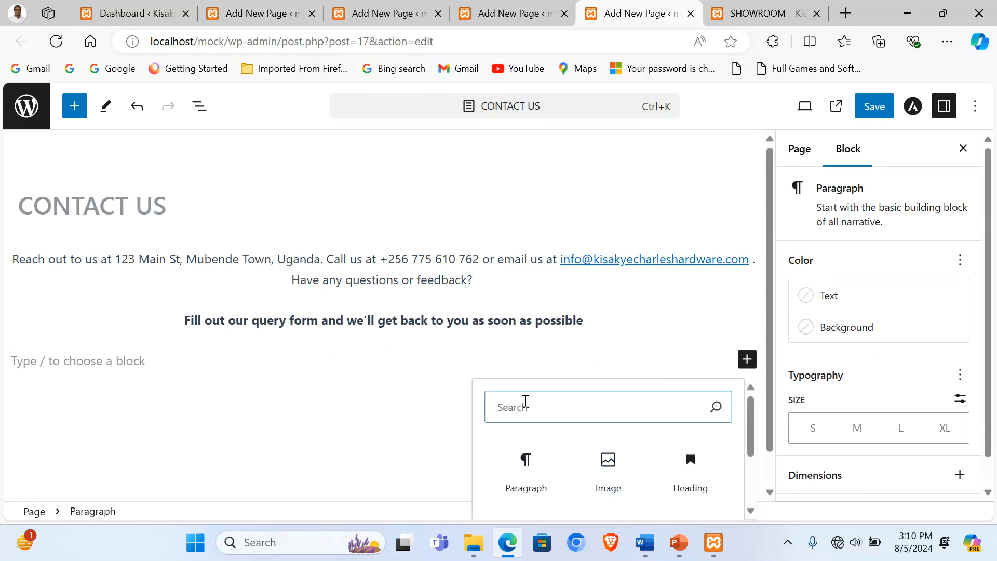
# Step: Insert a Wide Line separator below the bold query-form line, add an empty paragraph, and save CONTACT US
pyautogui.write('sep')
pyautogui.click(527, 464)
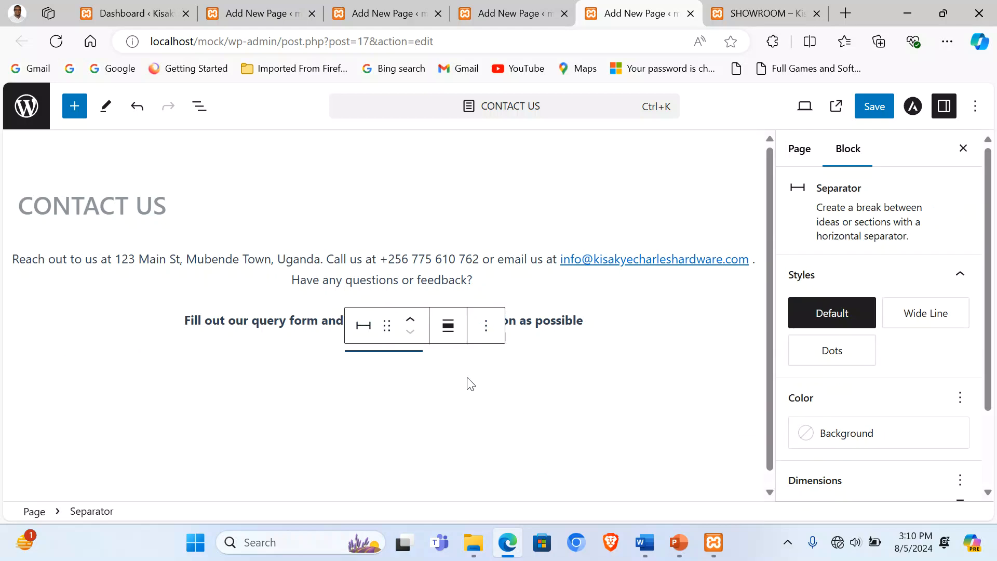
pyautogui.click(363, 325)
pyautogui.click(401, 250)
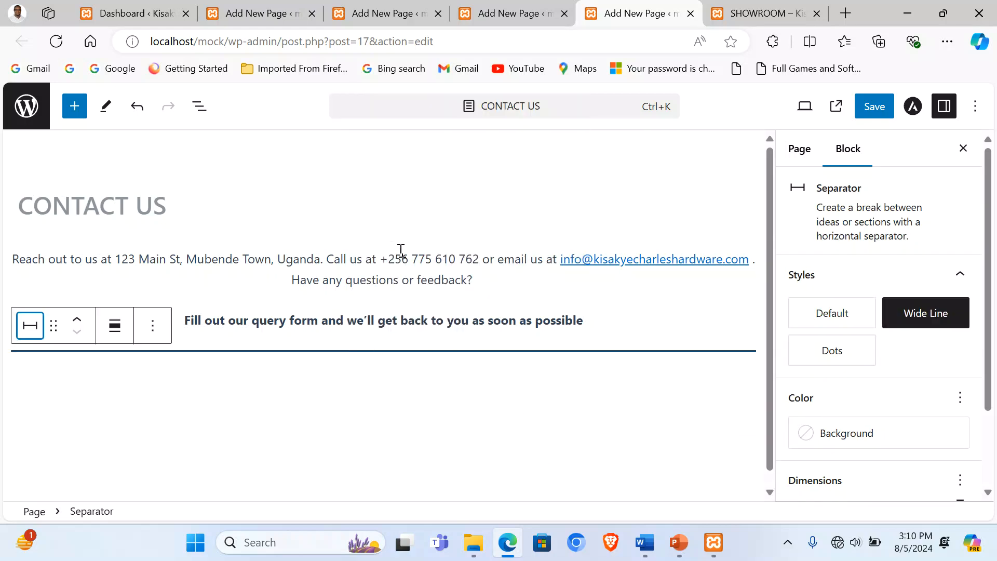
pyautogui.click(301, 379)
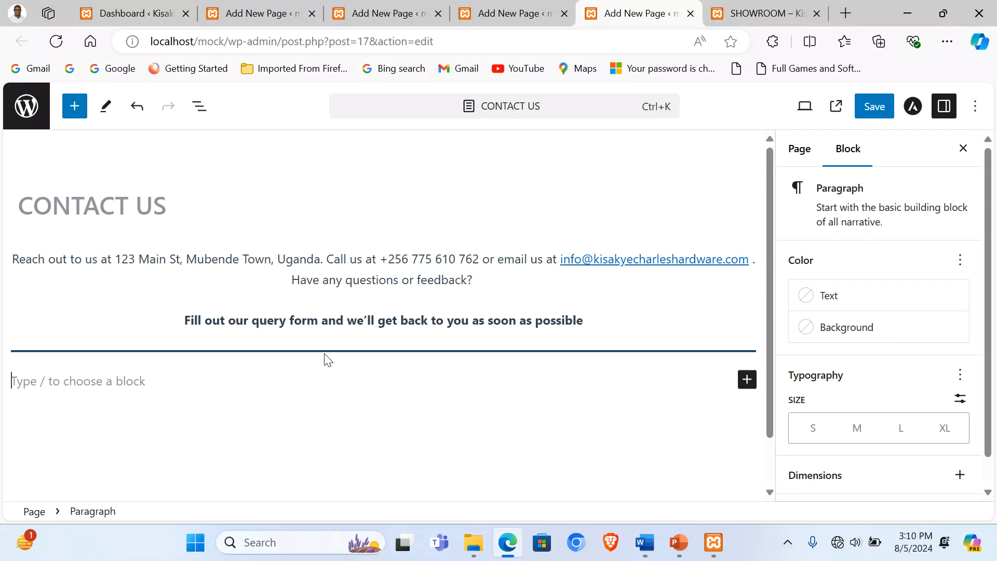
pyautogui.hotkey('ctrl', 's')
pyautogui.click(130, 7)
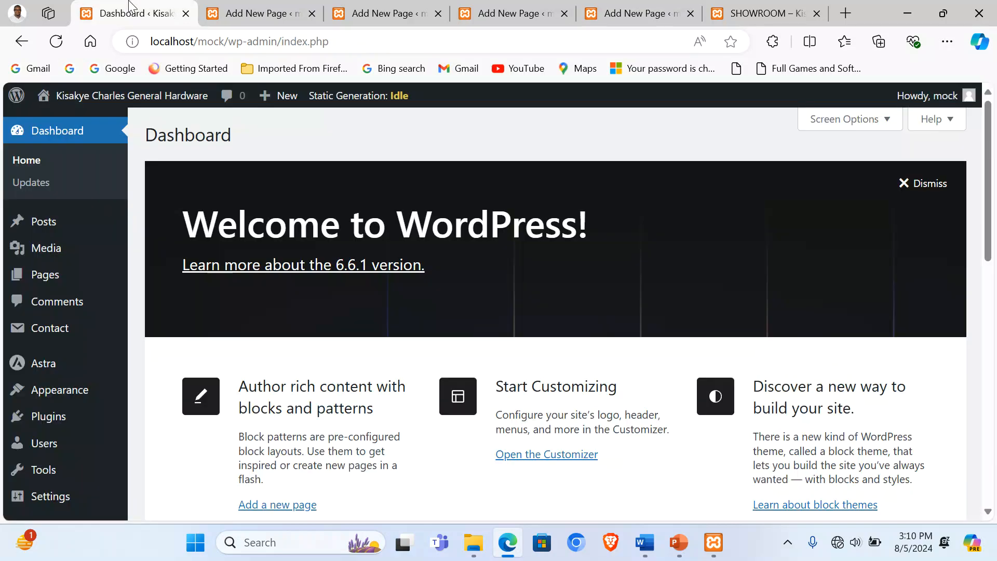
# Step: Copy the Contact form 1 shortcode from the Contact Forms list
pyautogui.moveTo(51, 340)
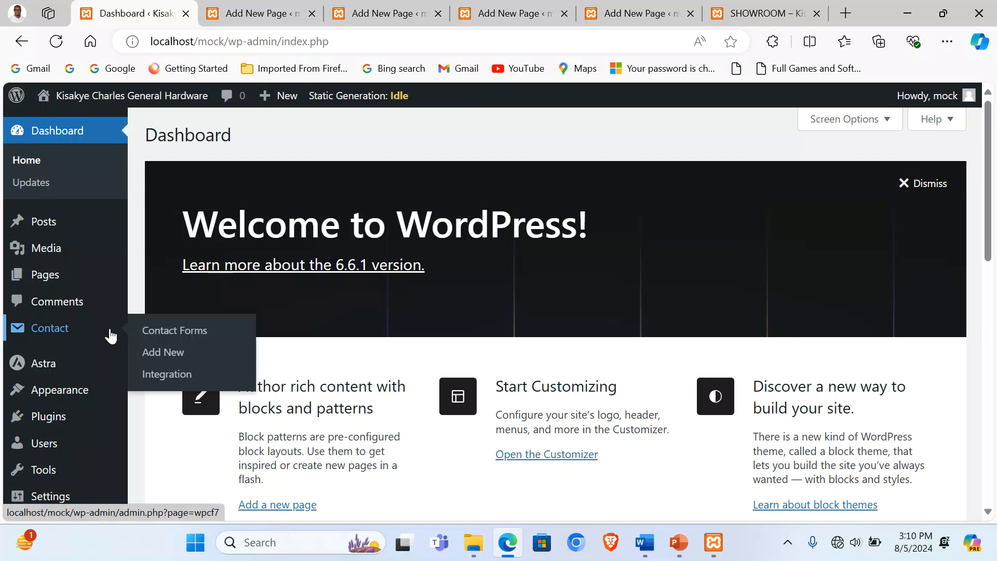
pyautogui.click(189, 338)
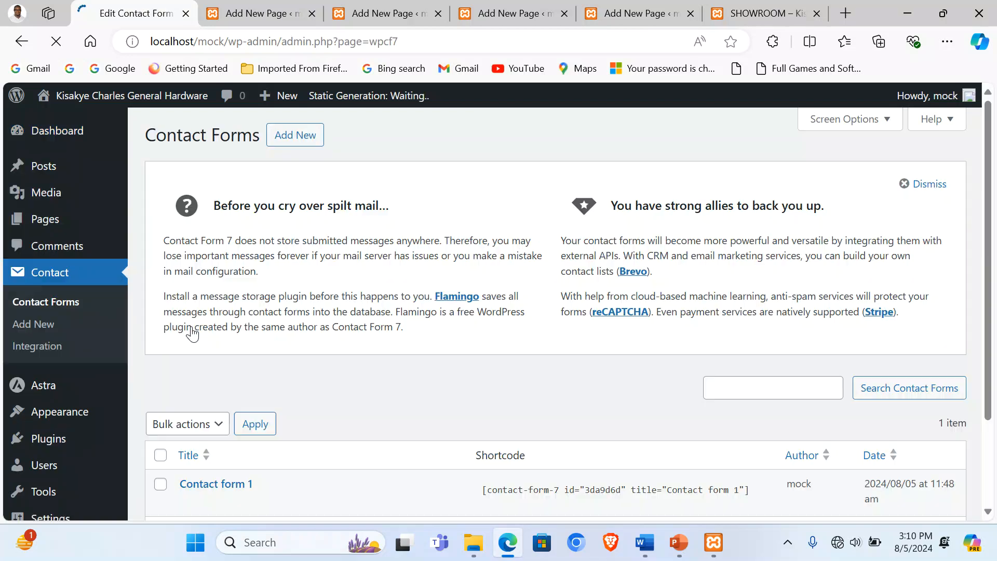
pyautogui.scroll(-1, 388, 308)
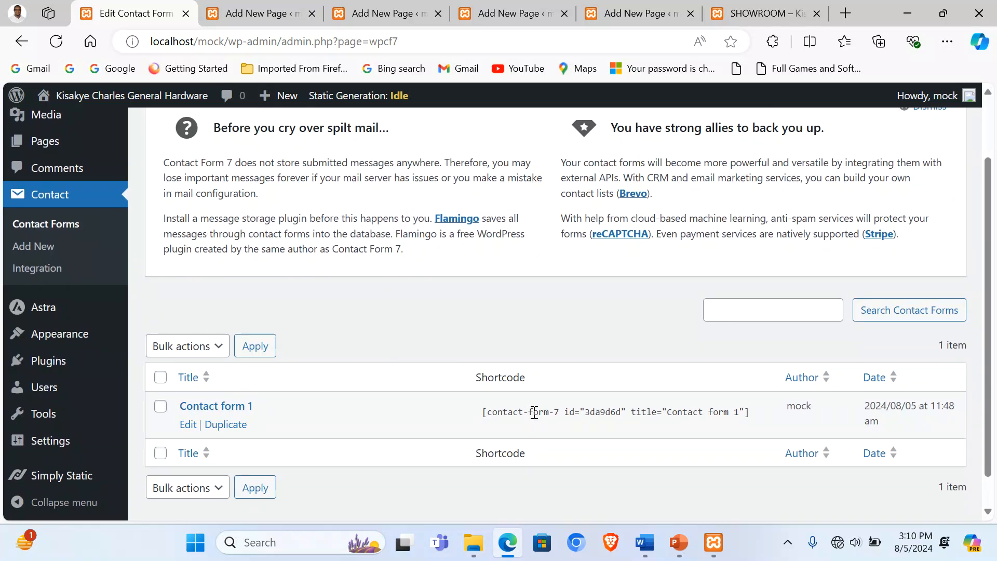
pyautogui.click(532, 411)
pyautogui.hotkey('ctrl', 'c')
pyautogui.rightClick(532, 411)
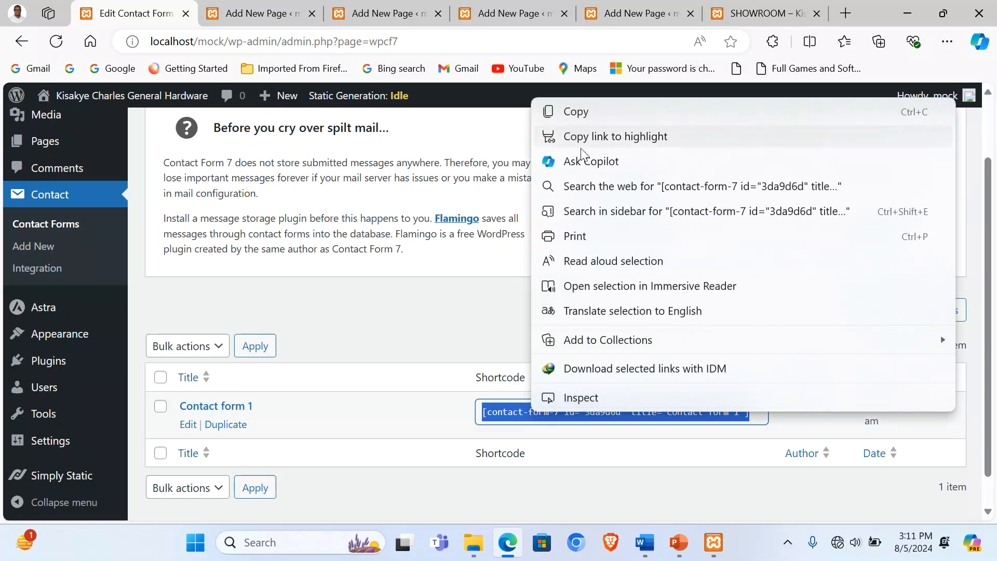
pyautogui.click(566, 108)
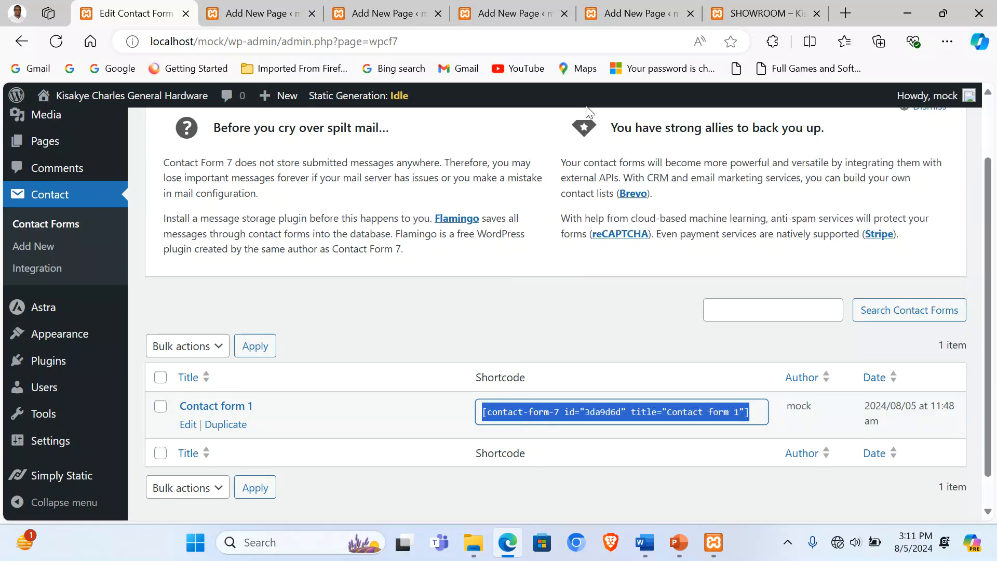
pyautogui.click(761, 7)
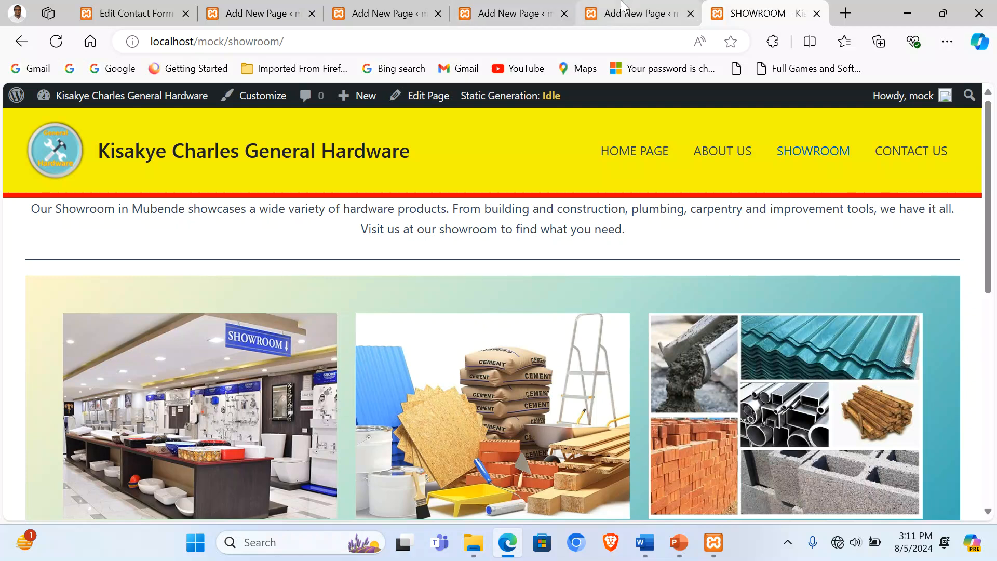
# Step: Try a yellow-to-teal gradient background on the empty paragraph below the separator
pyautogui.click(646, 15)
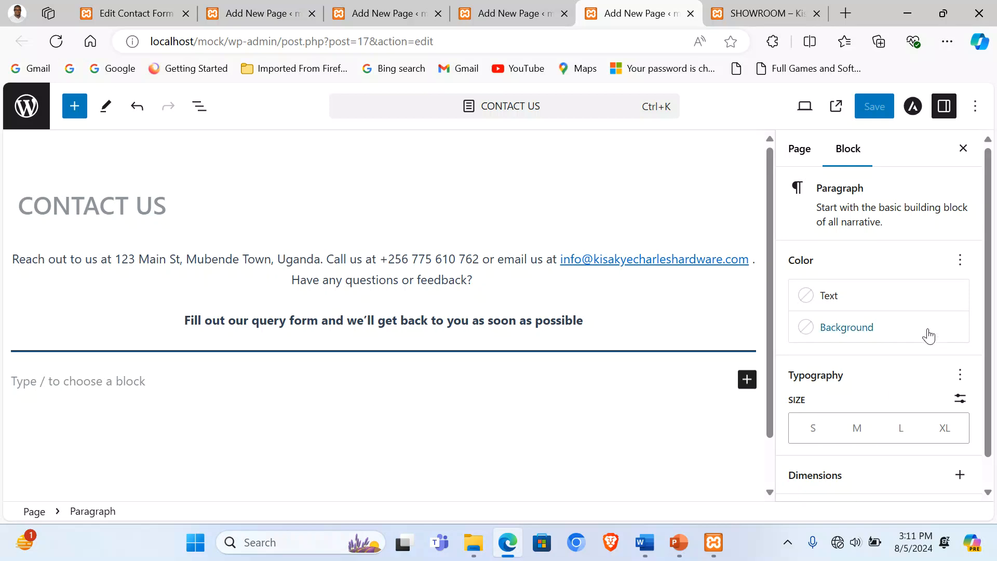
pyautogui.click(875, 334)
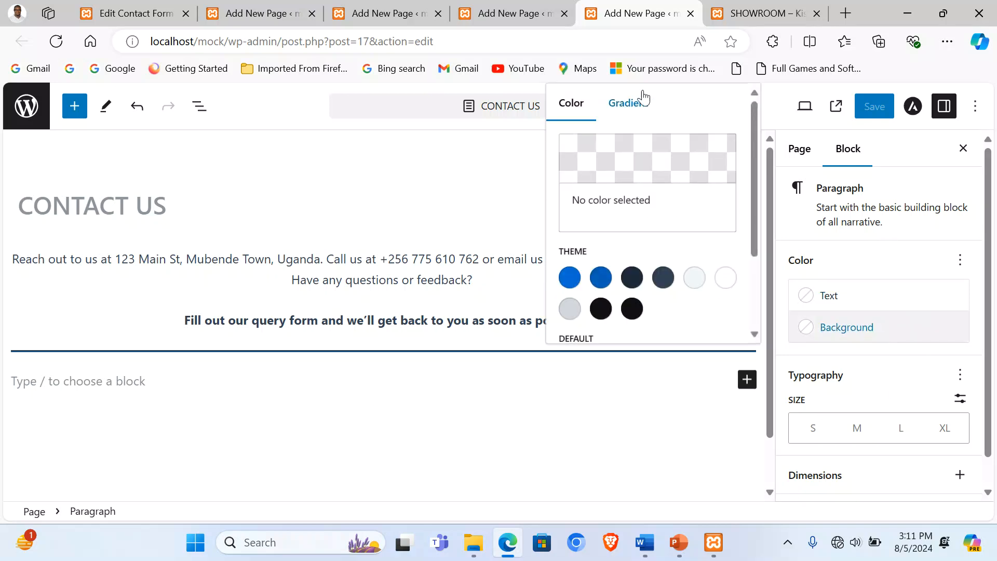
pyautogui.click(629, 110)
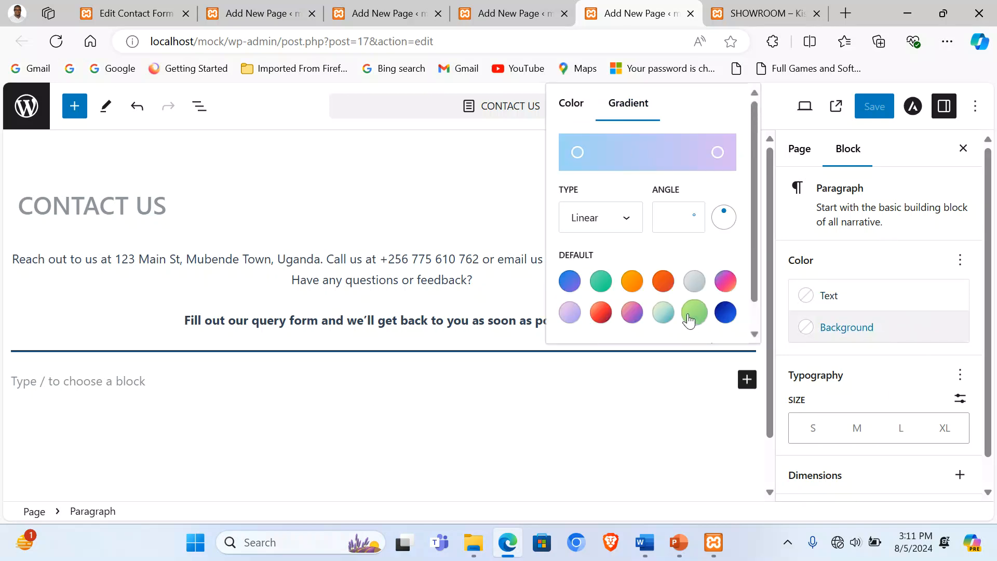
pyautogui.click(663, 312)
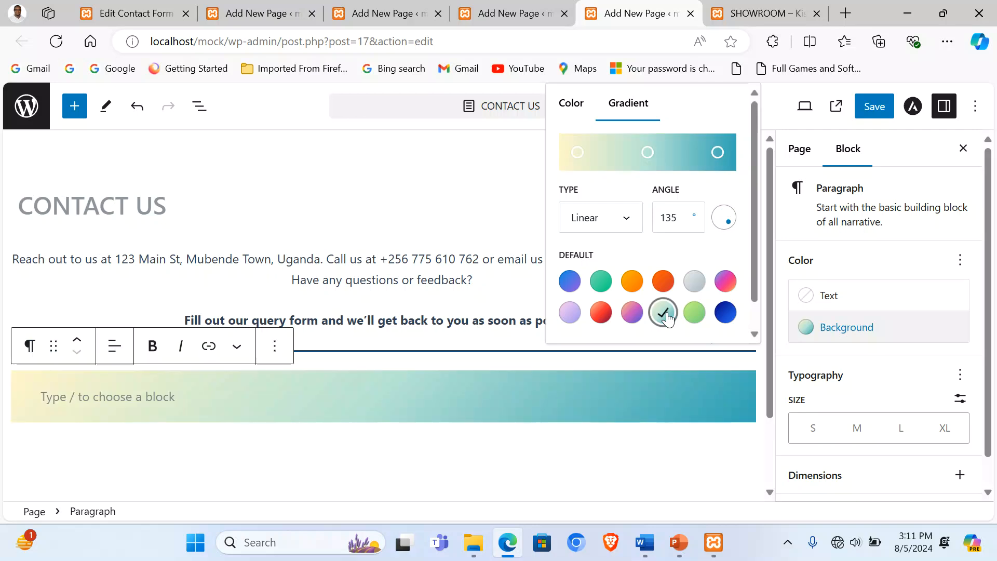
pyautogui.click(147, 398)
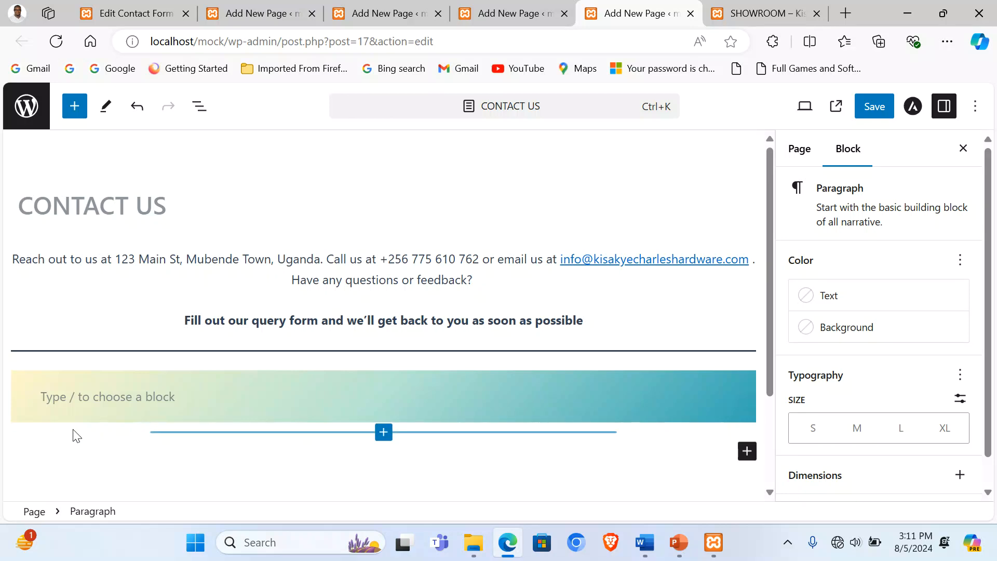
# Step: Undo the extra paragraph and the gradient, leaving the empty block below the separator plain
pyautogui.press('Up')
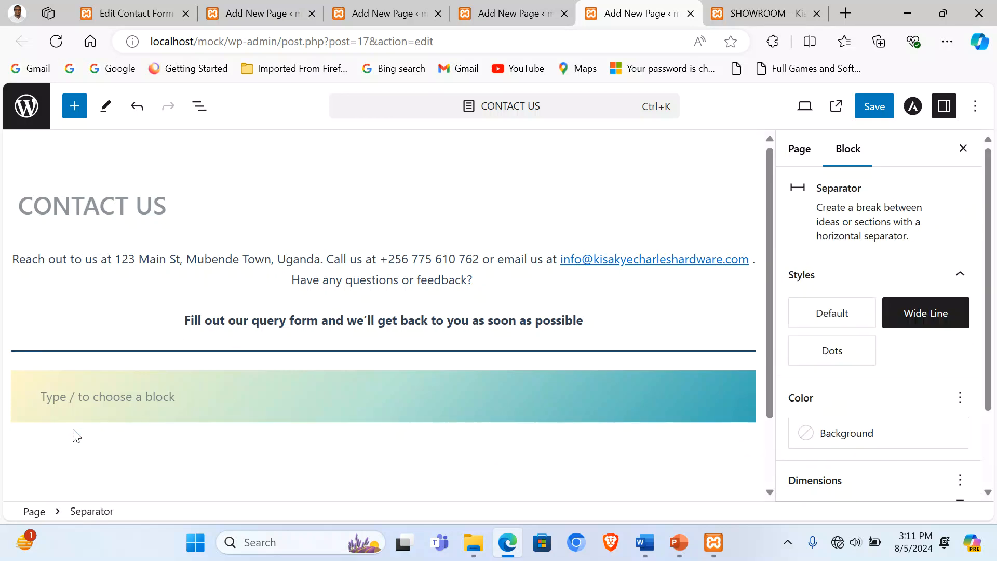
pyautogui.click(74, 397)
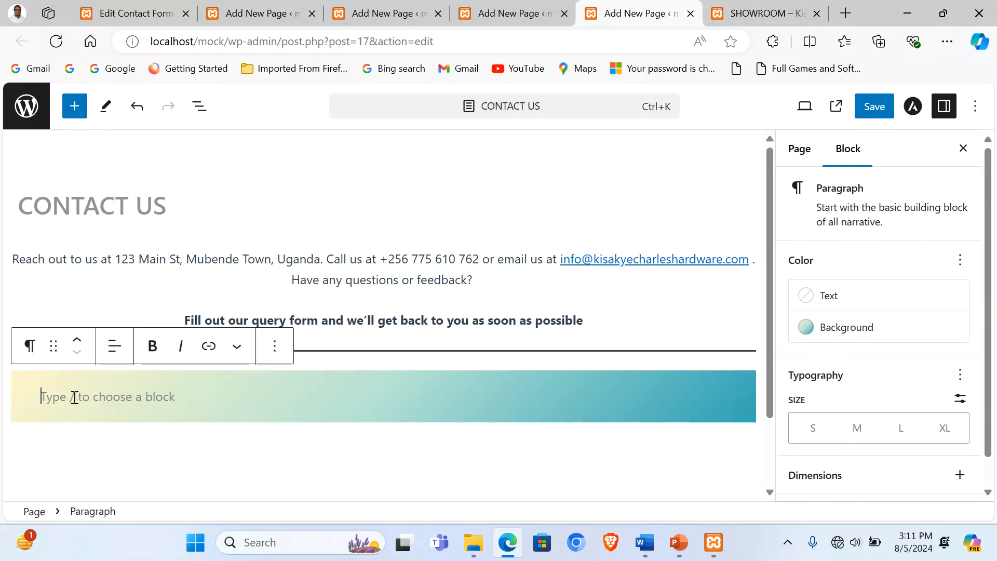
pyautogui.click(281, 429)
pyautogui.click(289, 420)
pyautogui.press('Return')
pyautogui.hotkey('ctrl', 'z')
pyautogui.hotkey('ctrl', 'z')
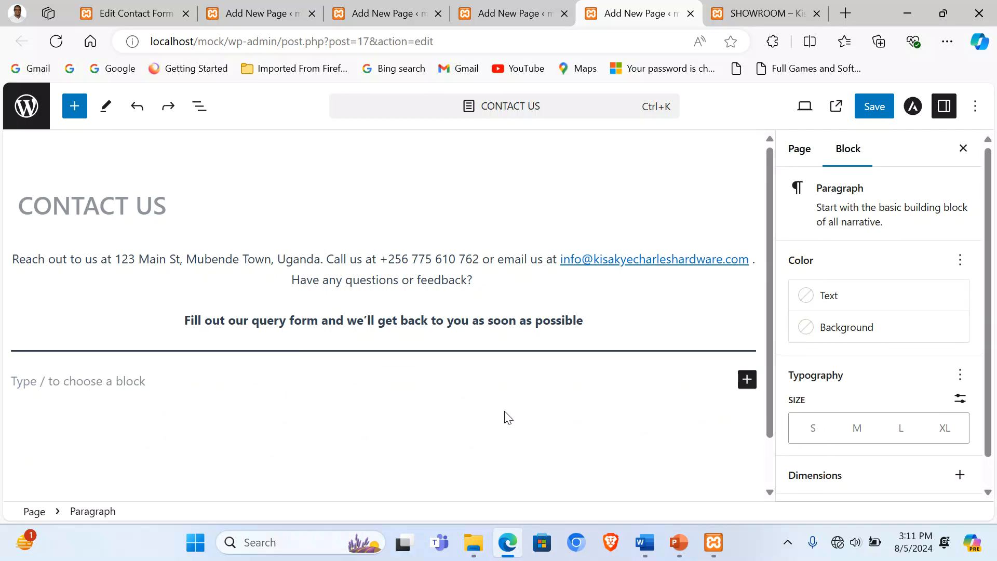
pyautogui.click(747, 379)
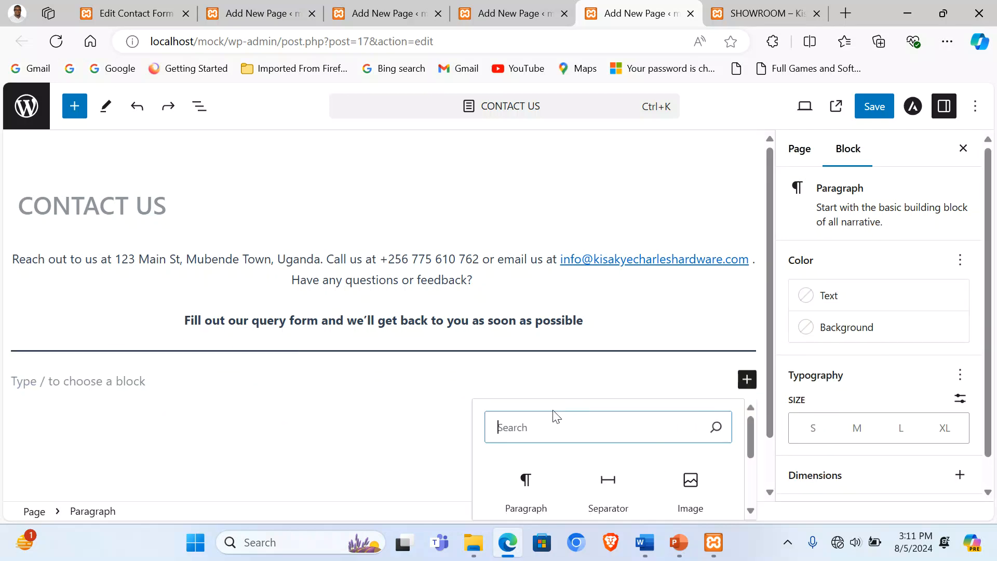
# Step: Insert a Columns block with the 25 / 50 / 25 layout below the separator
pyautogui.write('col')
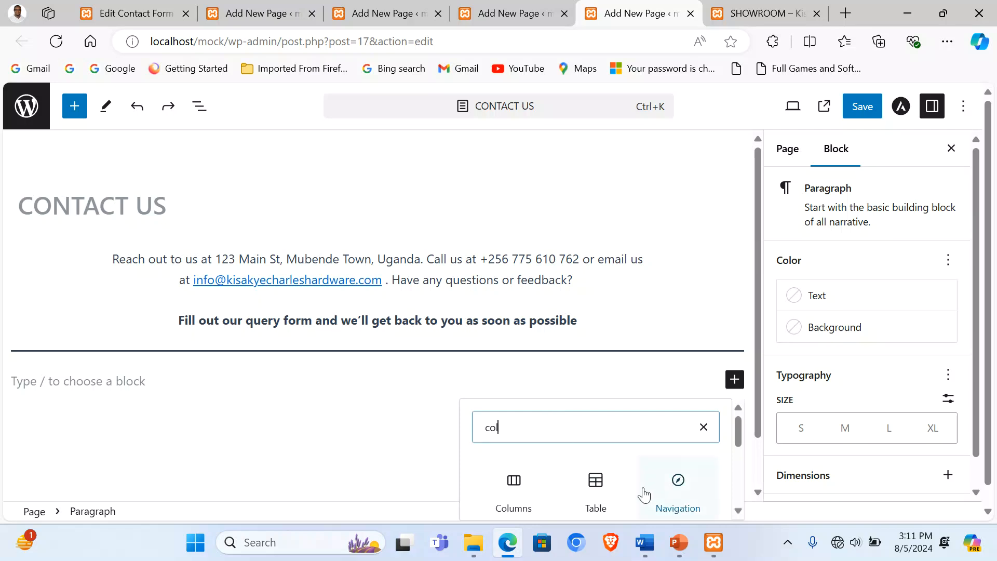
pyautogui.click(514, 488)
pyautogui.scroll(-1, 392, 452)
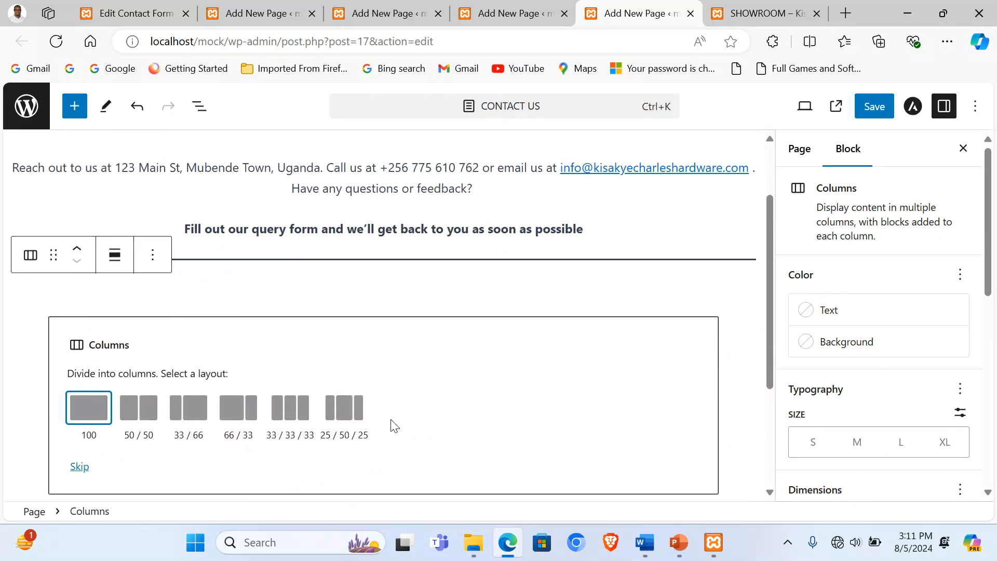
pyautogui.click(345, 418)
pyautogui.click(346, 346)
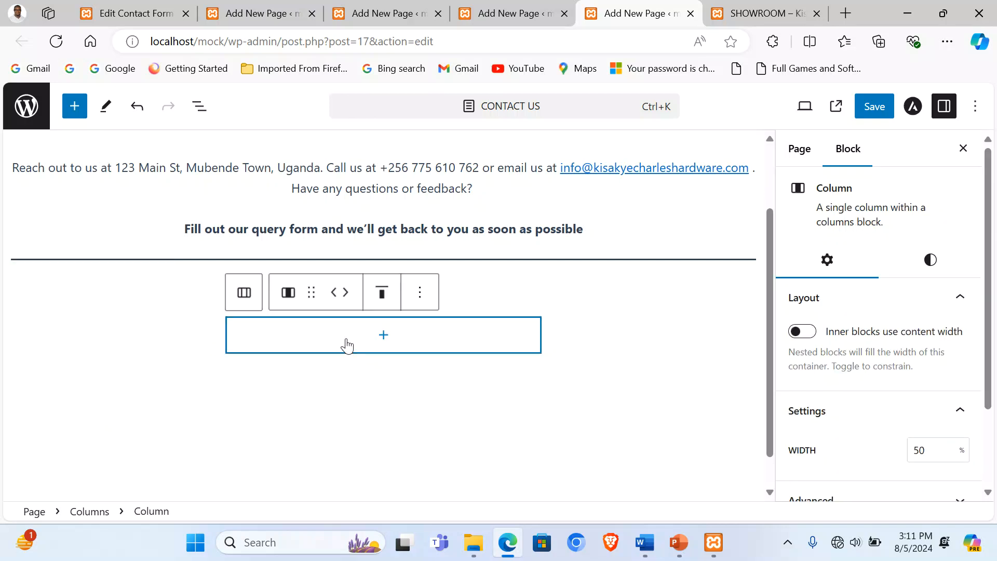
# Step: Give the Columns block the yellow-to-teal gradient background and select its middle column
pyautogui.click(62, 301)
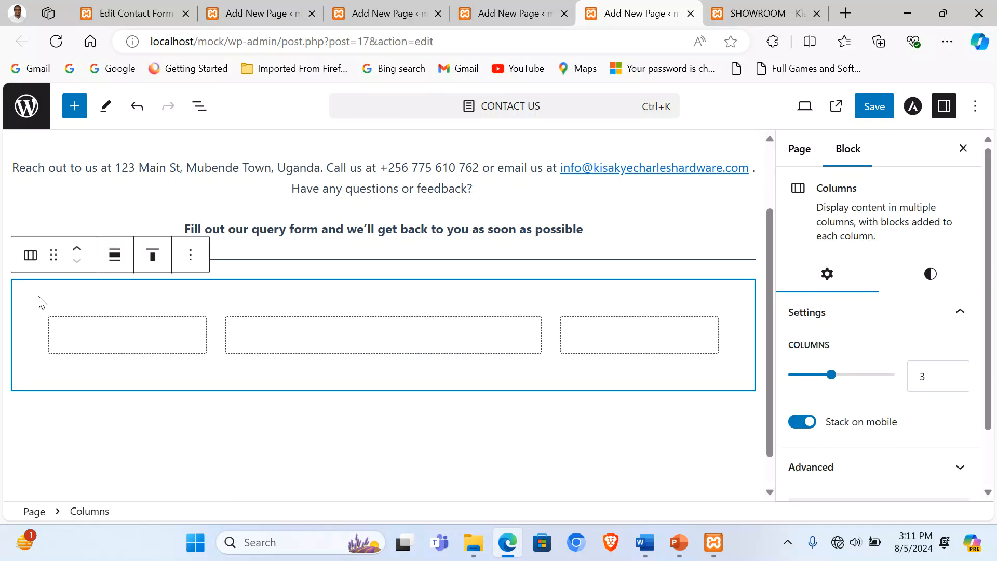
pyautogui.click(927, 275)
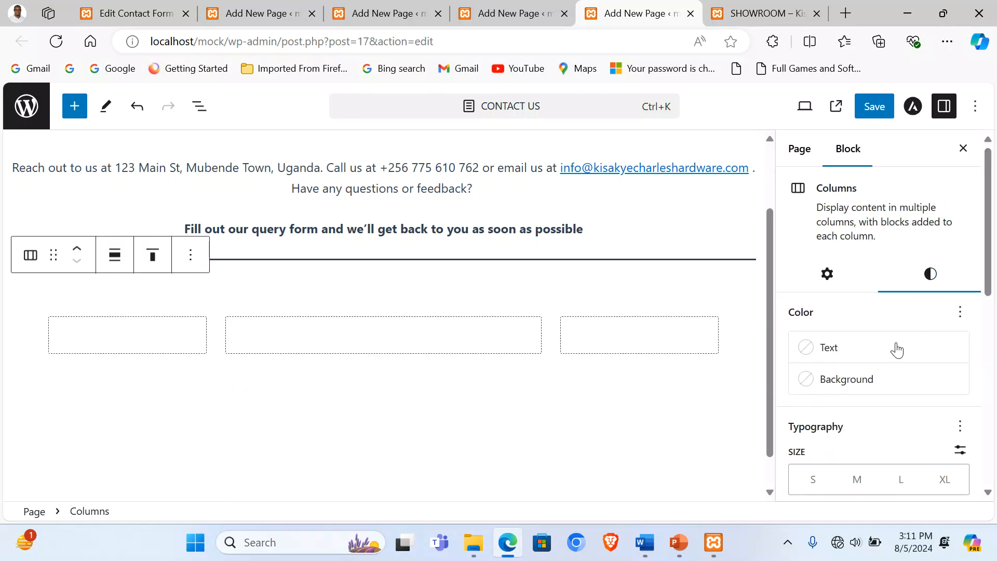
pyautogui.click(870, 380)
pyautogui.click(634, 105)
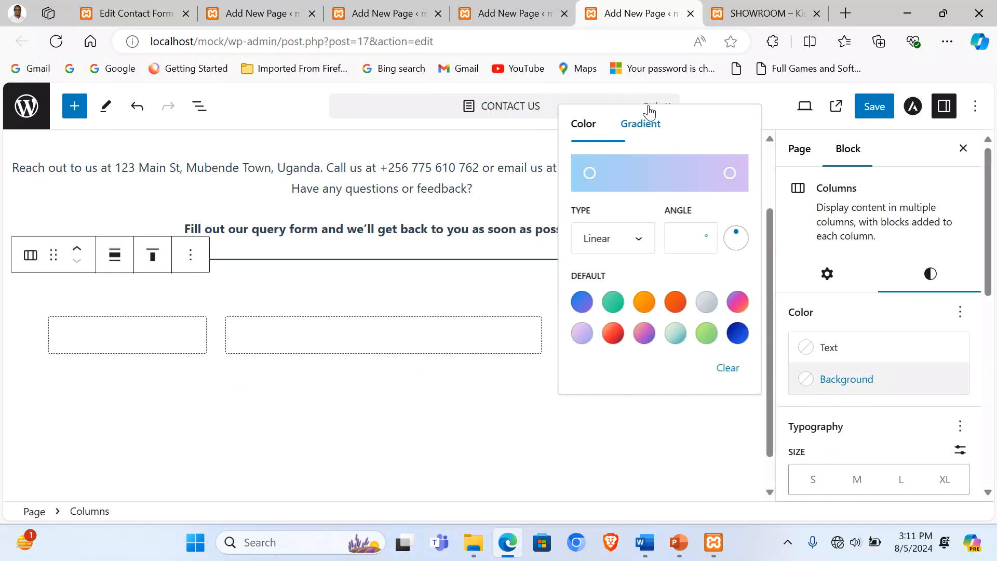
pyautogui.click(675, 333)
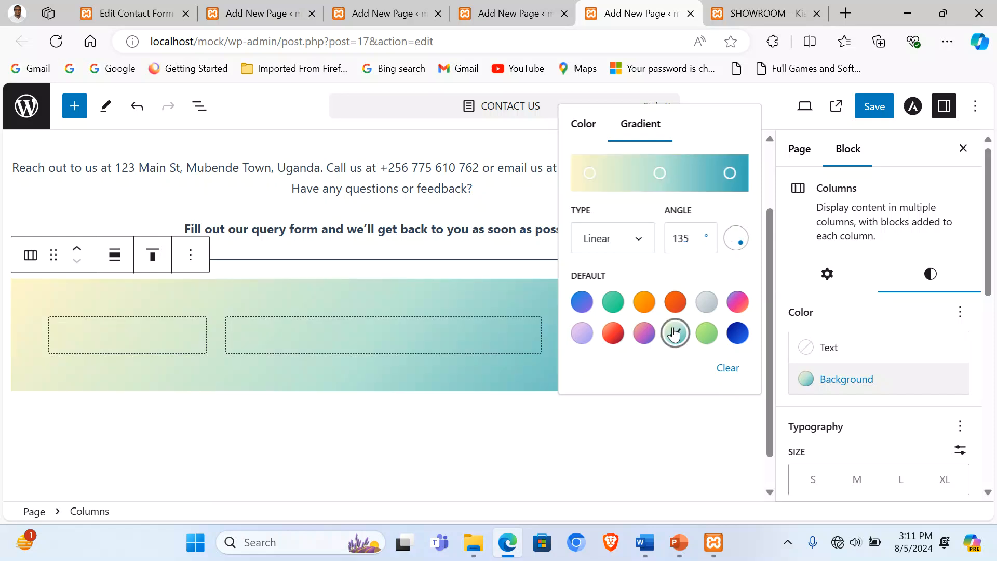
pyautogui.click(545, 430)
pyautogui.click(446, 341)
# Step: Add a Shortcode block to the middle column with the contact-form-7 shortcode, then save the page
pyautogui.click(385, 335)
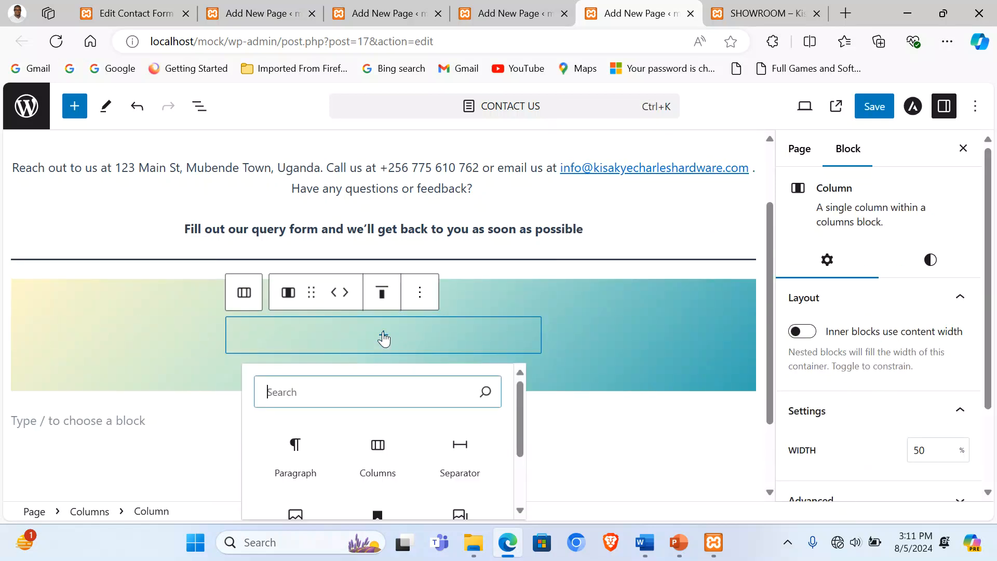
pyautogui.click(327, 393)
pyautogui.scroll(-3, 327, 393)
pyautogui.scroll(3, 321, 387)
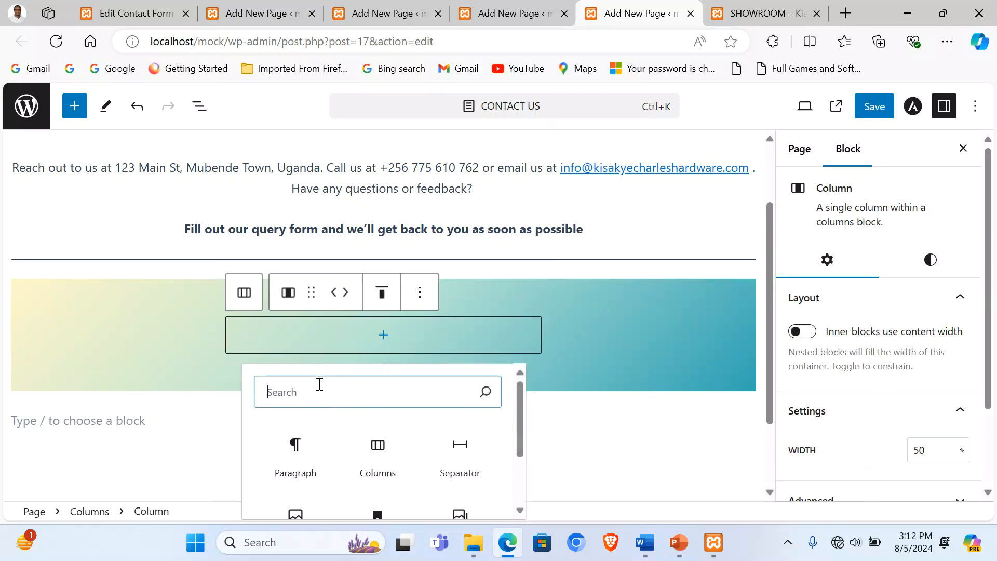
pyautogui.write('sh')
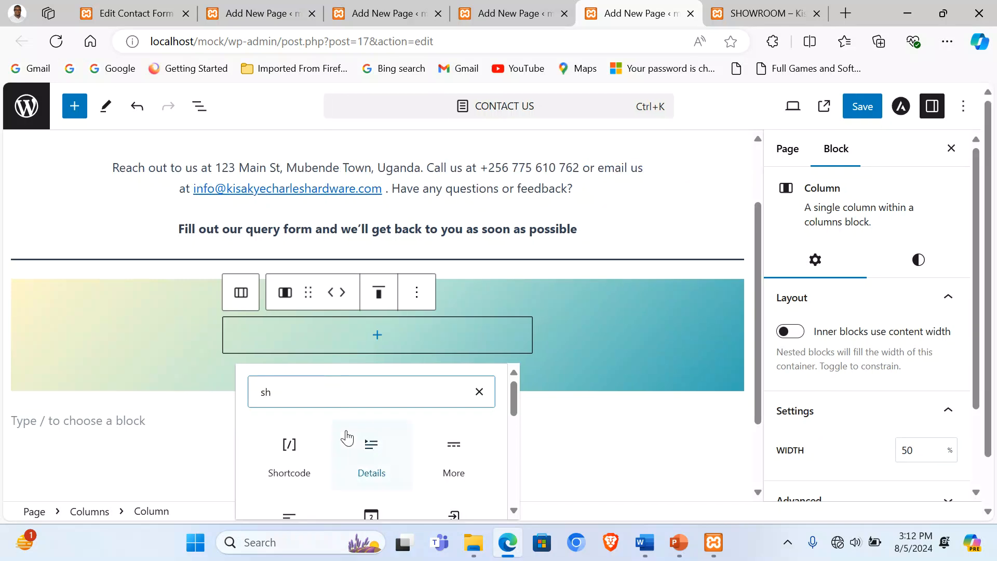
pyautogui.click(289, 449)
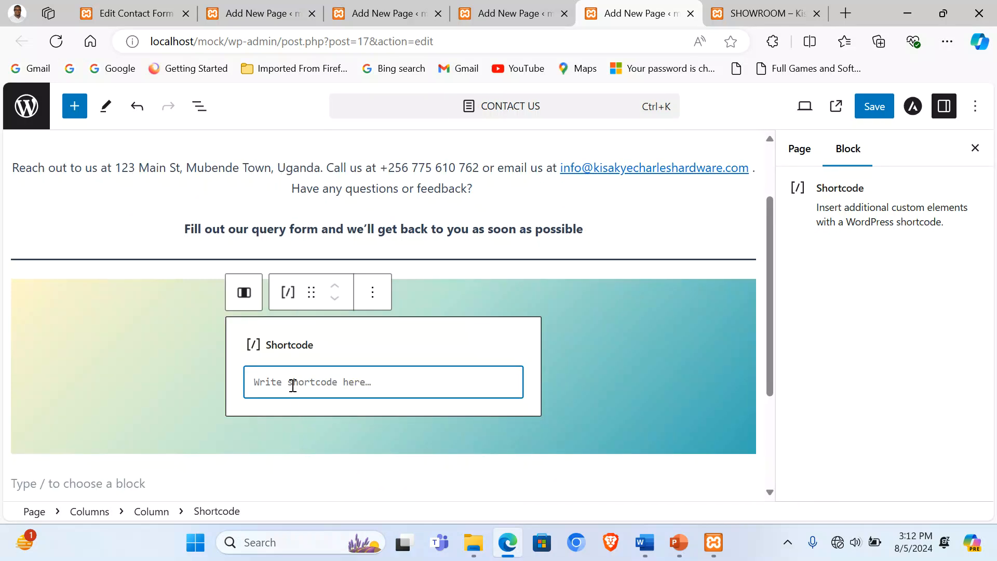
pyautogui.hotkey('ctrl', 'v')
pyautogui.click(870, 110)
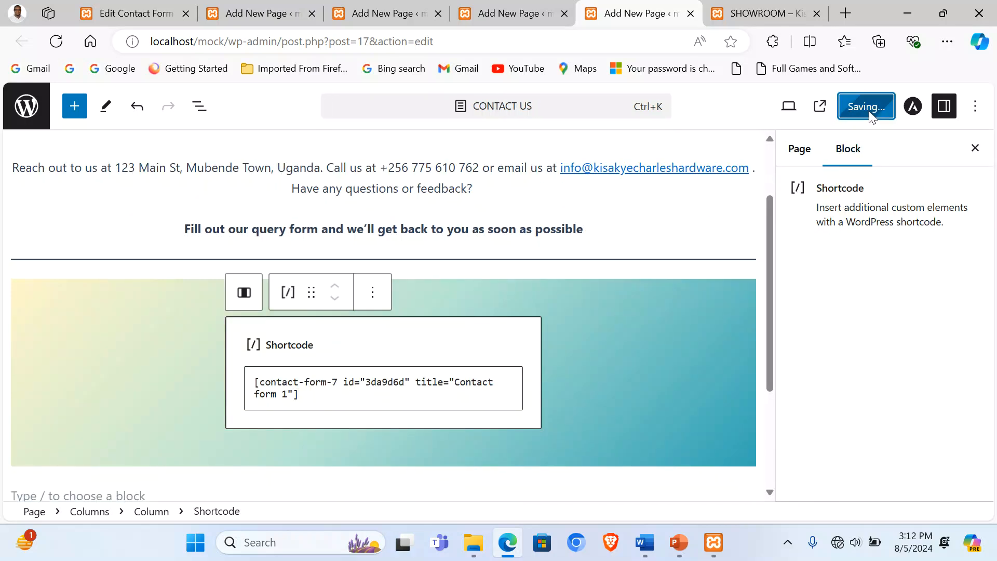
# Step: Open the live Contact Us page and scroll through the form on its gradient
pyautogui.click(763, 13)
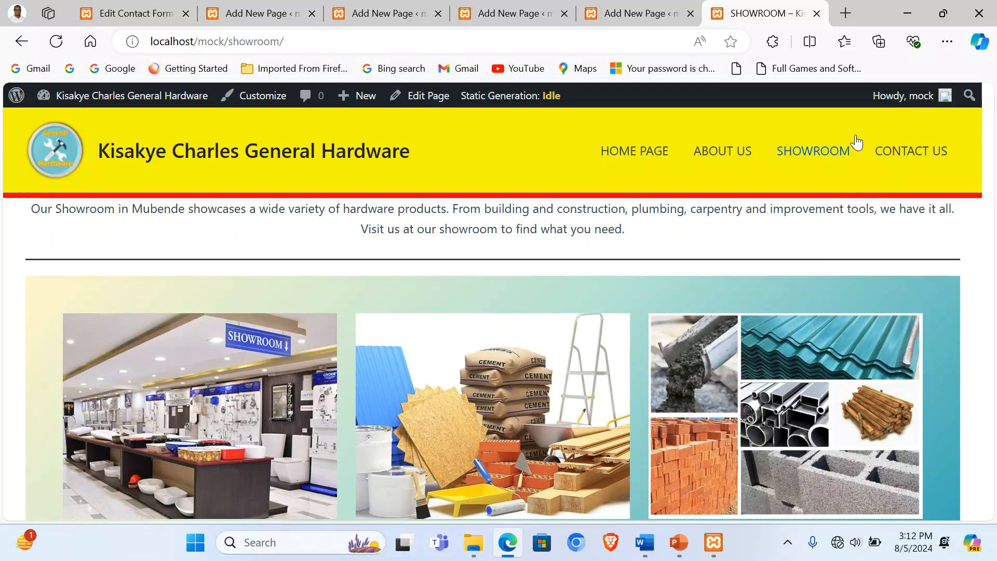
pyautogui.click(910, 154)
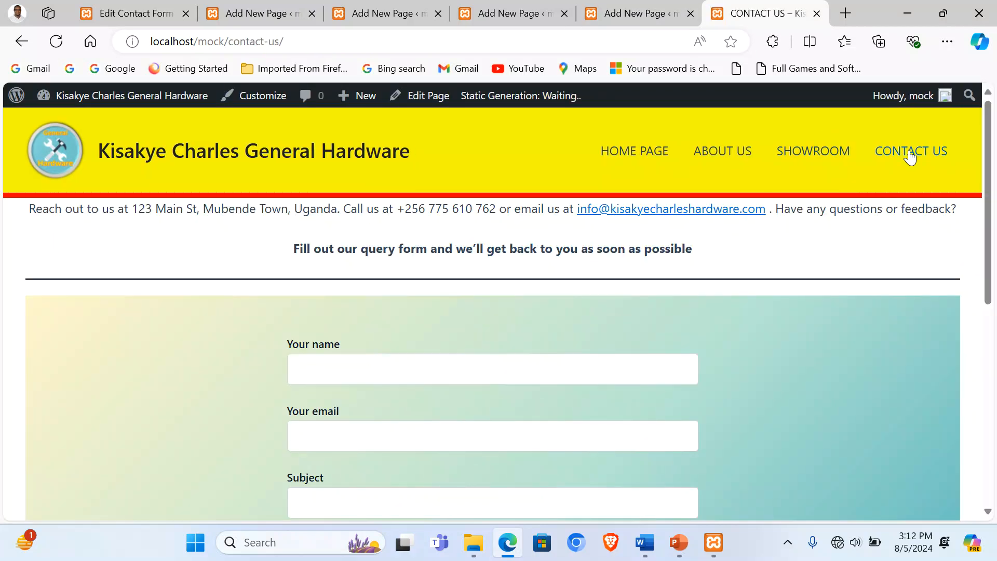
pyautogui.scroll(-2, 606, 351)
pyautogui.scroll(-6, 401, 309)
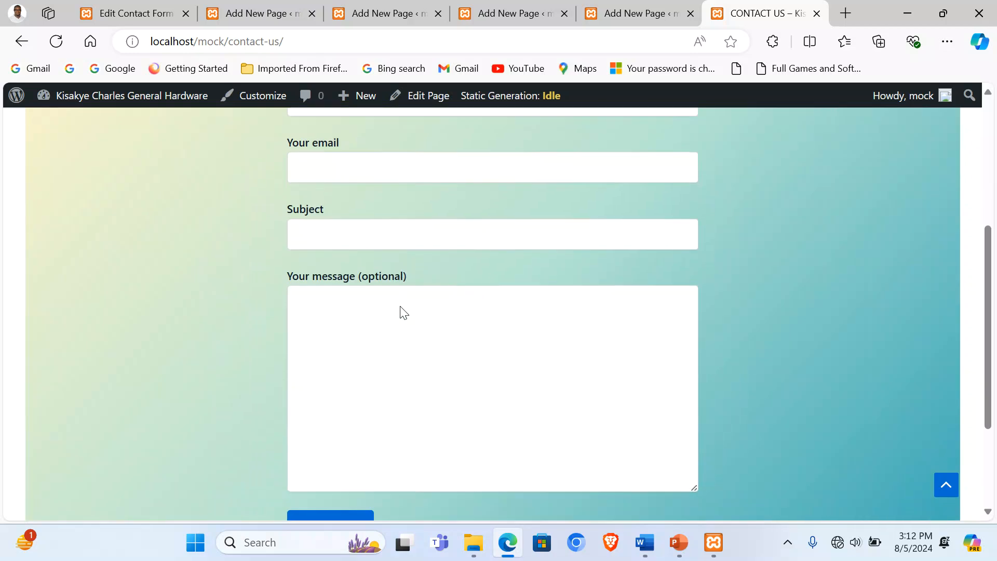
pyautogui.scroll(6, 399, 327)
pyautogui.scroll(2, 401, 340)
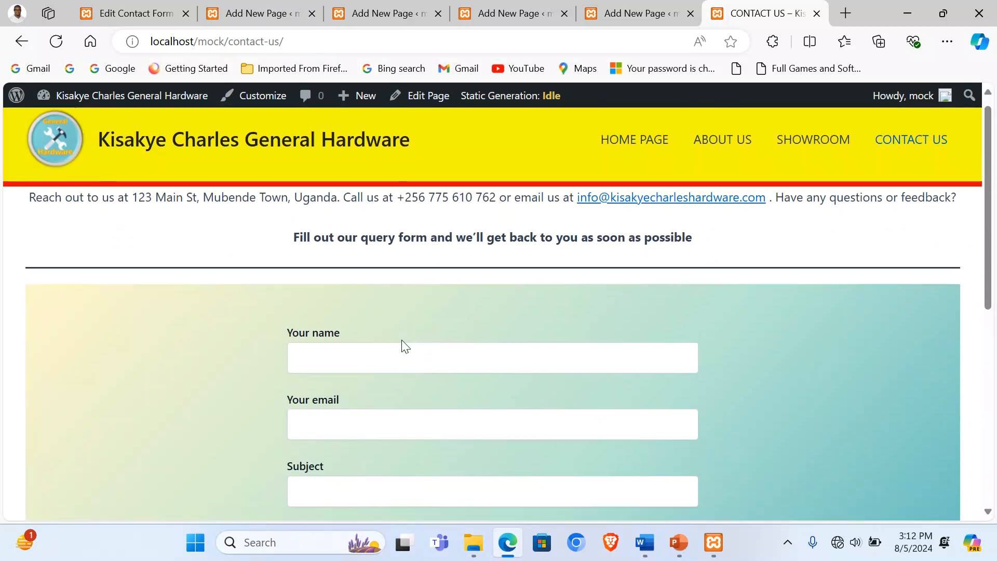
pyautogui.scroll(-4, 402, 341)
pyautogui.scroll(3, 402, 341)
pyautogui.scroll(-5, 402, 341)
pyautogui.scroll(6, 403, 341)
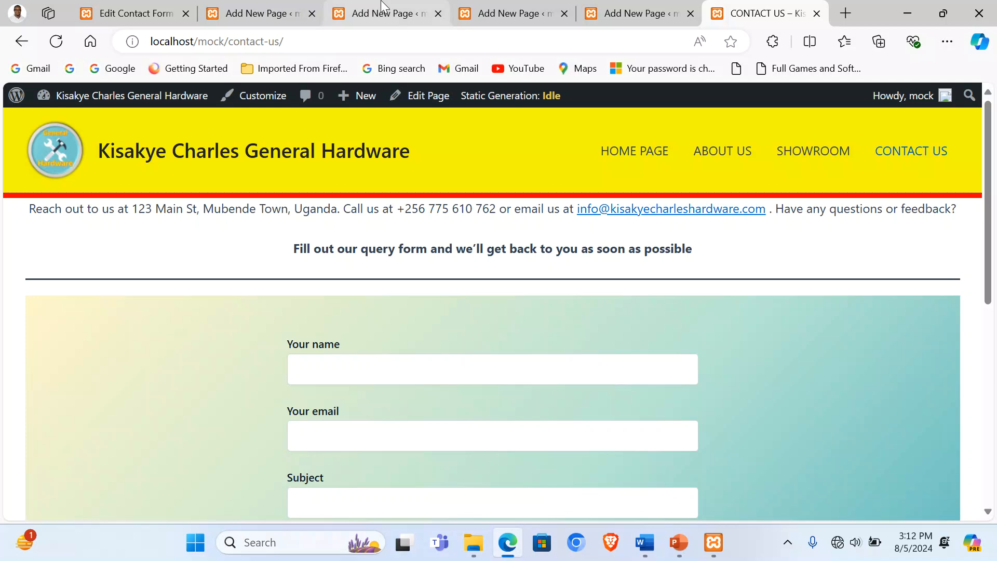
# Step: Go to the site's home page, then return to the Contact Forms list
pyautogui.click(653, 151)
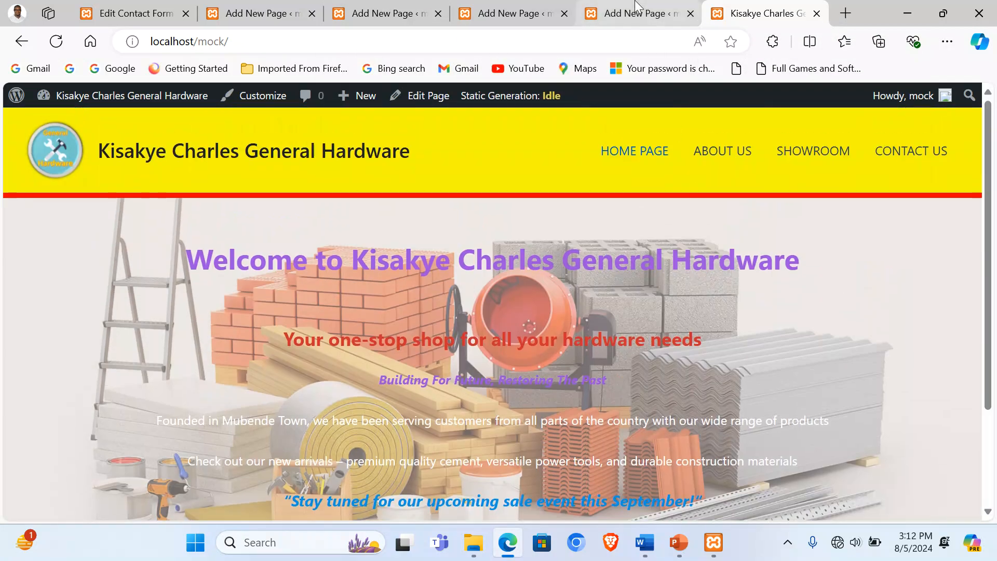
pyautogui.click(638, 15)
pyautogui.click(127, 14)
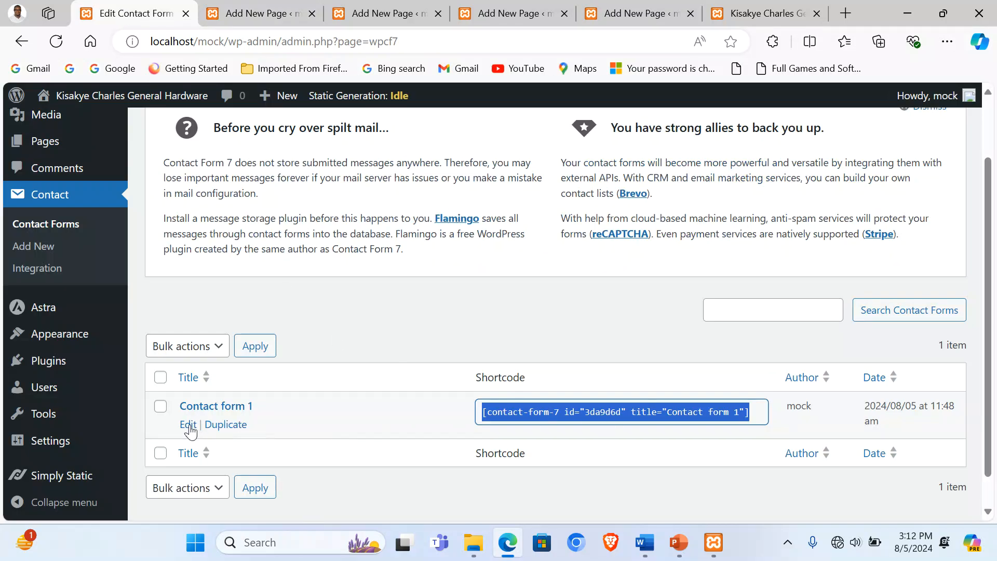
# Step: Open Contact form 1 for editing and scroll through its field template
pyautogui.click(189, 426)
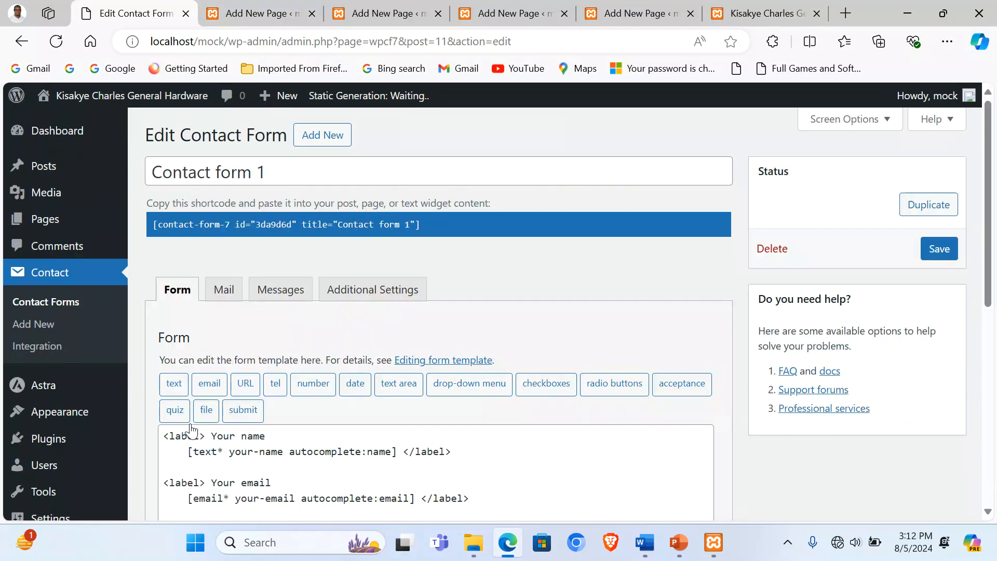
pyautogui.scroll(-2, 385, 430)
pyautogui.scroll(-2, 385, 430)
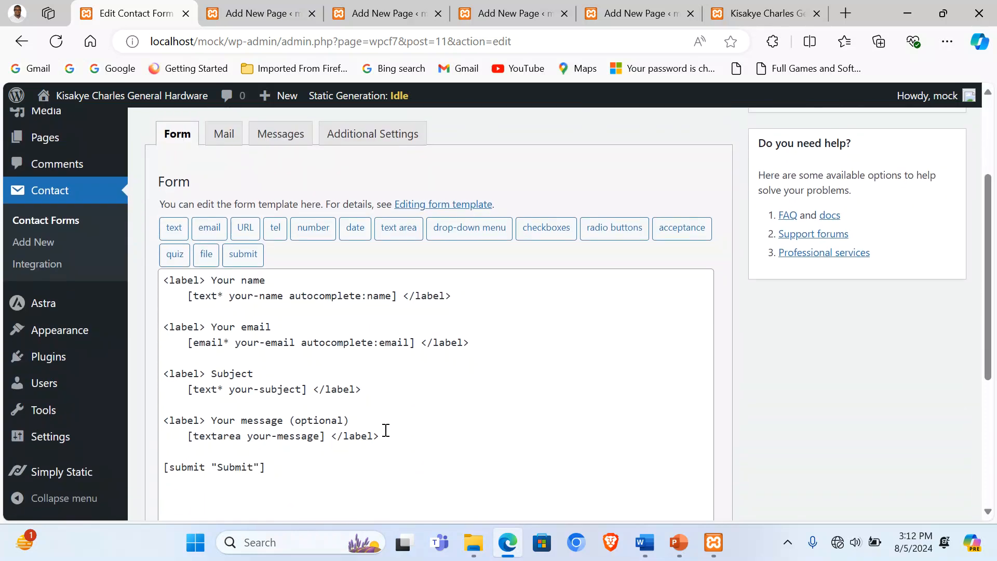
# Step: Open the live Contact Us page and scroll to its name, email, subject and message fields
pyautogui.click(763, 13)
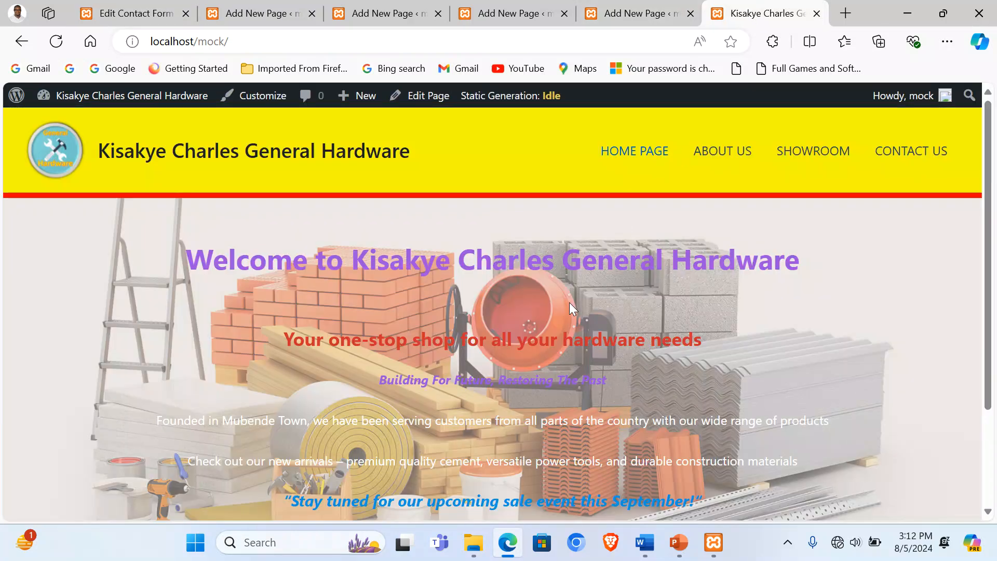
pyautogui.click(912, 151)
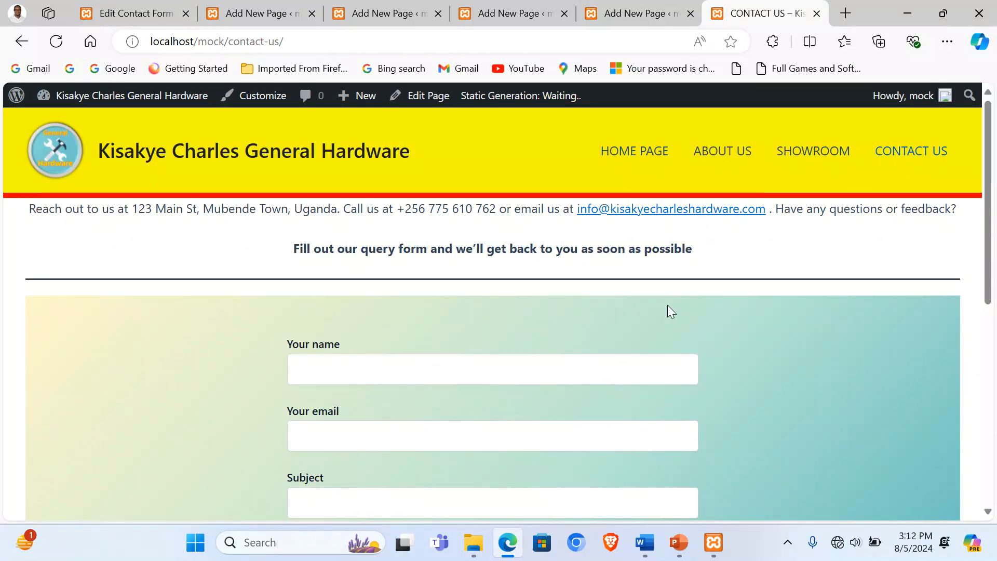
pyautogui.scroll(-3, 382, 362)
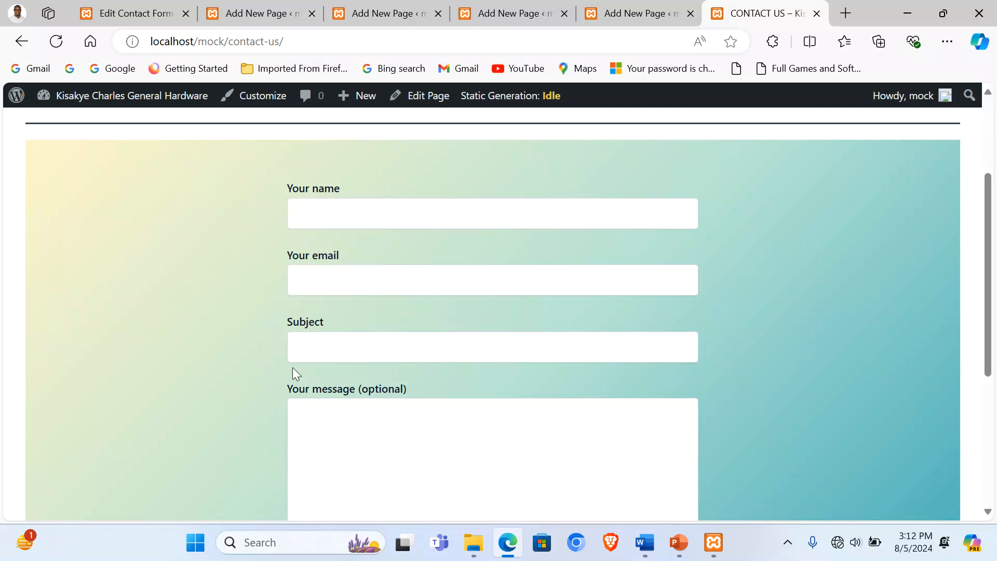
# Step: Add a '<label> Gender' line below the Subject field in the form template
pyautogui.click(138, 18)
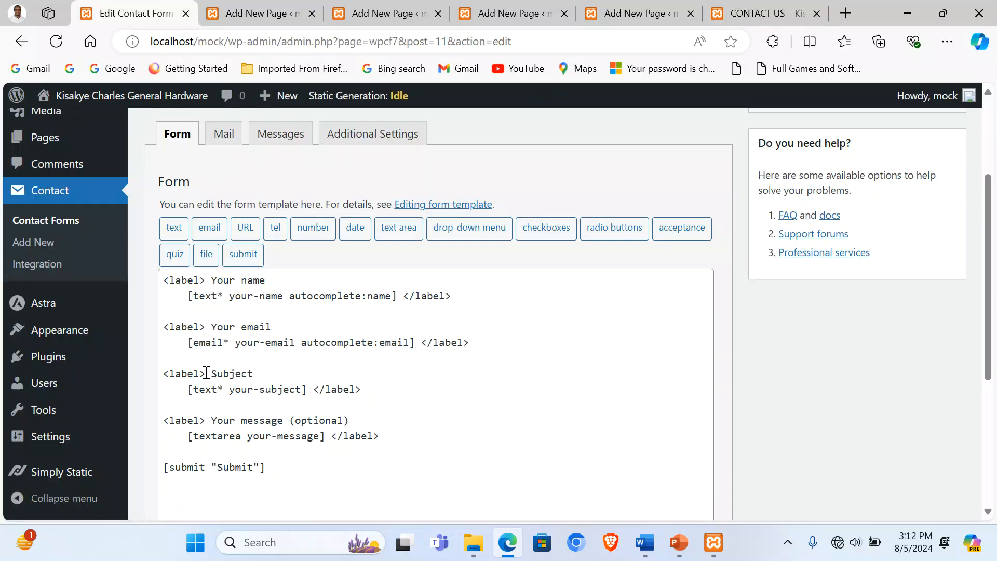
pyautogui.moveTo(206, 374); pyautogui.dragTo(161, 372)
pyautogui.hotkey('ctrl', 'c')
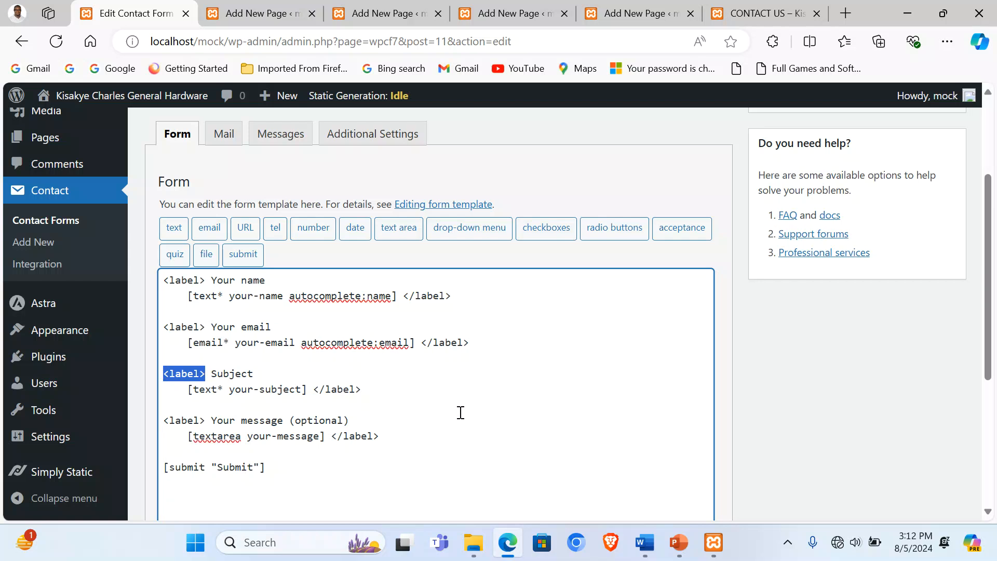
pyautogui.click(378, 389)
pyautogui.press('Return')
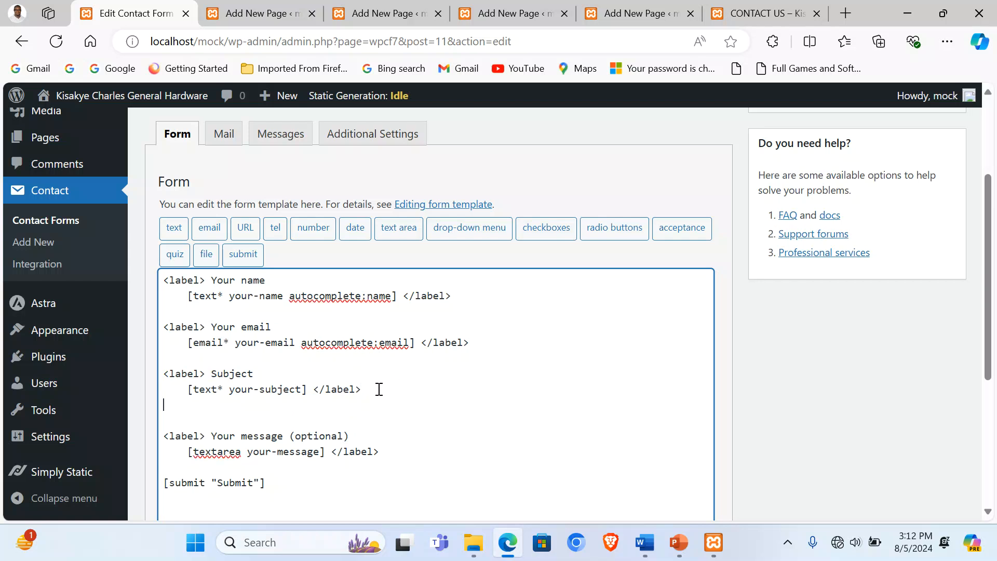
pyautogui.hotkey('ctrl', 'v')
pyautogui.write('Gender')
pyautogui.press('Return')
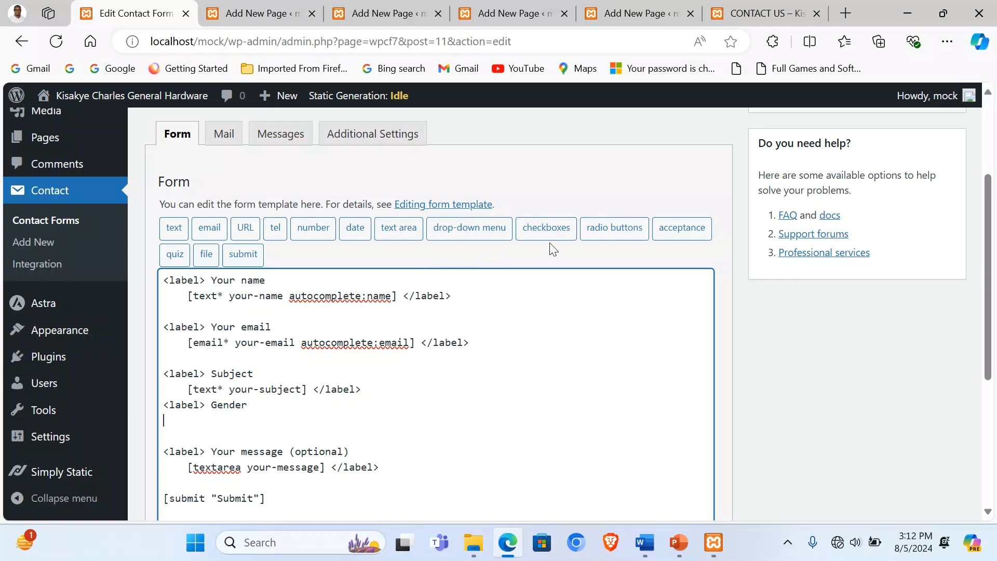
# Step: Insert a radio button group with Male and Female options
pyautogui.click(592, 235)
pyautogui.click(428, 219)
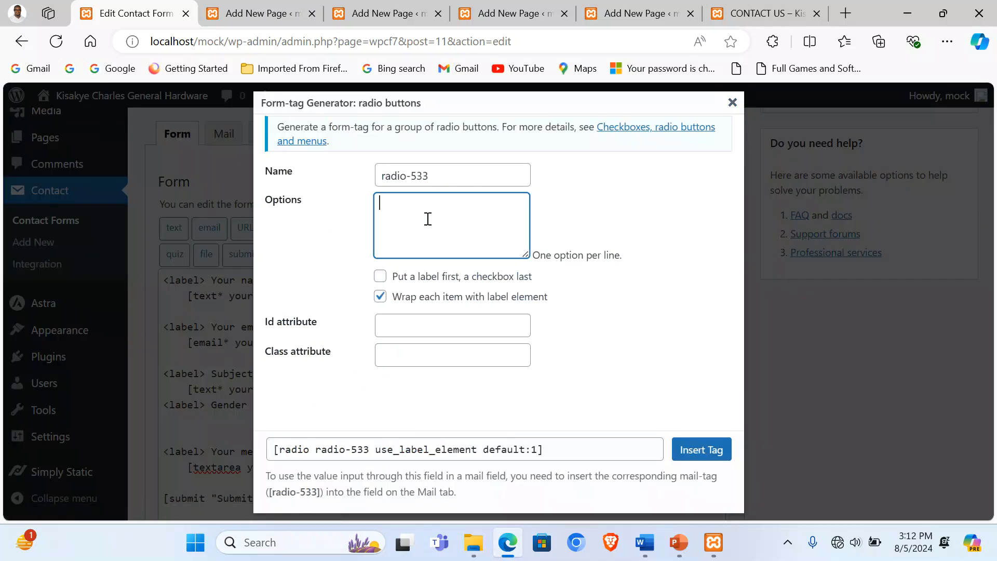
pyautogui.write('Male')
pyautogui.press('Return')
pyautogui.write('Female')
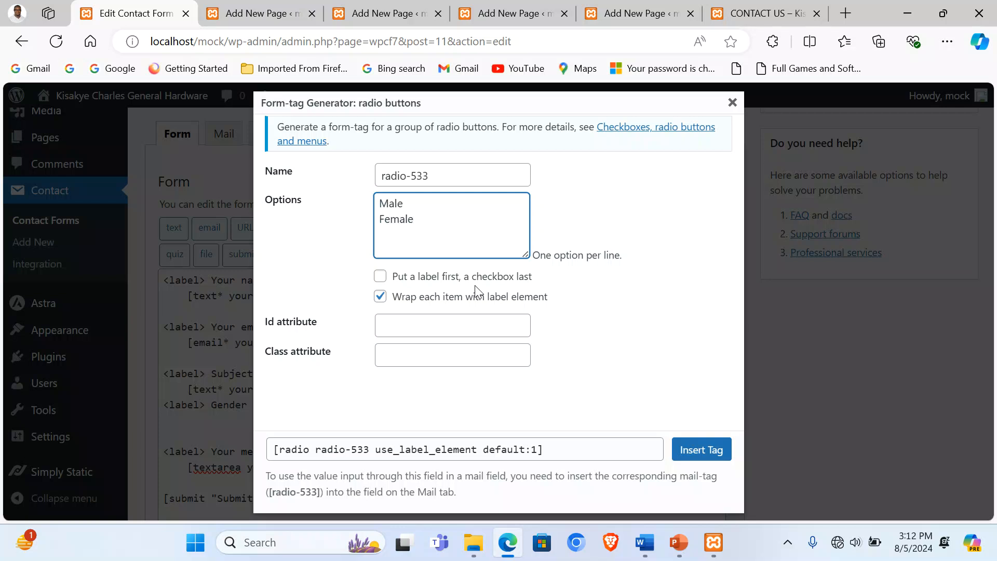
pyautogui.click(701, 449)
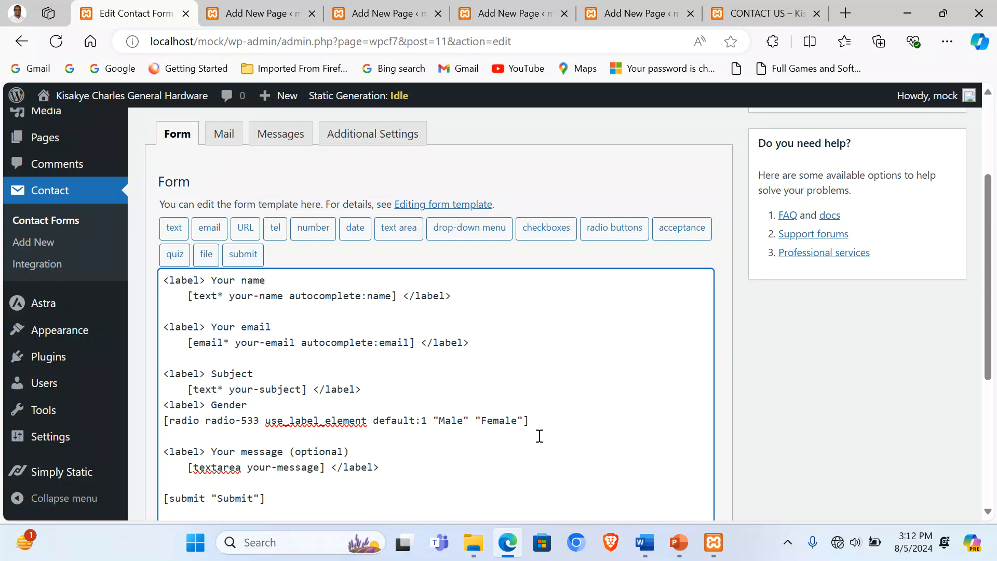
# Step: Close the Gender field with </label> and start a new labelled line for the next field
pyautogui.hotkey('ctrl', 'v')
pyautogui.click(541, 419)
pyautogui.write('/')
pyautogui.click(590, 420)
pyautogui.press('Return')
pyautogui.press('Return')
pyautogui.hotkey('ctrl', 'v')
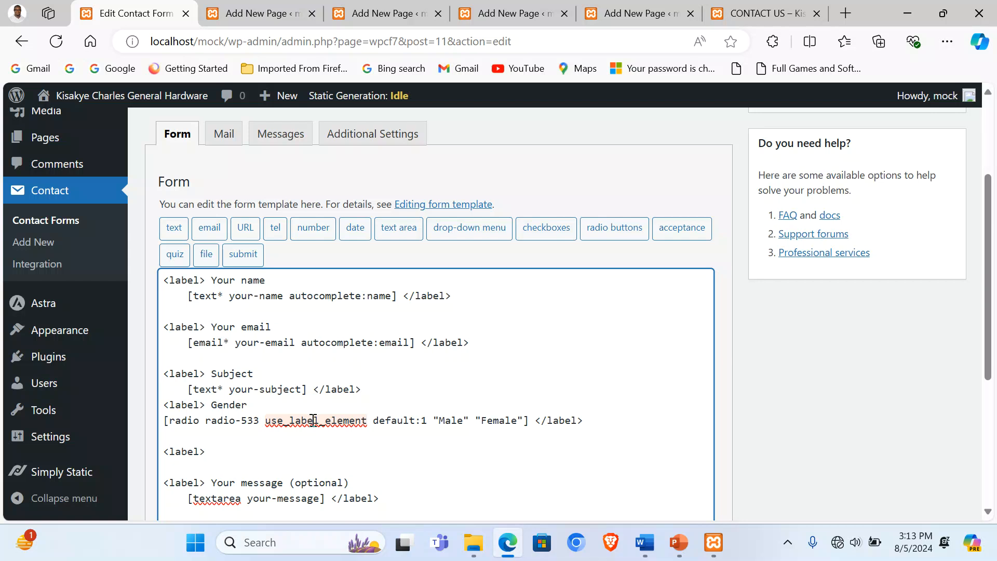
# Step: Type the label 'Which hardware Category Do you need?' on the new line
pyautogui.click(292, 453)
pyautogui.write('Wh')
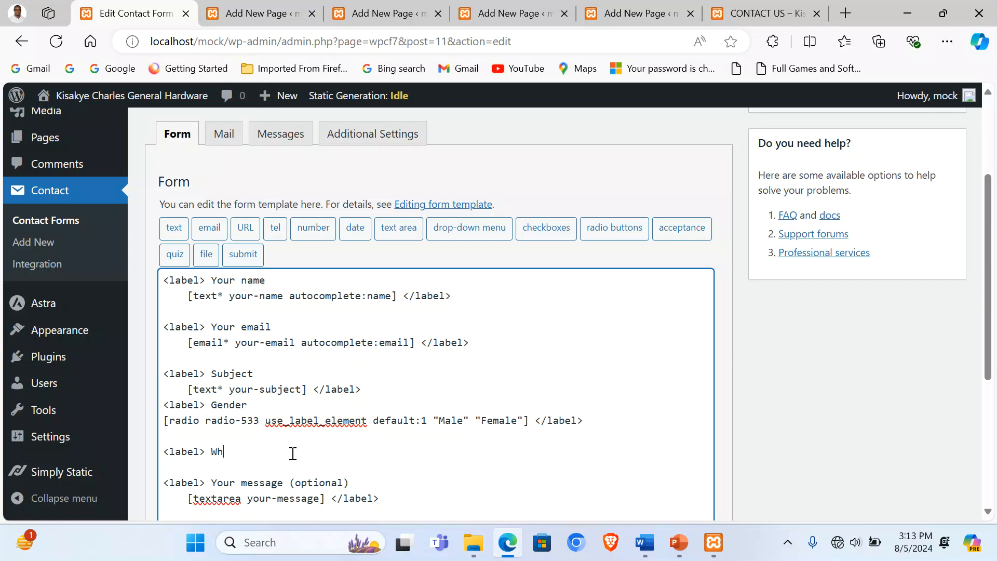
pyautogui.write('ich hardware Categor')
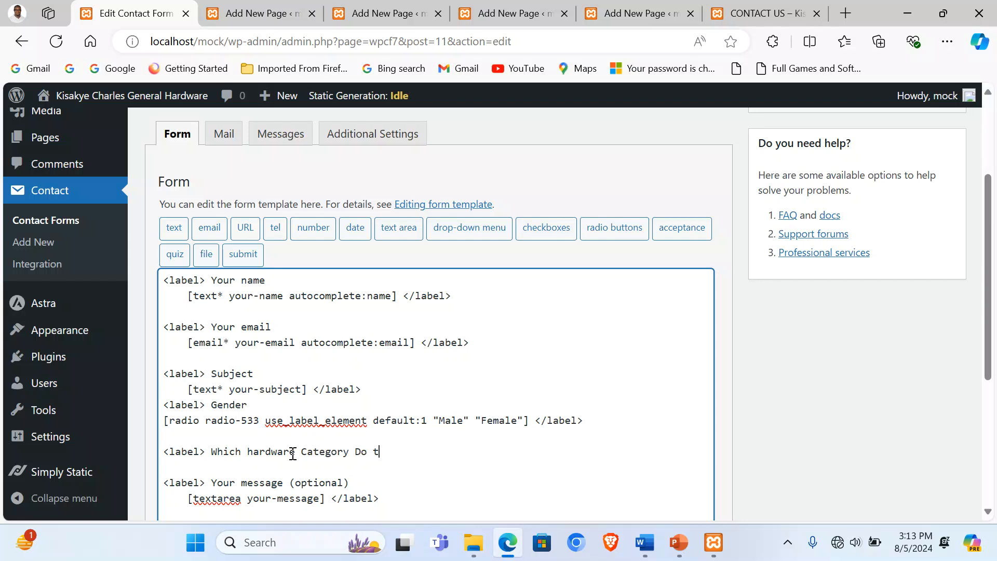
pyautogui.write('y Do you need?')
pyautogui.press('Return')
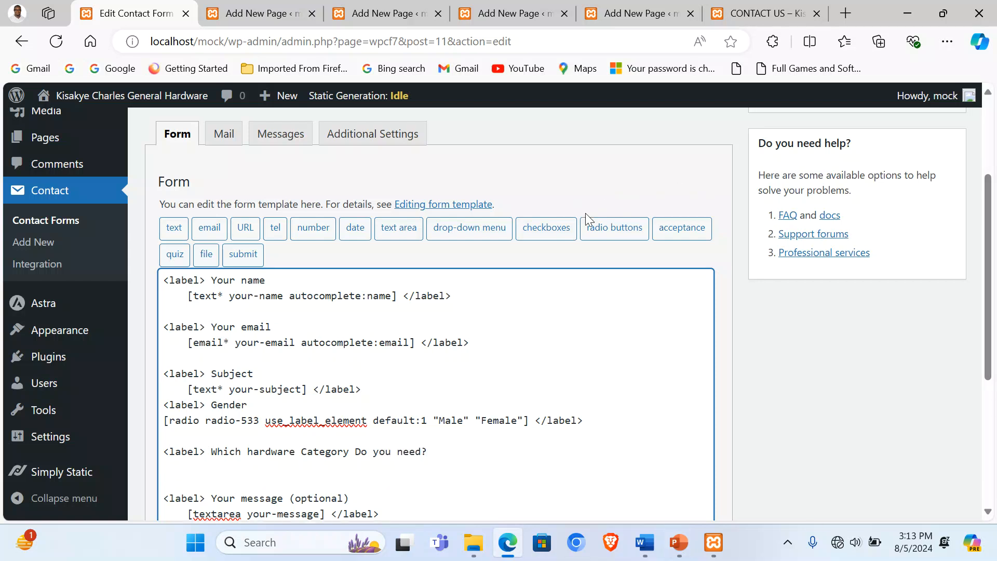
# Step: Insert a drop-down with Paints and Finishes, Building Materials, Plumping Equipment and Power Tools
pyautogui.click(469, 228)
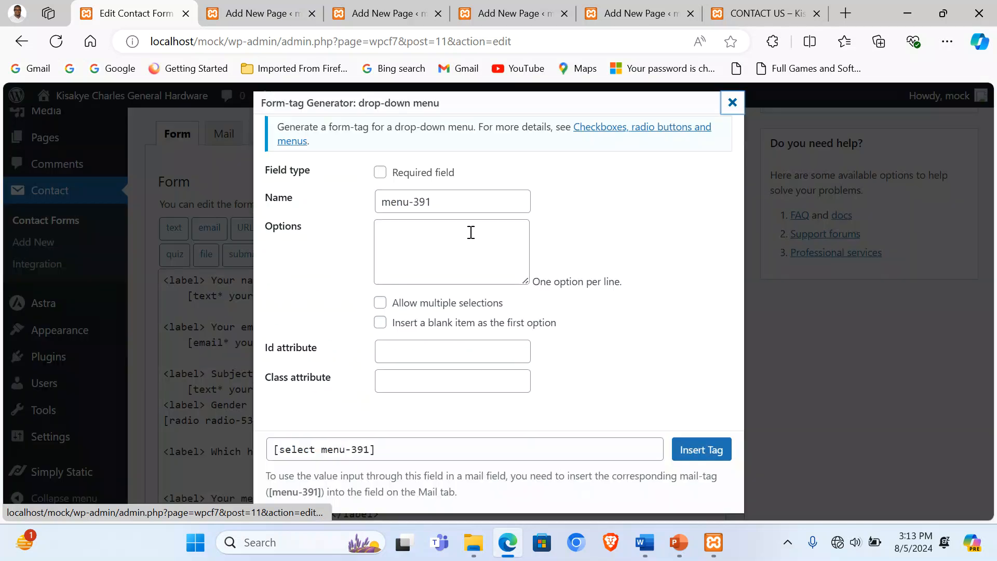
pyautogui.click(410, 235)
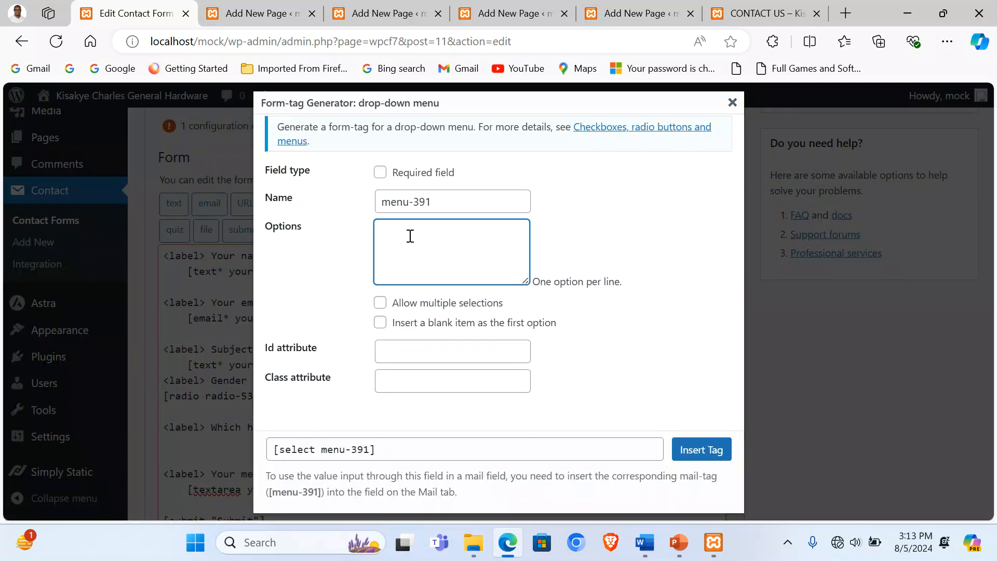
pyautogui.write('Pai')
pyautogui.write('nts and')
pyautogui.write(' Finishes ')
pyautogui.write('Buildin')
pyautogui.write('g Materia')
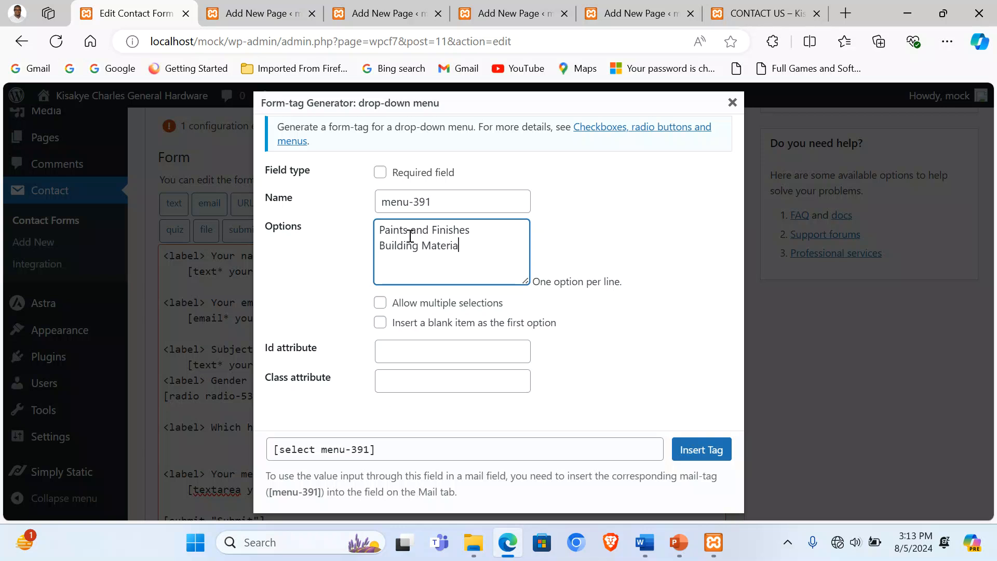
pyautogui.write('ls ')
pyautogui.write('Plum')
pyautogui.write('ping Equ')
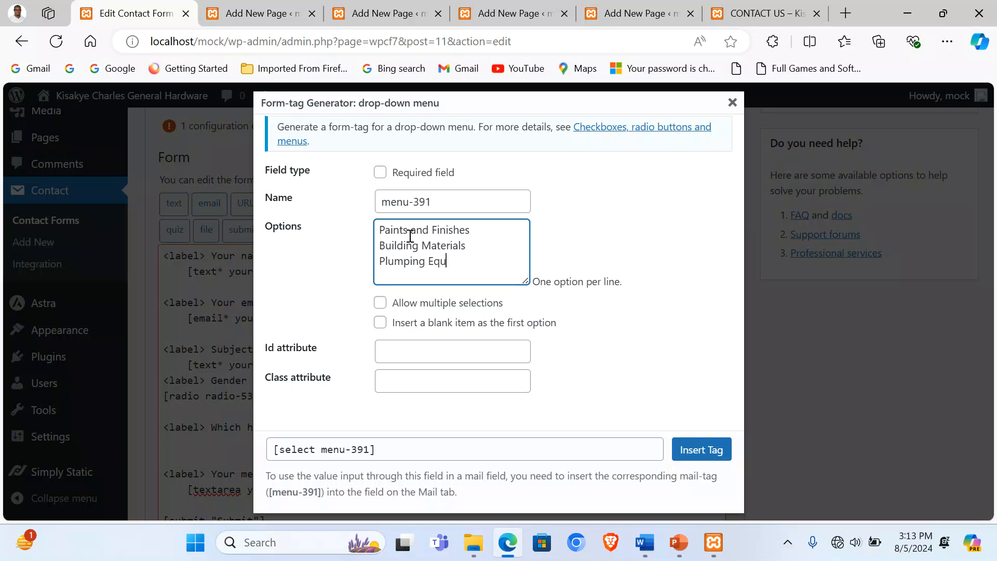
pyautogui.write('imnt')
pyautogui.press('BackSpace')
pyautogui.press('BackSpace')
pyautogui.press('BackSpace')
pyautogui.write('uipment')
pyautogui.press('Return')
pyautogui.write('Power Tools')
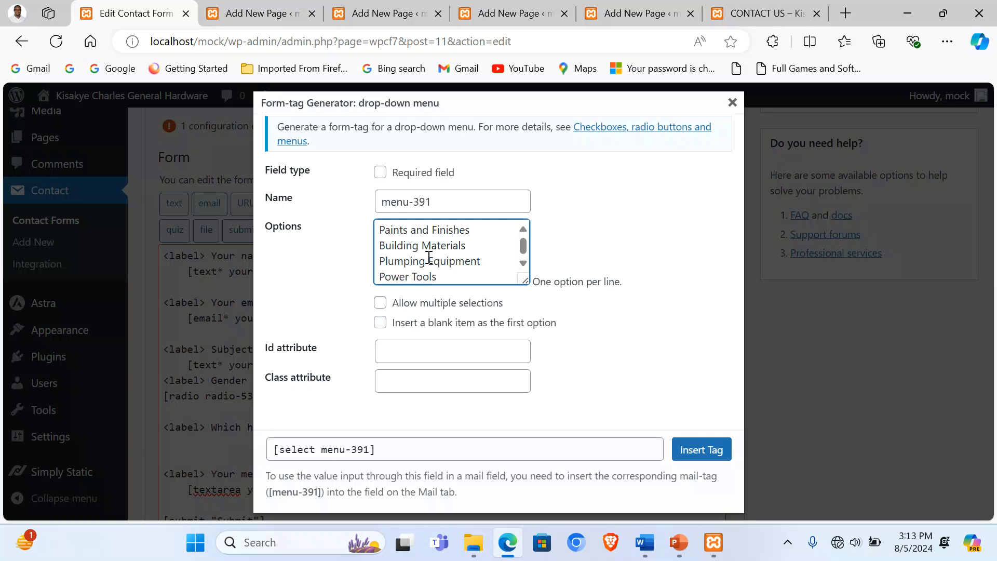
pyautogui.click(696, 449)
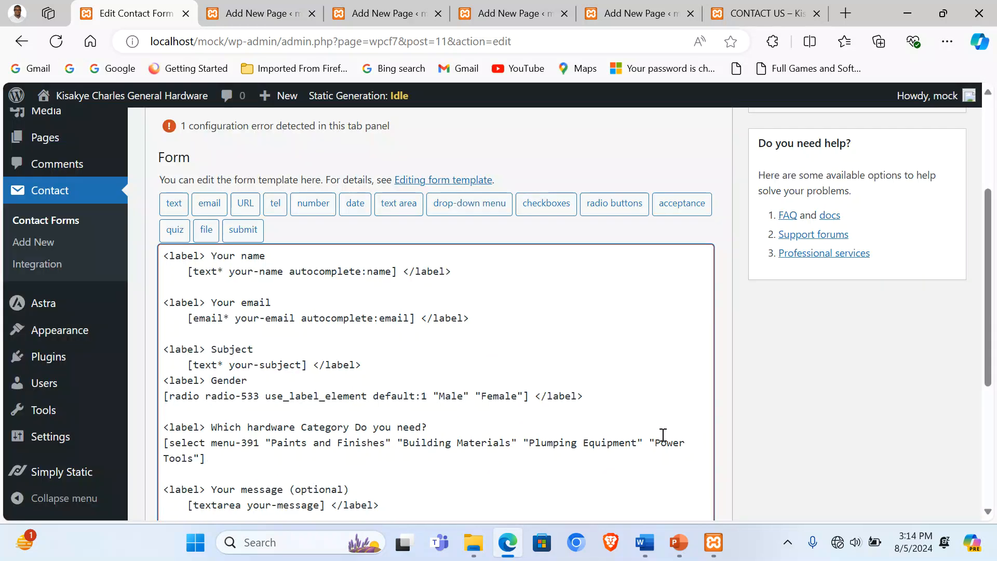
pyautogui.scroll(-2, 561, 435)
# Step: Close the category question with </label> and add a '<label> Most Needed Items!!' line
pyautogui.write('<label>')
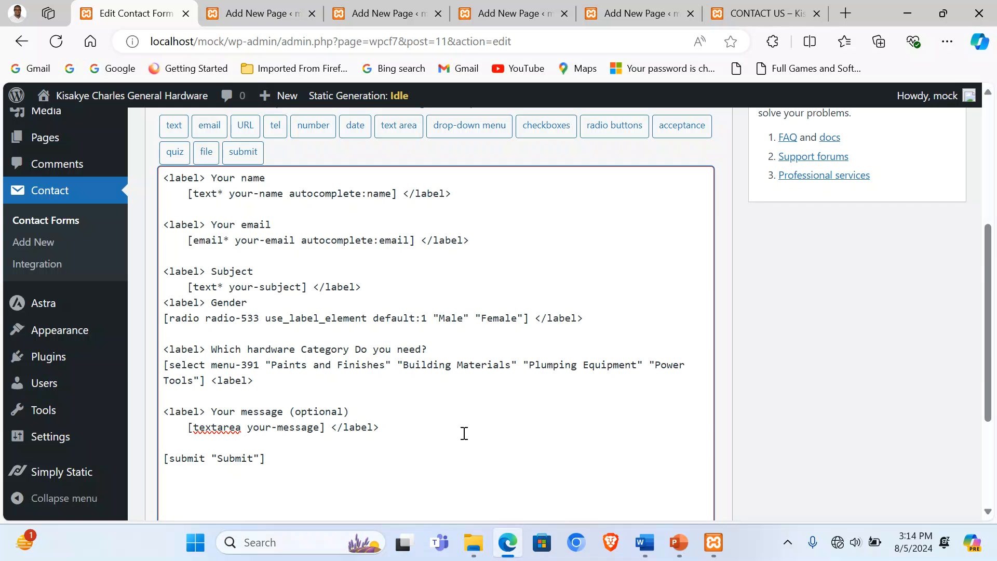
pyautogui.click(220, 381)
pyautogui.write('/')
pyautogui.click(284, 381)
pyautogui.press('Return')
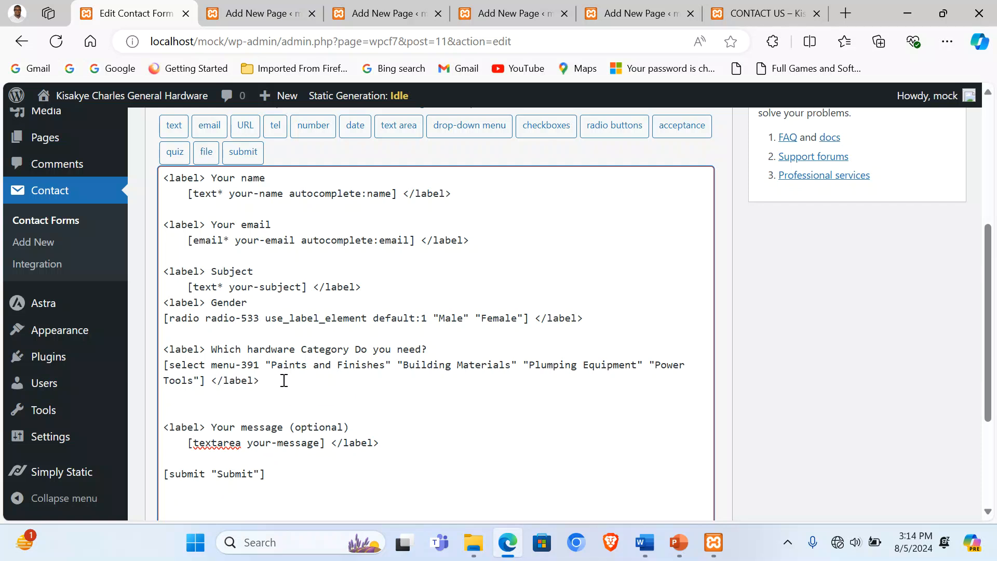
pyautogui.press('Return')
pyautogui.write('<label>')
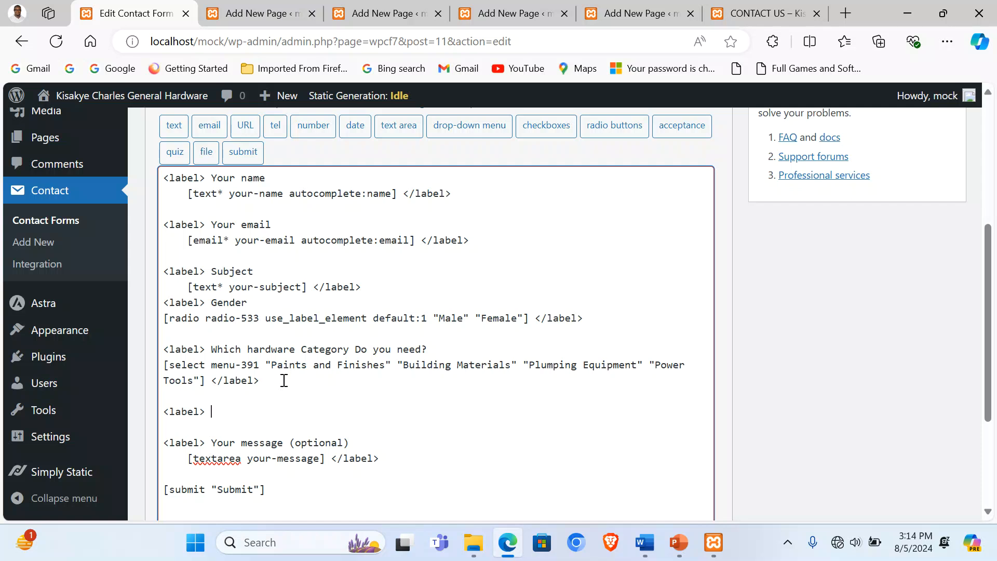
pyautogui.write(' Most Needed Items!!')
pyautogui.press('Return')
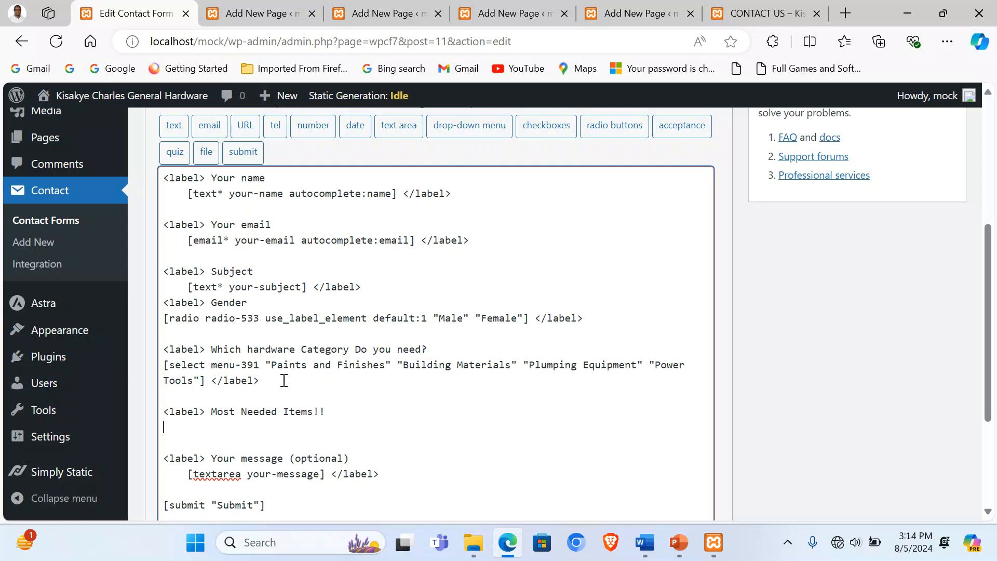
# Step: Insert a checkbox group listing Bricks, Paints, Tiles, Sand and Ironsheets
pyautogui.click(546, 132)
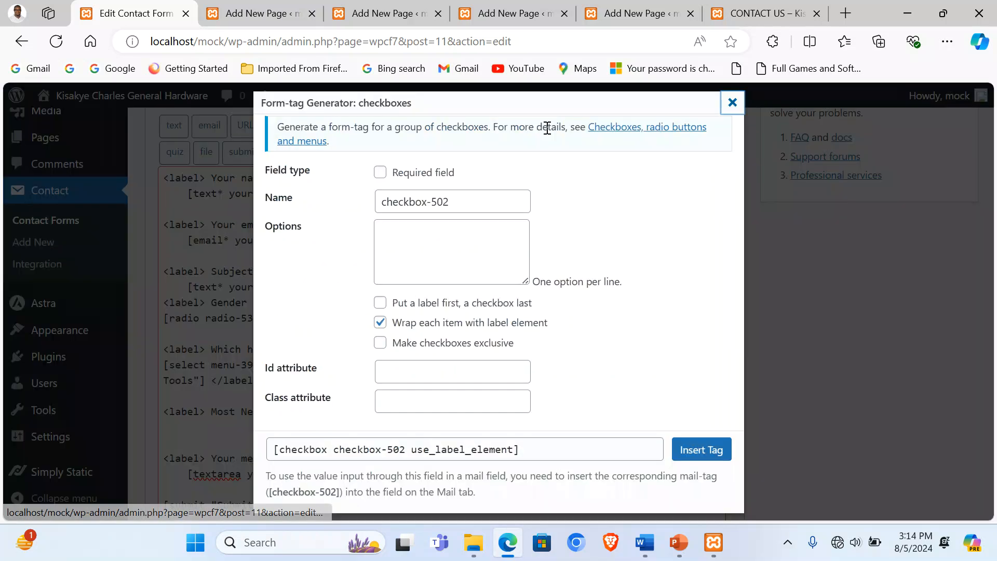
pyautogui.click(444, 249)
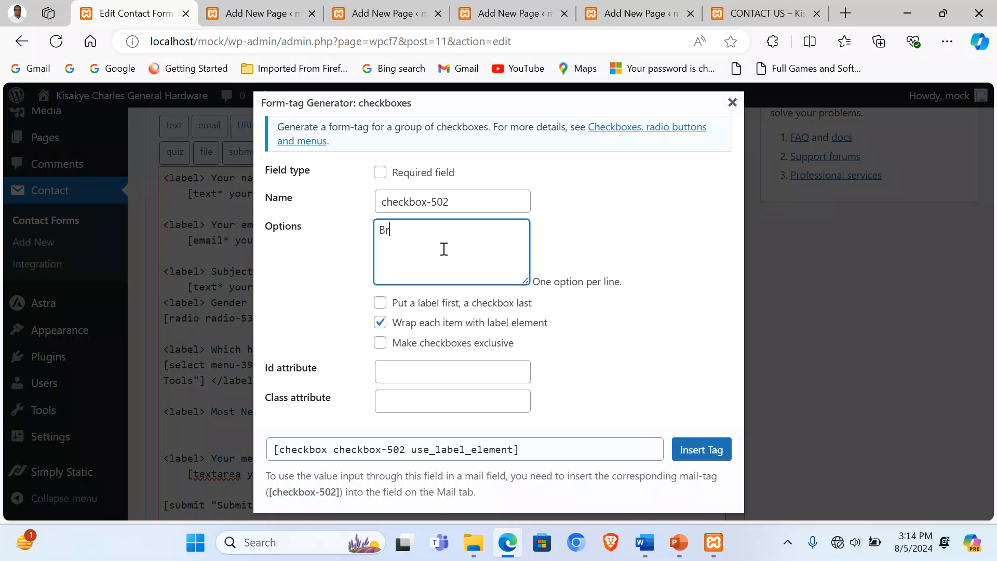
pyautogui.write('Bricks')
pyautogui.write(' Paints')
pyautogui.press('Return')
pyautogui.write('Tiles')
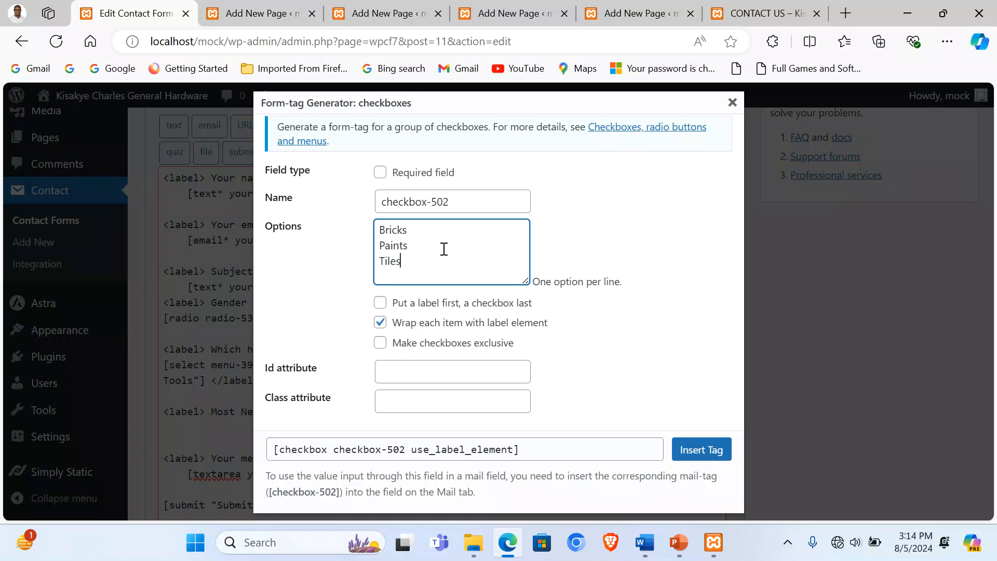
pyautogui.press('Return')
pyautogui.write('Sand')
pyautogui.press('Return')
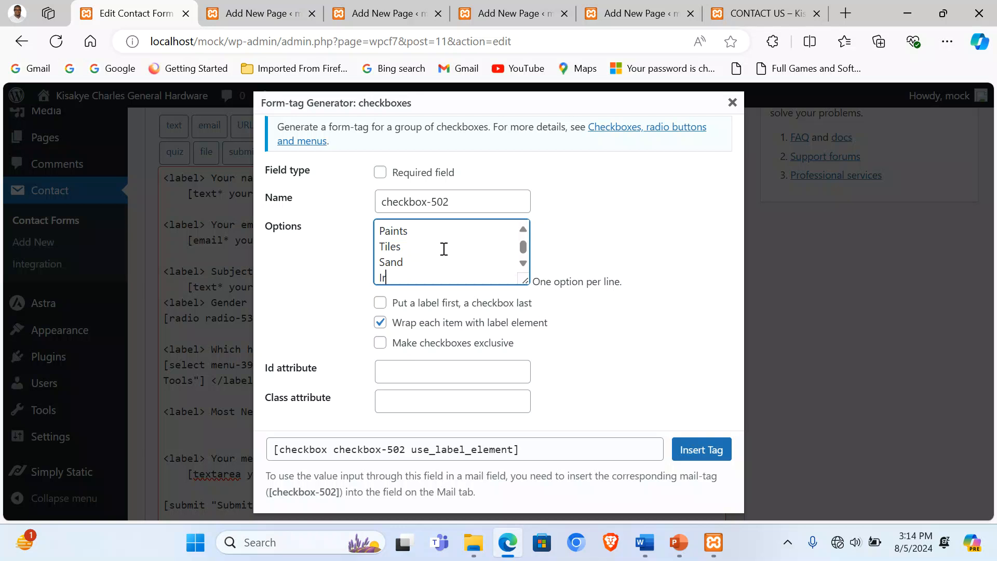
pyautogui.write('Ironsheets')
pyautogui.click(700, 449)
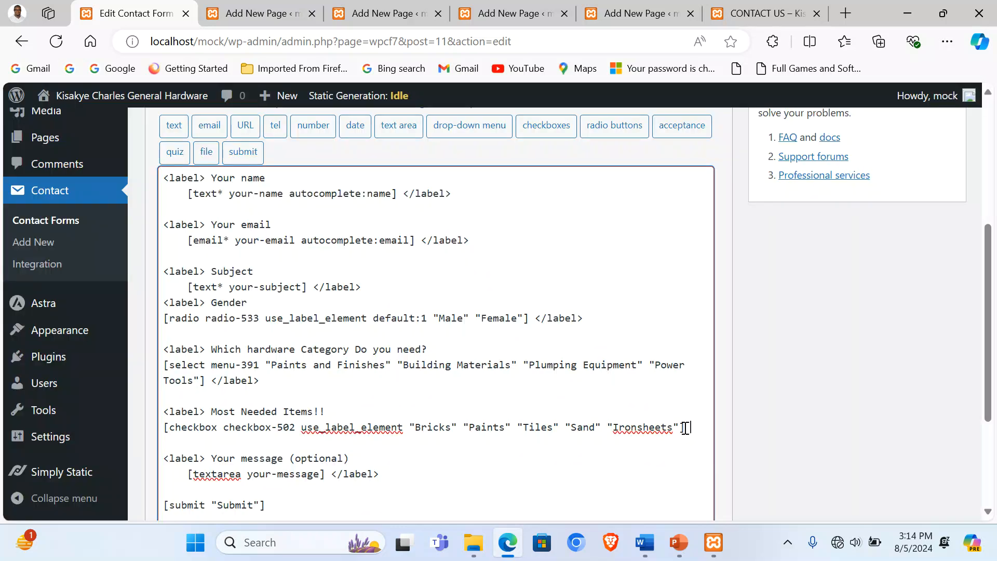
# Step: Close the checkbox group with </label> and add a '<label>Send Us a Quotation' line
pyautogui.press('Return')
pyautogui.write('<label>')
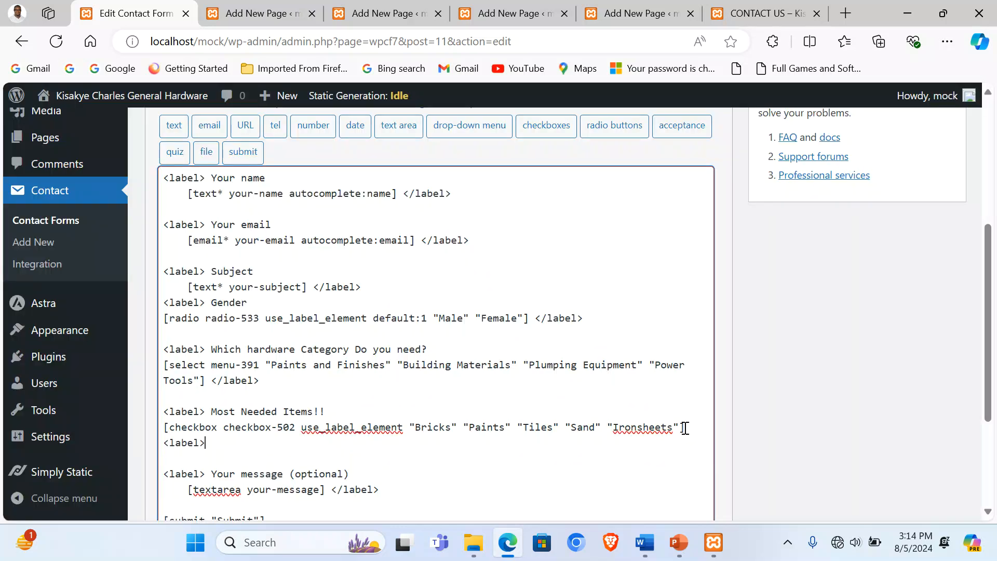
pyautogui.click(172, 442)
pyautogui.write('/')
pyautogui.press('Return')
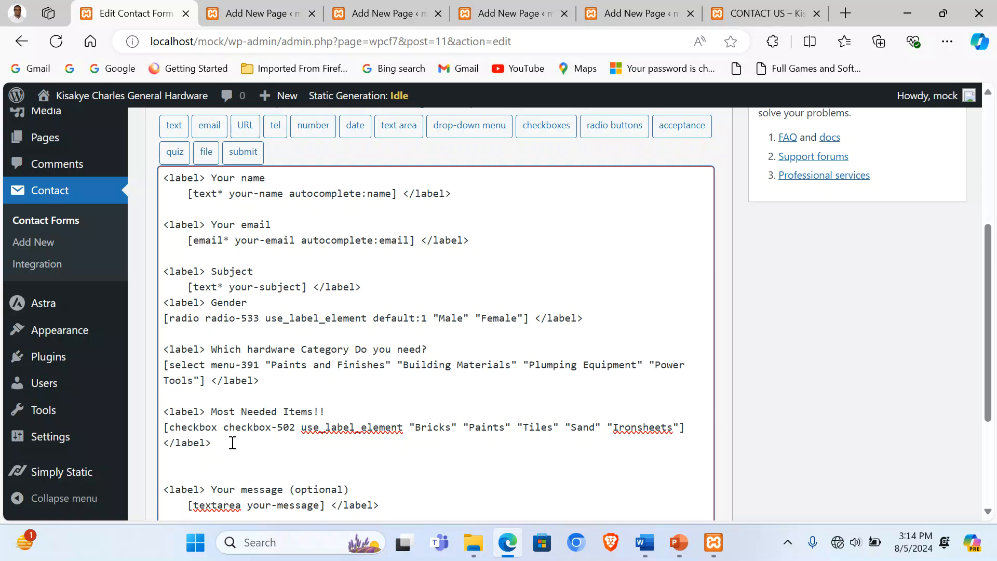
pyautogui.press('Return')
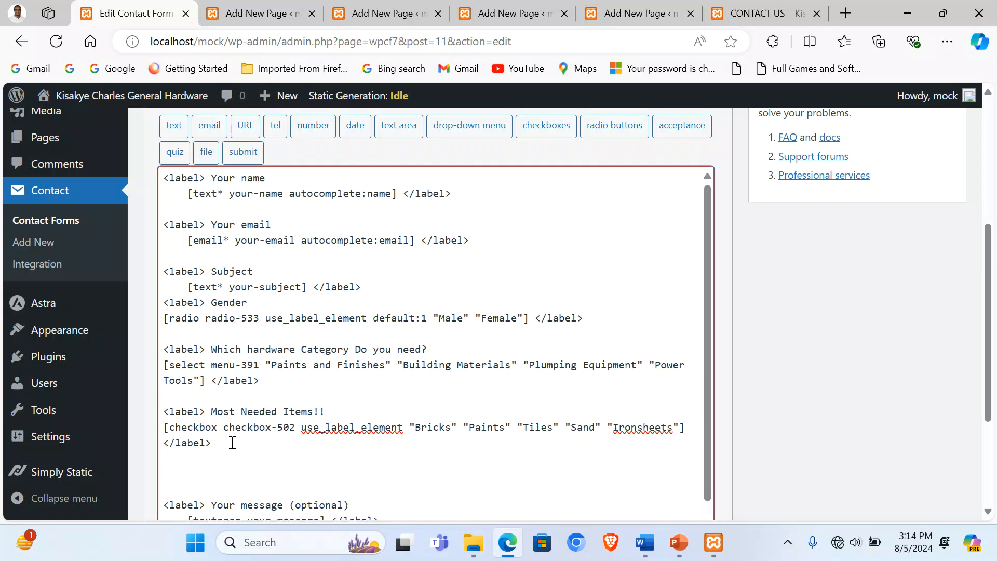
pyautogui.write('Send Us a Quotation')
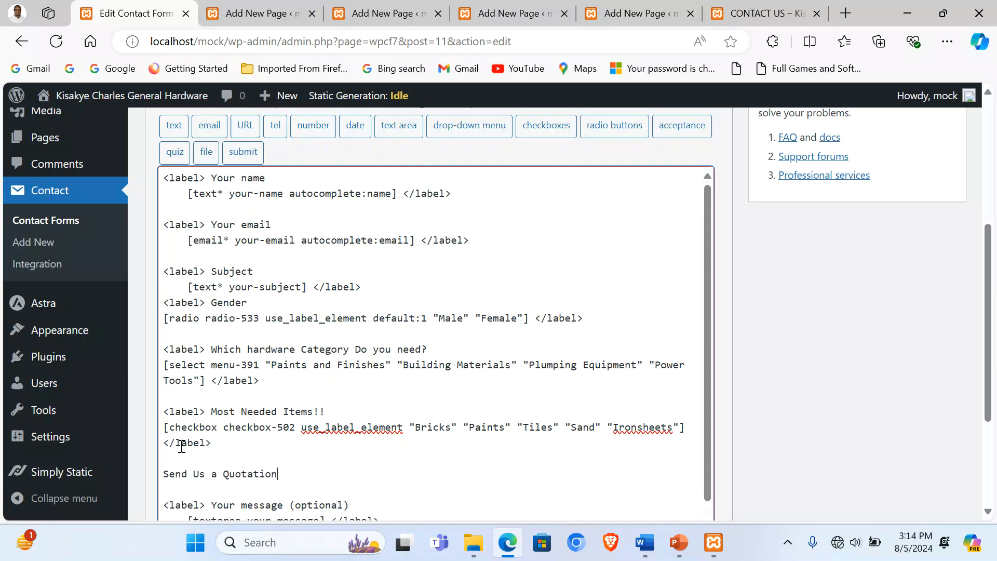
pyautogui.click(163, 474)
pyautogui.write('<label>')
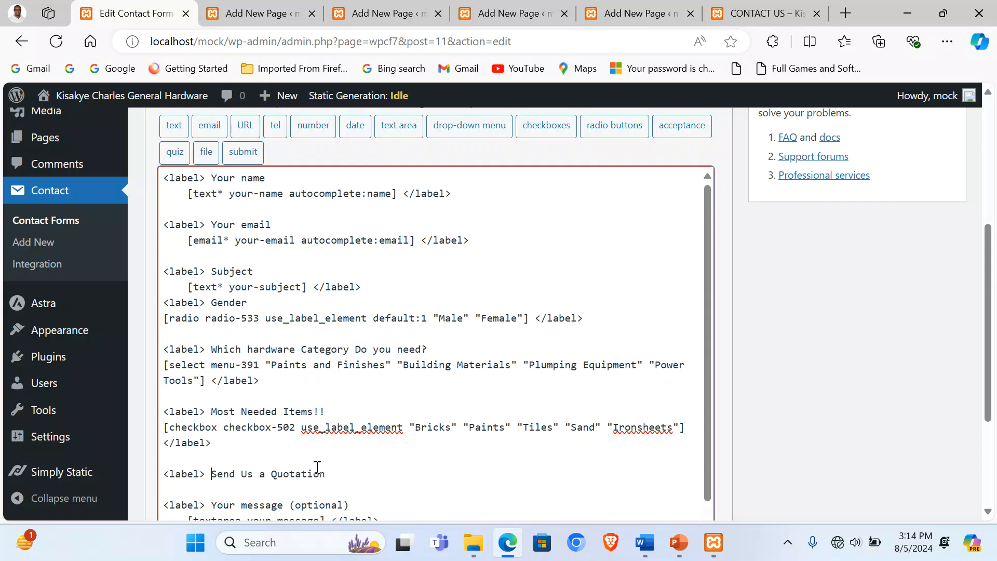
pyautogui.click(346, 474)
pyautogui.press('Return')
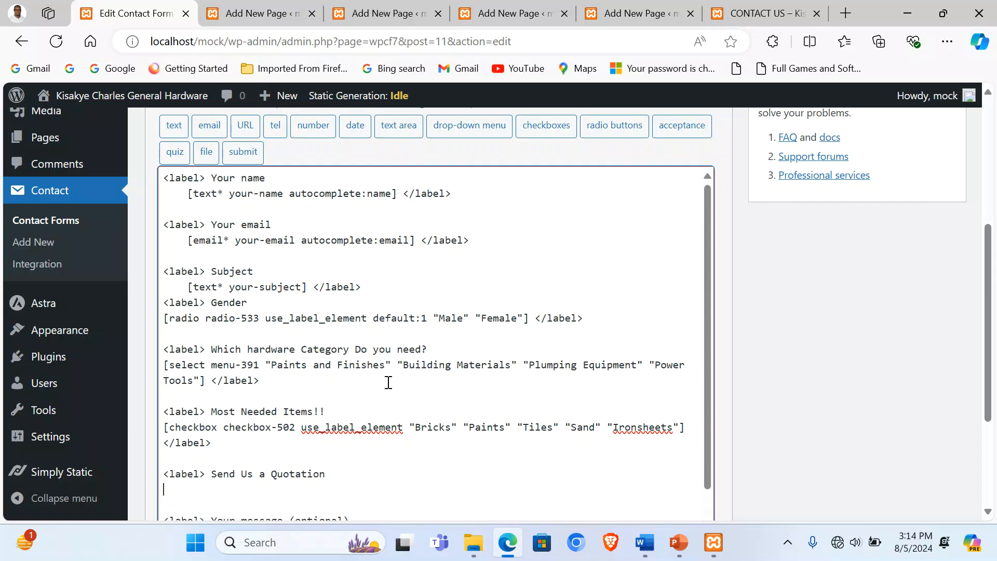
# Step: Insert a file upload field (file-353) followed by a closing </label>, then try saving with Ctrl+S
pyautogui.click(206, 153)
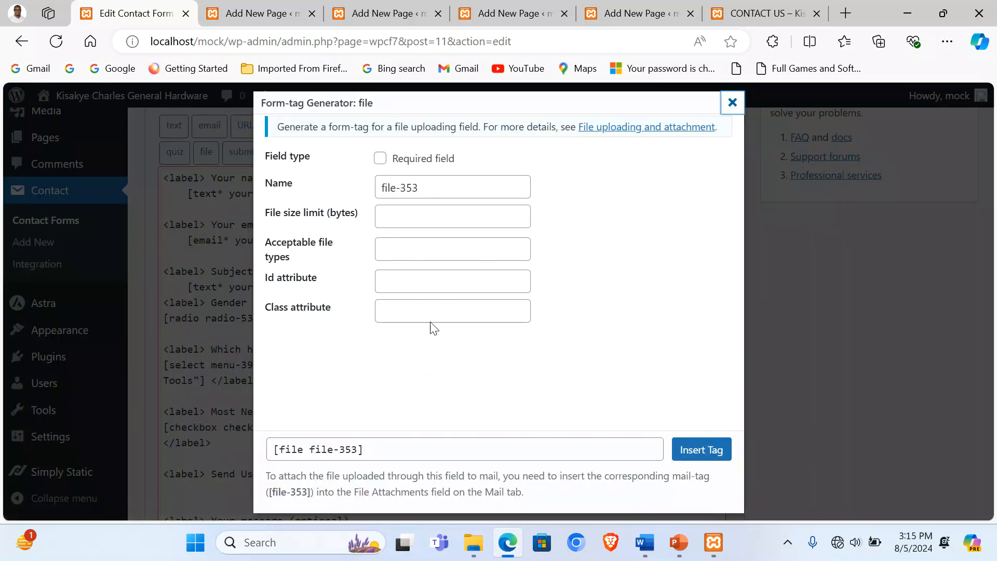
pyautogui.click(701, 450)
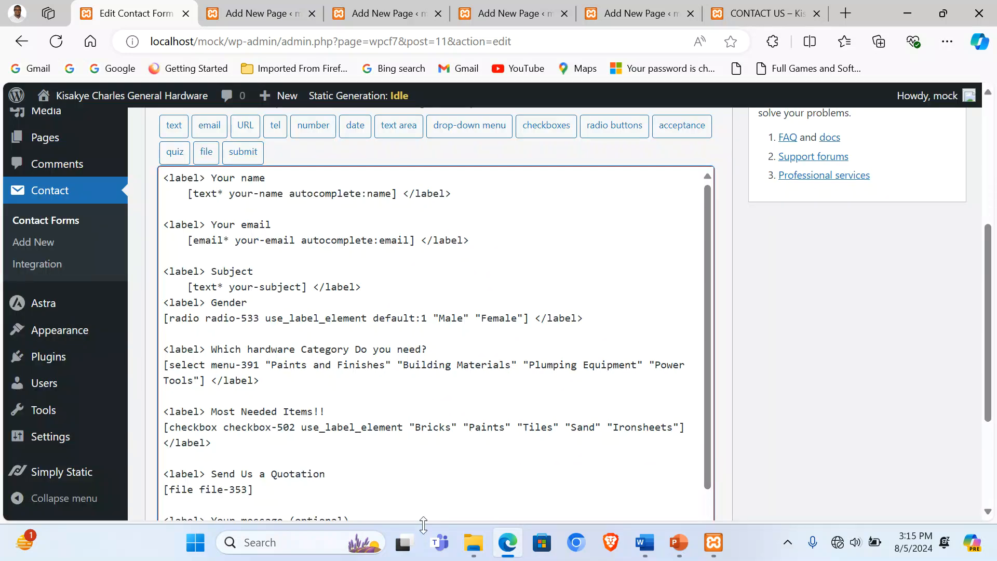
pyautogui.write('<label>')
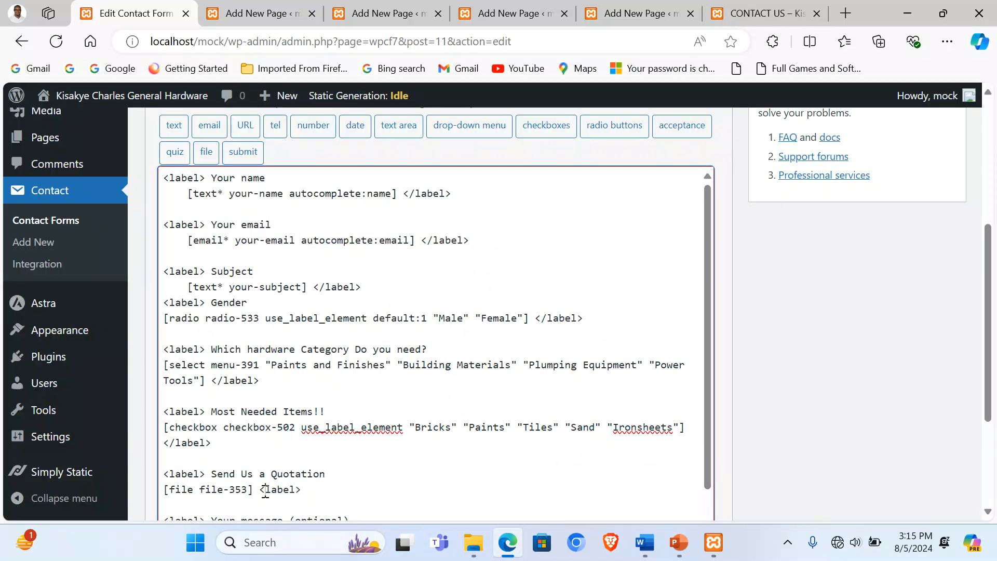
pyautogui.click(265, 489)
pyautogui.write('/')
pyautogui.scroll(-1, 393, 427)
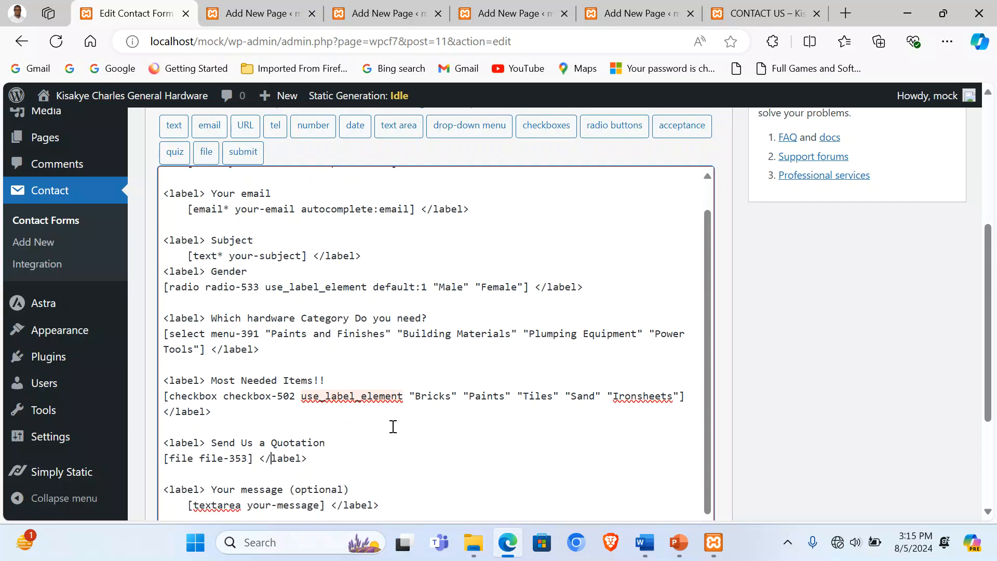
pyautogui.hotkey('ctrl', 's')
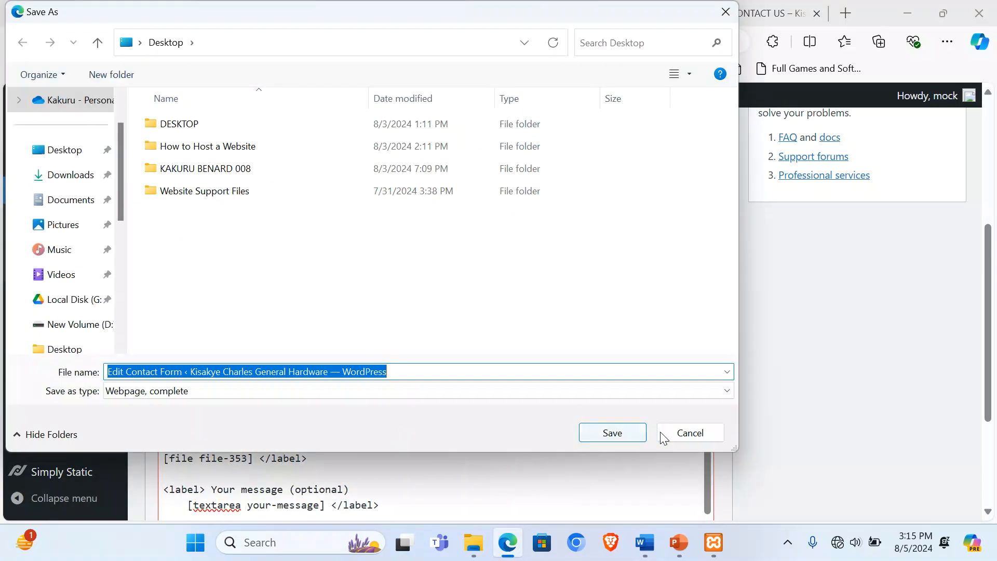
# Step: Cancel the browser Save As dialog, save Contact form 1, and return to the live Contact Us page
pyautogui.click(660, 432)
pyautogui.scroll(5, 685, 405)
pyautogui.click(938, 288)
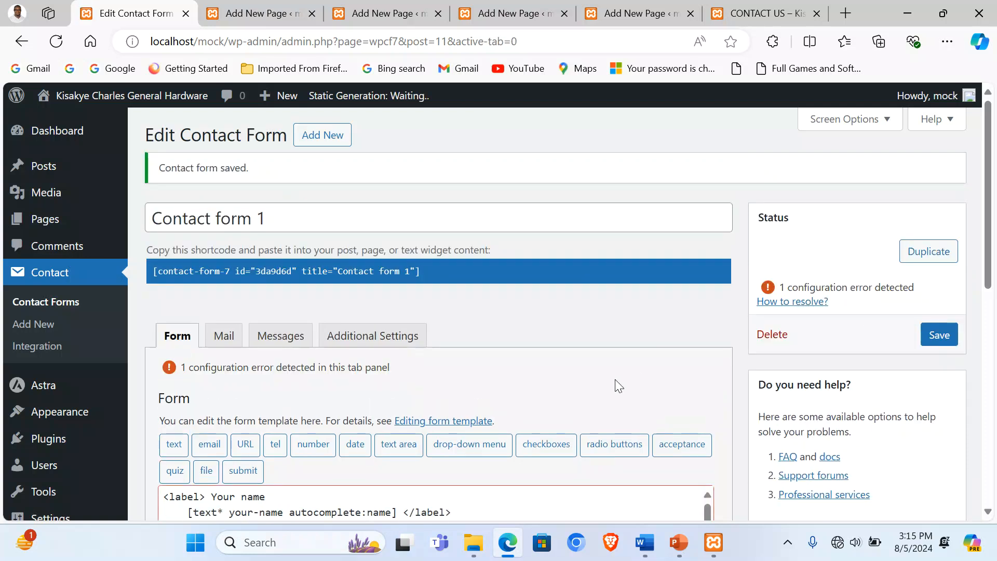
pyautogui.scroll(-5, 310, 339)
pyautogui.scroll(-1, 310, 339)
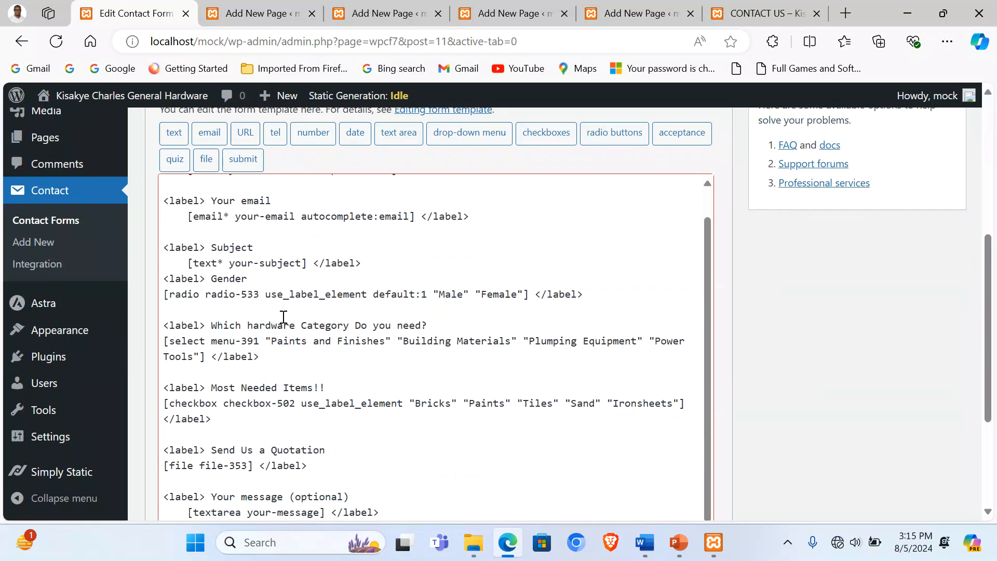
pyautogui.click(749, 8)
pyautogui.scroll(3, 778, 198)
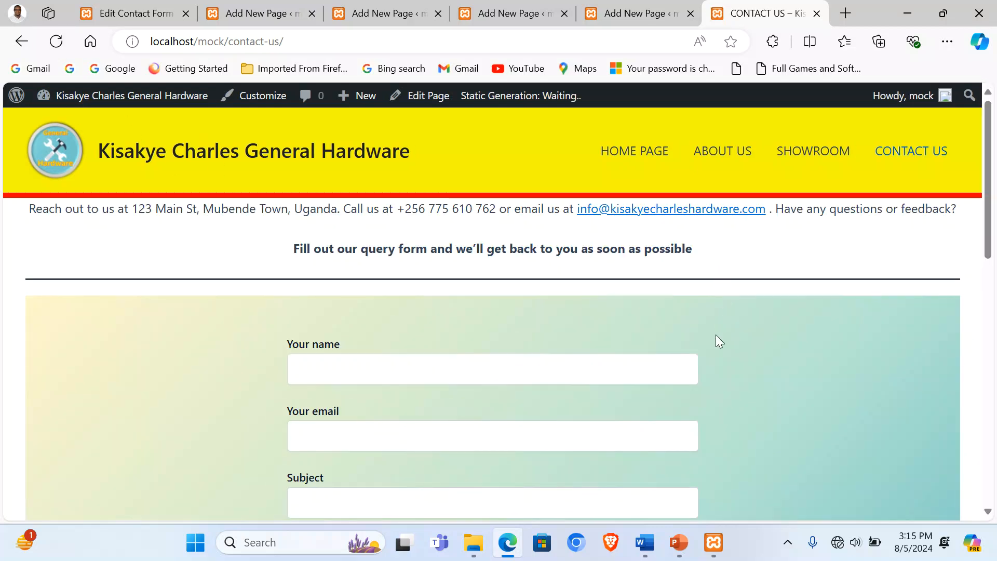
# Step: On the live form, keep Paints and Finishes as category, tick Bricks, and submit
pyautogui.scroll(-3, 717, 341)
pyautogui.scroll(-2, 682, 393)
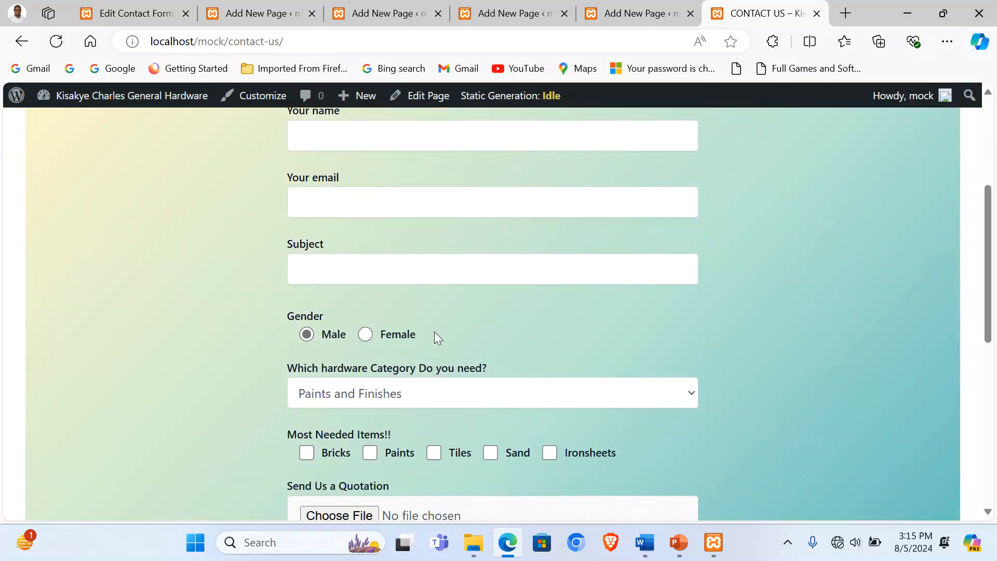
pyautogui.scroll(-1, 440, 336)
pyautogui.click(356, 317)
pyautogui.click(355, 341)
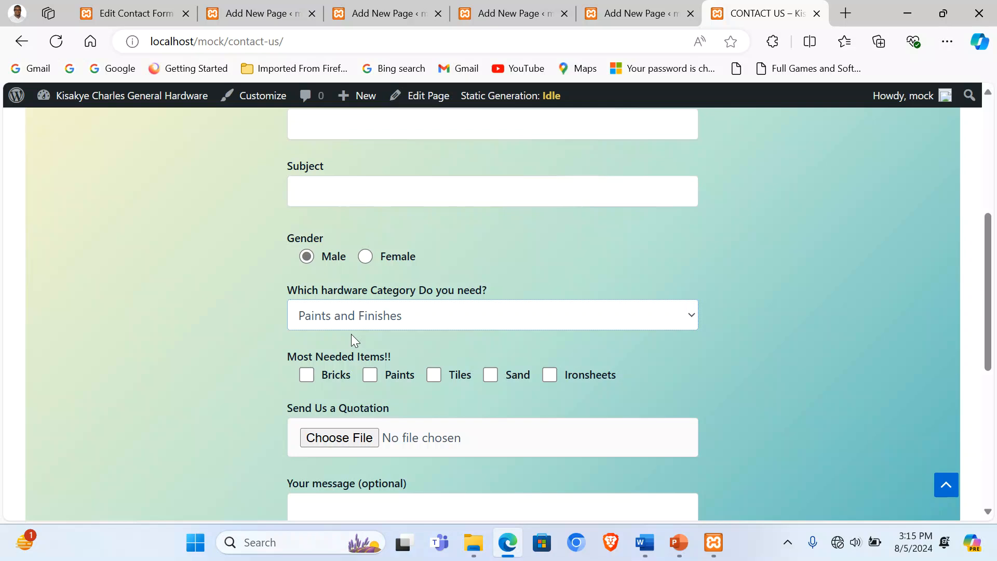
pyautogui.click(305, 375)
pyautogui.scroll(-3, 379, 364)
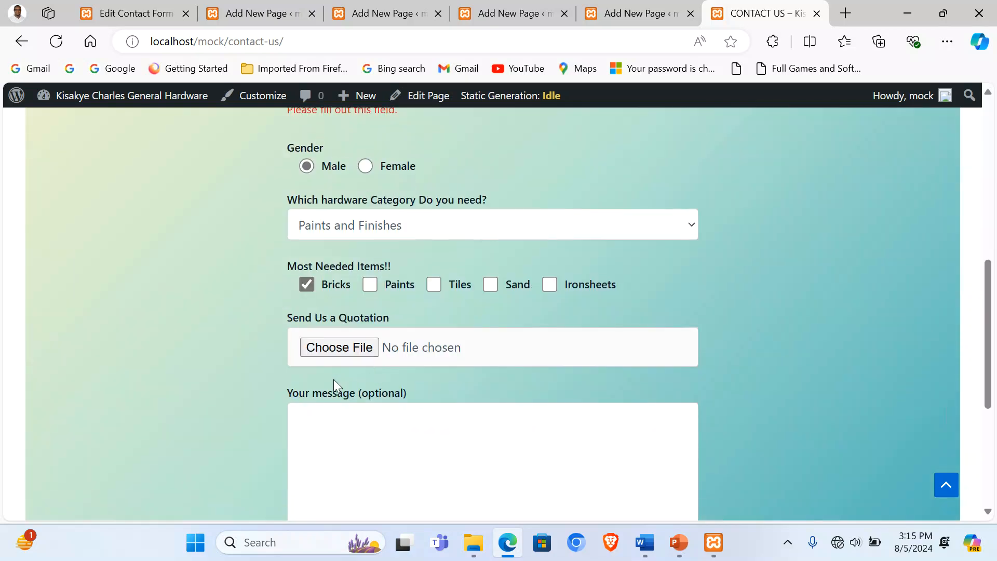
pyautogui.scroll(-3, 441, 367)
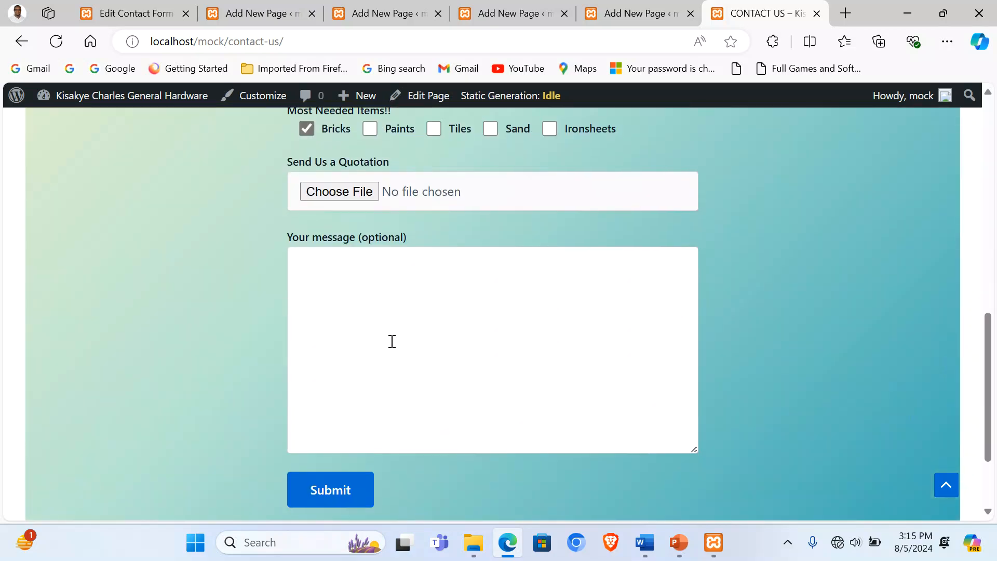
pyautogui.click(329, 494)
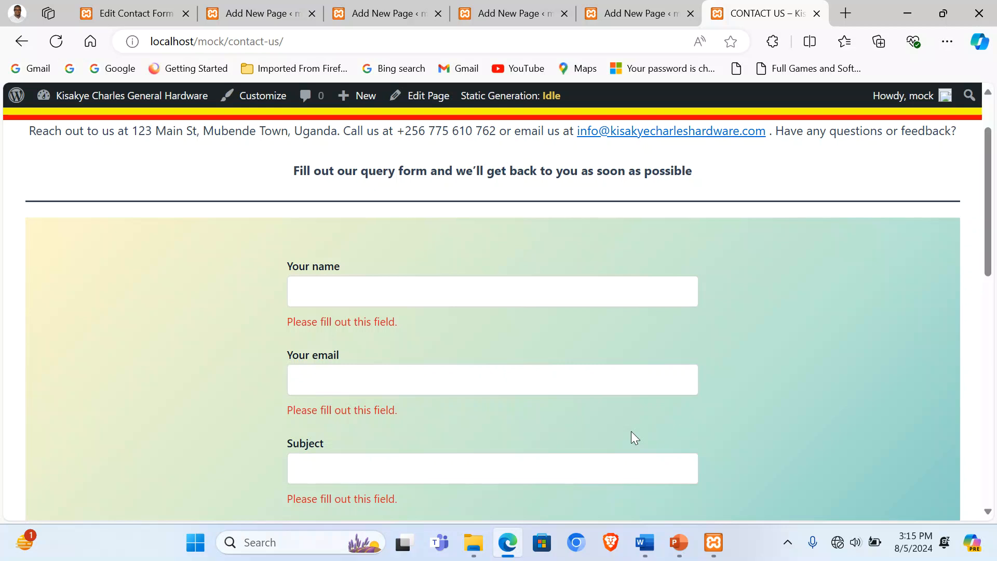
# Step: Review the required-field errors, then open the home page and return to the Contact Us editor
pyautogui.scroll(-5, 640, 431)
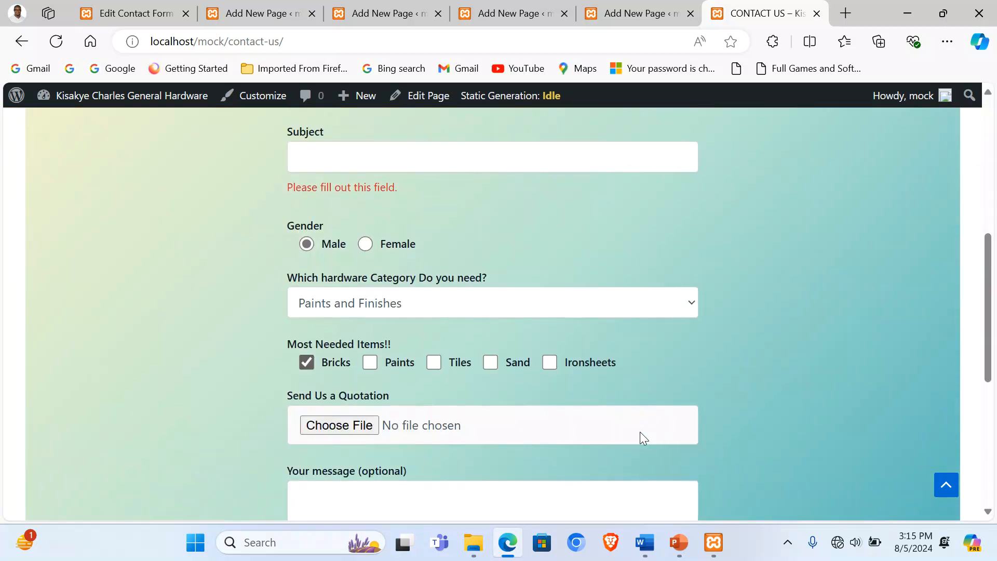
pyautogui.scroll(-6, 639, 431)
pyautogui.scroll(12, 640, 431)
pyautogui.scroll(-9, 642, 433)
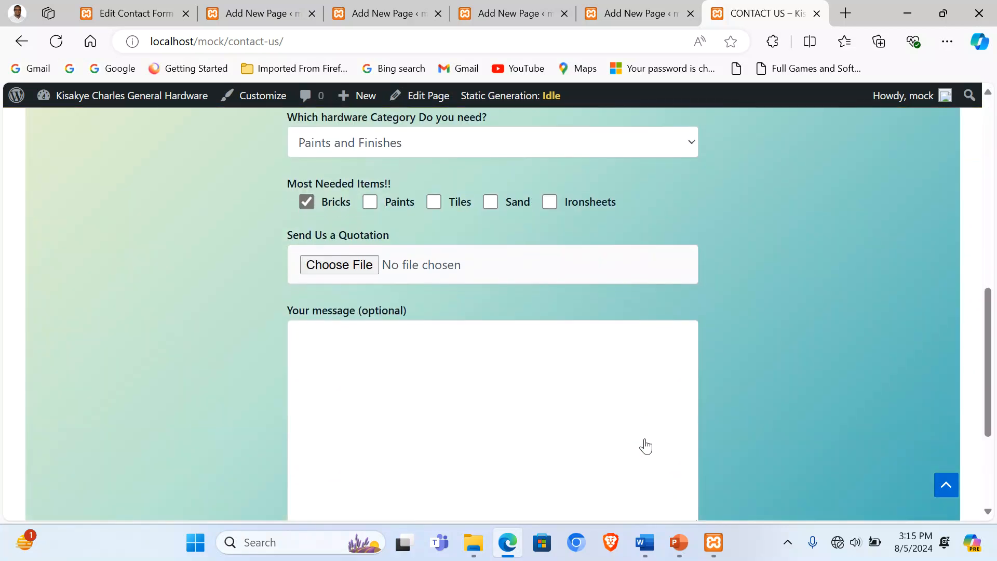
pyautogui.scroll(-4, 645, 446)
pyautogui.scroll(12, 650, 438)
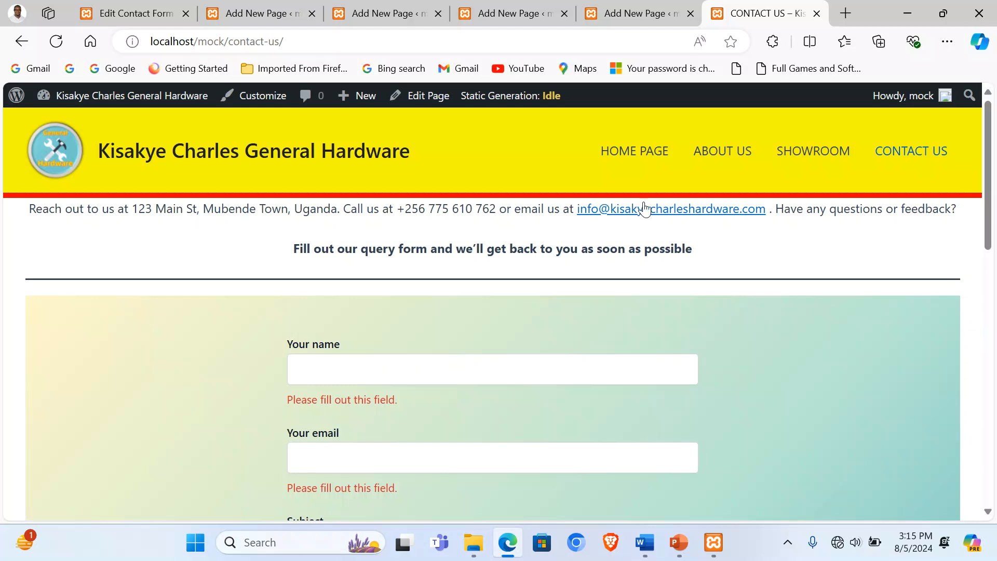
pyautogui.click(636, 153)
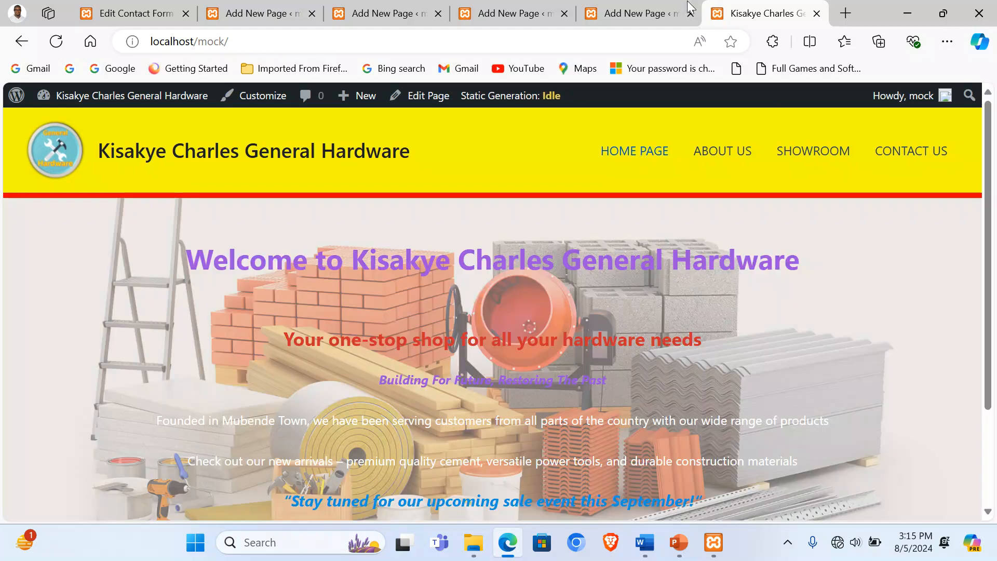
pyautogui.click(639, 13)
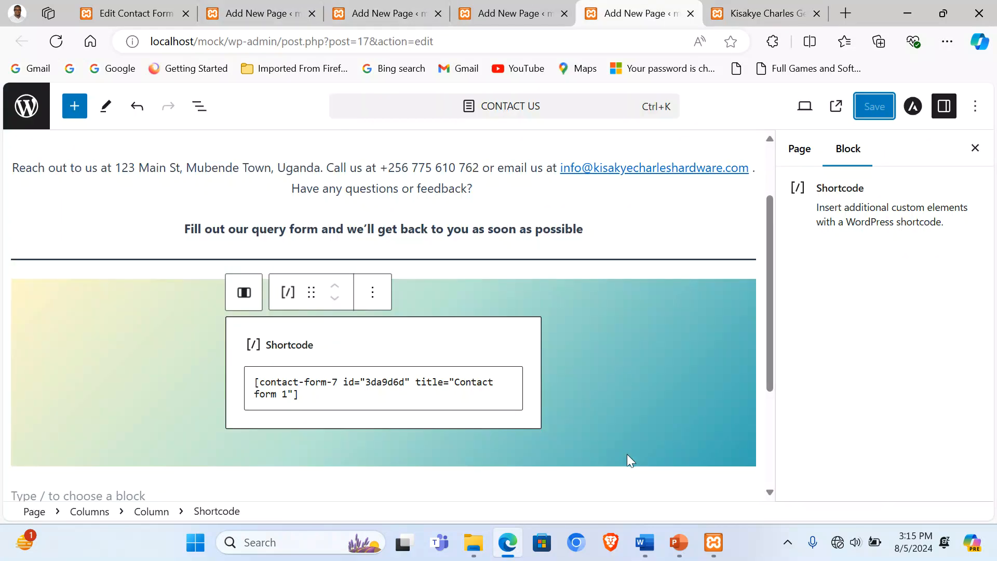
# Step: Copy the 'Welcome to Kisakye Charles Hardware Website' marquee line from SHOWROOM's code editor
pyautogui.scroll(-3, 696, 413)
pyautogui.click(260, 320)
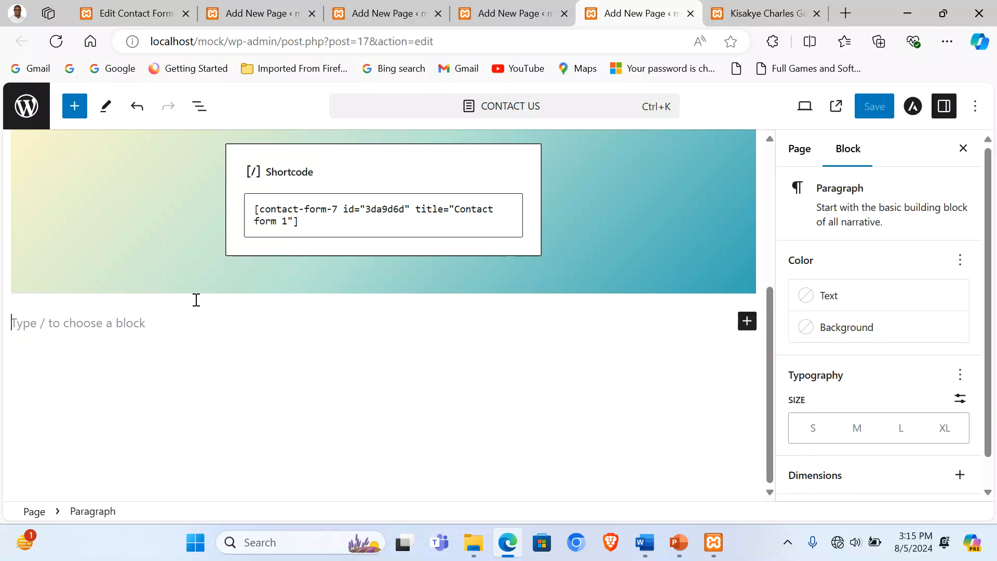
pyautogui.click(521, 12)
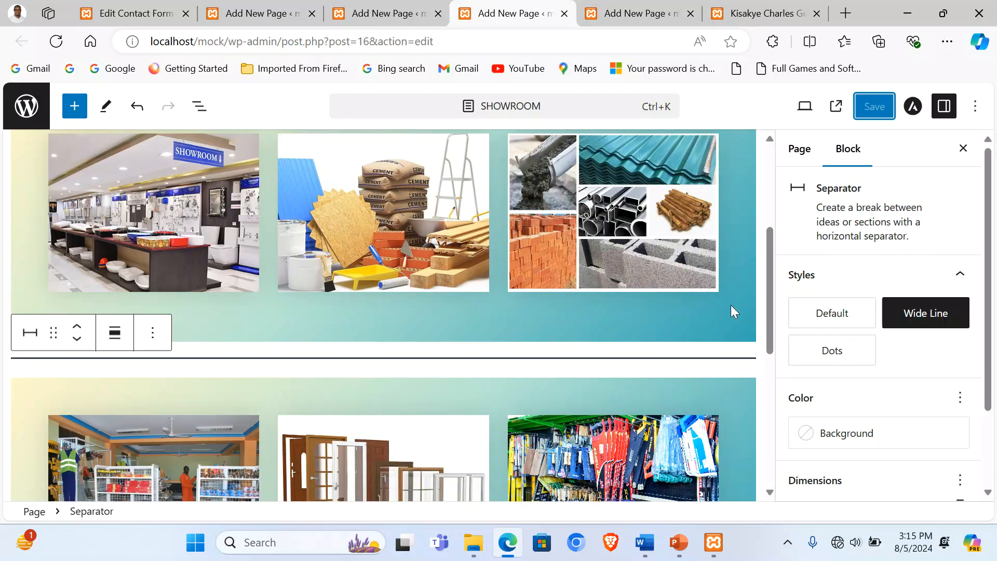
pyautogui.click(975, 106)
pyautogui.click(763, 422)
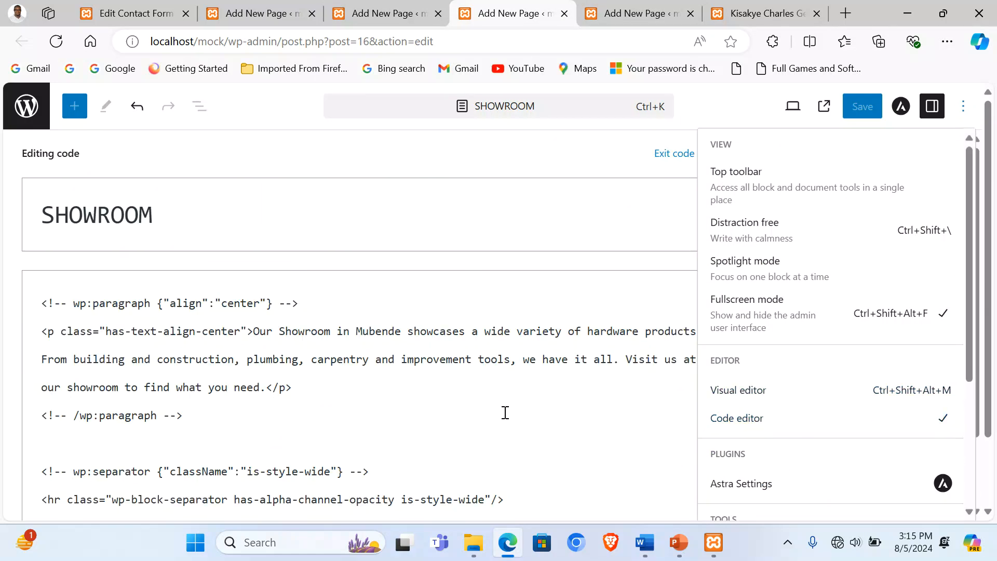
pyautogui.scroll(-10, 332, 414)
pyautogui.click(324, 412)
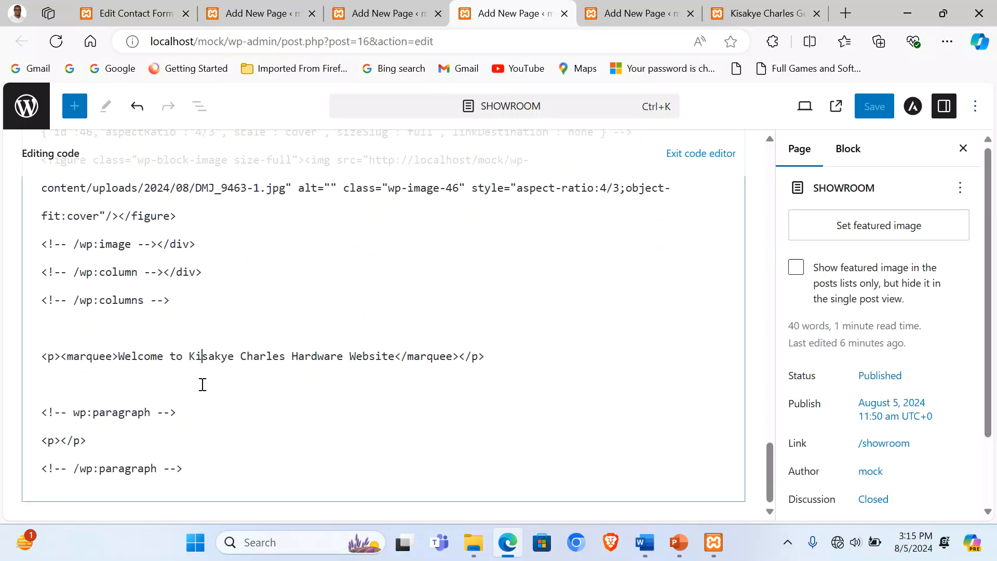
pyautogui.tripleClick(198, 356)
pyautogui.hotkey('ctrl', 'c')
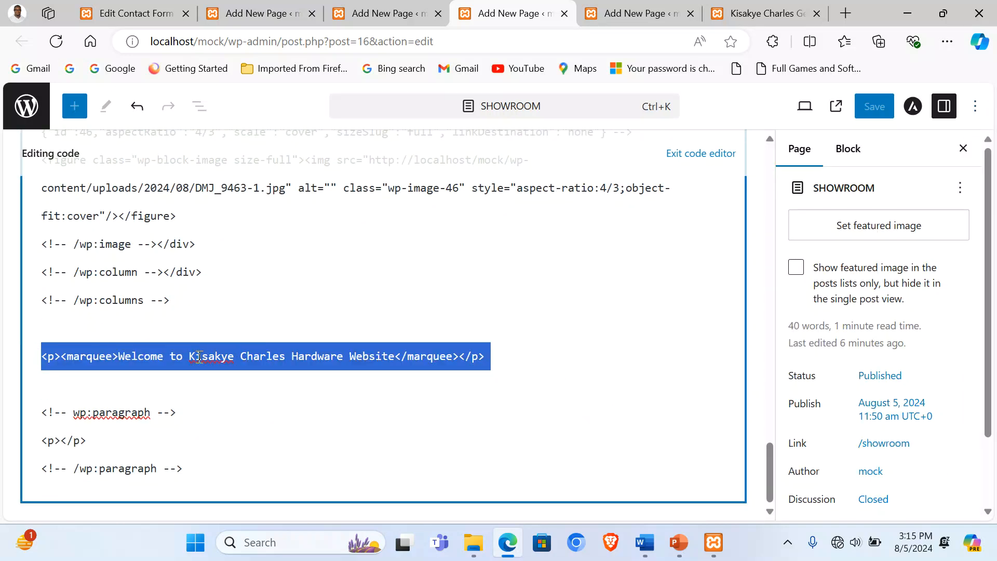
pyautogui.click(670, 154)
# Step: Paste the marquee line below the columns in the CONTACT US page's code editor
pyautogui.click(634, 13)
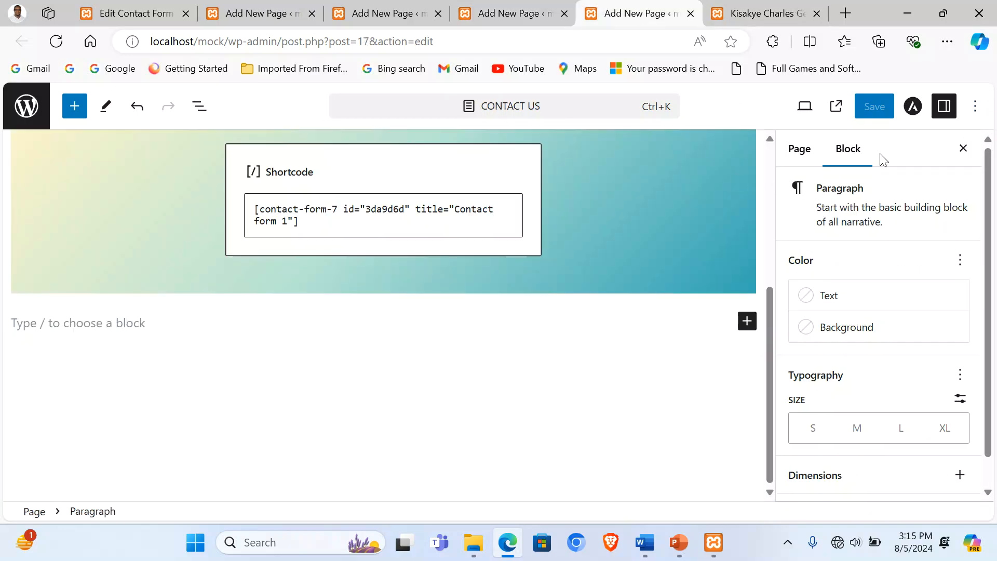
pyautogui.scroll(5, 713, 265)
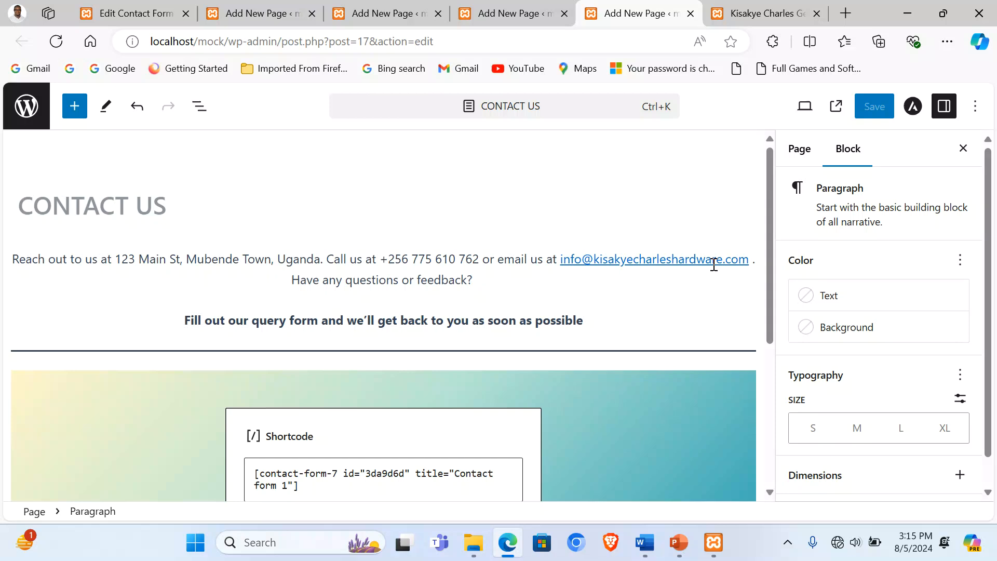
pyautogui.click(976, 109)
pyautogui.click(764, 418)
pyautogui.scroll(-5, 202, 427)
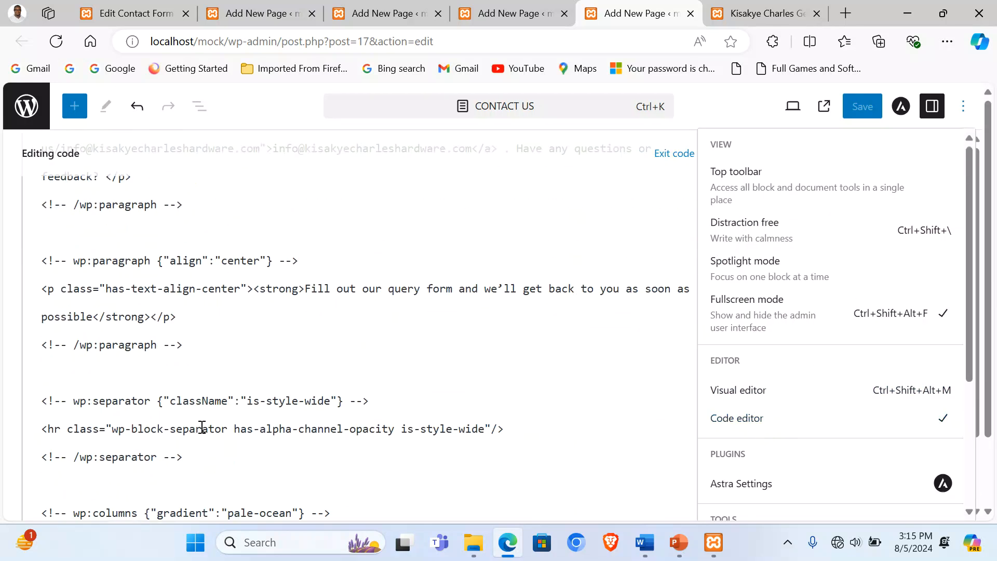
pyautogui.scroll(-5, 202, 427)
pyautogui.click(82, 387)
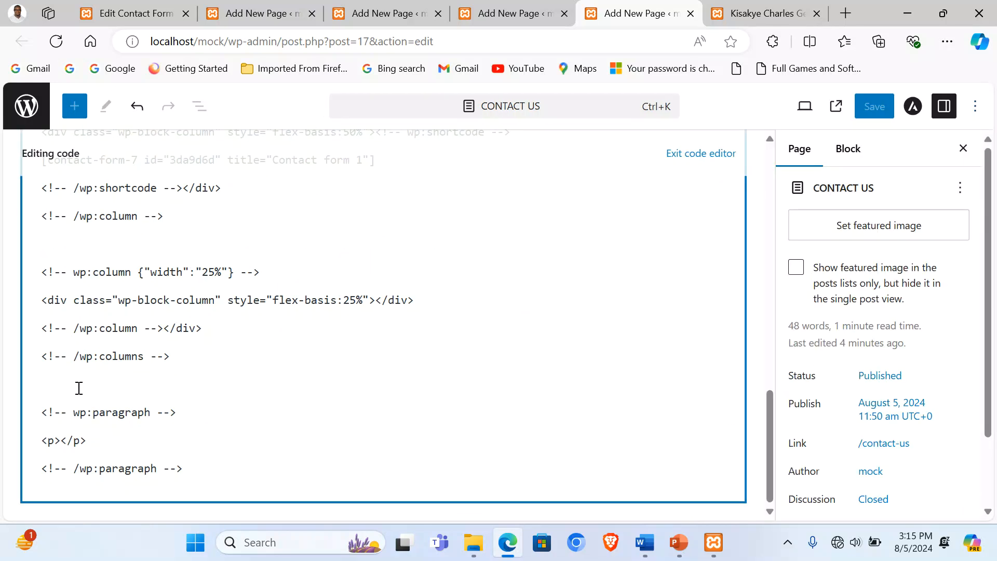
pyautogui.hotkey('ctrl', 'v')
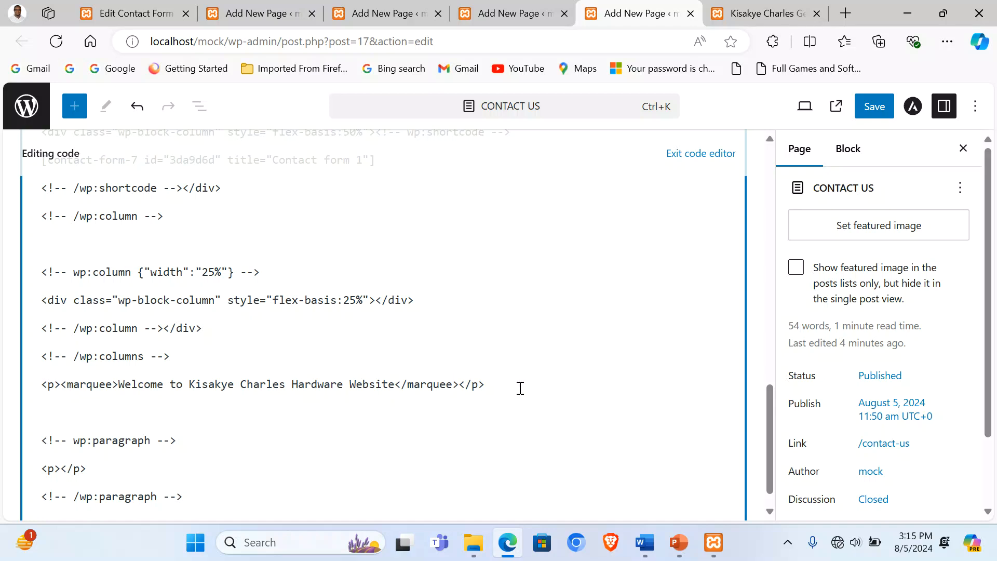
# Step: Strip the surrounding <p></p> tags from the marquee and save the CONTACT US page
pyautogui.moveTo(486, 385); pyautogui.dragTo(459, 386)
pyautogui.press('BackSpace')
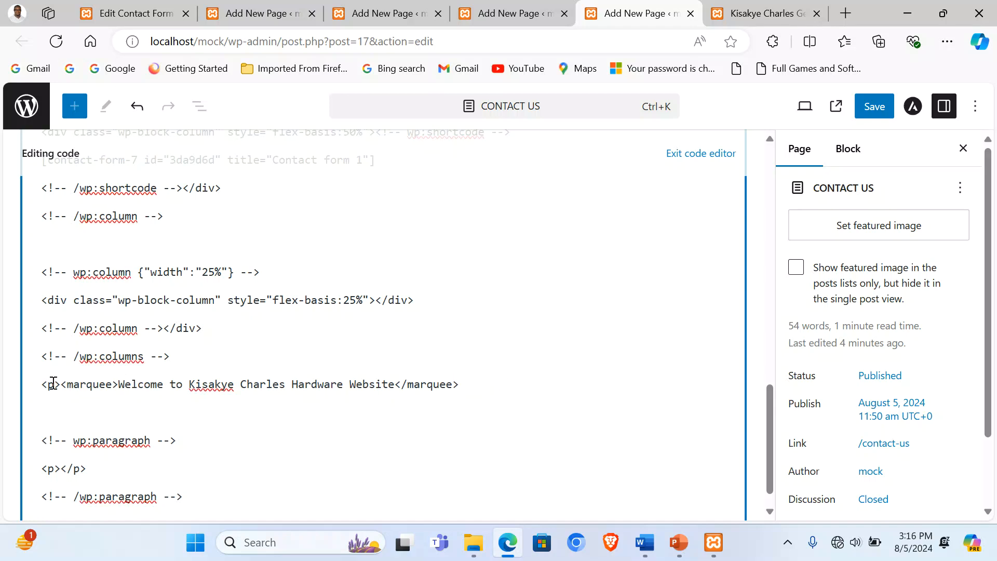
pyautogui.moveTo(61, 386); pyautogui.dragTo(37, 384)
pyautogui.press('BackSpace')
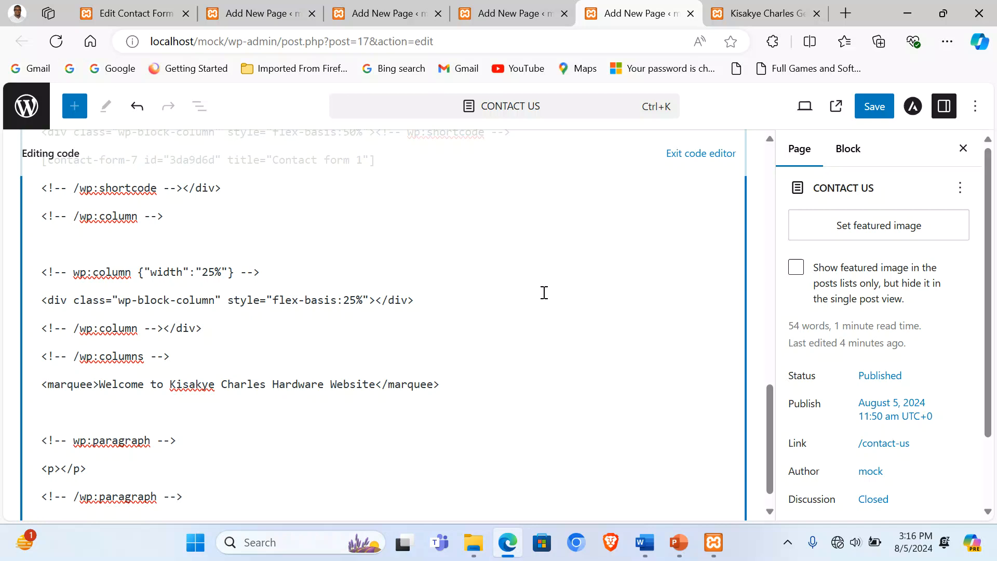
pyautogui.click(874, 110)
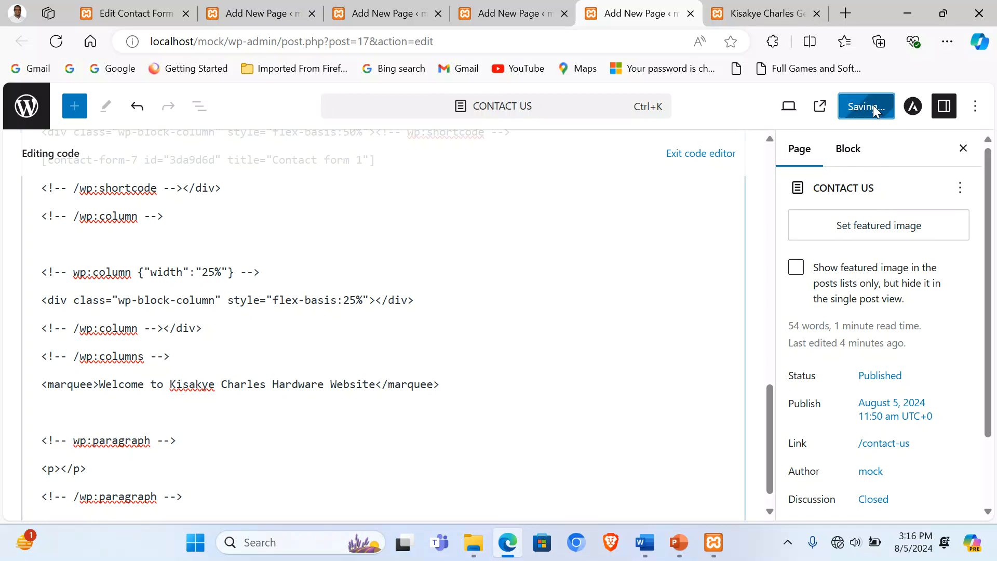
pyautogui.click(697, 154)
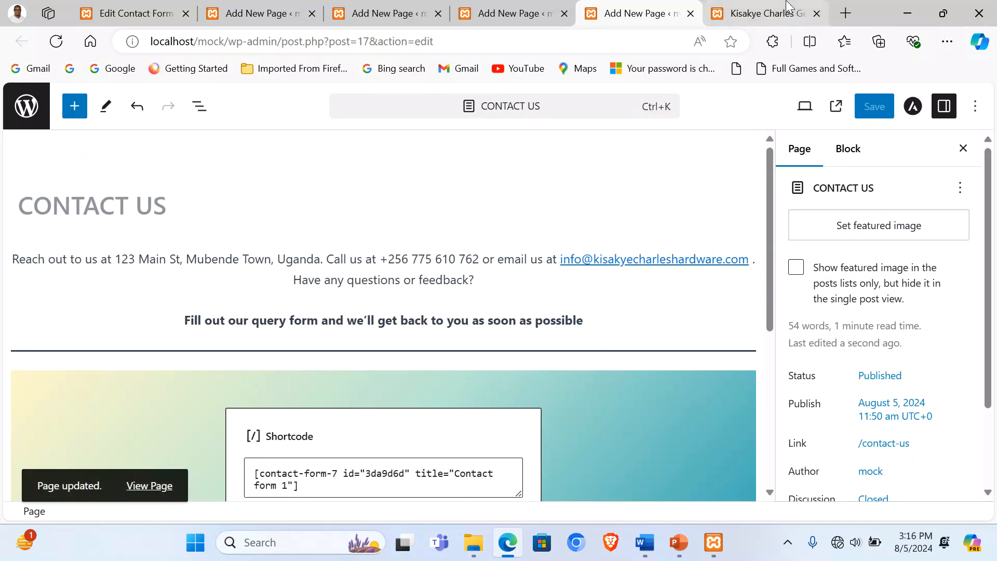
pyautogui.click(784, 16)
# Step: Check the live site's CONTACT US and home pages
pyautogui.click(929, 156)
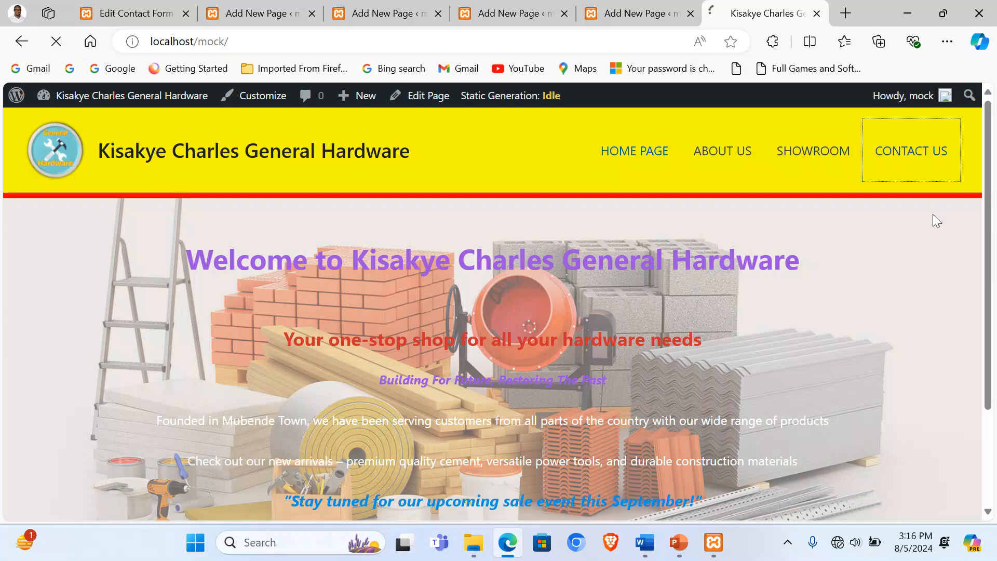
pyautogui.scroll(-10, 693, 305)
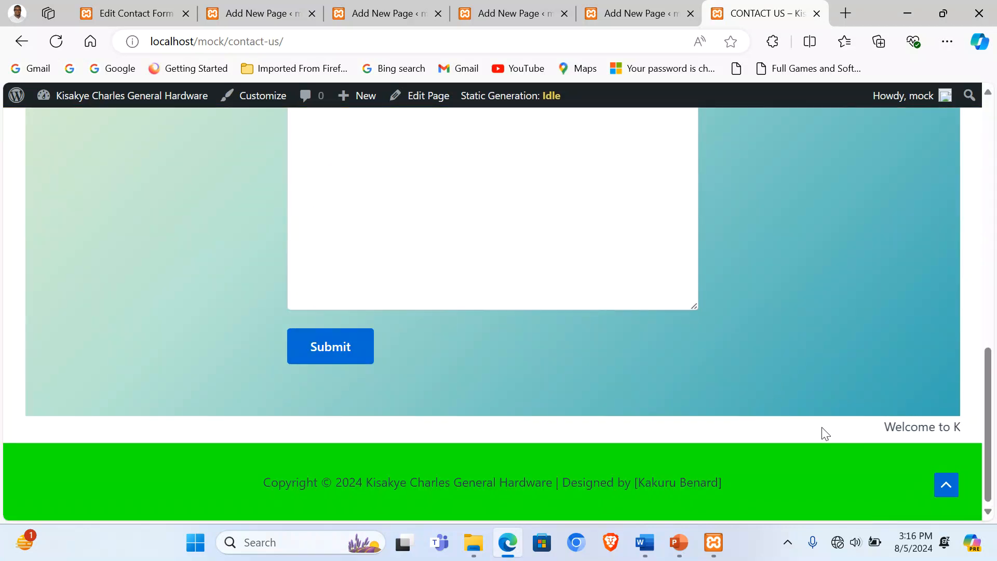
pyautogui.scroll(10, 826, 428)
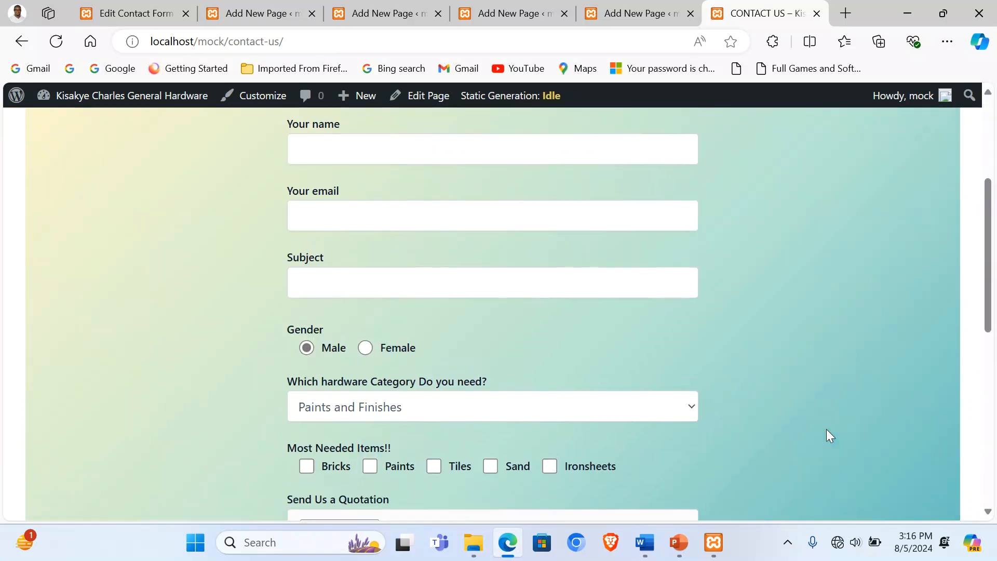
pyautogui.click(629, 156)
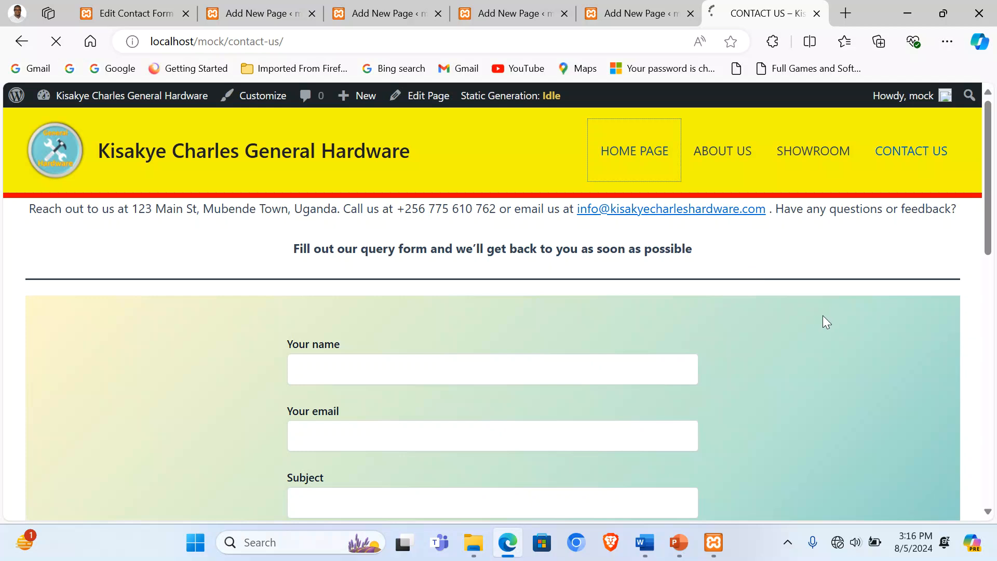
pyautogui.scroll(-3, 779, 332)
pyautogui.scroll(3, 633, 355)
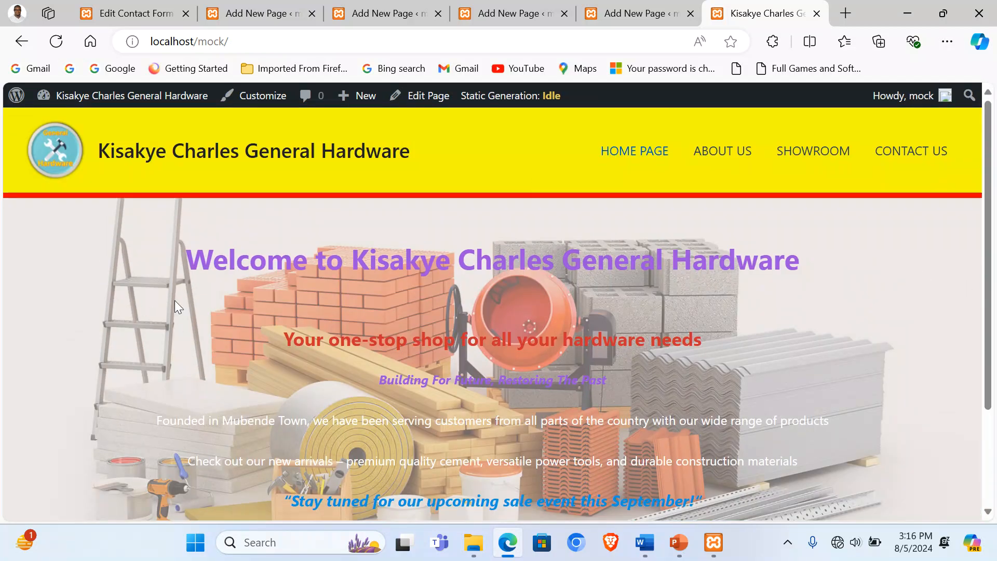
# Step: Return to the WordPress Dashboard and close both Add New Page tabs
pyautogui.click(125, 6)
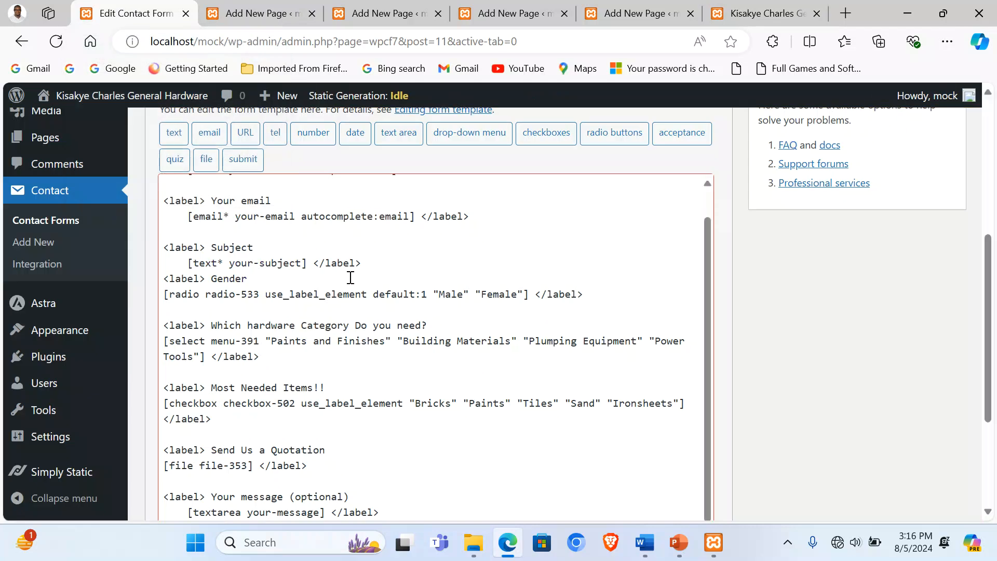
pyautogui.scroll(3, 126, 223)
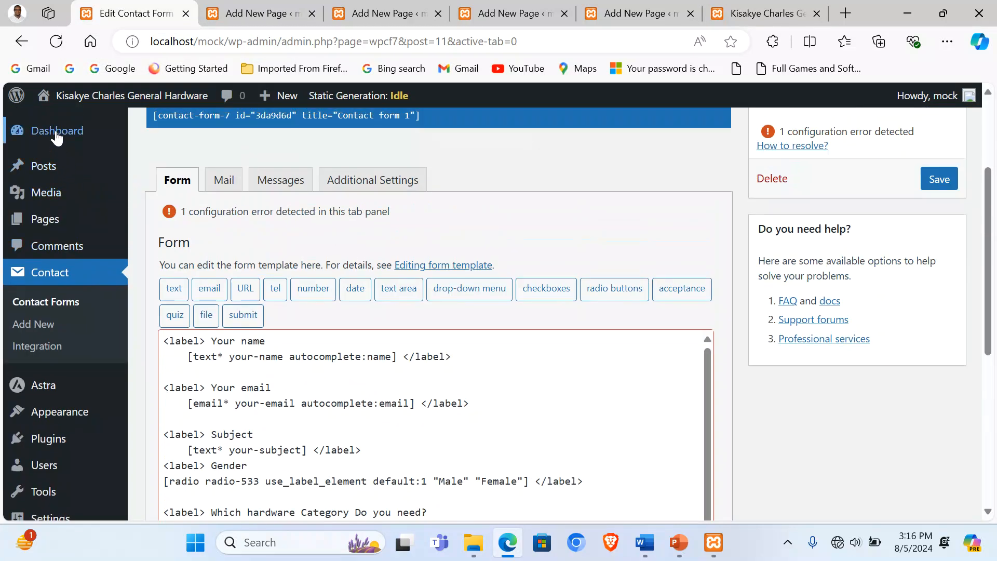
pyautogui.click(57, 133)
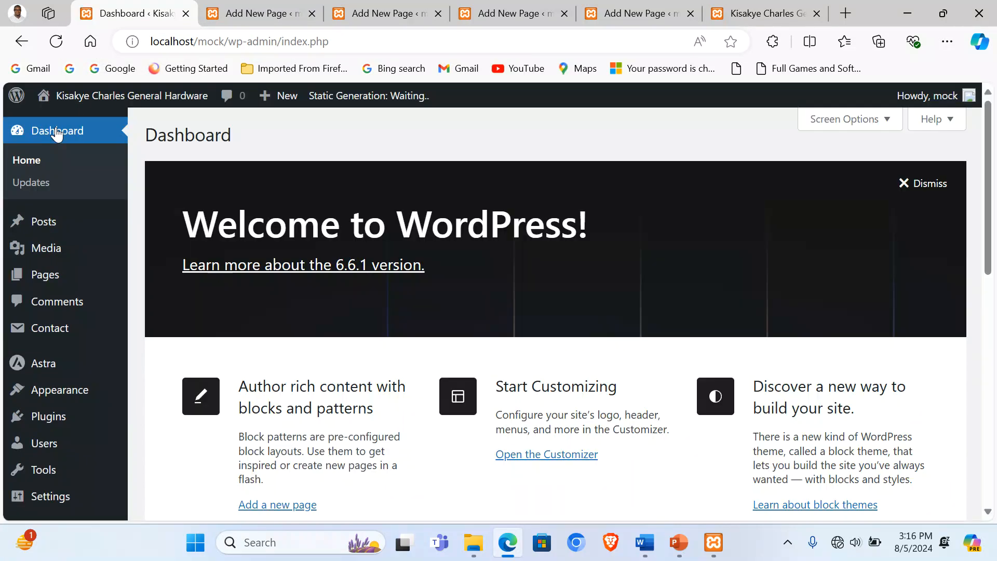
pyautogui.click(311, 13)
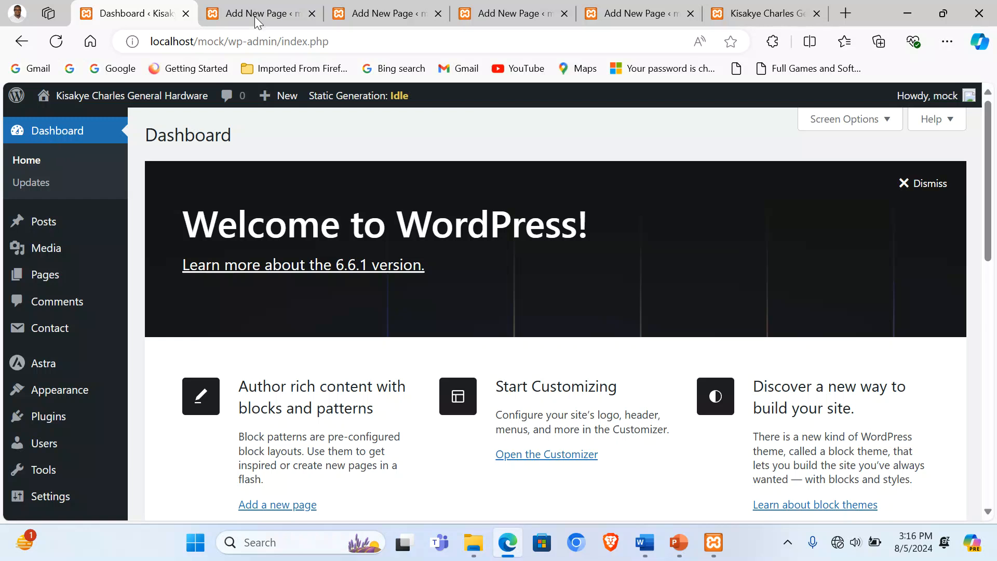
pyautogui.click(311, 13)
pyautogui.click(312, 13)
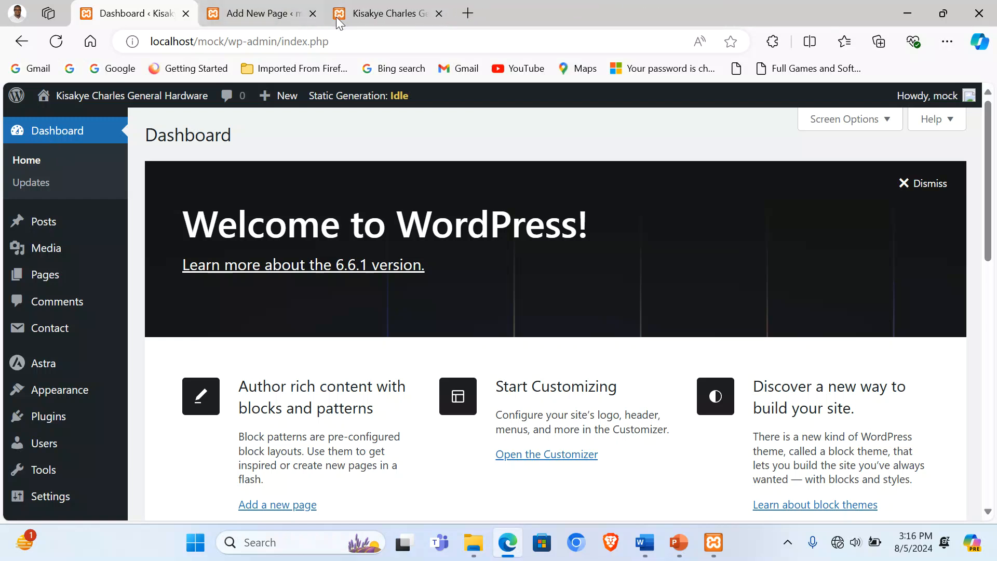
pyautogui.click(312, 13)
# Step: Close the site preview tab, leaving only the Dashboard open
pyautogui.click(294, 14)
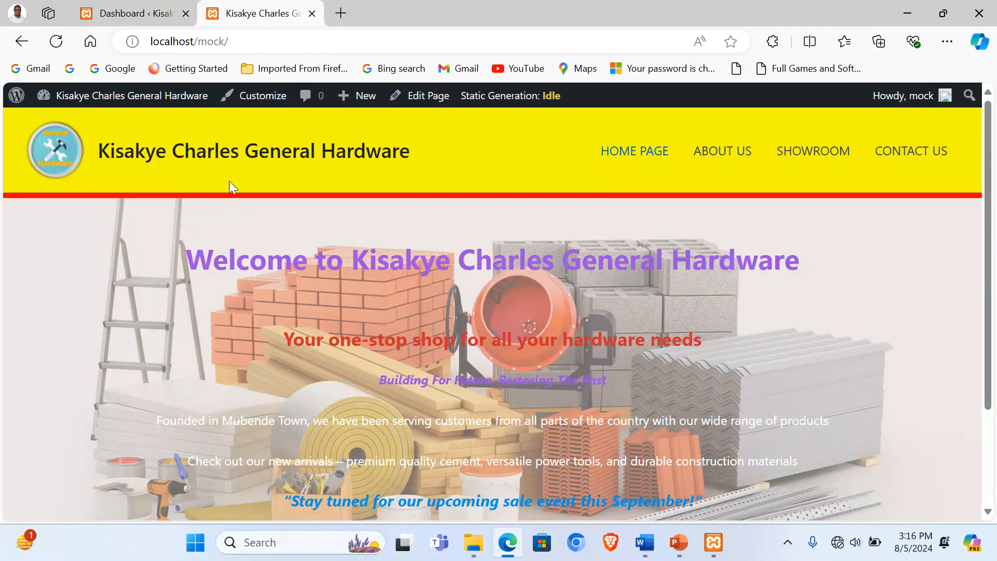
pyautogui.scroll(-5, 722, 275)
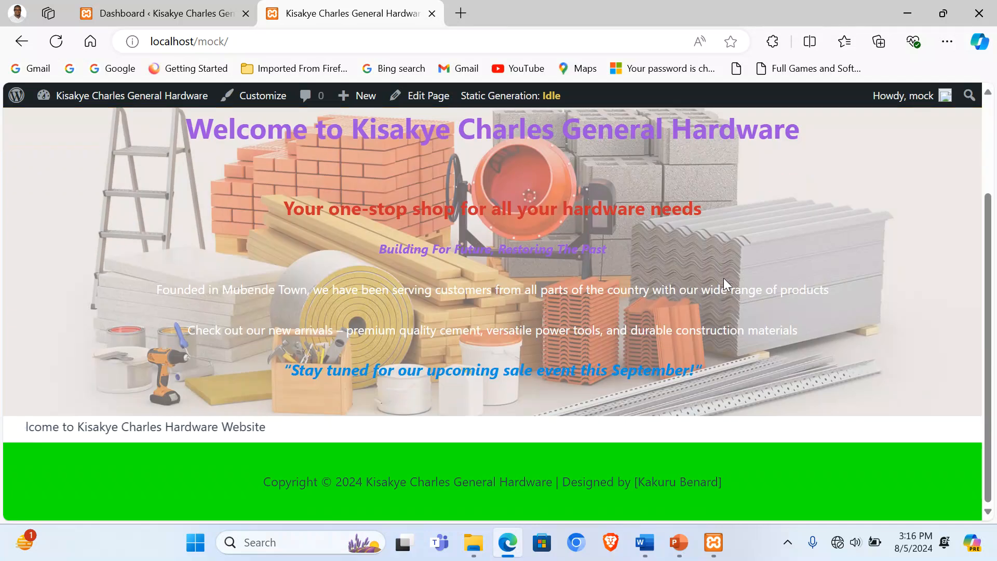
pyautogui.click(431, 13)
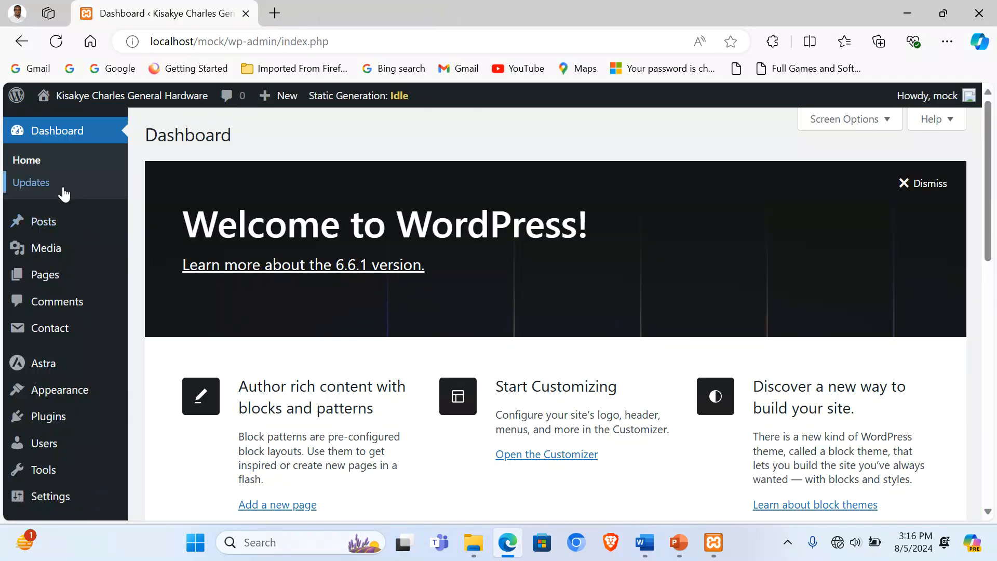
pyautogui.scroll(-7, 62, 191)
pyautogui.scroll(-5, 101, 330)
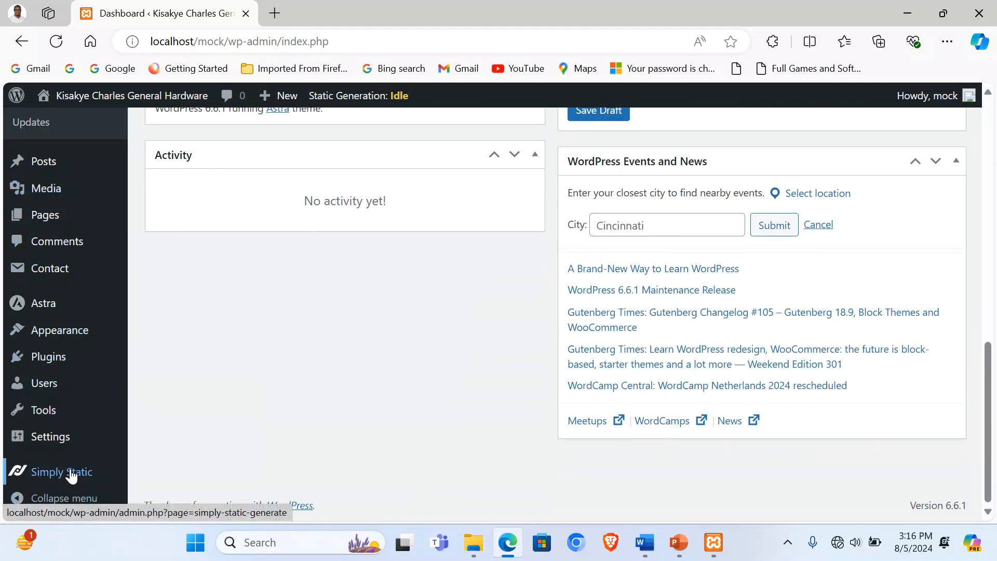
pyautogui.moveTo(73, 477)
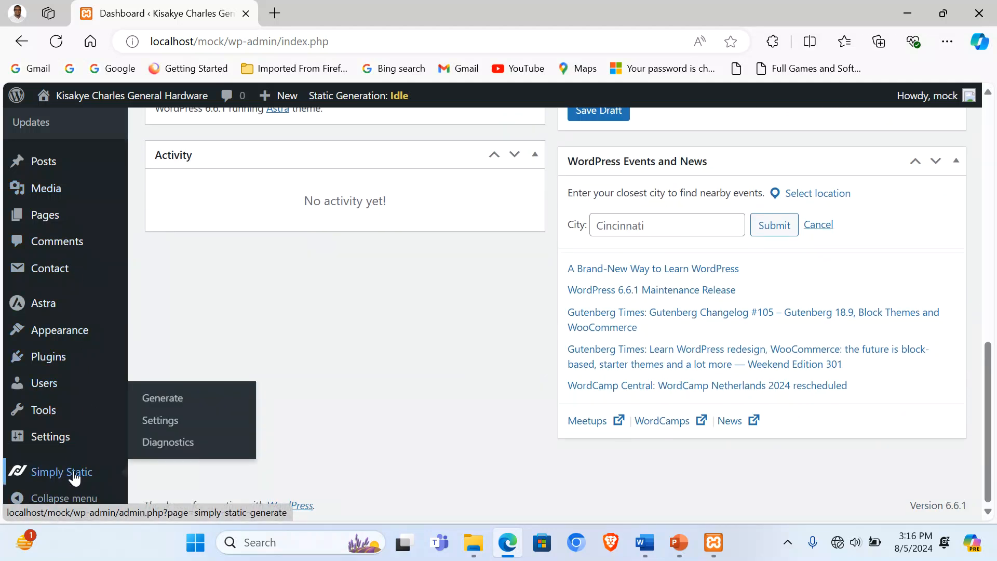
# Step: Set Simply Static's Replacing URLs option to Offline Usage and save the settings
pyautogui.click(155, 422)
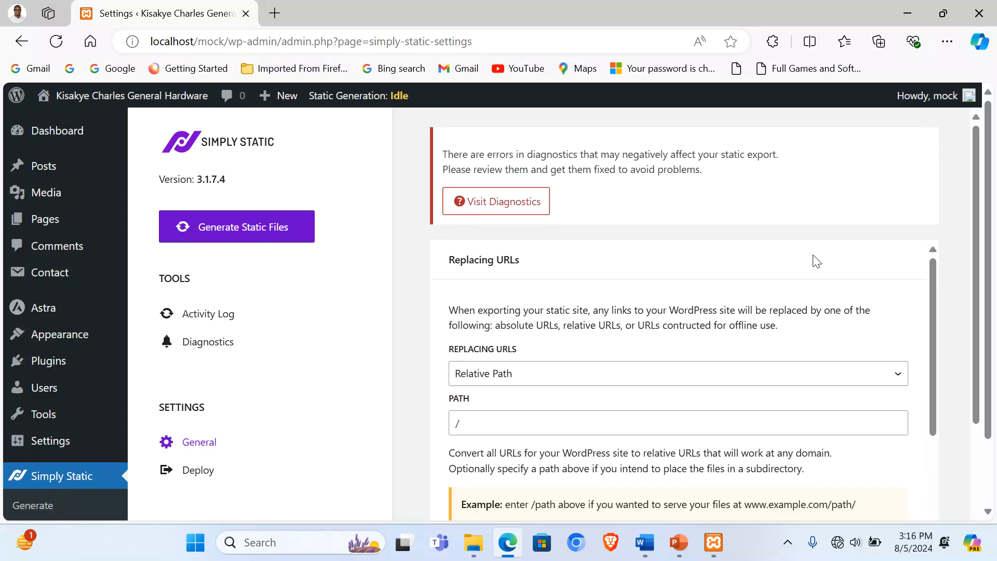
pyautogui.click(584, 378)
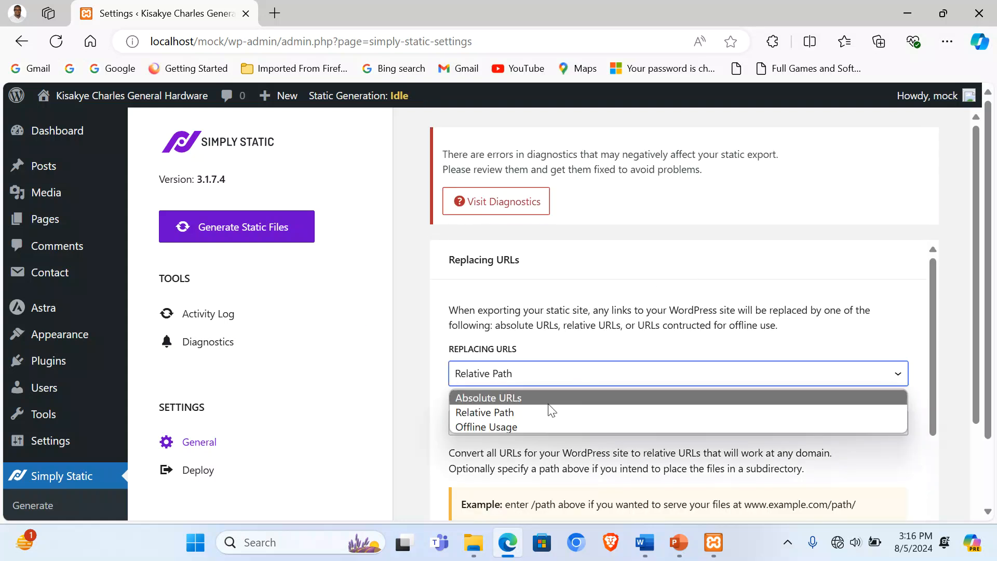
pyautogui.click(505, 426)
pyautogui.scroll(-10, 525, 326)
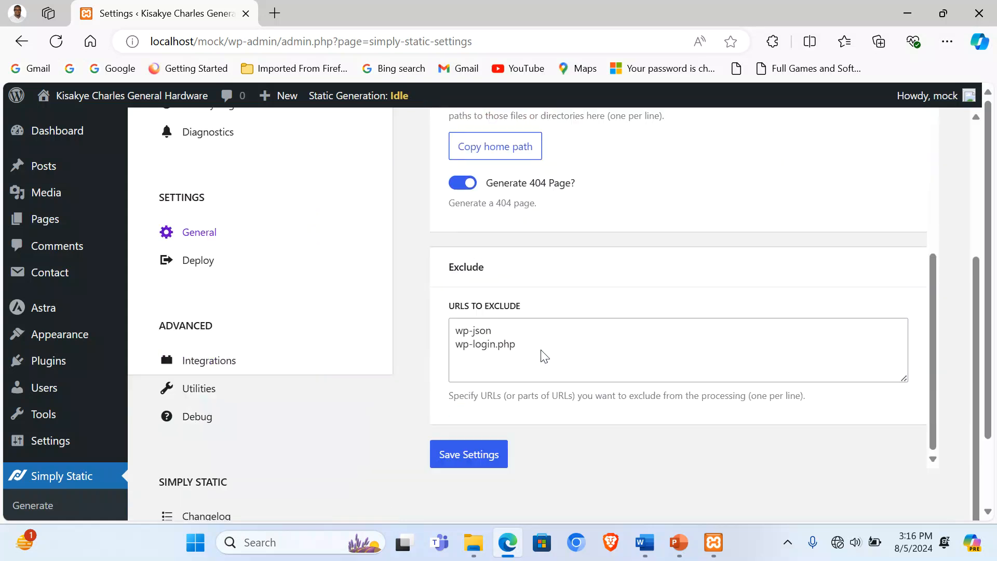
pyautogui.click(463, 355)
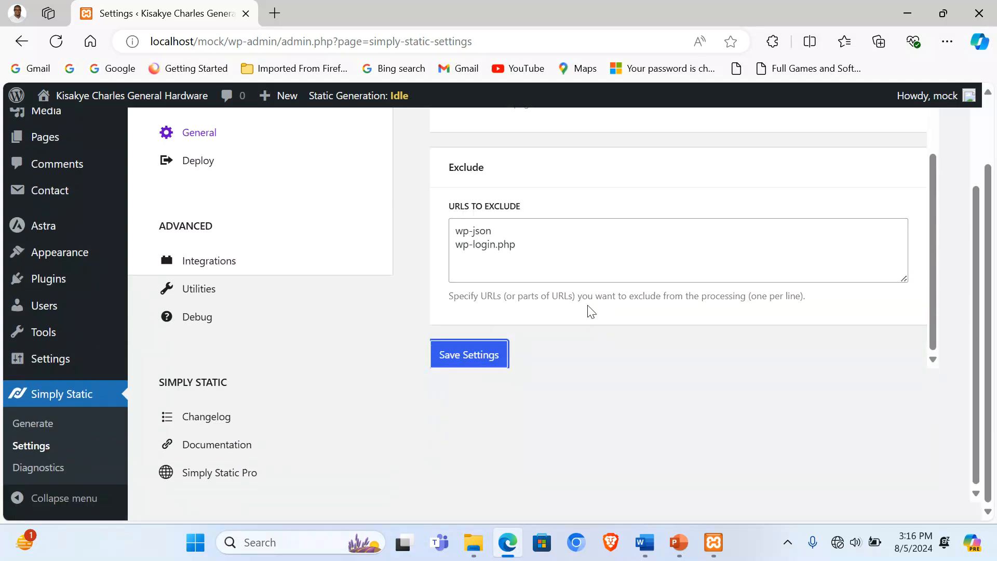
pyautogui.scroll(1, 65, 212)
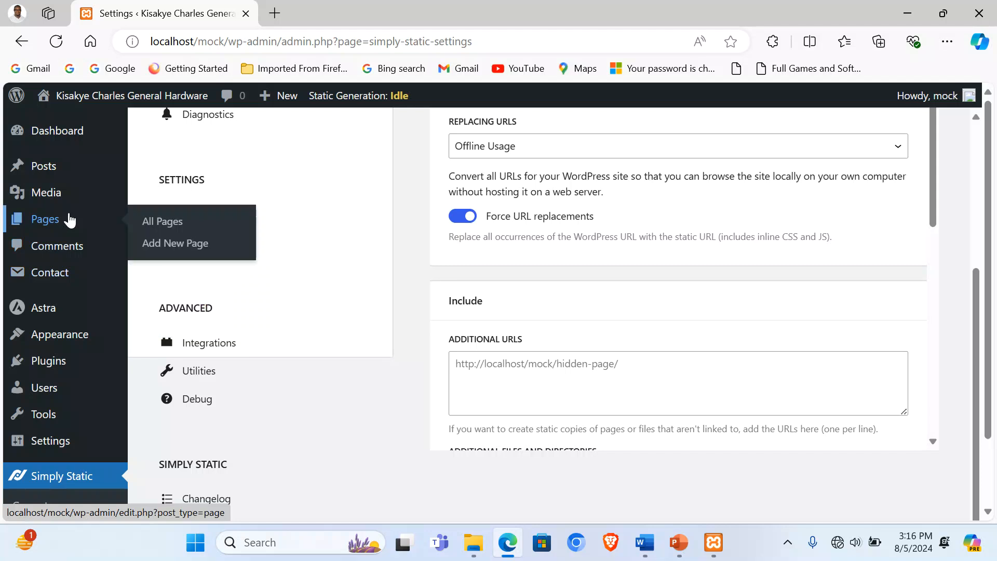
pyautogui.click(56, 134)
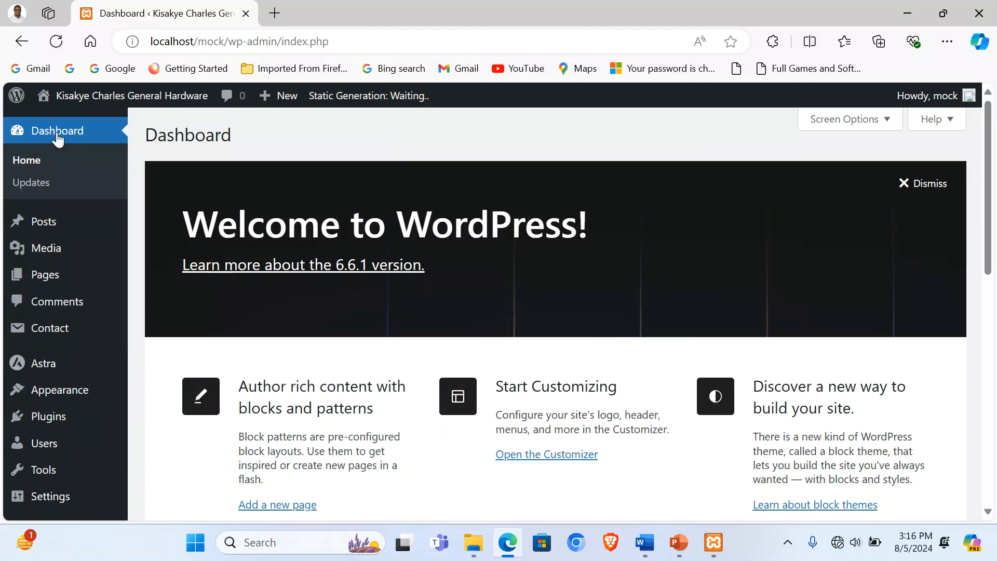
# Step: Go to Simply Static's Generate page from the Dashboard sidebar
pyautogui.click(56, 42)
pyautogui.scroll(-10, 76, 289)
pyautogui.moveTo(60, 477)
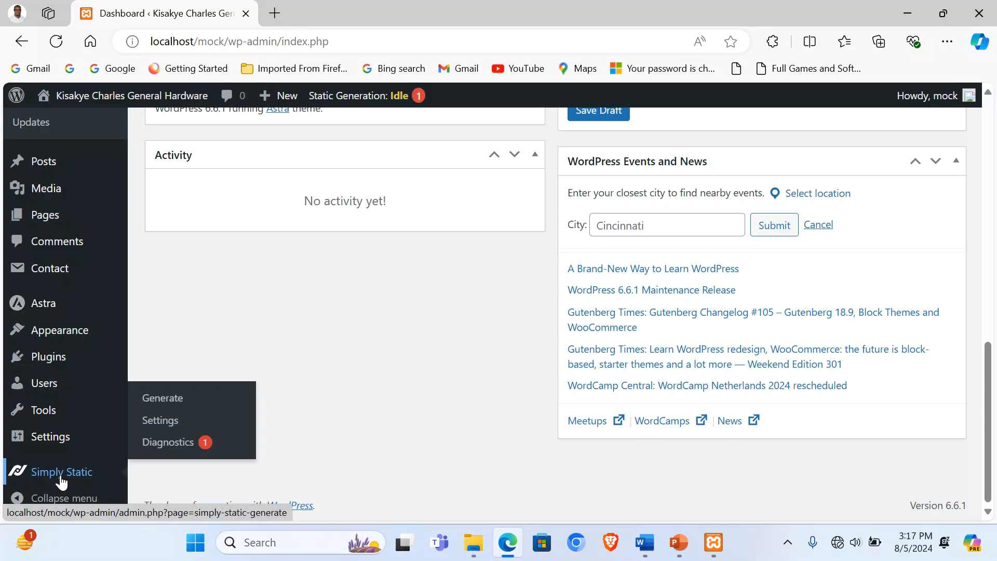
pyautogui.click(169, 404)
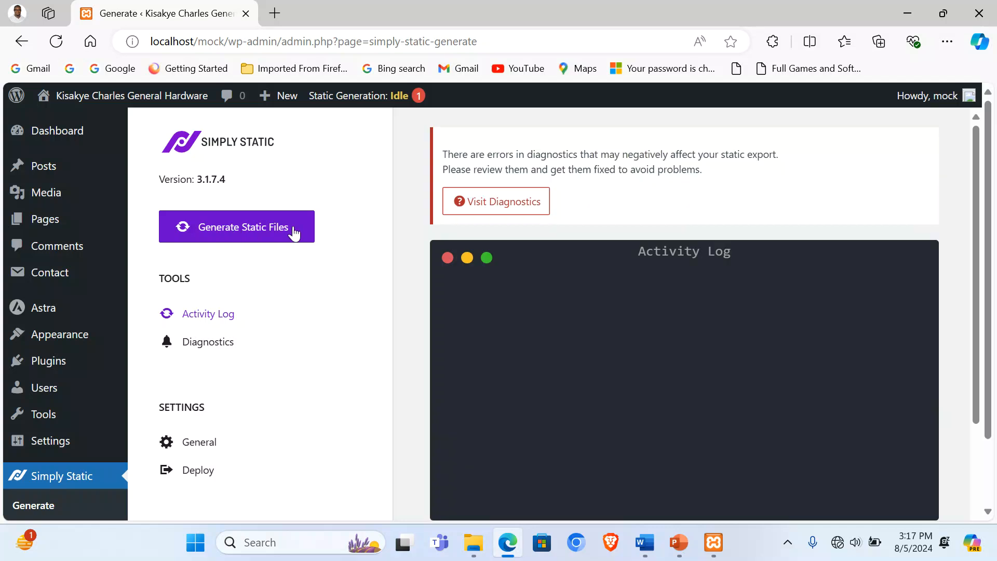
# Step: Generate the static files and download the resulting 2.74 MB ZIP archive
pyautogui.click(257, 229)
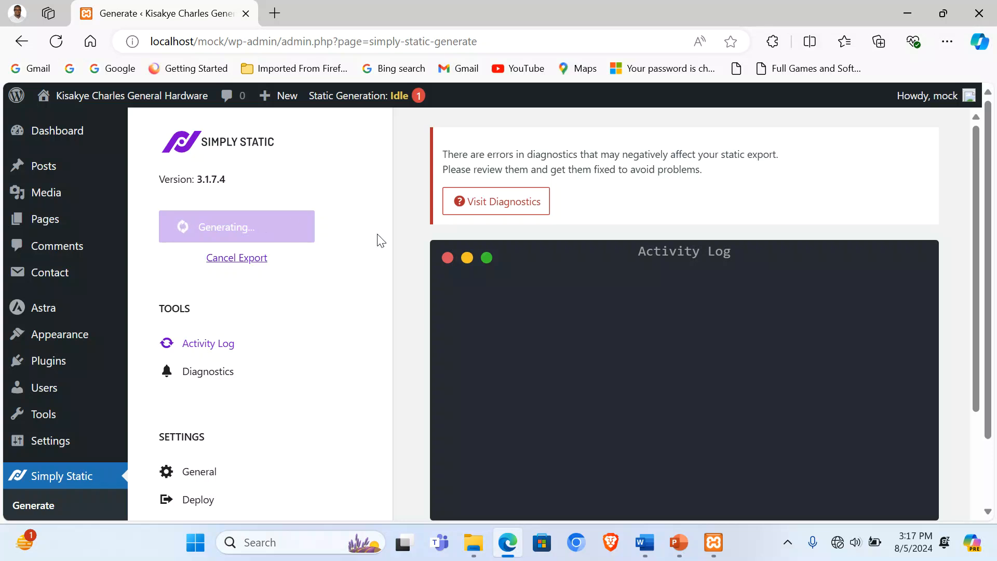
pyautogui.scroll(-1, 649, 276)
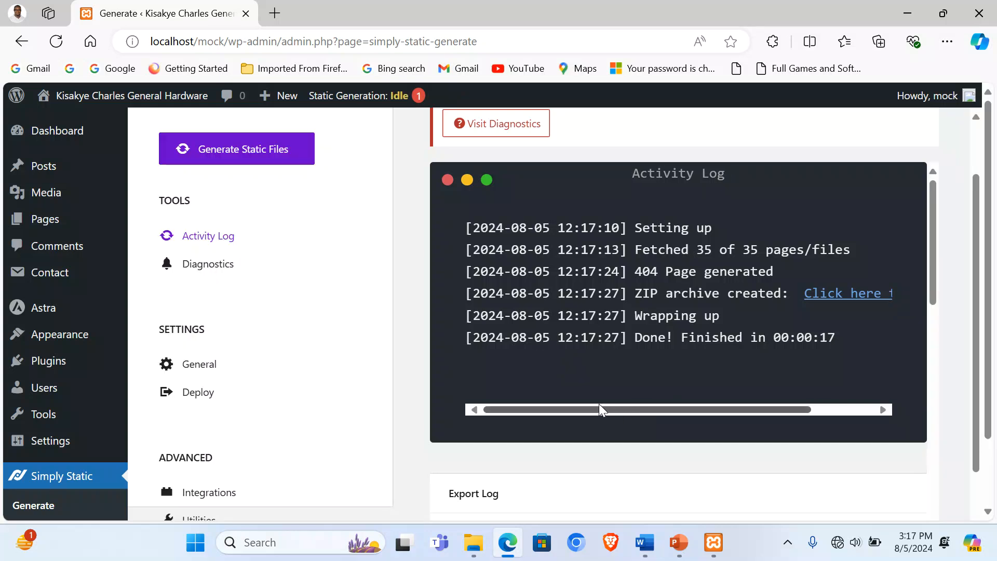
pyautogui.moveTo(591, 409); pyautogui.dragTo(715, 409)
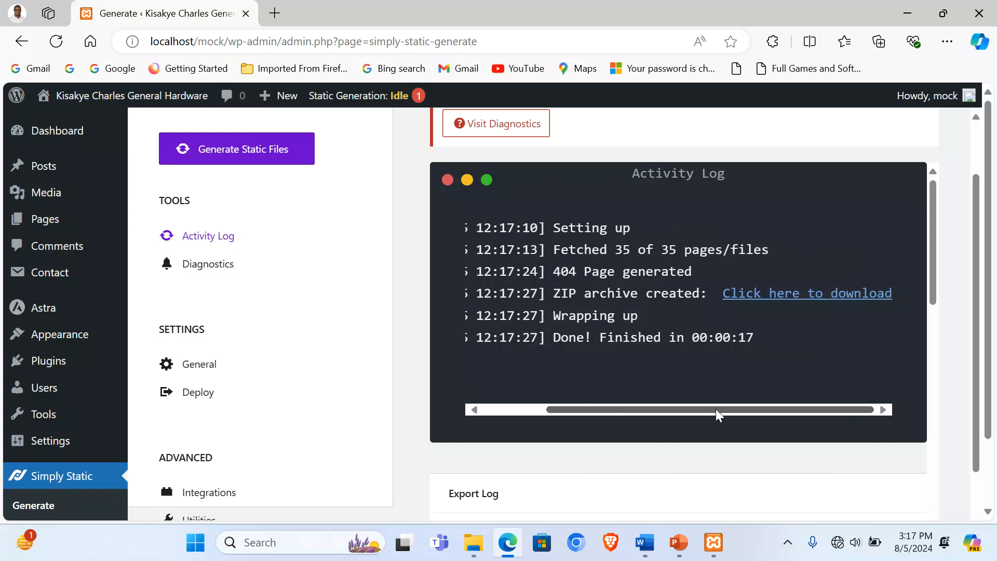
pyautogui.click(796, 304)
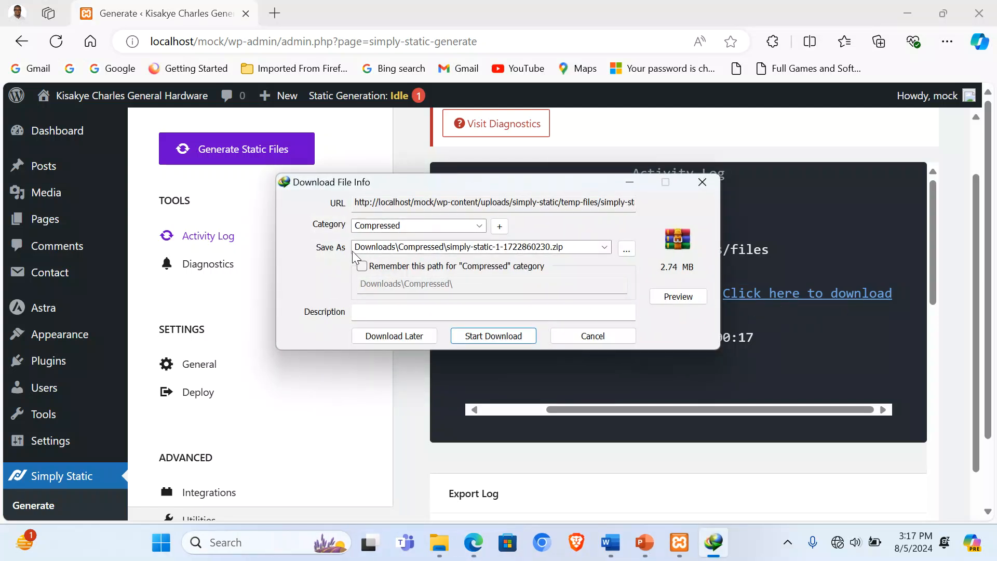
pyautogui.click(495, 338)
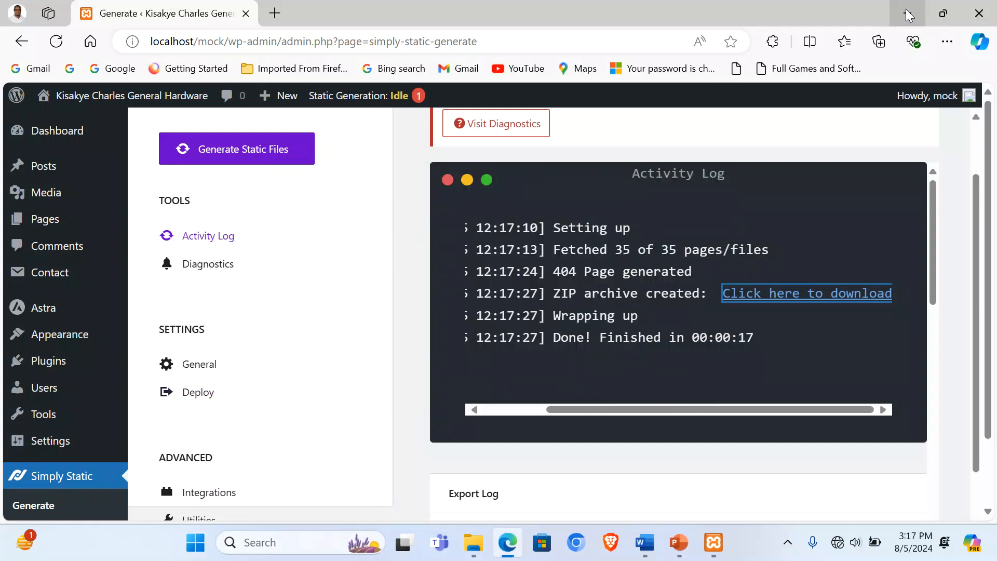
# Step: Minimize Edge, Word, File Explorer and the XAMPP control panel to reveal the desktop
pyautogui.click(906, 9)
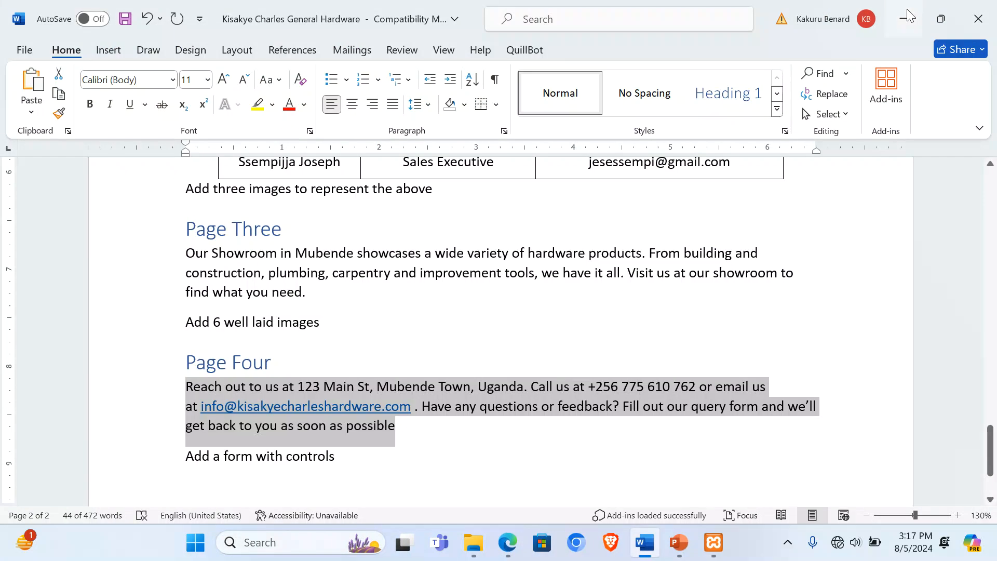
pyautogui.click(907, 8)
pyautogui.click(906, 8)
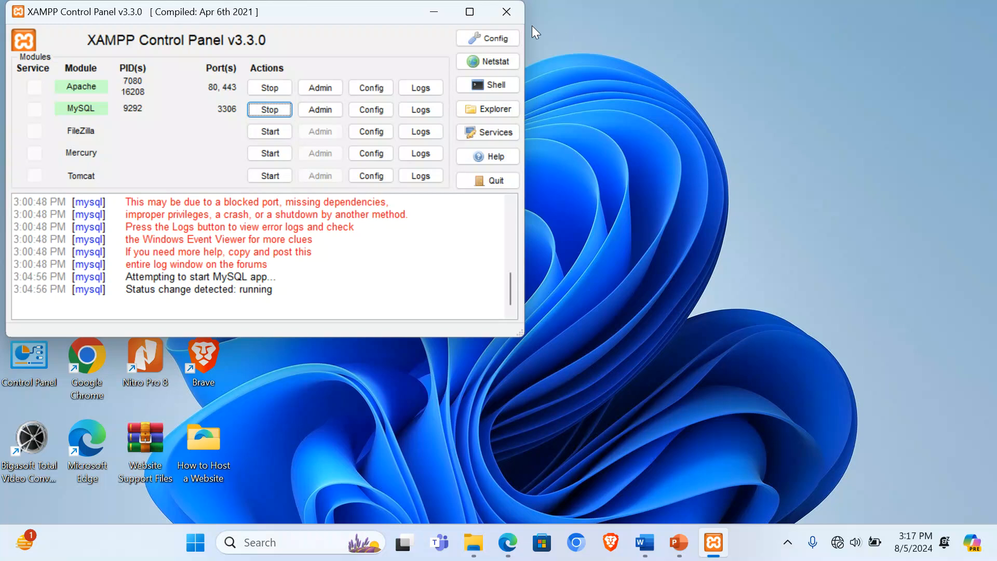
pyautogui.click(435, 12)
# Step: Create a new desktop folder named with the owner's name followed by 009
pyautogui.rightClick(683, 176)
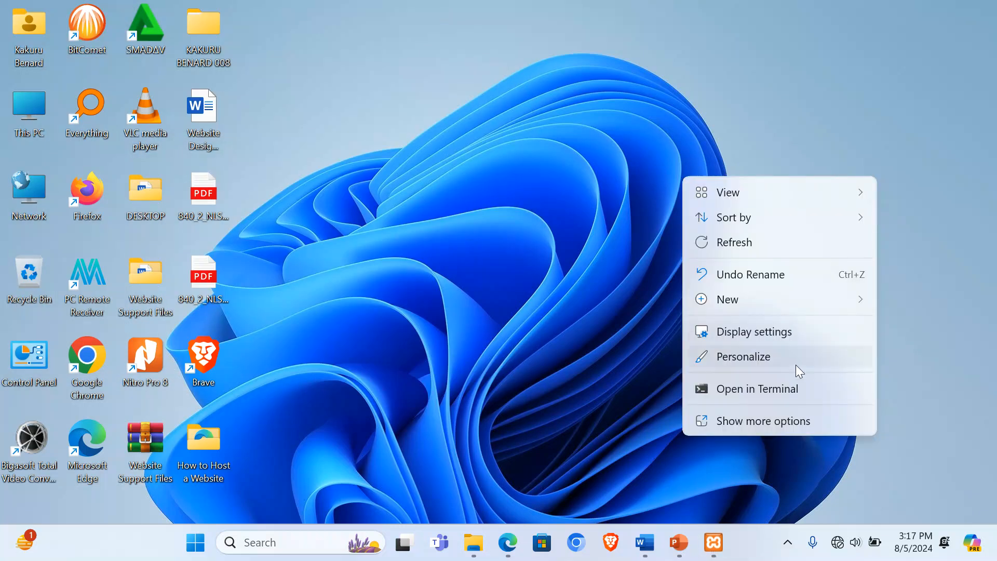
pyautogui.moveTo(777, 304)
pyautogui.click(631, 17)
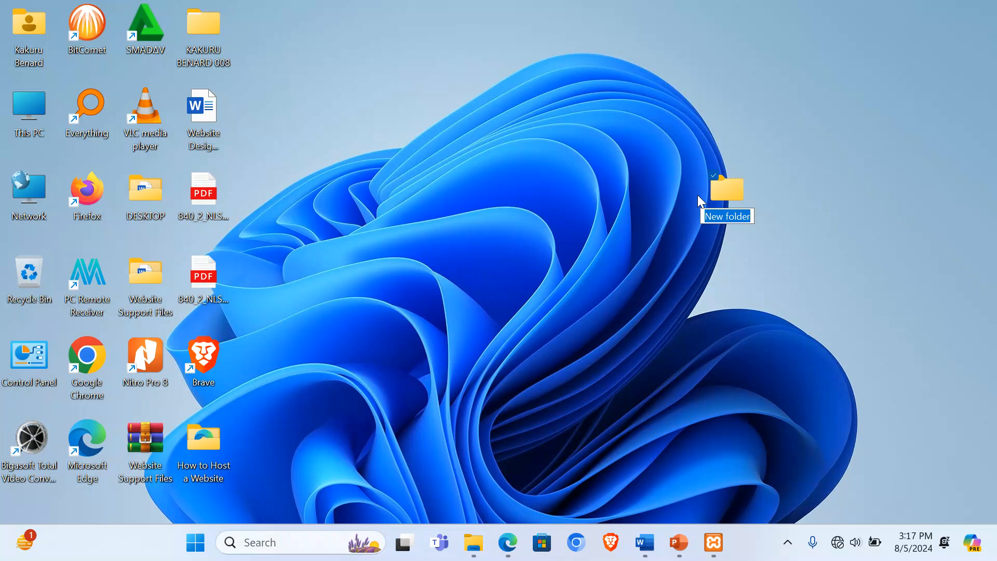
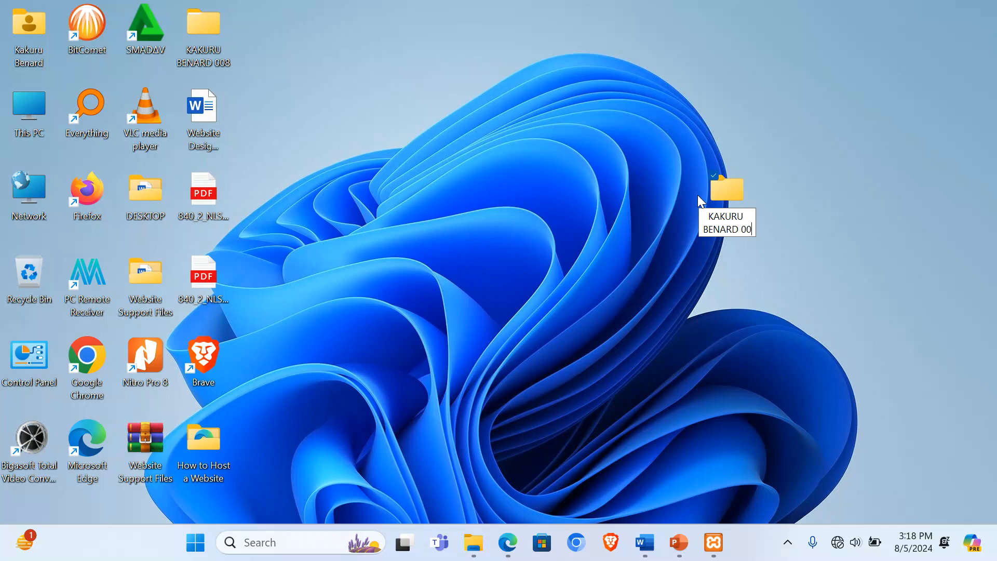
pyautogui.write('9')
pyautogui.press('Return')
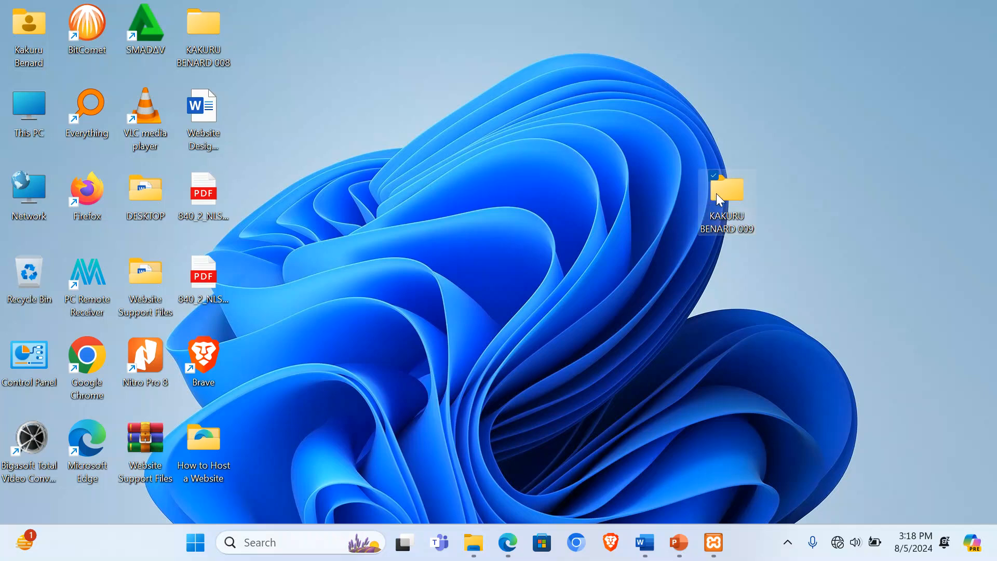
# Step: Inside the new 009 folder, create a subfolder named ITEM 1
pyautogui.doubleClick(722, 191)
pyautogui.rightClick(610, 242)
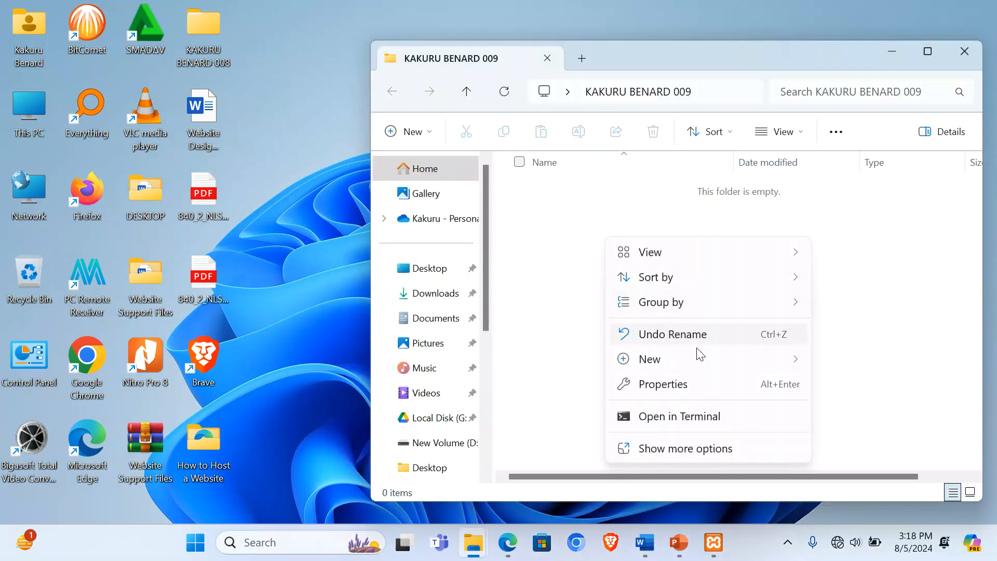
pyautogui.moveTo(745, 359)
pyautogui.click(491, 15)
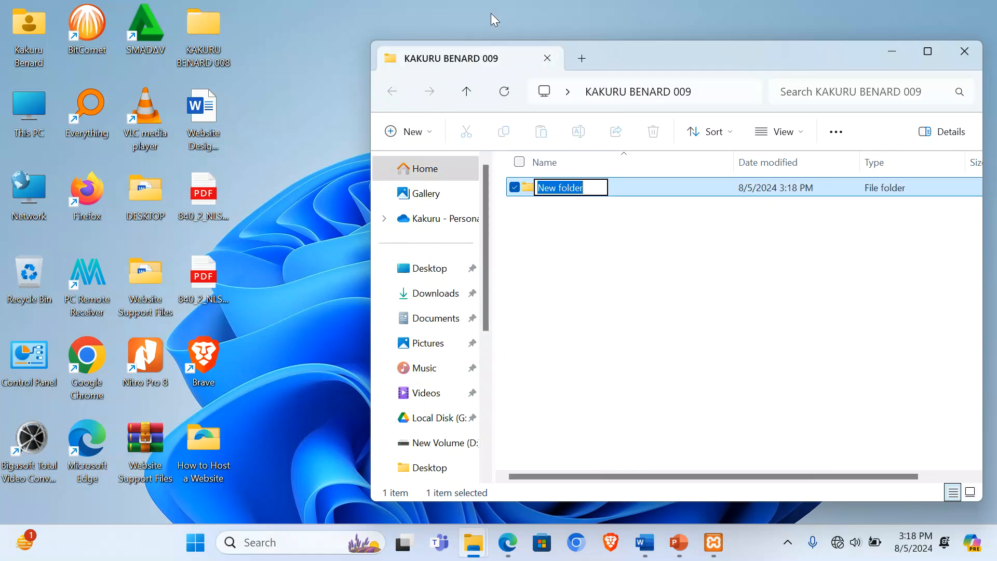
pyautogui.press('BackSpace')
pyautogui.write('ITEM Q')
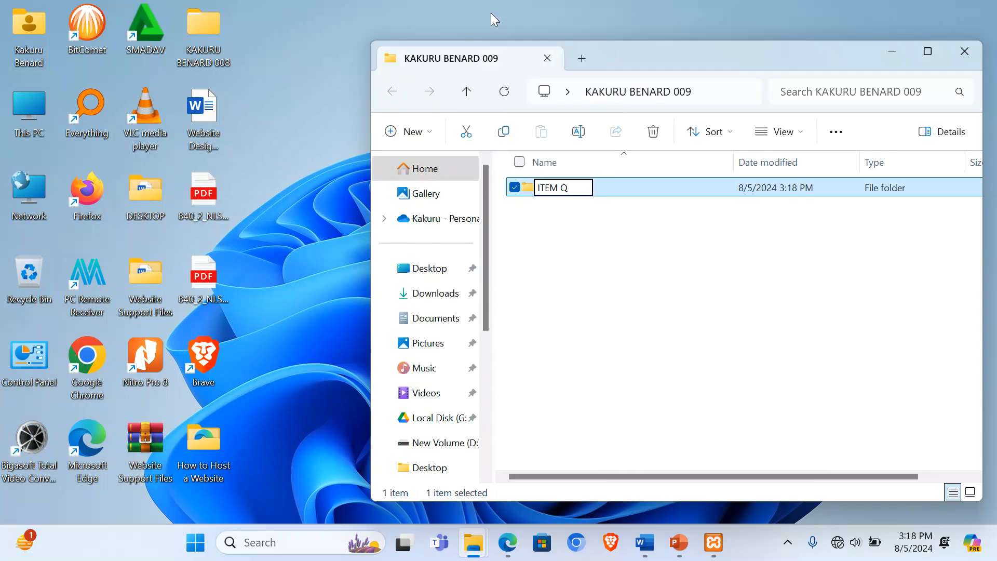
pyautogui.press('BackSpace')
pyautogui.write('1')
pyautogui.press('Return')
# Step: Create a second subfolder named ITEM 2 and open it
pyautogui.rightClick(607, 227)
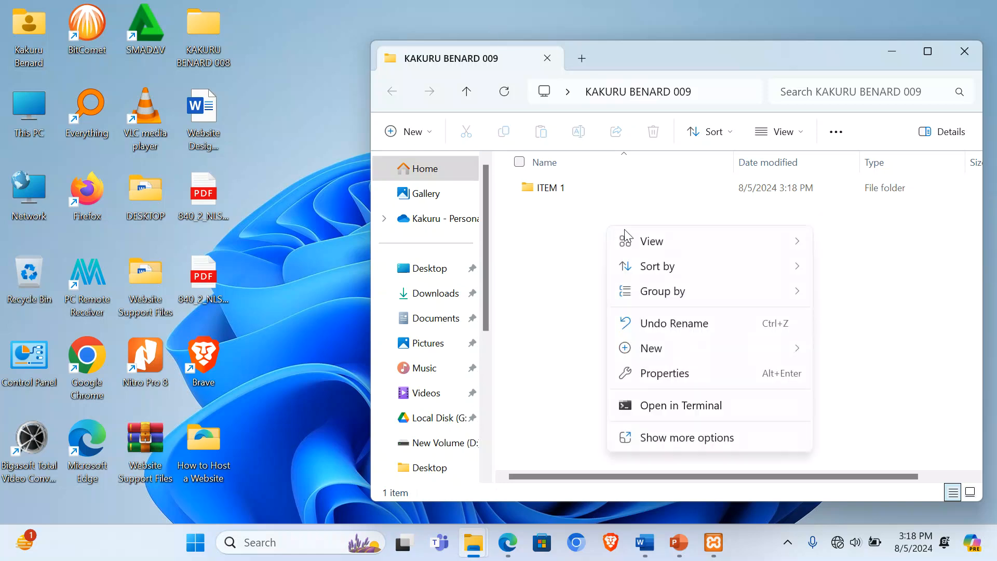
pyautogui.moveTo(694, 350)
pyautogui.click(456, 16)
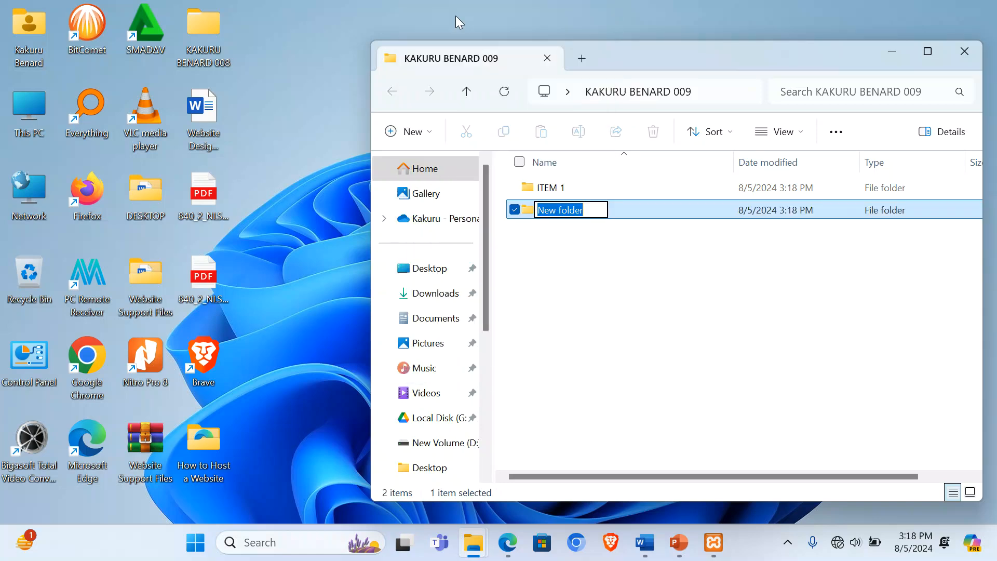
pyautogui.write('ITEM 2')
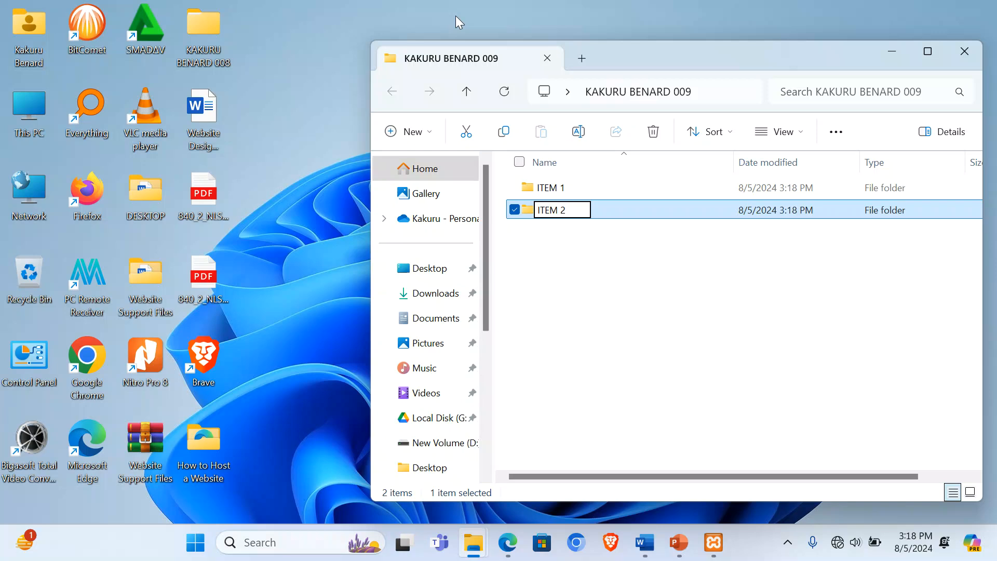
pyautogui.press('Return')
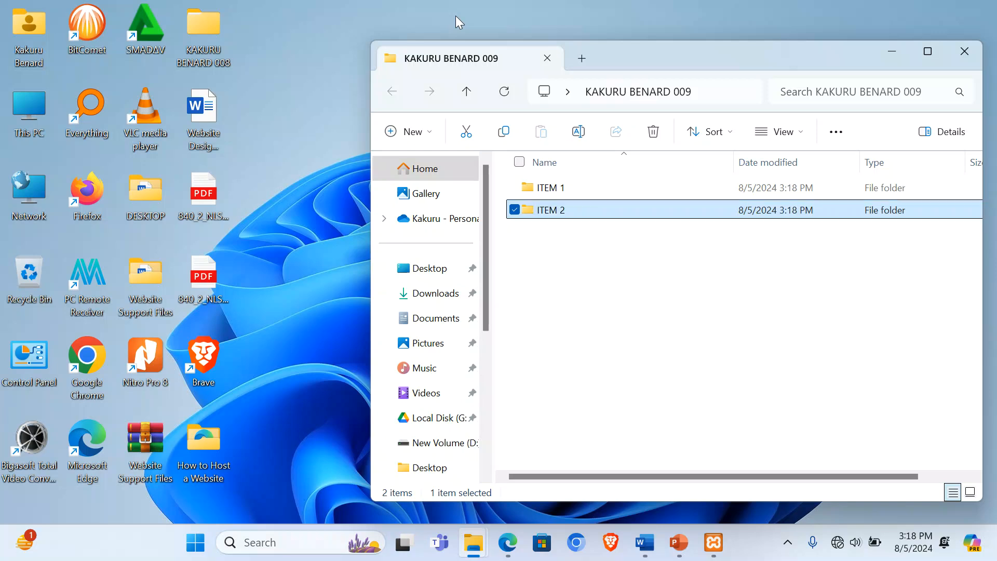
pyautogui.doubleClick(585, 217)
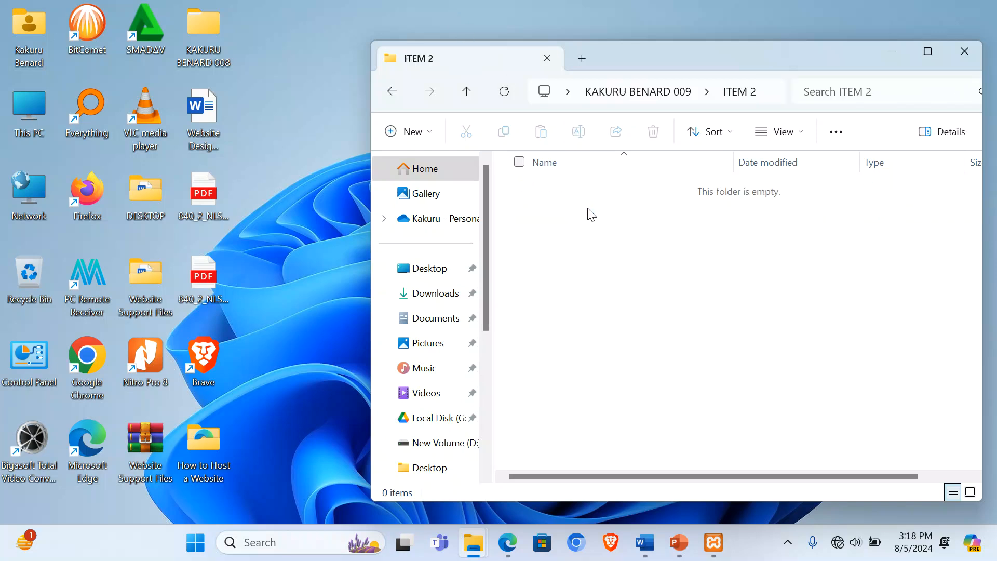
pyautogui.doubleClick(27, 109)
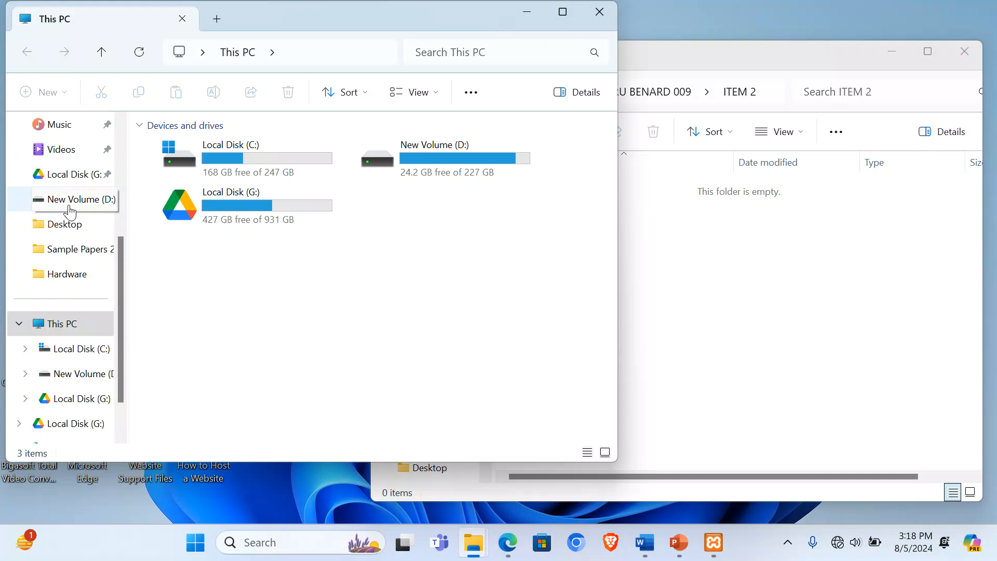
pyautogui.scroll(3, 70, 212)
pyautogui.click(70, 253)
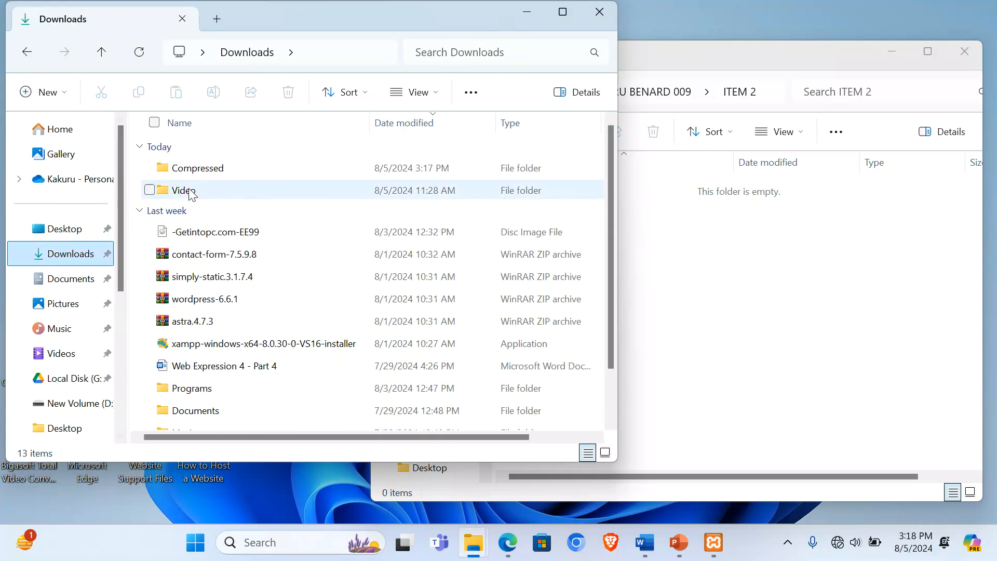
pyautogui.doubleClick(188, 168)
pyautogui.click(185, 171)
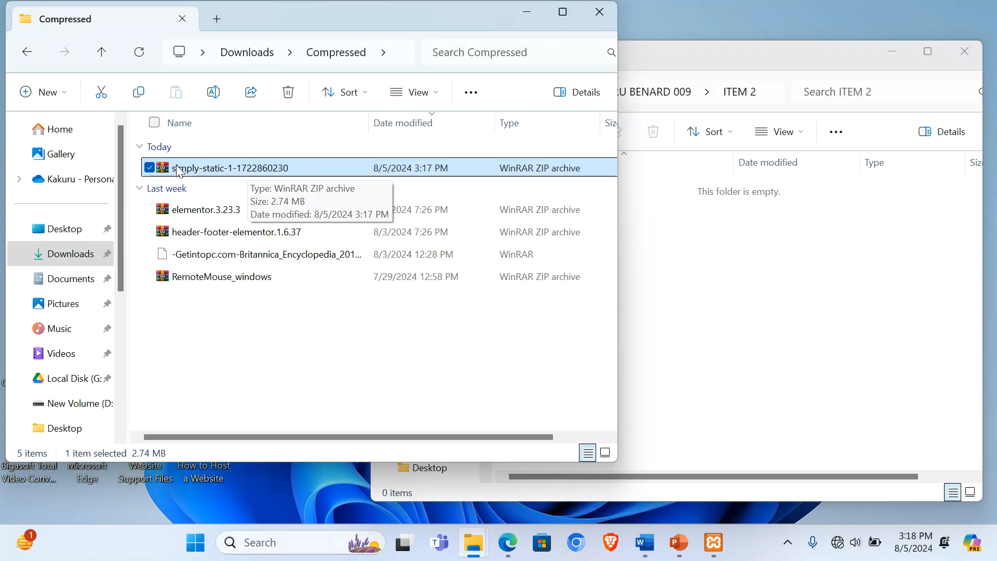
pyautogui.rightClick(179, 171)
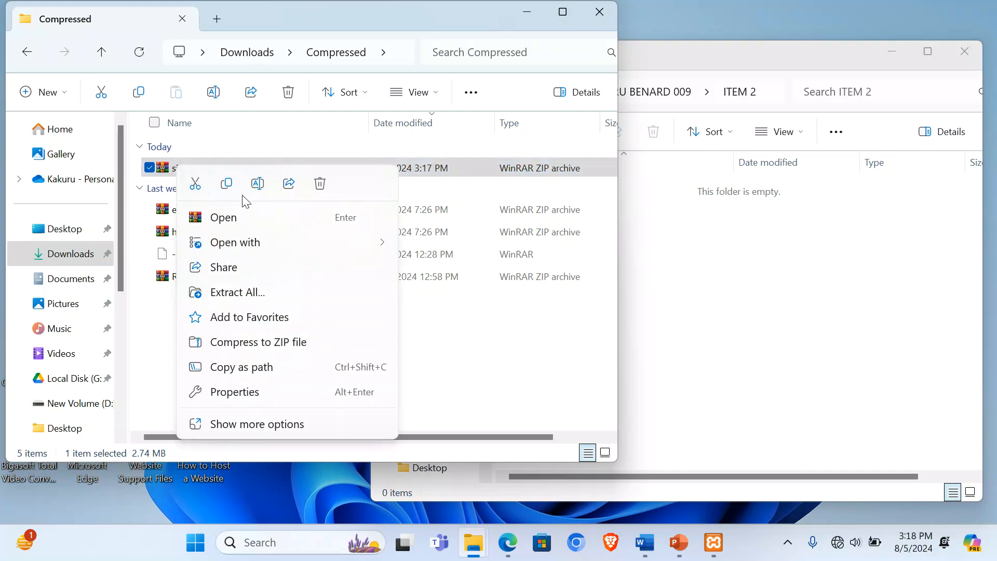
pyautogui.click(227, 185)
# Step: Paste the archive into ITEM 2 and close the Compressed folder window
pyautogui.click(660, 269)
pyautogui.rightClick(608, 261)
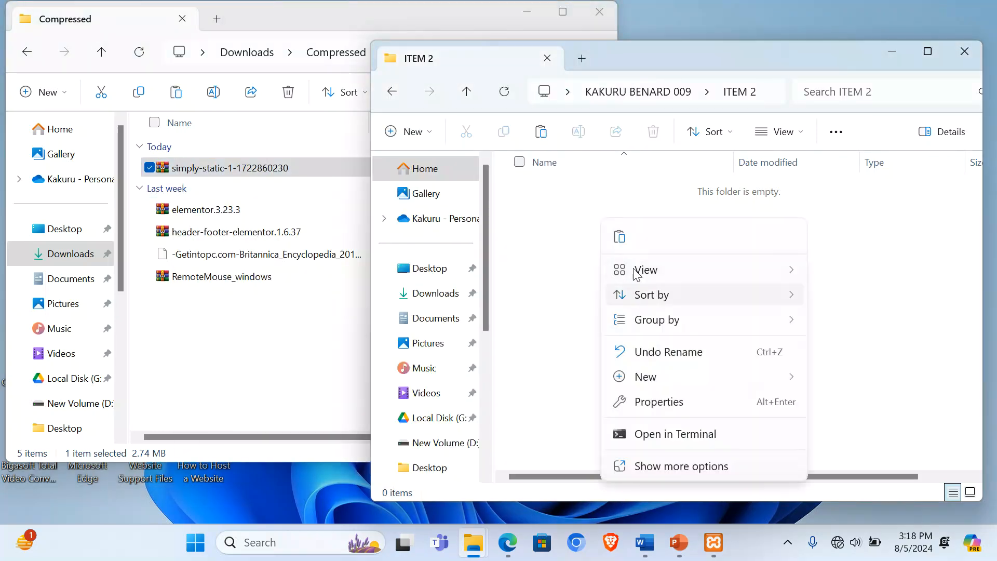
pyautogui.click(617, 237)
pyautogui.click(596, 15)
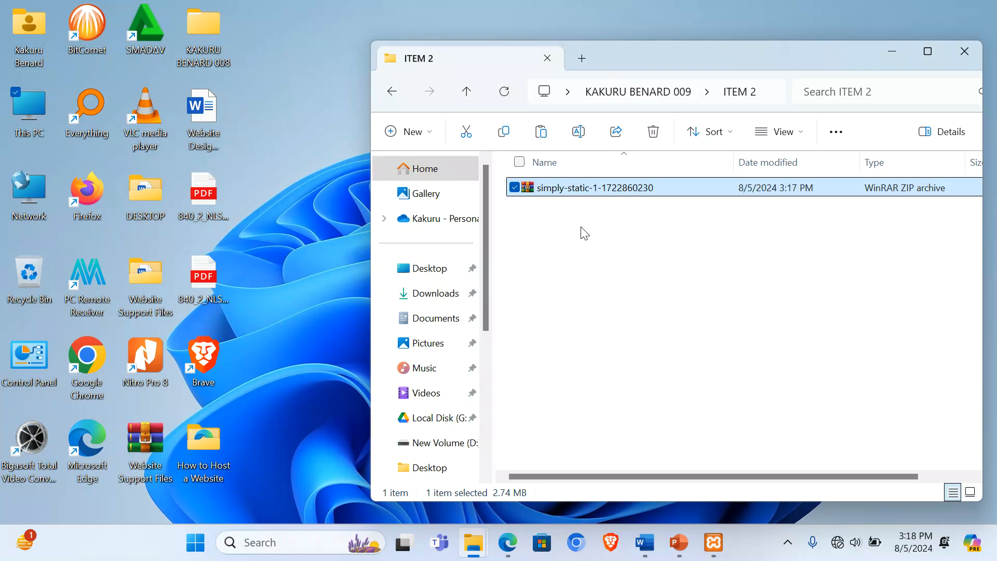
# Step: Extract the simply-static ZIP into ITEM 2, then permanently delete the ZIP
pyautogui.rightClick(565, 192)
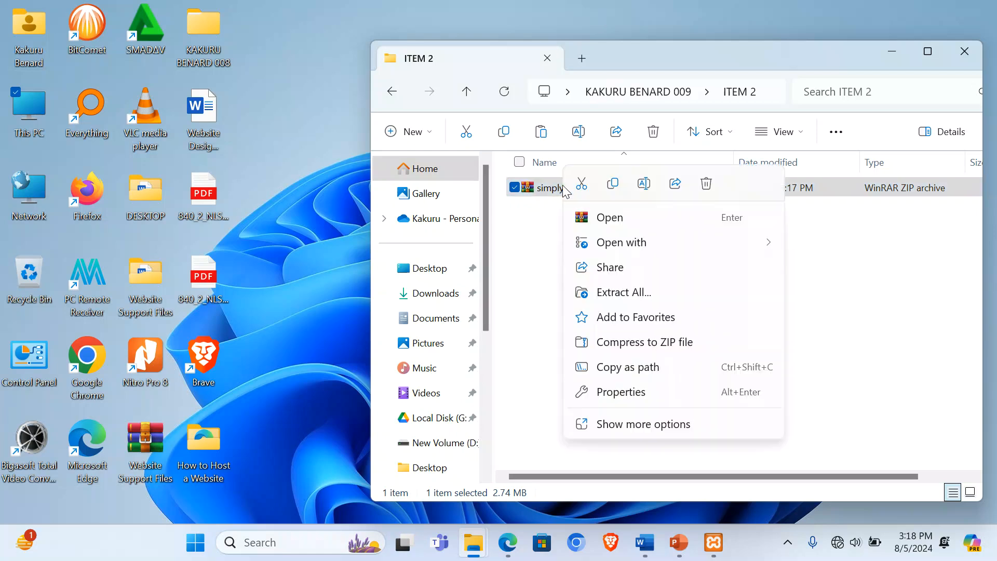
pyautogui.click(641, 423)
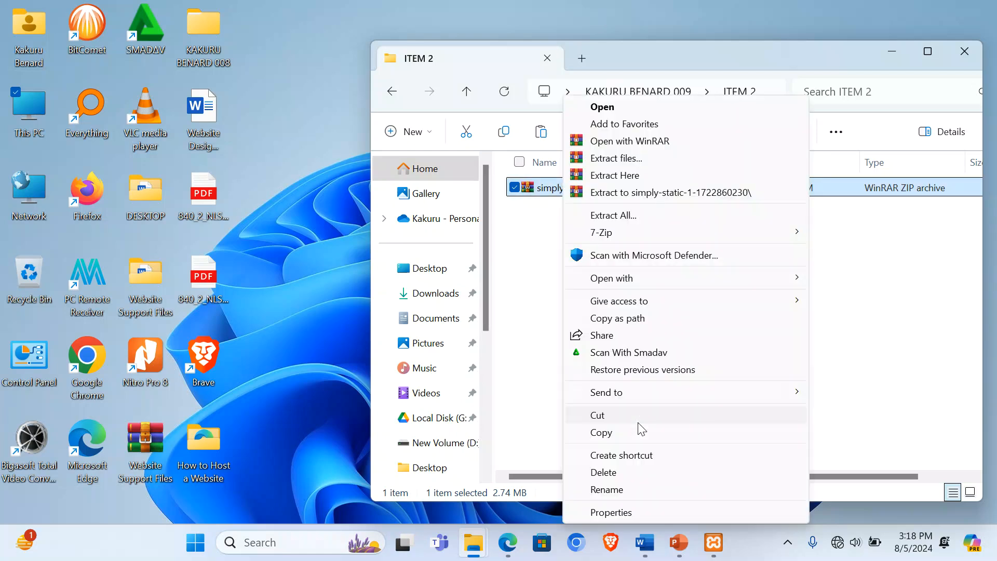
pyautogui.click(628, 175)
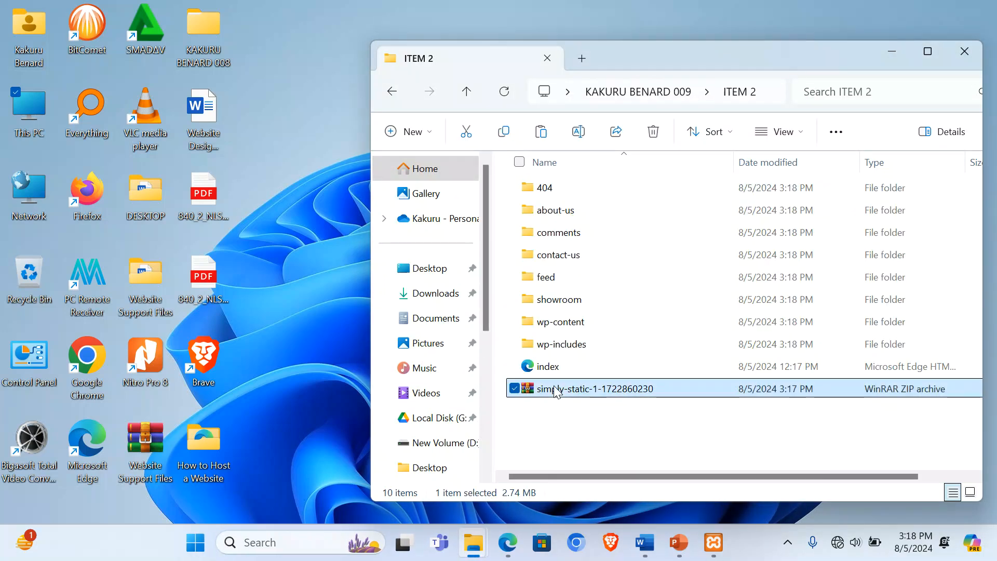
pyautogui.hotkey('shift', 'Delete')
pyautogui.click(547, 322)
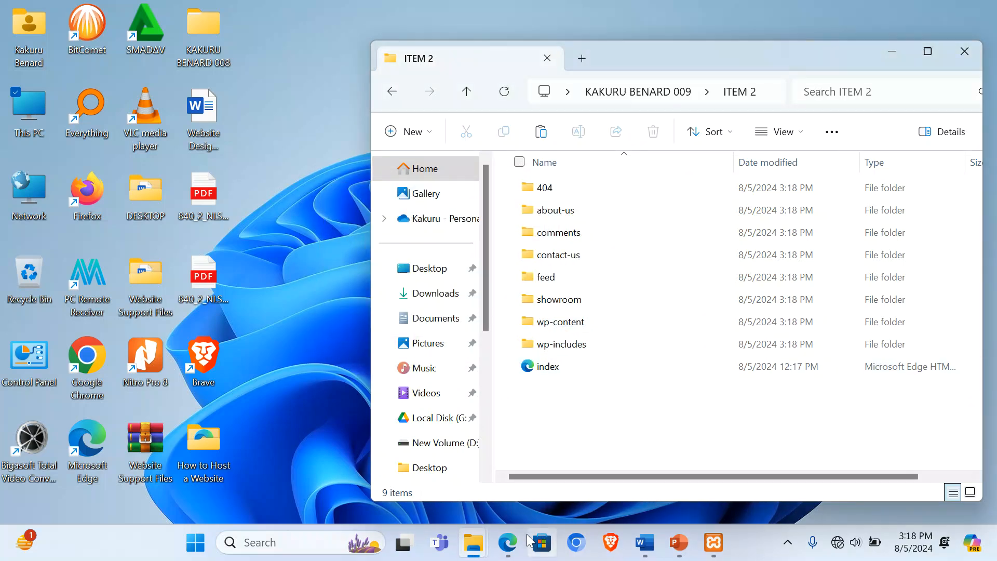
# Step: Close Edge and open the exported site's index page offline
pyautogui.click(507, 542)
pyautogui.click(978, 12)
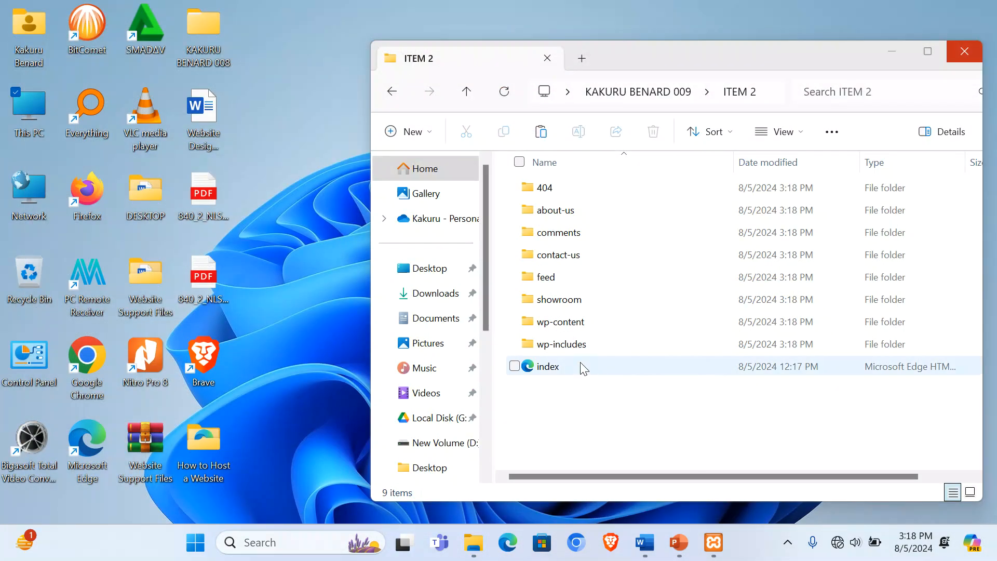
pyautogui.doubleClick(557, 370)
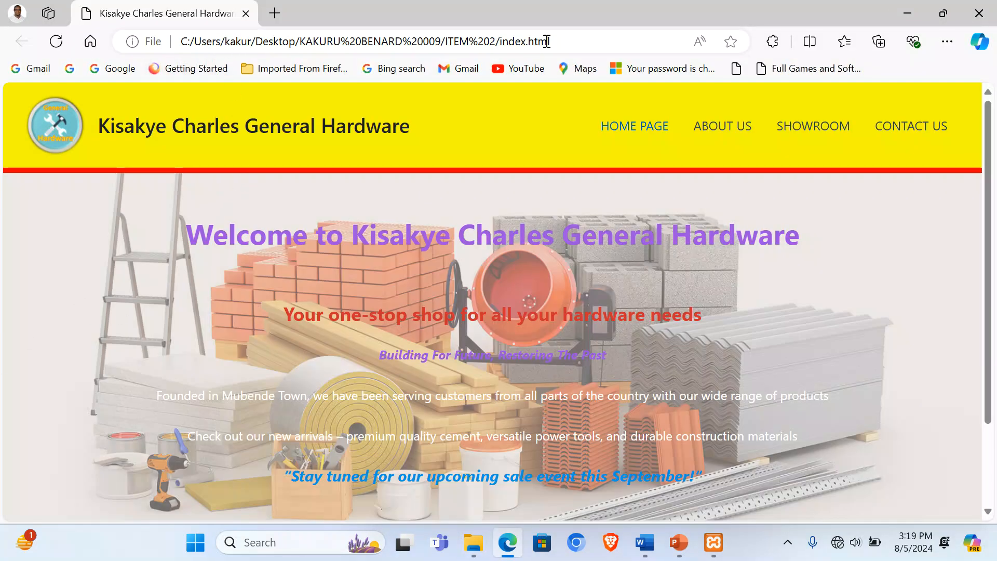
# Step: Browse the offline site's Home, About Us and Showroom pages in Edge
pyautogui.scroll(-1, 636, 234)
pyautogui.scroll(-2, 637, 234)
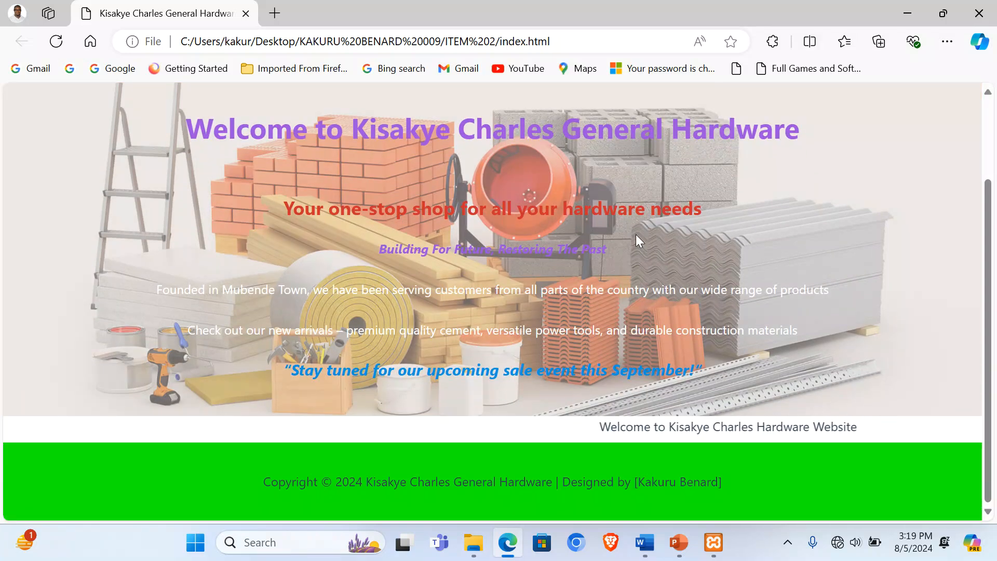
pyautogui.scroll(3, 636, 235)
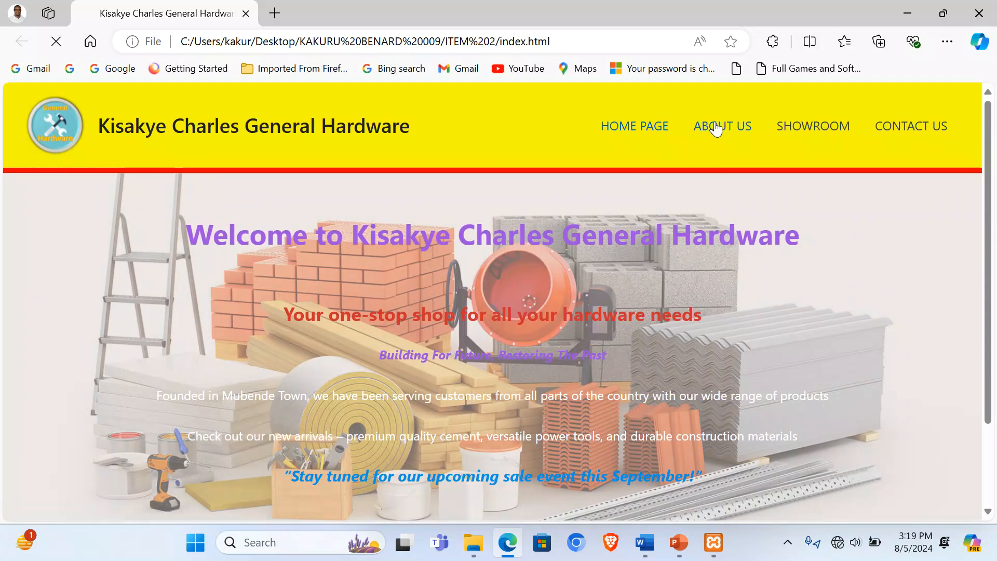
pyautogui.click(714, 127)
pyautogui.scroll(-2, 694, 291)
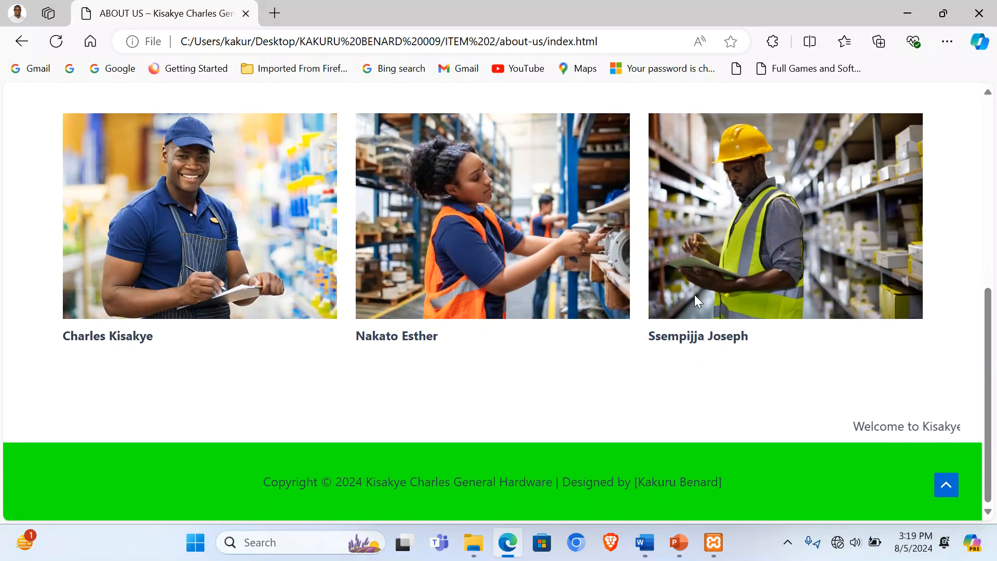
pyautogui.scroll(8, 694, 294)
pyautogui.click(811, 126)
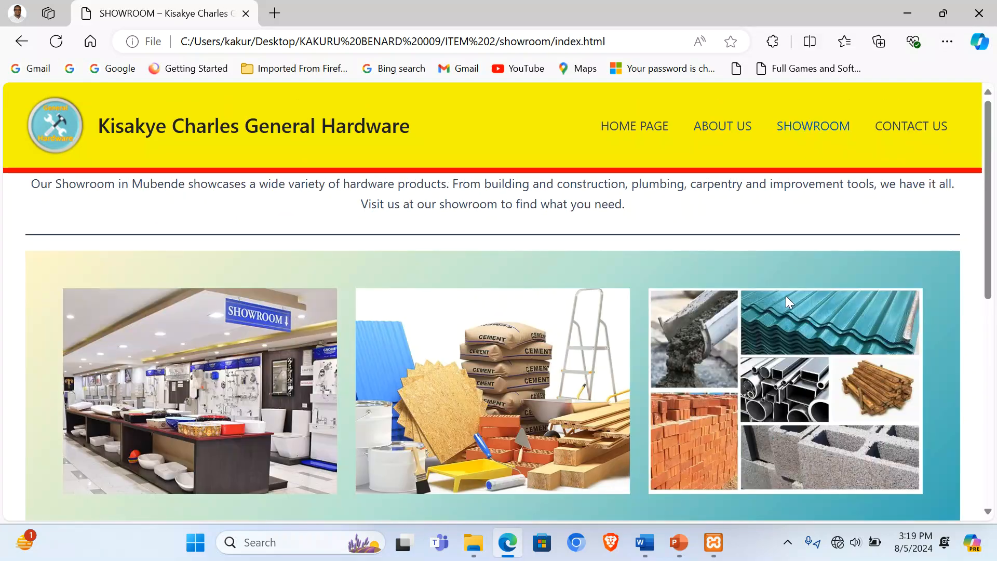
pyautogui.scroll(-10, 786, 301)
pyautogui.scroll(10, 786, 300)
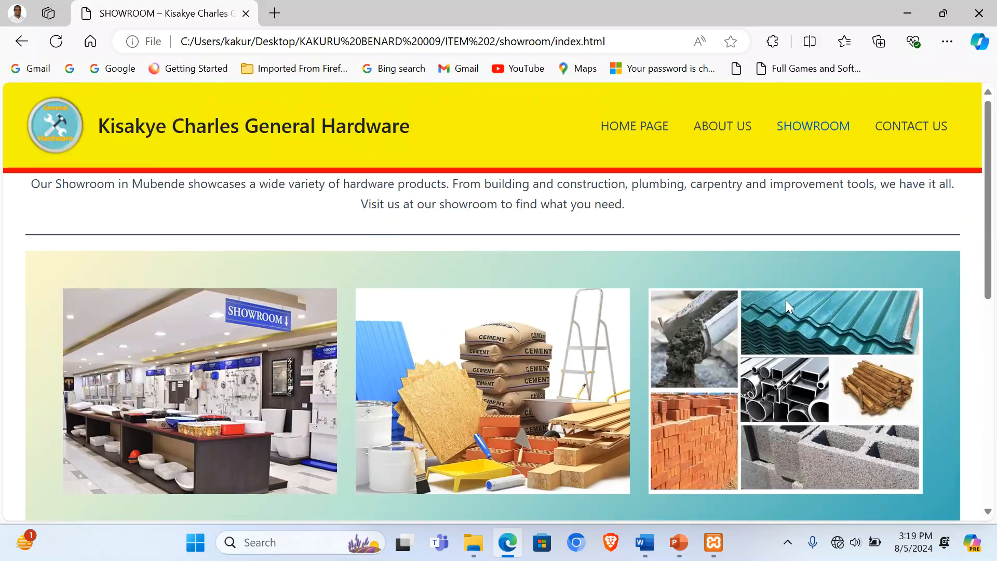
# Step: View the offline Contact Us page, then present slide 10 in PowerPoint
pyautogui.click(932, 128)
pyautogui.scroll(-10, 835, 346)
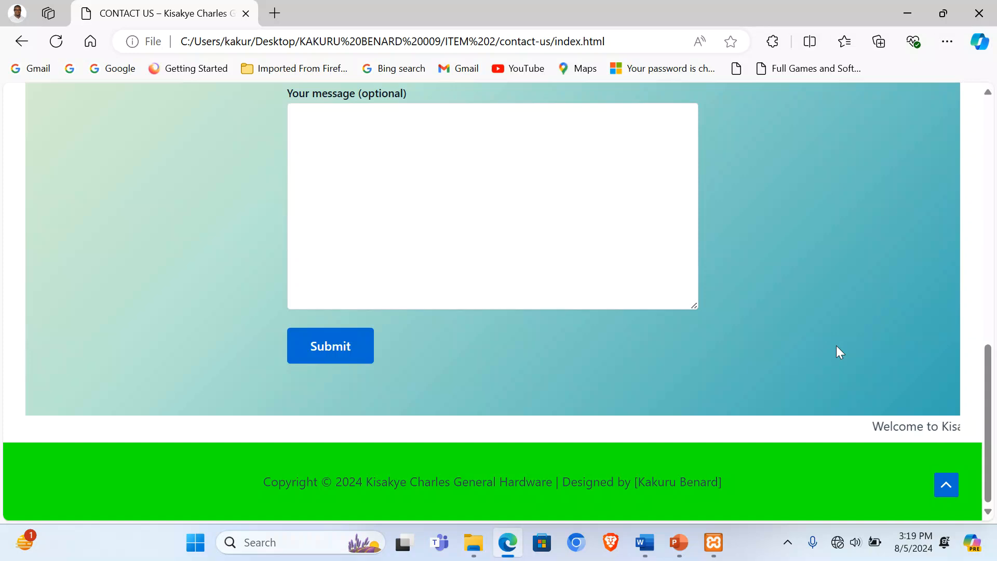
pyautogui.scroll(10, 837, 346)
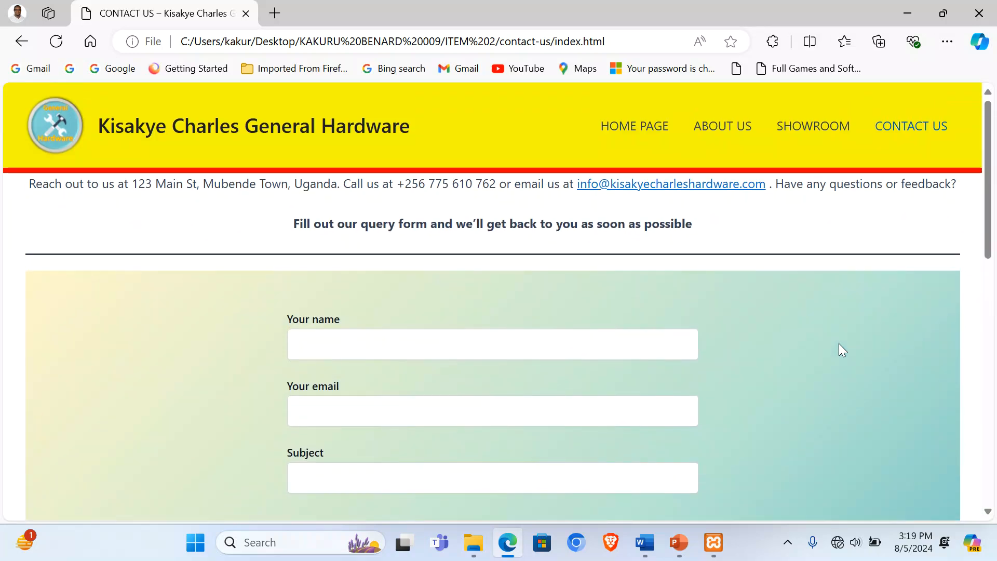
pyautogui.click(678, 542)
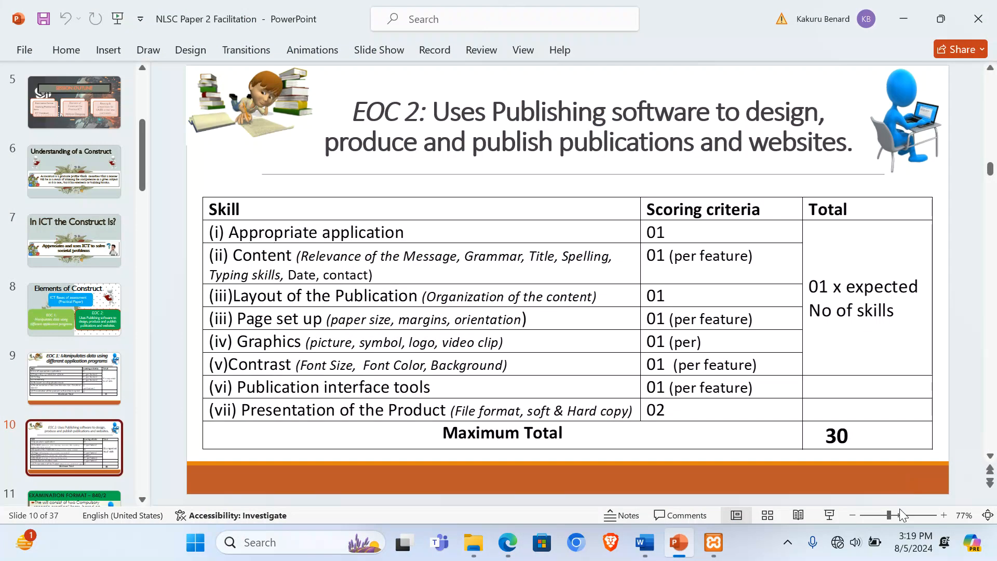
pyautogui.click(829, 515)
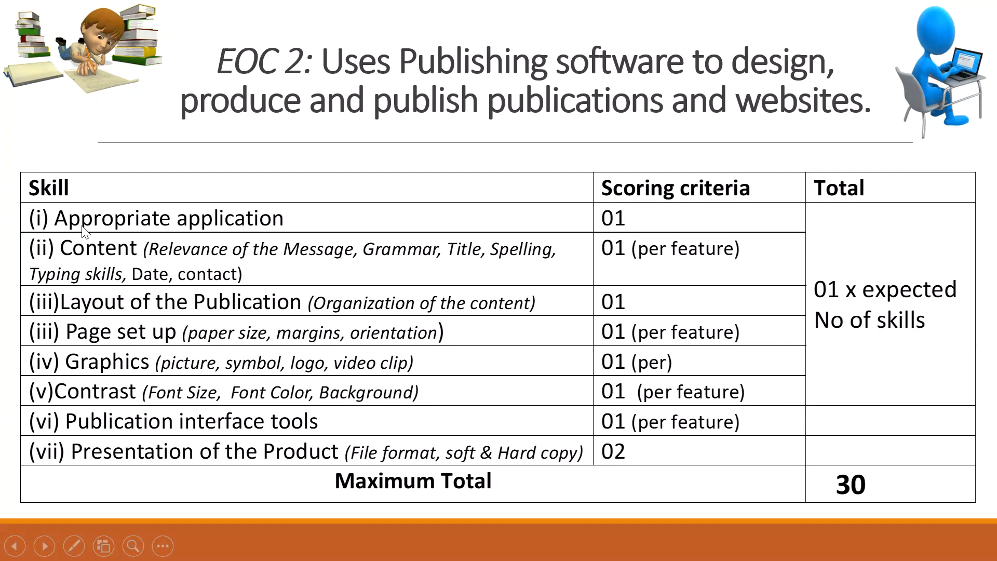